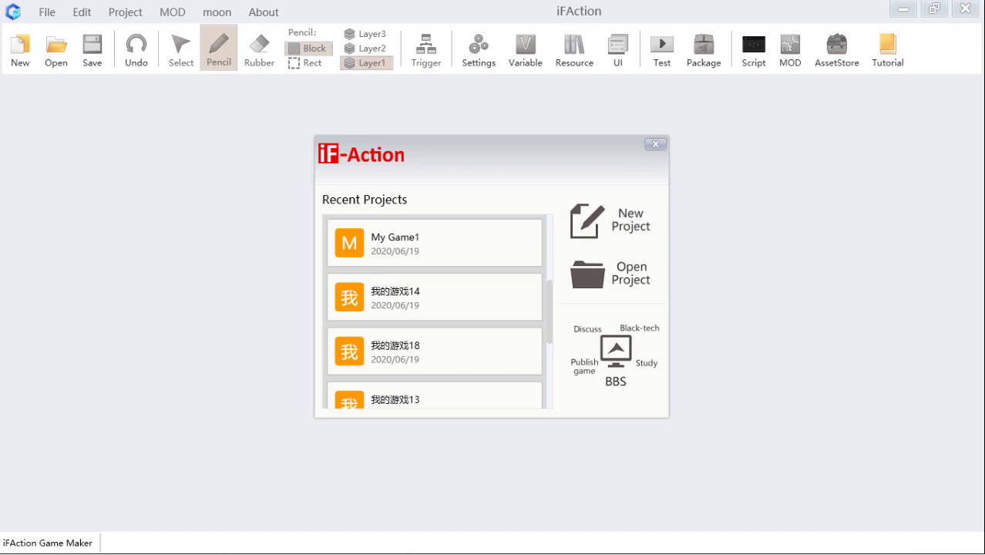
Create a new ARPG project, keeping the default name and path
click(617, 222)
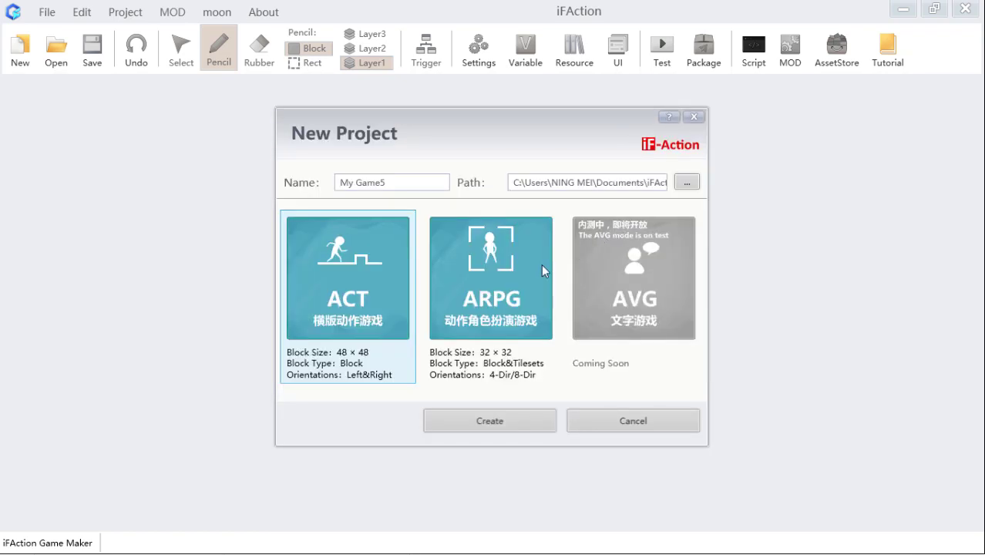
click(478, 302)
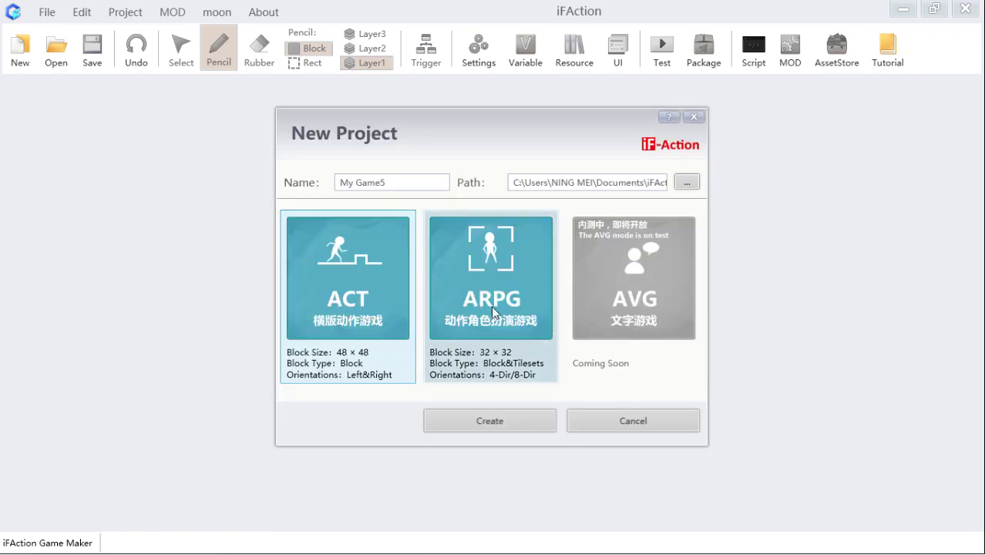
click(514, 427)
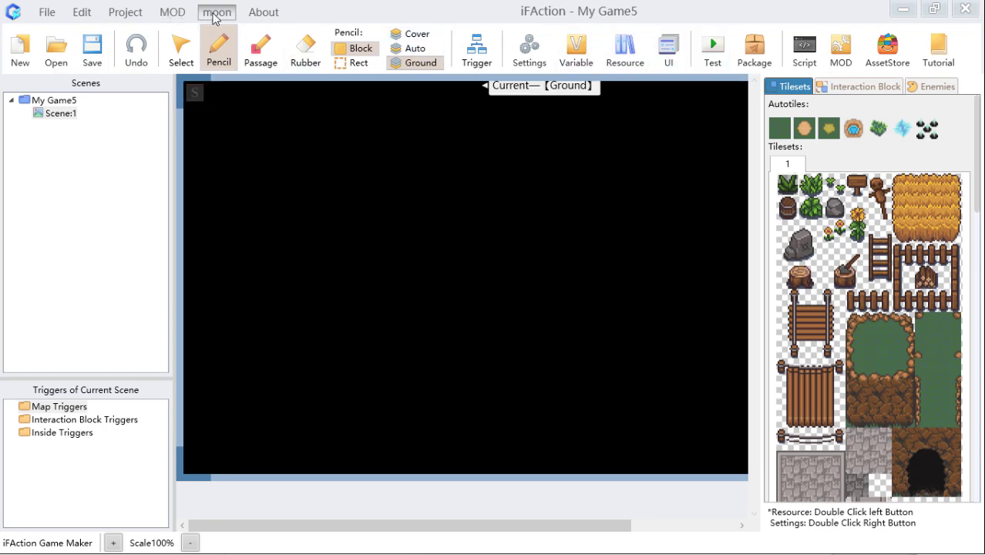
View the MOD Manager and the account's subscription details, closing each without making changes
click(175, 12)
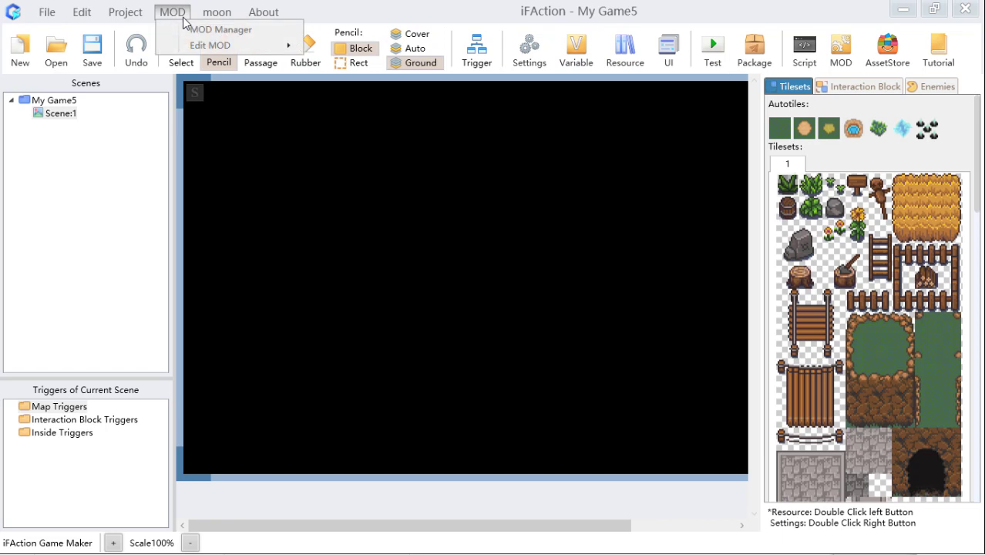
click(192, 35)
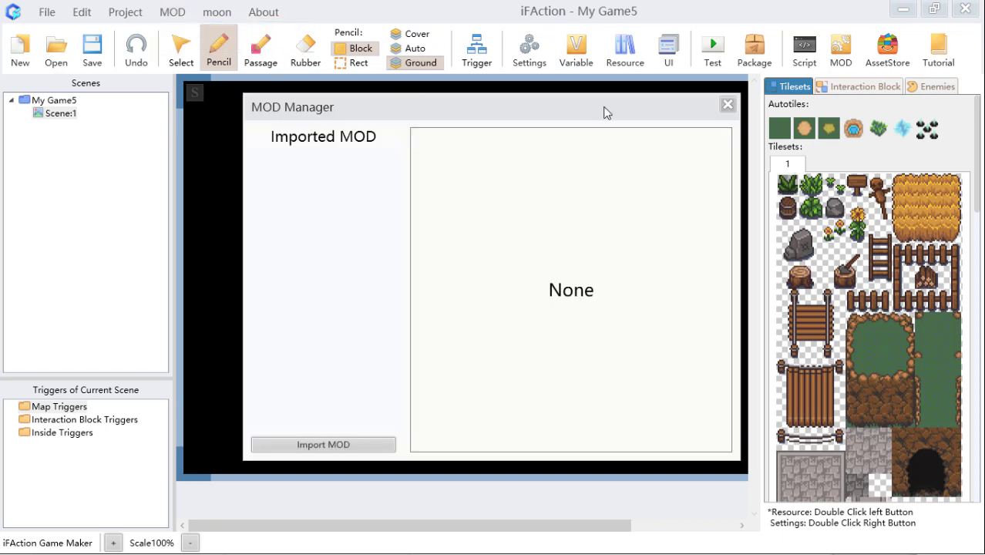
click(728, 104)
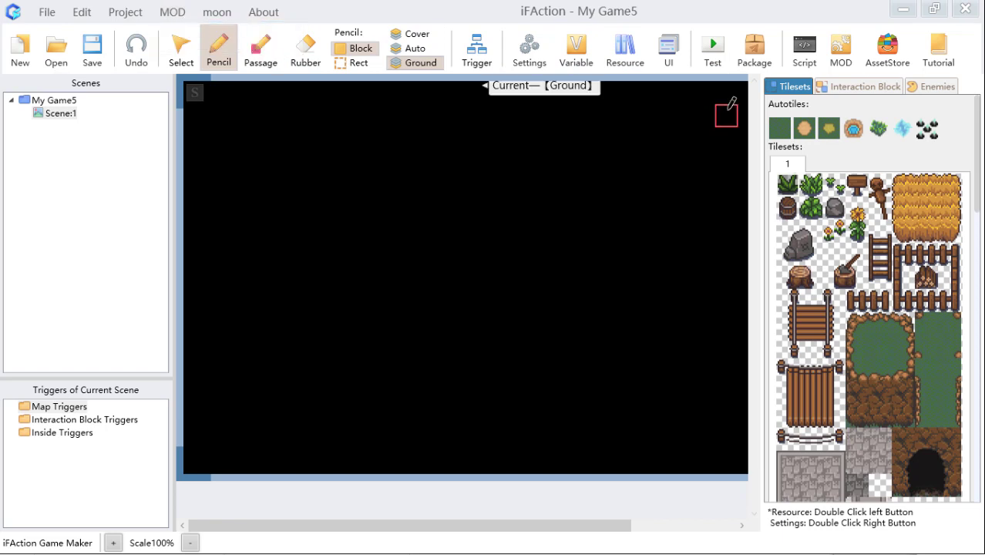
click(223, 12)
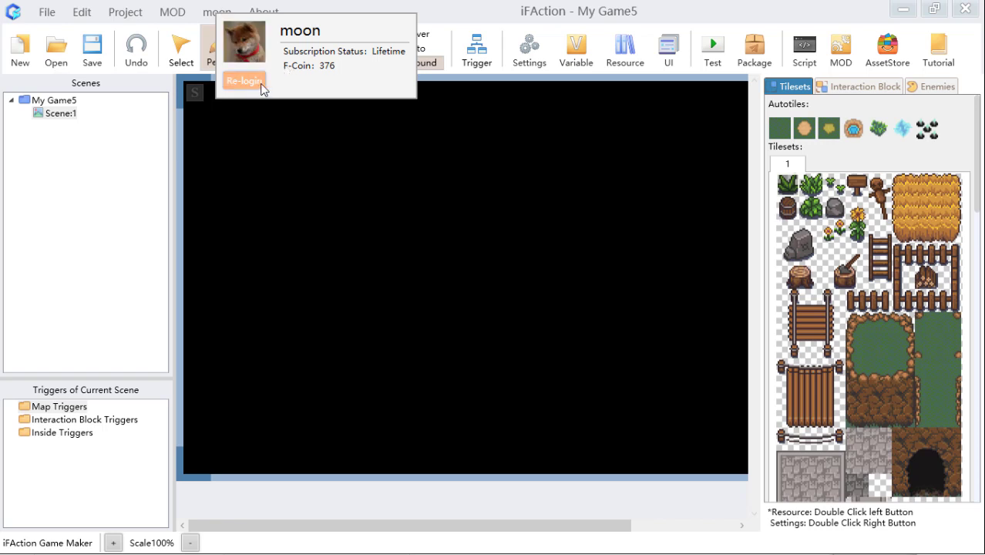
click(460, 23)
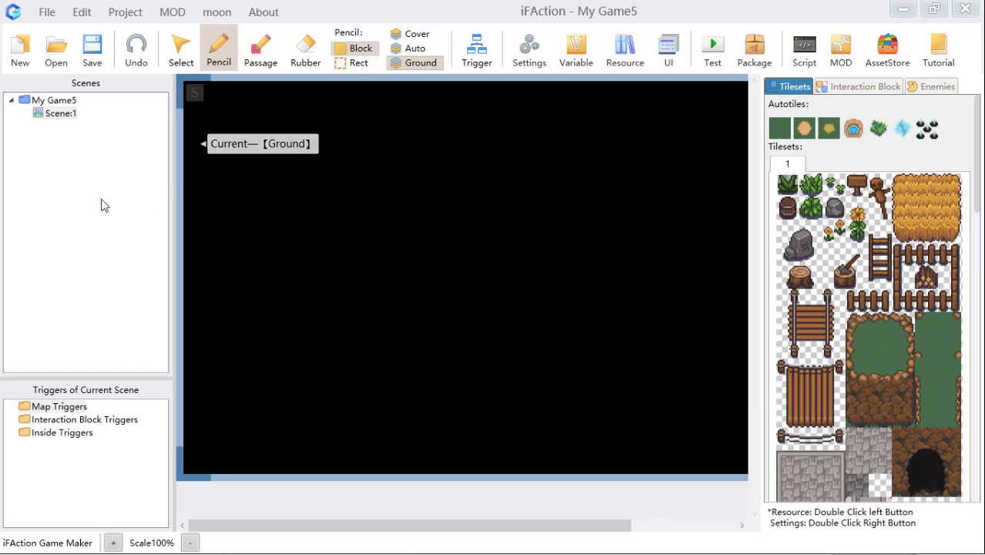
Add a new scene, Scene:2, with the default settings and move it out of Scene:1 to the project's root level
drag(65, 110, 91, 179)
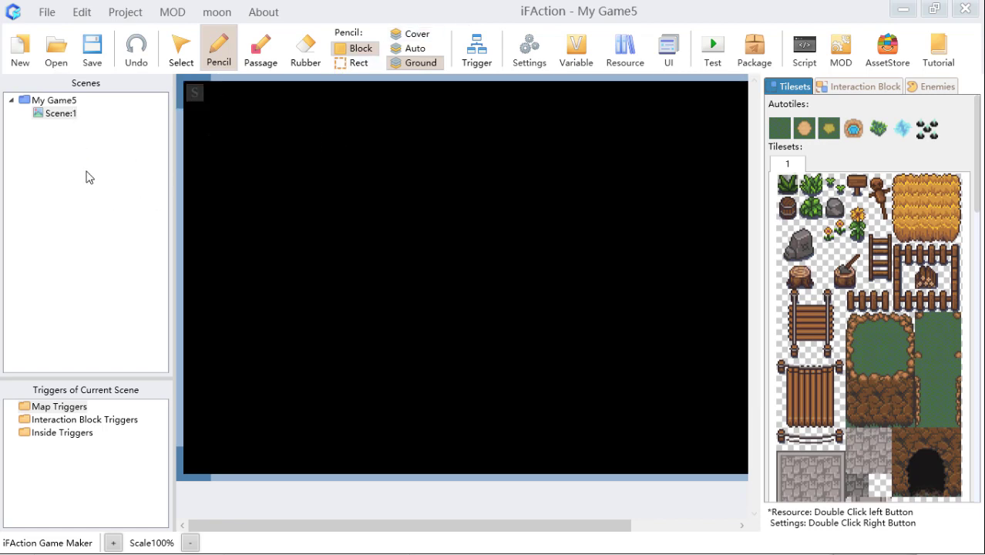
right_click(61, 121)
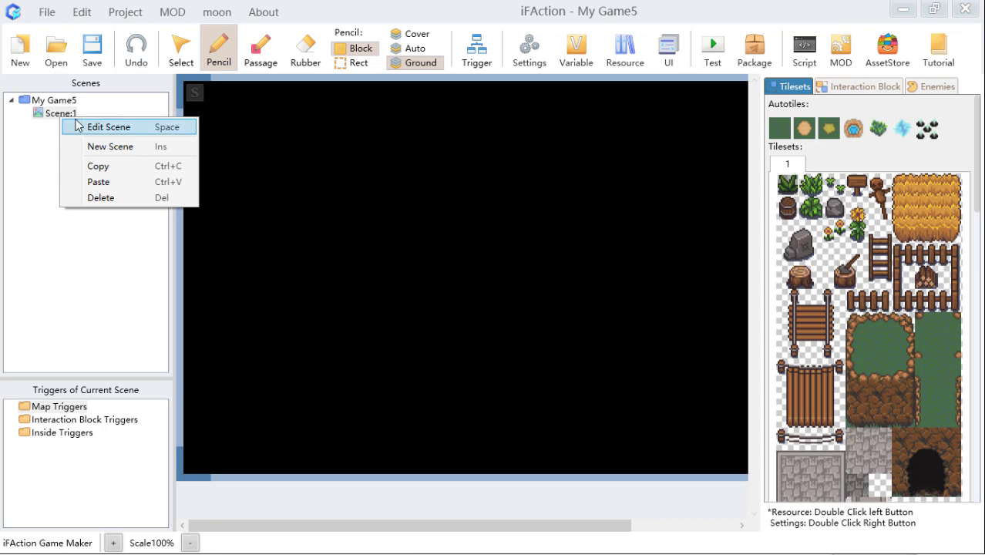
click(149, 146)
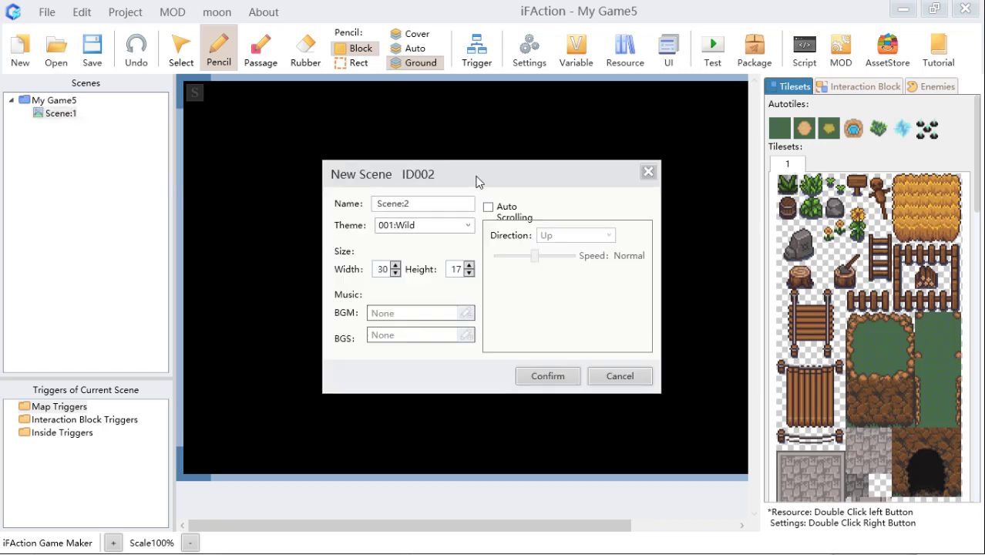
click(567, 375)
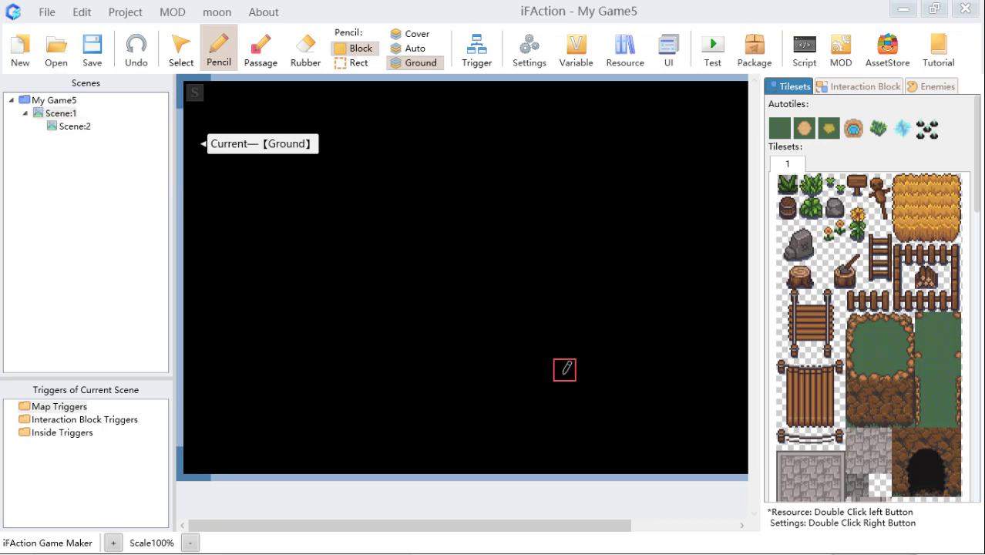
click(75, 127)
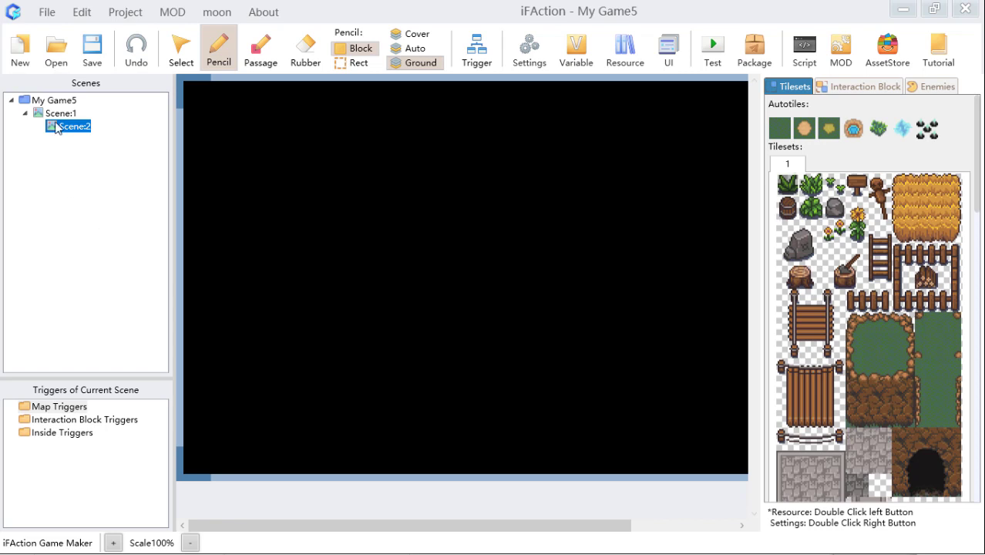
drag(78, 134, 65, 102)
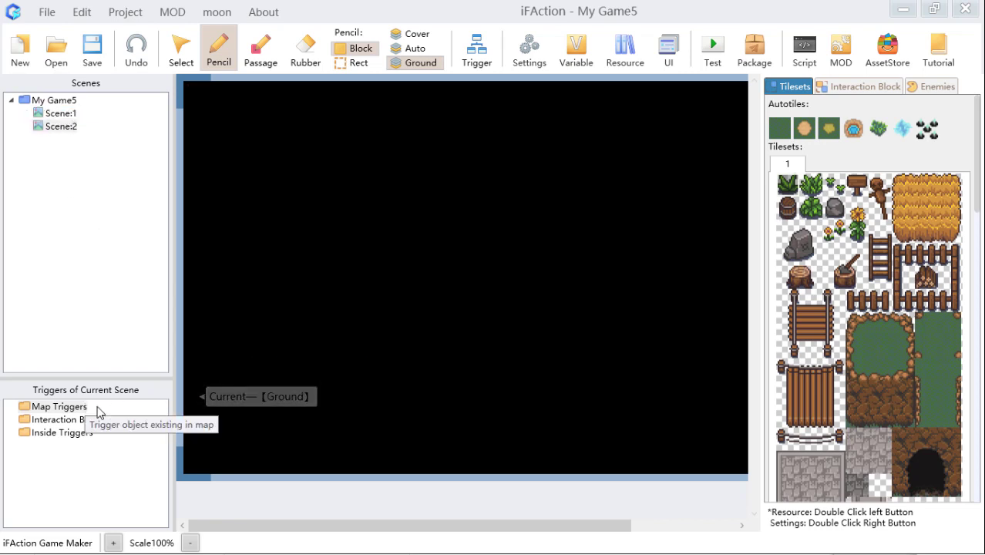
Create a map trigger with default settings at cell (15,7) of Scene:2 and move it to (19,5)
click(467, 52)
click(542, 255)
click(622, 504)
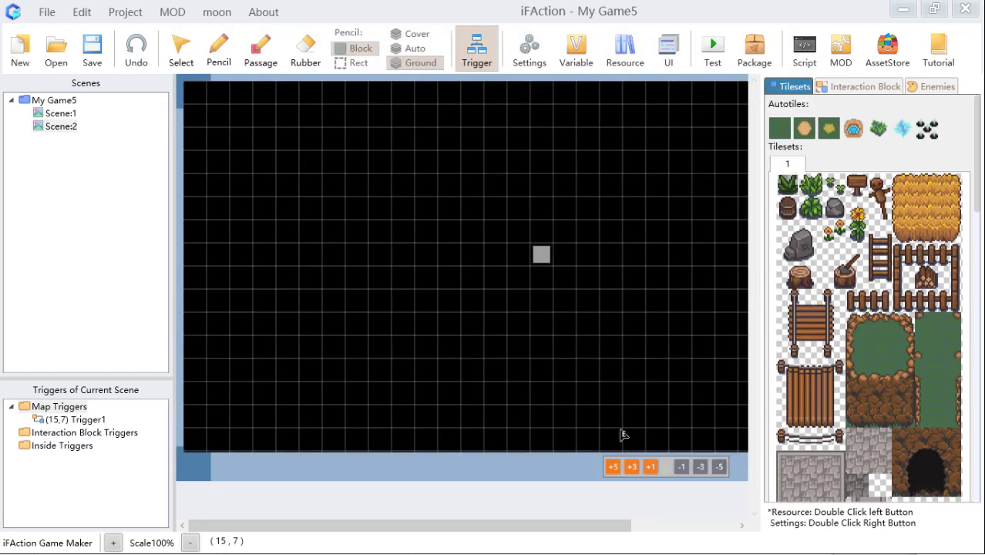
drag(549, 254, 627, 219)
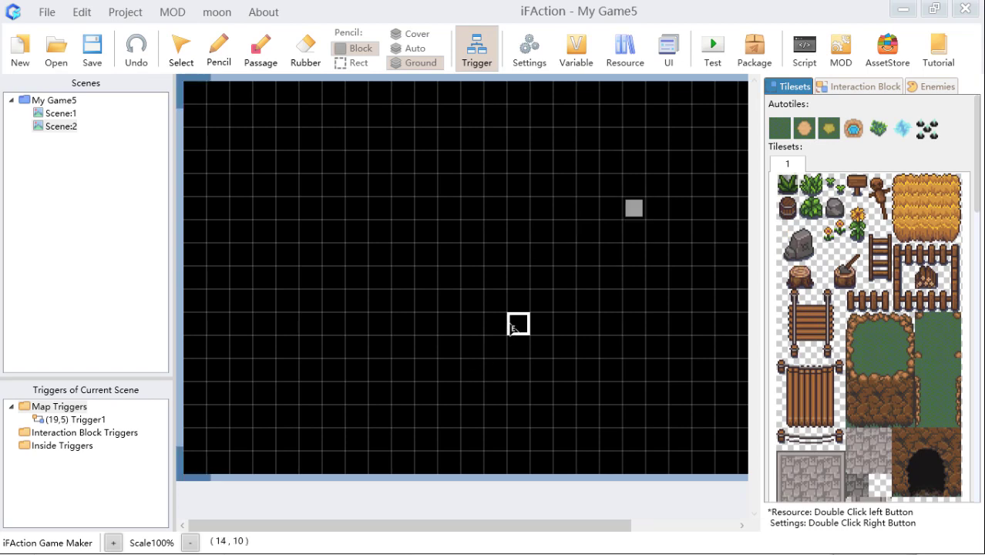
Add two more default map triggers at cells (14,10) and (11,5), and move the latter to (10,5)
click(512, 327)
click(649, 505)
click(444, 208)
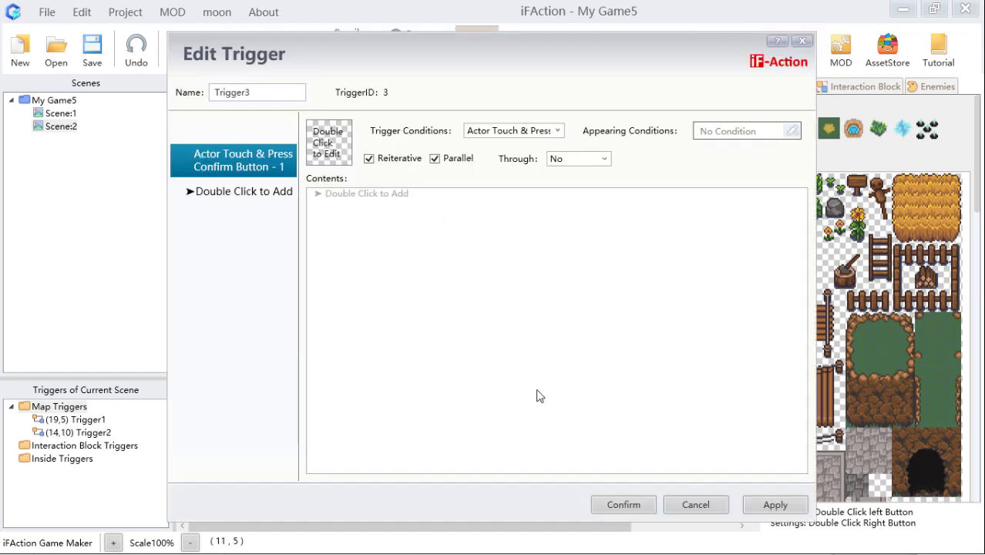
click(624, 505)
drag(448, 208, 426, 210)
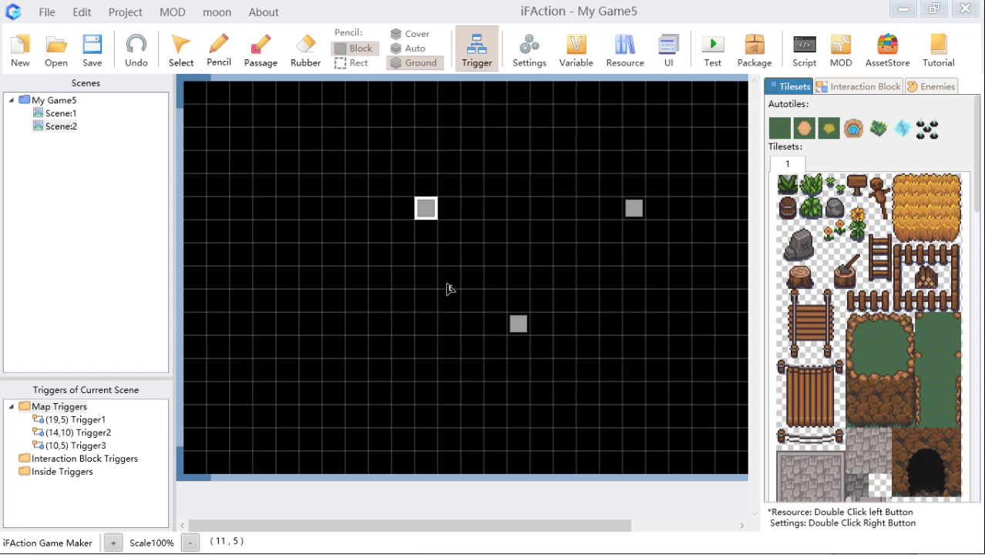
Locate each of the scene's map triggers on the map in turn
click(88, 432)
click(85, 419)
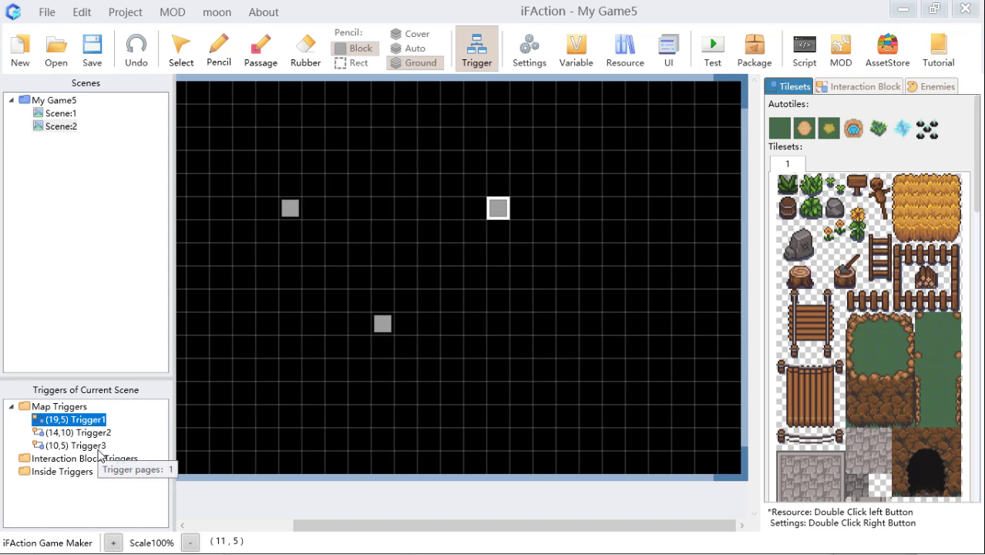
click(89, 432)
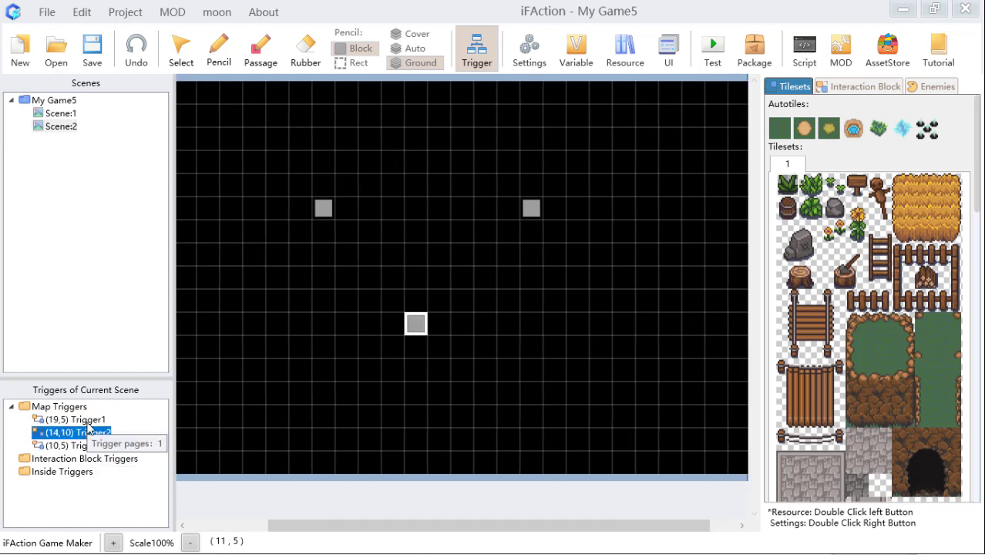
click(85, 419)
click(89, 433)
click(96, 445)
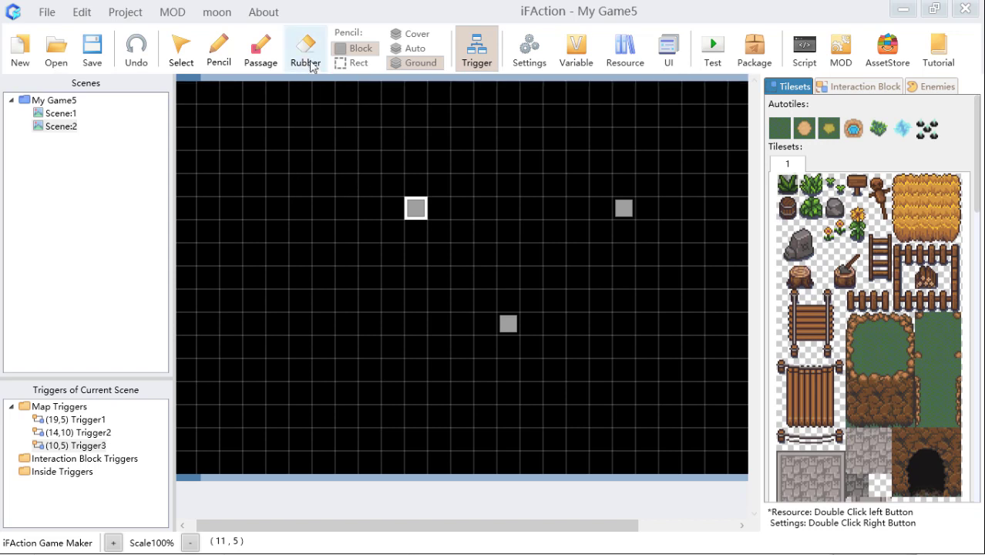
Paint several freehand strips of the Grassland autotile on the Cover layer, using the Pencil in Block mode
click(221, 51)
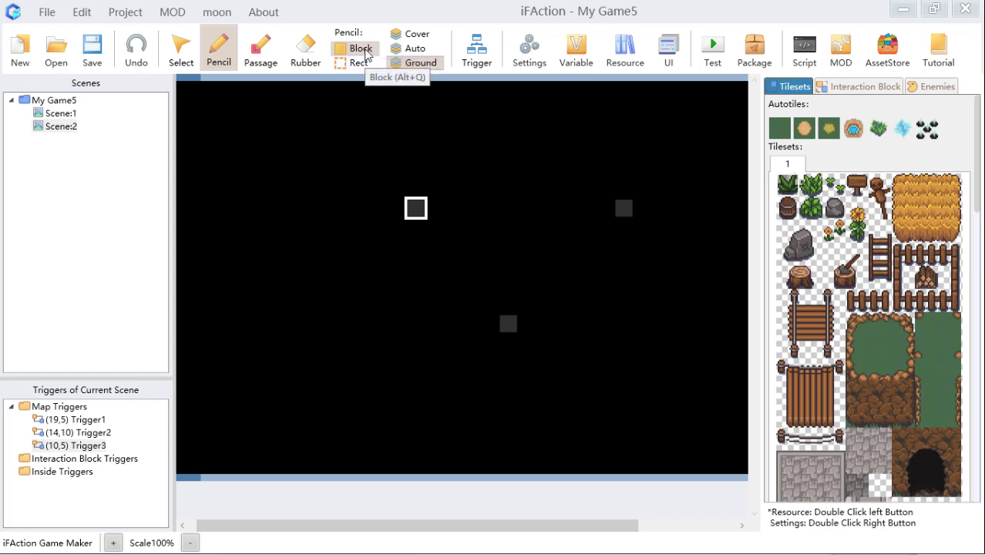
click(365, 69)
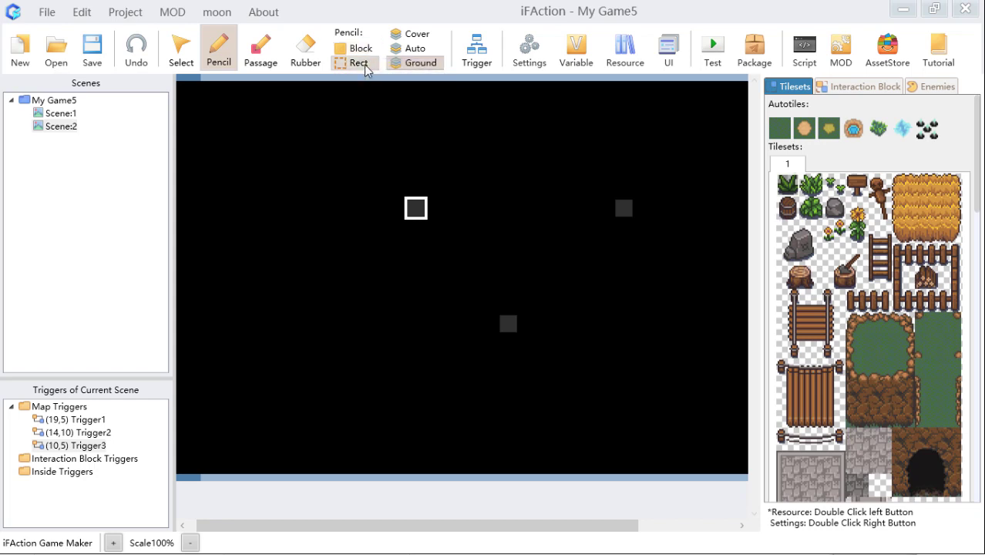
click(430, 48)
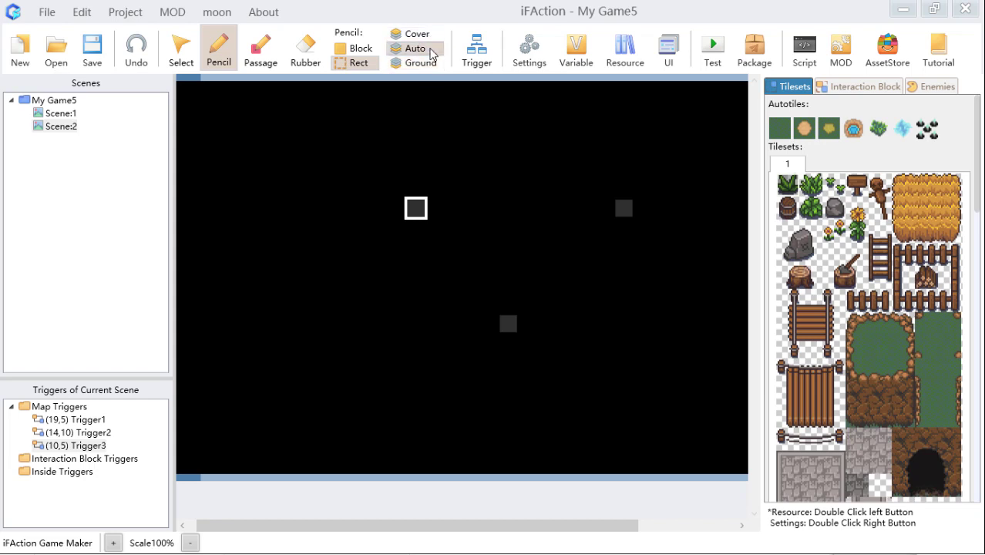
click(431, 36)
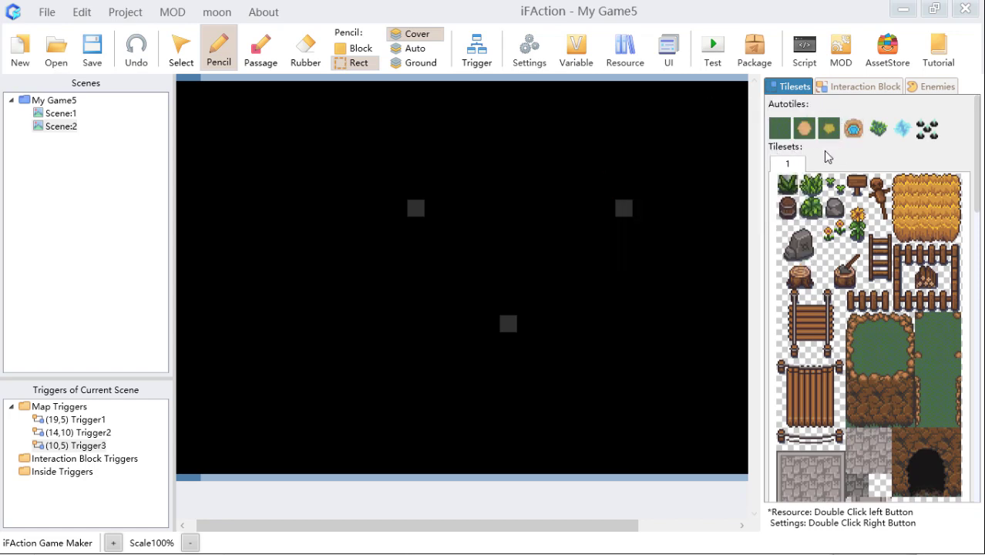
mouse_move(787, 131)
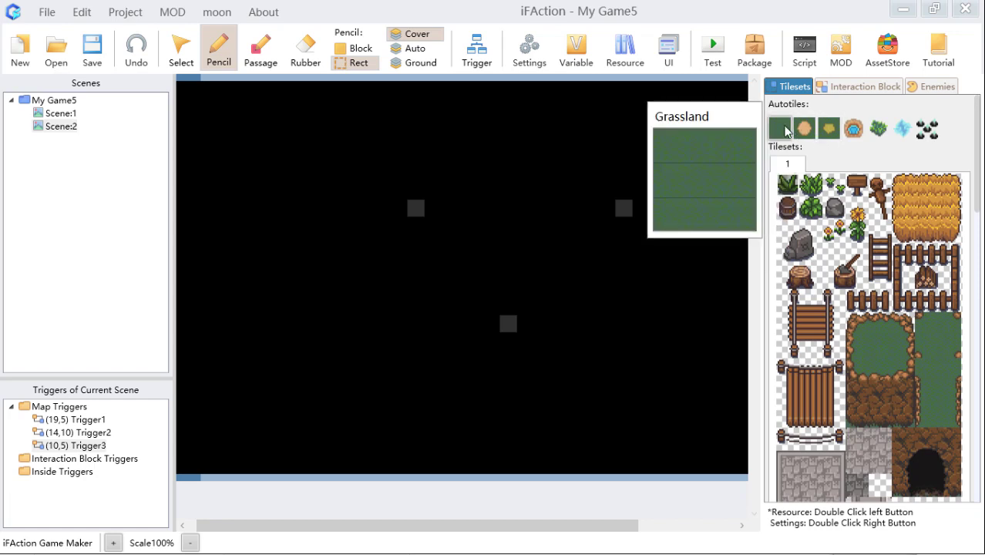
click(785, 131)
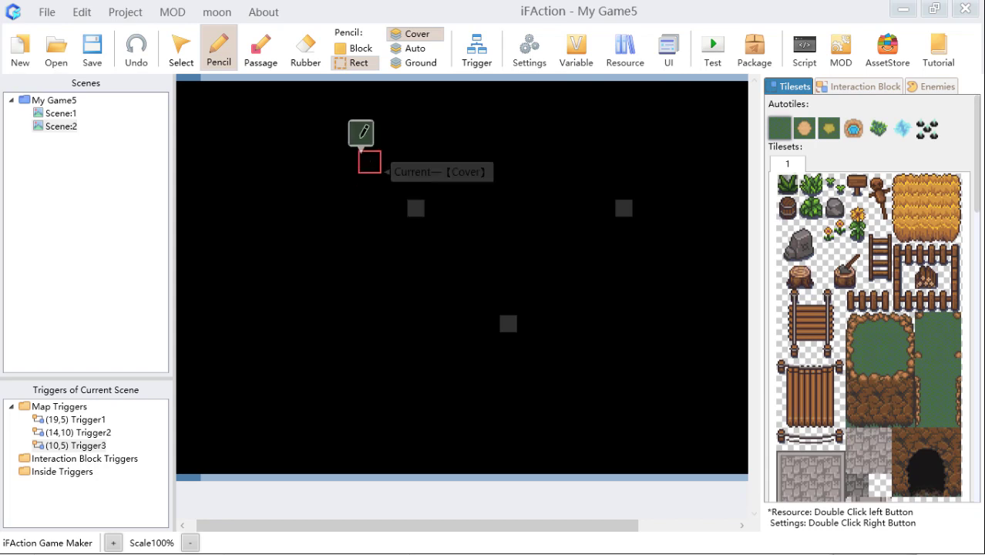
click(356, 48)
mouse_move(332, 193)
mouse_down()
mouse_move(540, 210)
mouse_move(578, 259)
mouse_up()
drag(368, 301, 556, 301)
mouse_move(539, 390)
mouse_down()
mouse_move(615, 360)
mouse_move(617, 249)
mouse_move(635, 182)
mouse_move(684, 274)
mouse_move(577, 171)
mouse_move(416, 171)
mouse_move(394, 245)
mouse_up()
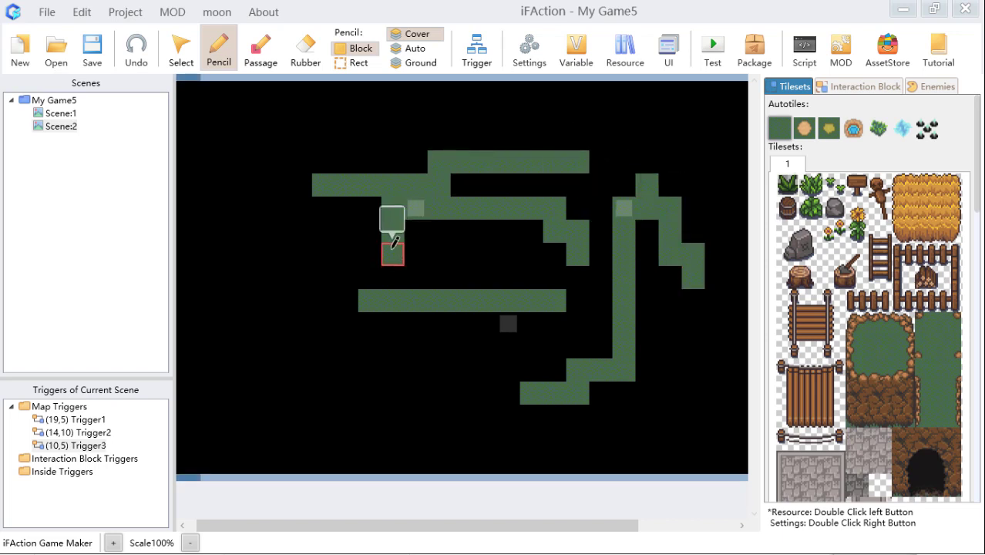
Fill overlapping rectangular areas around the three triggers with Grassland on the Cover layer, using the Pencil in Rect mode
click(354, 62)
mouse_move(278, 162)
mouse_down()
mouse_move(346, 220)
mouse_move(461, 369)
mouse_up()
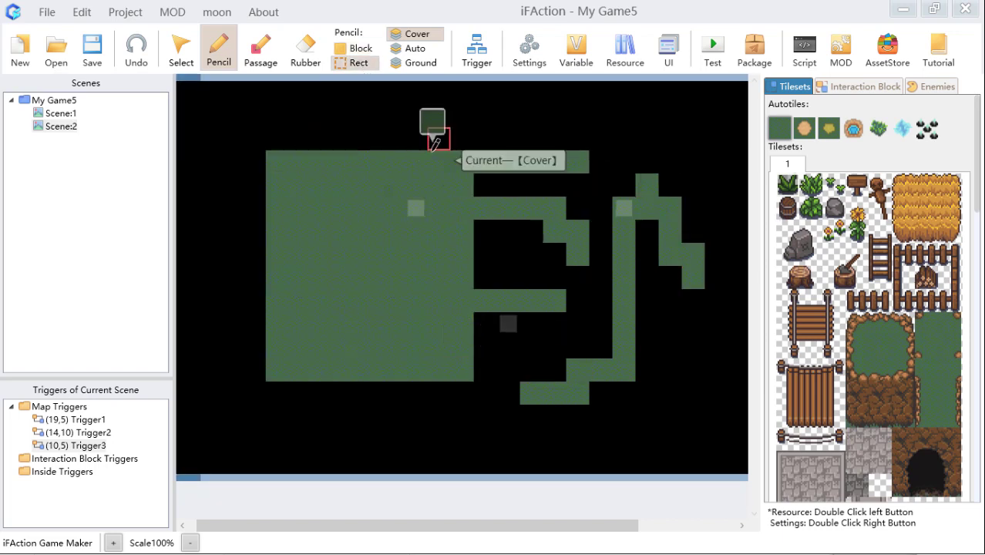
drag(438, 135, 673, 369)
mouse_move(461, 160)
mouse_down()
mouse_move(584, 378)
mouse_move(626, 416)
mouse_up()
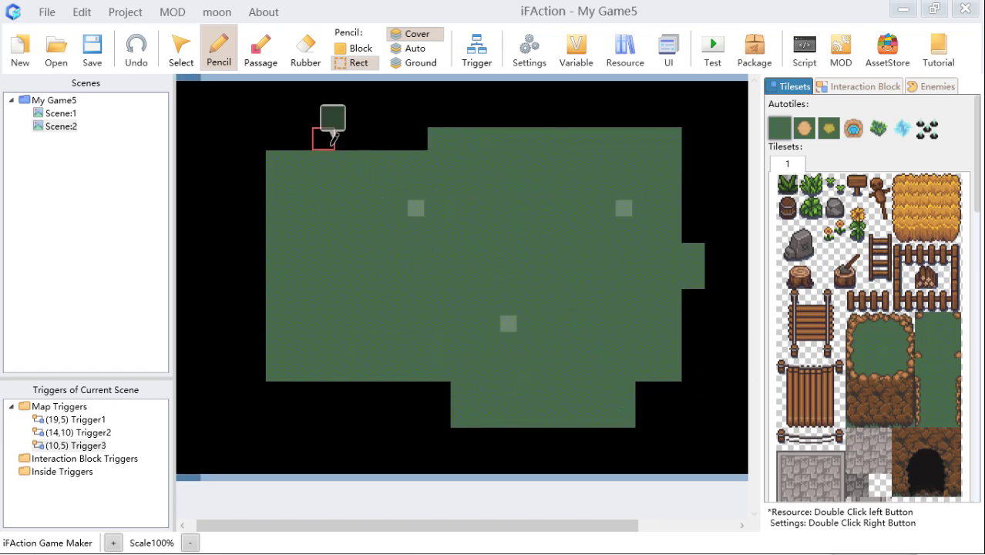
drag(324, 138, 416, 138)
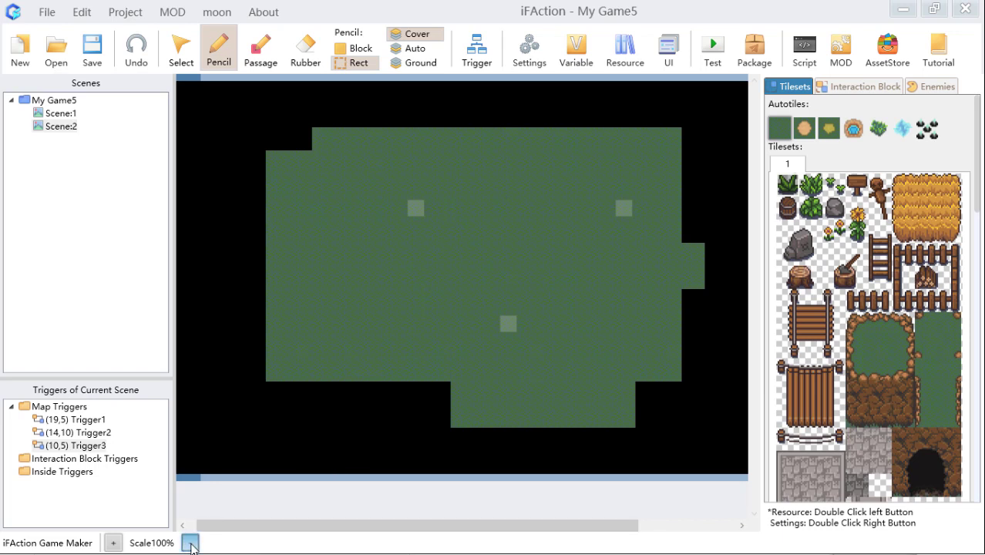
click(190, 543)
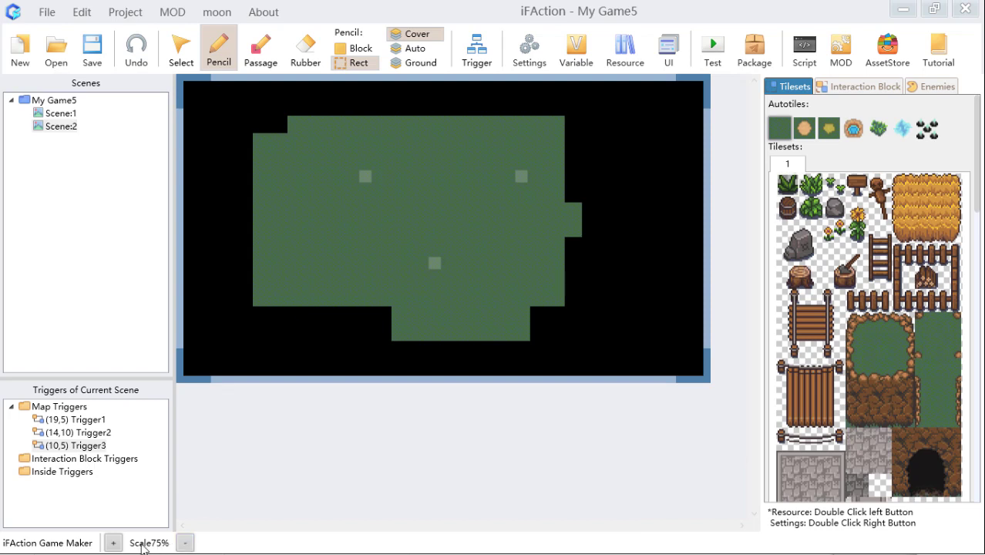
click(113, 543)
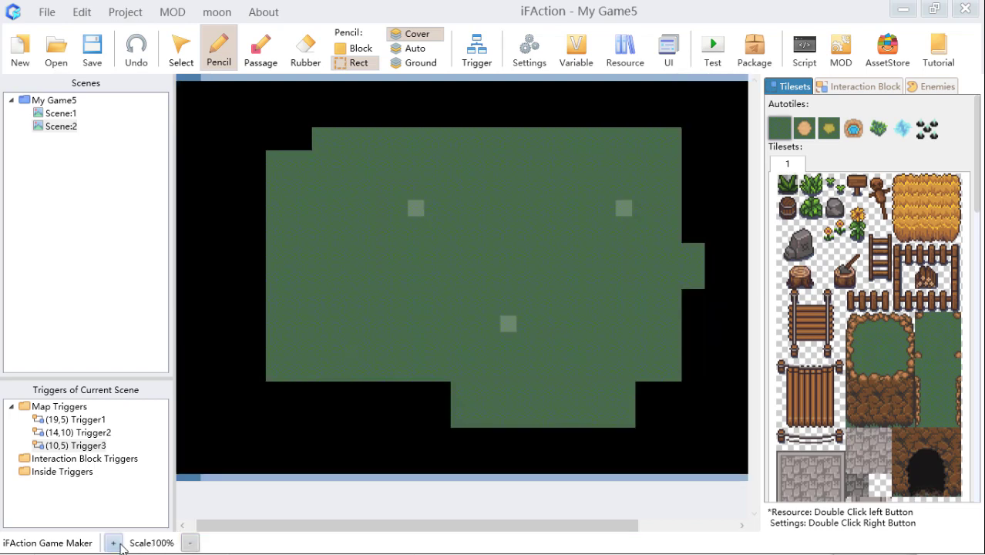
click(120, 544)
click(119, 544)
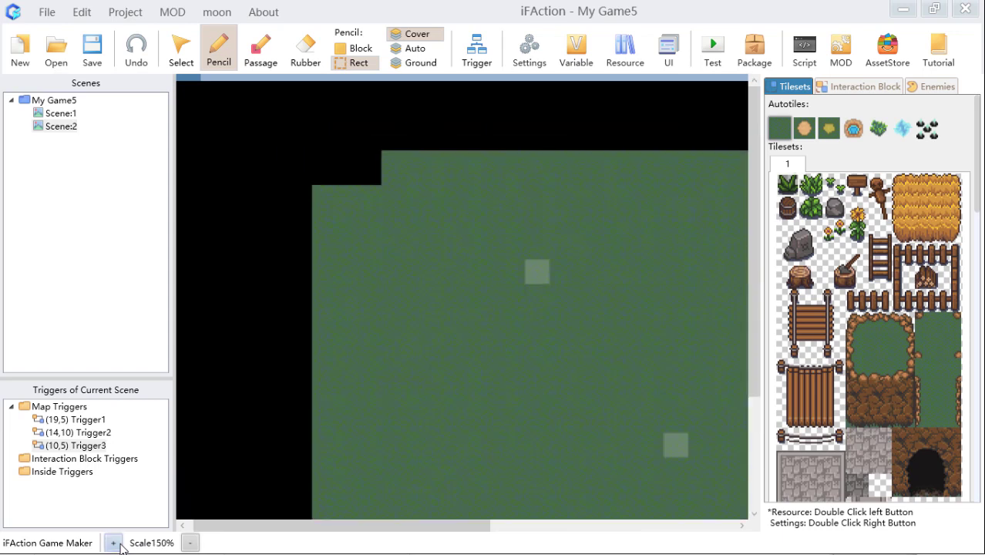
click(120, 544)
click(120, 544)
click(187, 544)
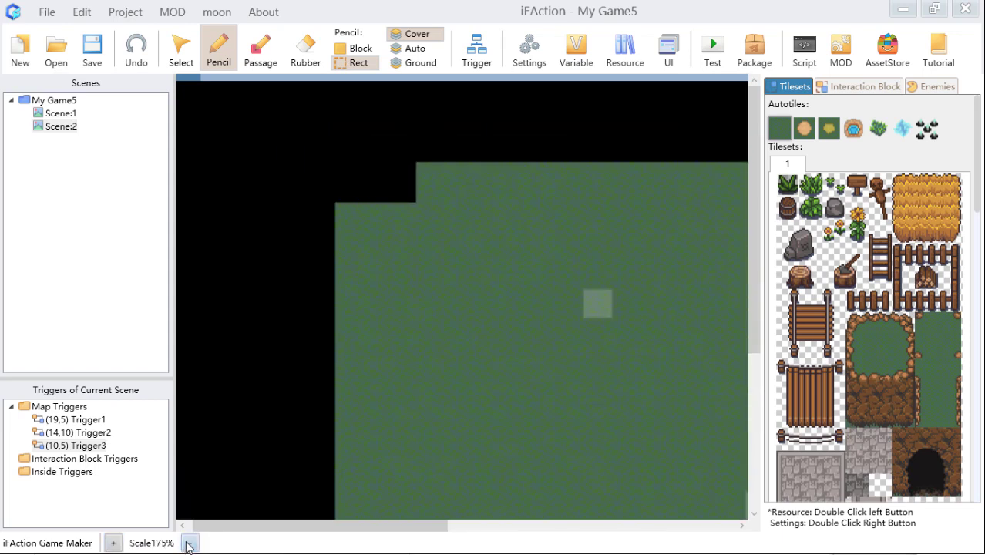
Zoom the map out to 25%, then bring the scale back to 75% so the whole scene is in view
click(188, 544)
click(187, 545)
click(188, 545)
click(187, 545)
click(188, 545)
click(187, 544)
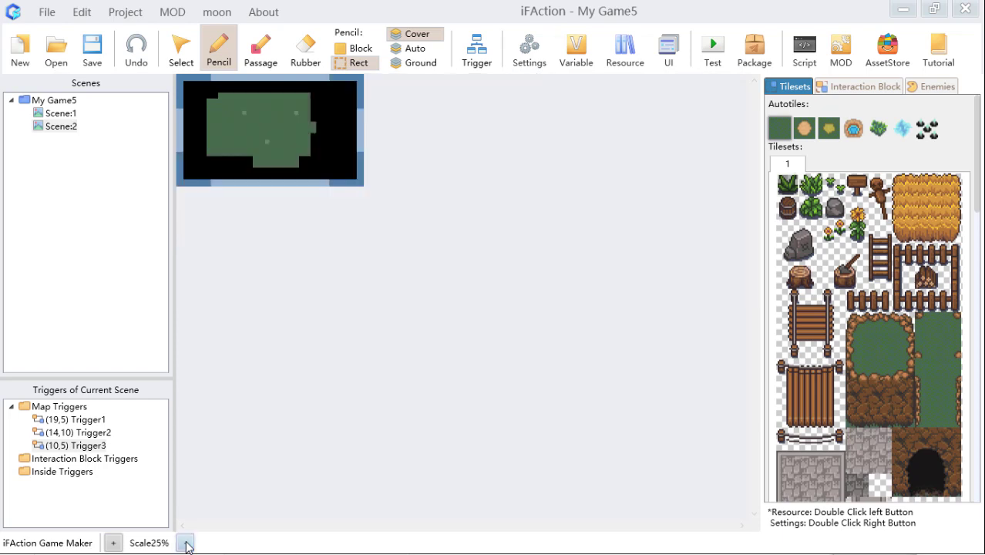
click(120, 543)
click(119, 544)
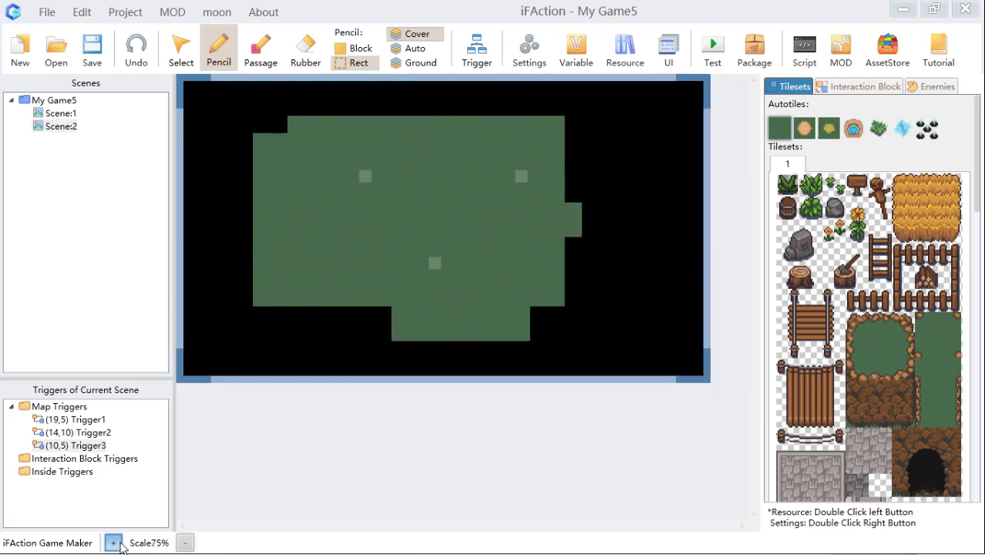
click(113, 544)
click(190, 545)
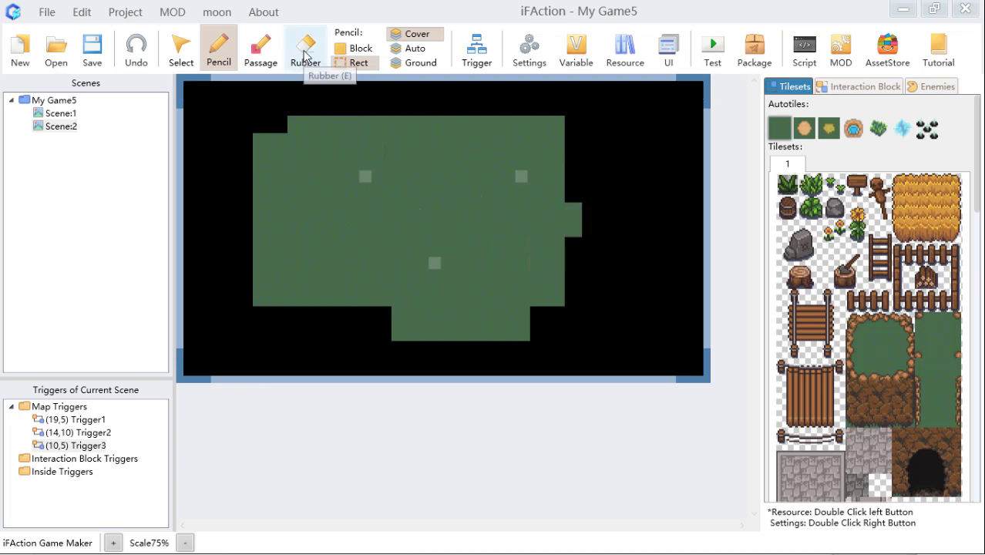
Erase overlapping rectangular areas of the grass around the three triggers on the Cover layer, using the Rubber in Rect mode
click(306, 50)
drag(317, 180, 531, 198)
drag(343, 224, 505, 248)
drag(381, 262, 505, 301)
drag(407, 156, 500, 256)
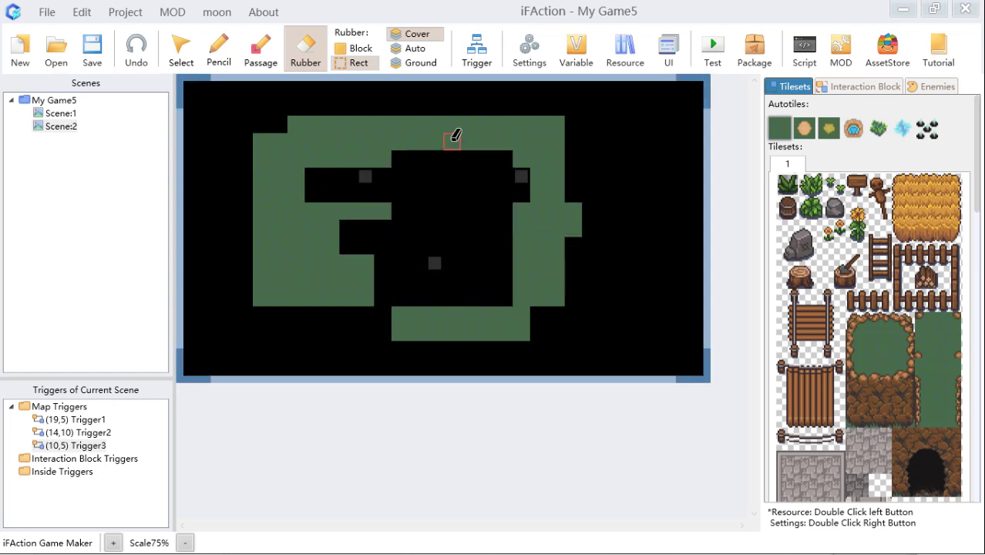
mouse_move(451, 137)
mouse_down()
mouse_move(583, 242)
mouse_move(572, 244)
mouse_up()
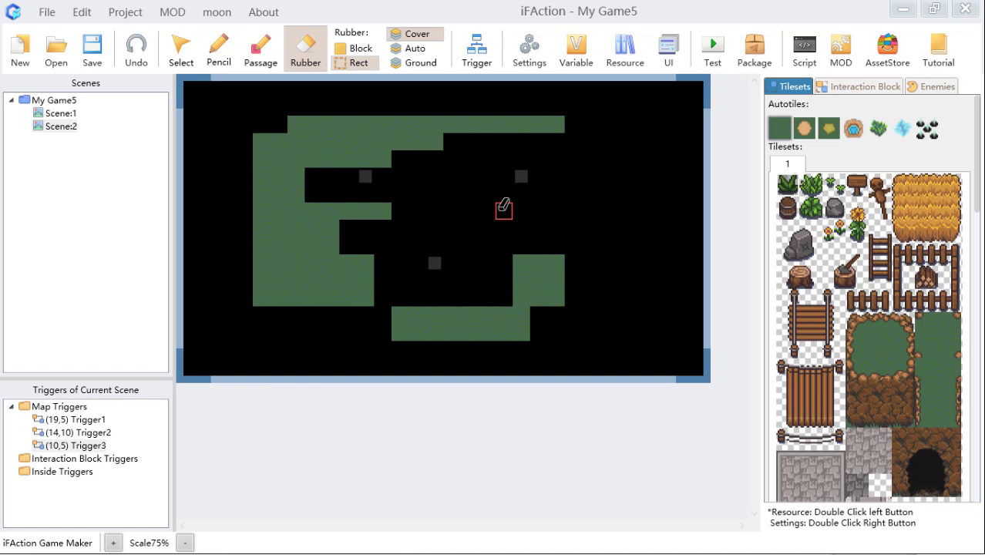
Return to the Pencil and fill three rectangles with Grassland around and east of the trigger at (19,5)
right_click(500, 209)
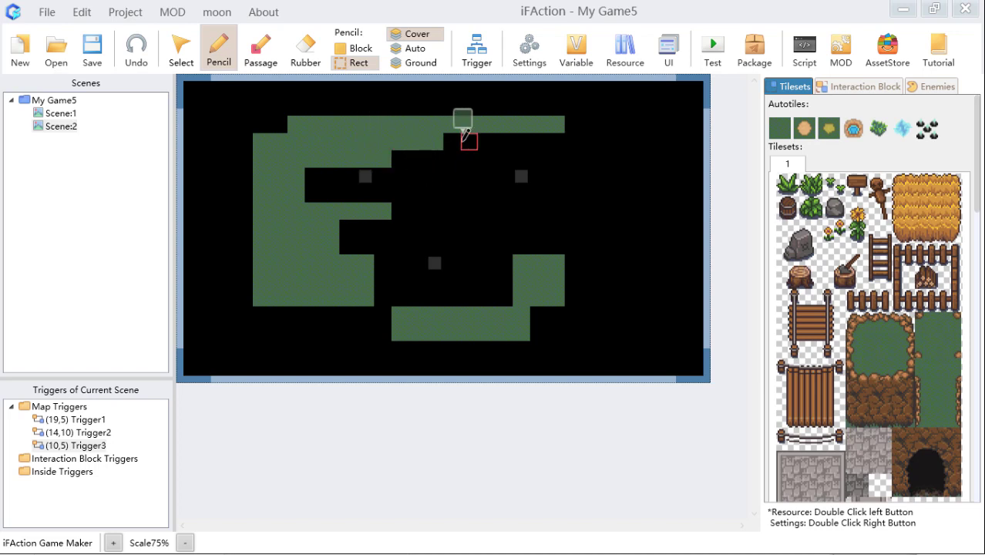
drag(452, 142, 550, 151)
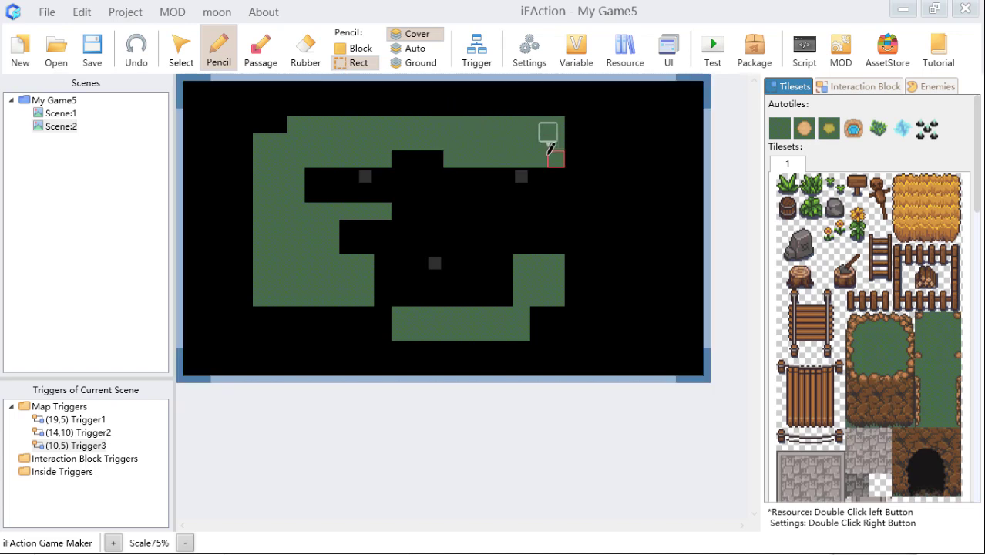
drag(465, 206, 553, 225)
drag(605, 190, 623, 262)
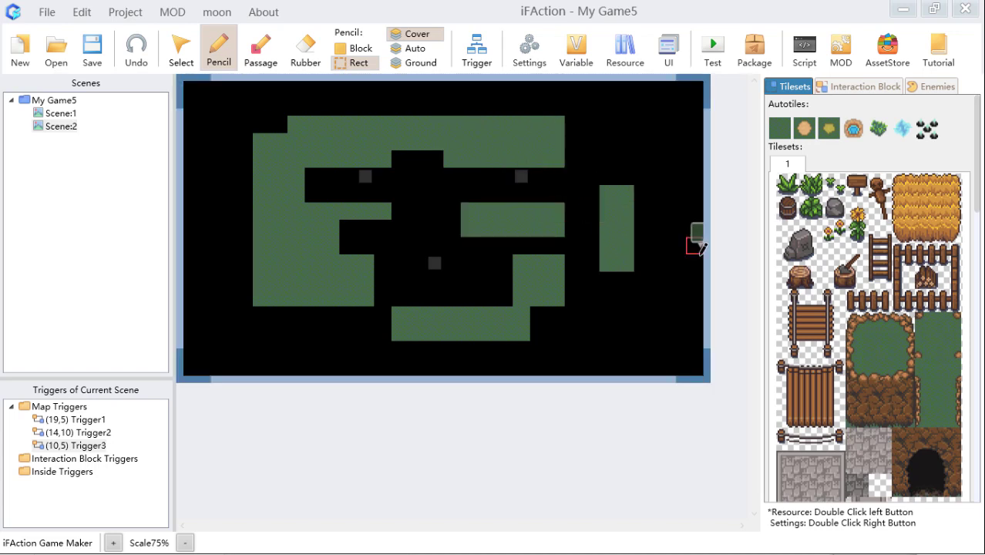
Fill one rectangle each with the sand, yellow grass and water autotiles on the Cover layer, placing the water over the trigger at (14,10)
click(806, 128)
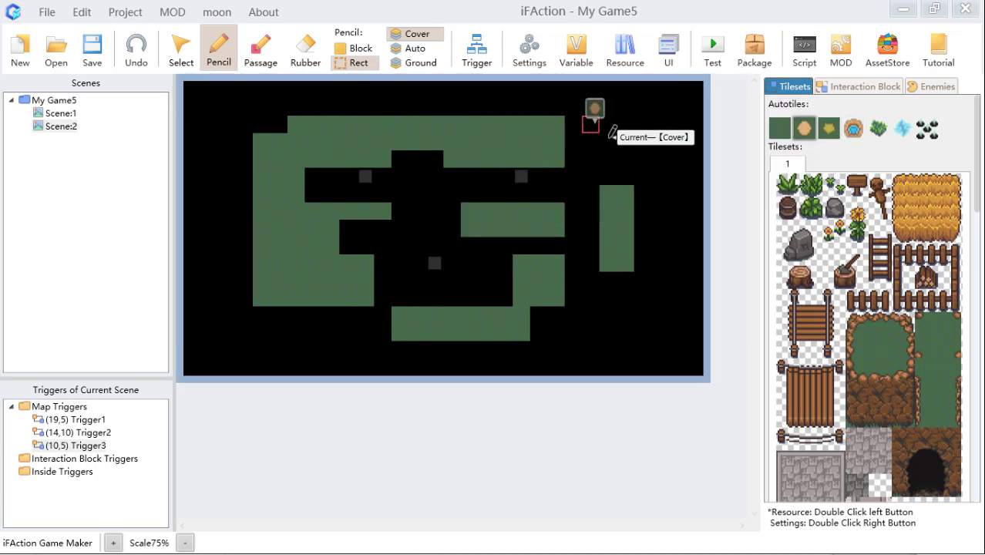
drag(590, 124, 660, 158)
click(829, 128)
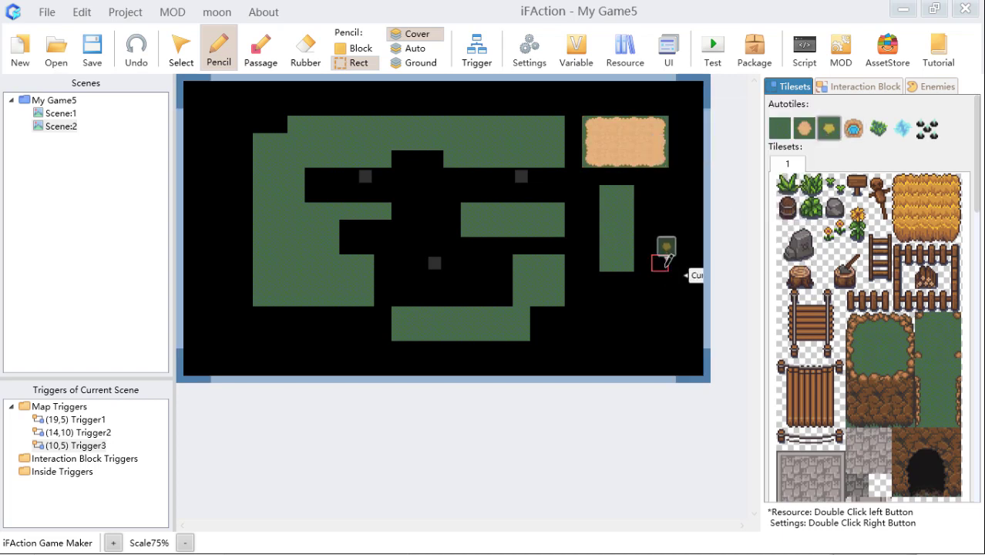
drag(660, 279, 666, 317)
click(853, 128)
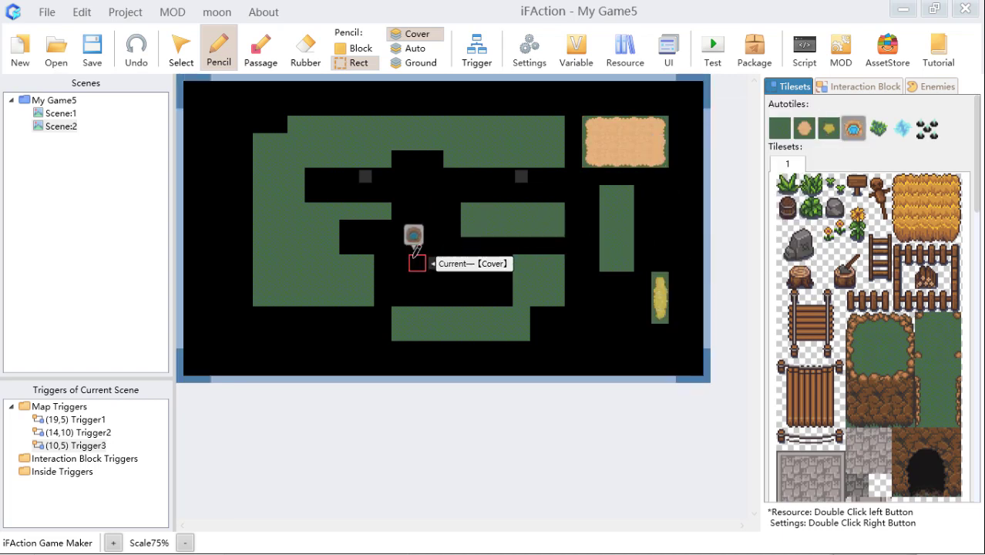
drag(418, 230, 468, 281)
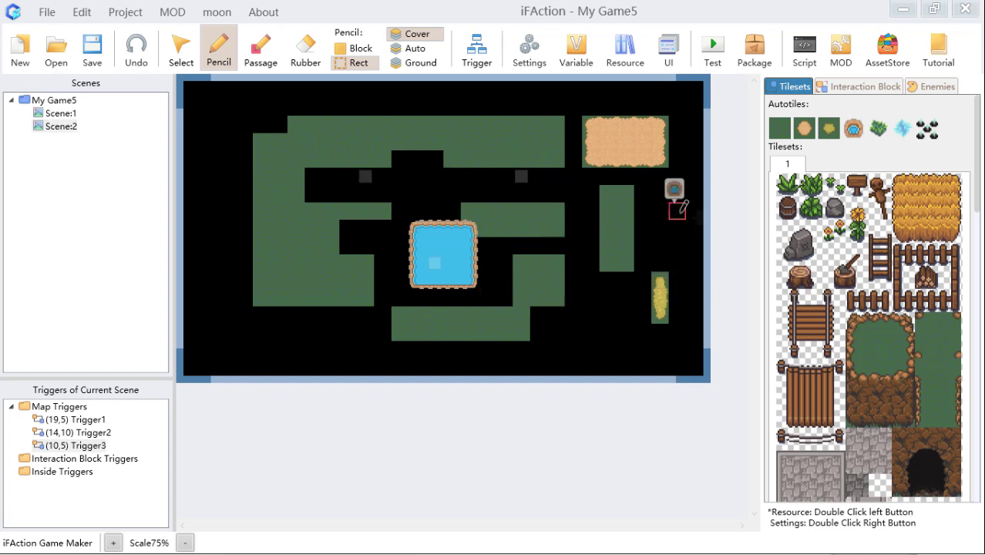
Extend the map's right edge by 10 columns in two increments of 5
mouse_move(709, 205)
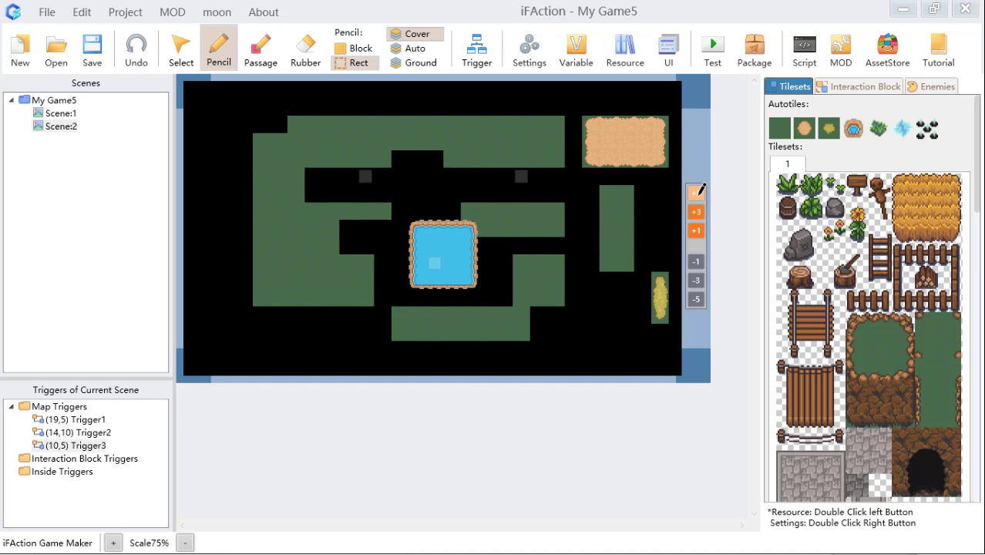
click(697, 192)
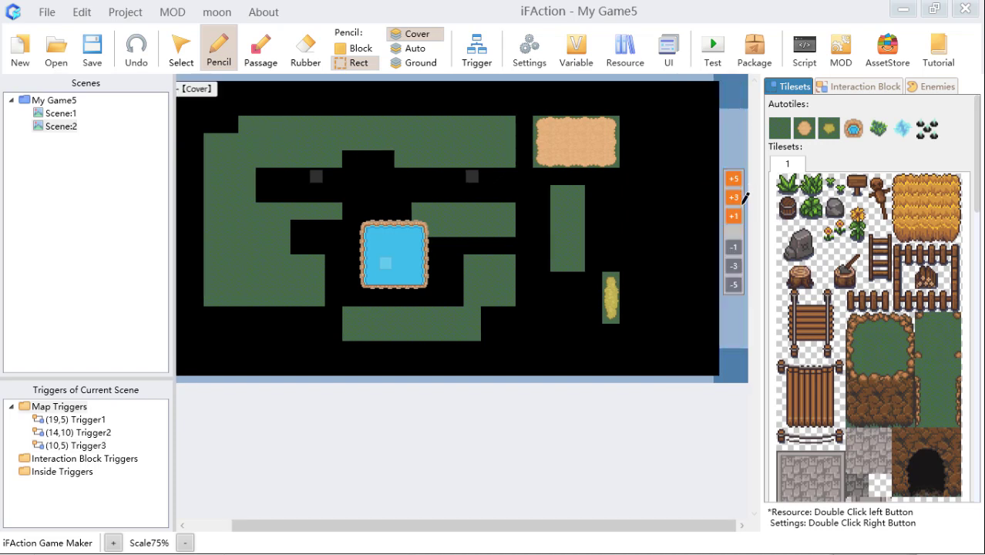
click(735, 176)
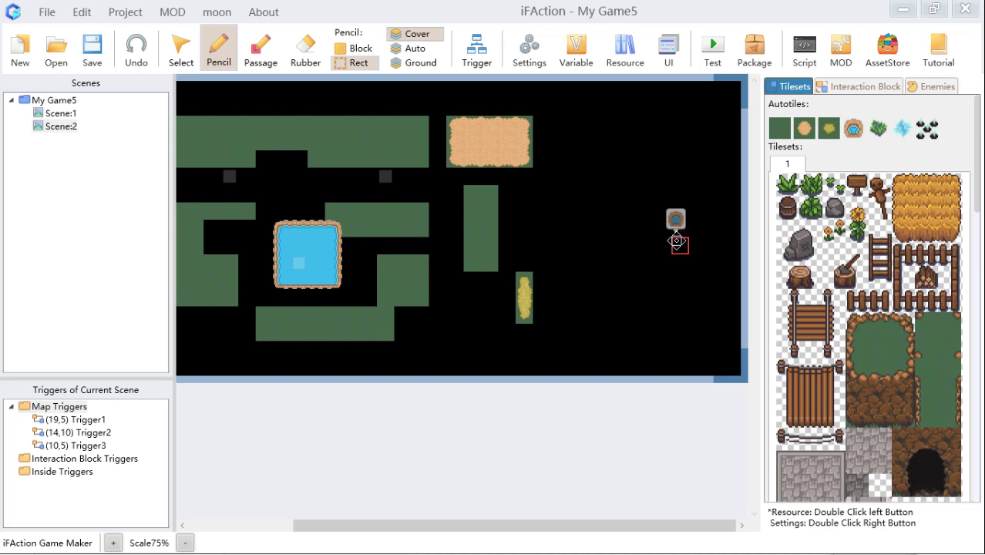
key(Left)
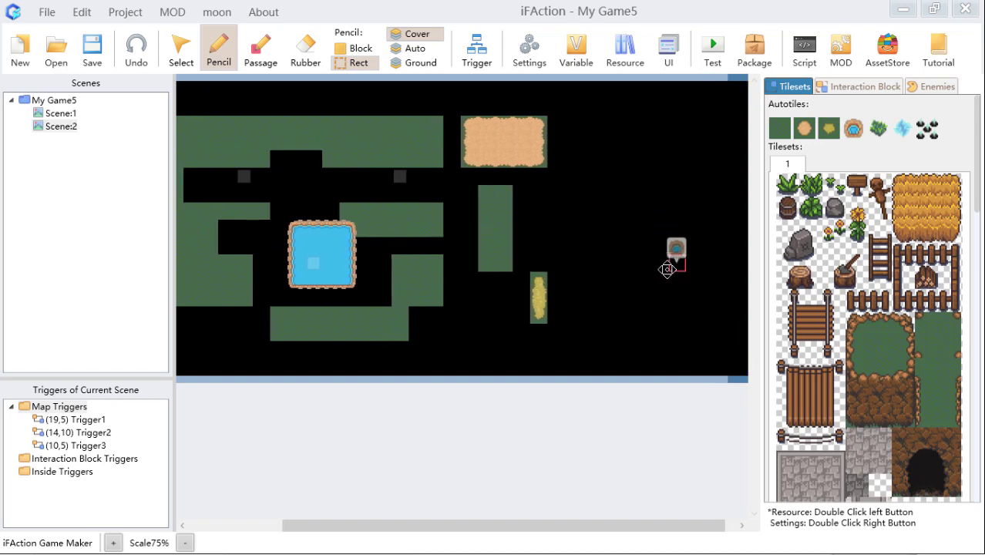
drag(668, 270, 603, 392)
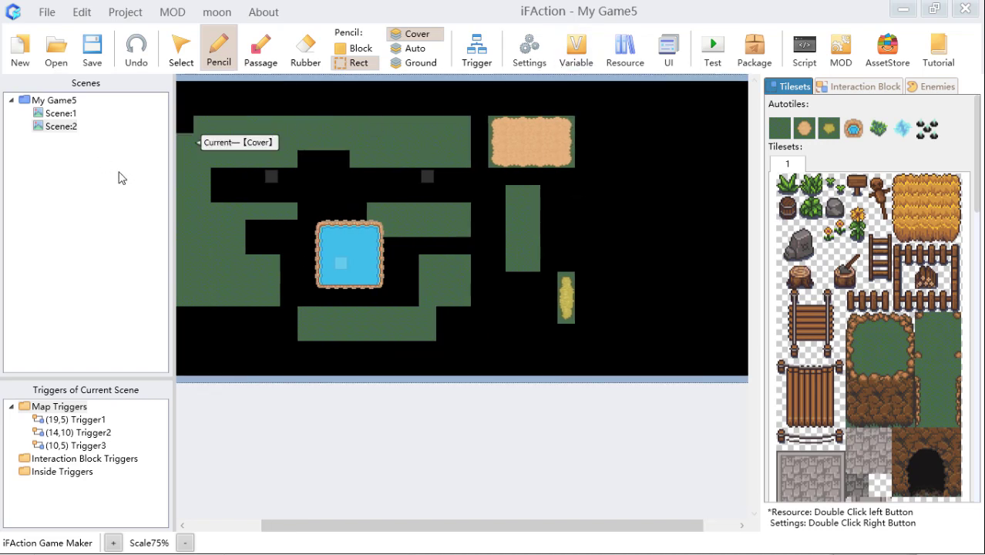
drag(559, 526, 369, 526)
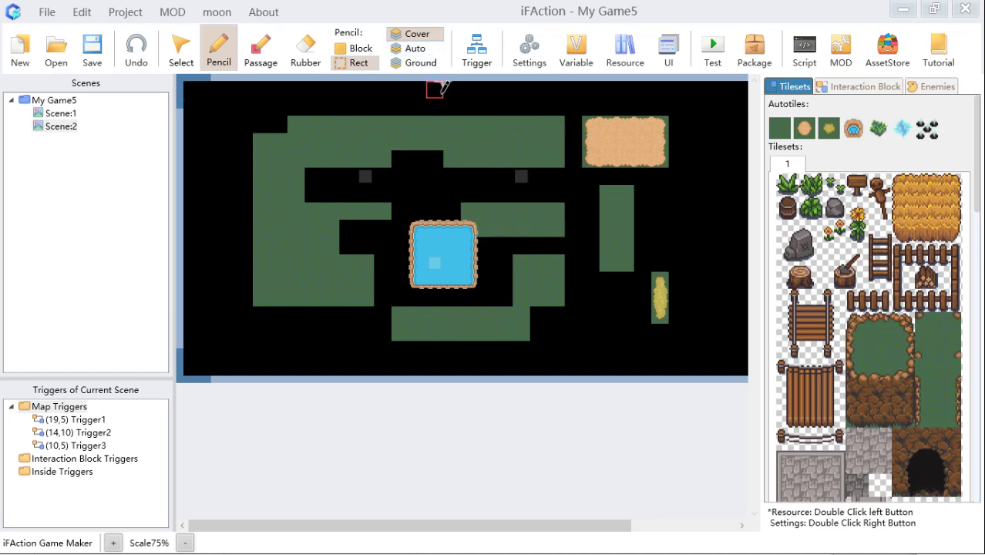
Erase all painted terrain from the Cover layer with the Rubber, first freehand in Block mode and then with one large rectangle in Rect mode
click(431, 69)
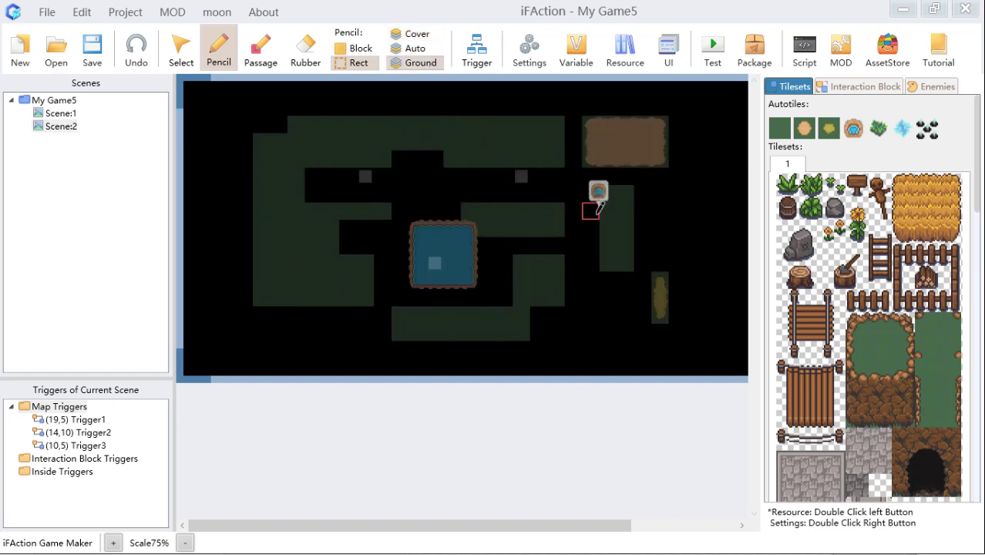
click(305, 48)
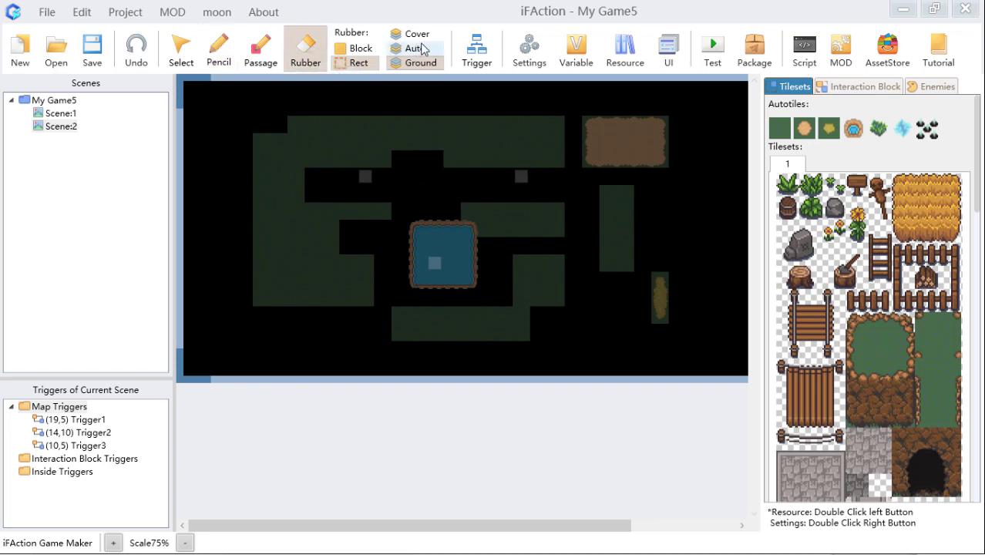
click(417, 35)
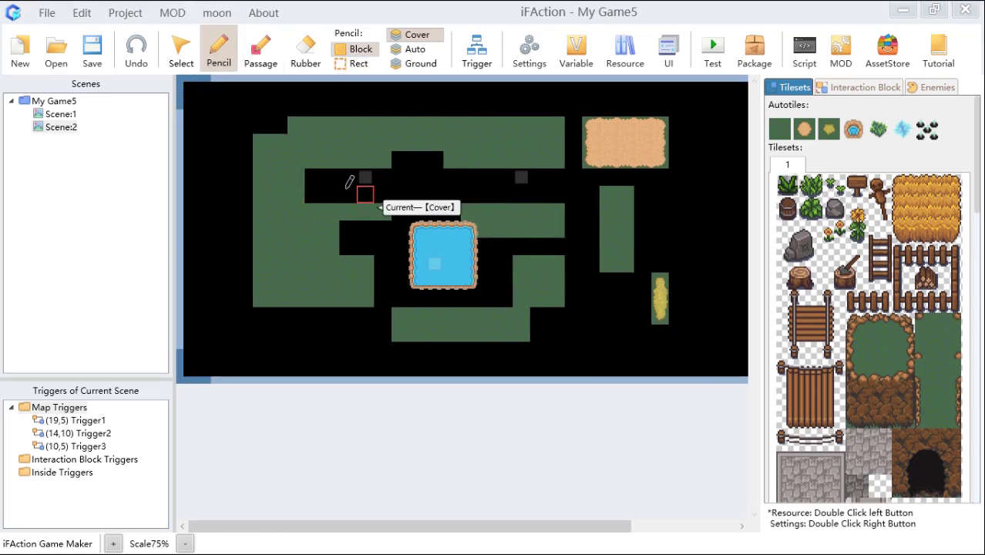
click(301, 56)
mouse_move(234, 125)
mouse_down()
mouse_move(445, 223)
mouse_move(285, 146)
mouse_up()
click(355, 63)
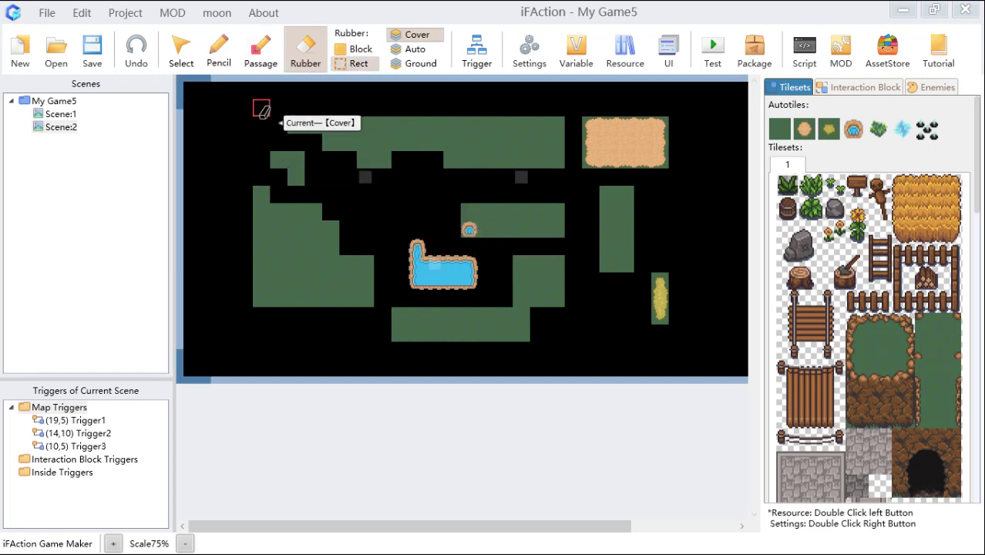
mouse_move(237, 102)
mouse_down()
mouse_move(630, 330)
mouse_move(708, 358)
mouse_up()
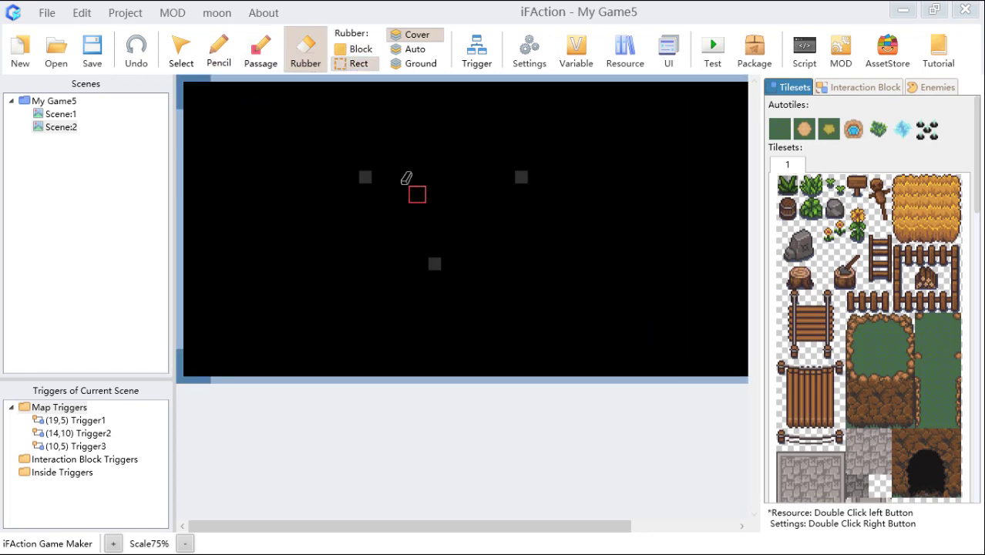
Place the leafy green tree from the tileset on the Ground layer, southwest of the trigger at (10,5), using the Pencil in Block mode, and save the project
click(416, 64)
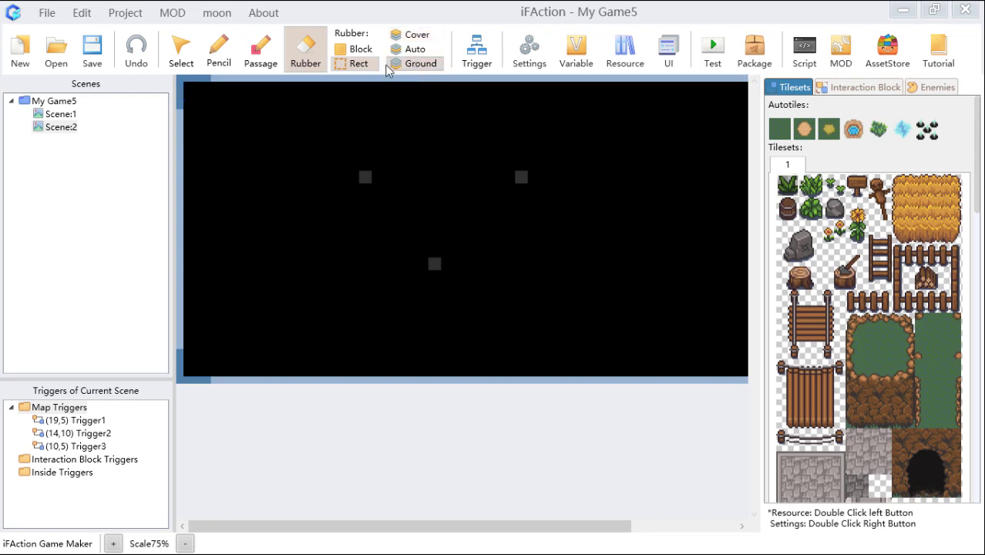
click(219, 48)
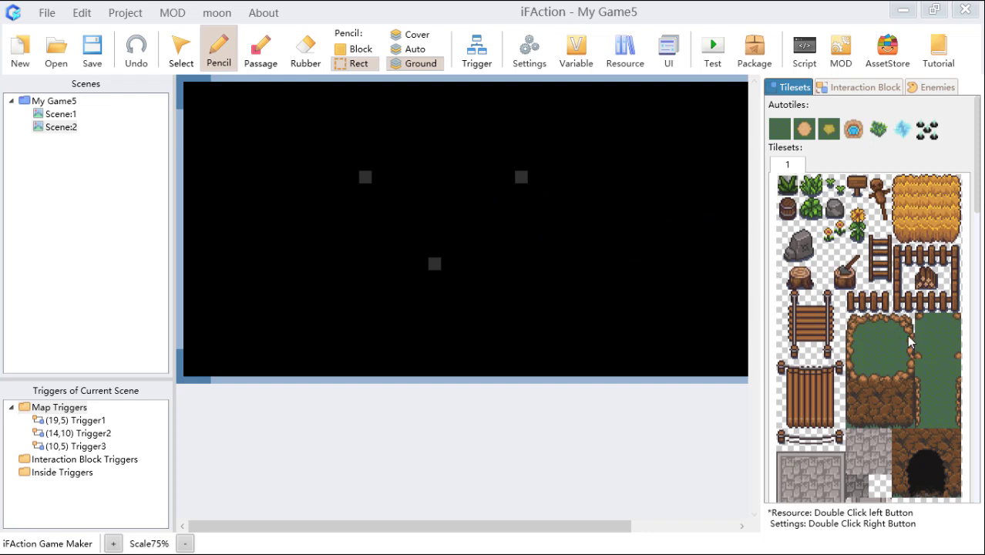
scroll(911, 343, down, 6)
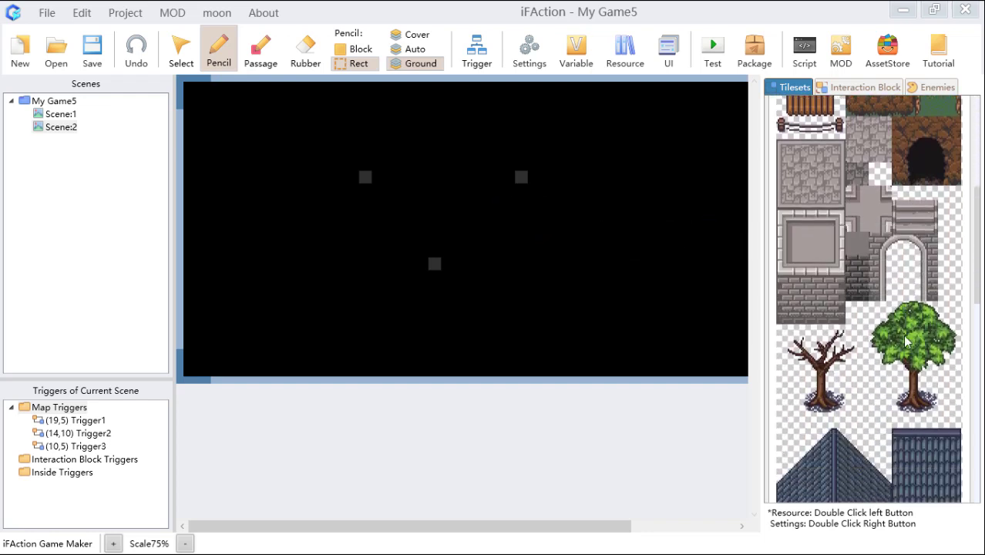
drag(898, 314, 947, 404)
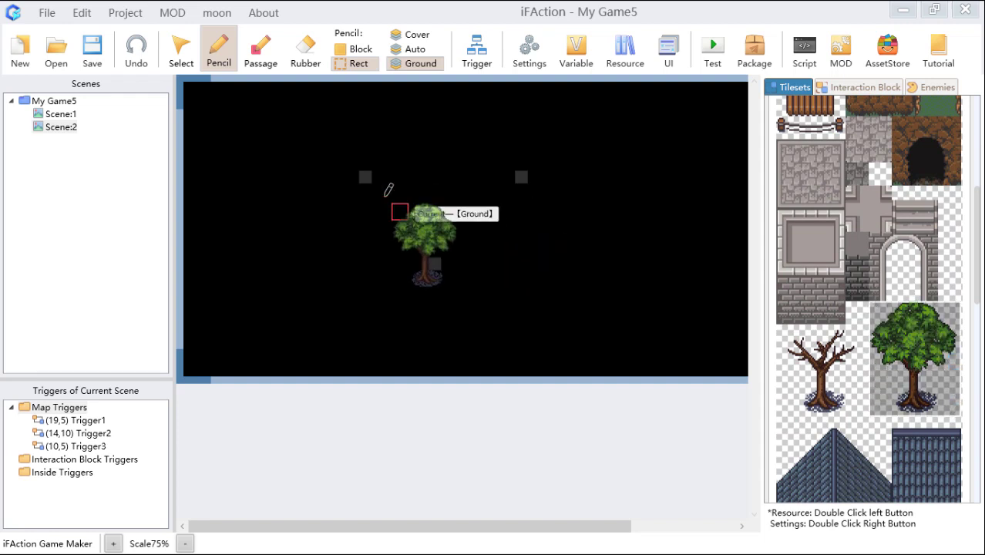
click(356, 49)
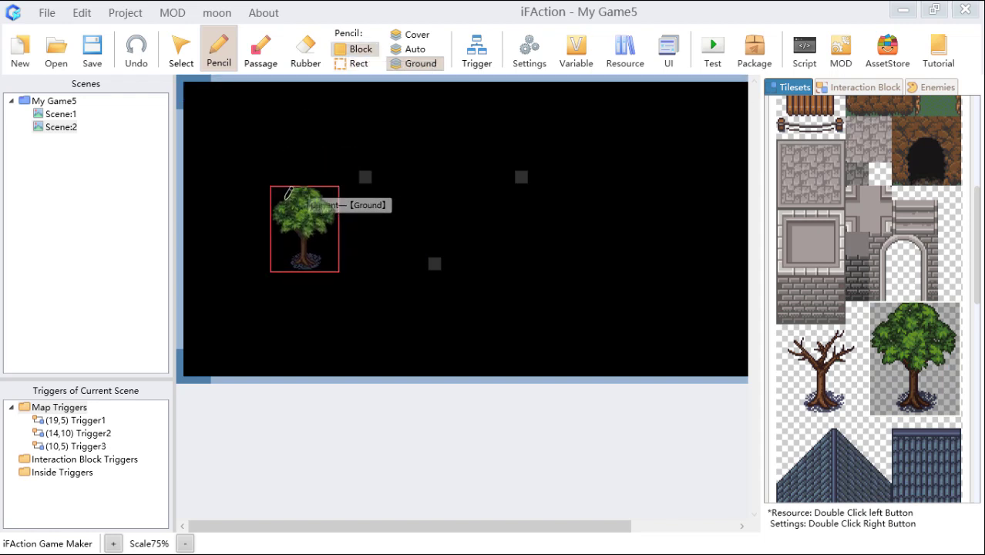
click(286, 199)
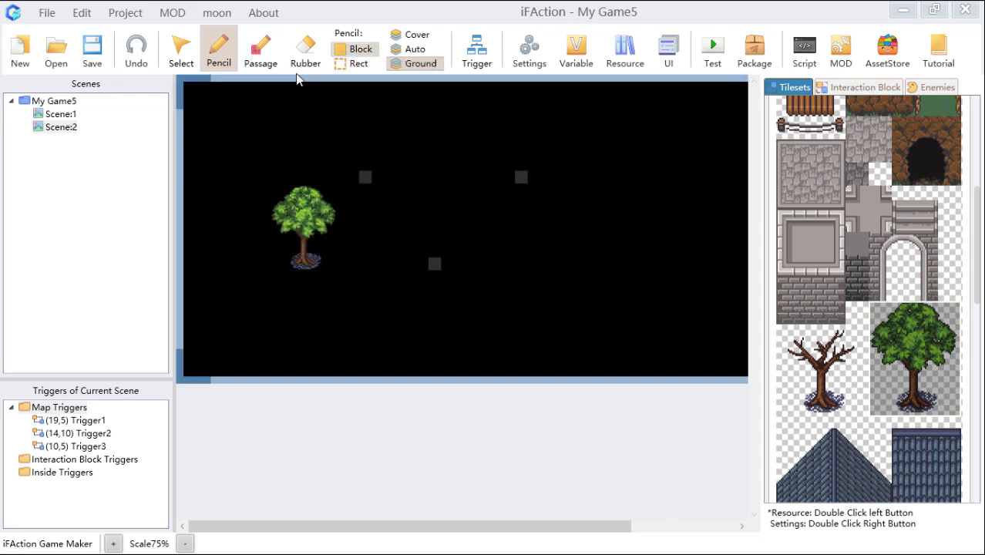
click(93, 51)
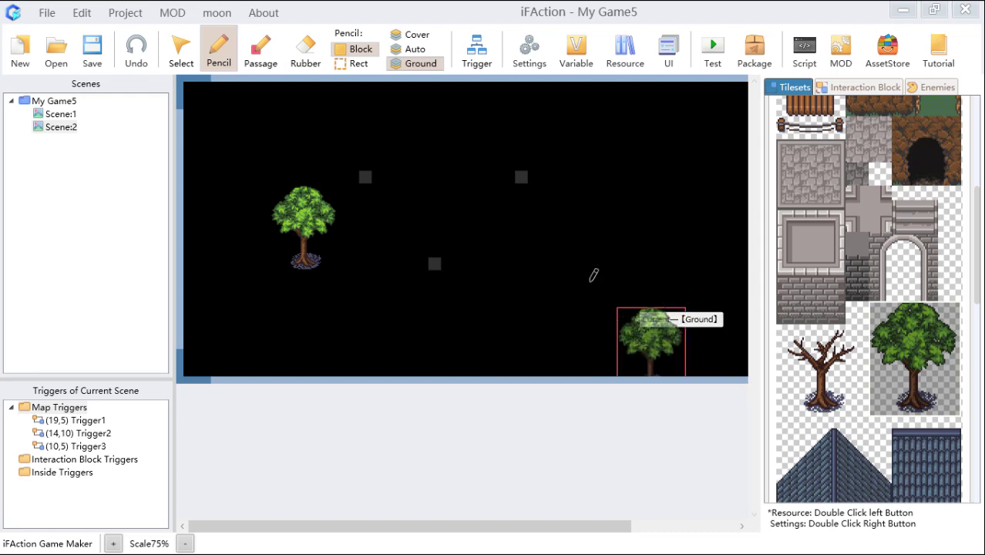
Place the same tree on the Auto layer over the (14,10) trigger and on the Cover layer below the (19,5) trigger, then save the project
click(415, 49)
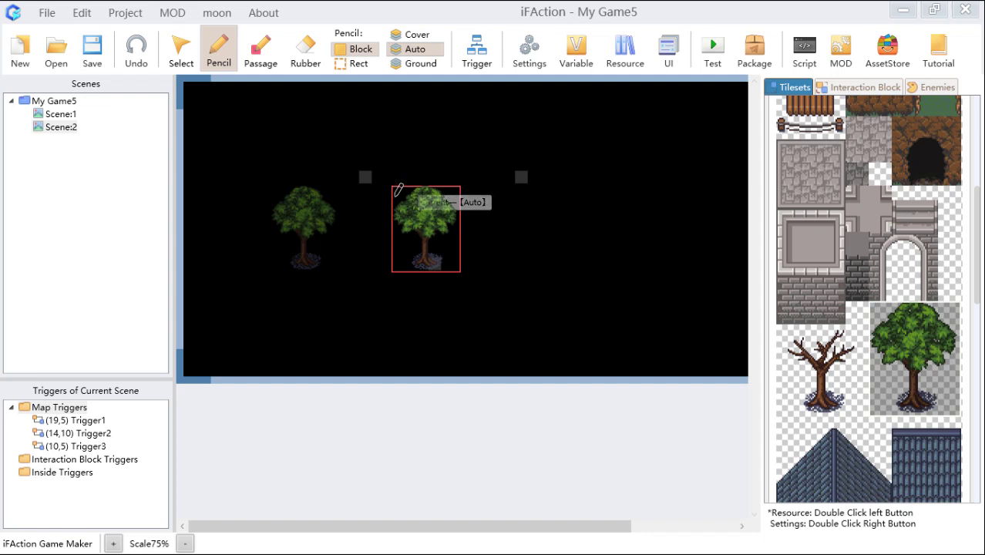
click(395, 195)
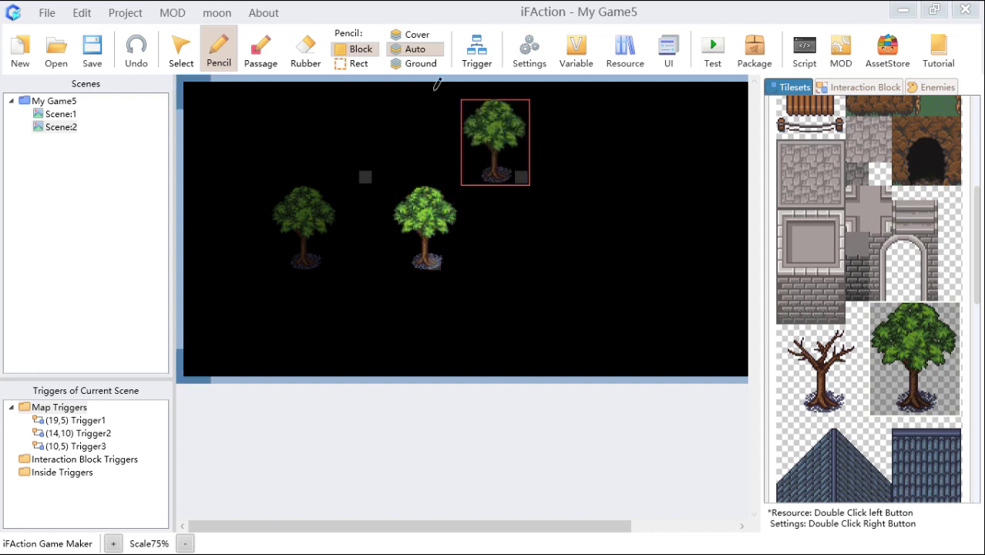
click(416, 35)
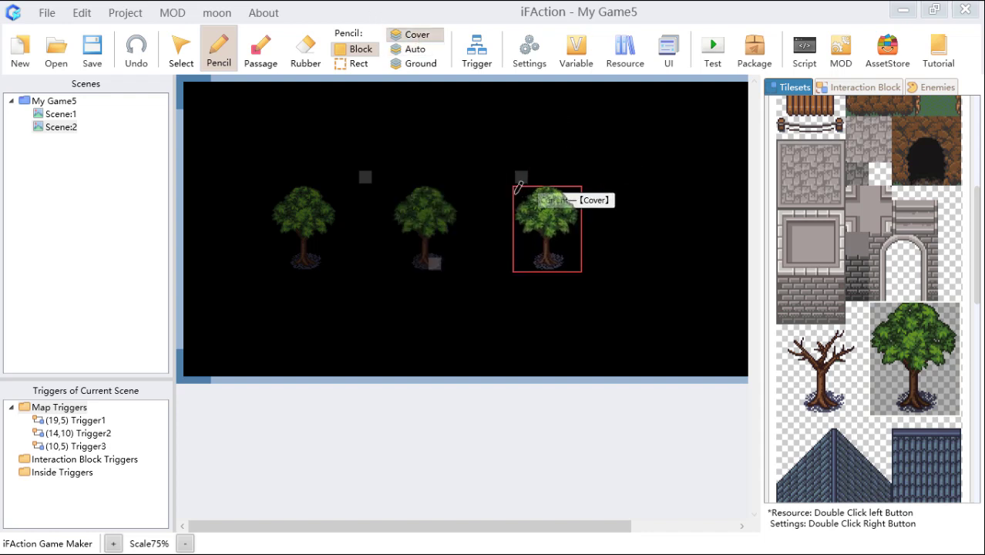
click(518, 188)
click(101, 50)
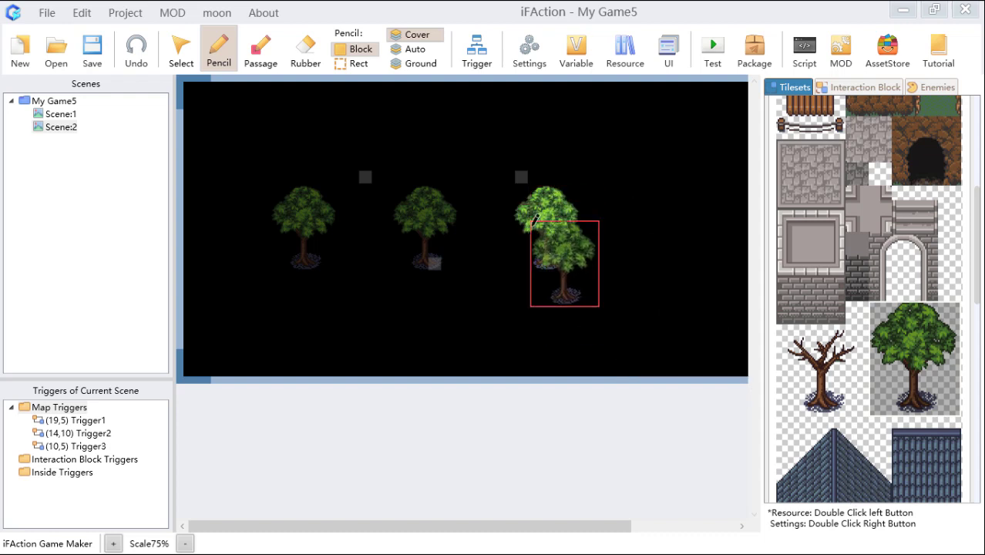
drag(598, 526, 714, 527)
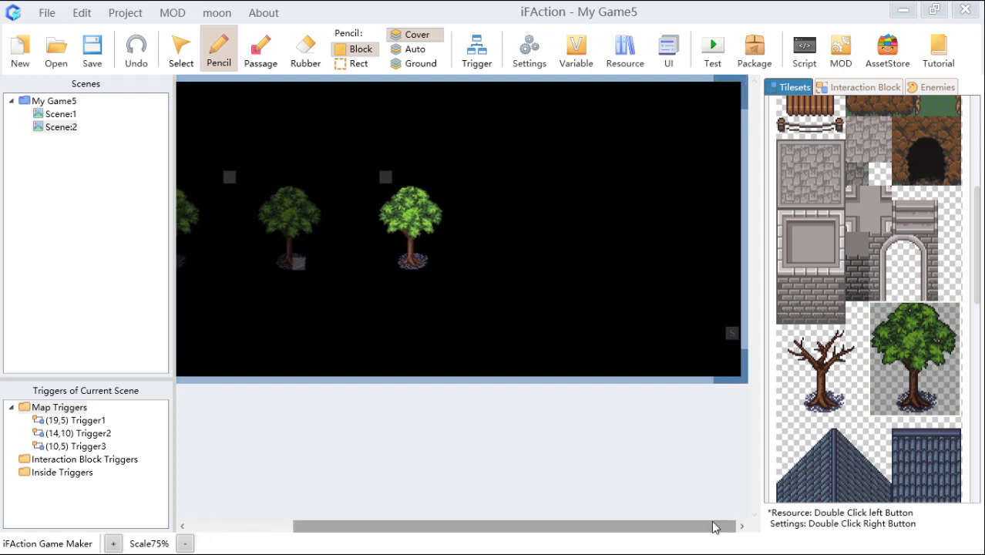
Switch to Trigger mode and move the actor start point from the map's lower-right corner to the gap between the middle and right trees
click(477, 50)
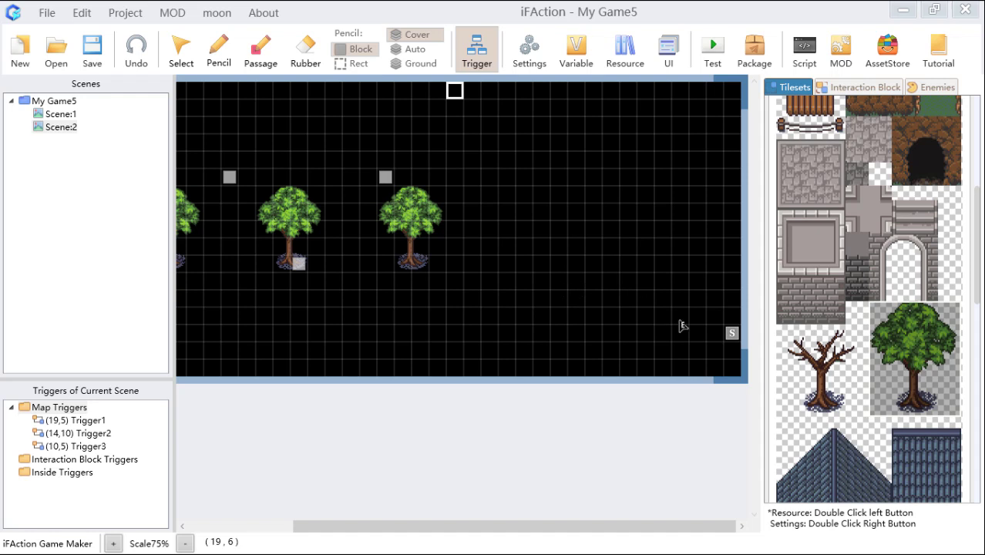
mouse_move(732, 334)
mouse_down()
mouse_move(649, 299)
mouse_move(570, 223)
mouse_move(477, 234)
mouse_move(379, 263)
mouse_up()
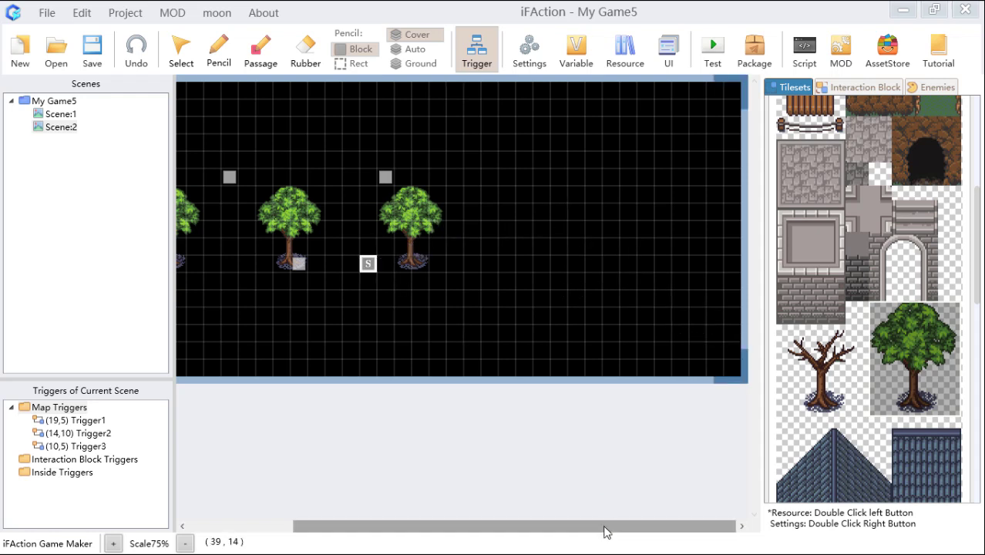
drag(605, 532, 411, 524)
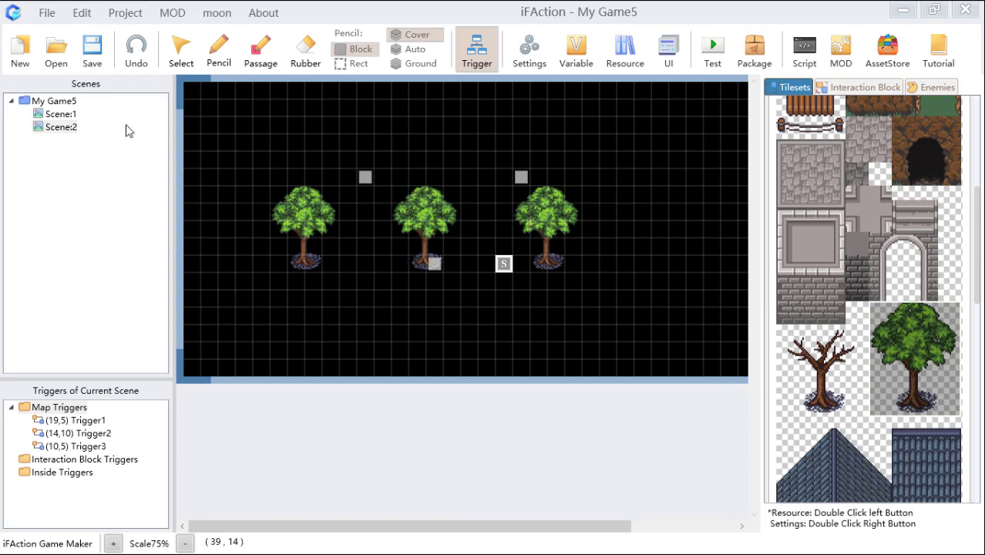
Set cell (12,6) of Scene:1 as the actor start point
click(60, 114)
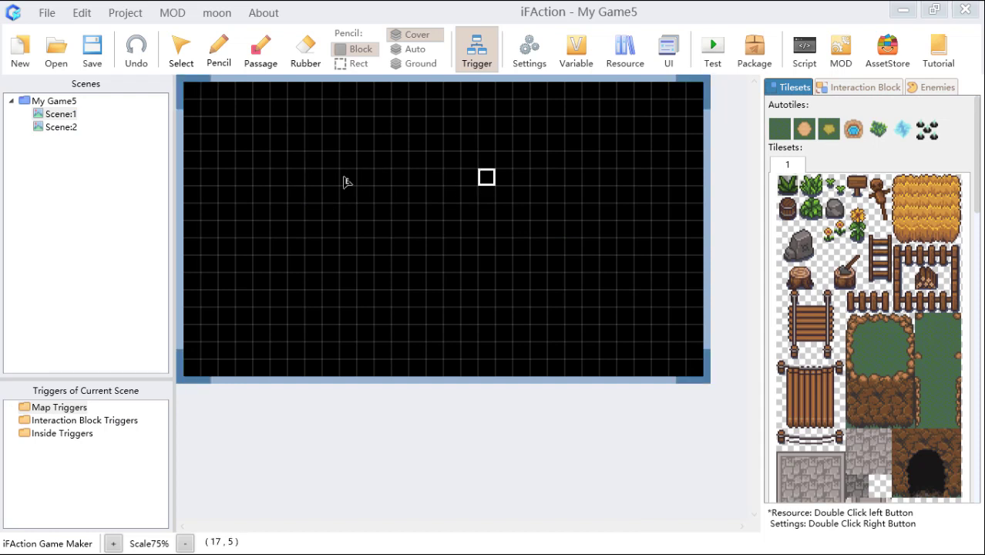
right_click(399, 193)
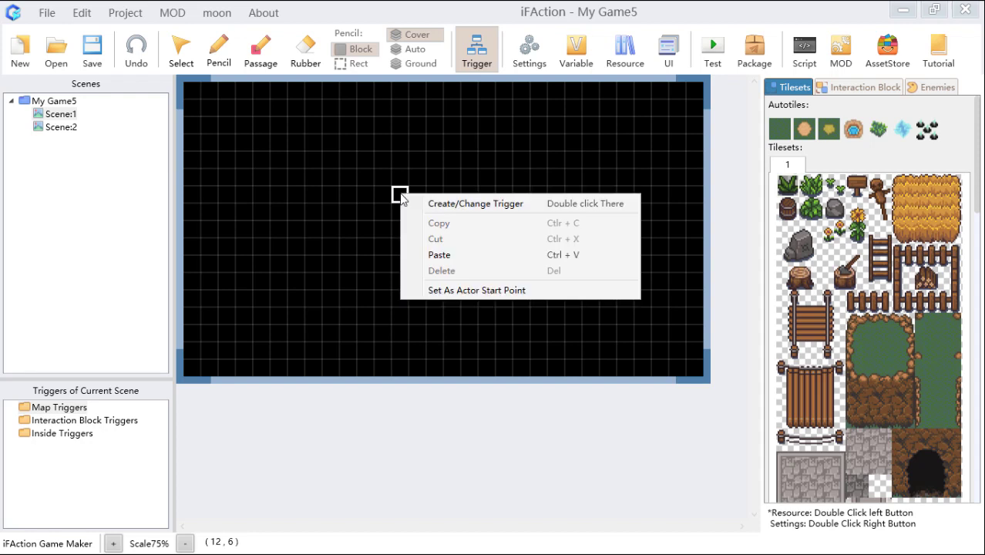
click(537, 291)
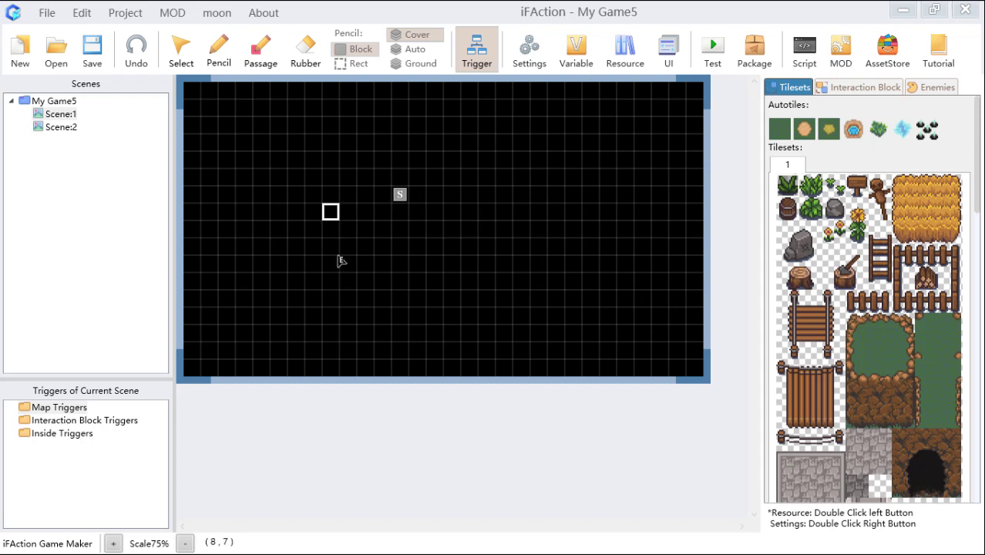
Set cell (14,4) of Scene:2 as the actor start point, and move that point just below the gap between the left and middle trees
click(77, 126)
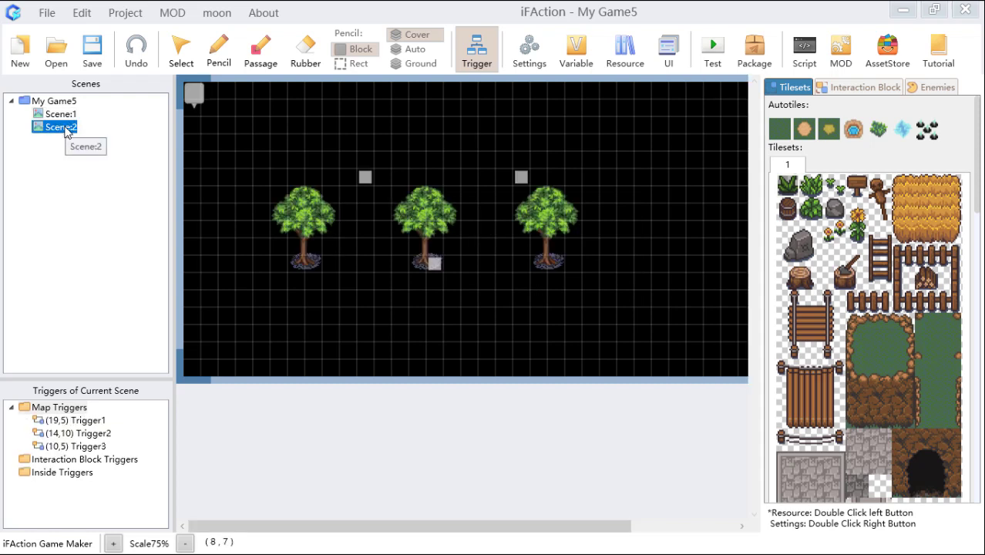
right_click(432, 171)
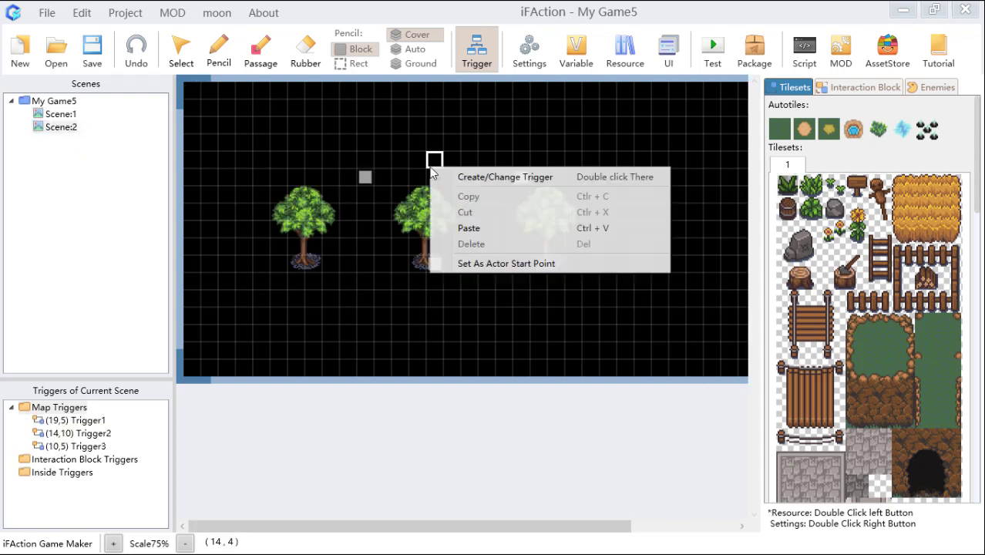
click(530, 265)
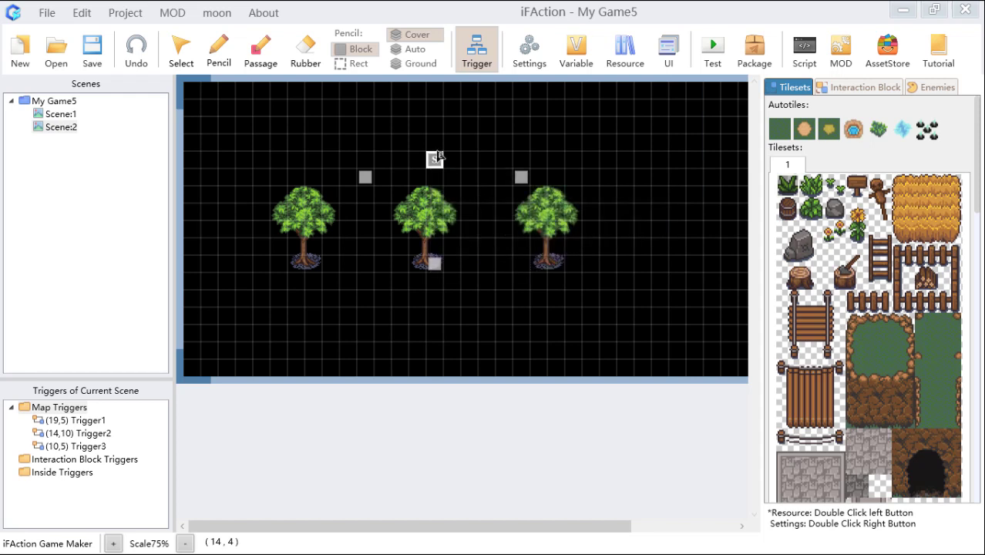
mouse_move(437, 156)
mouse_down()
mouse_move(386, 224)
mouse_move(374, 279)
mouse_up()
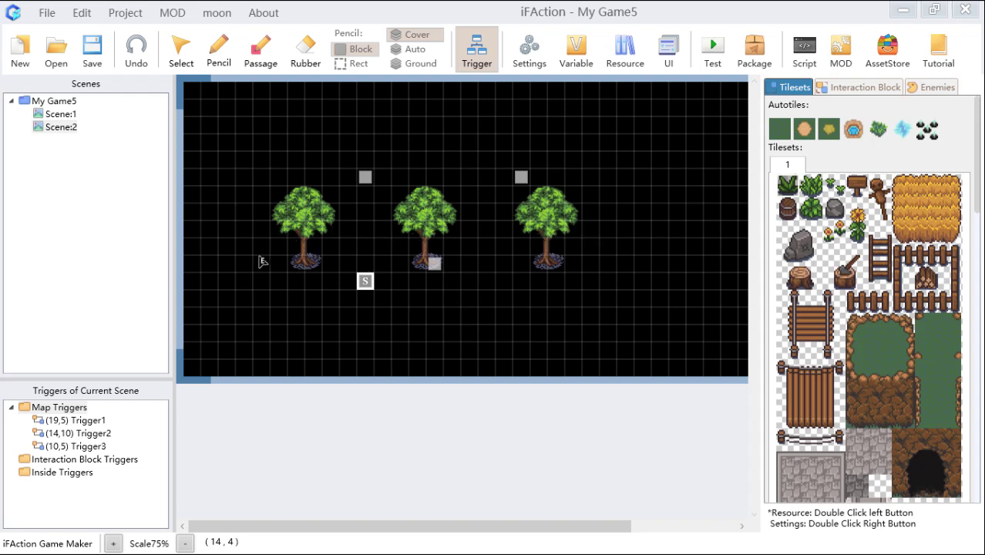
Run GameTest, move the game window up so it is fully in view, and start a new game
click(717, 56)
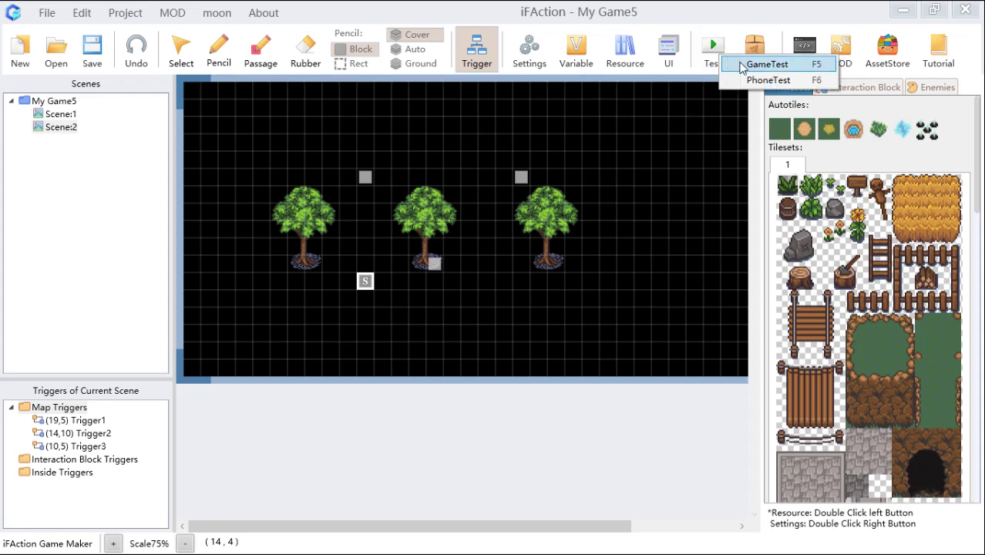
click(759, 65)
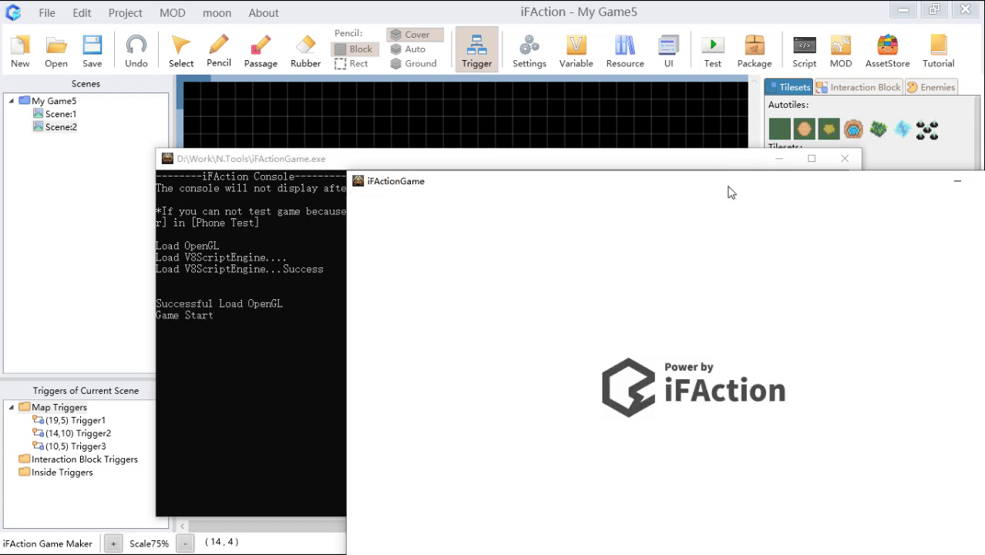
drag(728, 189, 546, 74)
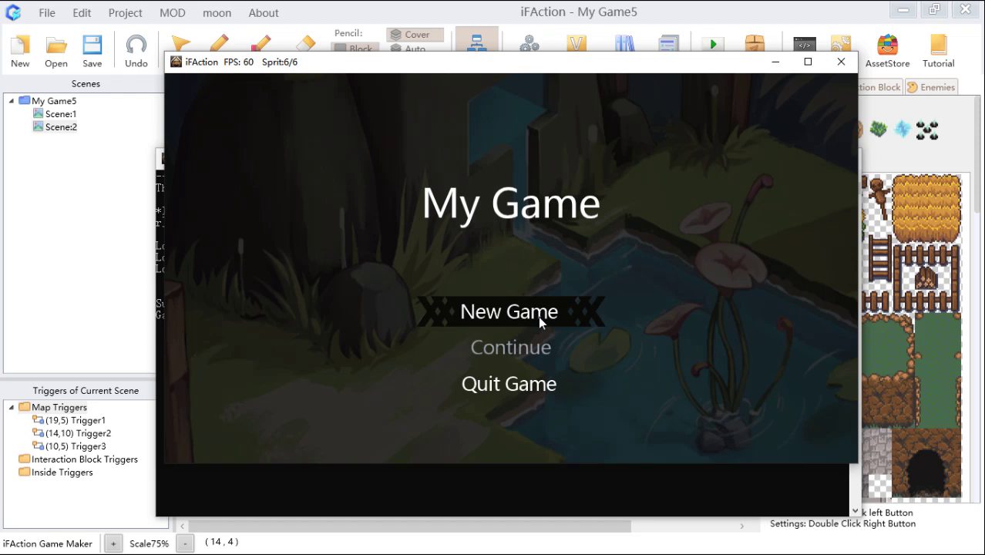
click(538, 317)
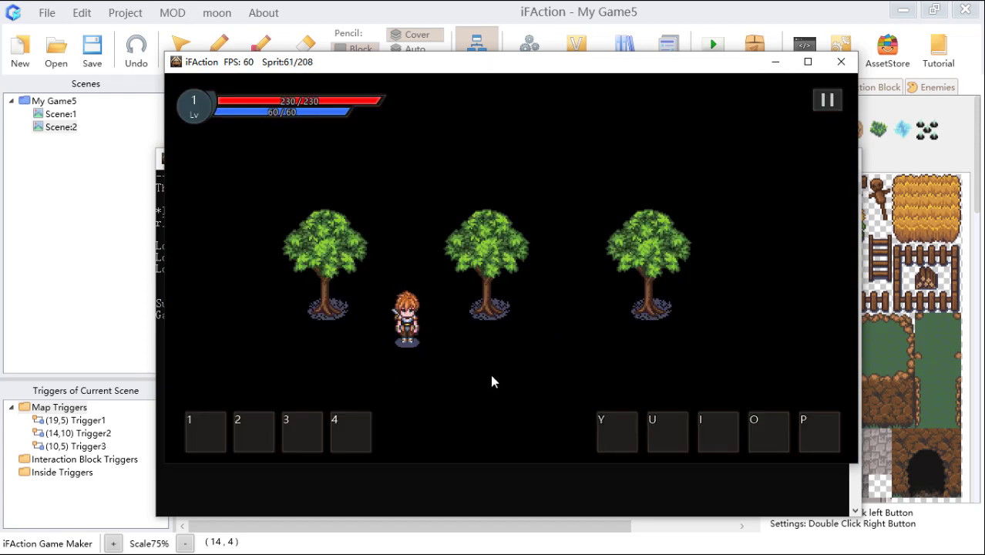
Walk the character around and over the left tree to examine how the Ground layer overlaps the character
key(a)
key(d)
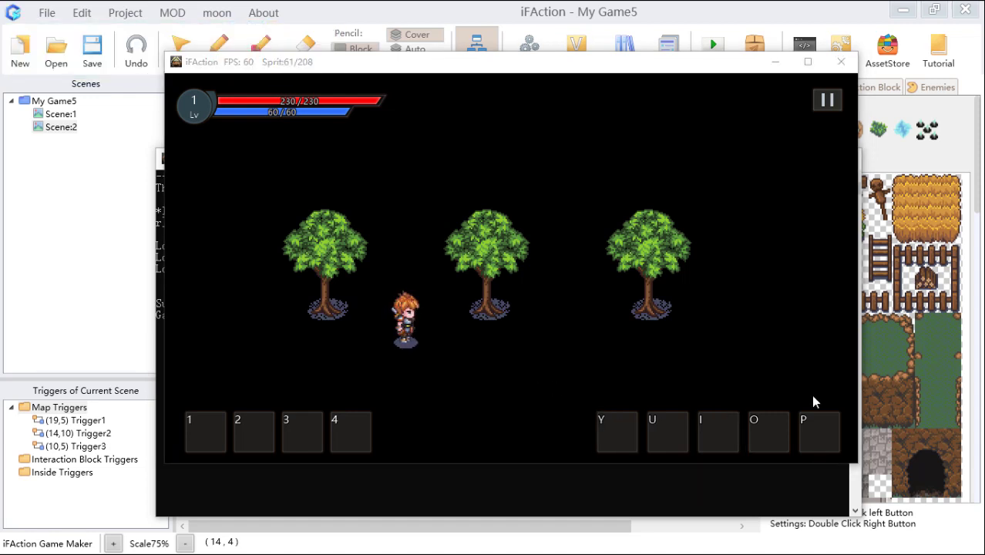
click(371, 339)
key(a)
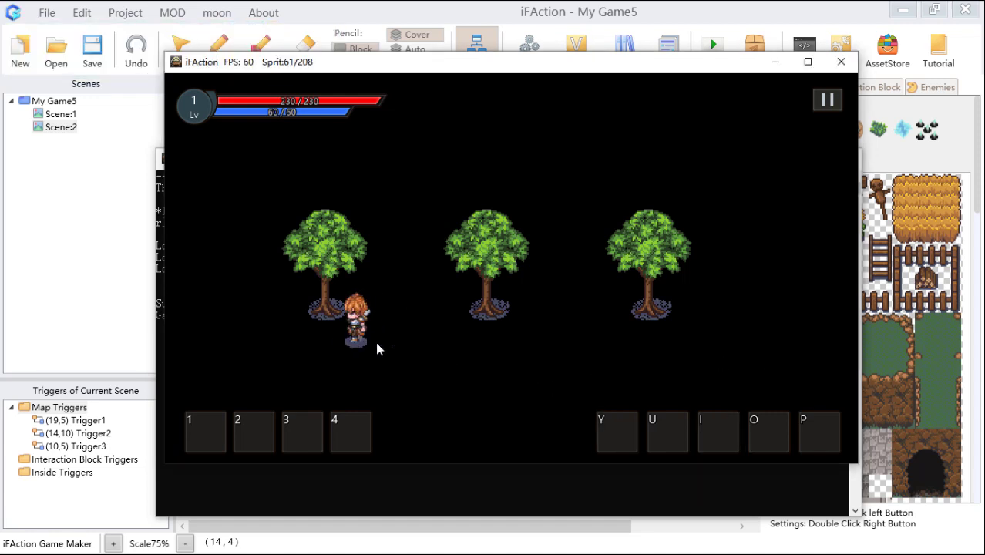
key(d)
key(a)
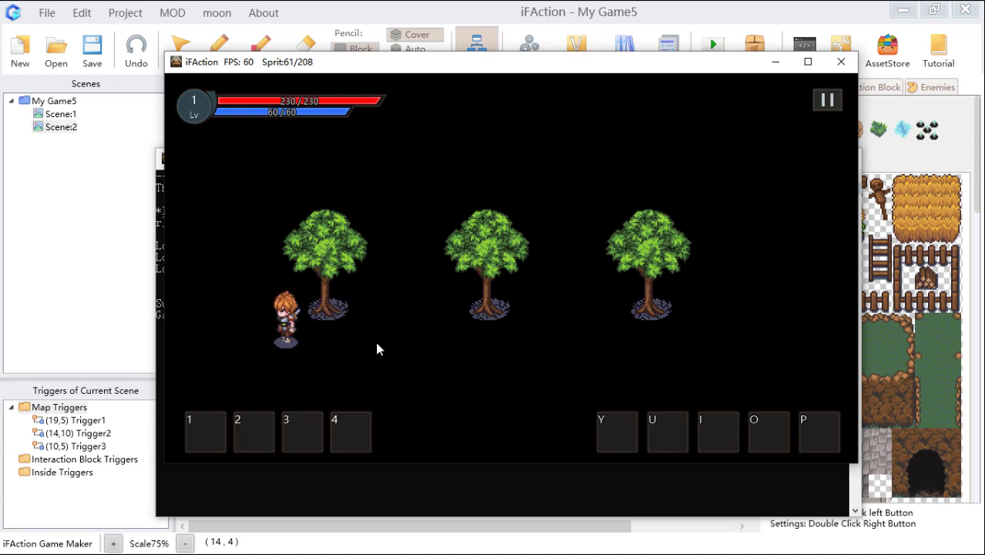
key(d)
key(w)
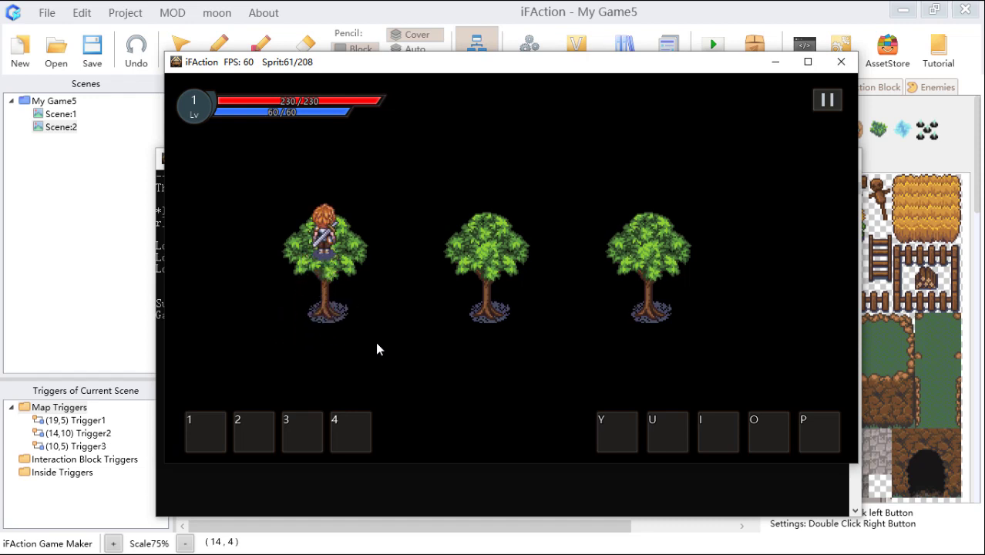
key(s)
key(w)
key(s)
key(d)
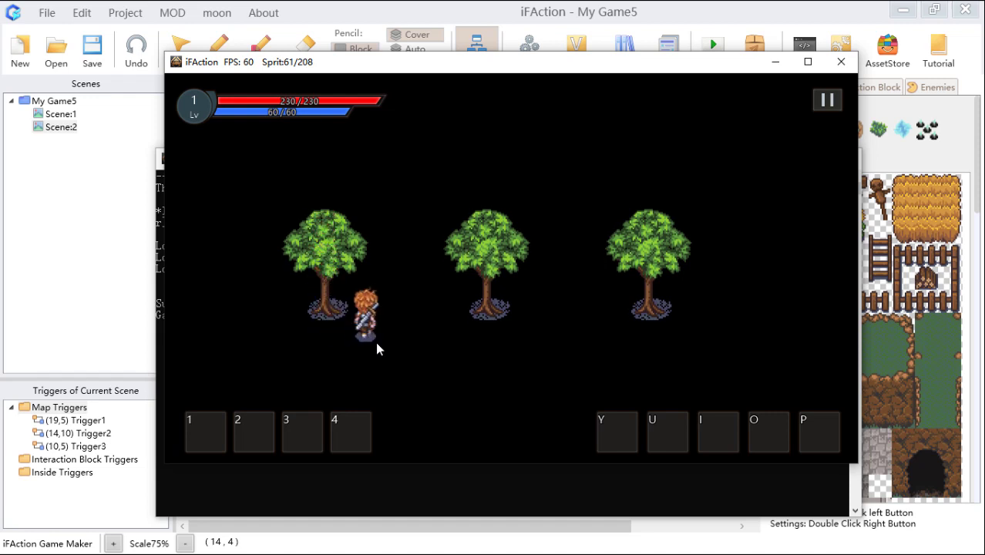
Walk the character repeatedly in front of and behind the middle tree to examine how the Auto layer handles overlap
key(w)
key(d)
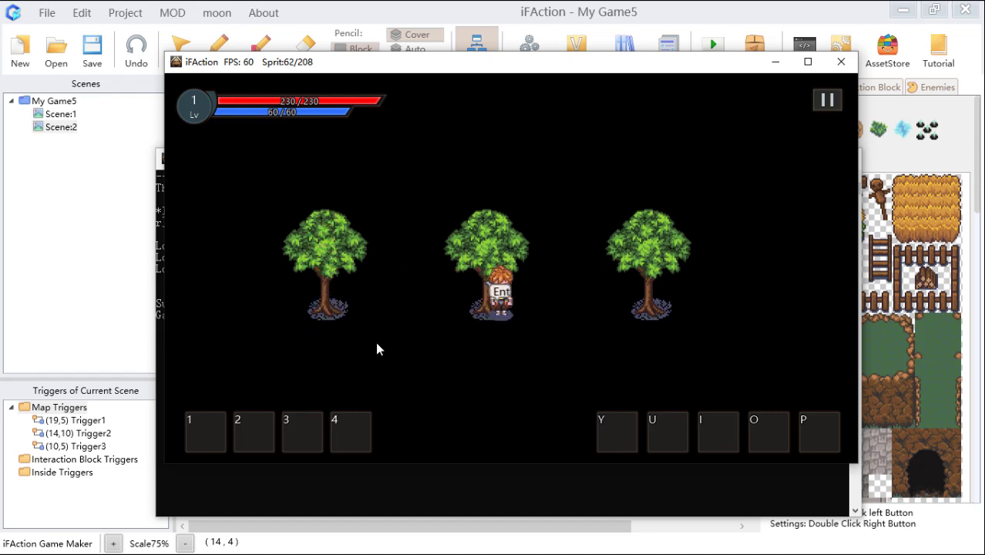
key(s)
key(w)
key(s)
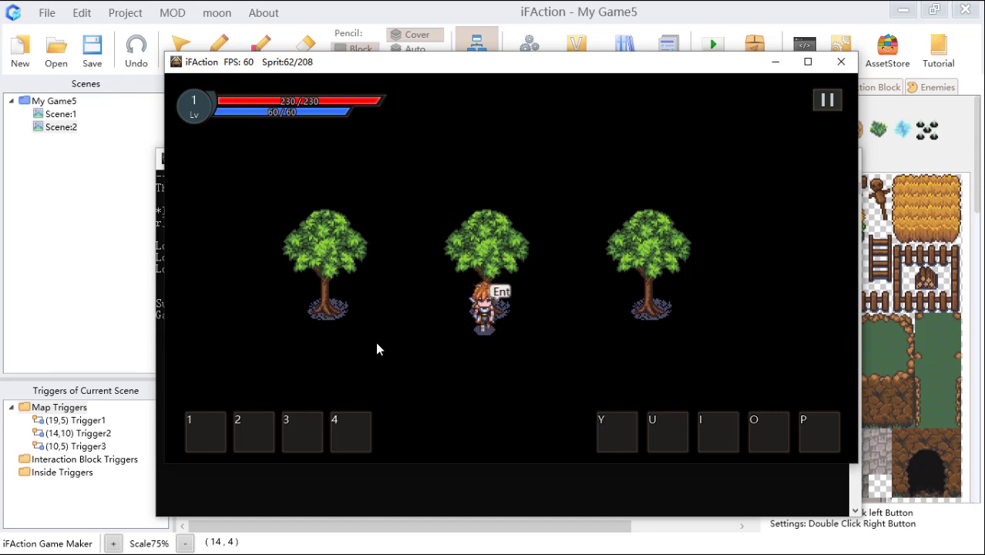
key(w)
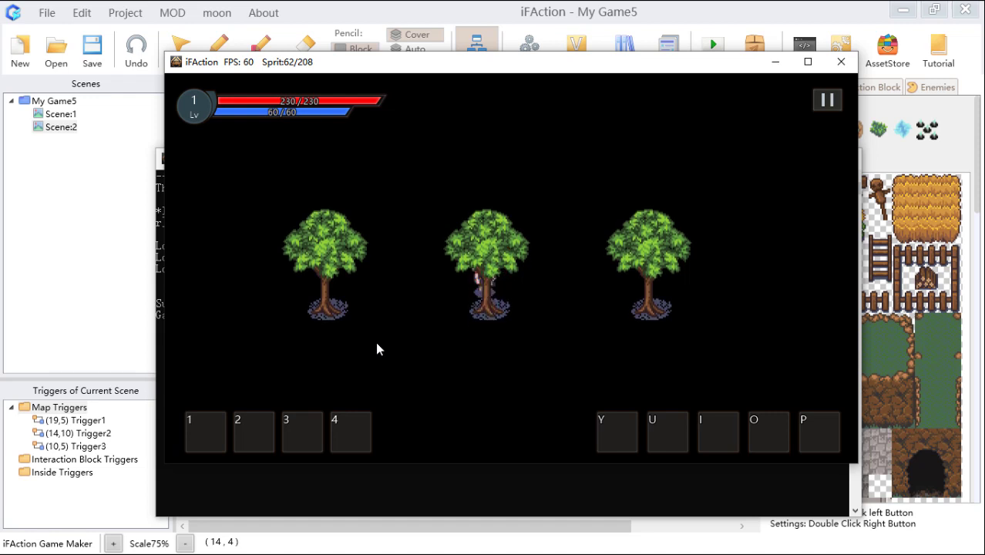
key(s)
key(w)
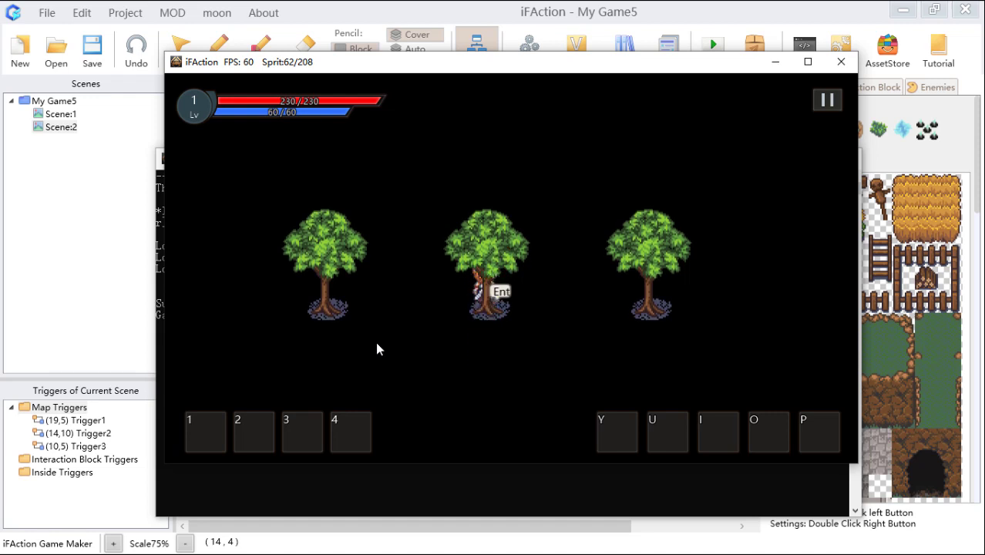
key(s)
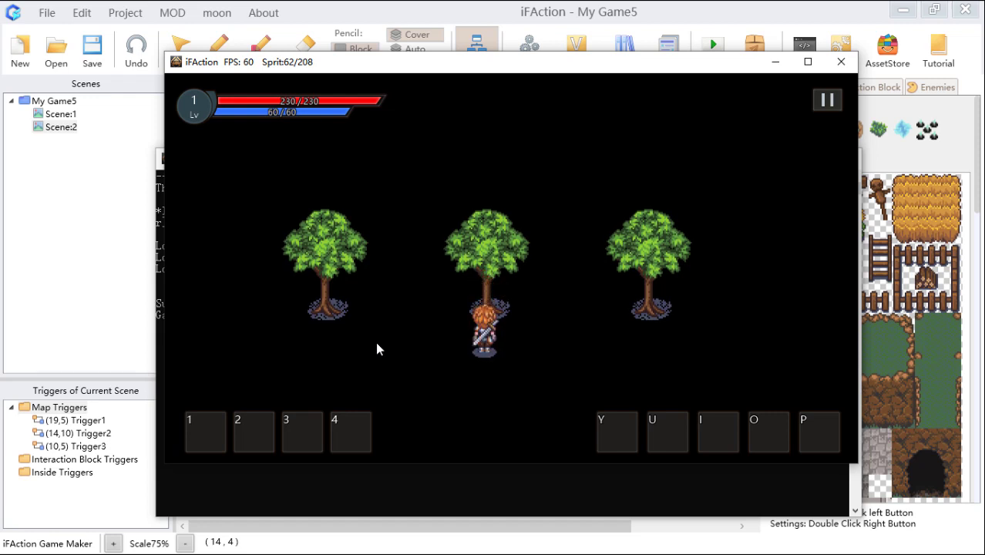
key(w)
key(s)
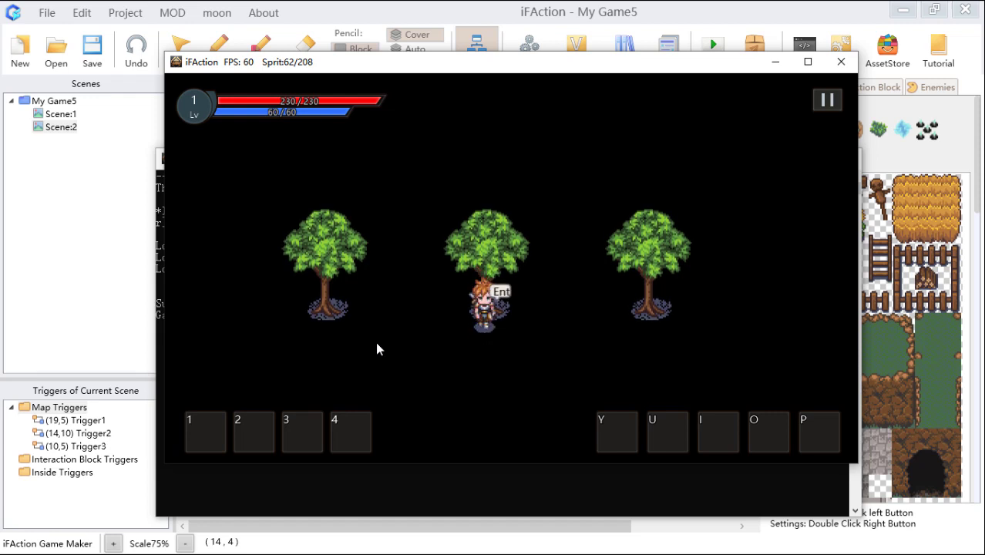
key(w)
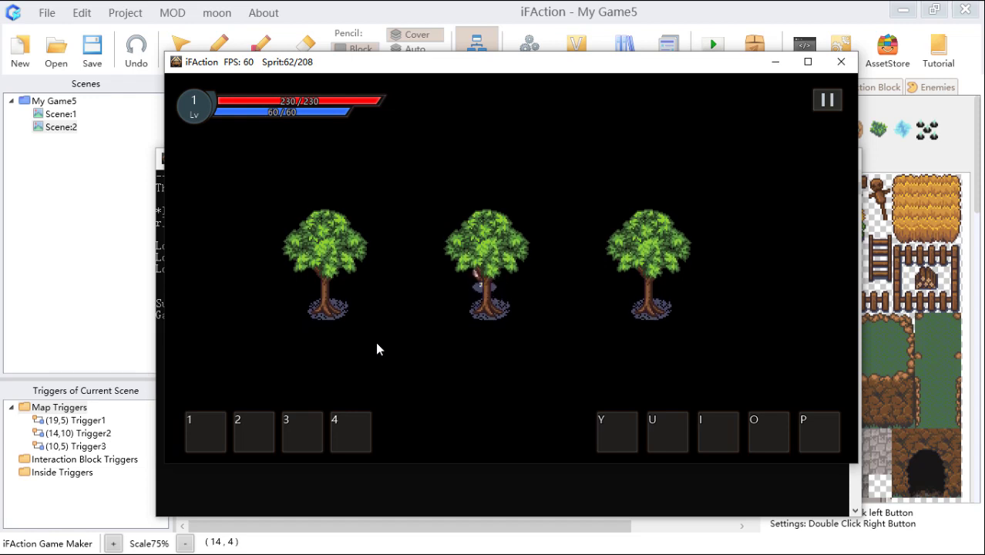
key(s)
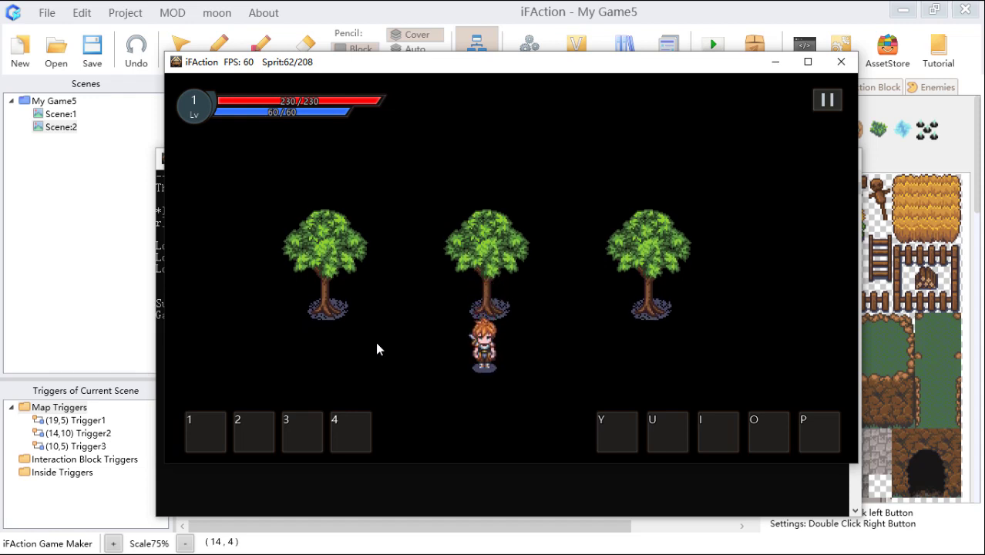
key(w)
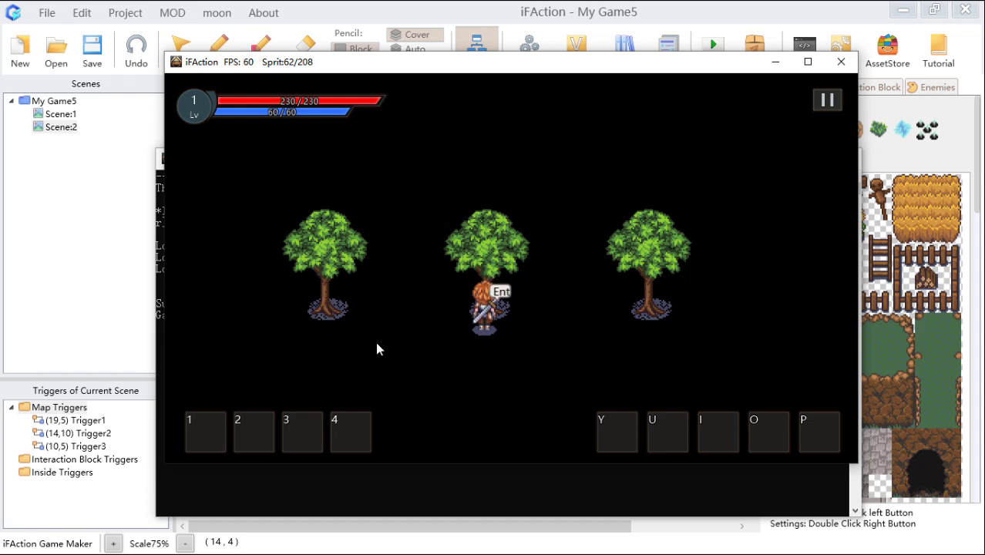
key(w)
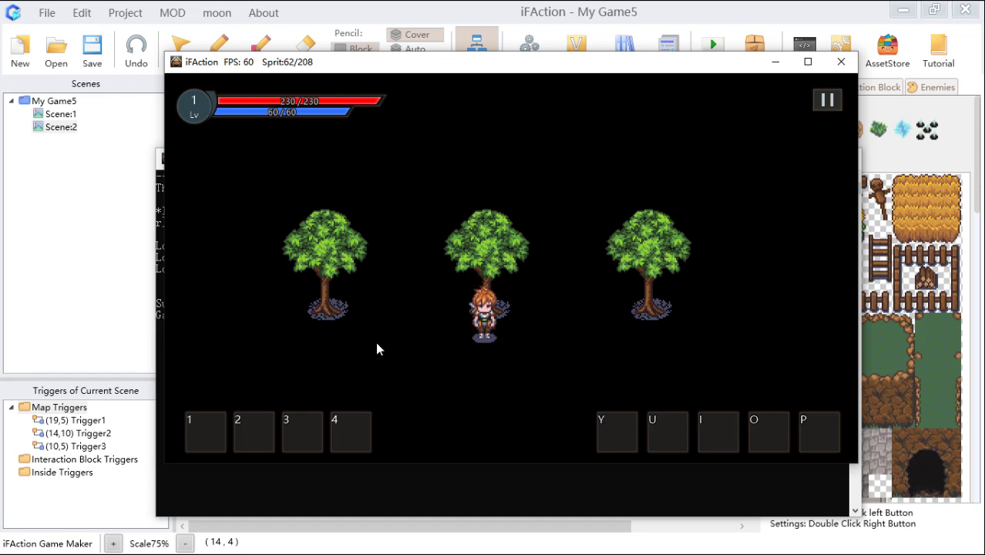
Walk the character to the right tree and move through it in all directions to examine how the Cover layer overlaps the character
key(d)
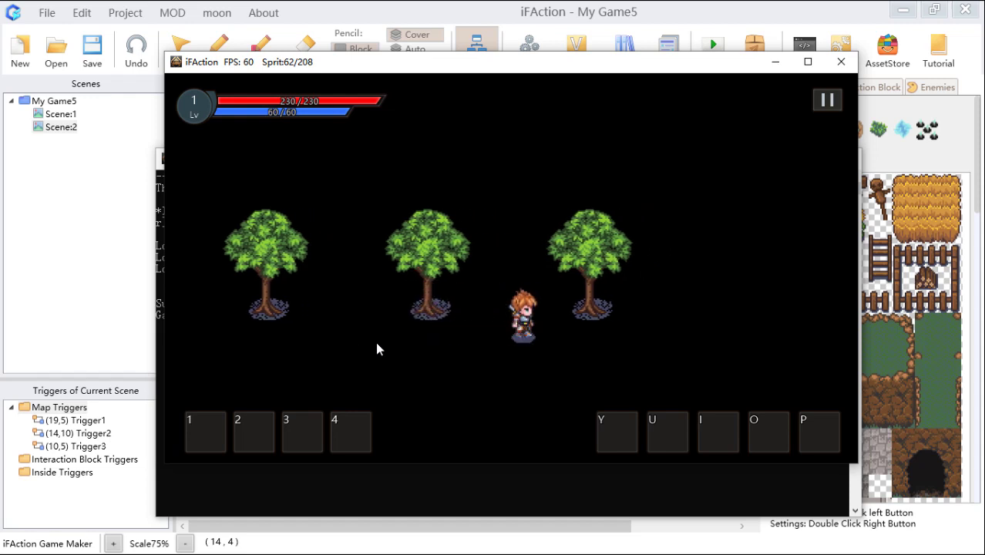
key(d)
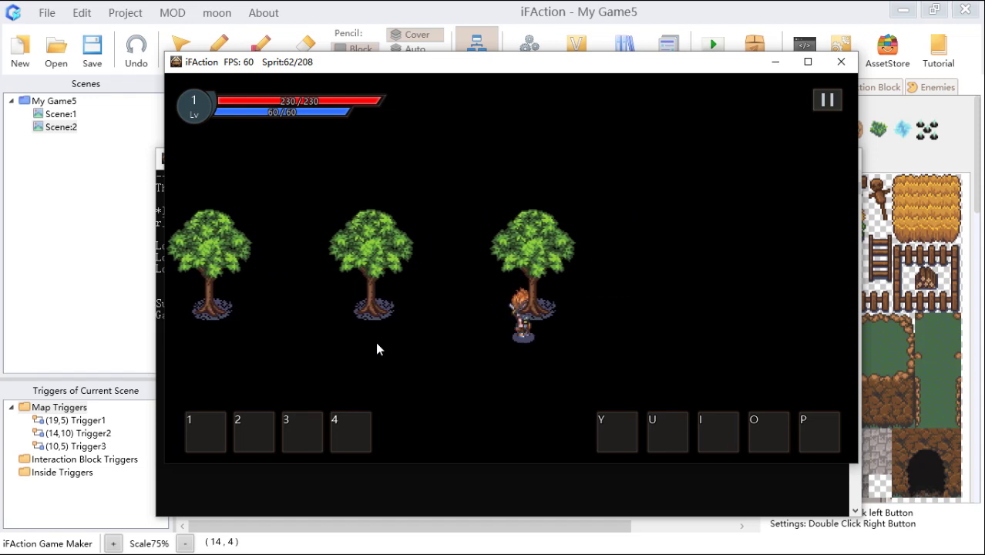
key(w)
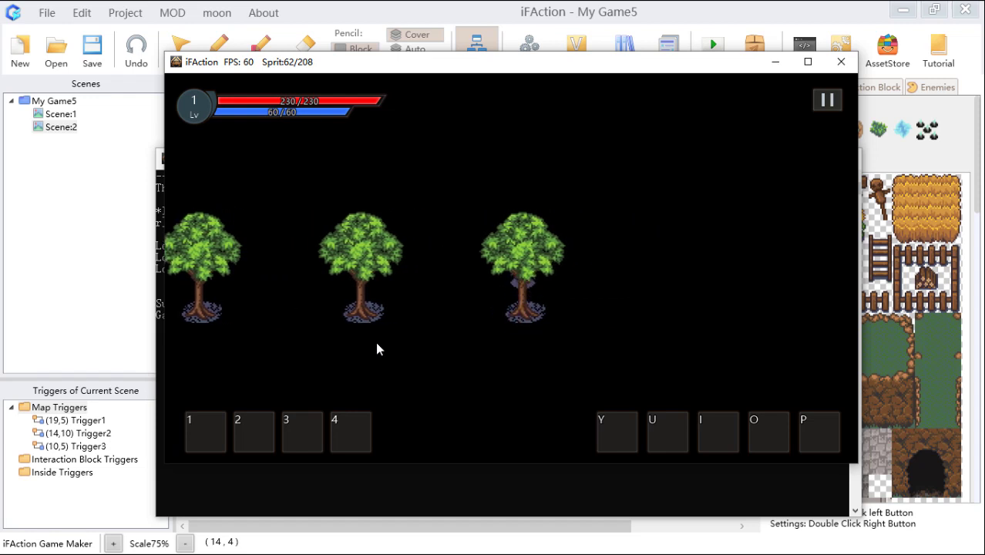
key(s)
key(w)
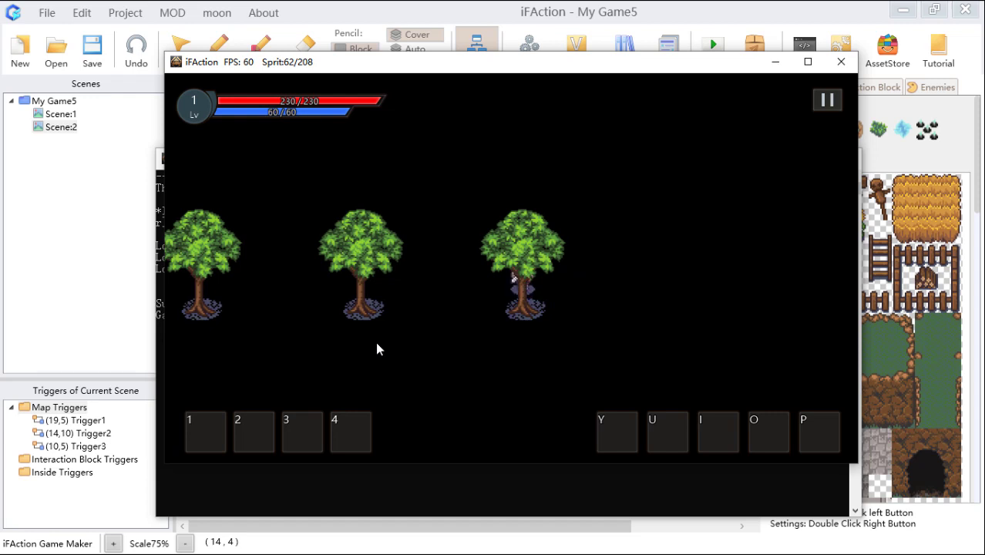
key(s)
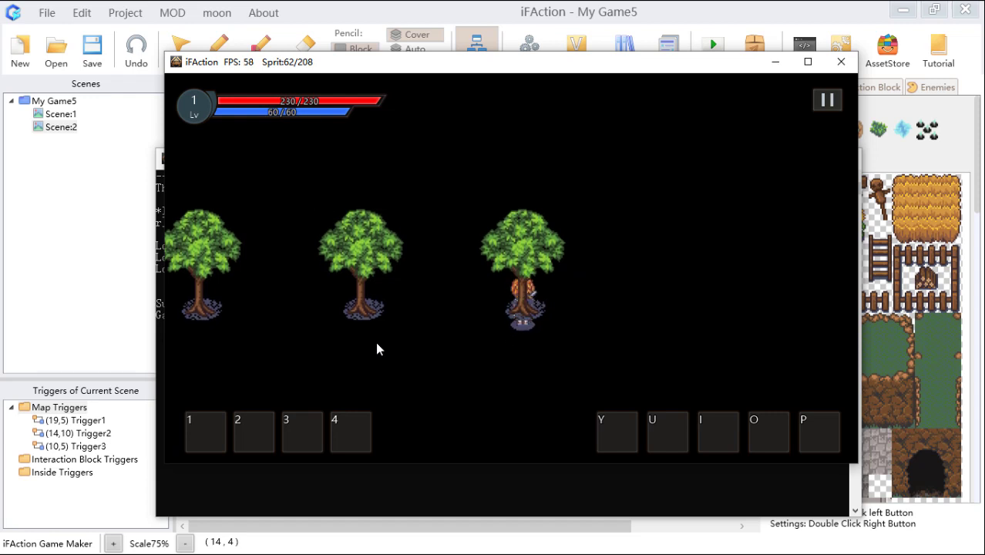
key(a)
key(d)
key(a)
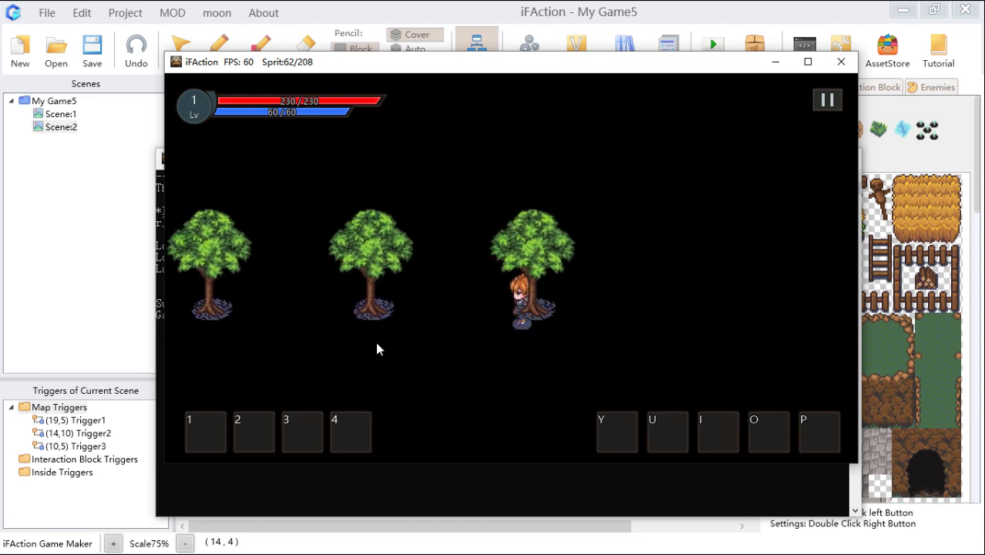
Walk the character from the right tree back to the middle tree to compare their overlap, and close the game test
key(a)
key(d)
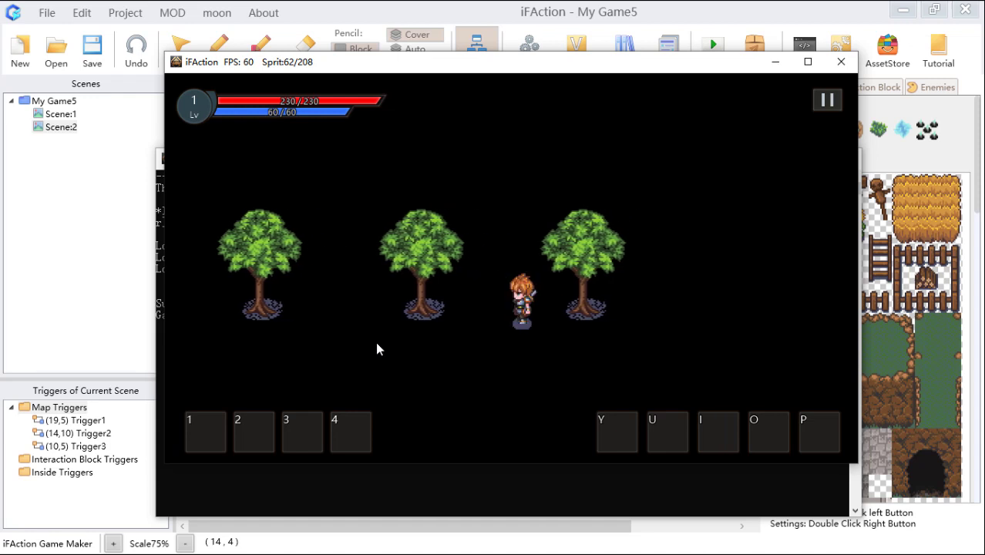
key(a)
key(d)
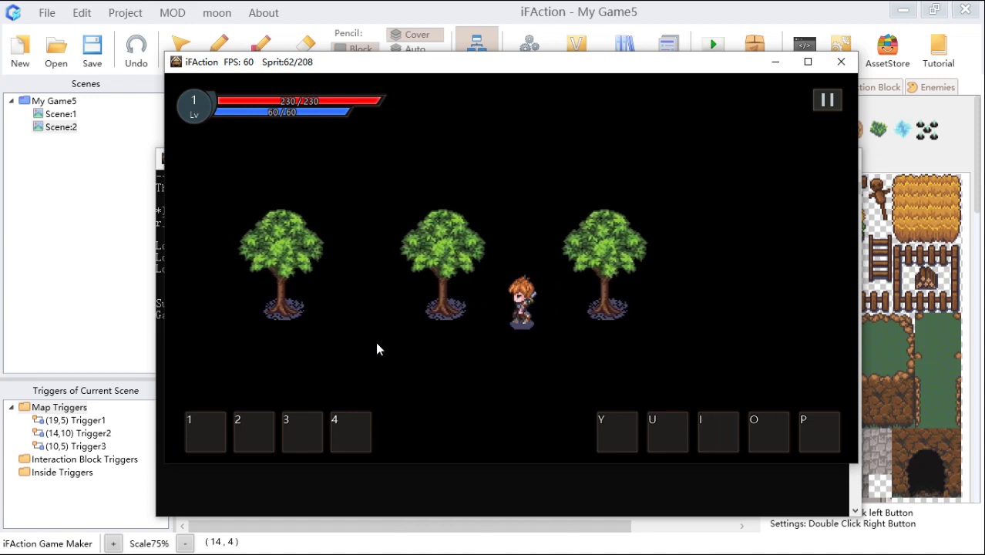
key(a)
key(w)
key(s)
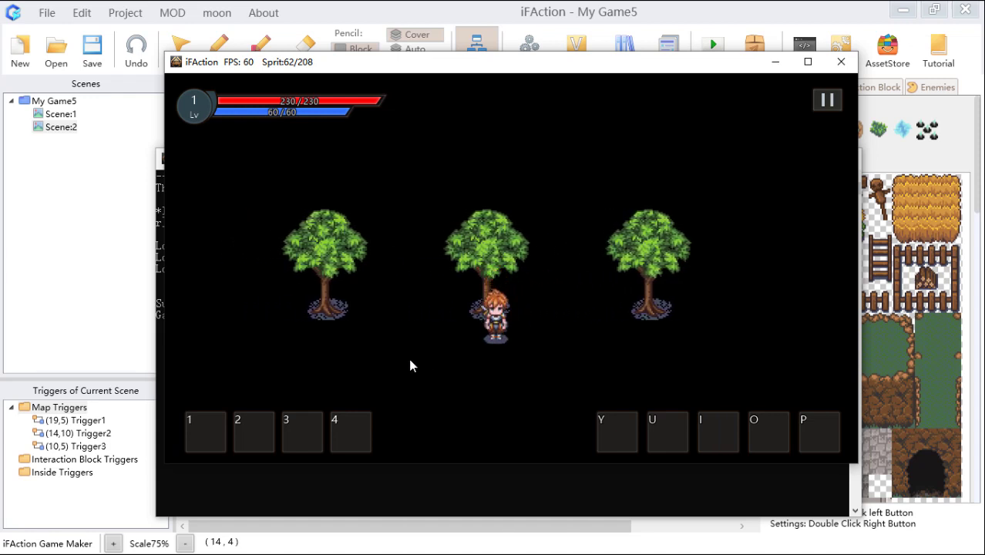
click(841, 62)
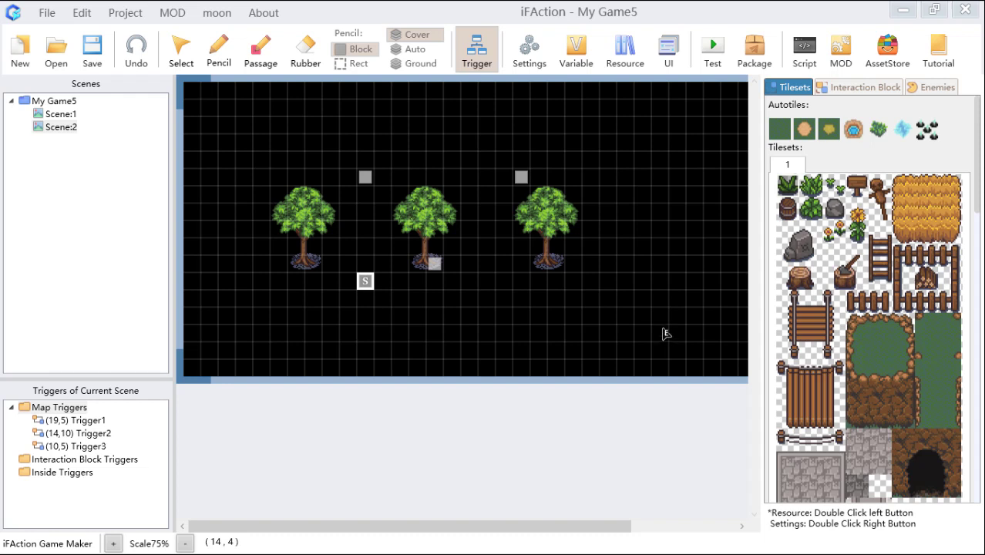
Run PhoneTest, open the game in the browser from its dialog, and reposition the browser window
click(711, 46)
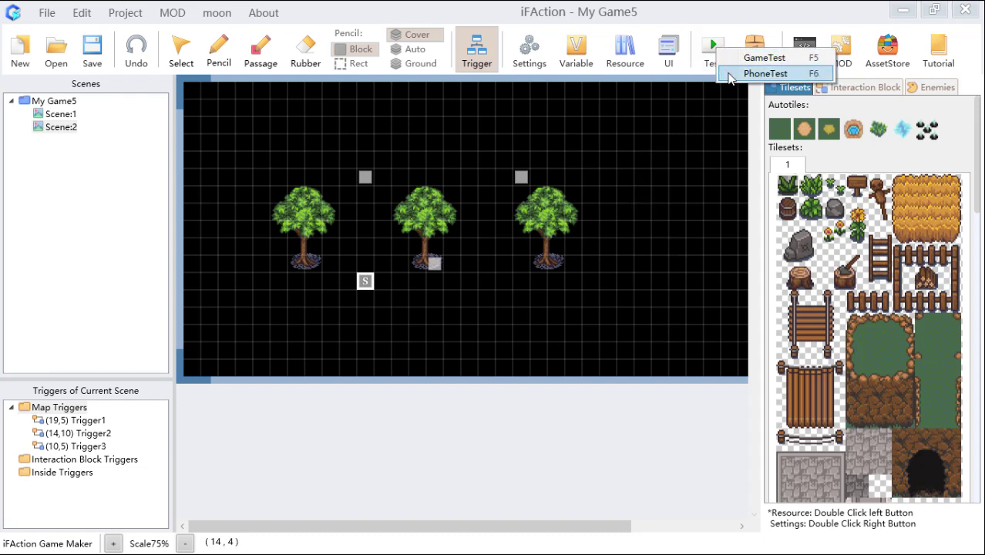
click(775, 74)
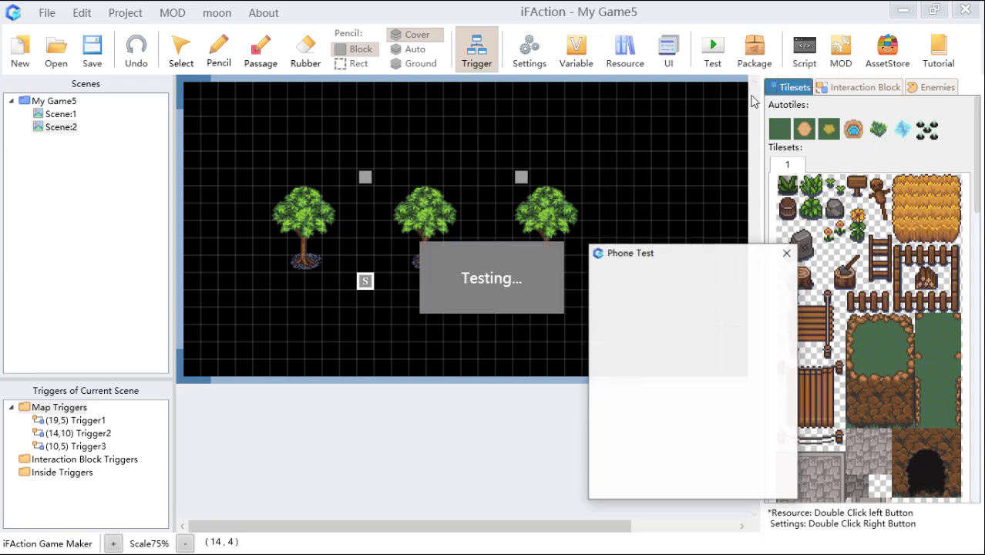
drag(701, 256, 536, 109)
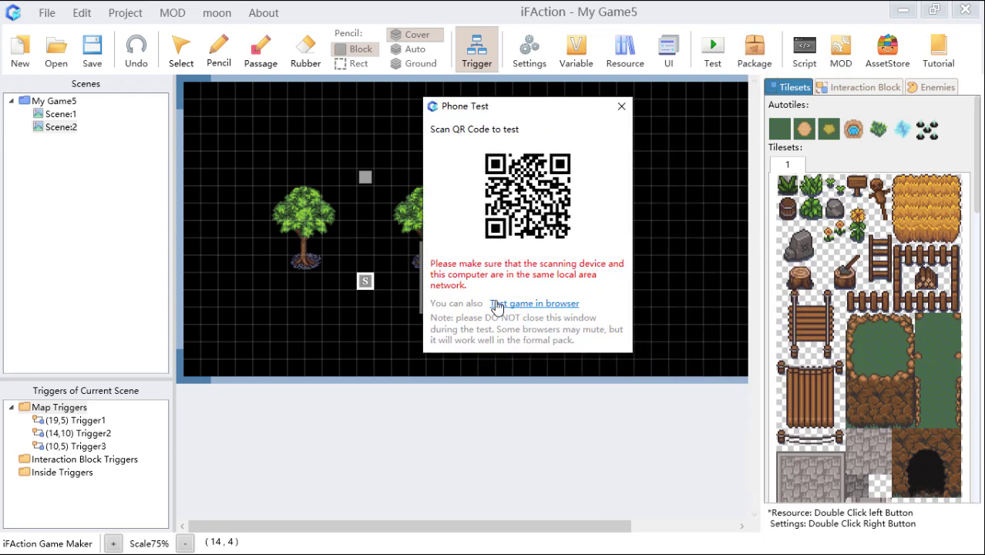
click(532, 307)
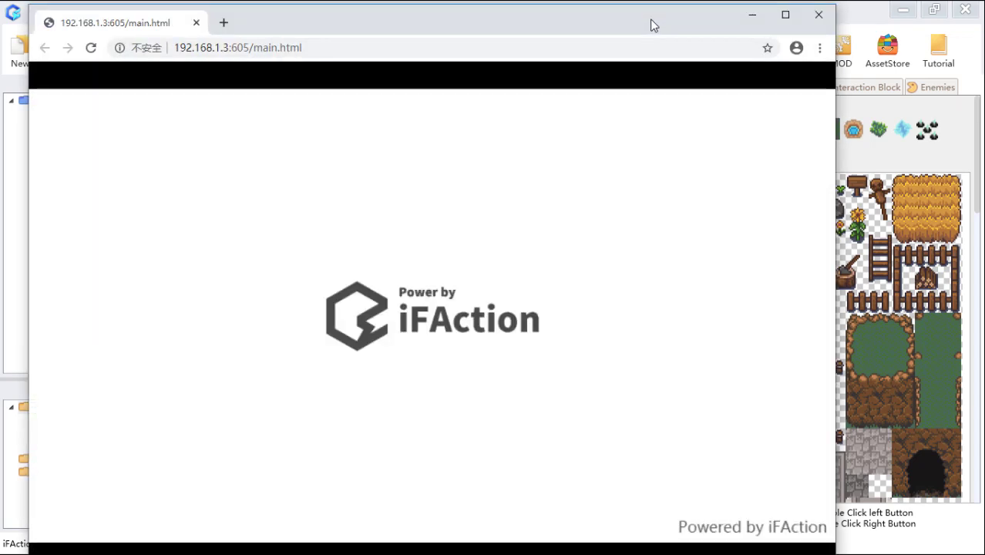
drag(651, 22, 666, 29)
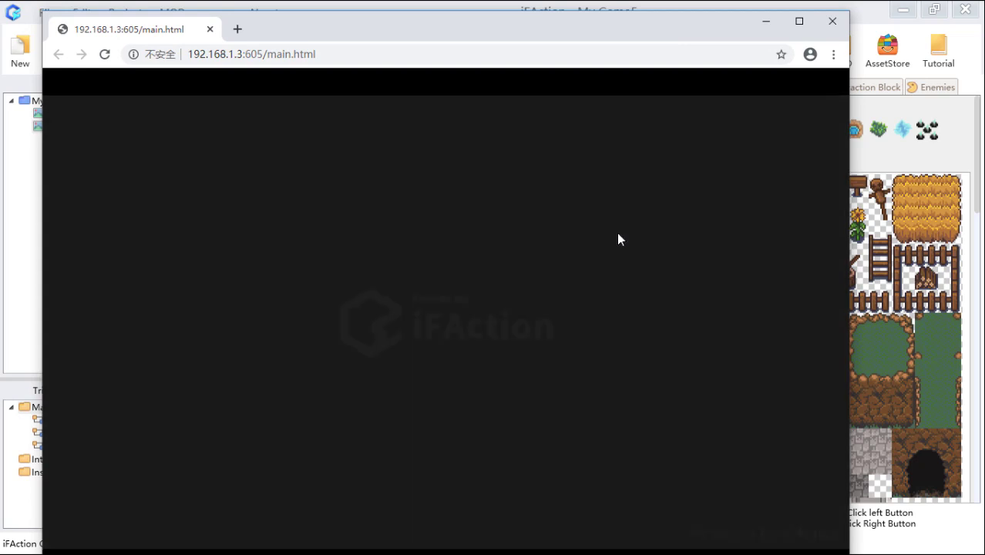
Inspect the game page with the browser's developer tools, emulate a mobile device, and reload the page
right_click(617, 233)
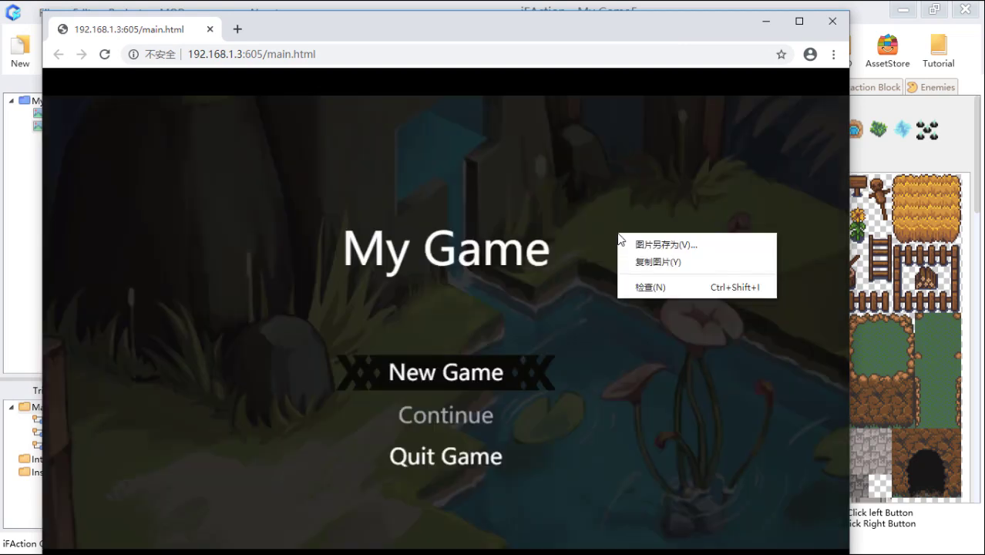
click(650, 288)
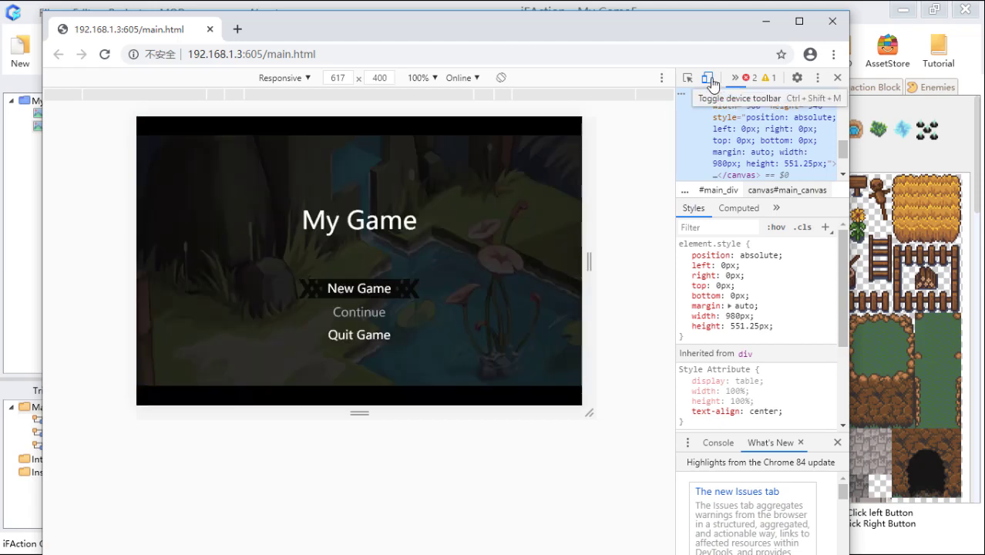
click(709, 78)
click(707, 79)
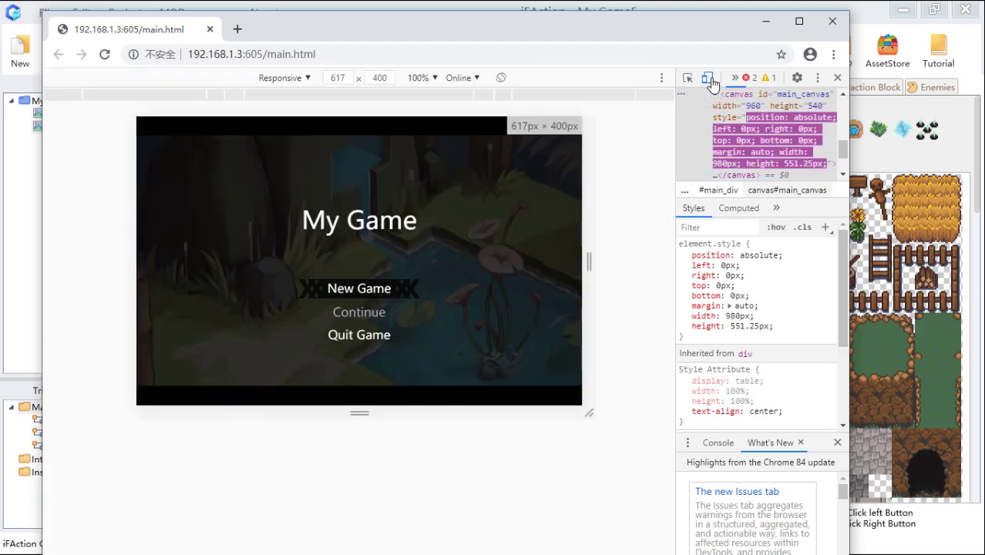
click(645, 47)
key(Return)
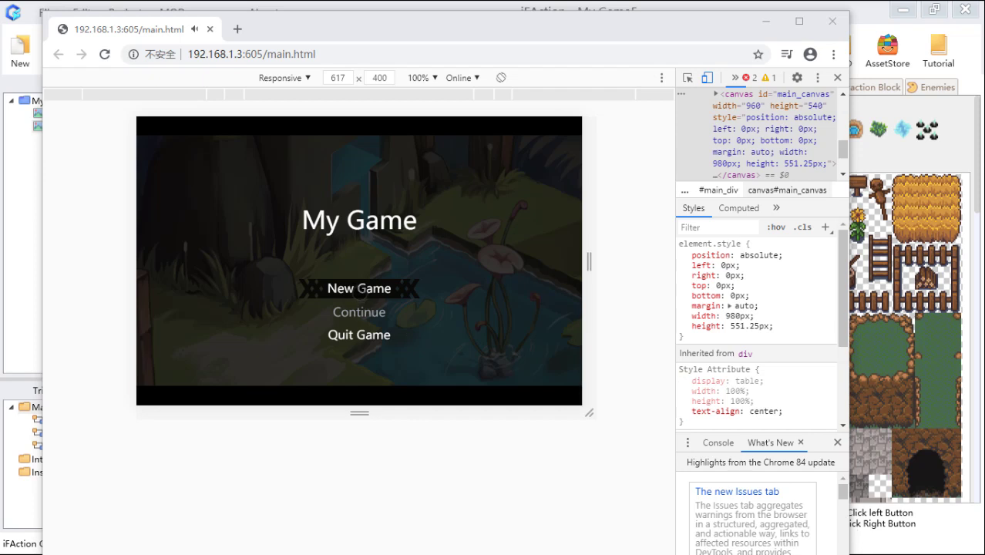
Start a new game in the phone view, move the character with the virtual joystick, and close the browser and Phone Test dialog
click(360, 290)
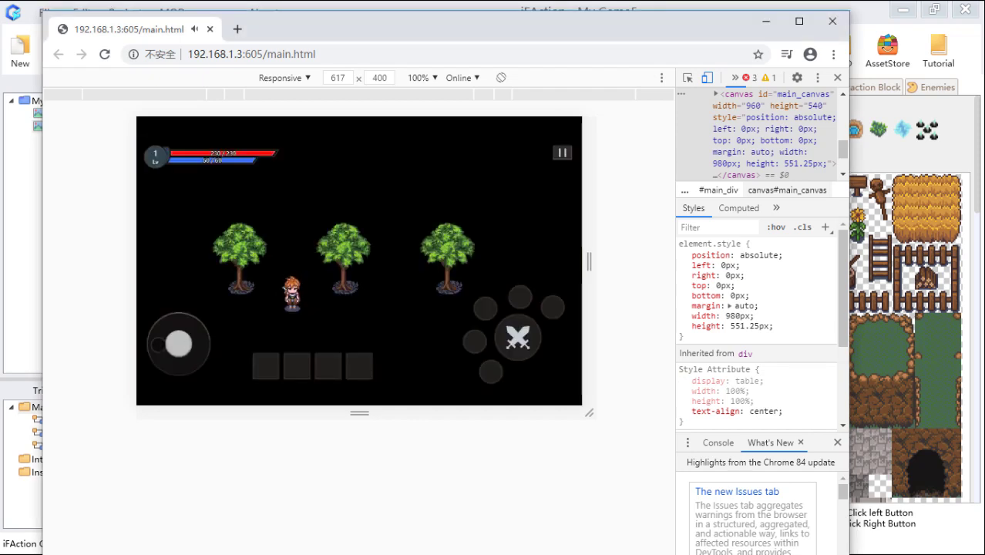
drag(181, 347, 293, 317)
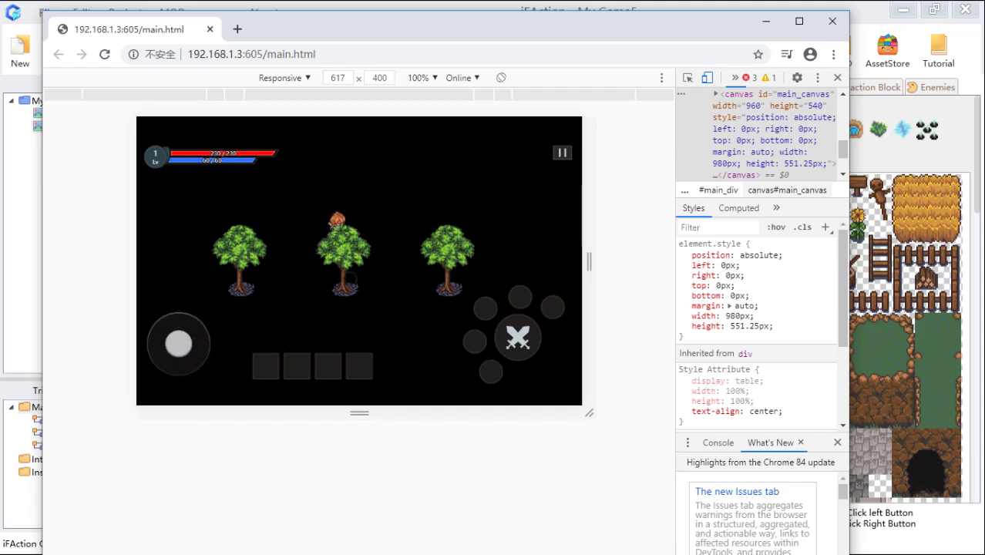
click(826, 25)
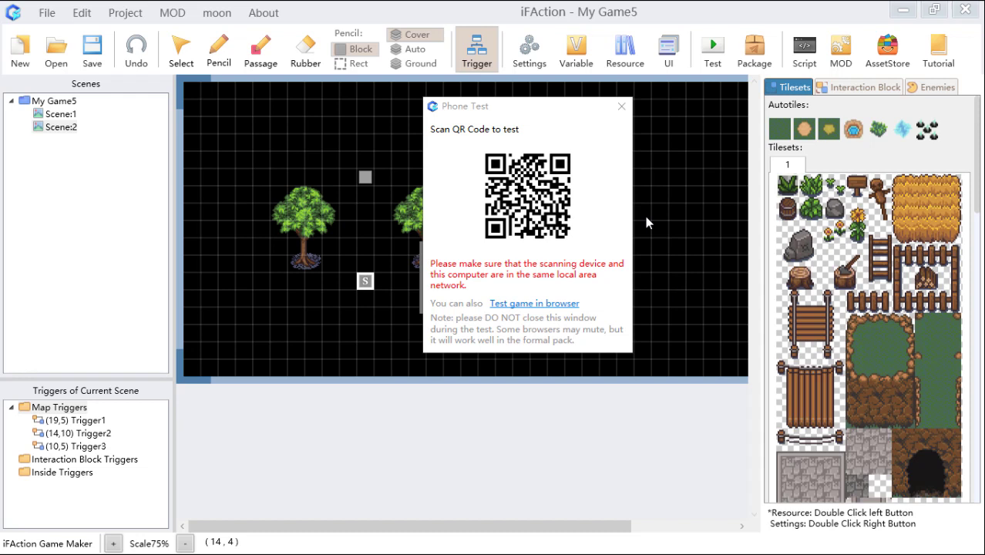
click(622, 105)
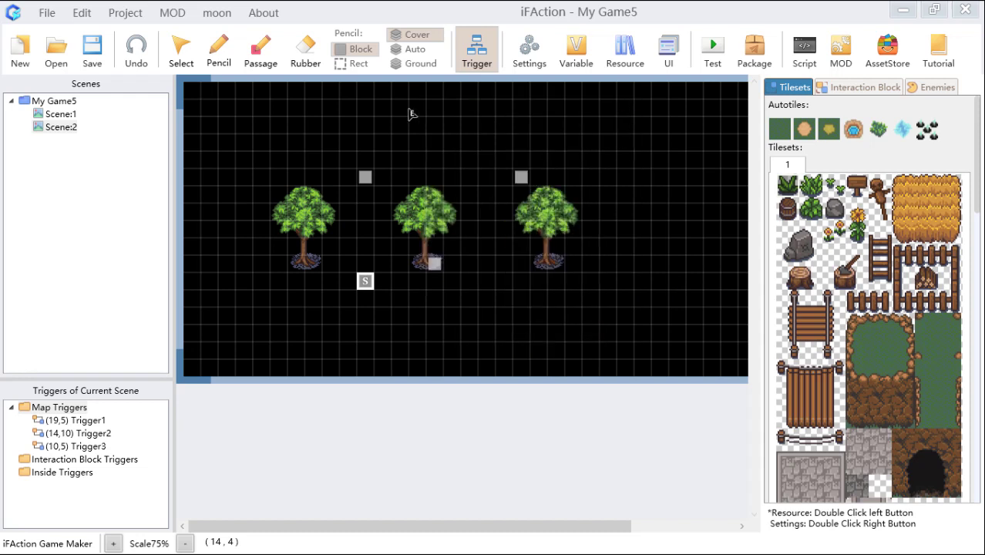
Paint an irregular patch of the sandy dirt autotile beside the right tree on the Cover layer with the Pencil in Block mode
click(188, 62)
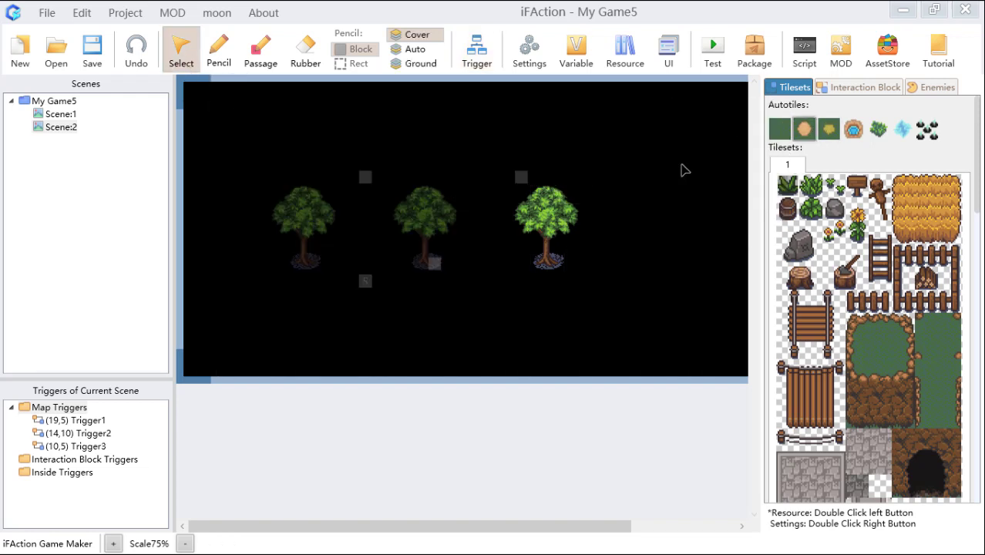
click(219, 50)
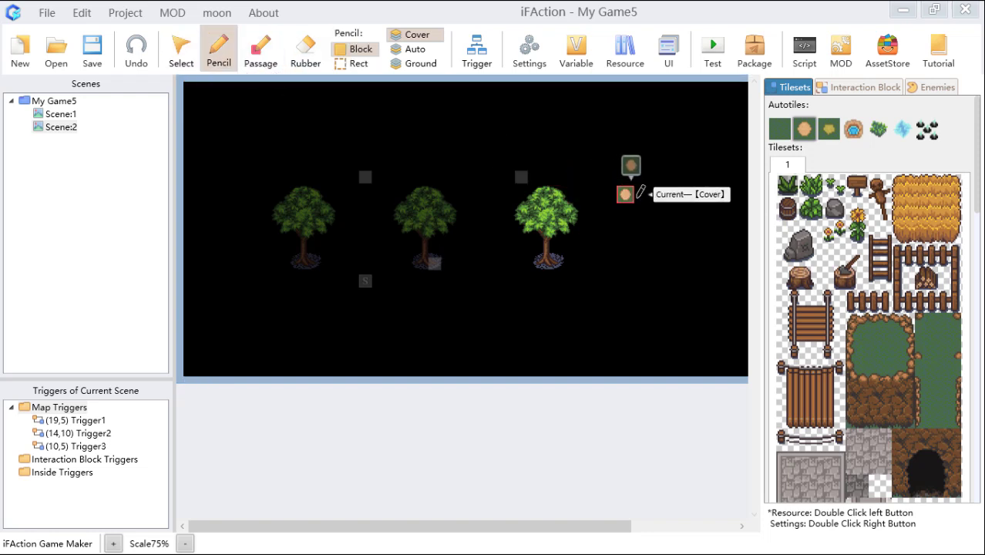
mouse_move(639, 193)
mouse_down()
mouse_move(665, 269)
mouse_move(627, 209)
mouse_move(622, 259)
mouse_move(642, 244)
mouse_move(645, 273)
mouse_move(647, 171)
mouse_move(633, 185)
mouse_up()
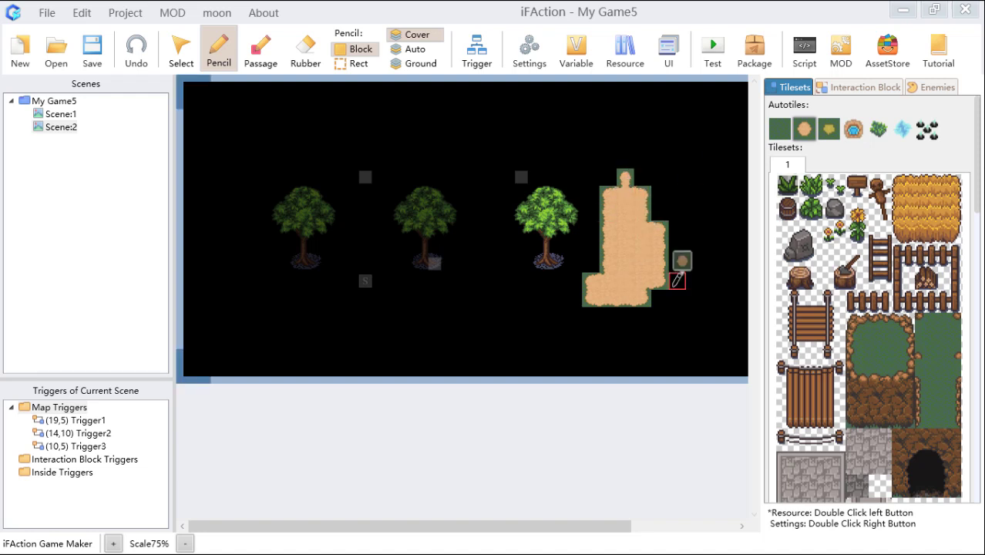
Select the whole dirt patch, copy it, and paste the copy just beside the left tree, over the middle tree
click(189, 53)
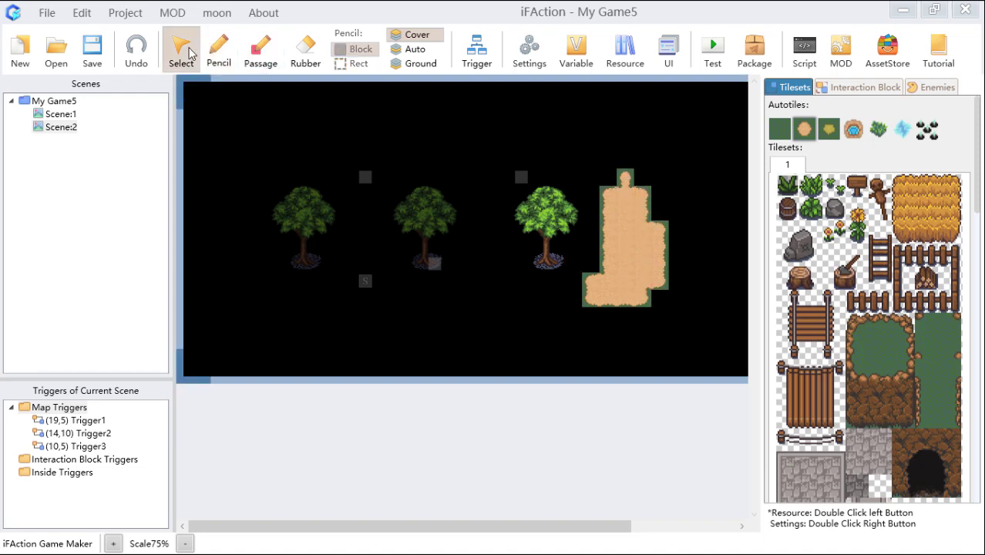
drag(590, 159, 672, 314)
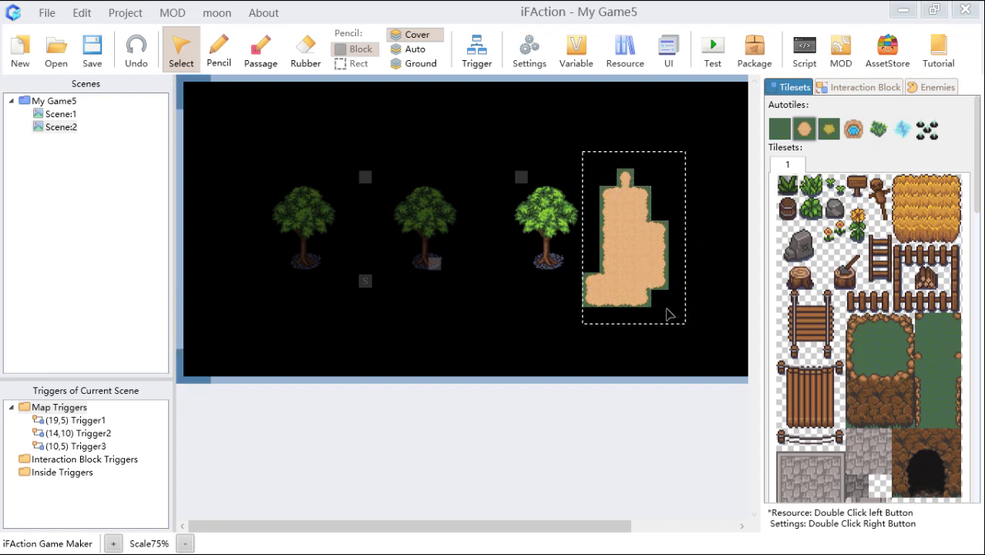
key(ctrl+c)
drag(328, 129, 389, 219)
key(ctrl+v)
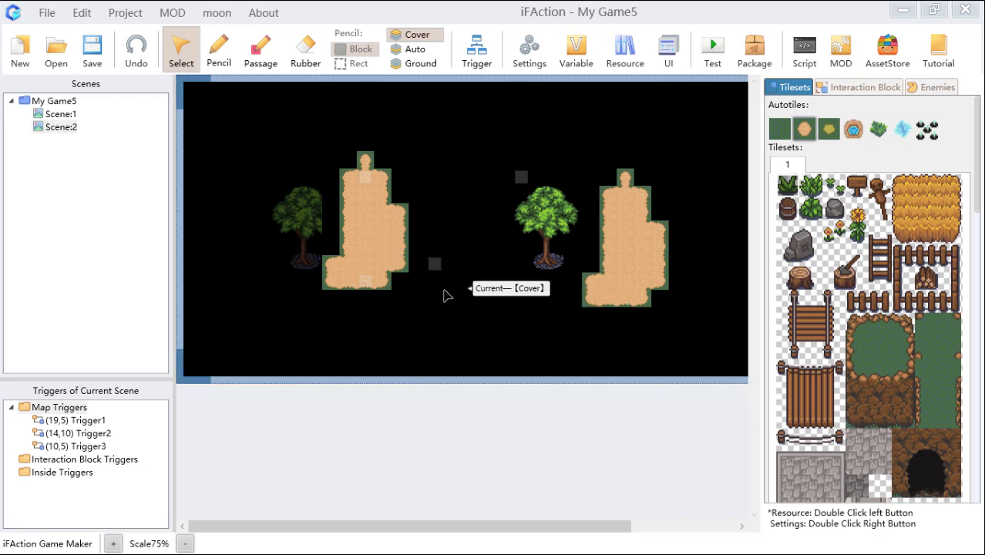
Mark the trunk bases of the right and left trees with Passage blocks
click(262, 50)
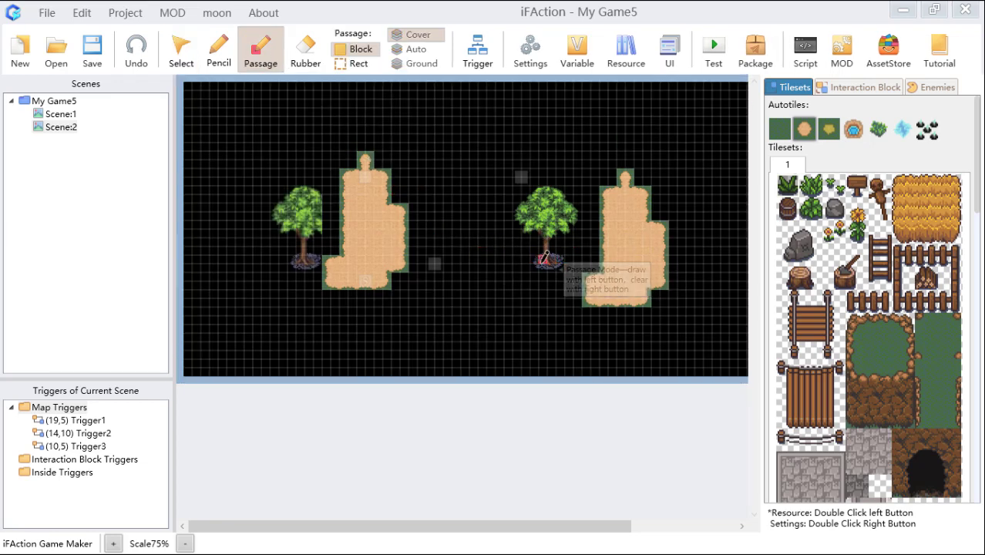
drag(545, 257, 540, 257)
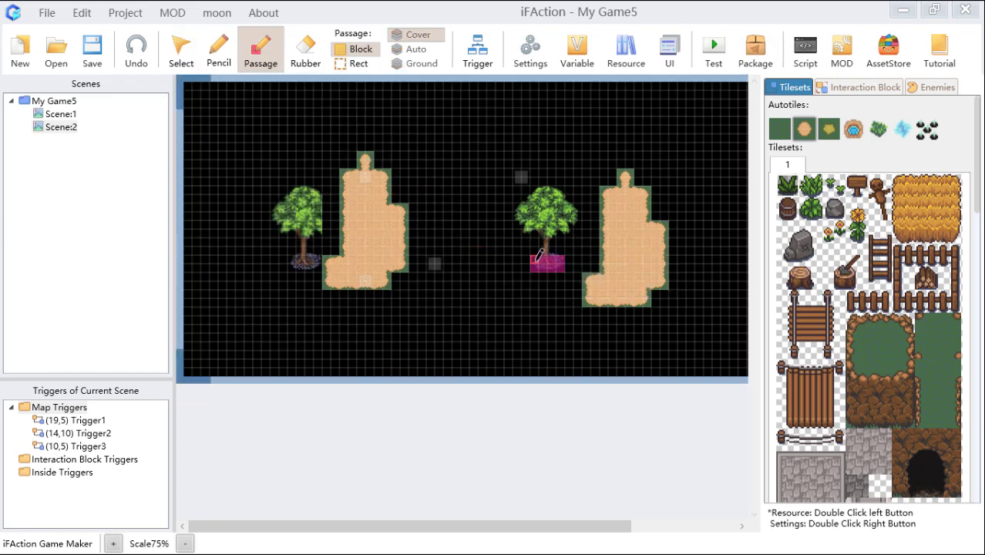
click(304, 262)
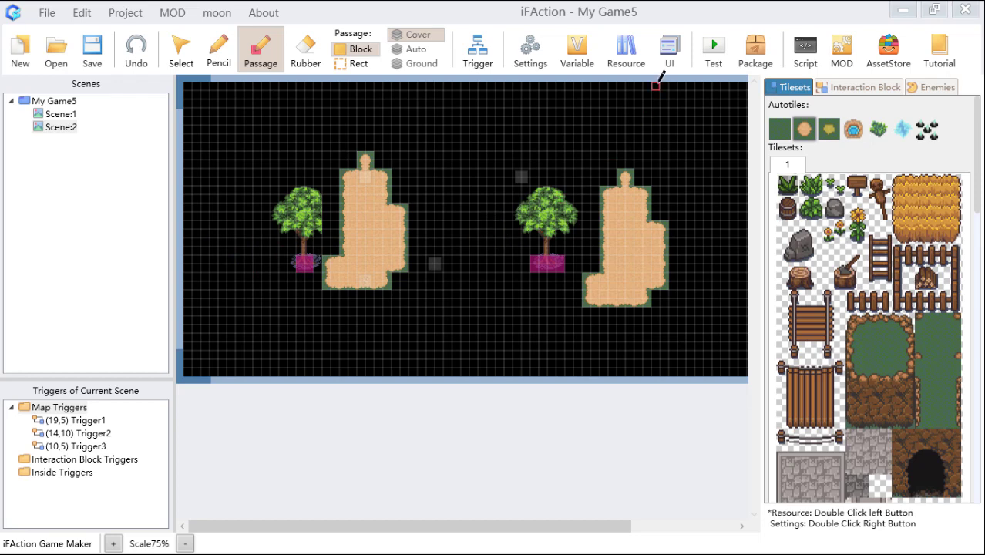
Run GameTest, start a new game, and switch the input method to English so the movement controls work
click(712, 62)
click(726, 71)
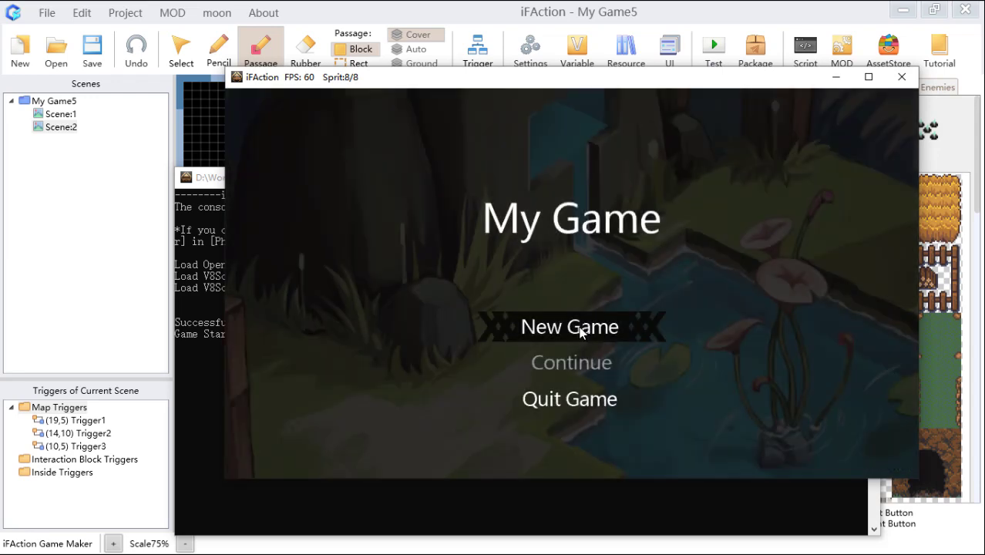
click(584, 336)
key(s)
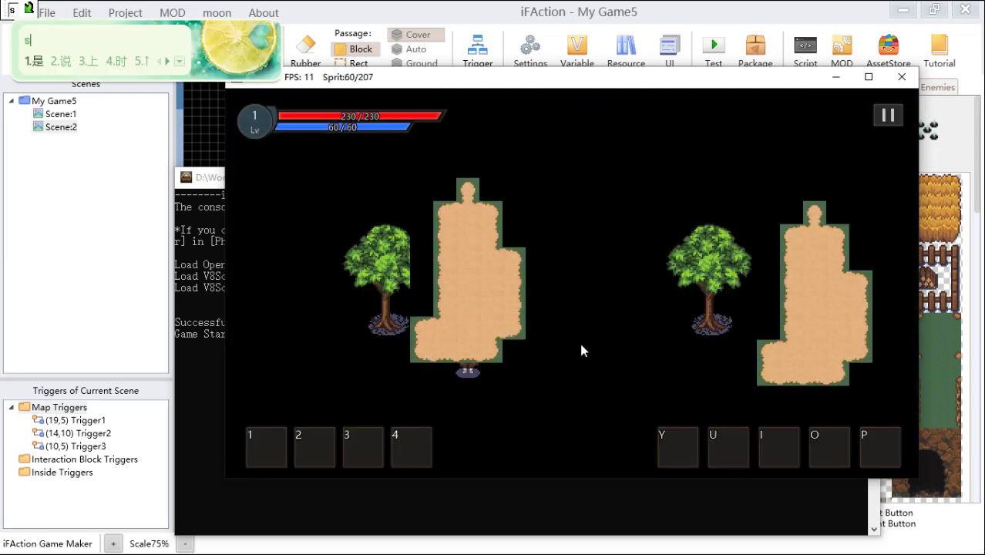
key(shift)
Walk the character to the left tree and push against its trunk from several sides to test the Passage collision
key(a)
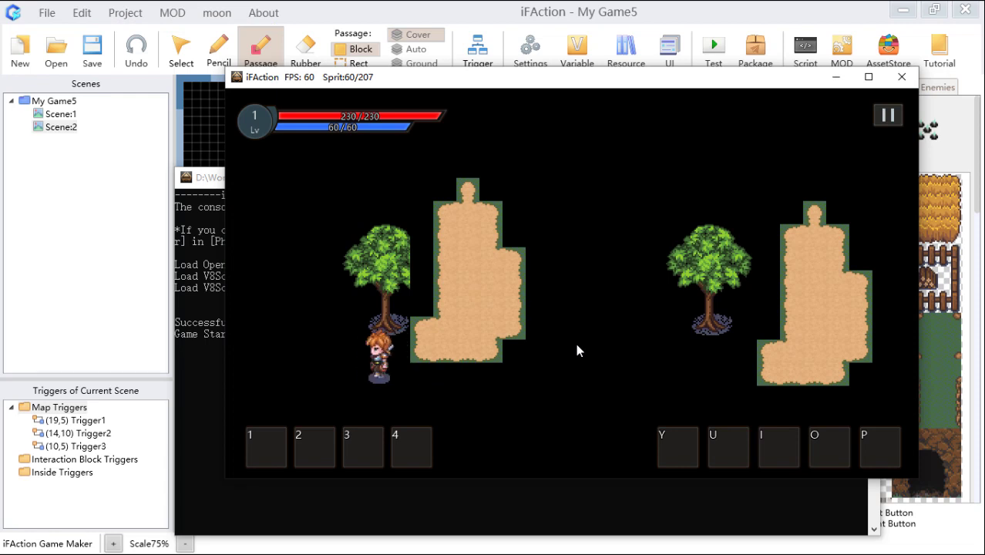
key(w)
key(d)
key(a)
key(w)
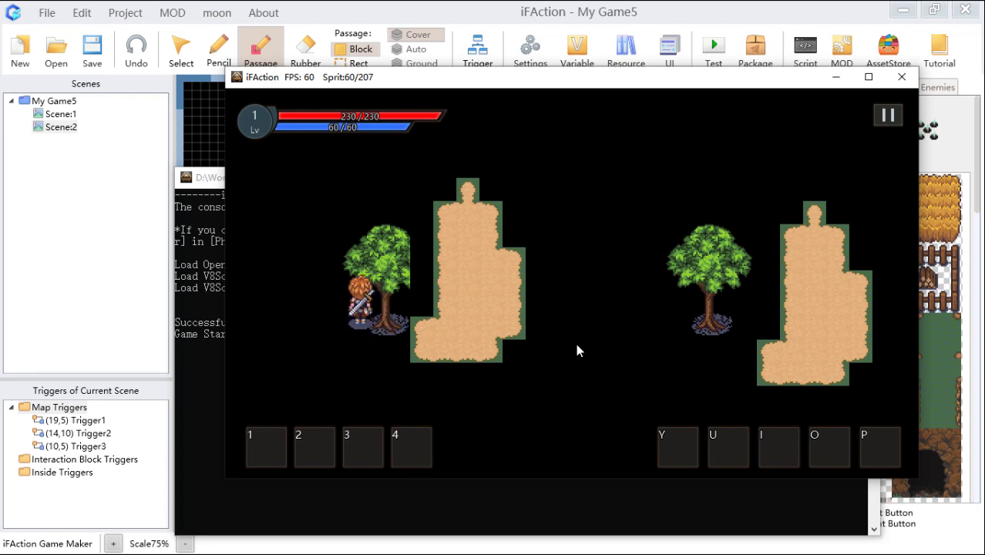
key(d)
key(s)
key(a)
key(s)
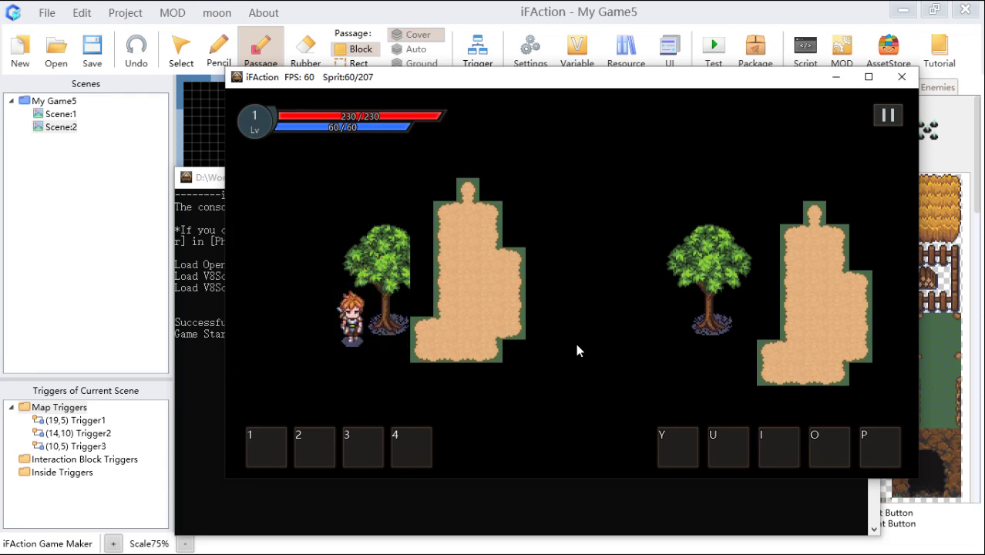
key(d)
key(a)
key(w)
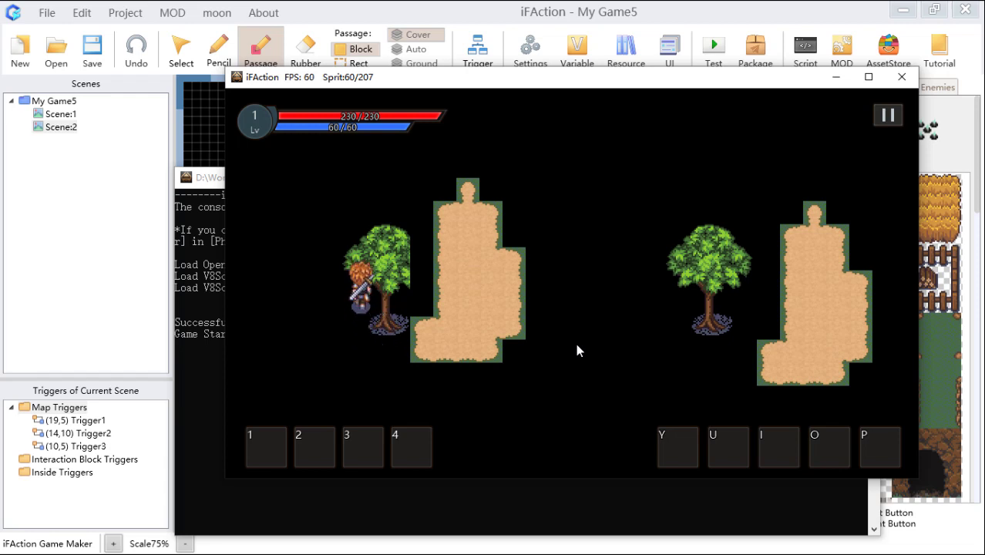
key(d)
key(a)
key(s)
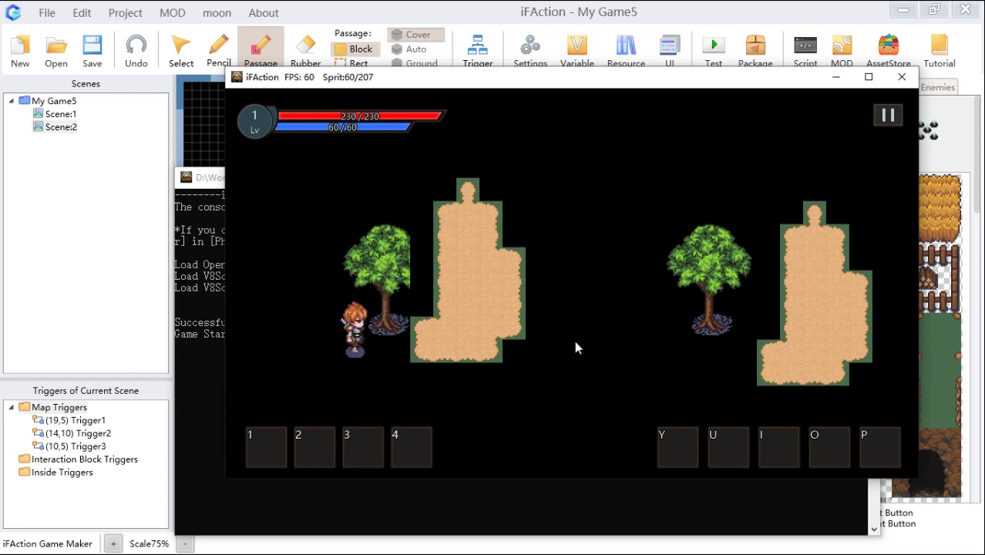
key(d)
key(a)
key(w)
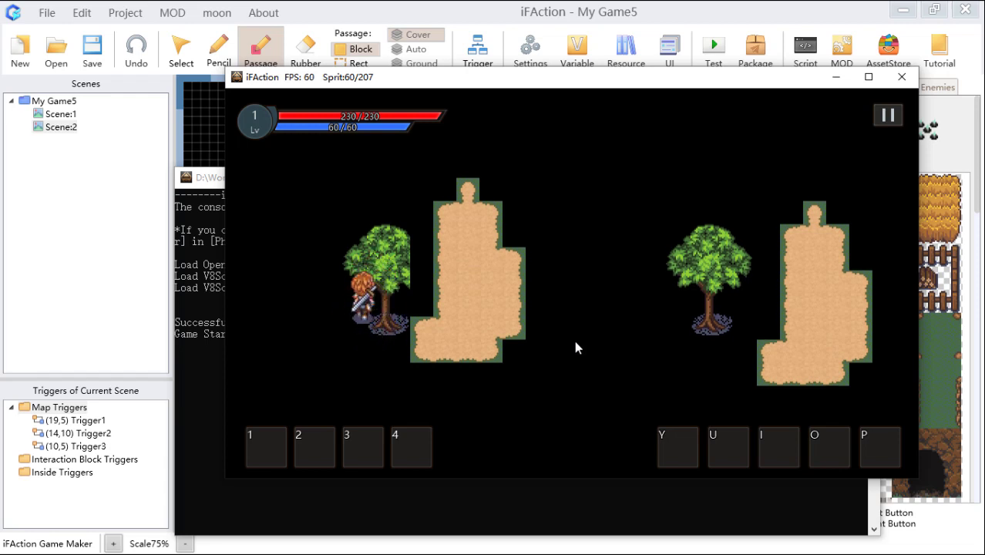
key(d)
key(a)
key(s)
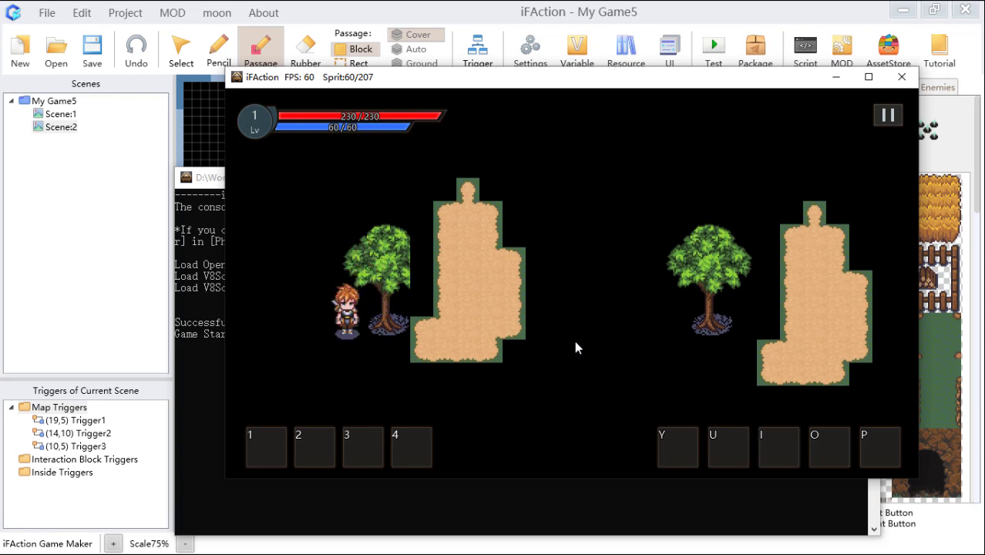
Keep walking the character above, below and beside the left tree's trunk to check where it is blocked, and close the test game
key(d)
key(a)
key(w)
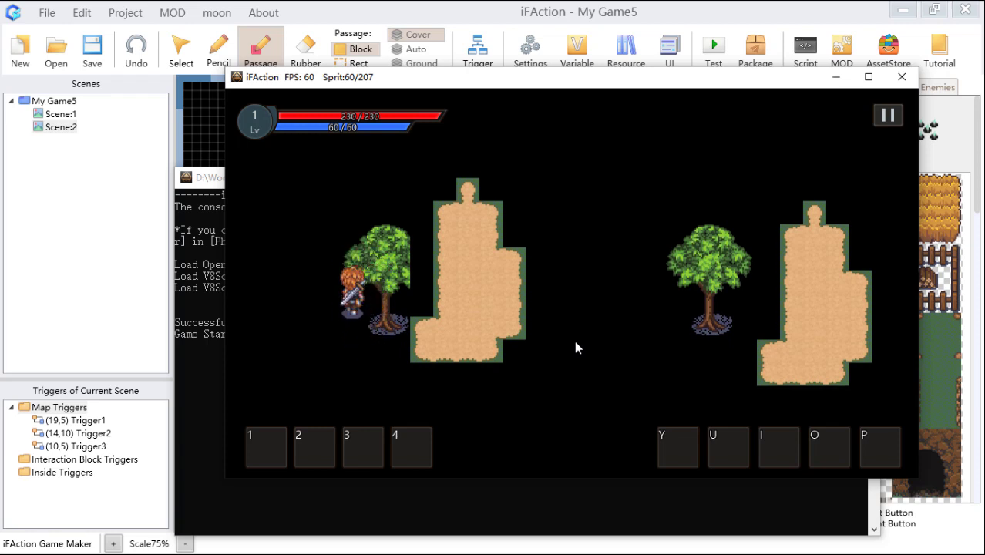
key(d)
key(a)
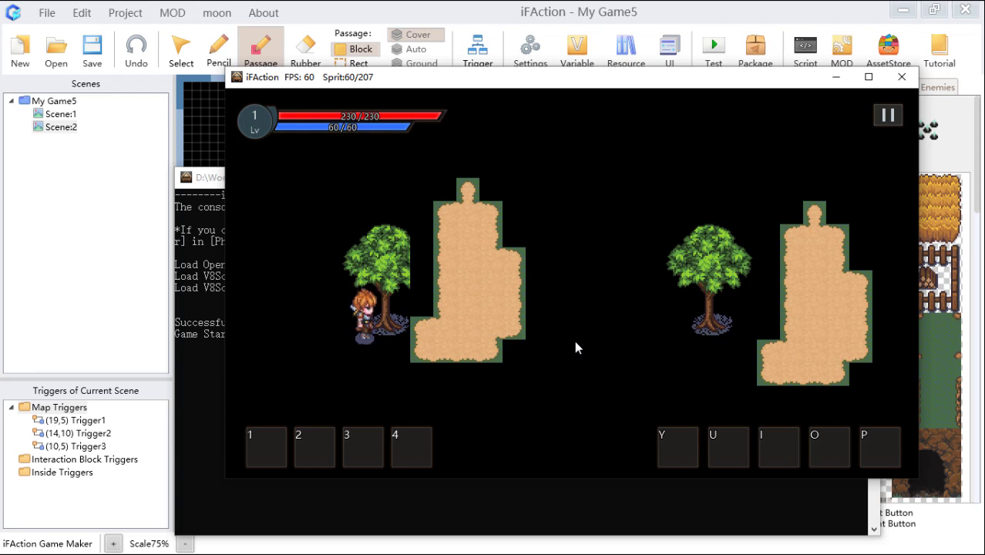
key(w)
key(d)
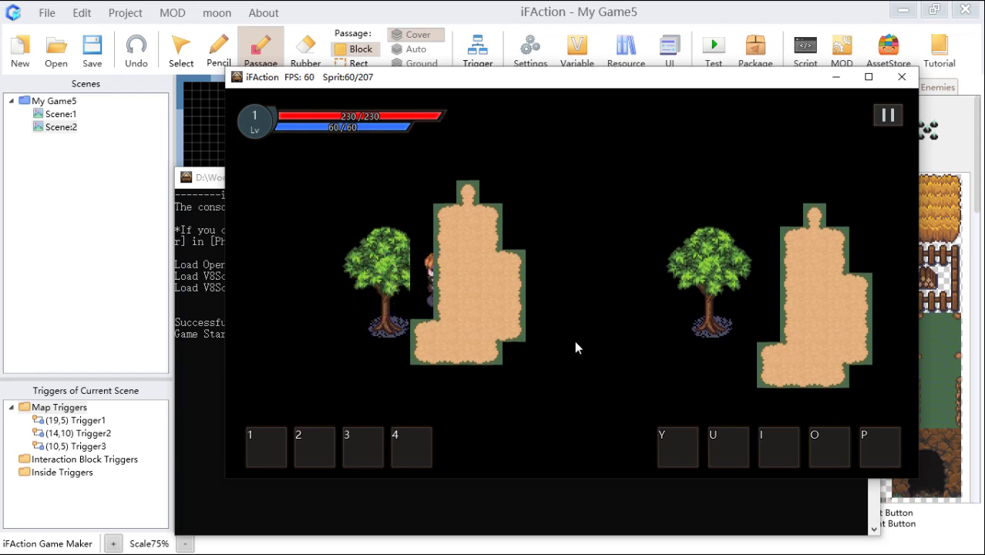
key(a)
key(s)
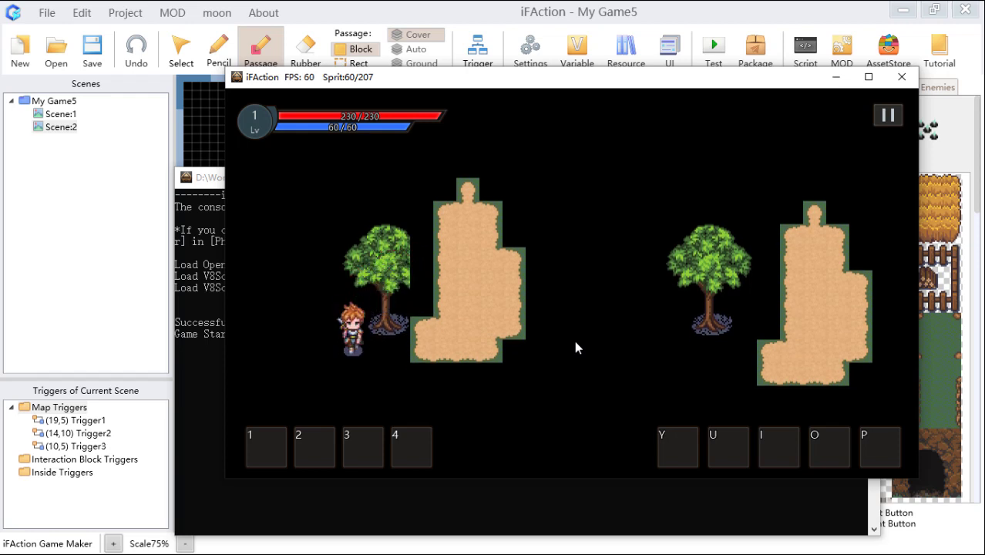
key(d)
key(a)
key(w)
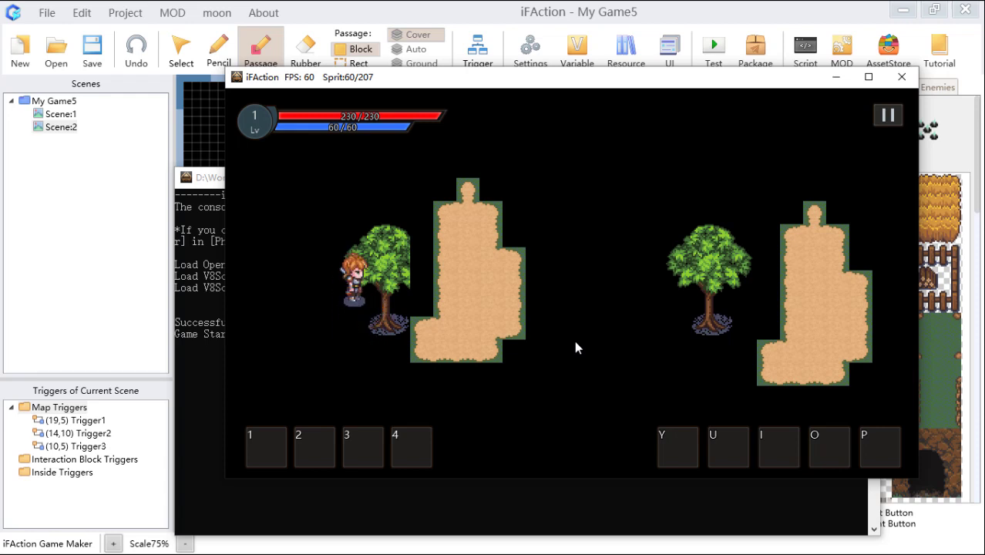
key(d)
key(s)
key(w)
key(a)
key(s)
key(d)
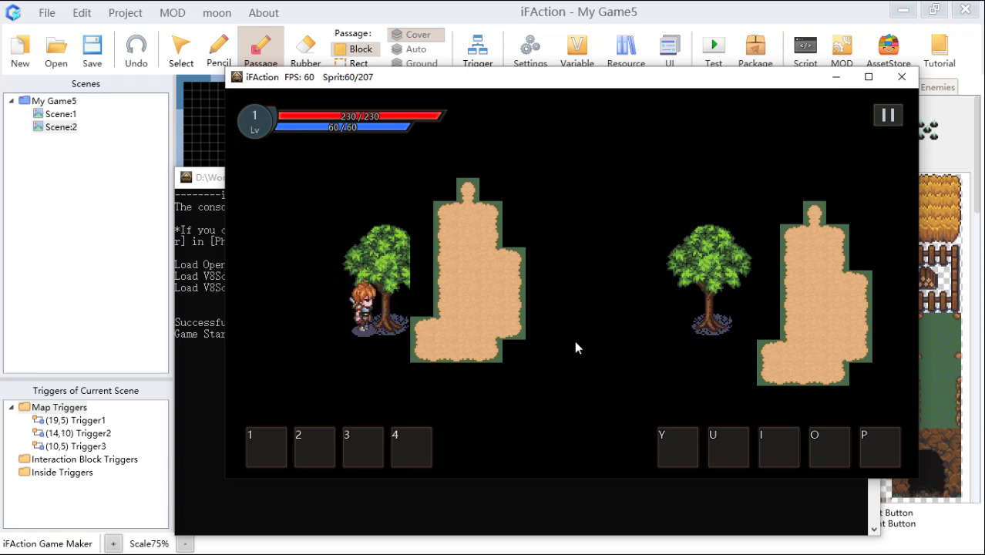
key(a)
key(w)
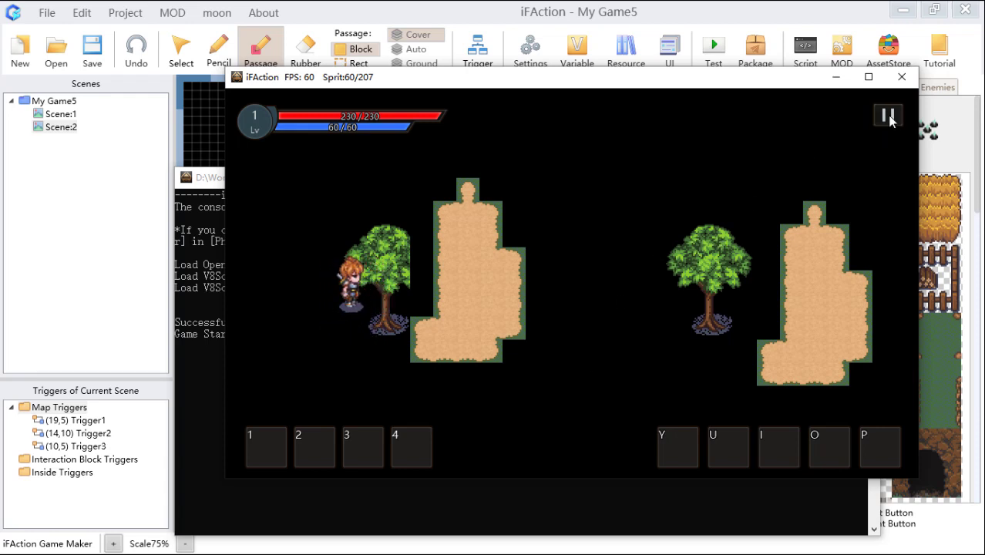
click(900, 76)
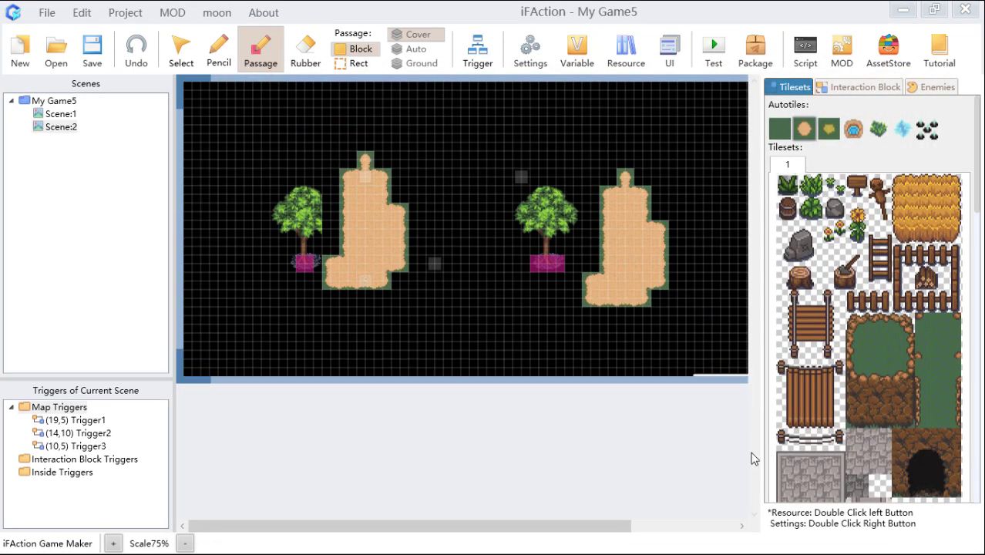
Switch to Trigger mode, open Trigger1 at (19,5), and give it the Adventurer protagonist as its character image
mouse_move(588, 356)
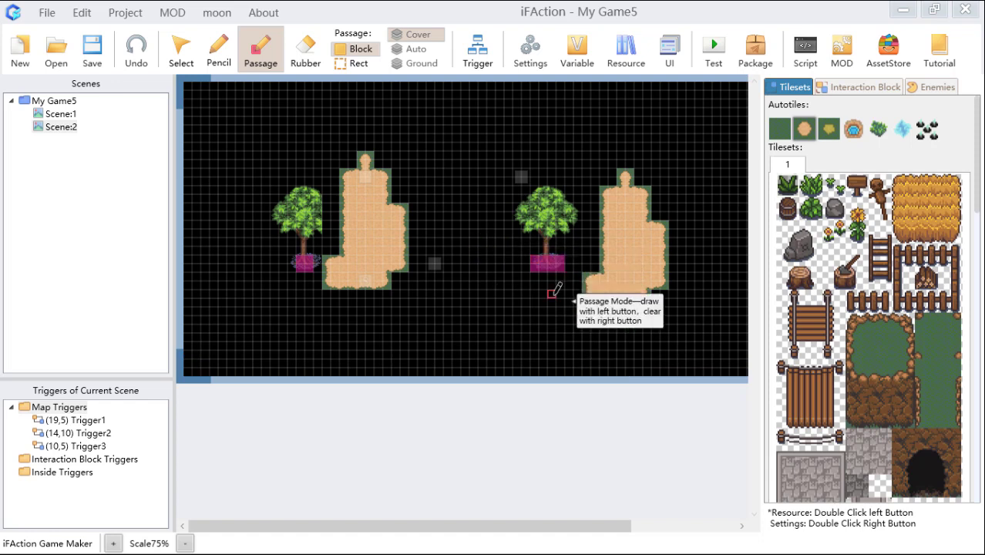
click(487, 62)
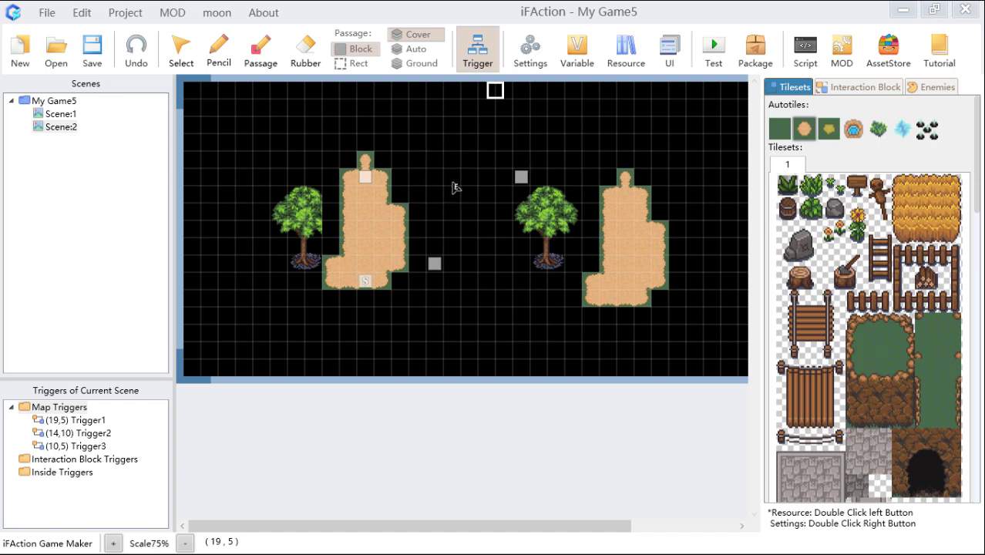
double_click(523, 182)
mouse_move(510, 56)
mouse_down()
mouse_move(535, 73)
mouse_move(519, 49)
mouse_up()
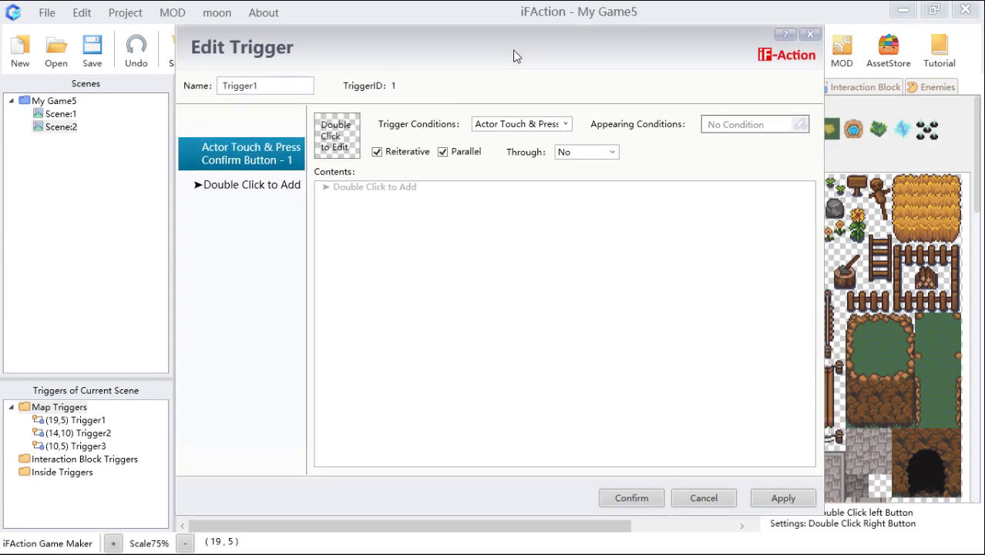
double_click(349, 147)
click(365, 206)
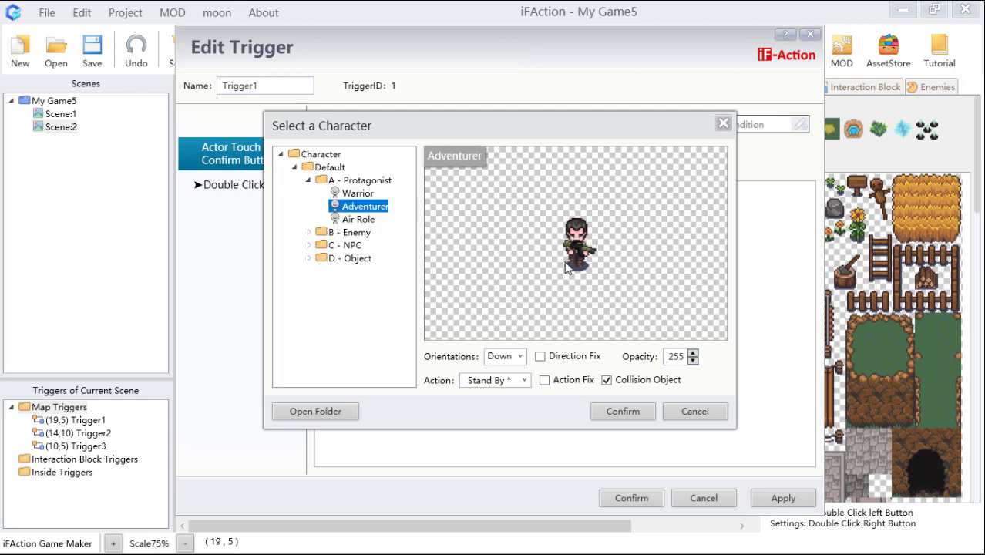
click(634, 413)
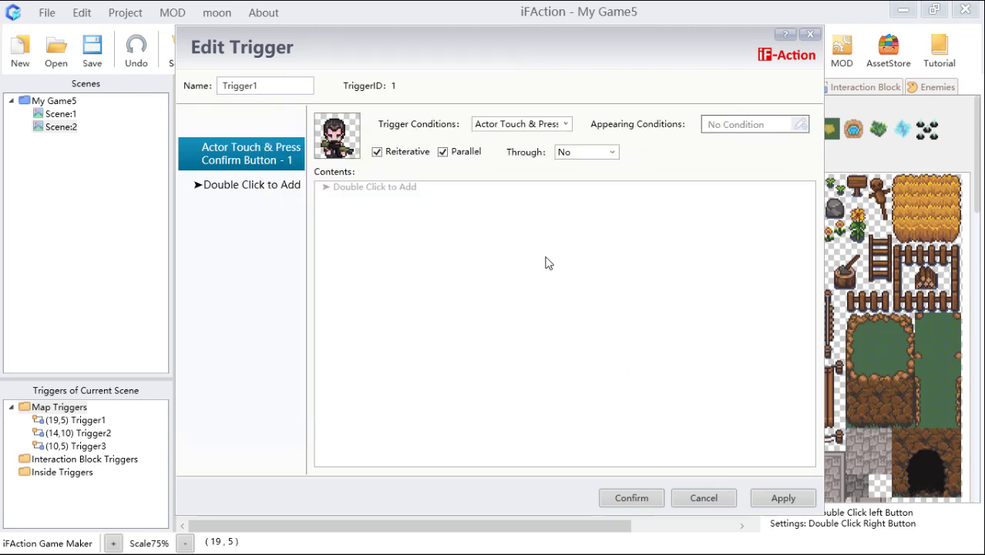
Add a Show Dialog command to Trigger1 with the text "There are many skeletons outside, can you kill these skeletons?"
double_click(437, 191)
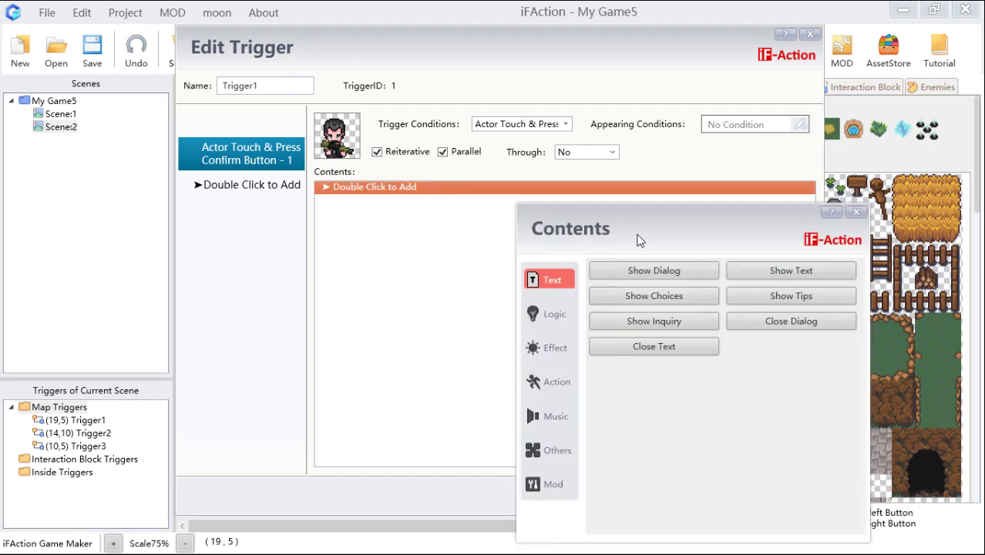
drag(637, 238, 501, 109)
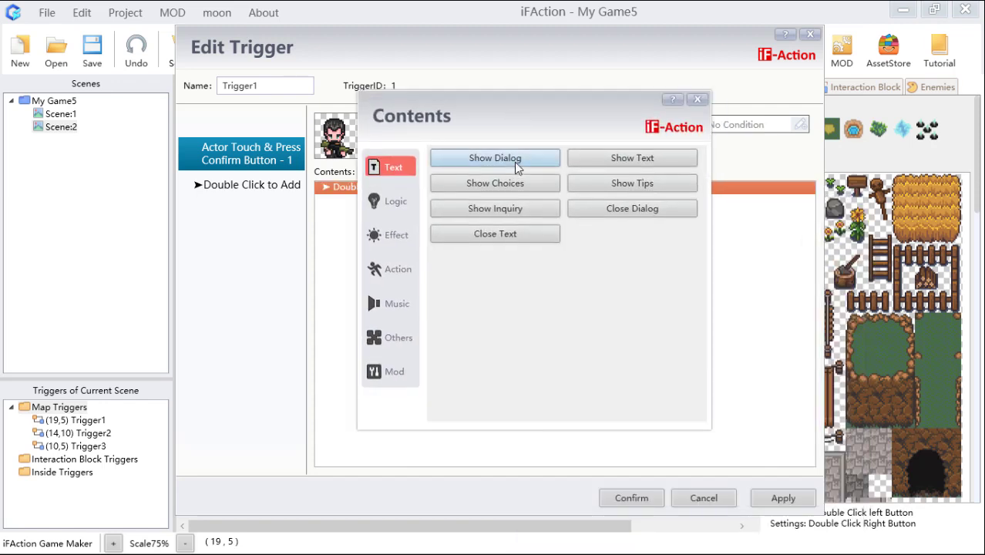
click(517, 162)
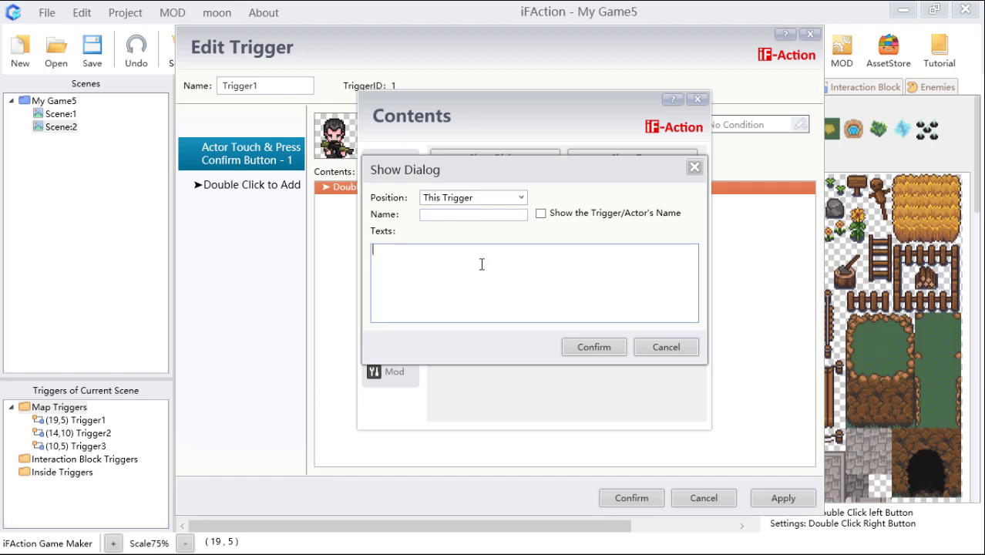
text(v)
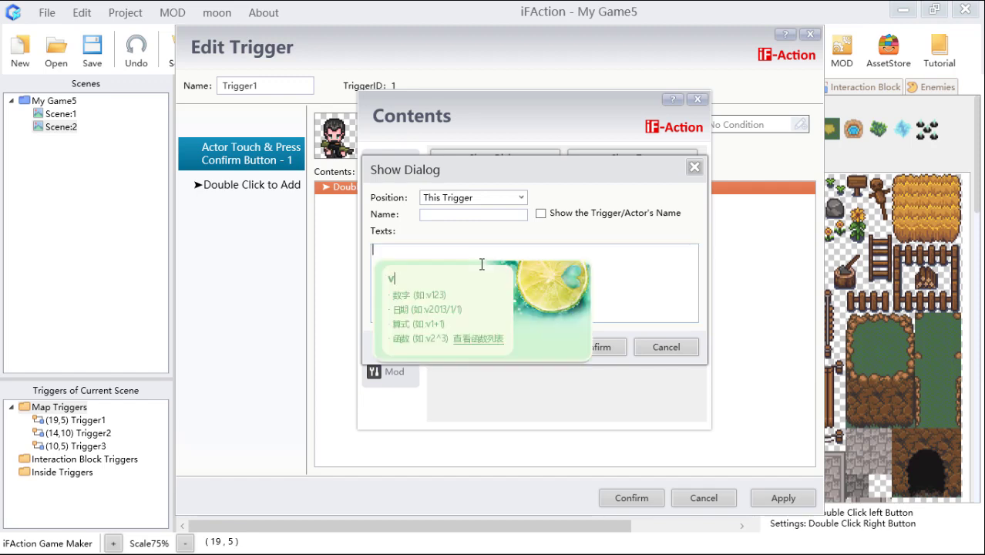
key(BackSpace)
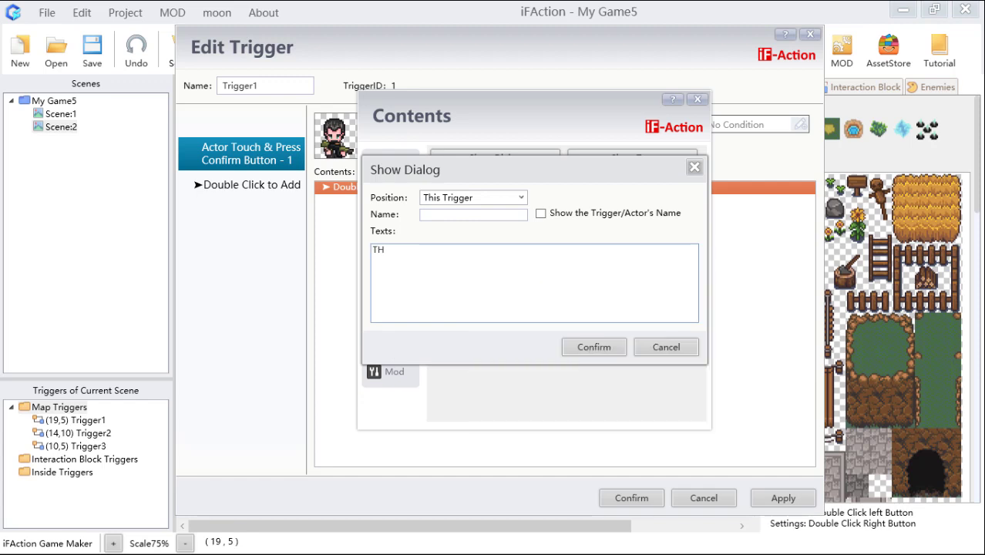
text(her)
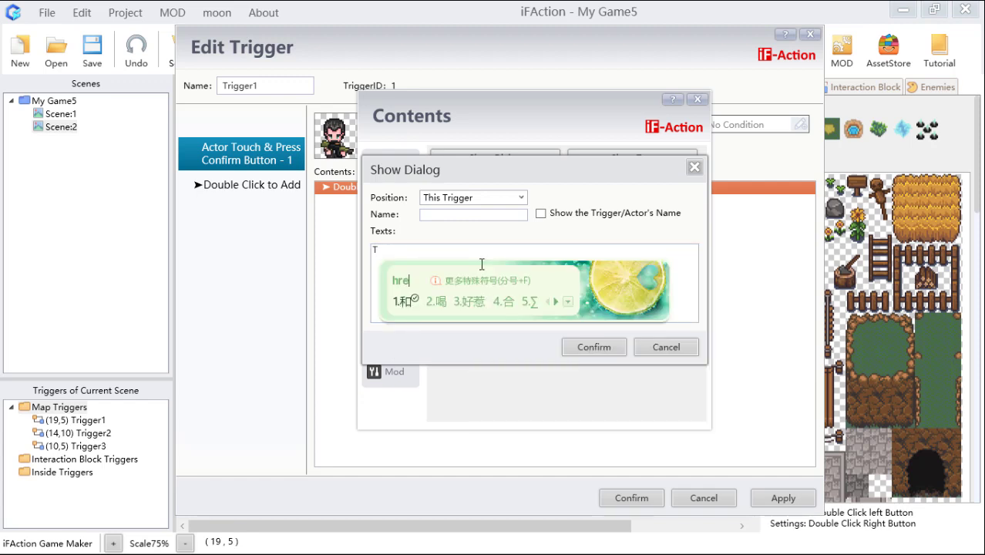
text(e )
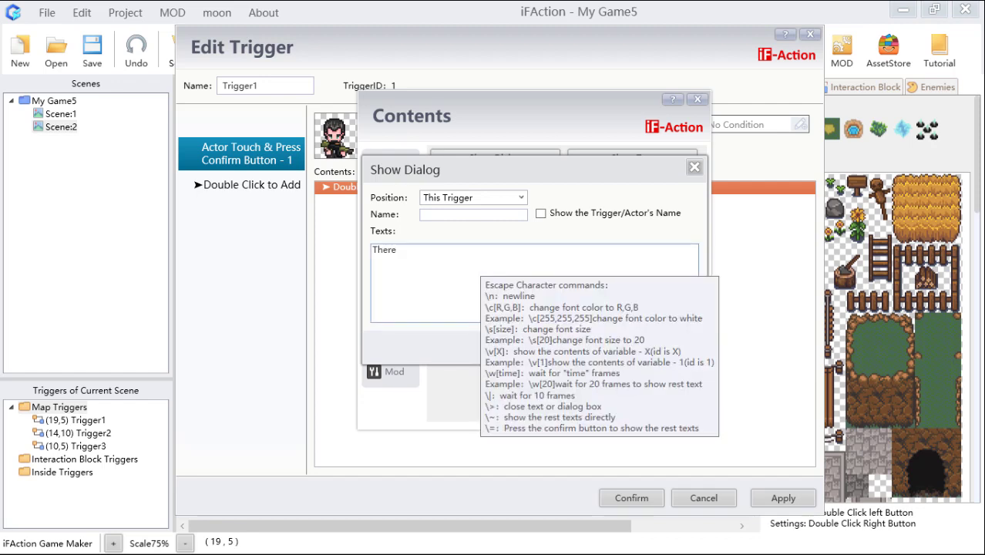
text(a)
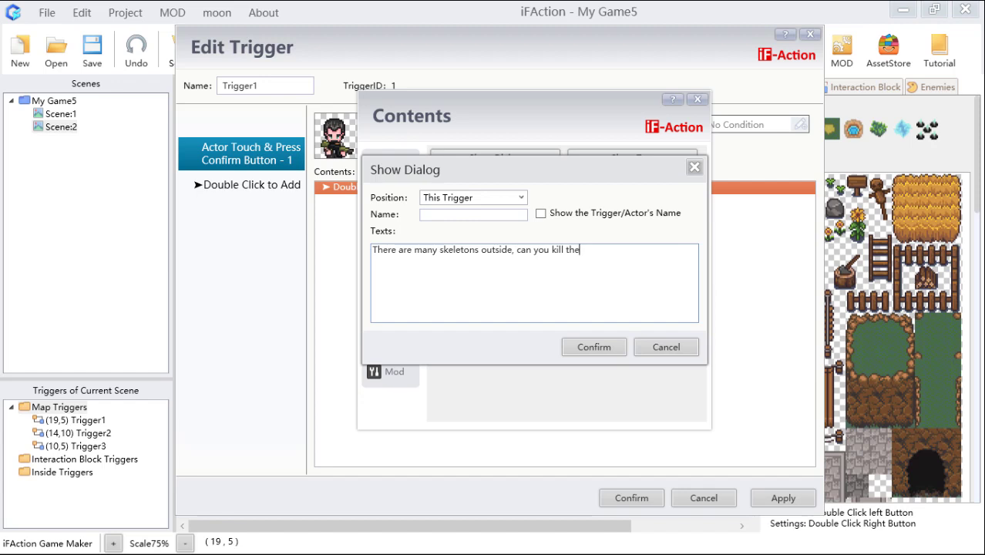
text(se skeletos)
key(BackSpace)
text(ns?)
click(600, 349)
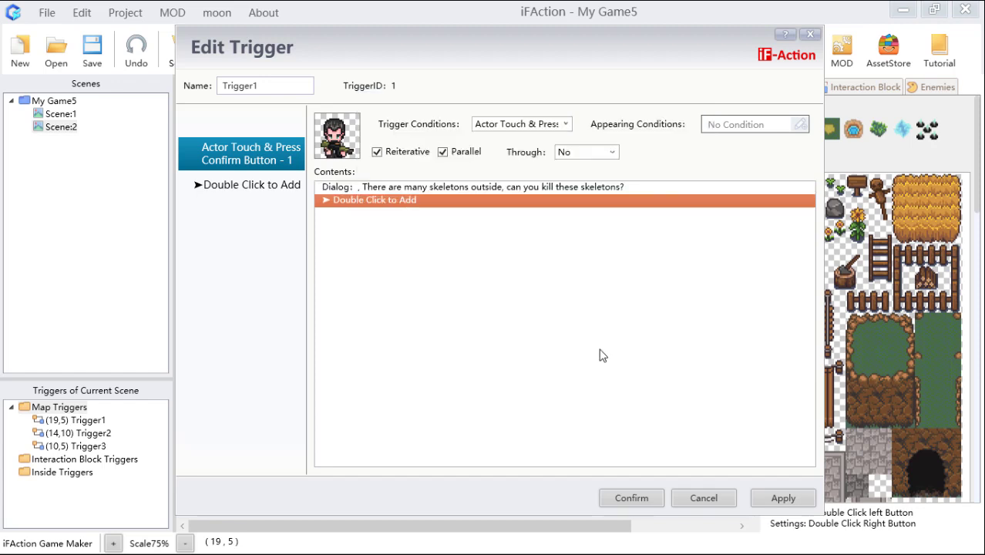
Add a Show Choices command below the dialog, with the two choices named "Yes" and "No"
double_click(428, 202)
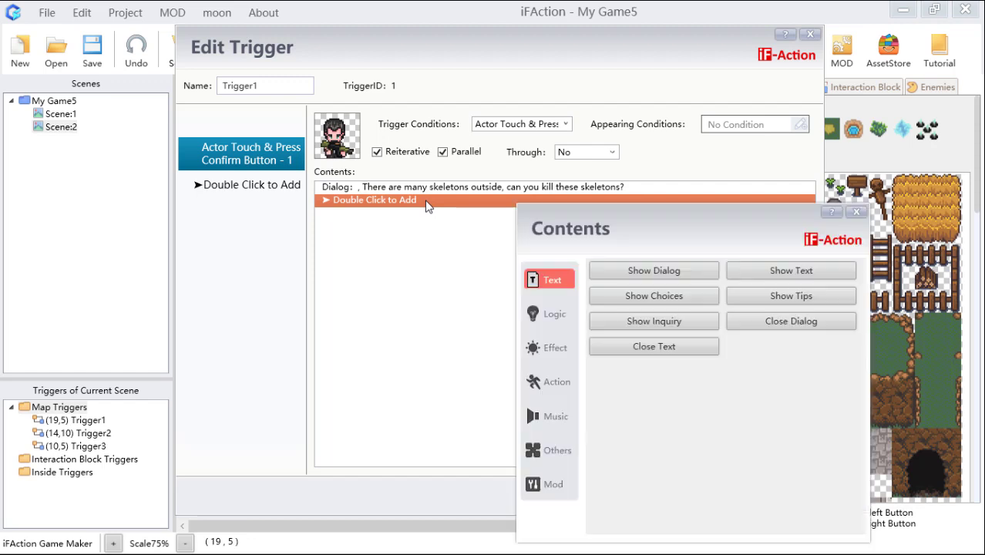
drag(724, 246, 539, 142)
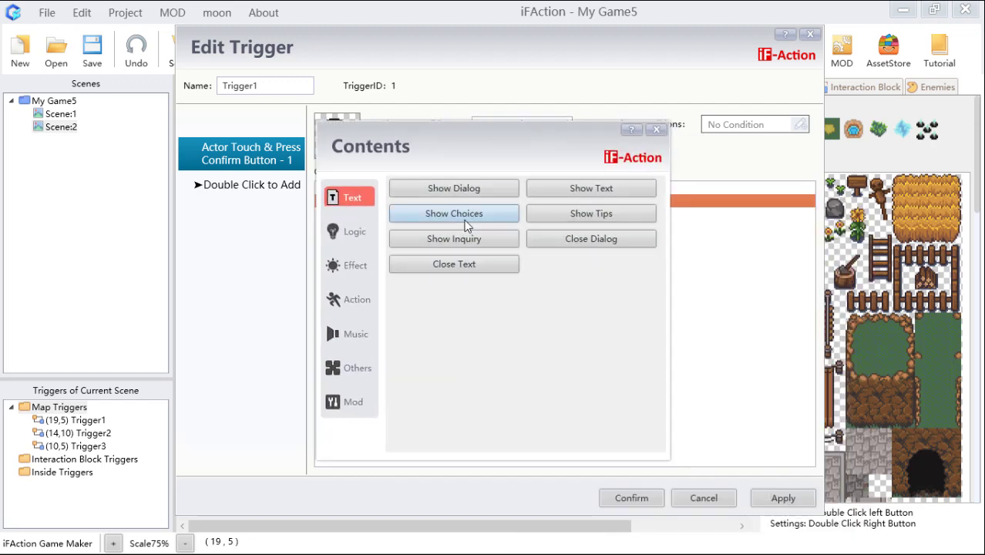
click(466, 217)
drag(523, 202, 553, 202)
click(521, 250)
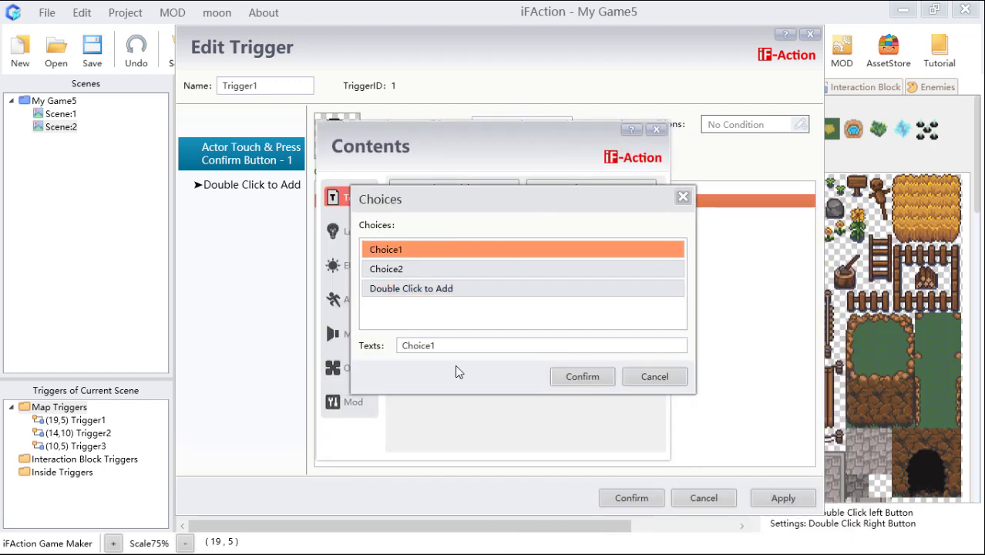
drag(455, 346, 352, 345)
text(Yes)
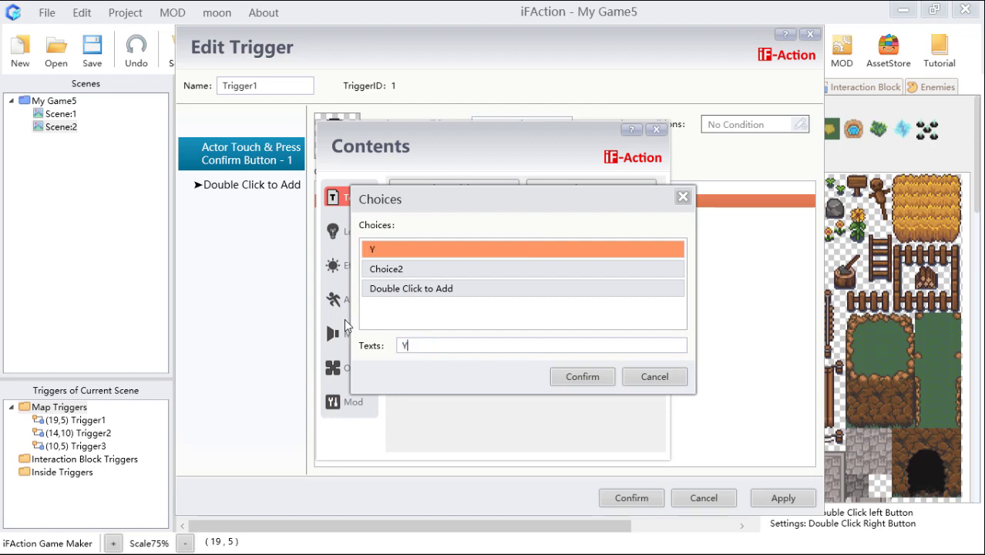
click(396, 268)
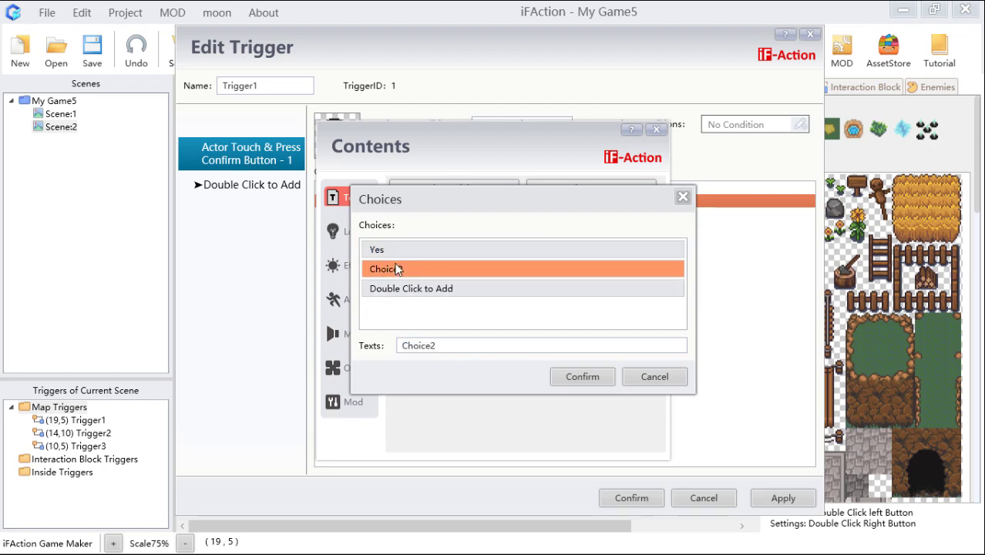
drag(462, 345, 312, 346)
text(No)
click(573, 377)
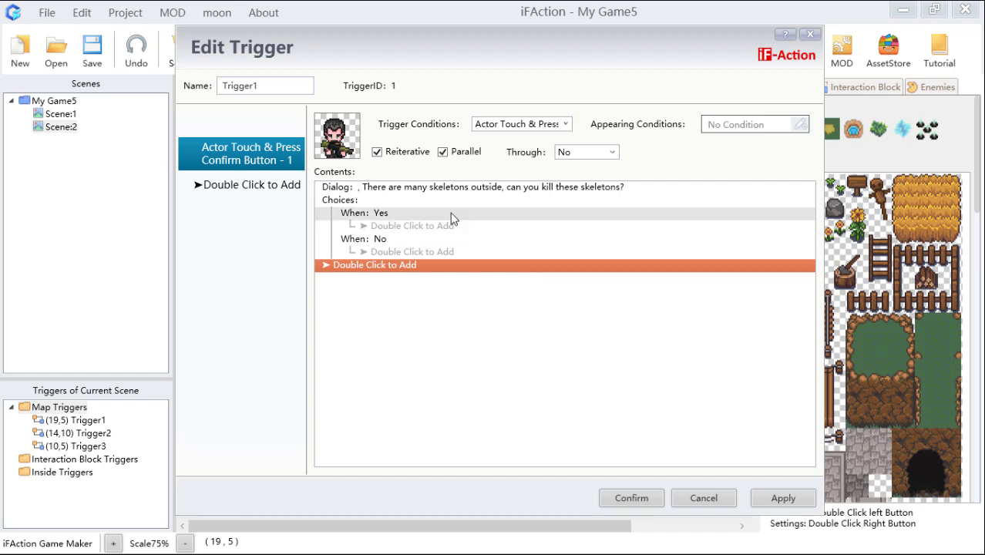
Start a Control Variables command under the Yes choice and open the variable list for it
double_click(465, 235)
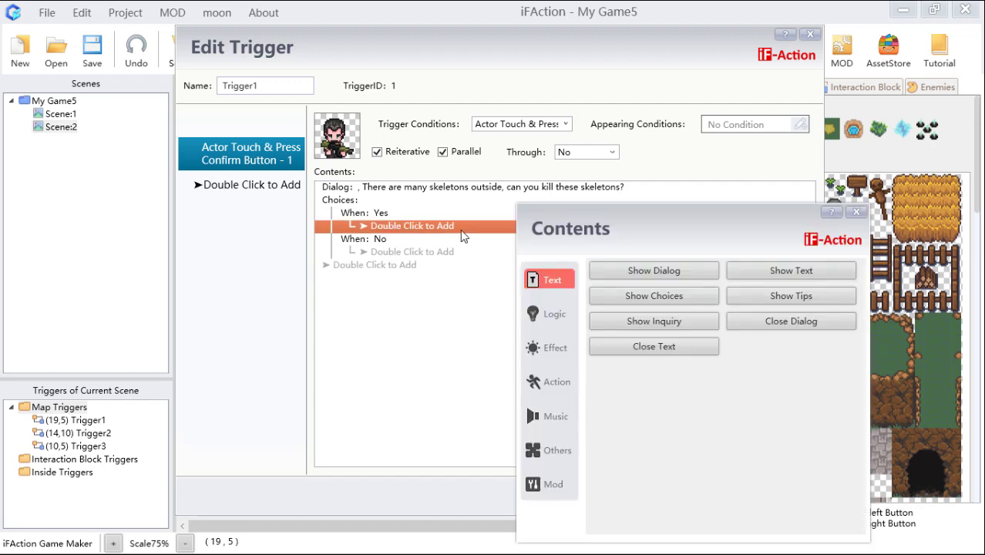
drag(630, 236, 432, 141)
click(347, 241)
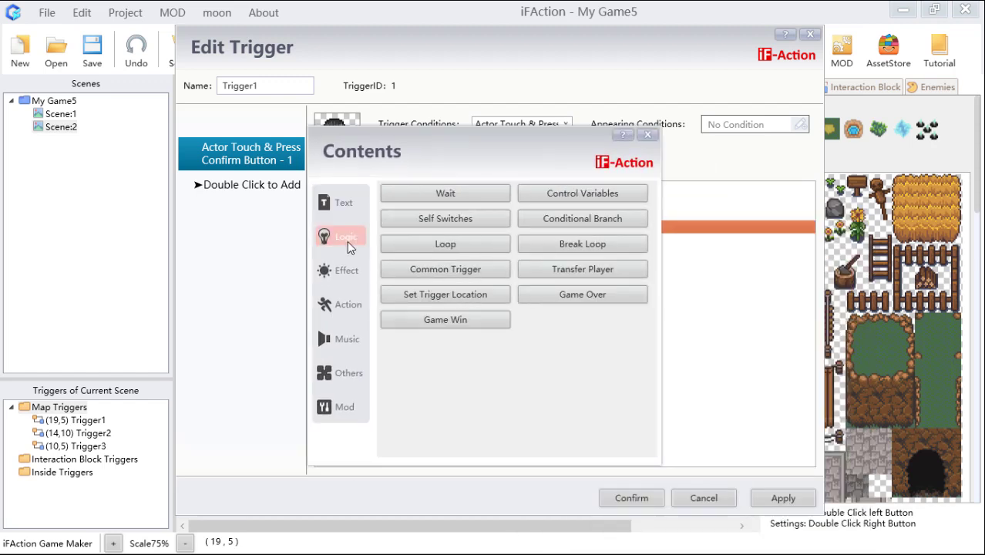
click(593, 196)
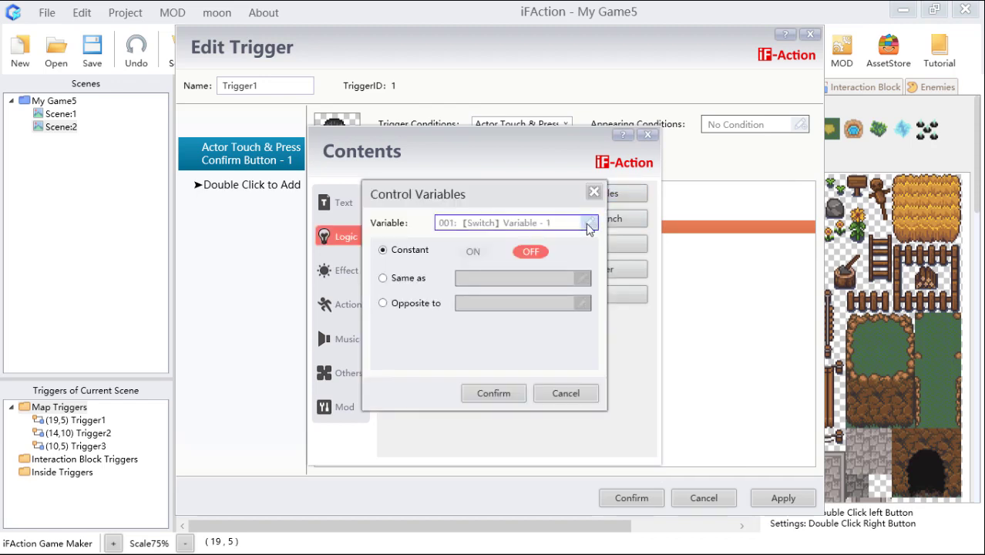
click(590, 225)
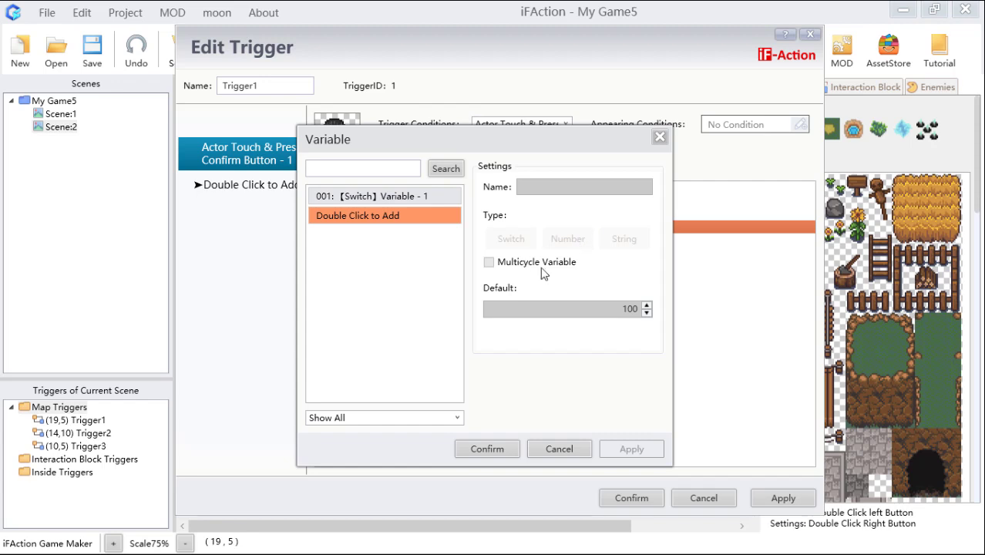
Rename switch variable 001 as "mission On" and have the Yes choice set it to ON
click(404, 197)
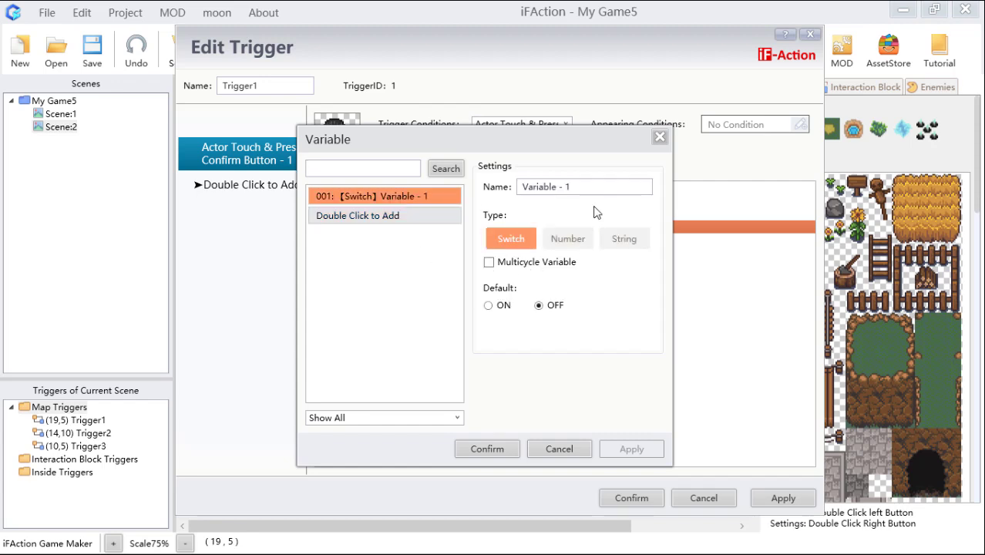
click(599, 190)
drag(600, 190, 447, 193)
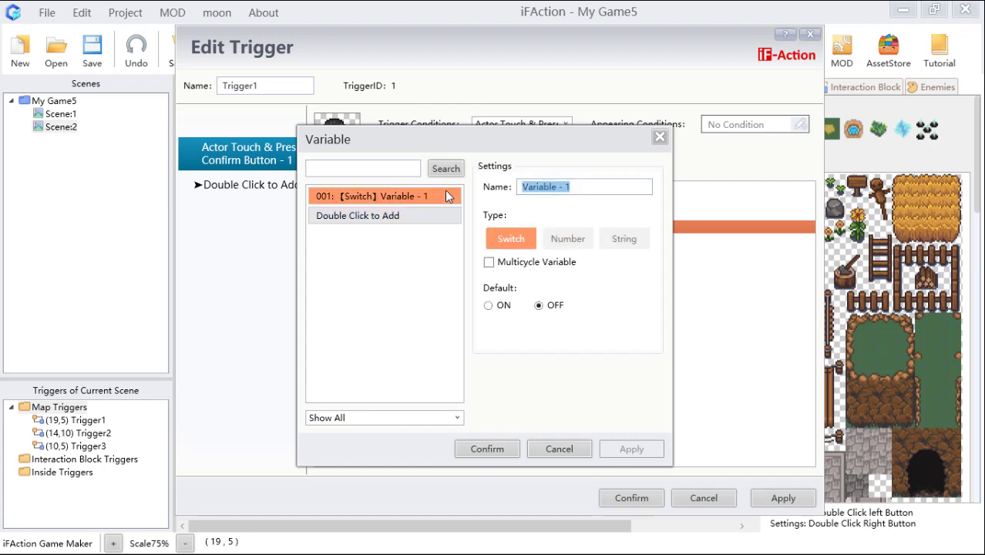
text(re)
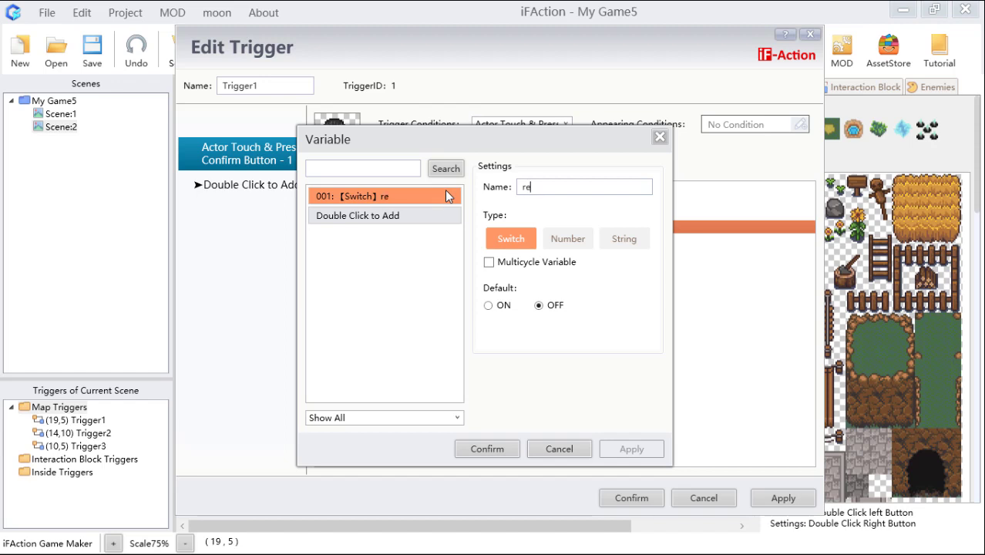
text(ceiv)
key(BackSpace)
key(BackSpace)
key(BackSpace)
key(BackSpace)
key(BackSpace)
key(BackSpace)
text(mission On)
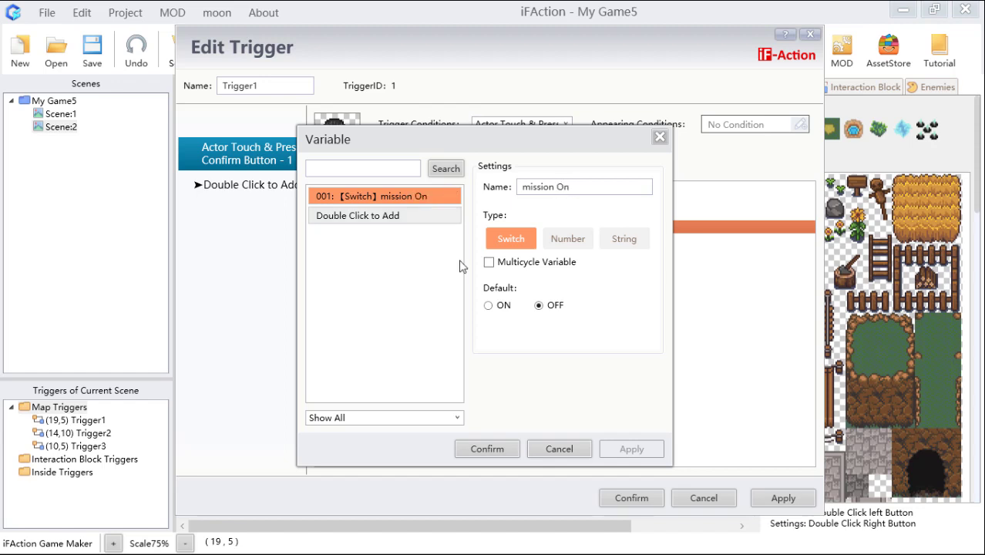
click(487, 449)
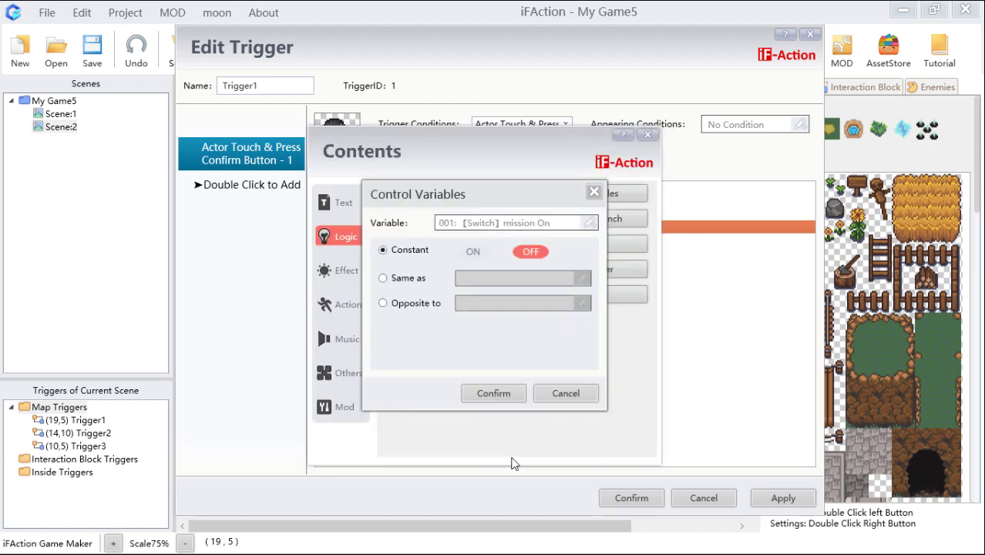
click(478, 255)
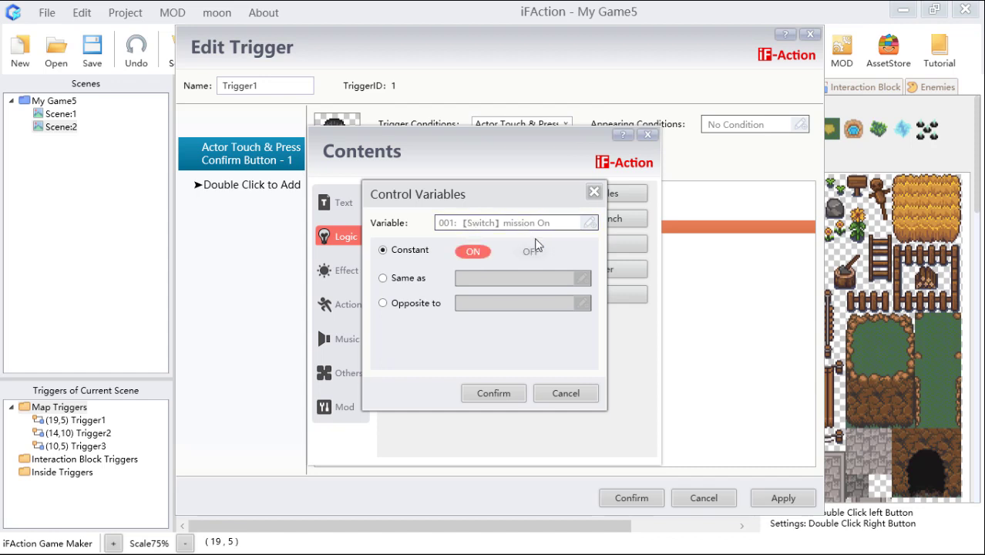
click(513, 394)
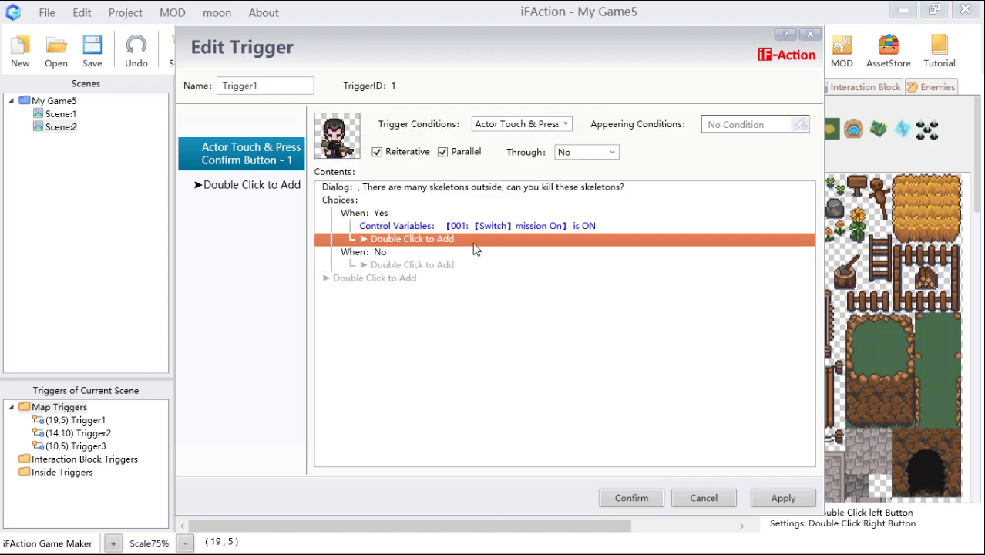
Copy the Control Variables command into the No choice, set mission On to OFF there, and apply the trigger changes
key(ctrl+c)
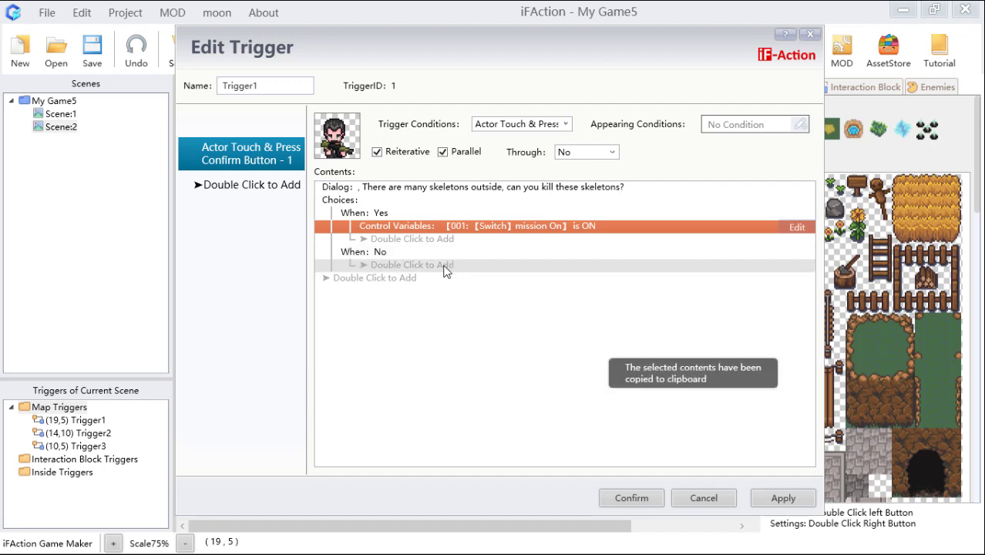
click(462, 266)
key(ctrl+v)
double_click(488, 268)
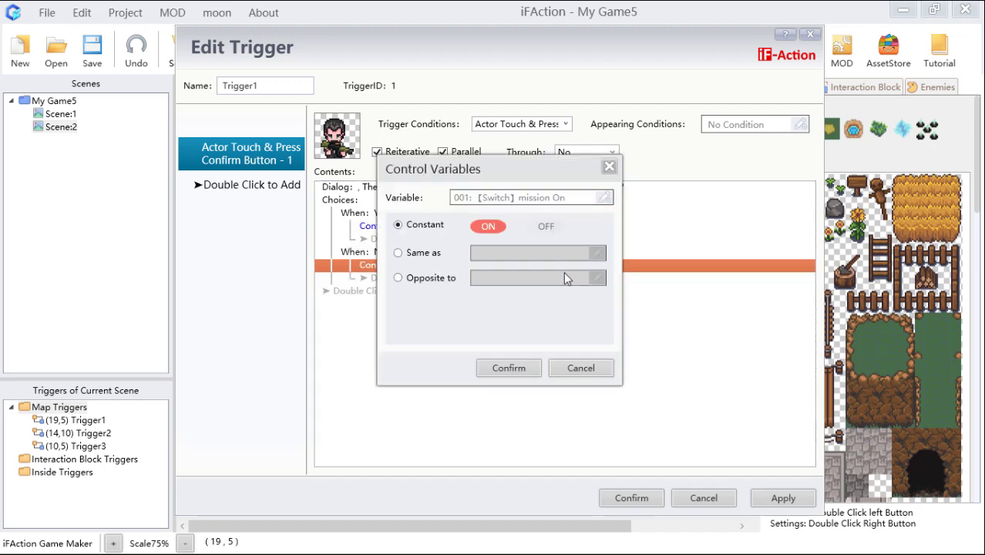
click(548, 225)
click(532, 368)
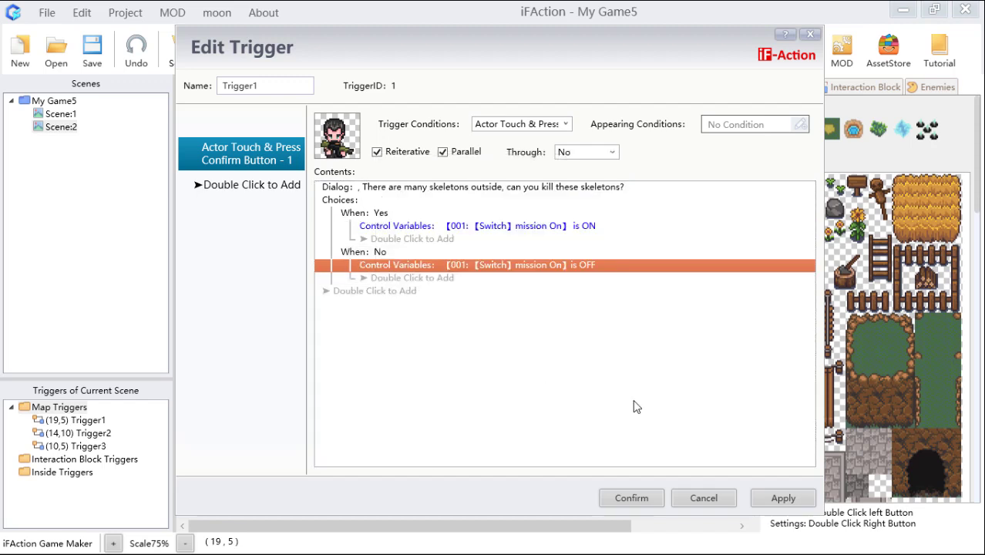
click(794, 499)
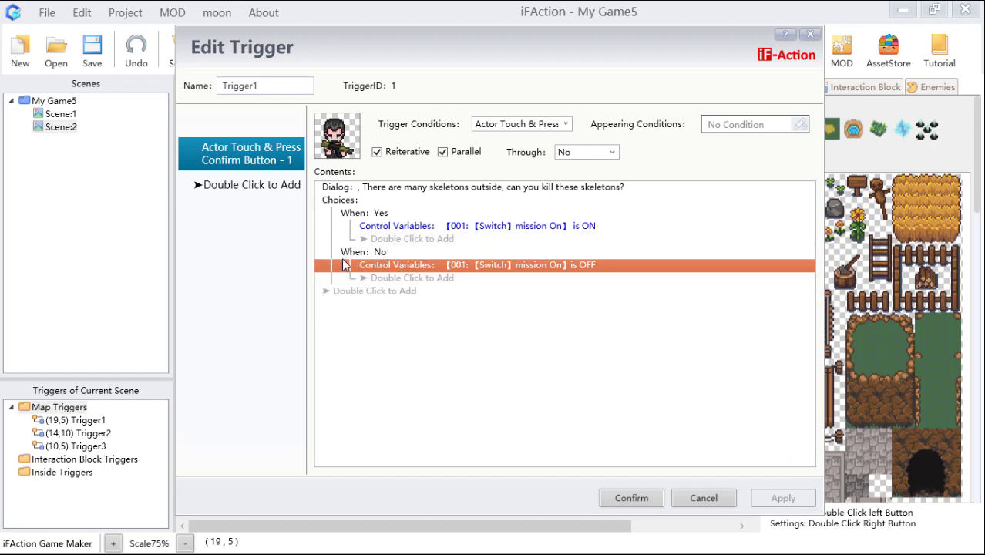
Add a second page to Trigger1 and start a Conditional Branch command on it with a new condition
double_click(261, 193)
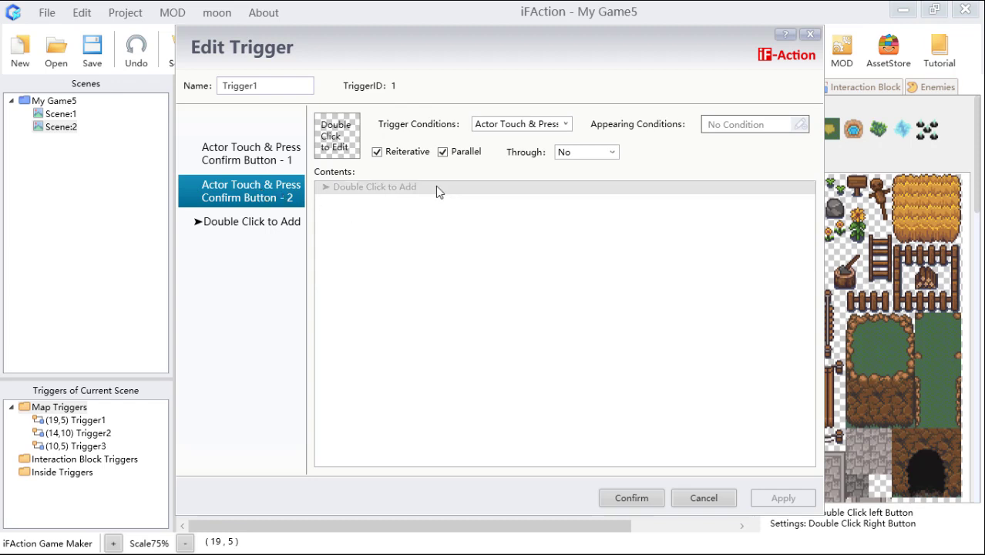
double_click(436, 187)
drag(619, 210, 363, 119)
click(539, 207)
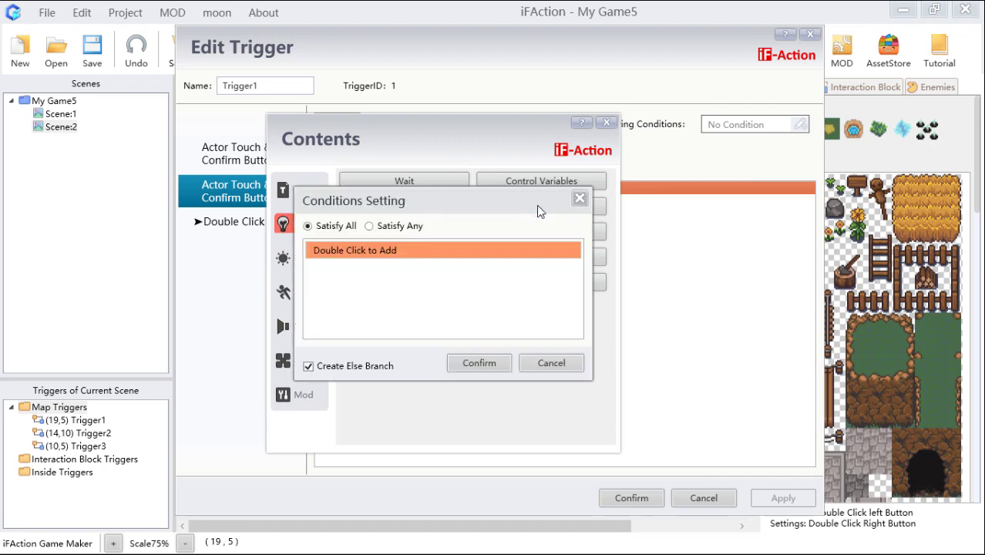
drag(509, 209, 556, 190)
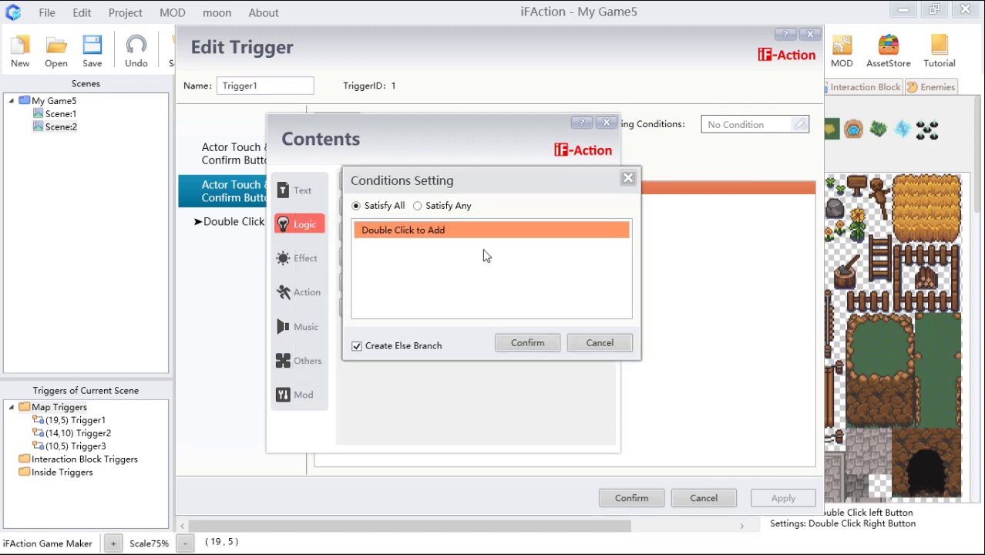
double_click(436, 231)
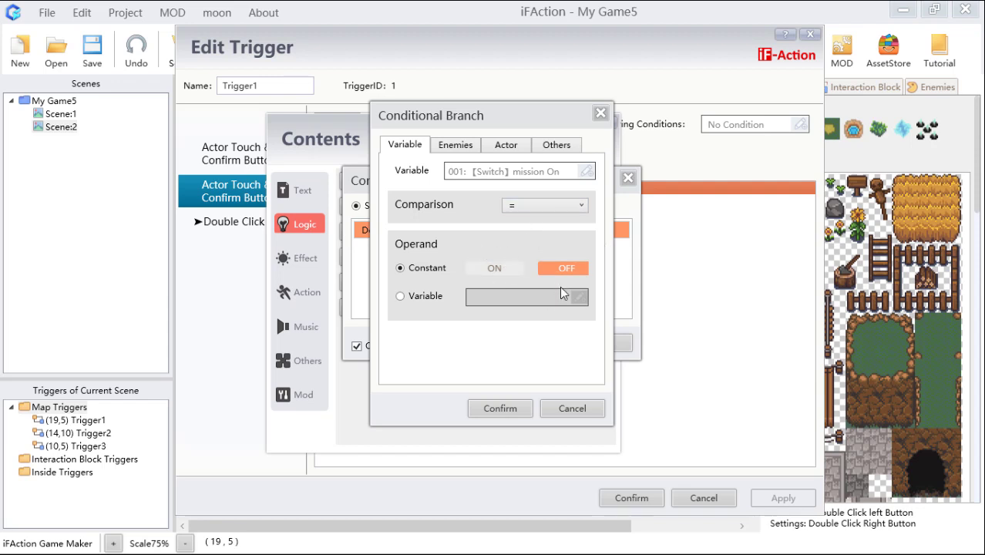
Create a second variable of type Number named "killed" and choose it for the condition
click(589, 172)
double_click(401, 190)
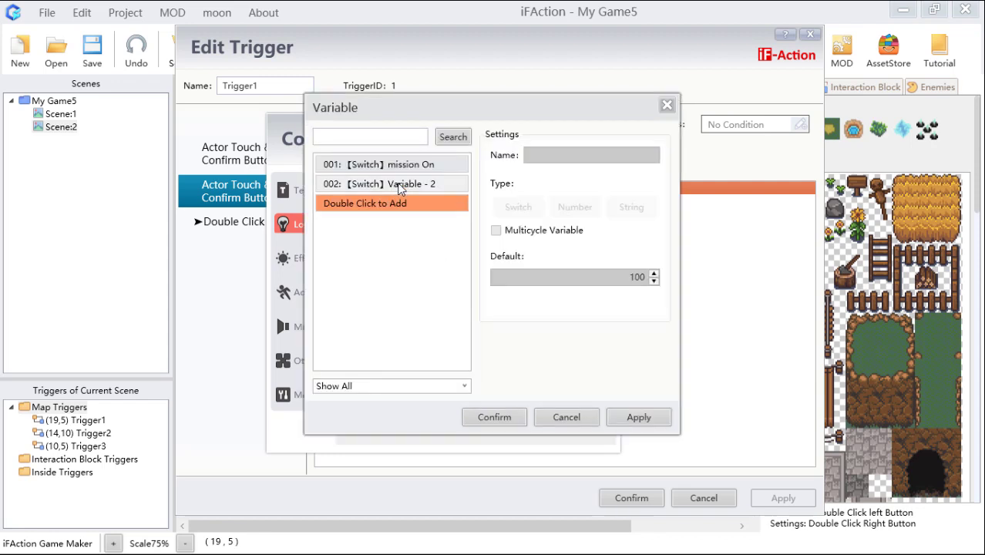
click(404, 185)
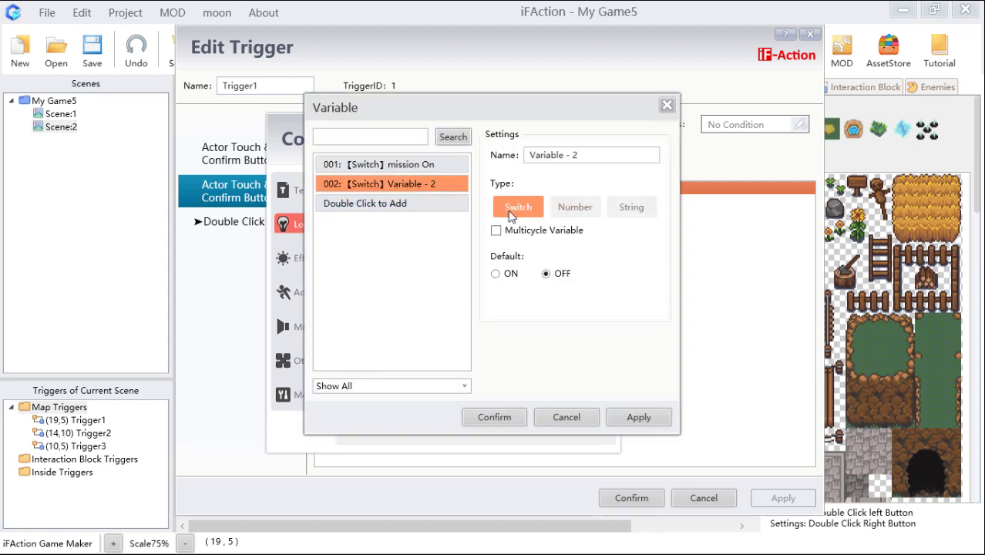
click(571, 214)
drag(588, 155, 509, 152)
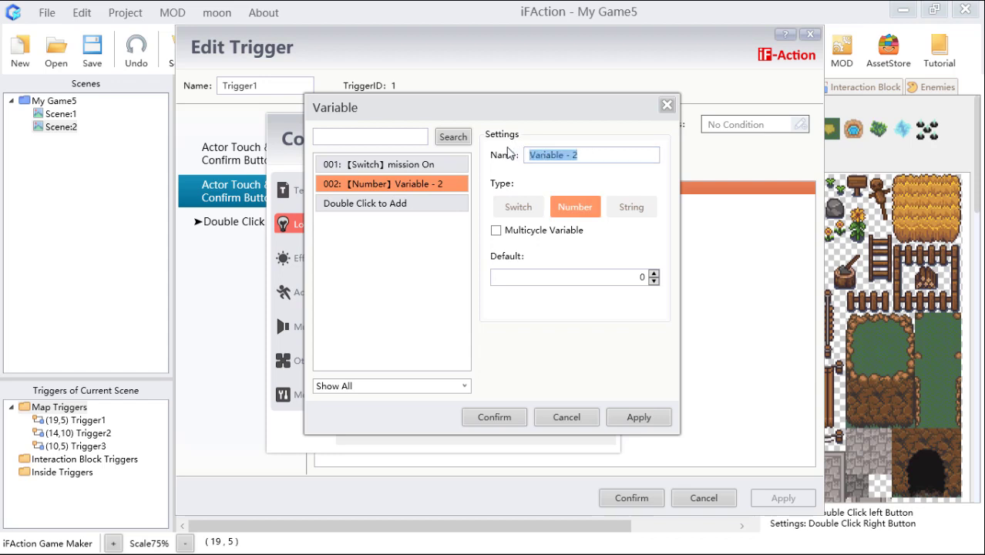
text(s)
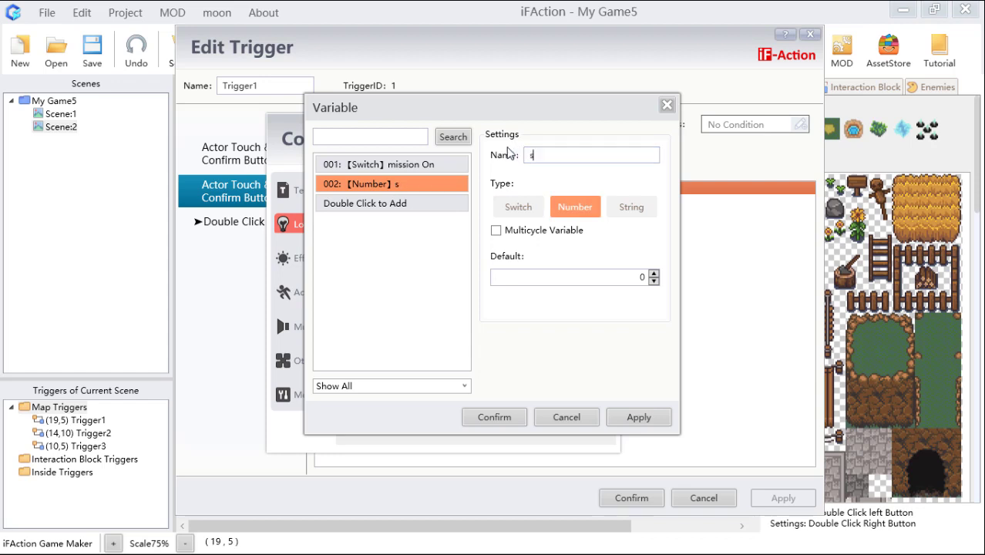
key(BackSpace)
text(killed)
click(505, 416)
Set the condition to killed >= 3 and insert the conditional branch with its Else branch
click(548, 205)
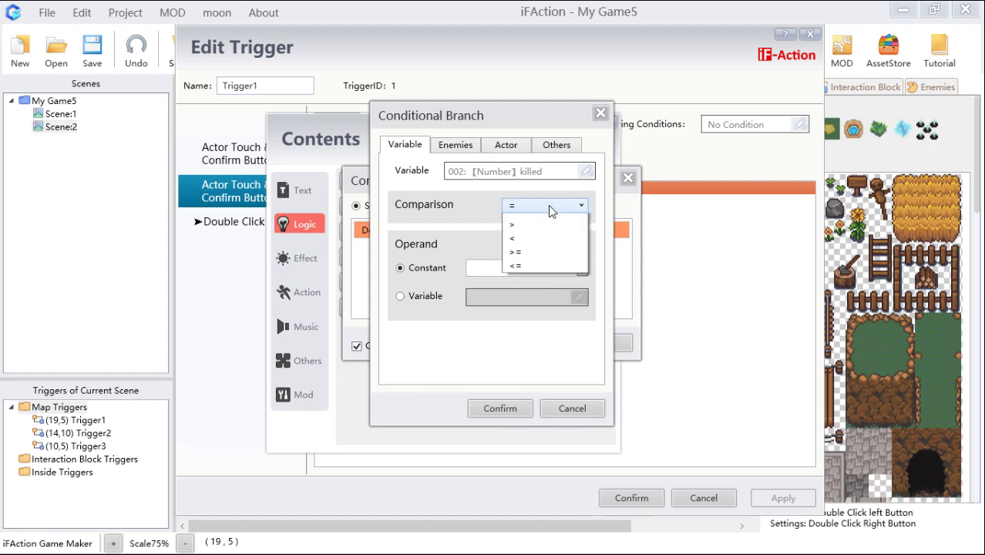
click(549, 253)
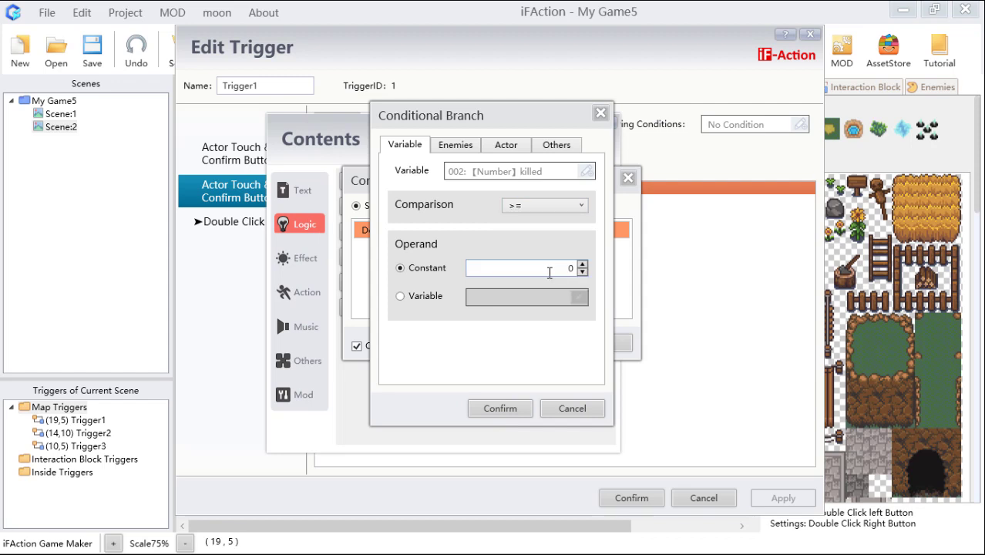
double_click(550, 272)
text(3)
click(502, 410)
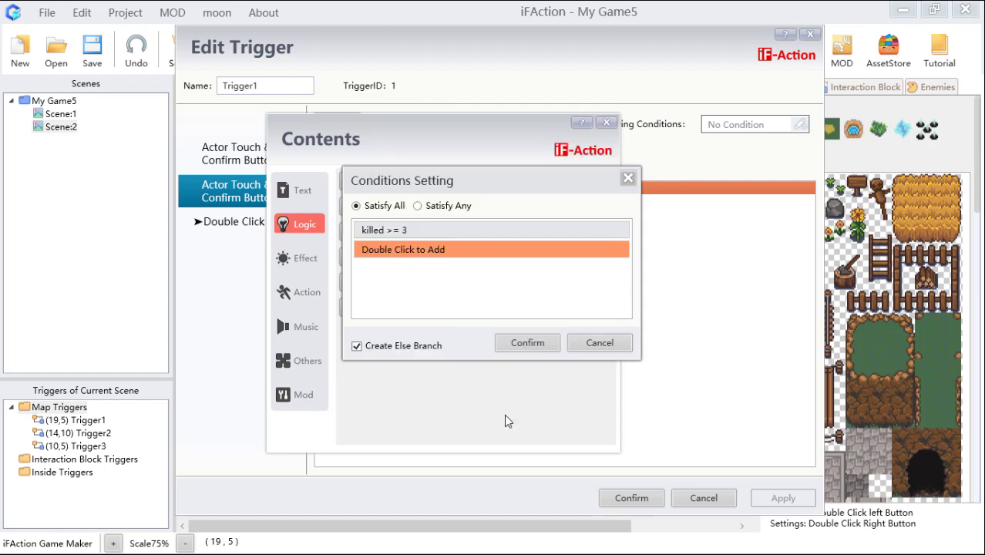
click(540, 343)
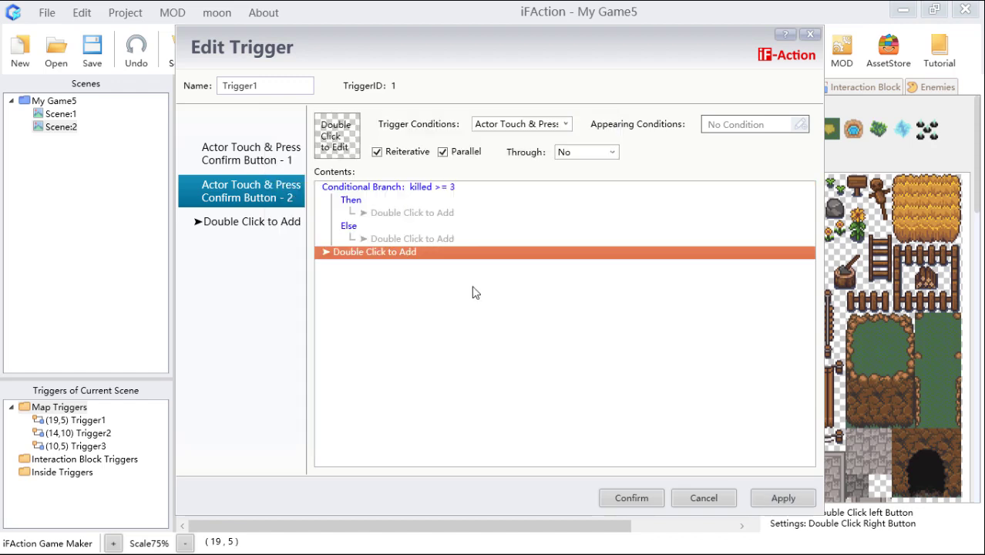
Add a Show Dialog command under Then with the text "mission completed!"
click(413, 214)
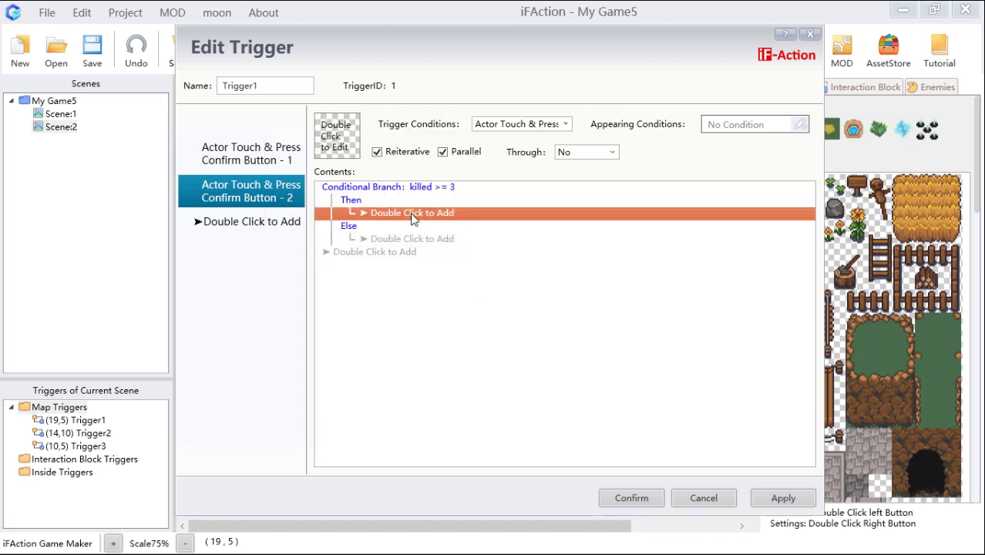
double_click(413, 214)
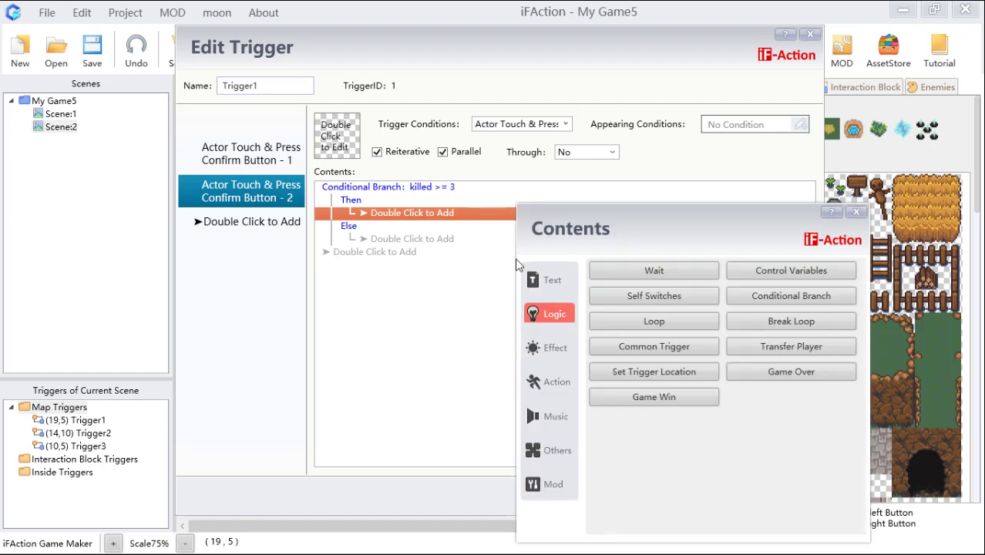
click(420, 206)
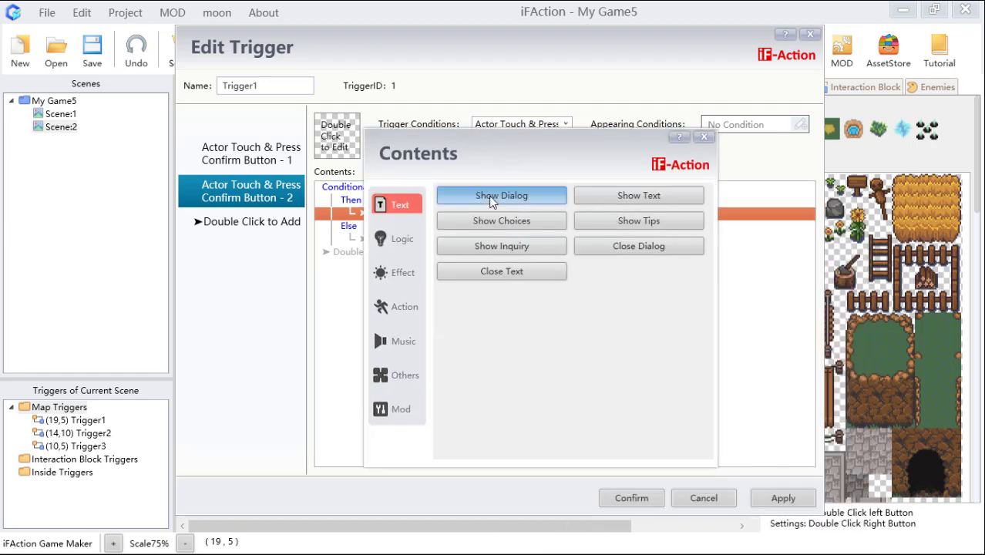
click(491, 200)
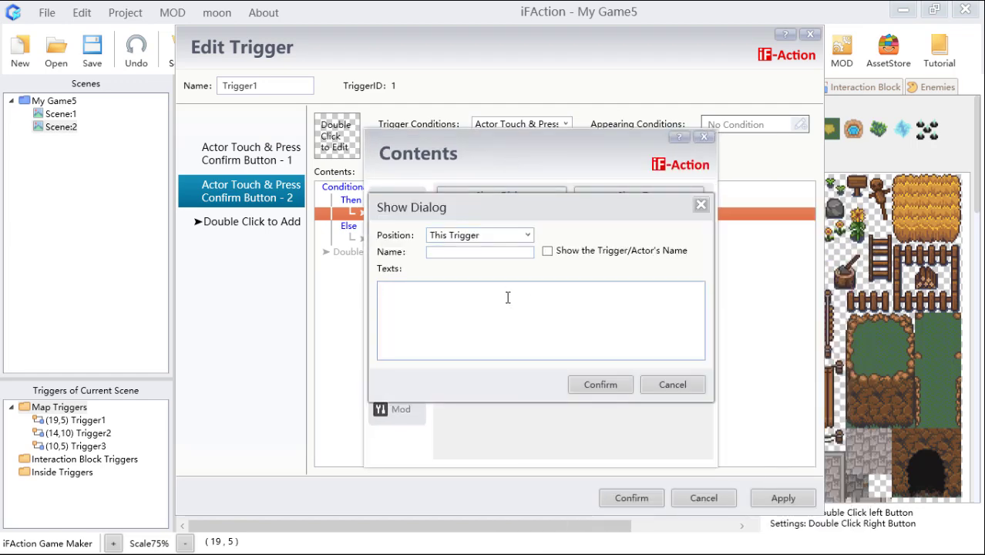
click(508, 298)
text(mission completed!)
click(600, 385)
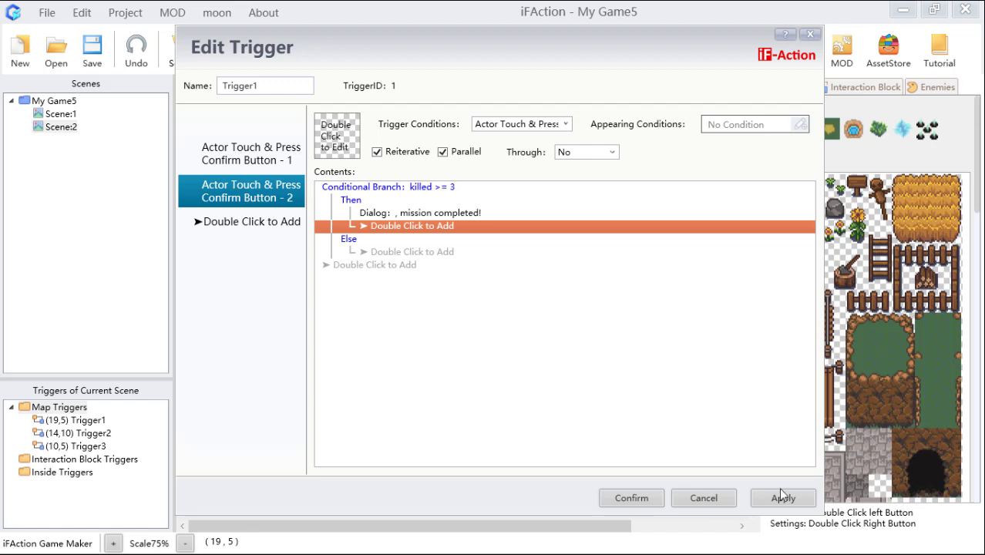
Add a Show Dialog command under Else with the text "\v[2]"
double_click(411, 254)
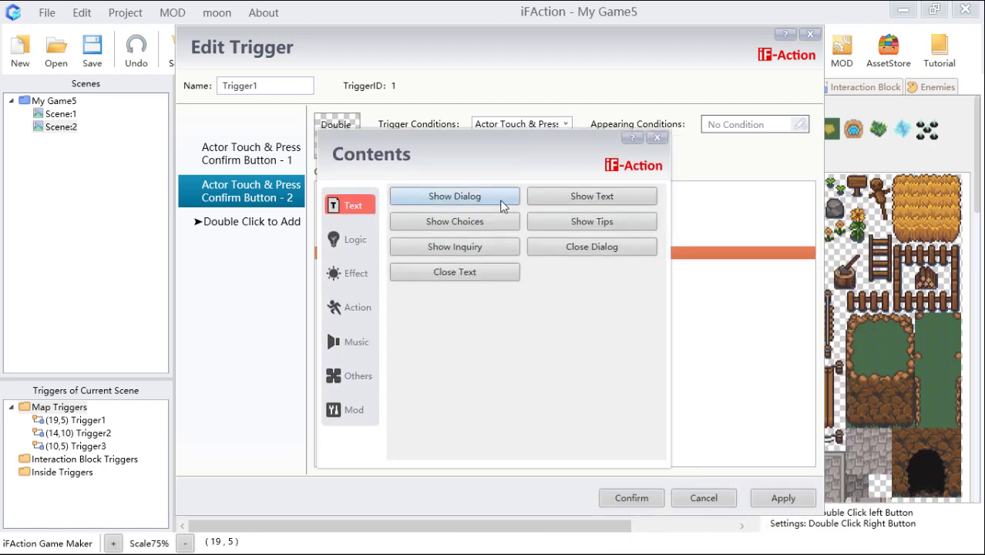
click(478, 197)
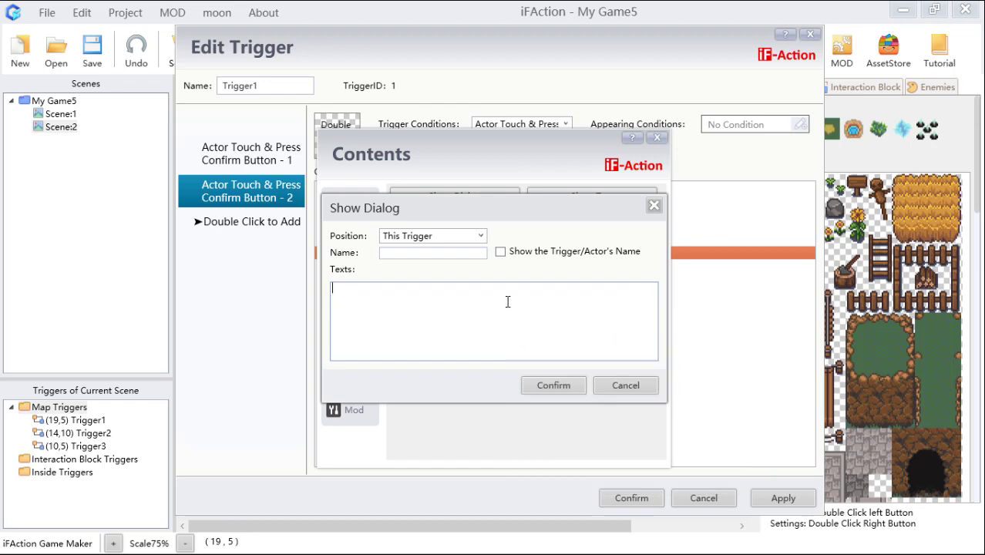
text(\V)
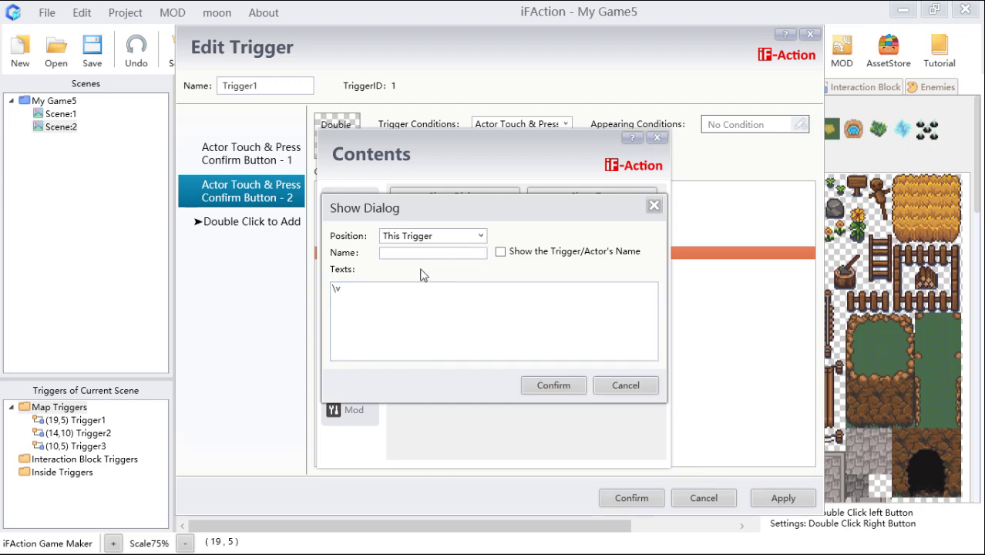
text([)
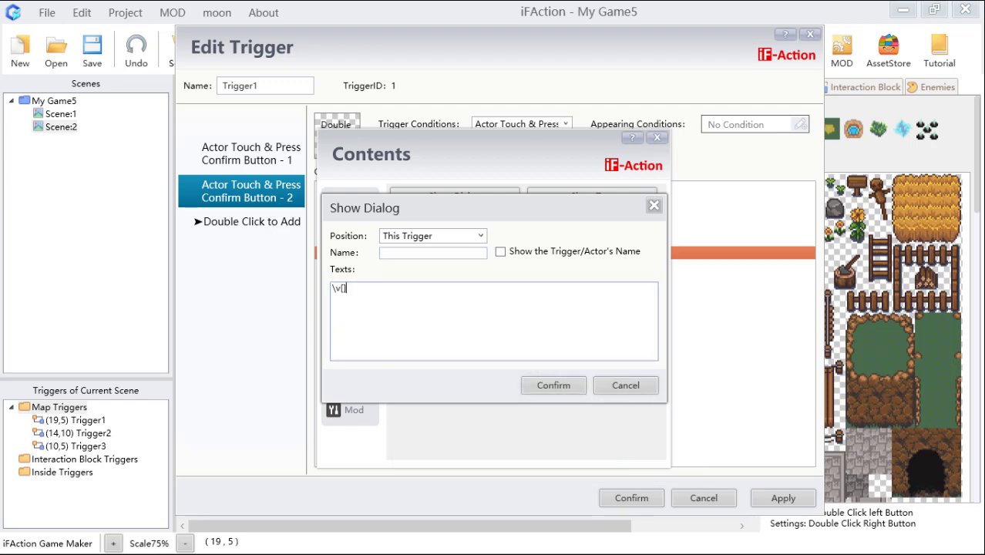
text(2)
click(564, 387)
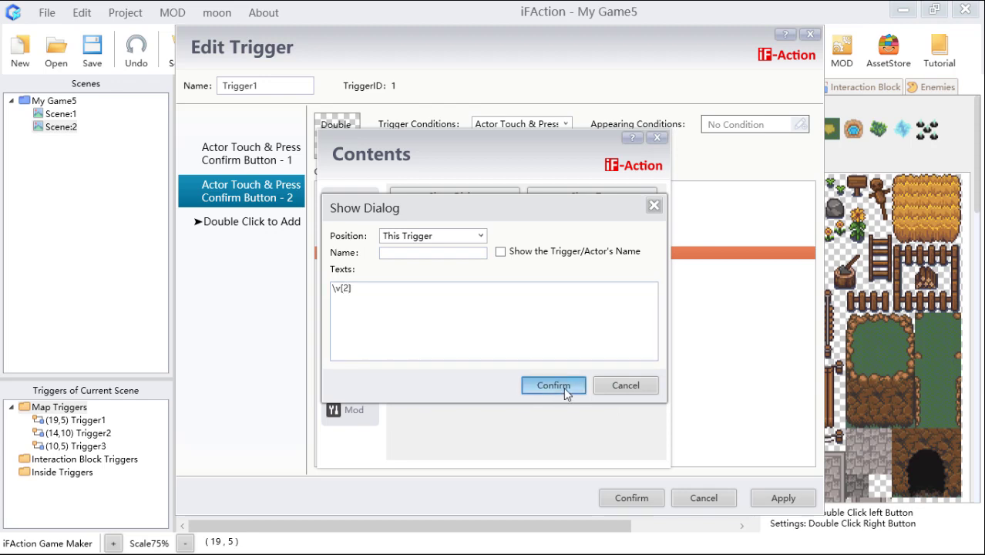
Check the ID of the killed variable in the variable list of a Control Variables command, and close without adding the command
double_click(447, 266)
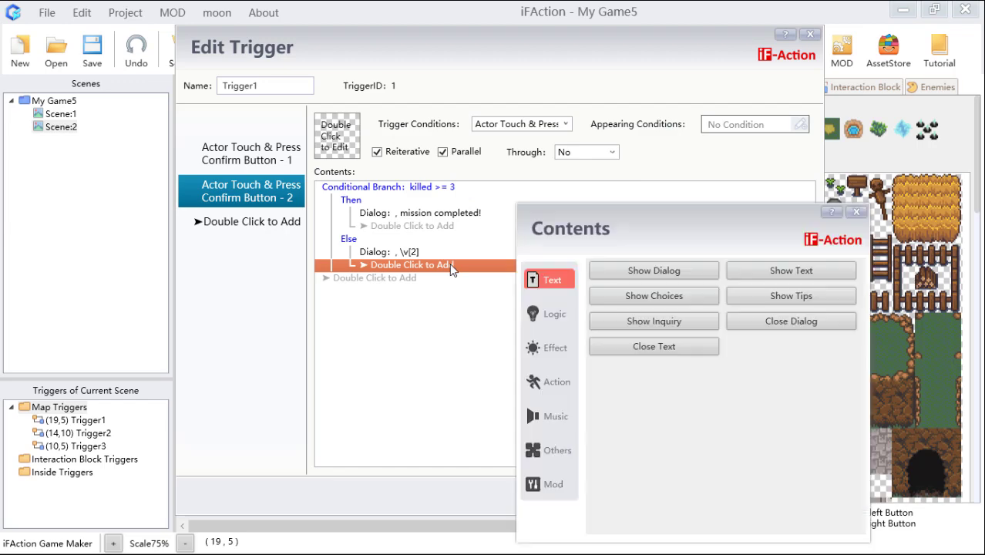
drag(677, 231, 455, 169)
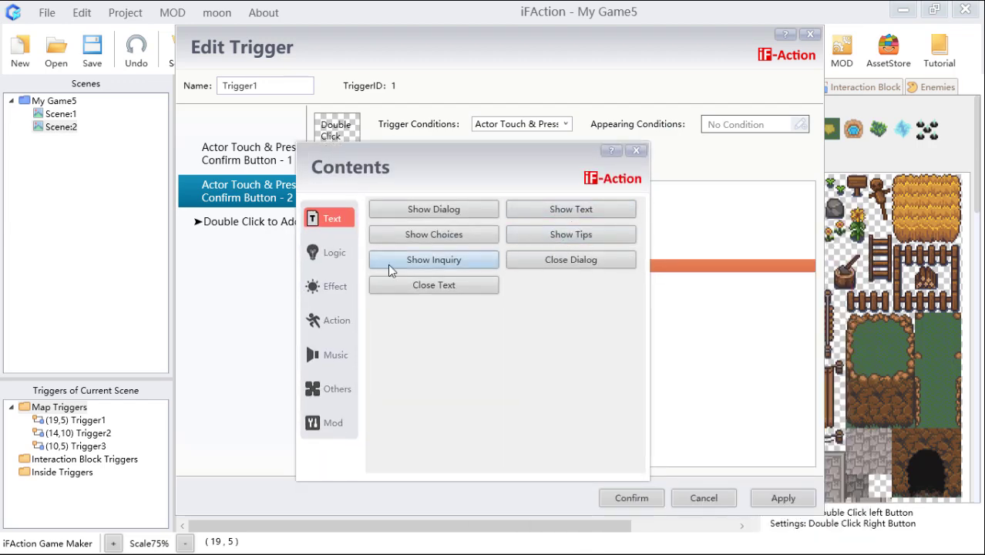
click(330, 252)
click(607, 210)
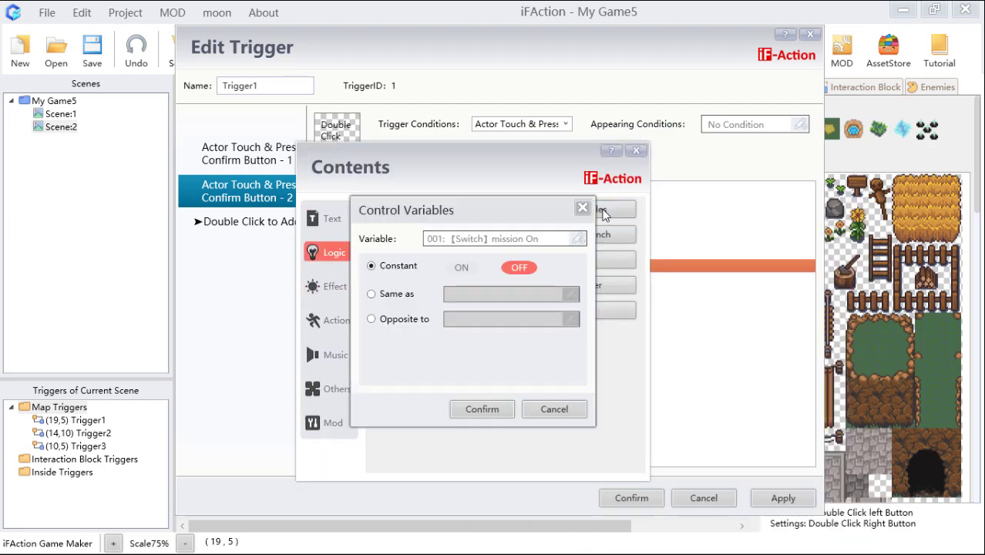
click(582, 236)
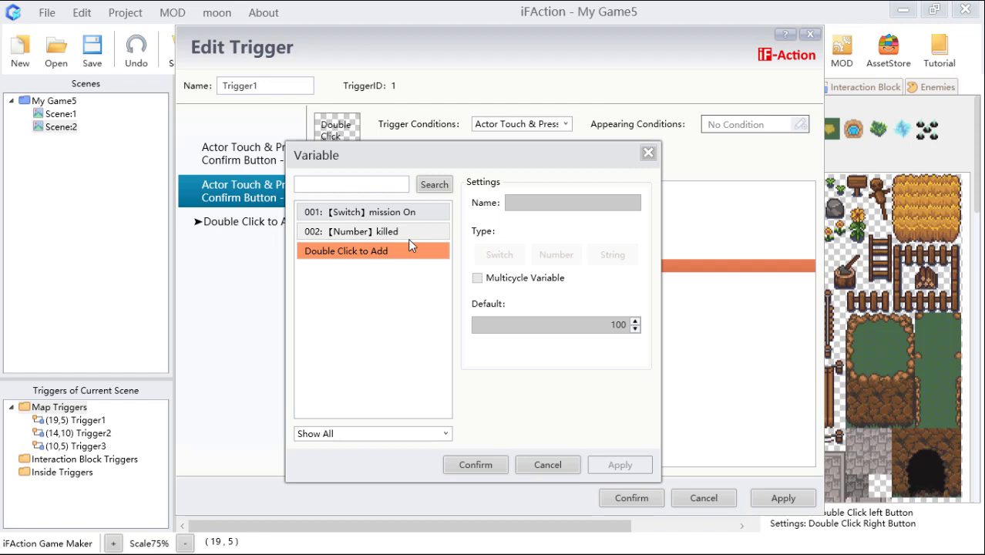
click(488, 470)
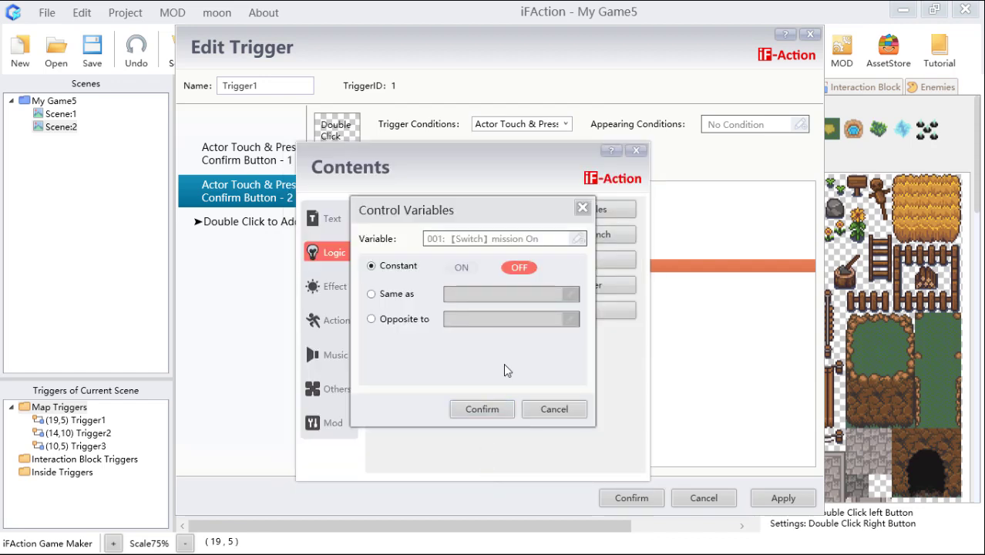
click(587, 206)
click(637, 150)
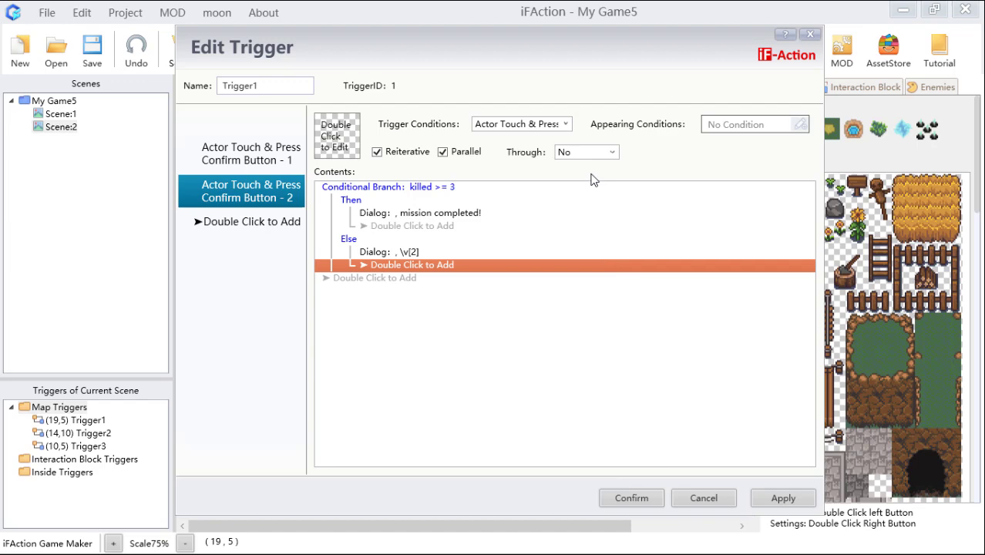
Change the dialog text under Else to "killed \v[2] skeletons" and apply the trigger changes
double_click(406, 258)
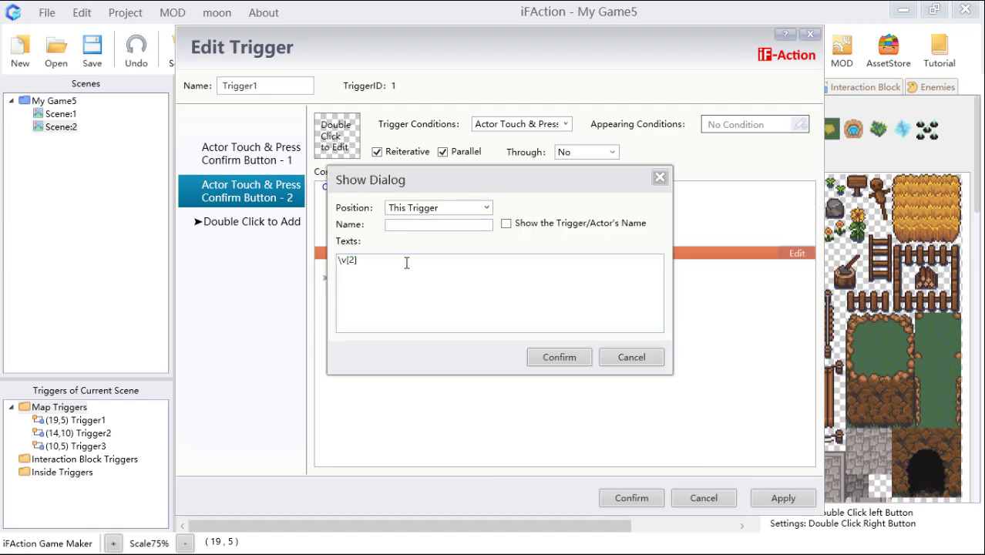
mouse_move(386, 265)
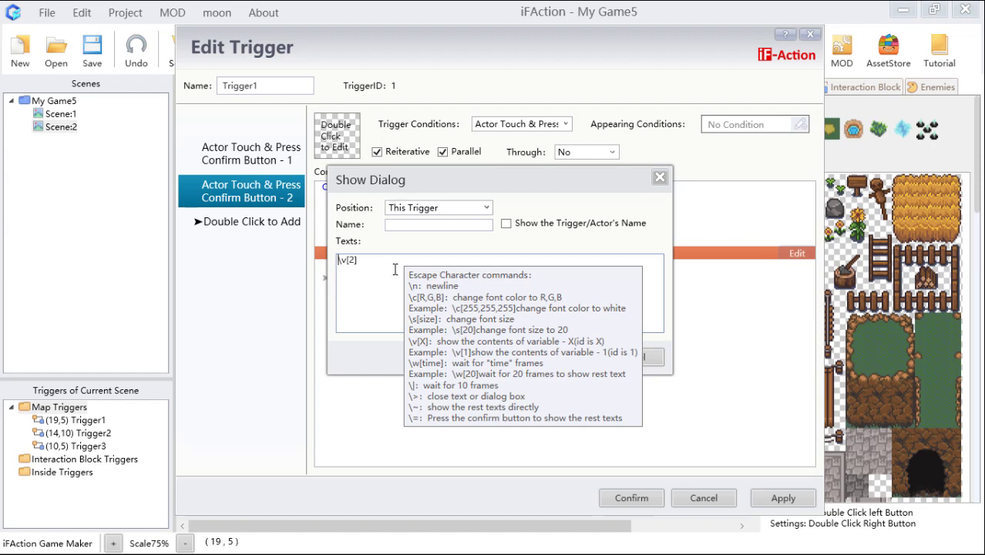
click(383, 269)
key(Left)
key(Left)
key(Left)
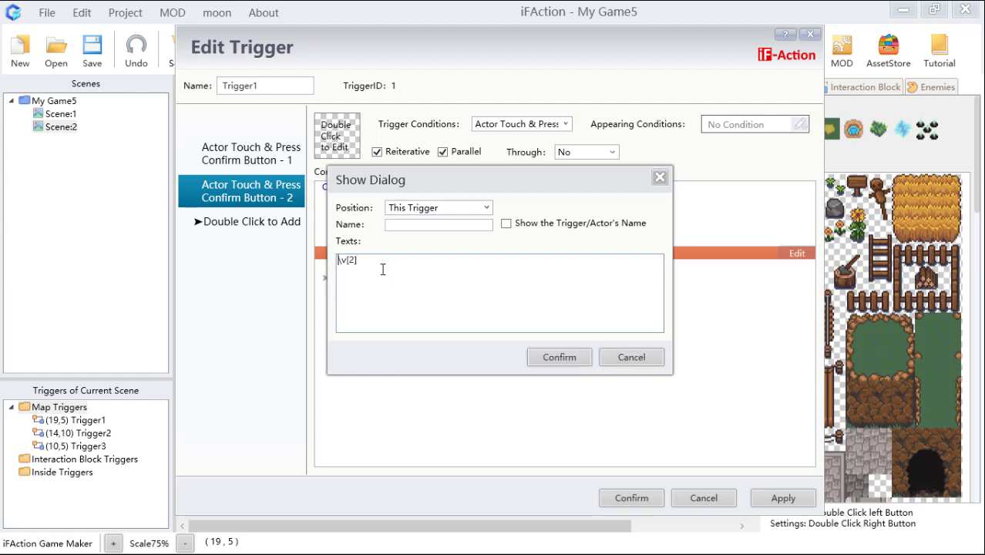
text(killed \v[2] skeletons)
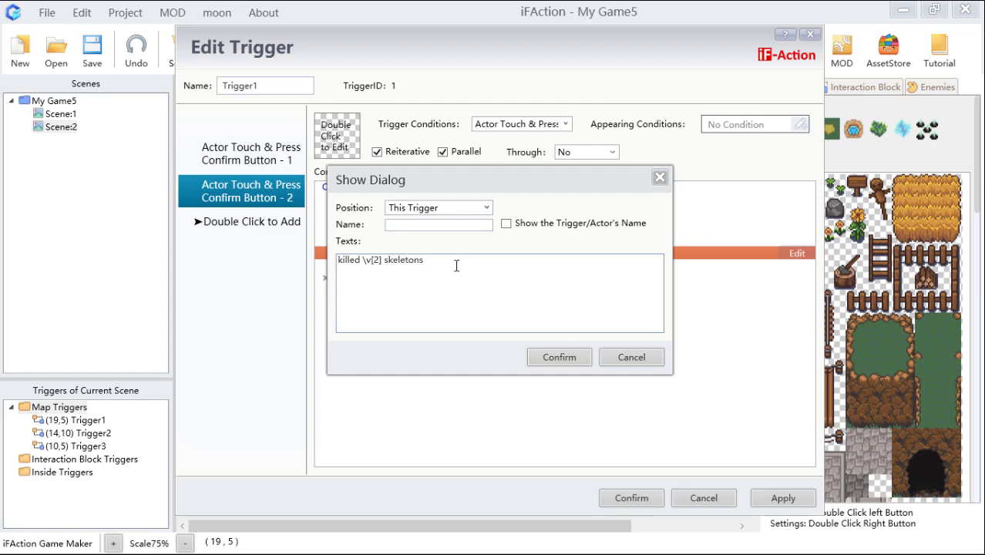
click(575, 359)
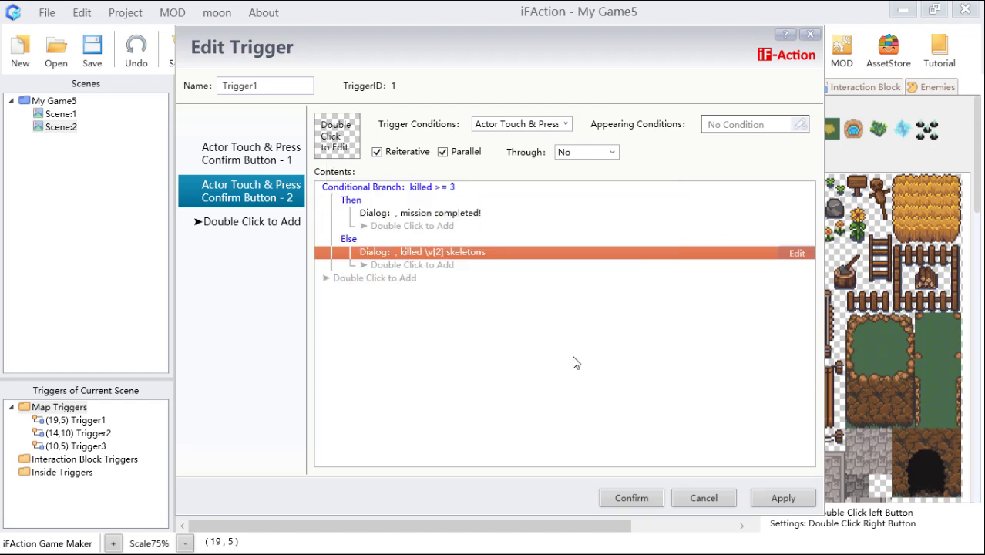
click(783, 498)
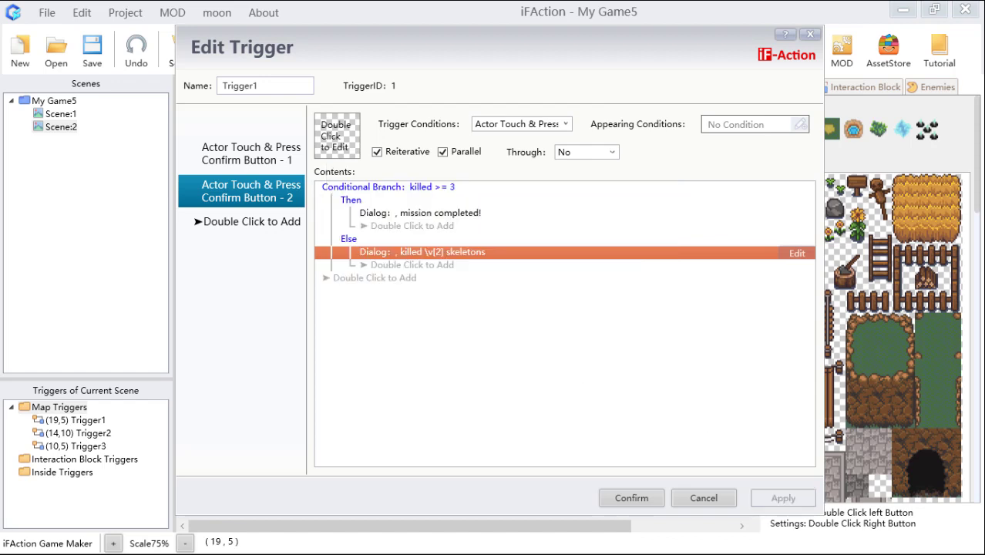
Reopen the dialog under Else and examine the escape character commands available for its text
double_click(449, 264)
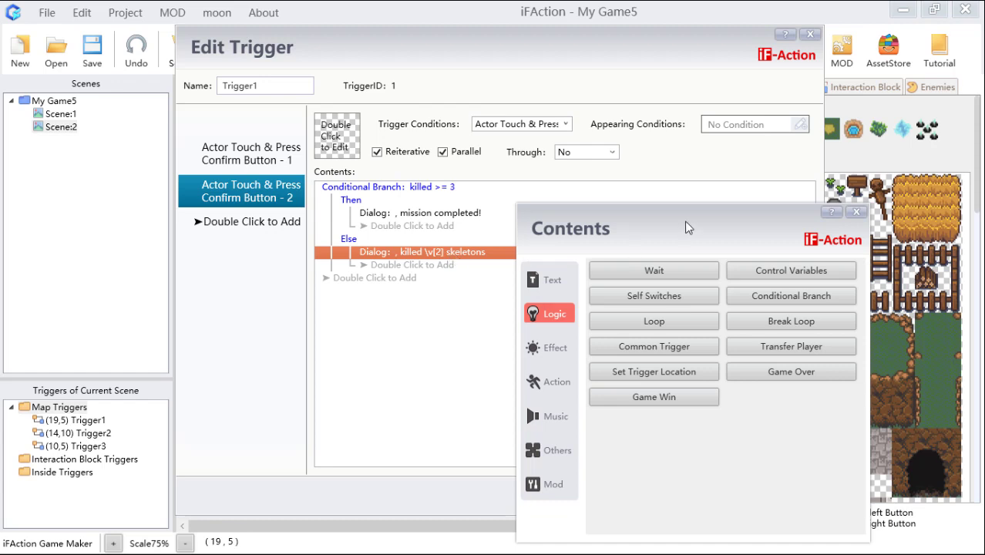
click(856, 212)
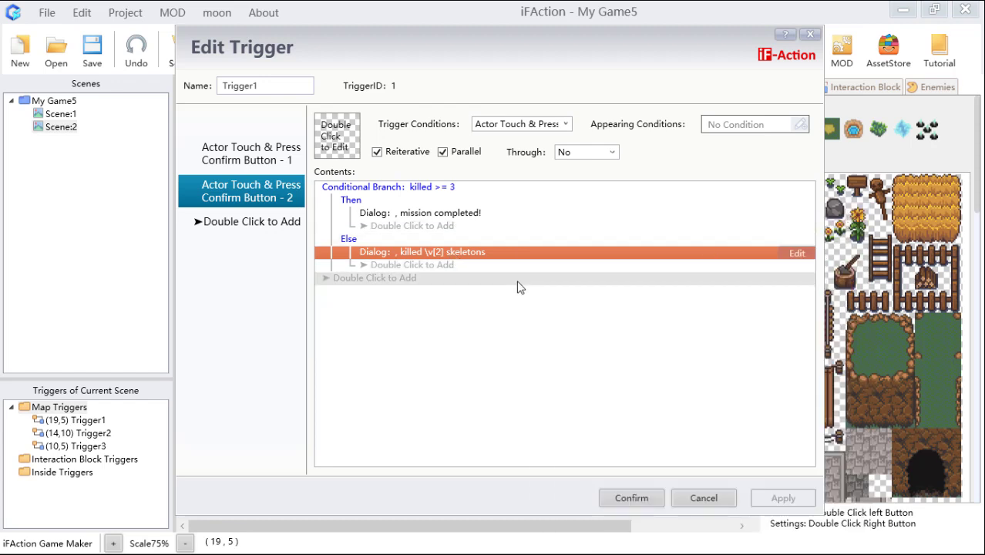
double_click(518, 252)
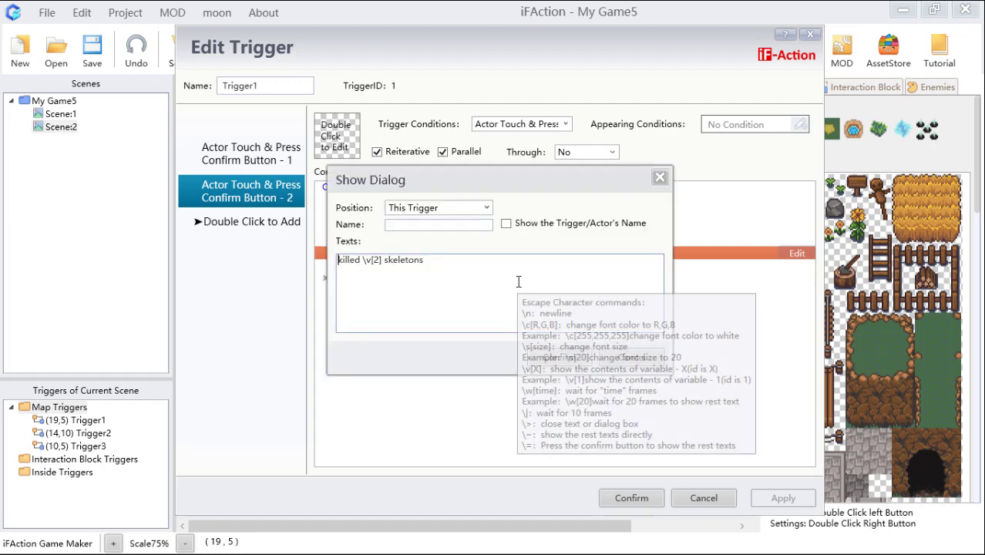
mouse_move(549, 185)
mouse_down()
mouse_move(575, 188)
mouse_move(555, 198)
mouse_up()
mouse_move(485, 302)
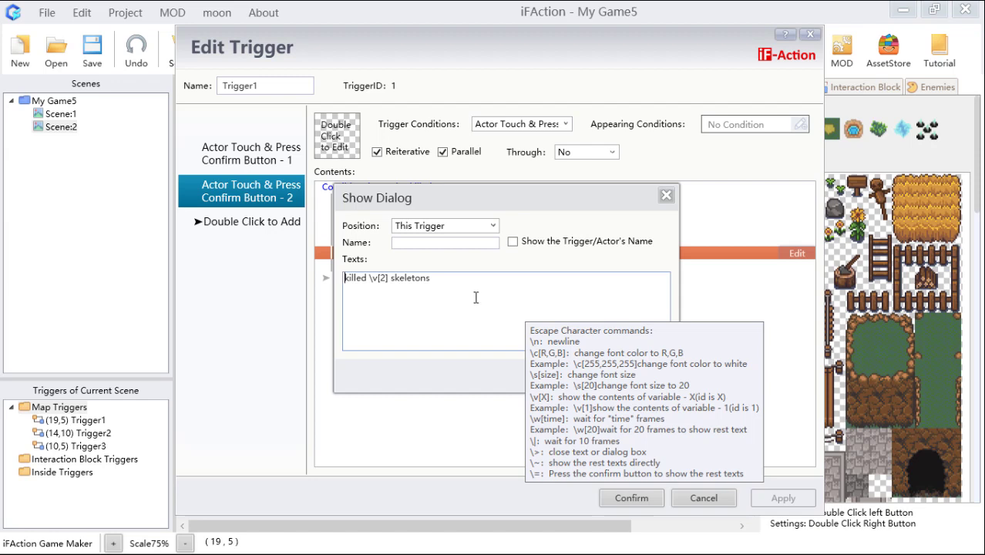
click(574, 376)
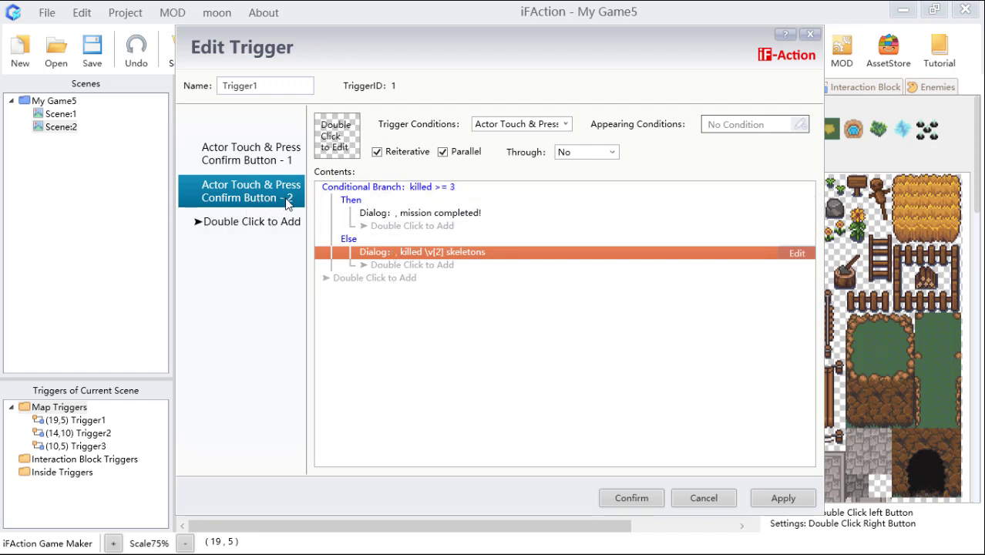
Set the second page's appearing condition to the switch mission On = ON
click(800, 125)
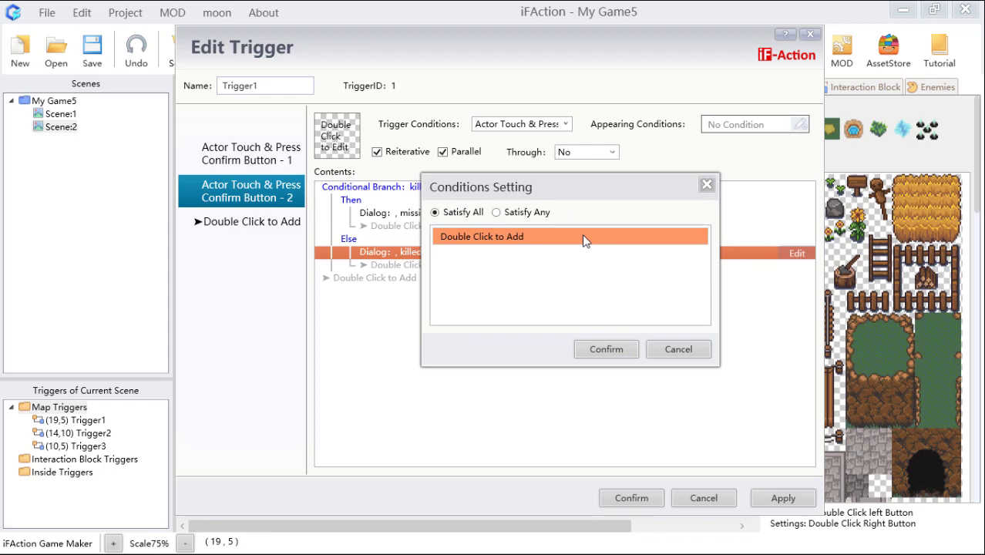
double_click(582, 234)
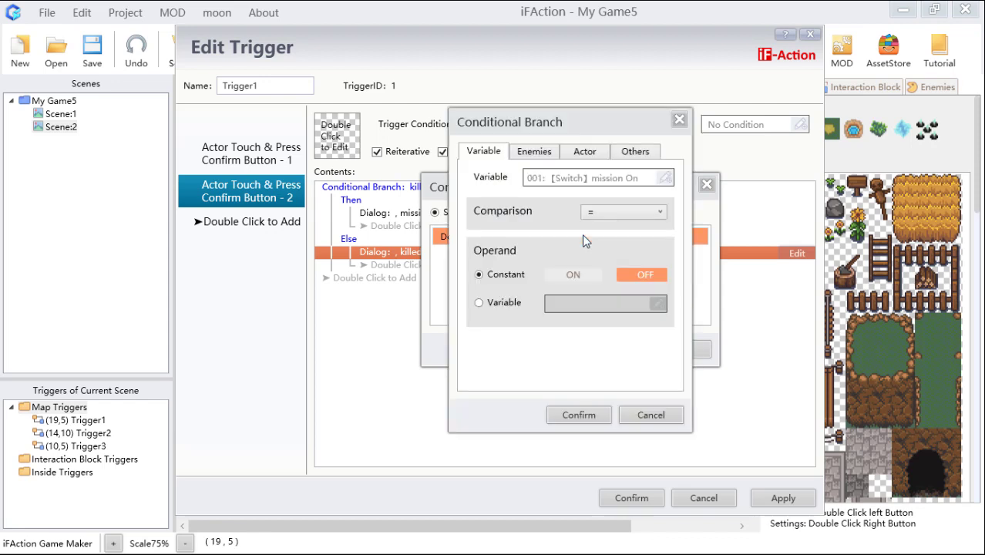
click(663, 176)
click(500, 171)
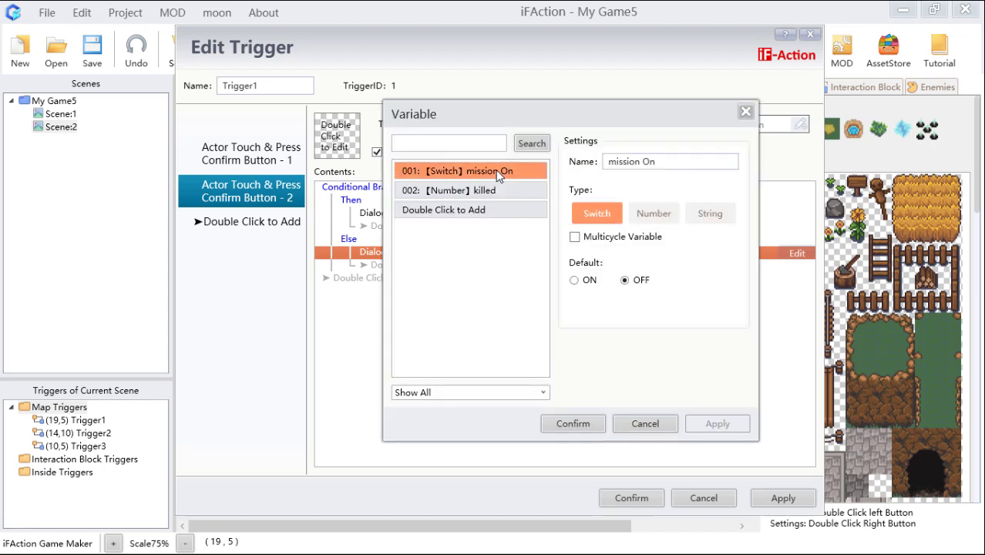
click(573, 424)
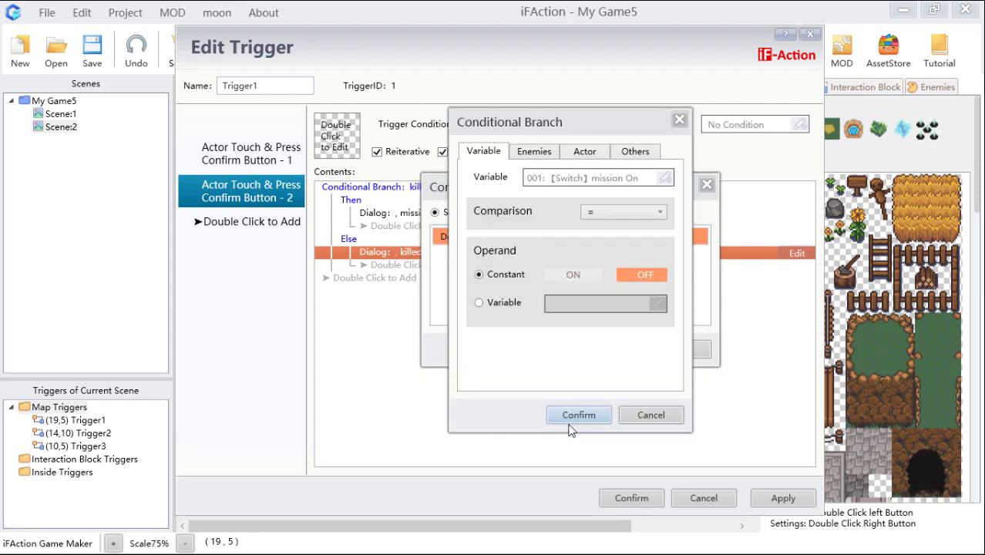
click(583, 274)
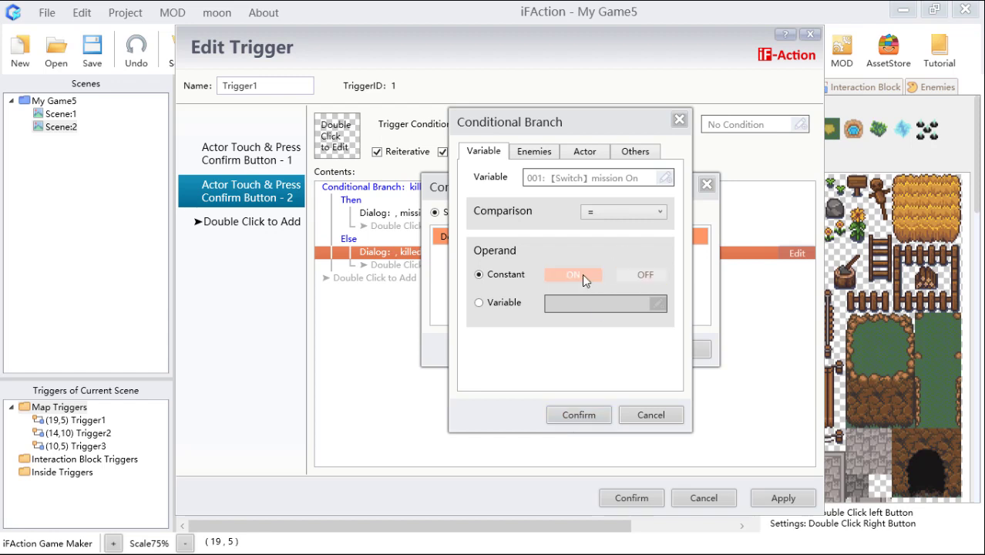
click(579, 416)
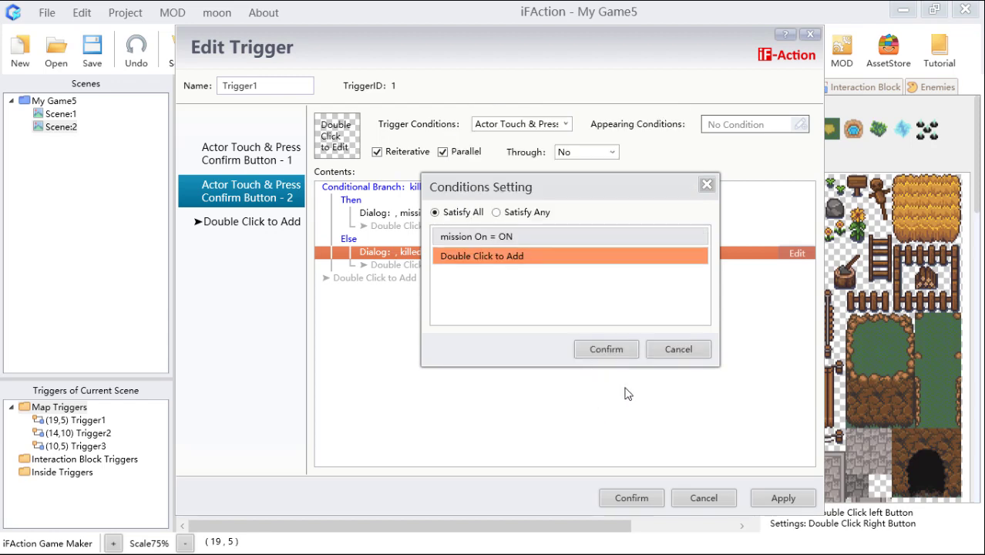
click(606, 349)
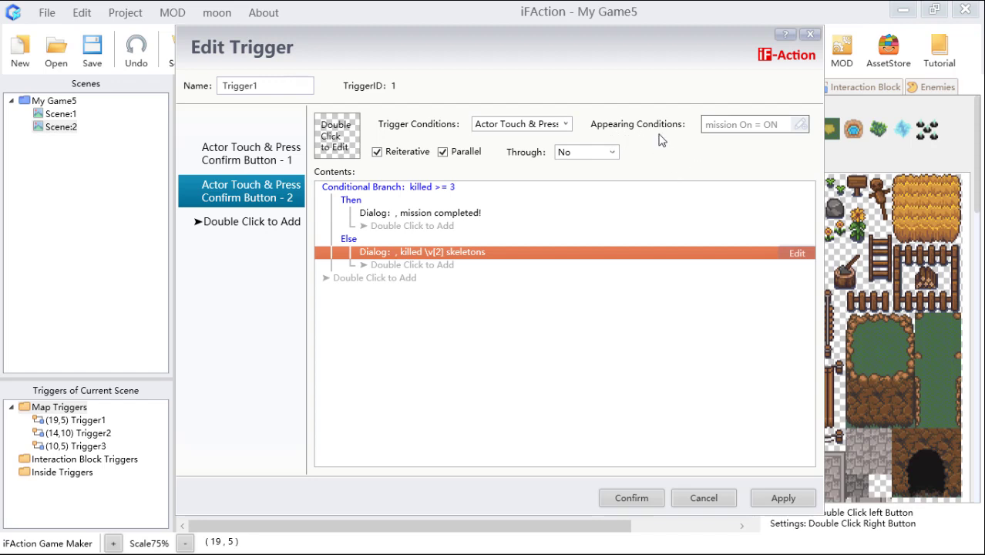
Review the contents of both Trigger1 pages and confirm the trigger's edits
click(303, 157)
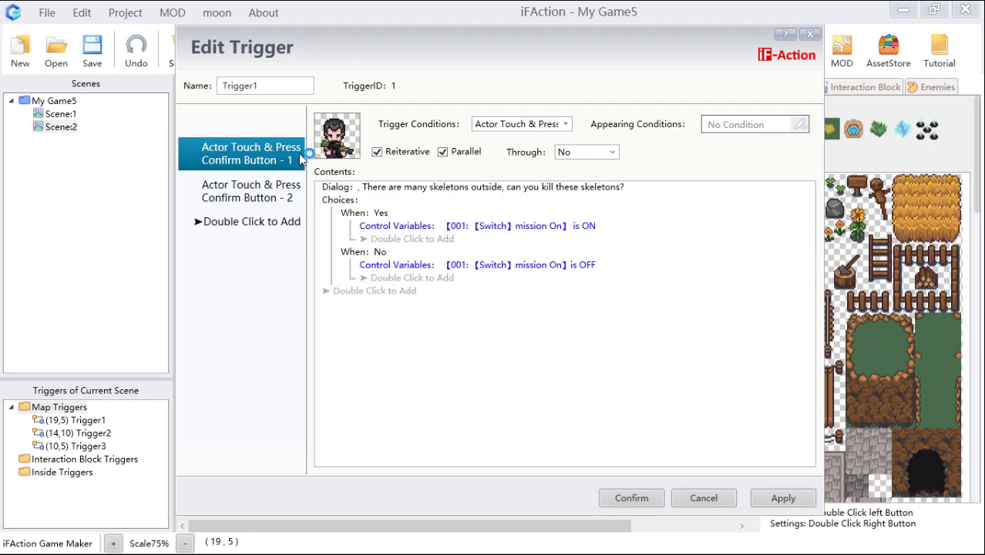
click(286, 193)
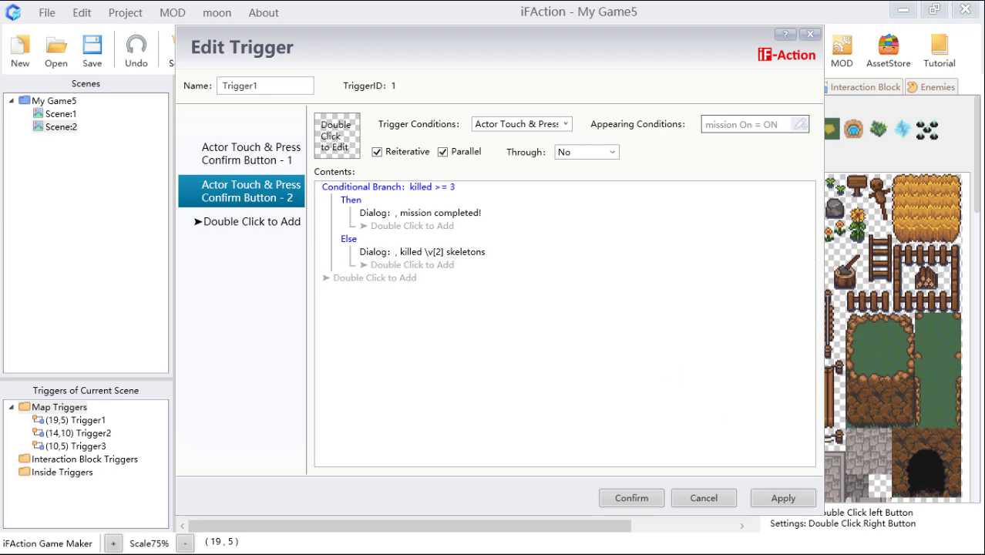
click(631, 498)
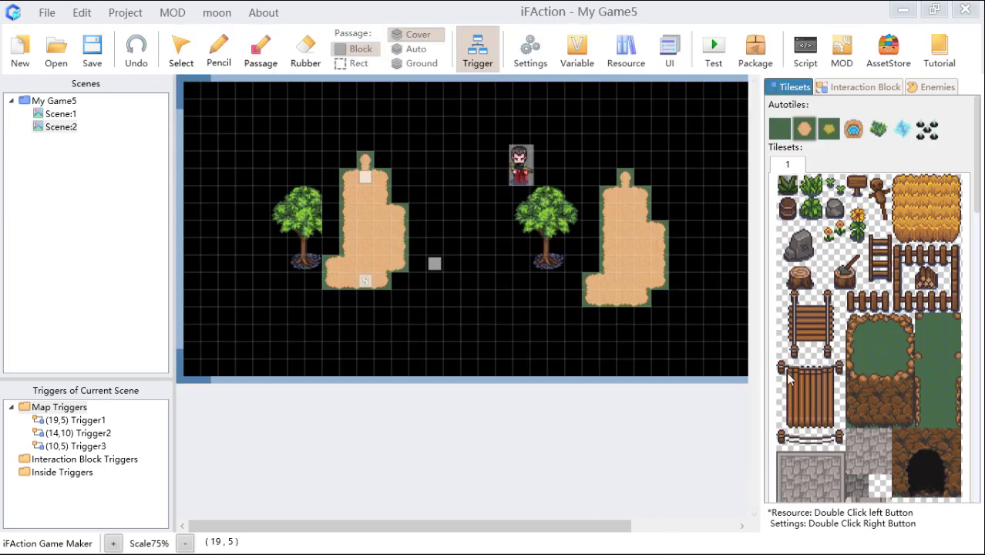
Place five Skeleton enemies on the scene map with the Pencil, three near the first dirt path and two above the second
click(930, 88)
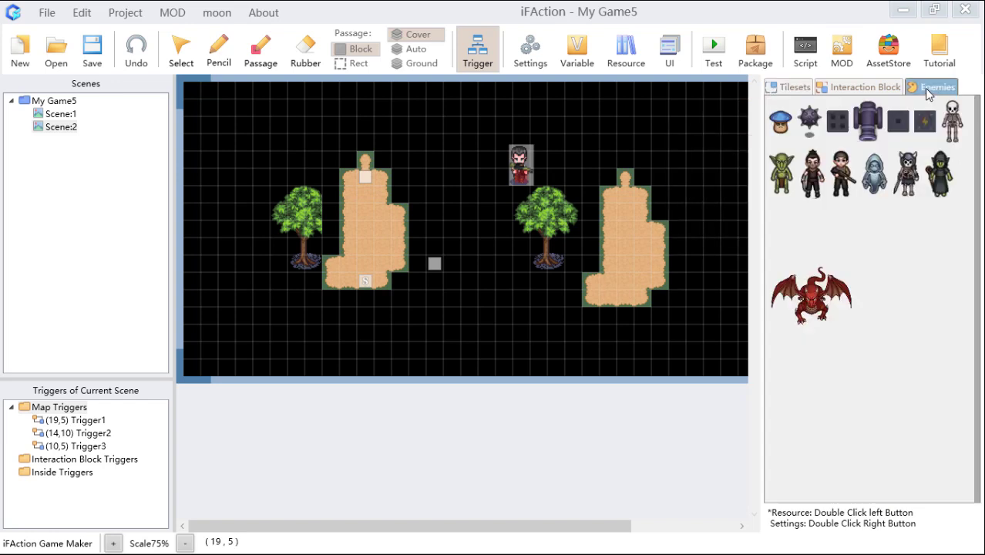
click(953, 121)
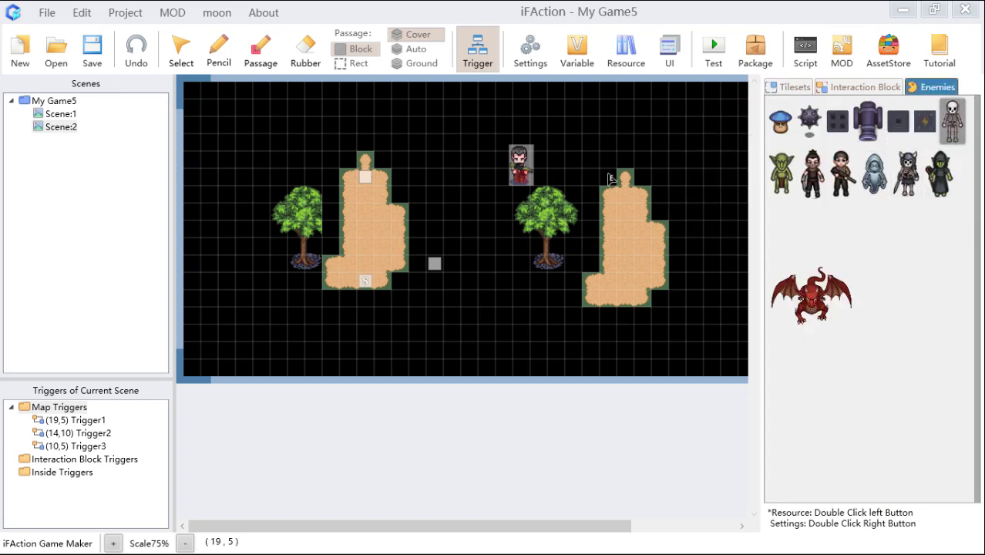
click(219, 46)
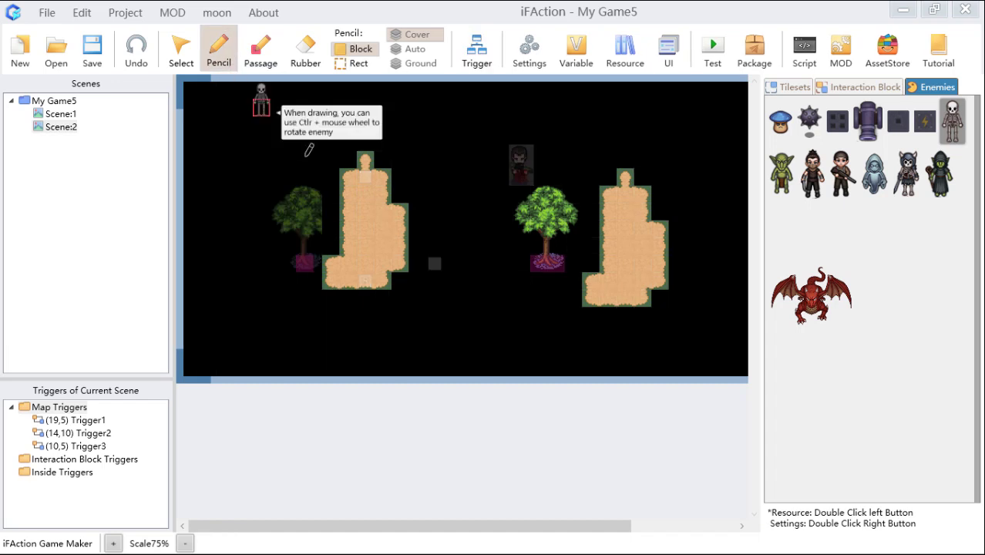
click(419, 223)
click(488, 223)
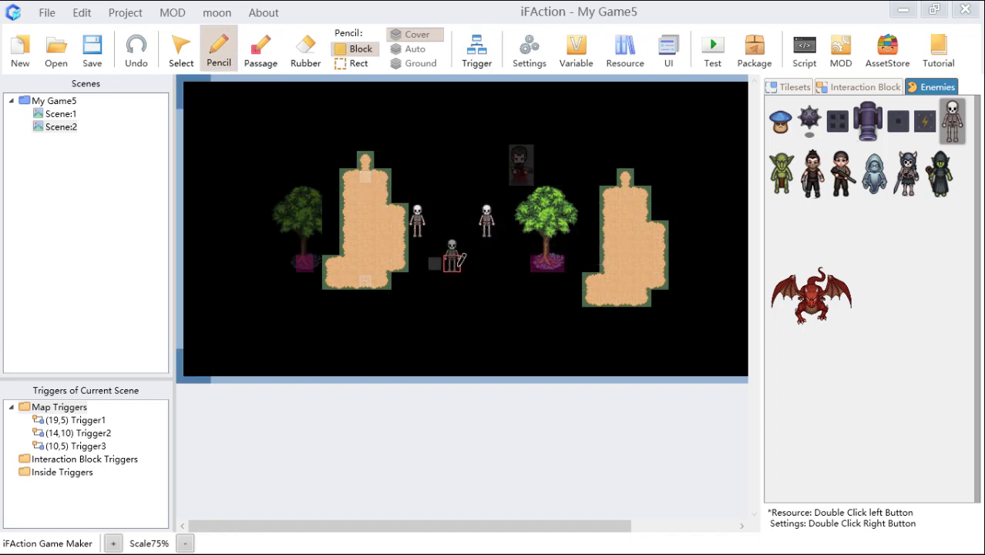
click(436, 171)
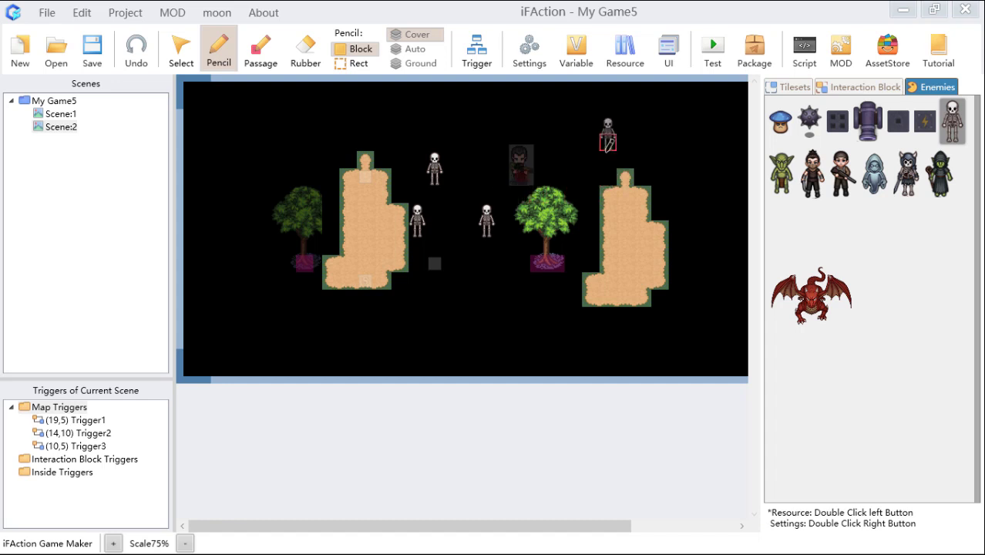
click(591, 158)
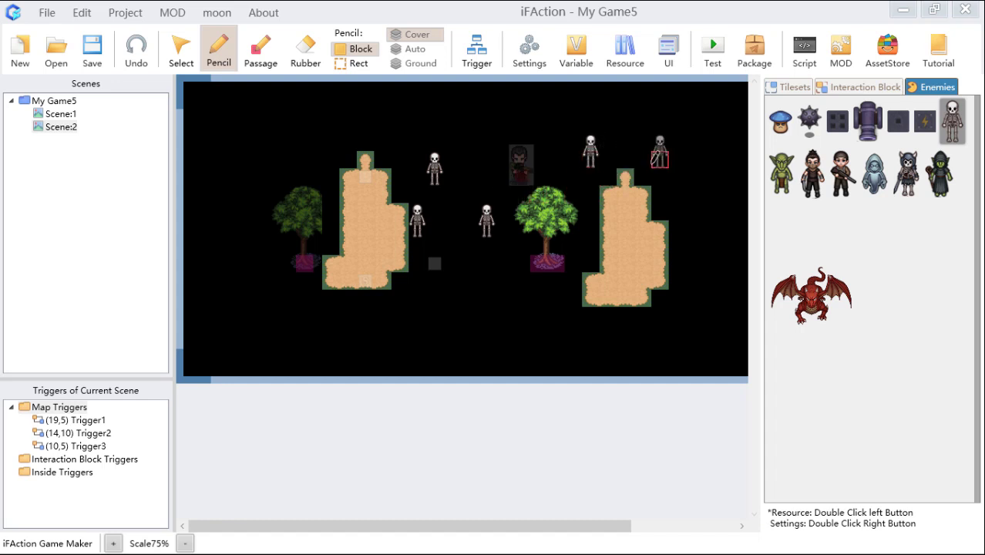
click(660, 158)
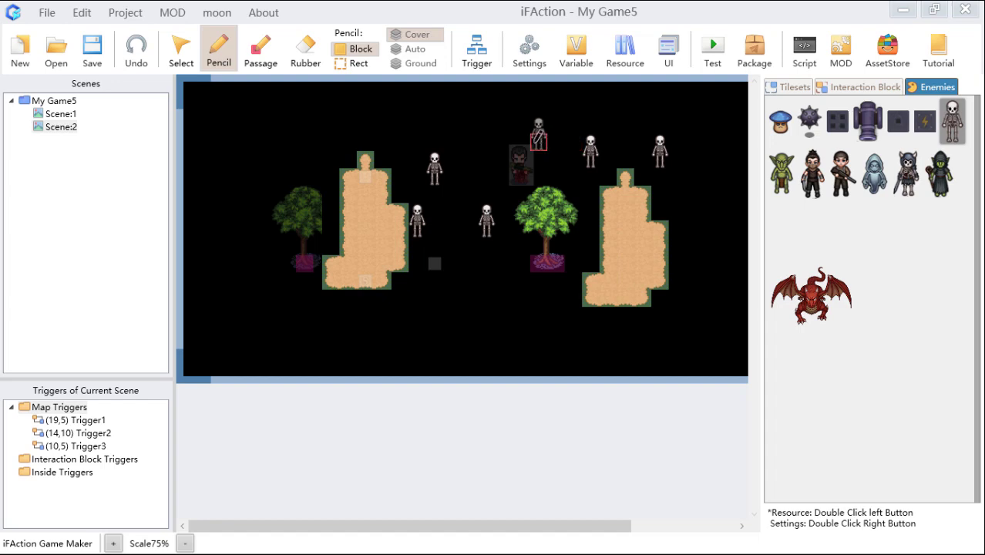
Open the Skeleton enemy's settings and check which triggers are available for Execute after Death
click(537, 58)
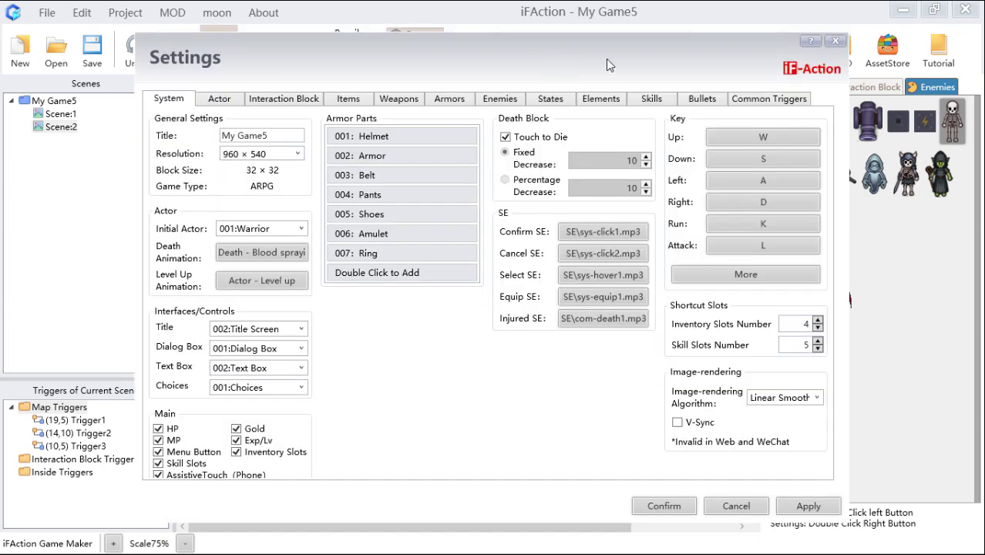
drag(606, 58, 584, 47)
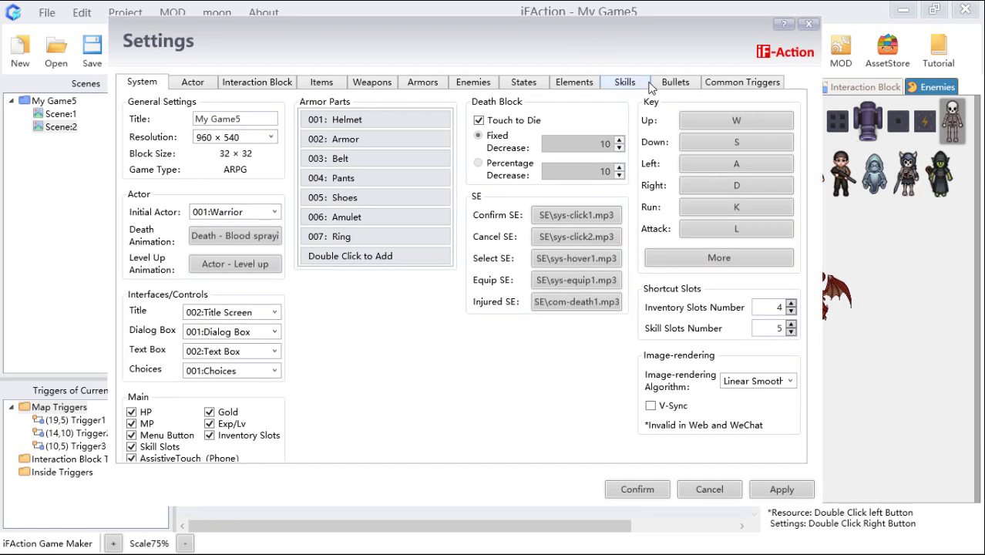
click(483, 87)
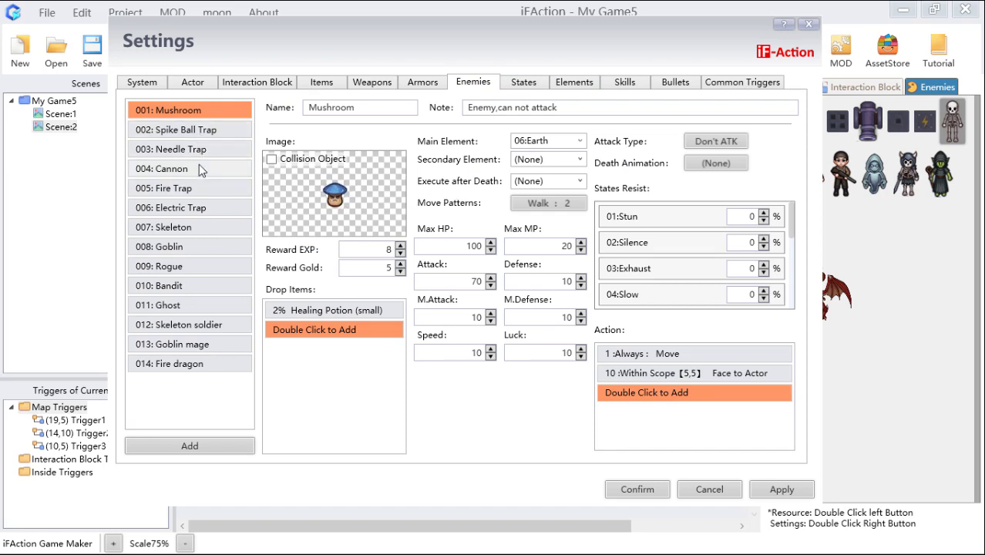
click(196, 228)
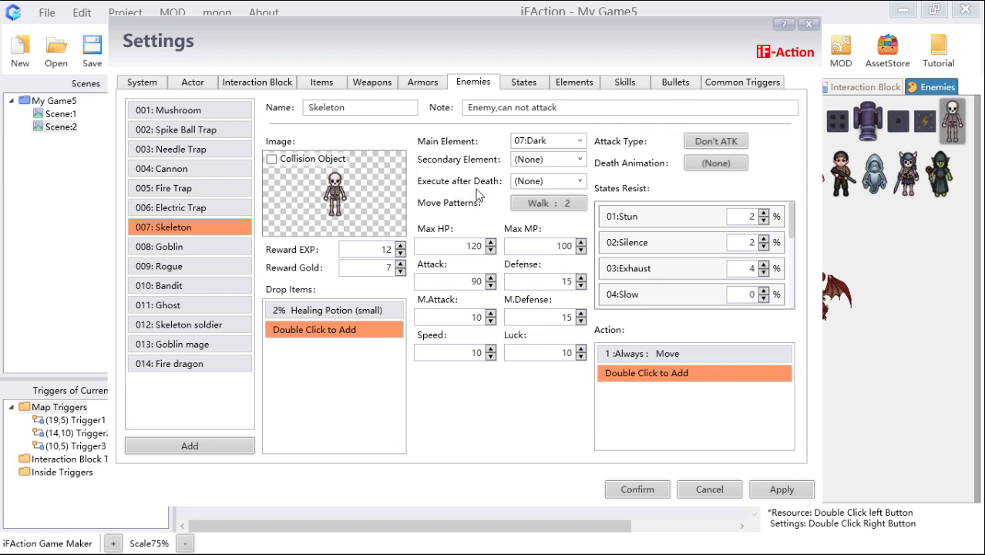
click(579, 182)
click(579, 184)
Add a new common trigger in the project settings and name it "skeleton death"
click(774, 83)
click(235, 450)
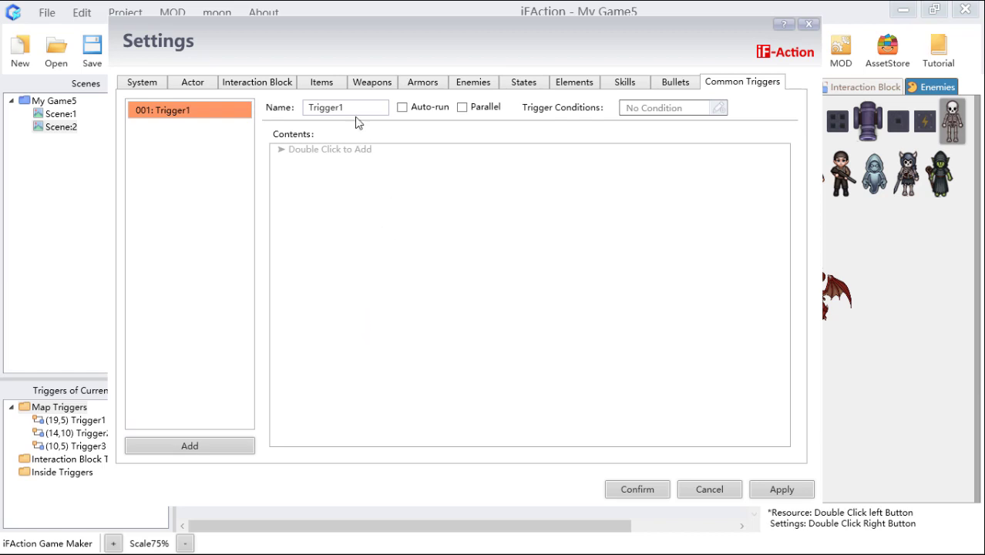
drag(378, 108, 267, 109)
text(skelety)
key(BackSpace)
text(on dea)
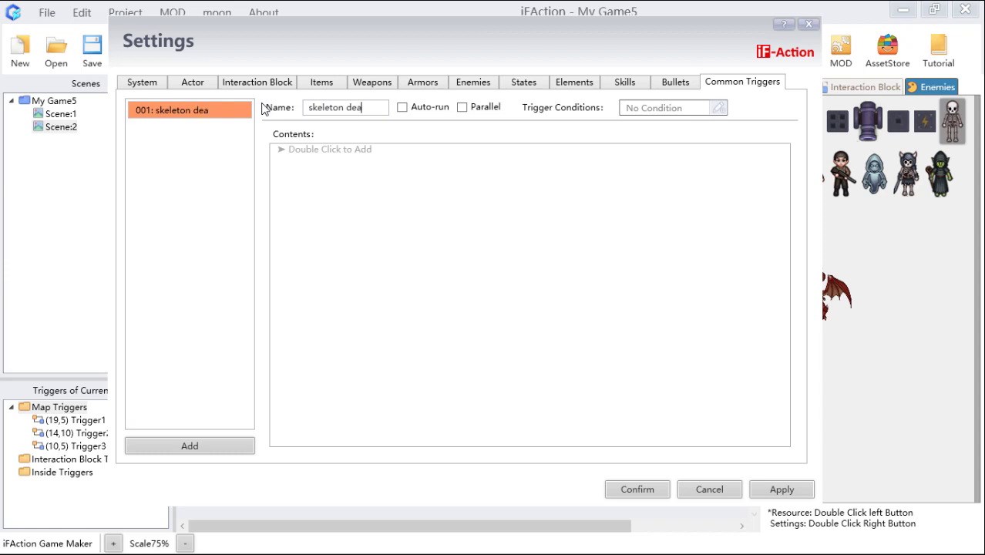
text(th)
click(634, 351)
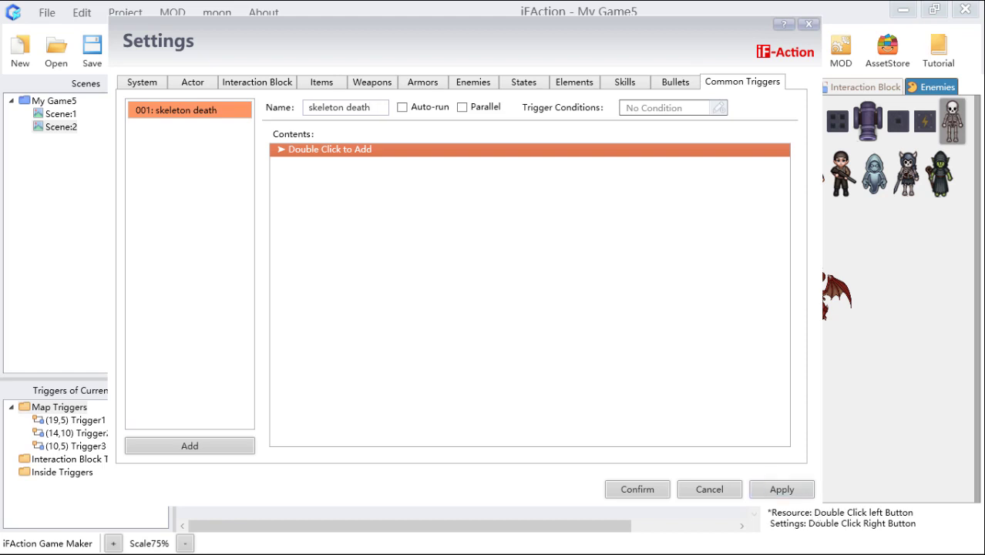
Add a Control Variables command to the skeleton death trigger that adds 1 to the number variable killed, and apply the settings
double_click(411, 153)
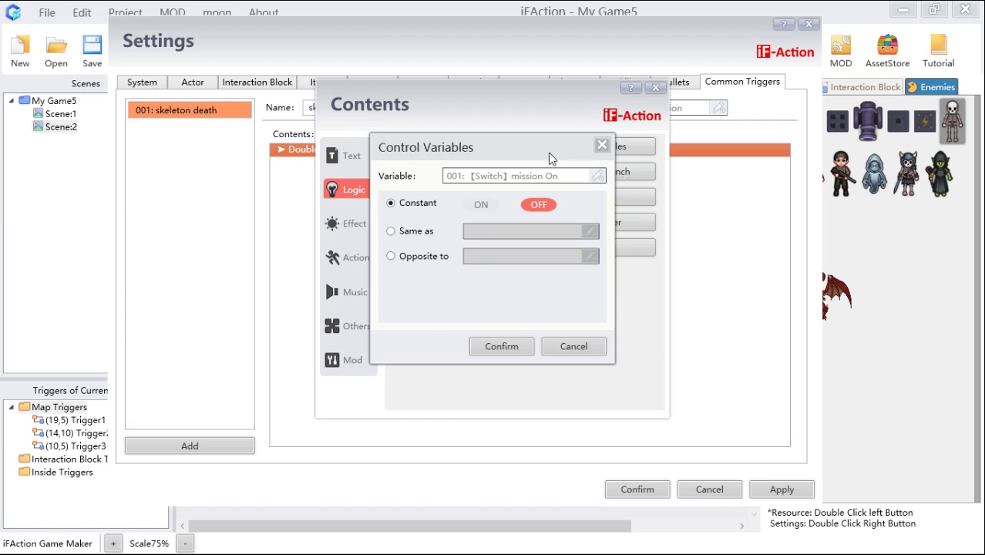
click(598, 176)
click(400, 173)
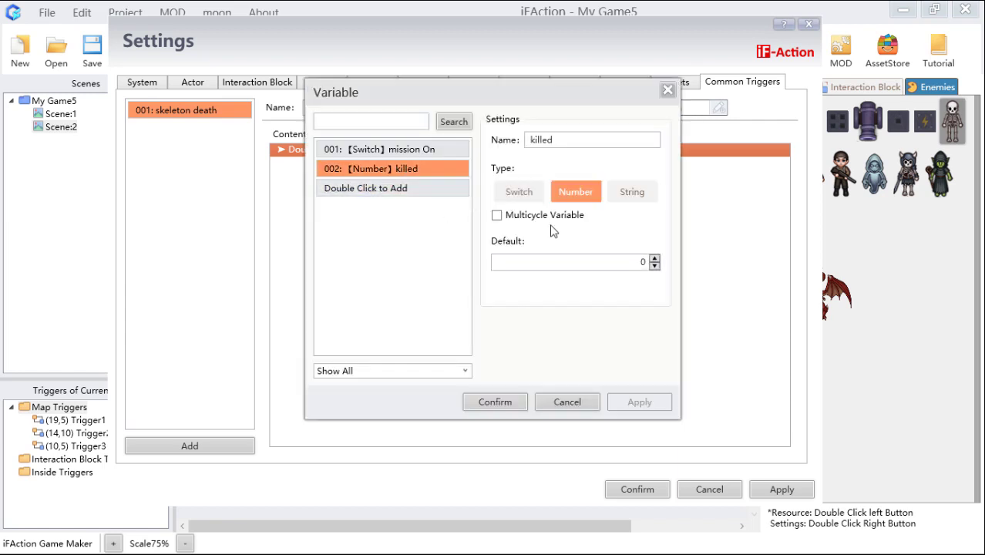
click(494, 402)
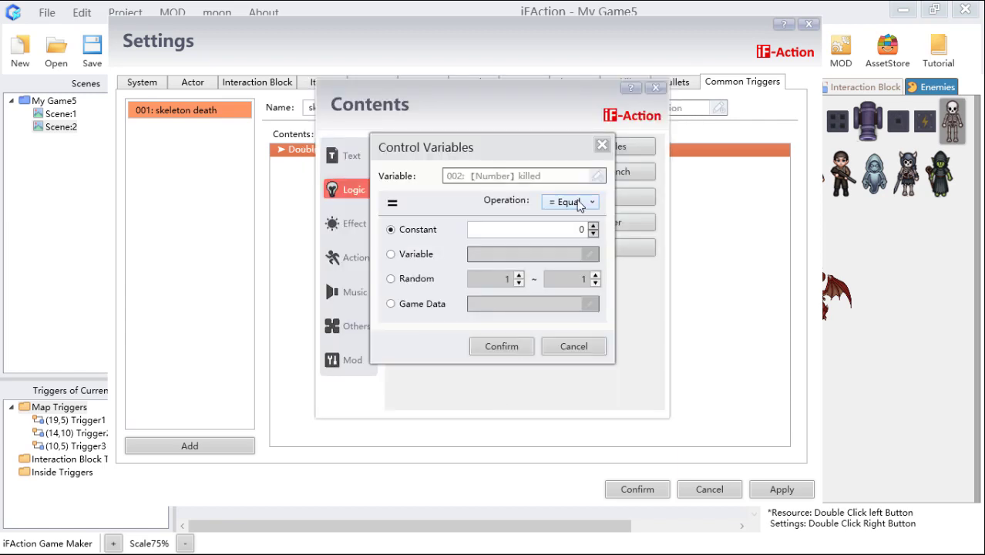
click(580, 202)
click(571, 231)
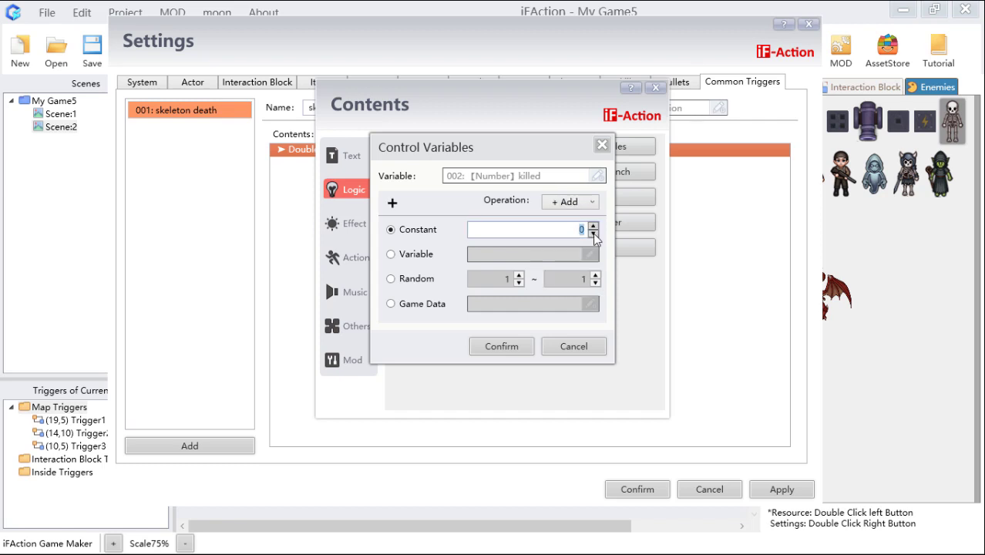
text(1)
click(501, 347)
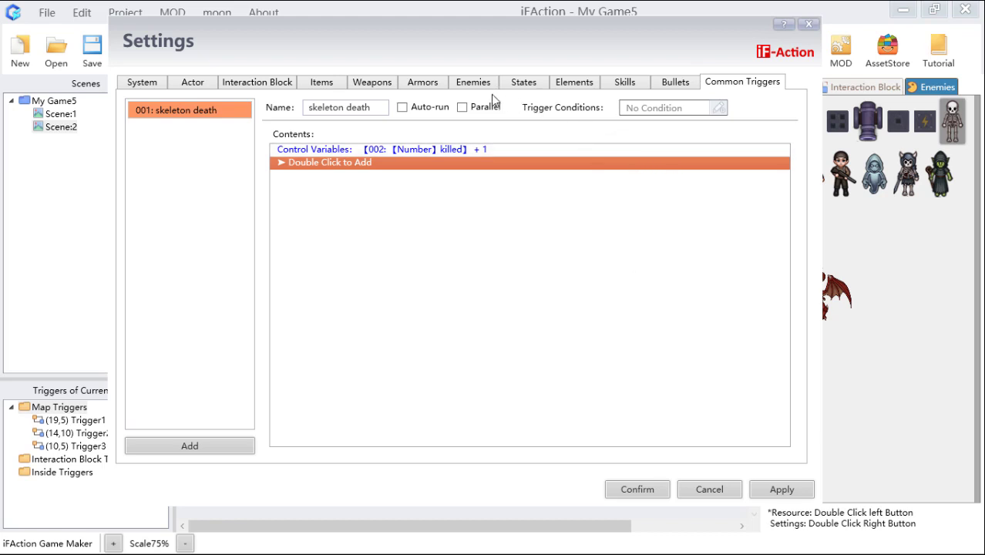
click(779, 489)
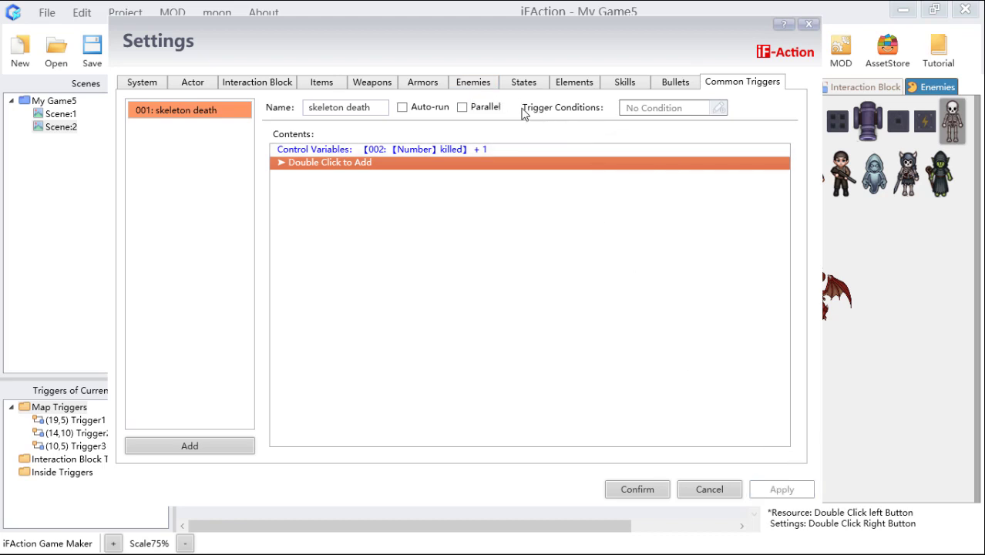
Set the Skeleton enemy's Execute after Death to 001:skeleton death, confirm the settings and save the project
click(482, 85)
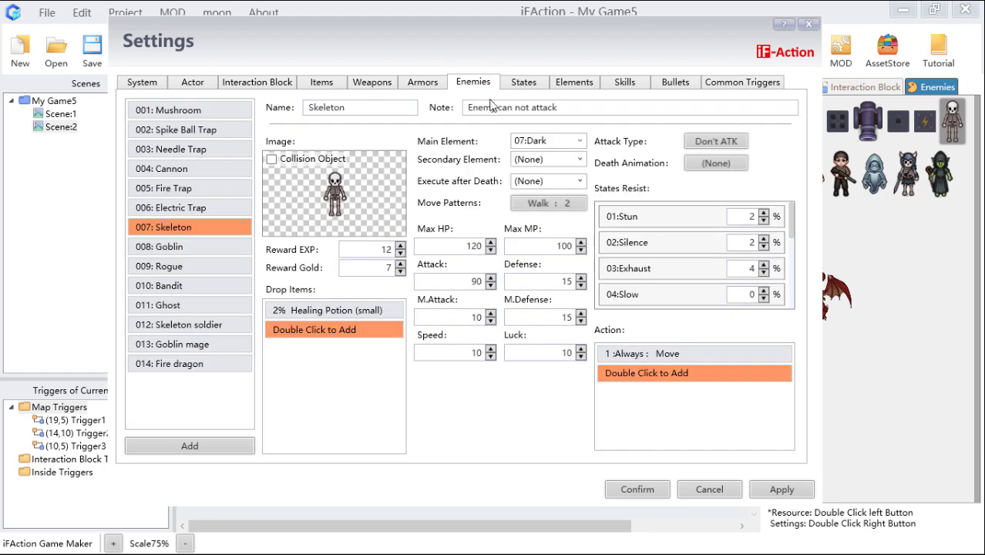
click(581, 182)
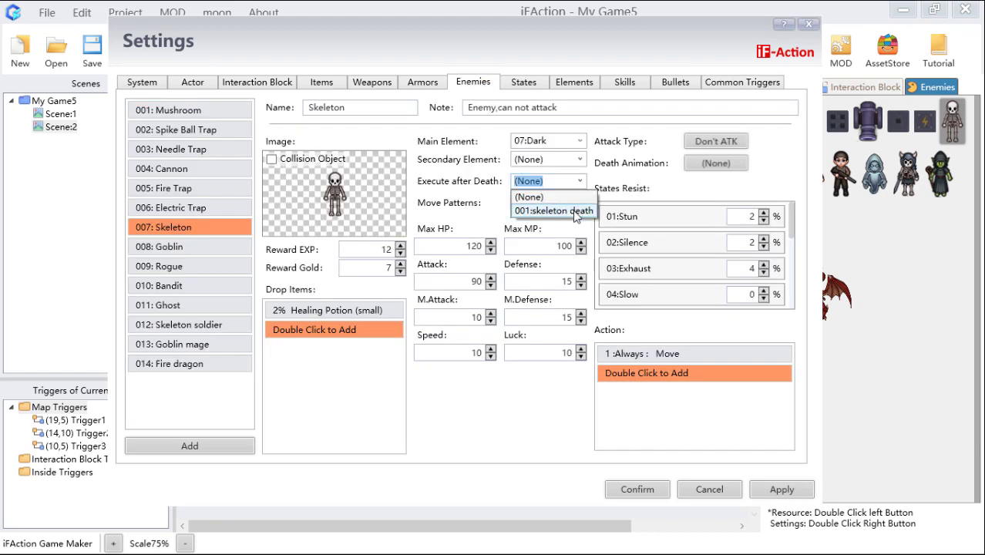
click(575, 212)
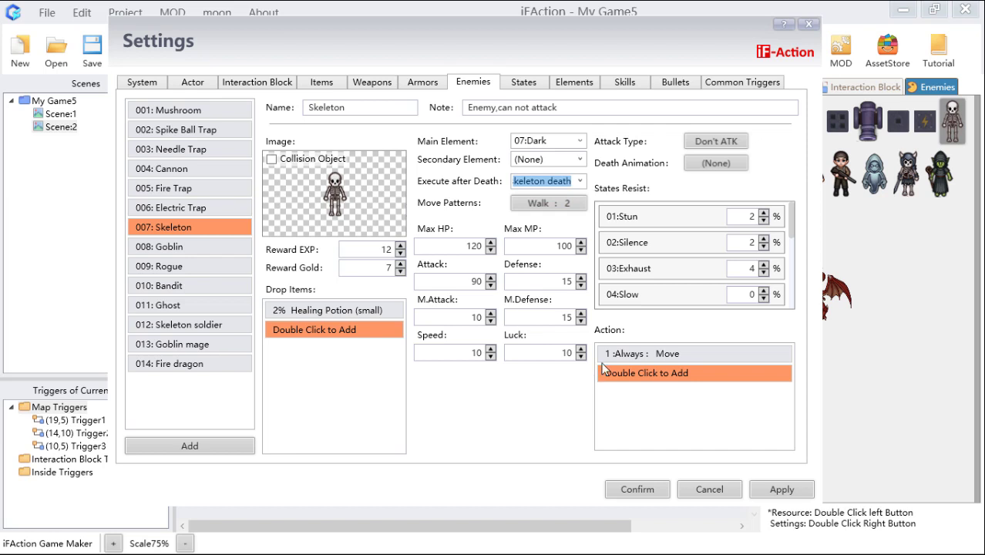
click(626, 491)
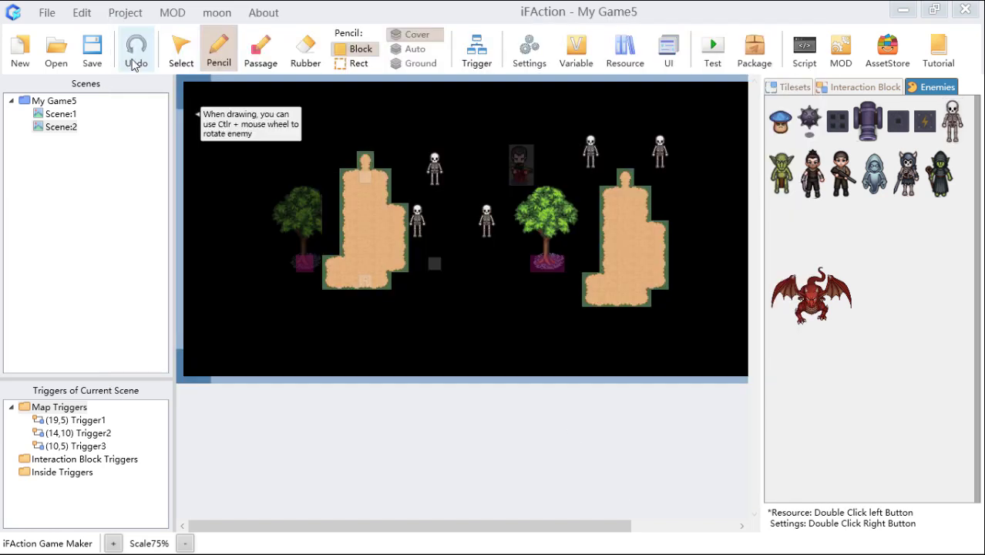
click(92, 50)
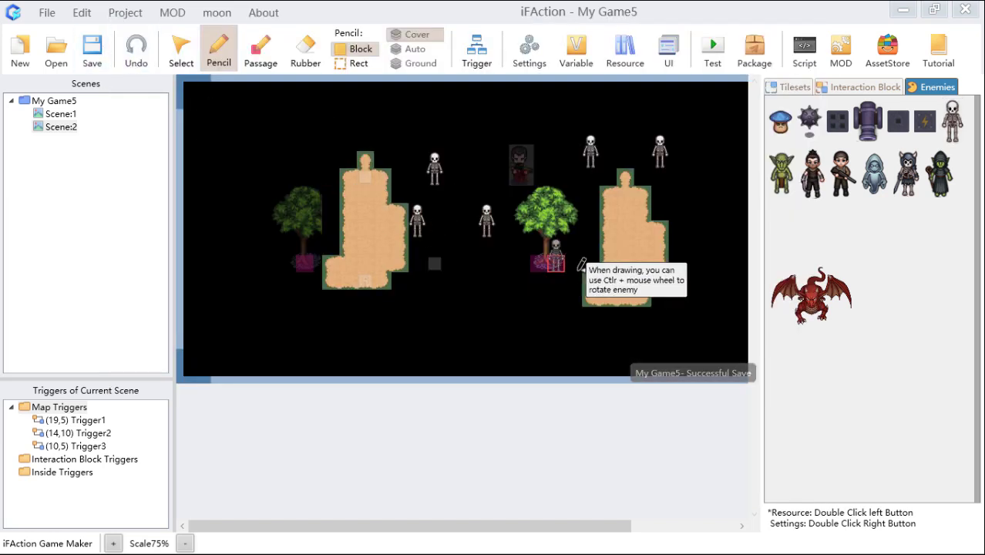
Test the project by starting a new game and walking the character up to the NPC to talk to him
click(714, 54)
click(733, 67)
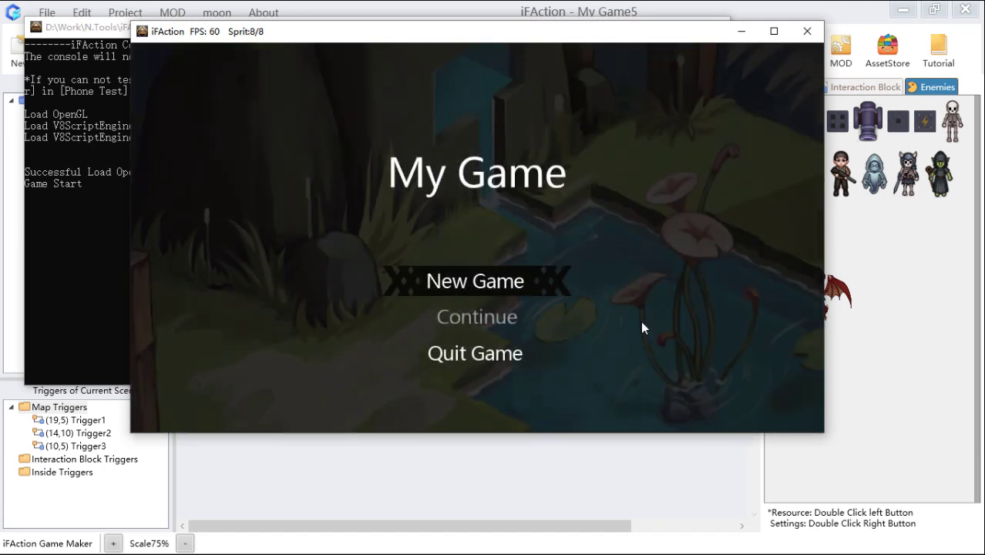
click(475, 282)
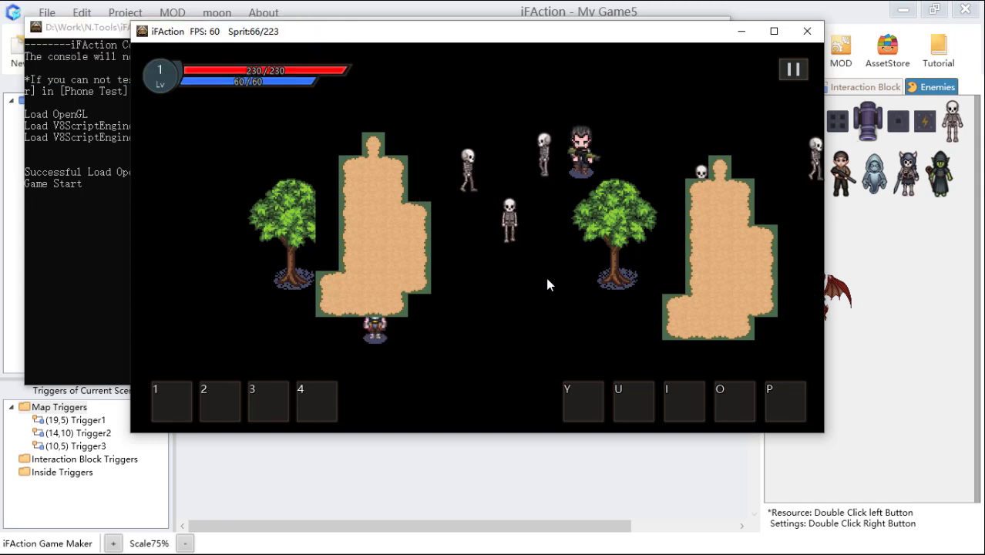
key(d)
key(w)
key(a)
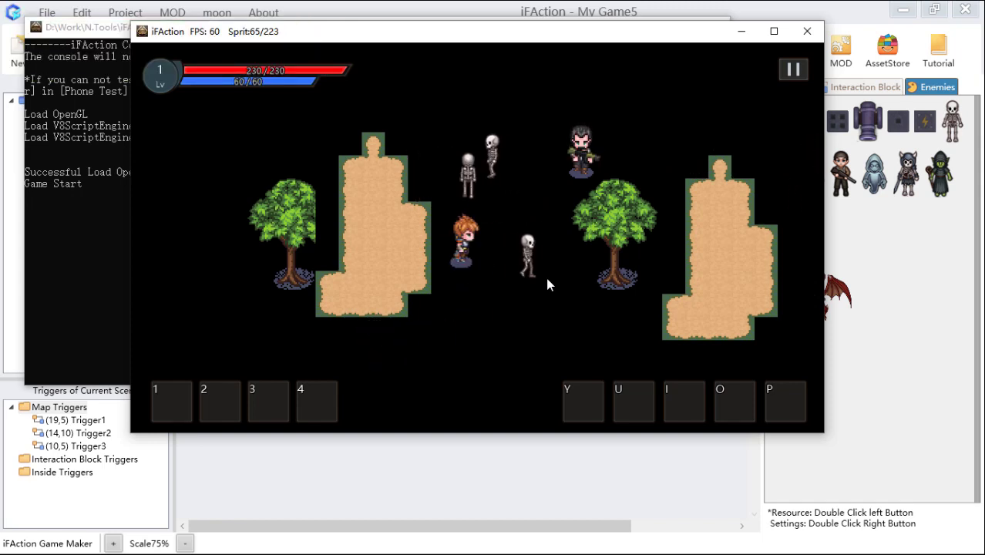
key(s)
key(d)
key(w)
key(w)
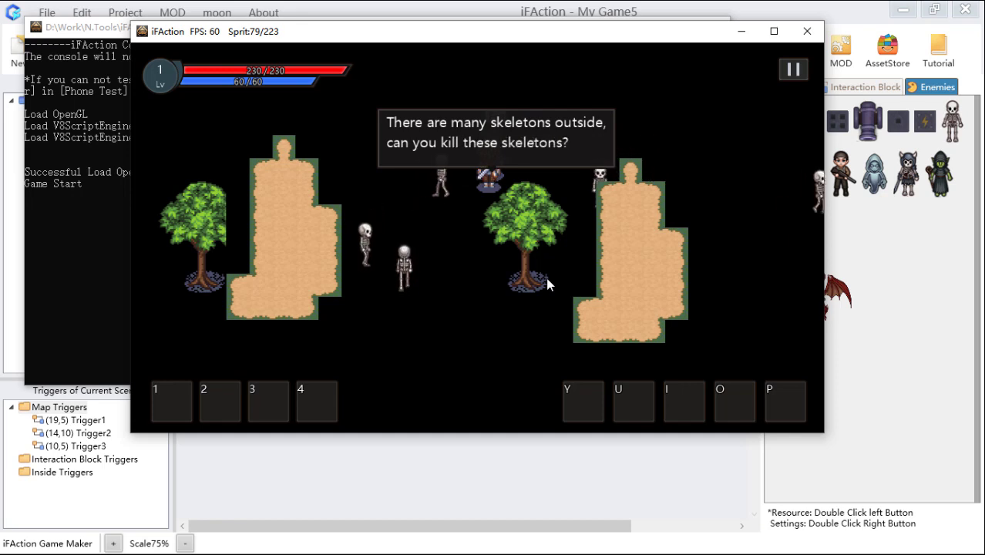
Answer the NPC's skeleton mission question with No, and accept it with Yes when asked again
key(Return)
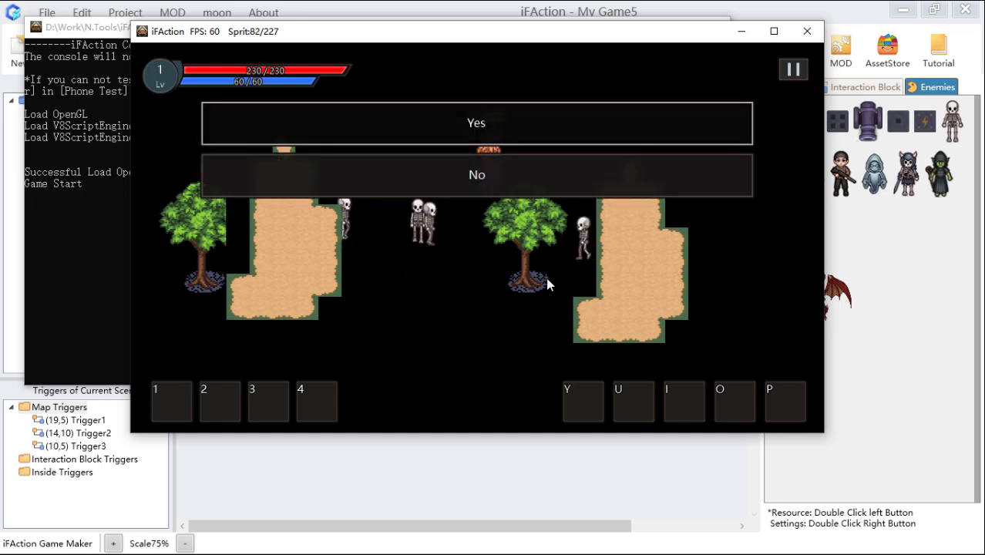
click(517, 178)
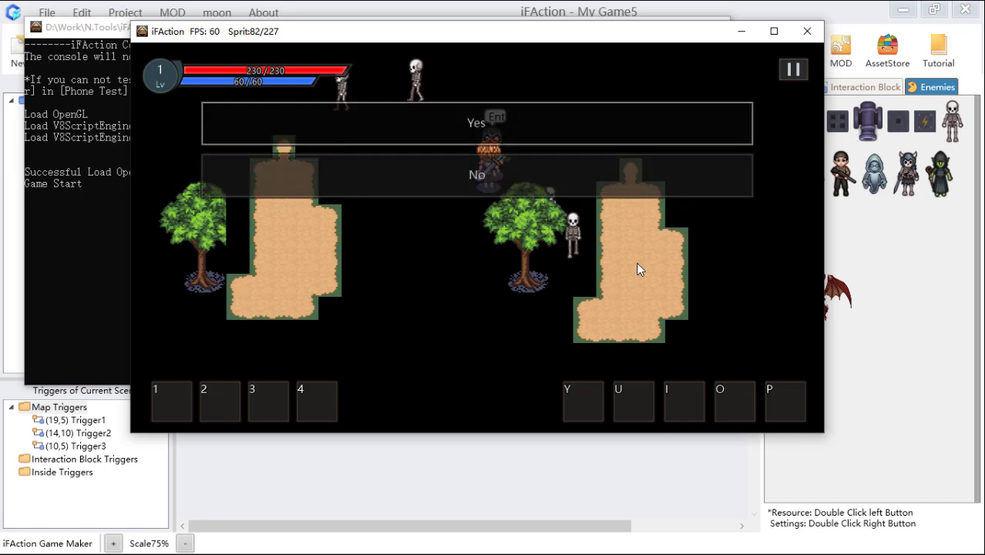
click(519, 123)
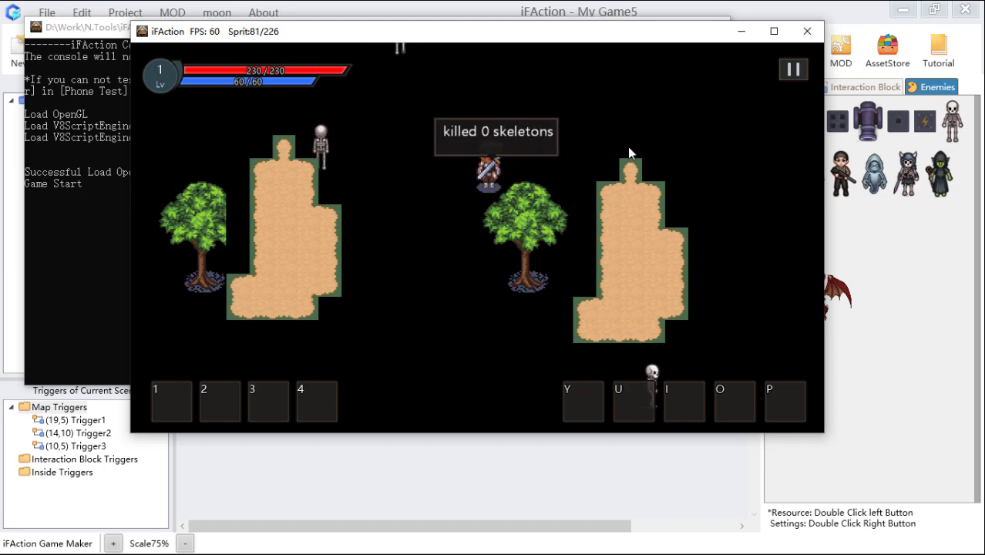
Close the NPC's kill count dialog and fight the skeletons around the map in the test game
key(j)
key(s)
key(d)
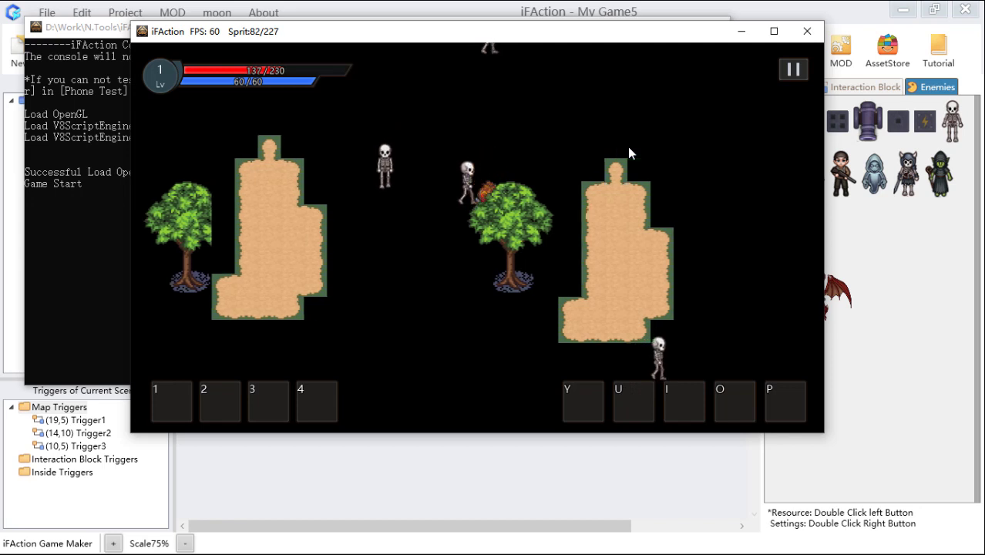
key(a)
key(w)
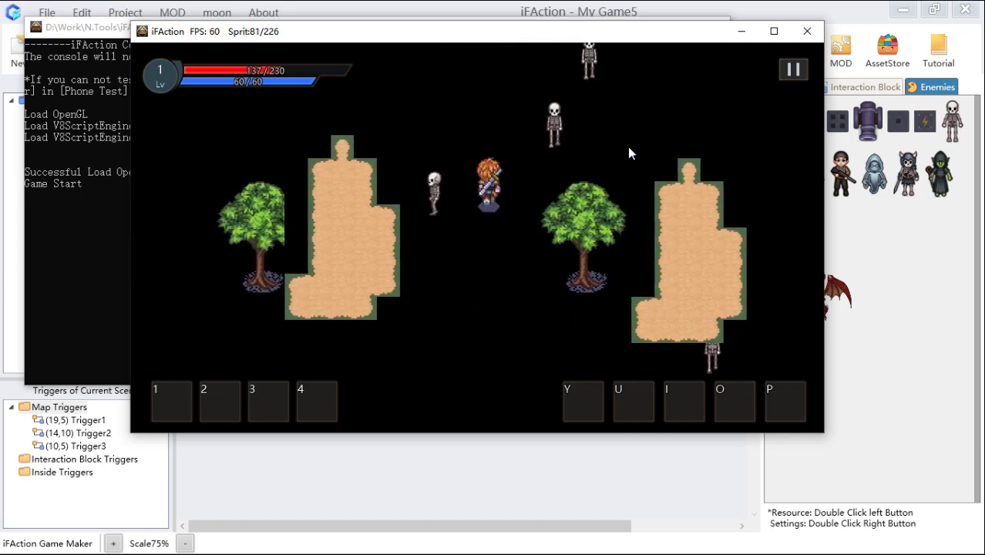
key(s)
key(a)
key(d)
key(j)
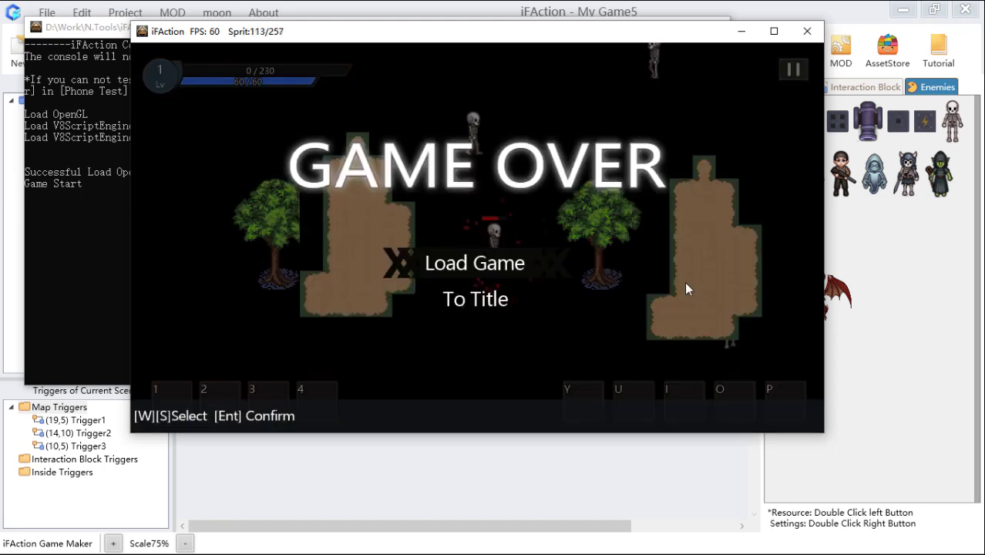
Close the test game and set the Warrior actor's initial level to 20 in the project settings
click(808, 30)
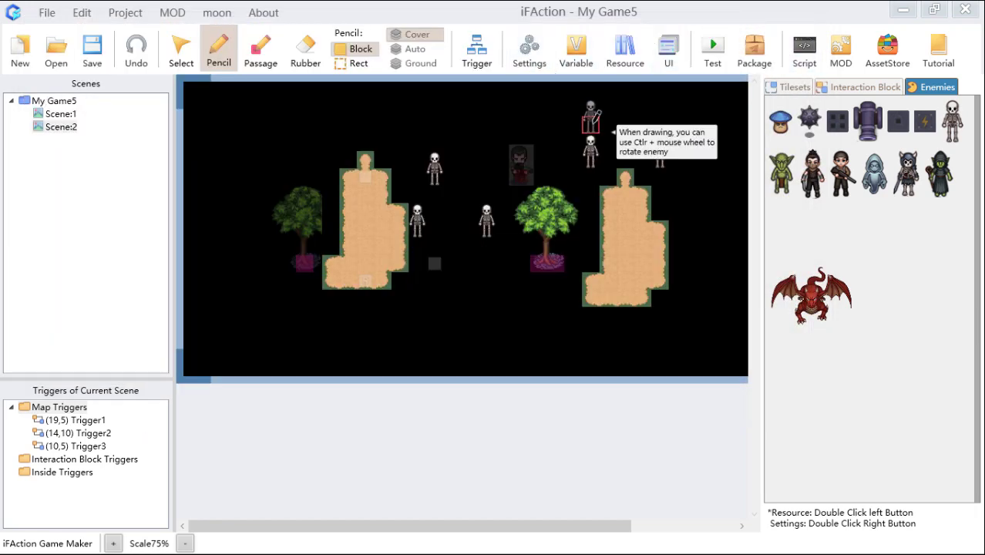
click(529, 62)
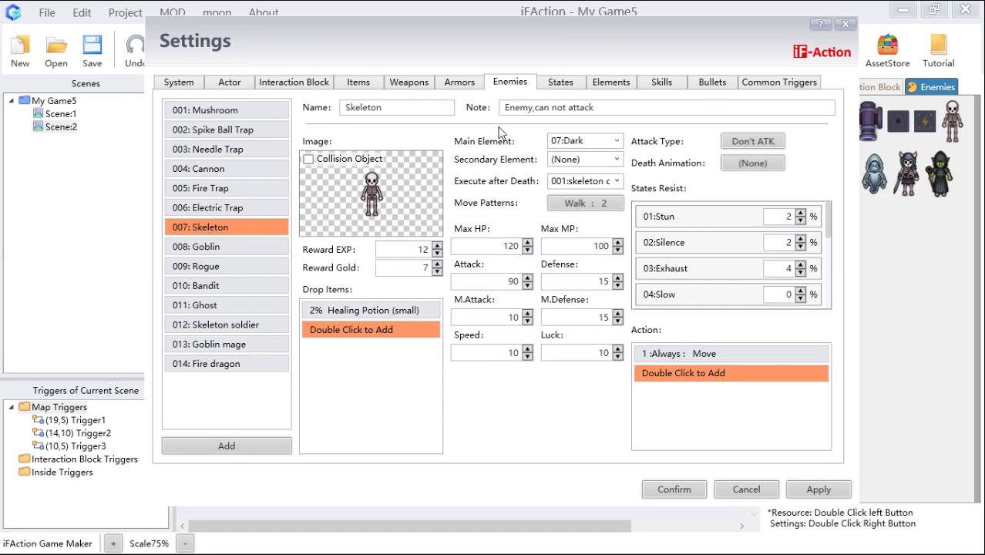
click(229, 83)
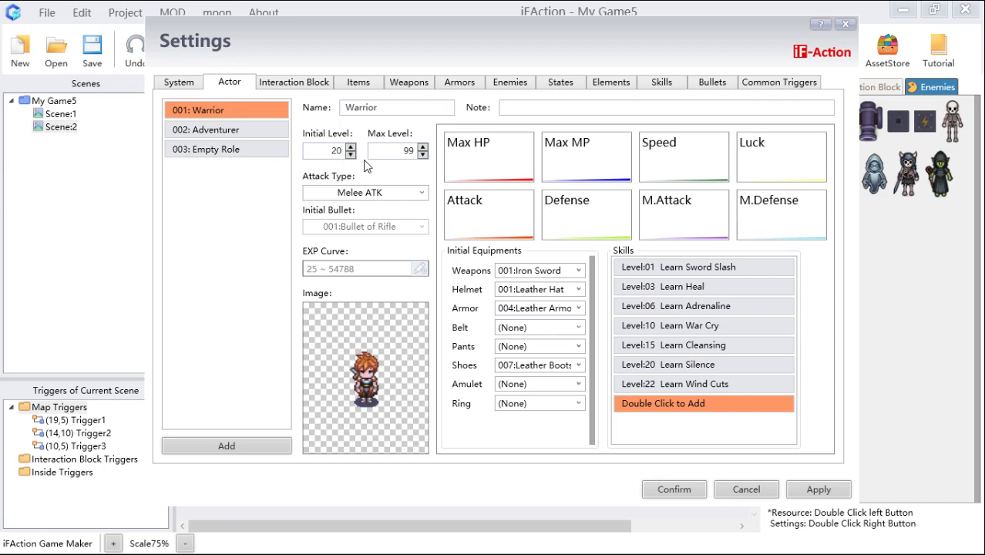
Try the Ranged ATK attack type with 001:Bullet of Rifle for the Warrior, and switch back to Melee ATK
click(415, 199)
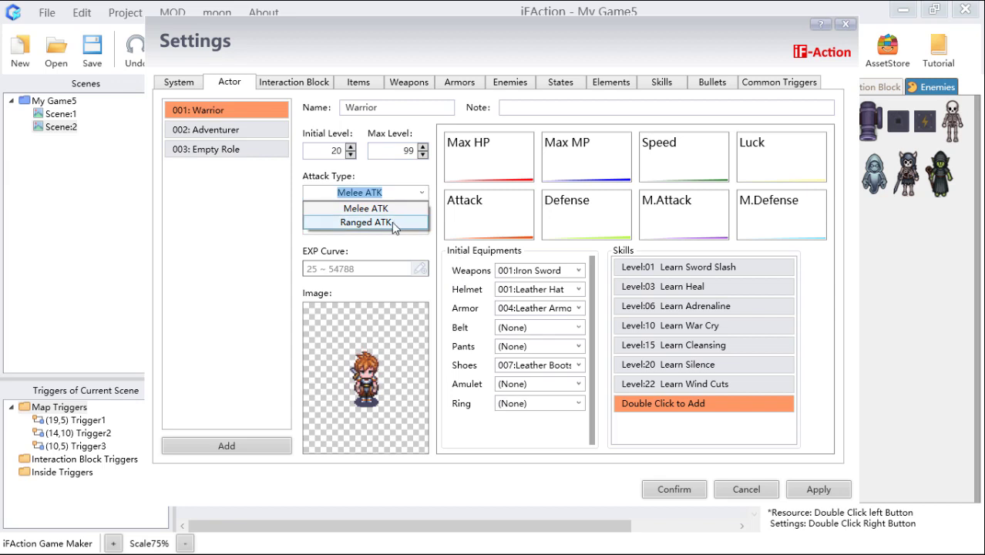
click(391, 222)
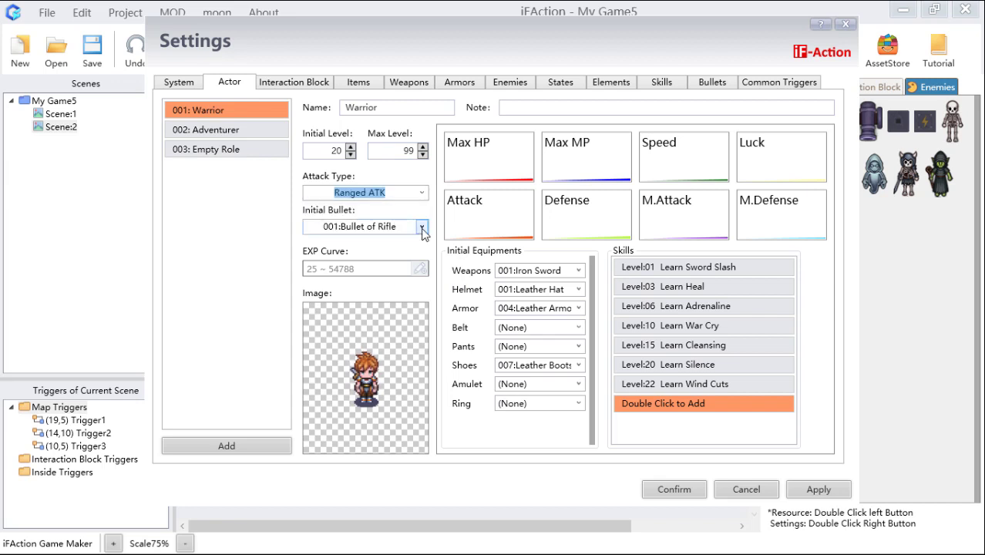
click(422, 227)
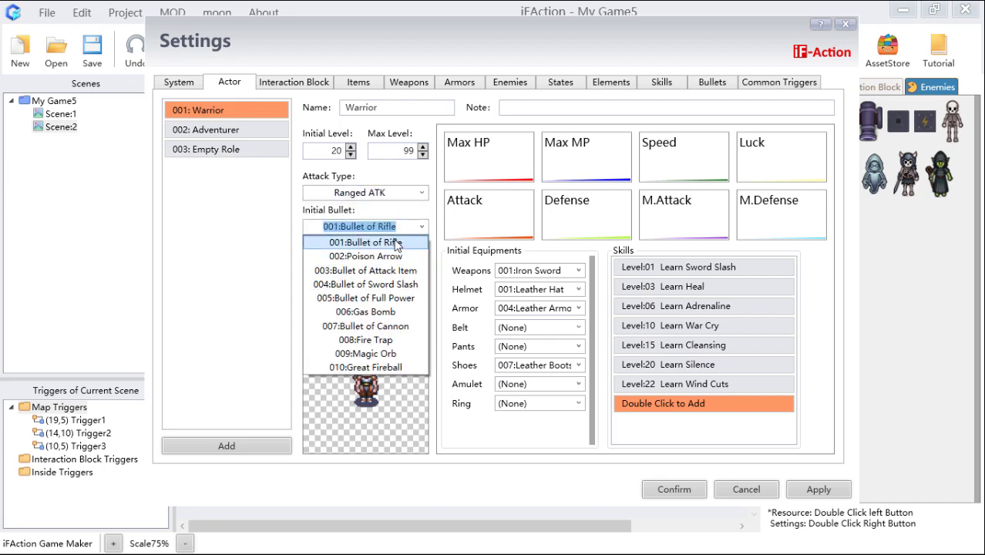
click(394, 243)
click(421, 193)
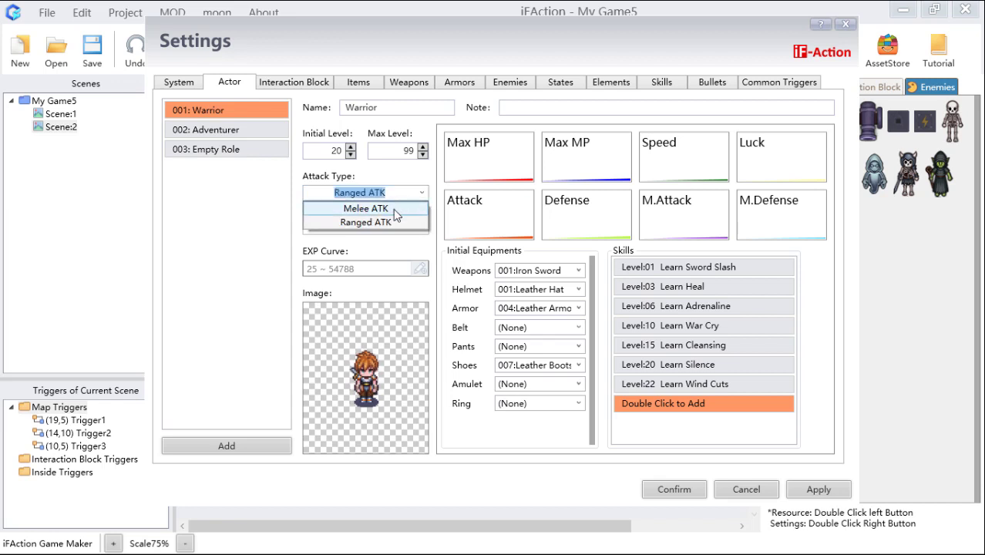
click(393, 209)
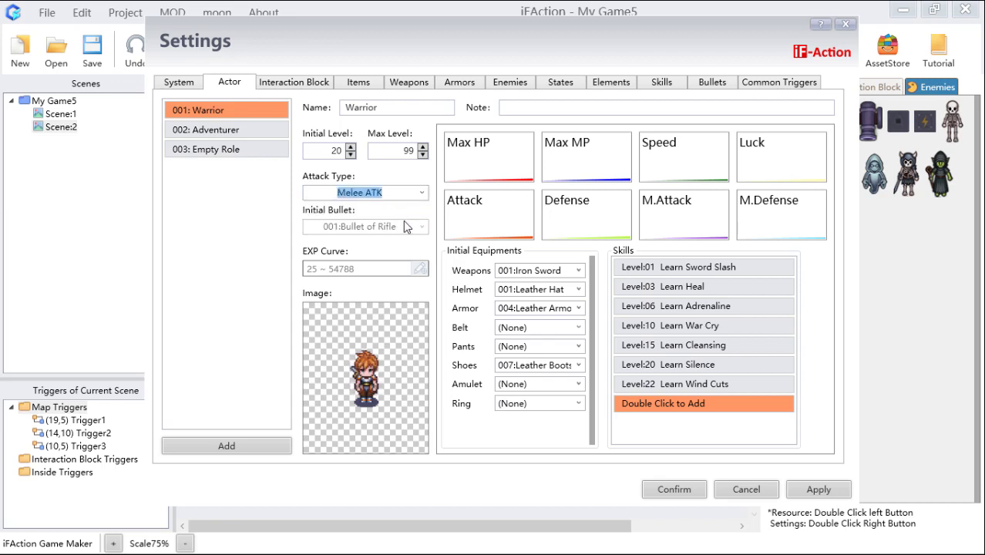
Examine the Warrior's EXP curve with its base value and acceleration, and close it without saving
click(420, 268)
drag(542, 116, 516, 90)
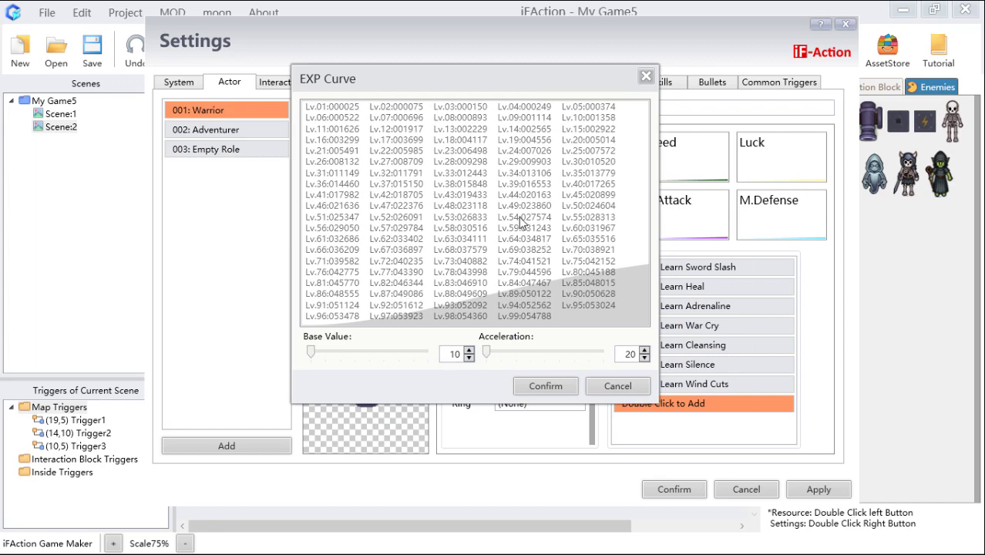
mouse_move(493, 355)
mouse_down()
mouse_move(518, 353)
mouse_move(503, 353)
mouse_up()
click(647, 78)
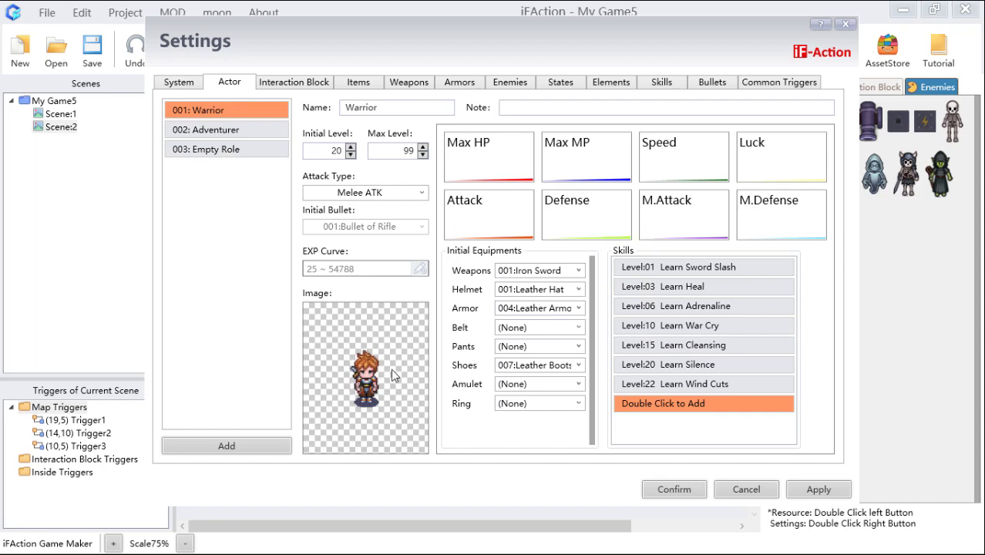
View the protagonist images available for the Warrior and close the image selection without changing it
double_click(363, 373)
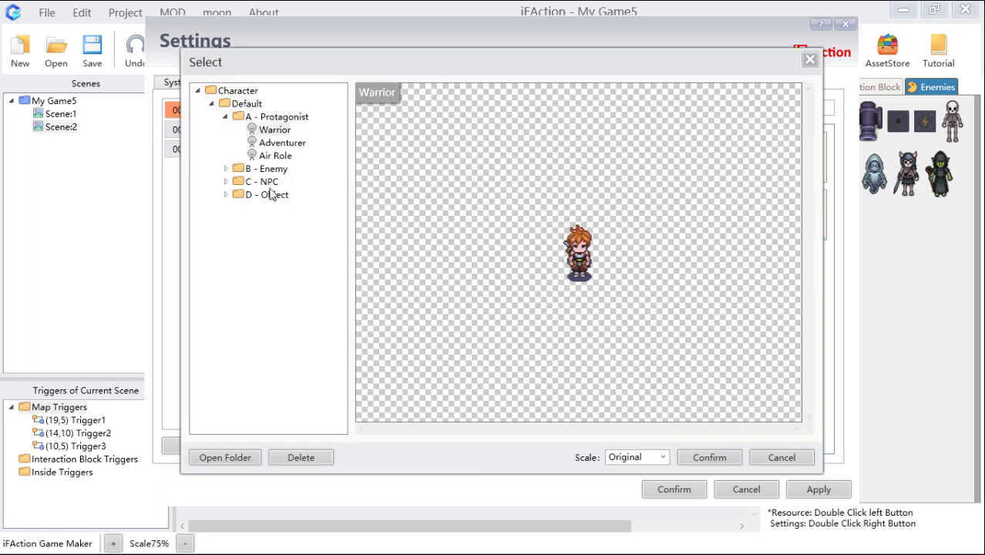
click(282, 144)
click(275, 130)
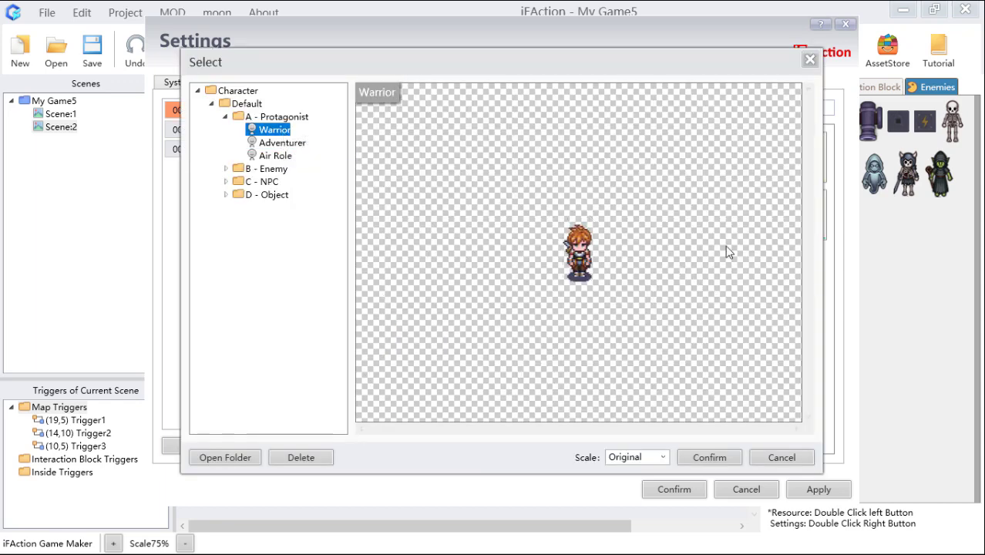
click(809, 60)
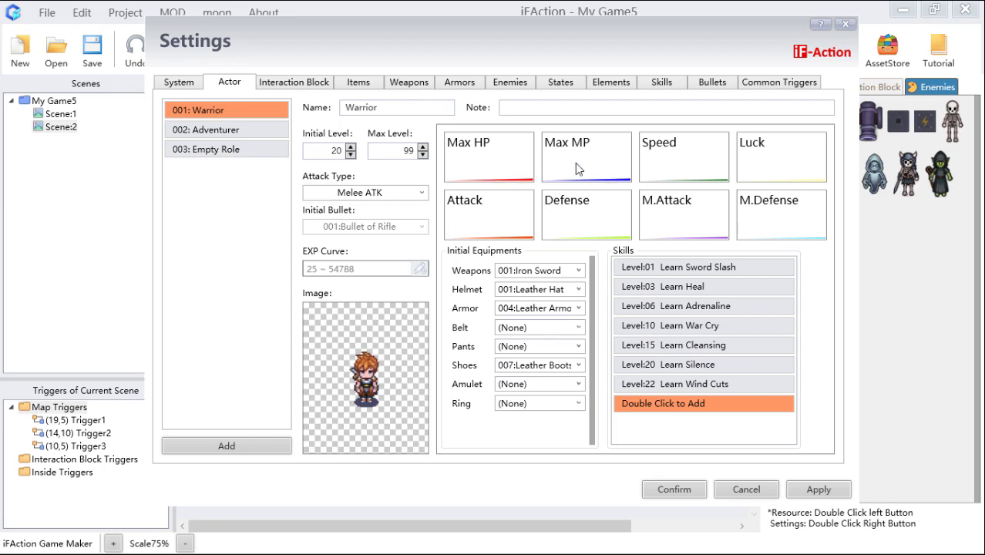
Examine the Warrior's Max HP growth curve, its curve options and the detailed values per level, and cancel
double_click(504, 170)
drag(573, 148, 507, 141)
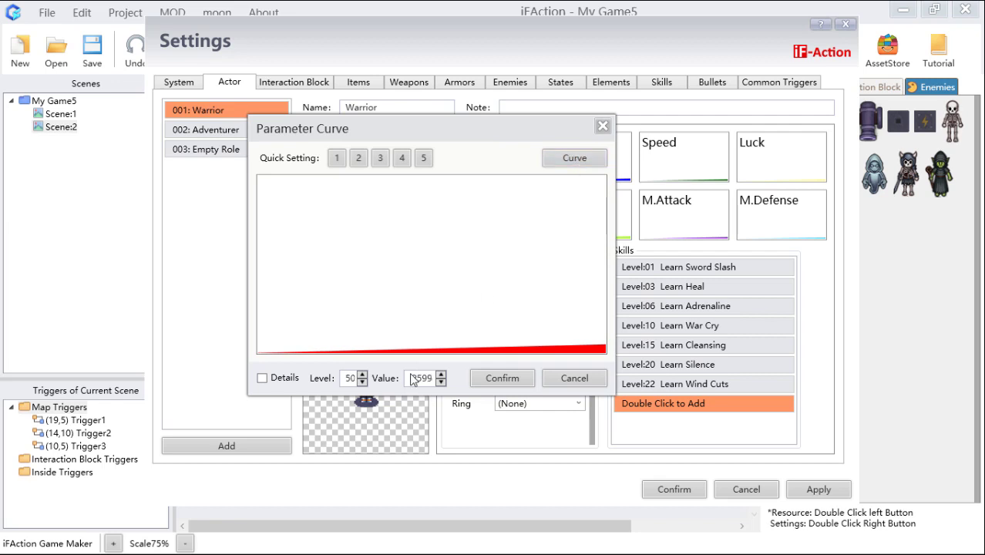
click(568, 161)
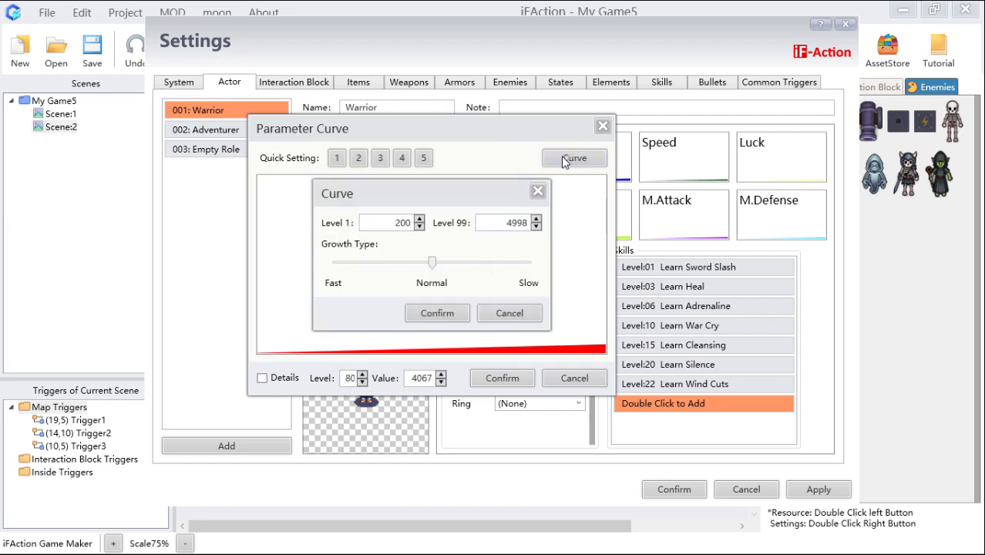
click(538, 192)
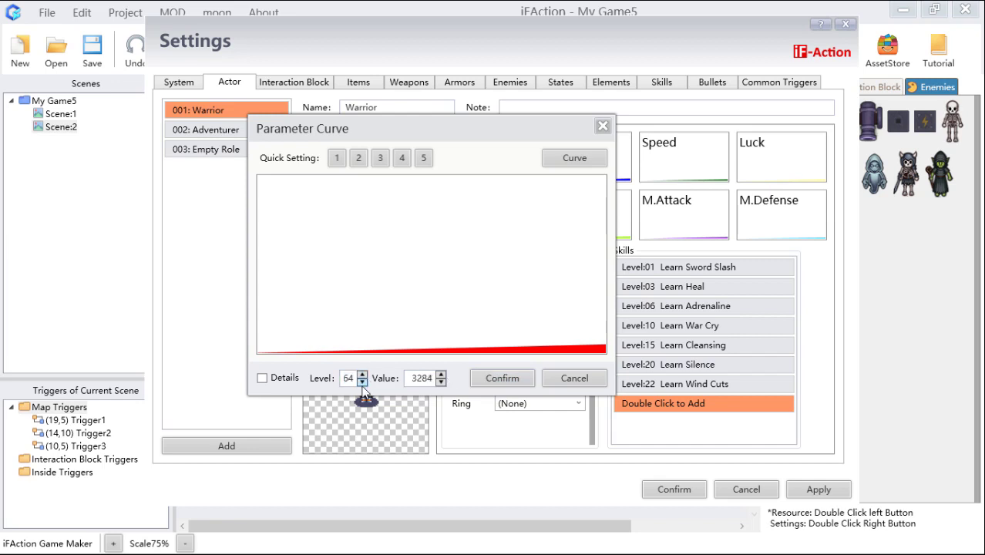
click(263, 377)
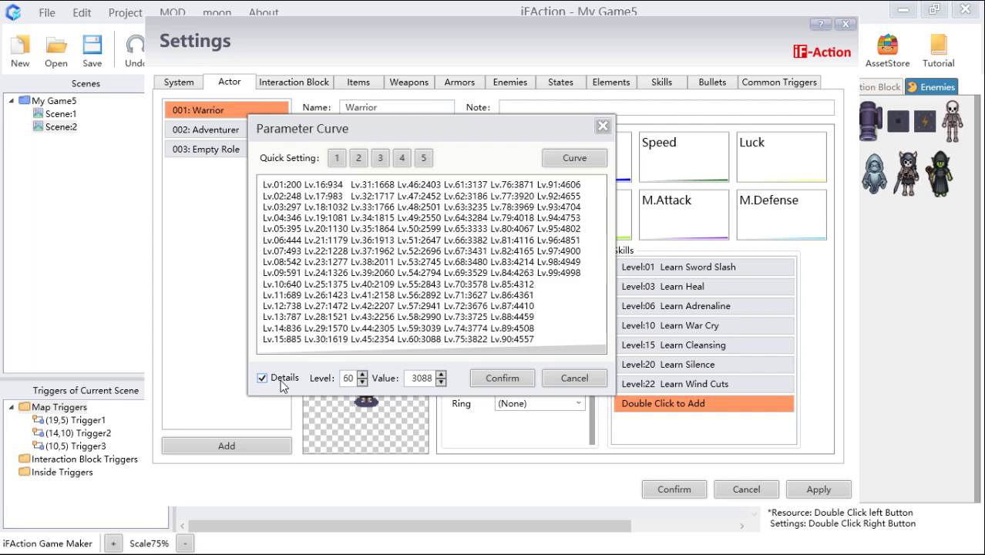
click(575, 378)
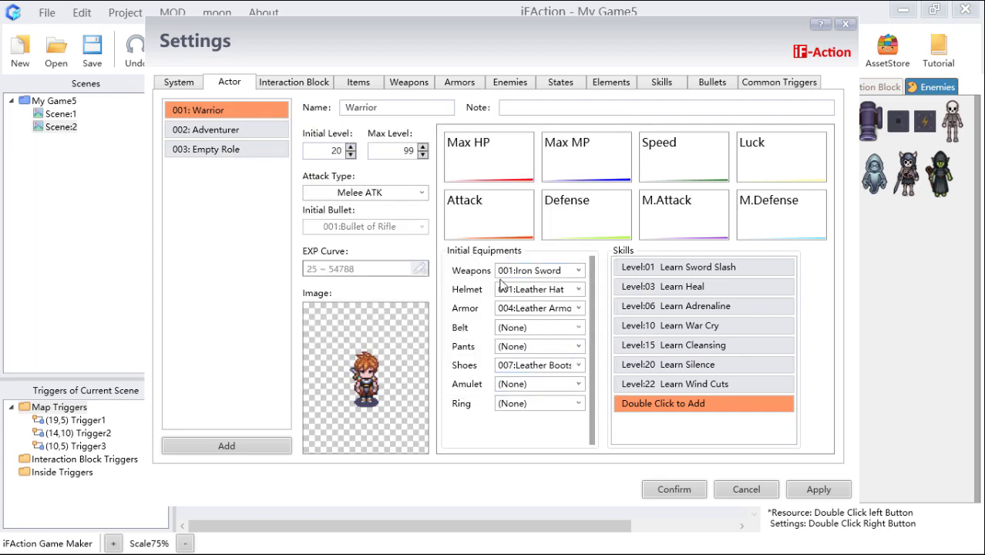
Check the armor parts in the system settings, return to the Warrior's actor settings and confirm the changes
click(187, 83)
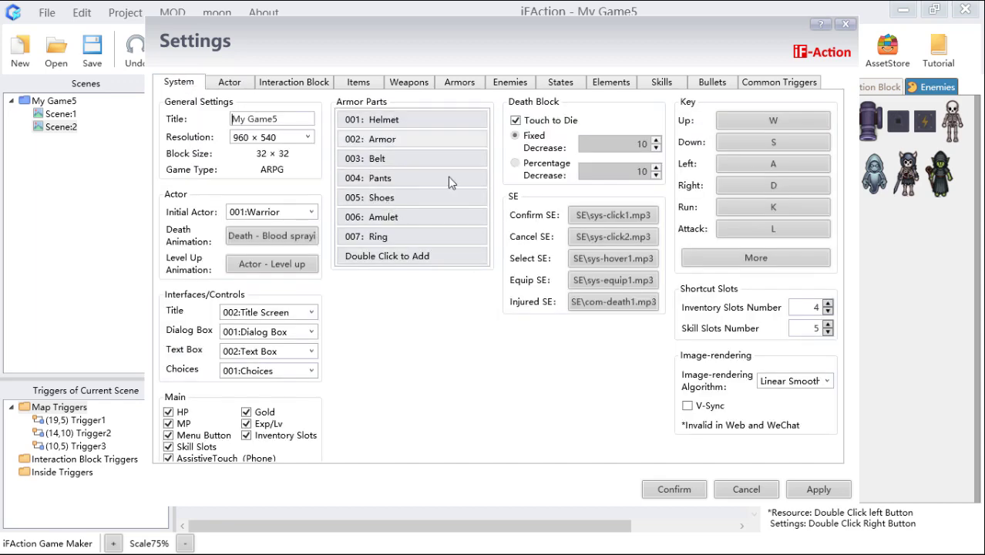
click(230, 83)
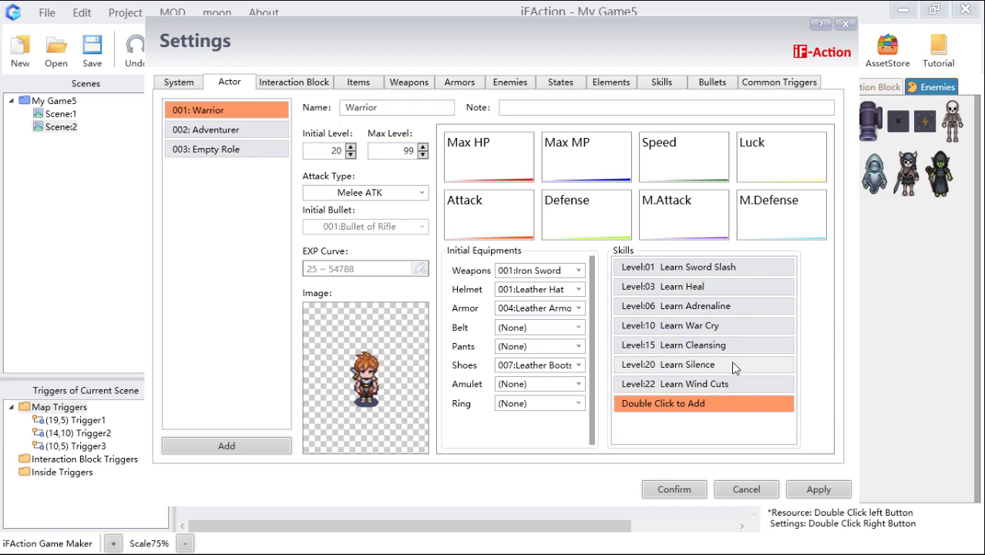
click(694, 493)
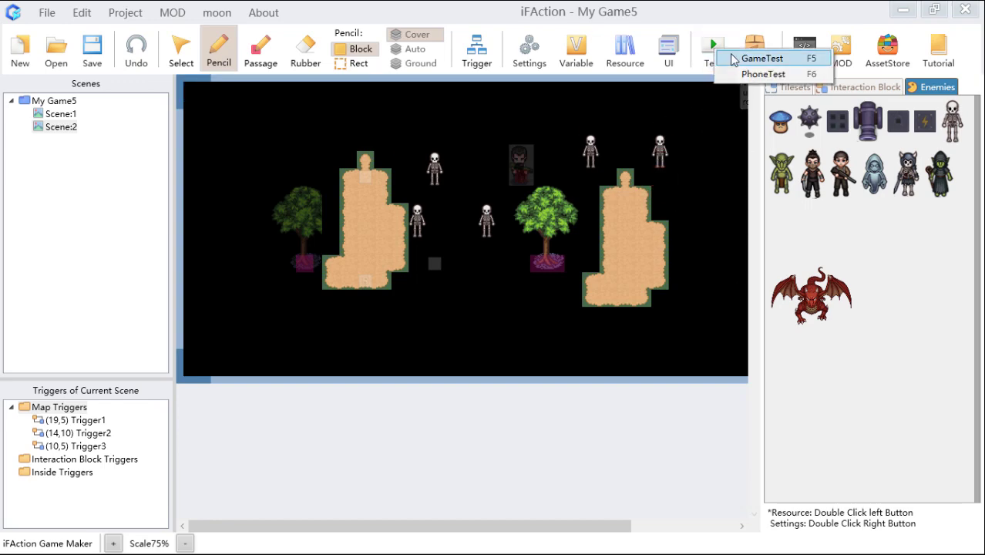
Start a new test game, walk the character up to the NPC and accept his skeleton mission with Yes
click(733, 60)
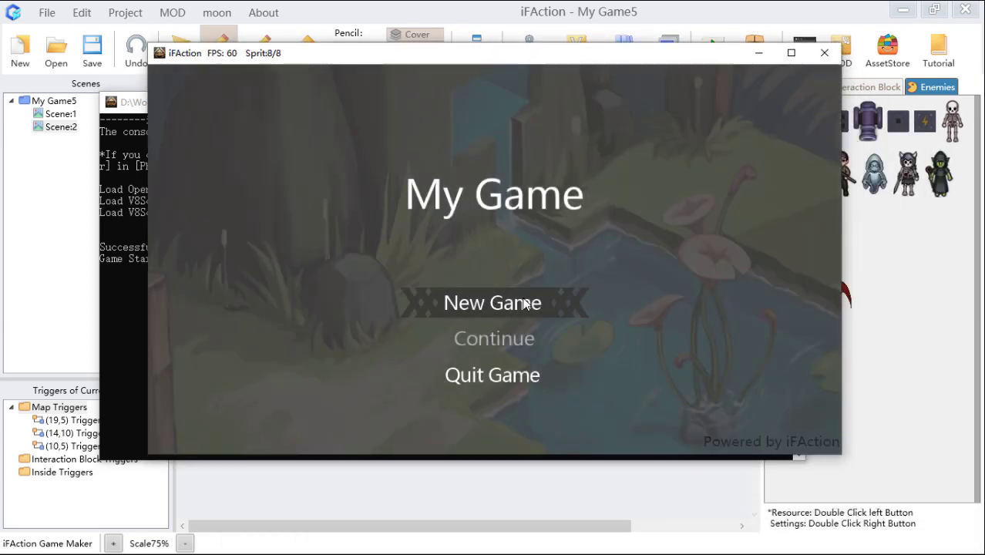
click(527, 301)
key(d)
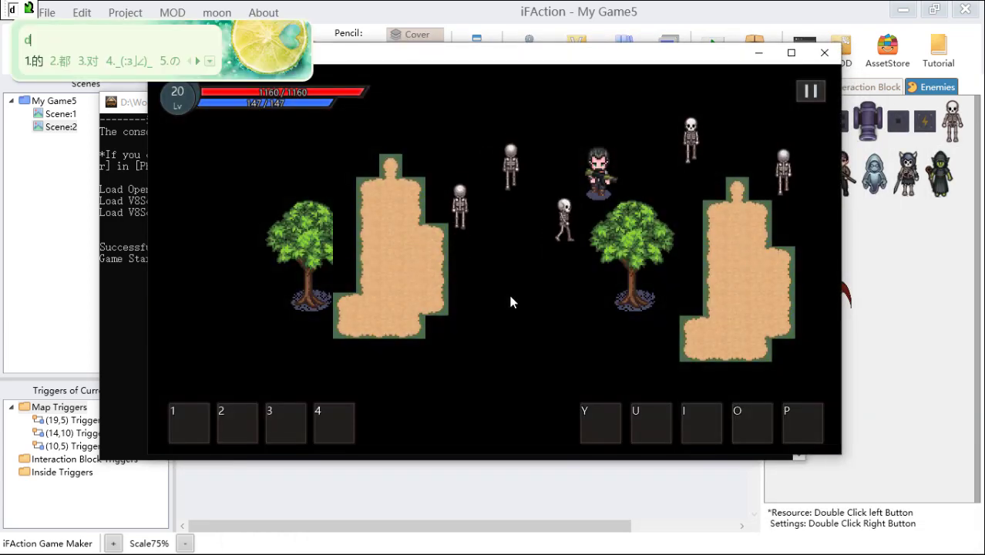
key(shift)
key(d)
key(w)
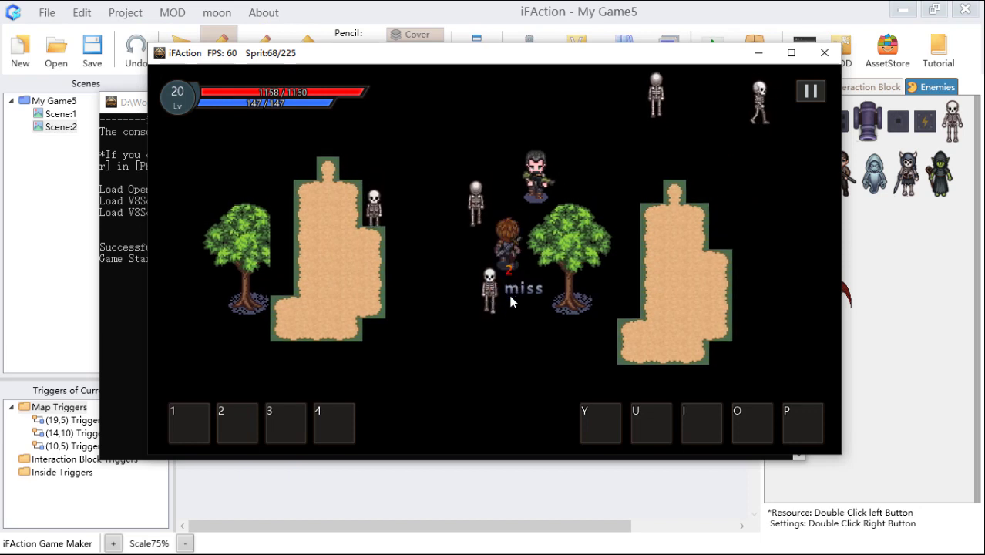
key(d)
key(j)
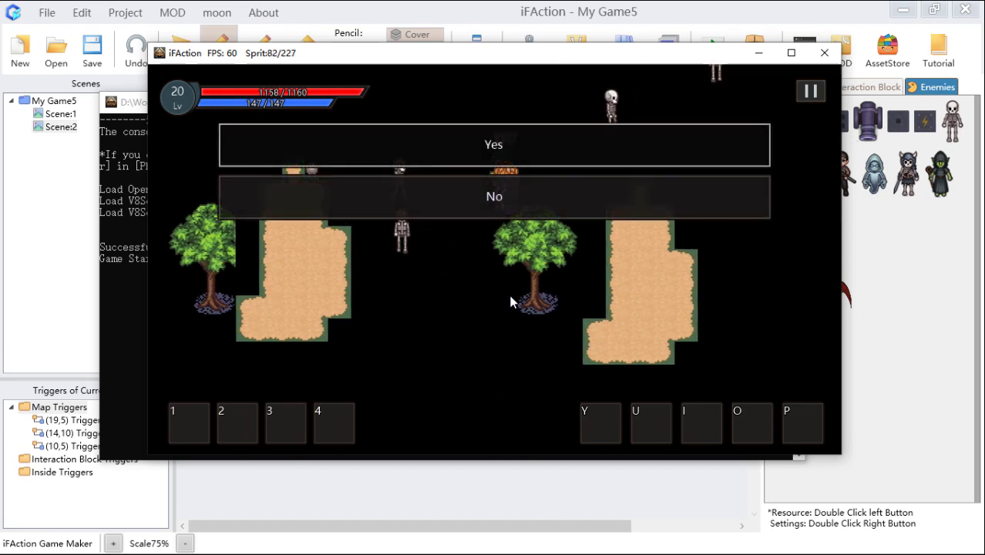
click(558, 145)
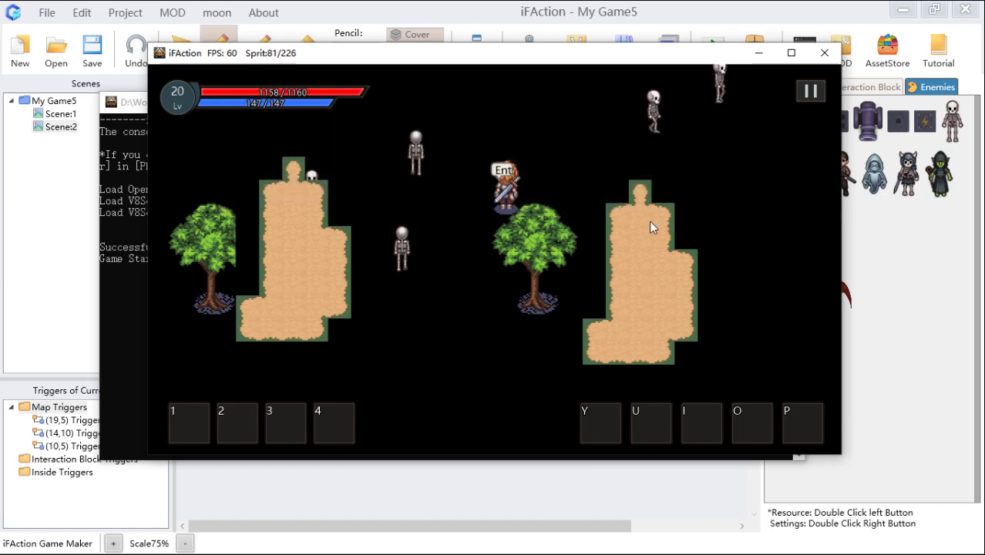
Fight the skeletons near the NPC in the test game and walk back to the NPC's place
key(s)
key(a)
key(d)
key(w)
key(a)
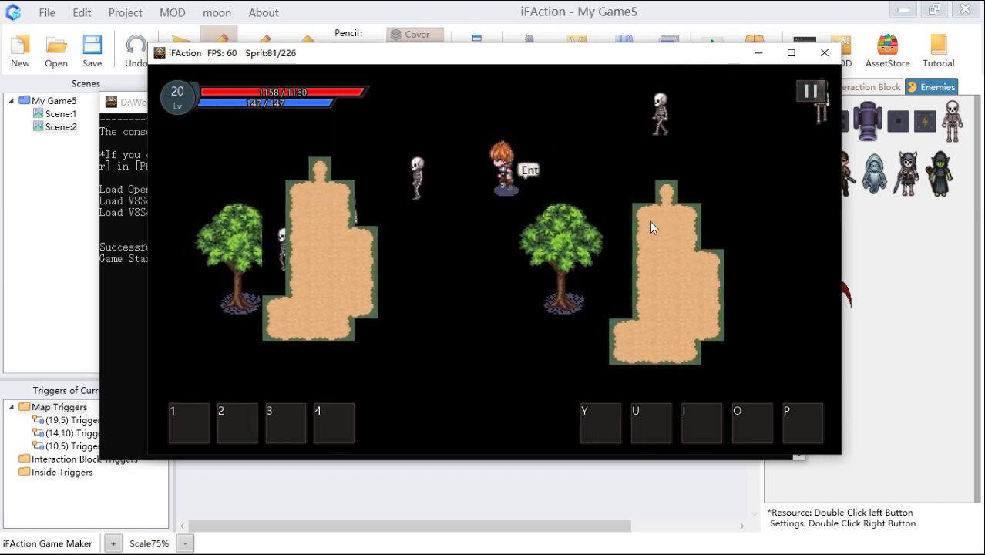
key(j)
key(j)
key(j)
key(d)
key(a)
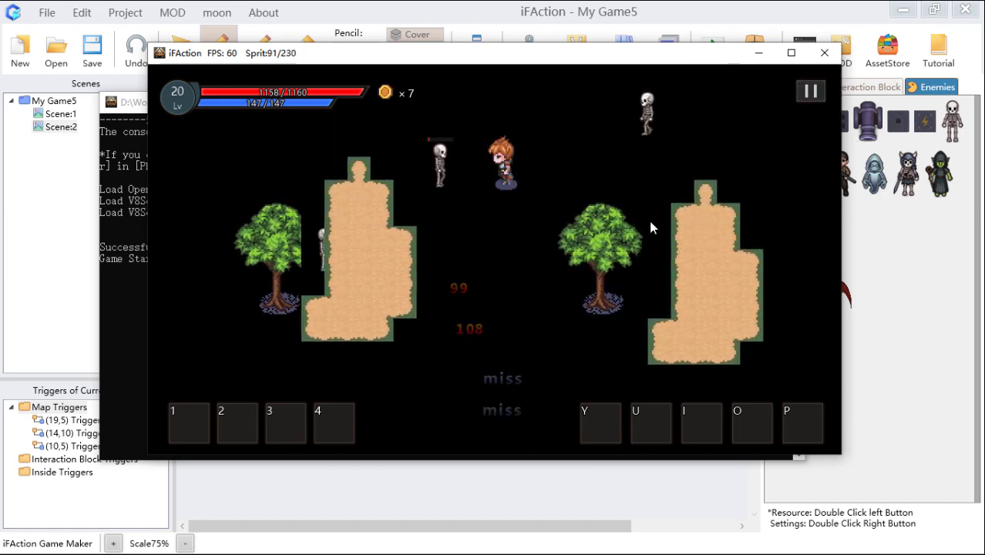
key(a)
key(j)
key(d)
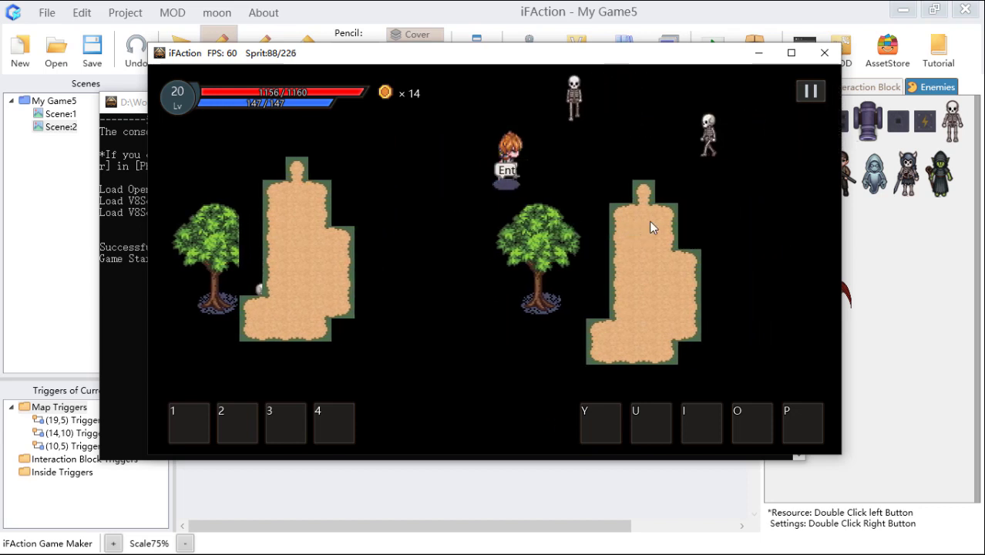
Walk back and forth around the NPC's place to check his interaction prompt, and close the test game
key(a)
key(d)
key(a)
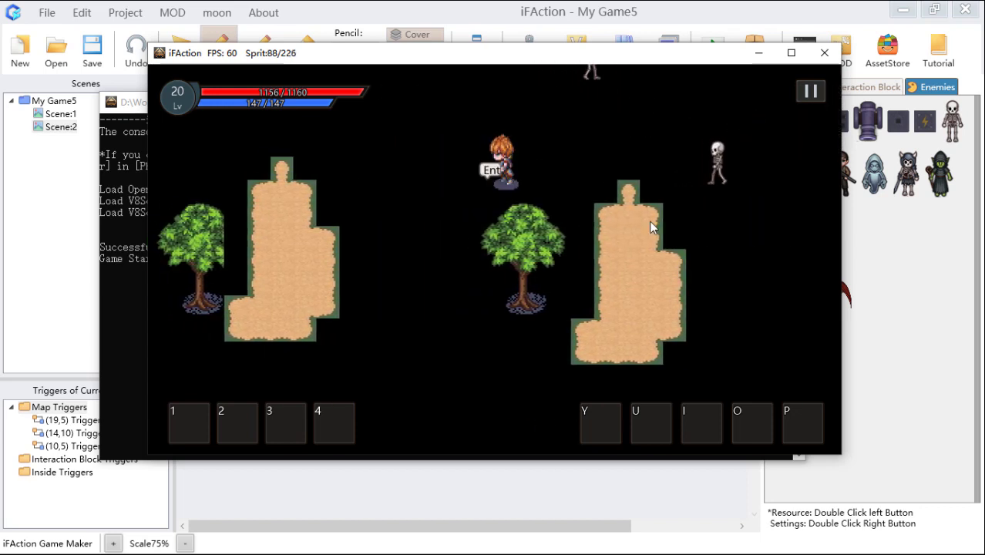
key(d)
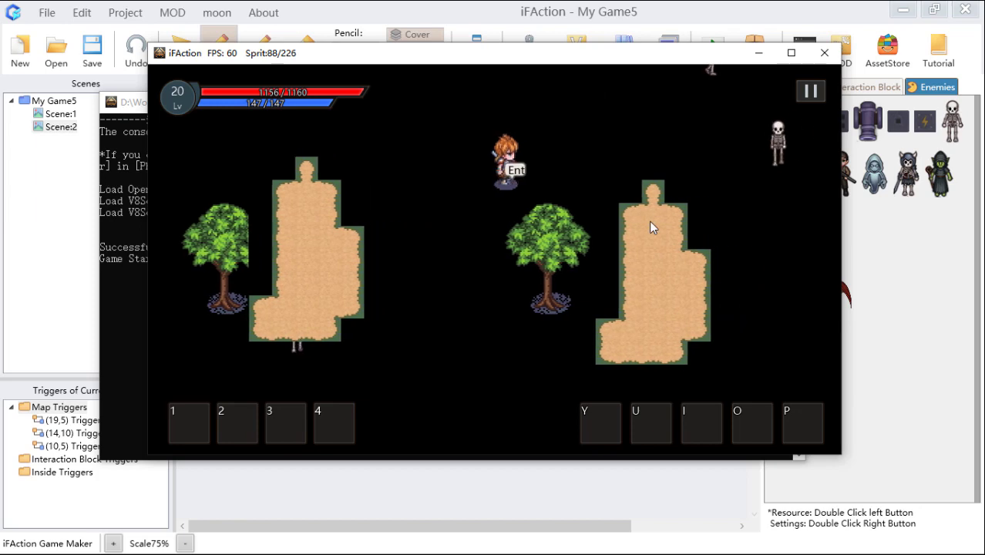
key(a)
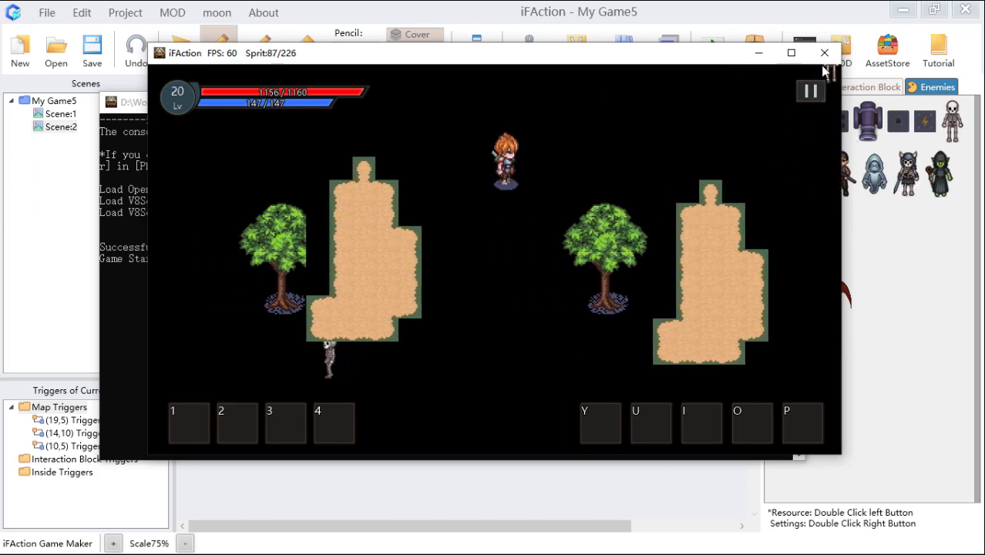
click(824, 52)
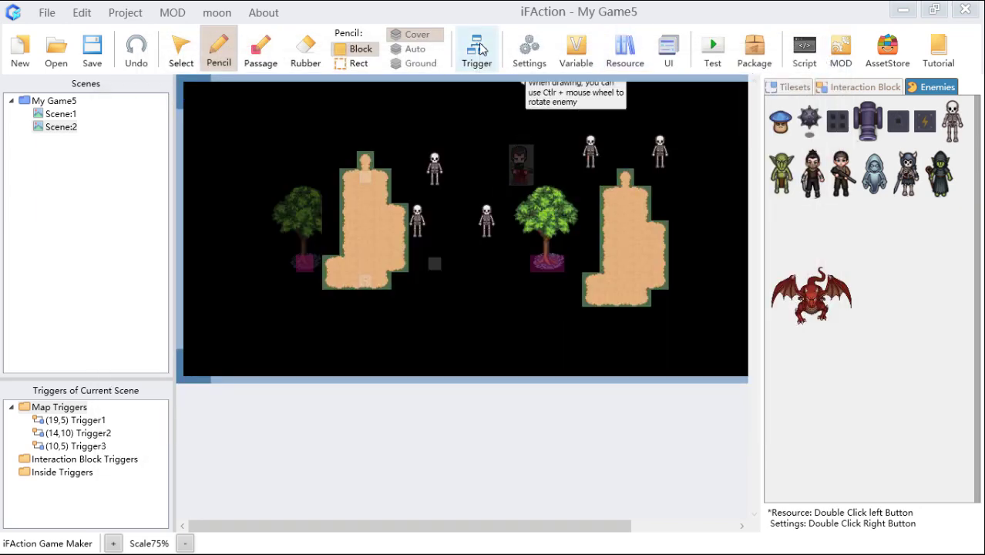
Set the character image of the NPC trigger's second page to Adventurer, matching its first page, and confirm the trigger
click(477, 47)
double_click(519, 178)
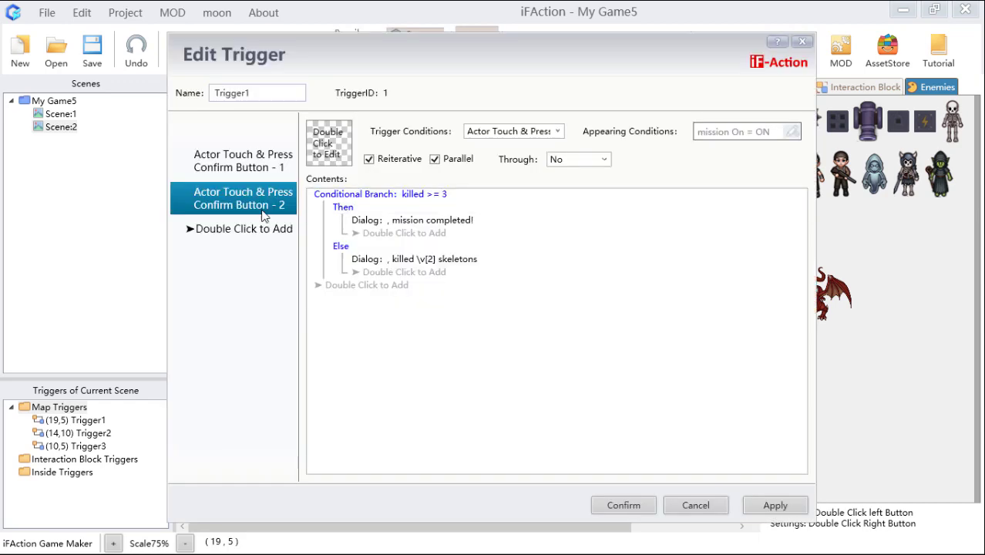
click(259, 161)
click(259, 197)
click(269, 159)
click(274, 189)
double_click(333, 146)
click(354, 214)
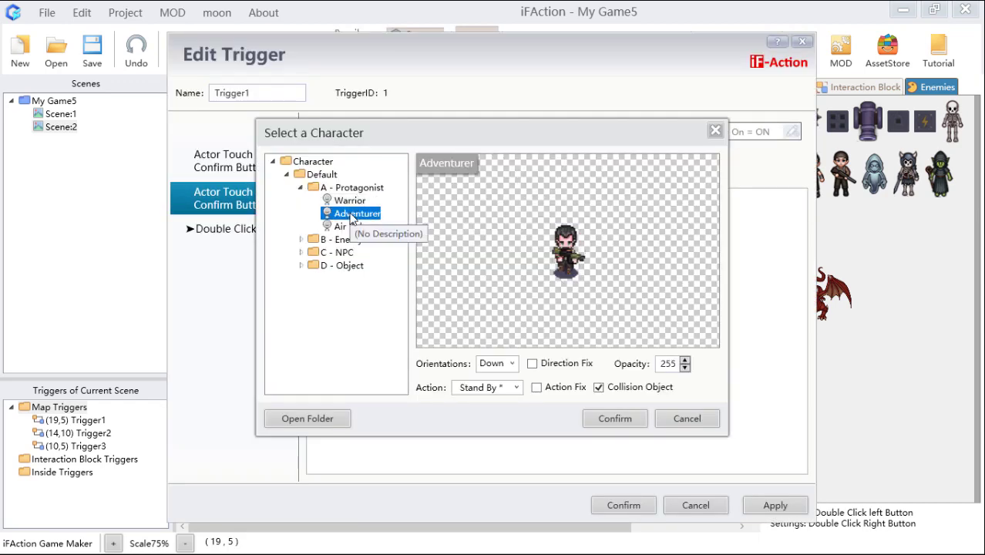
click(620, 418)
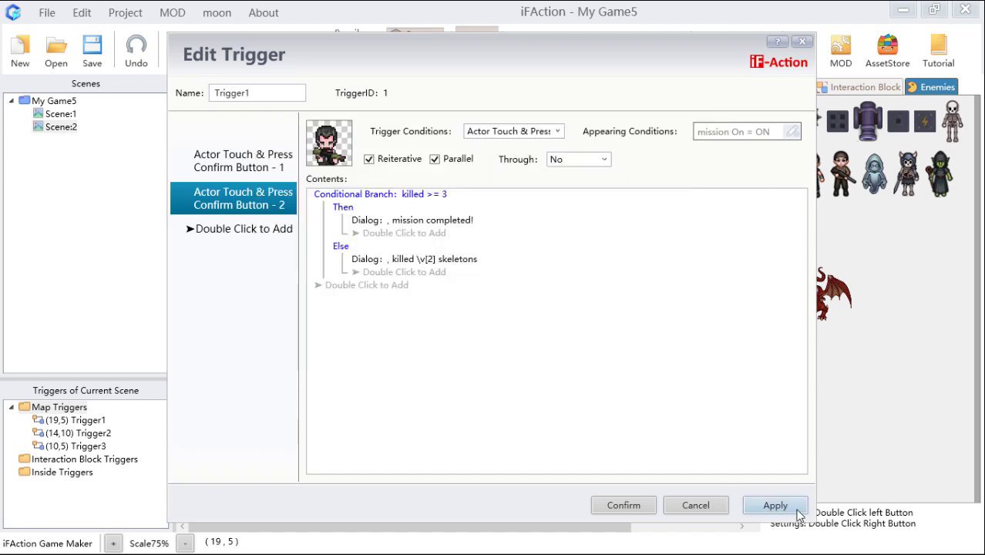
click(626, 505)
Start a new test game and walk the character past the skeletons up to the NPC
click(708, 55)
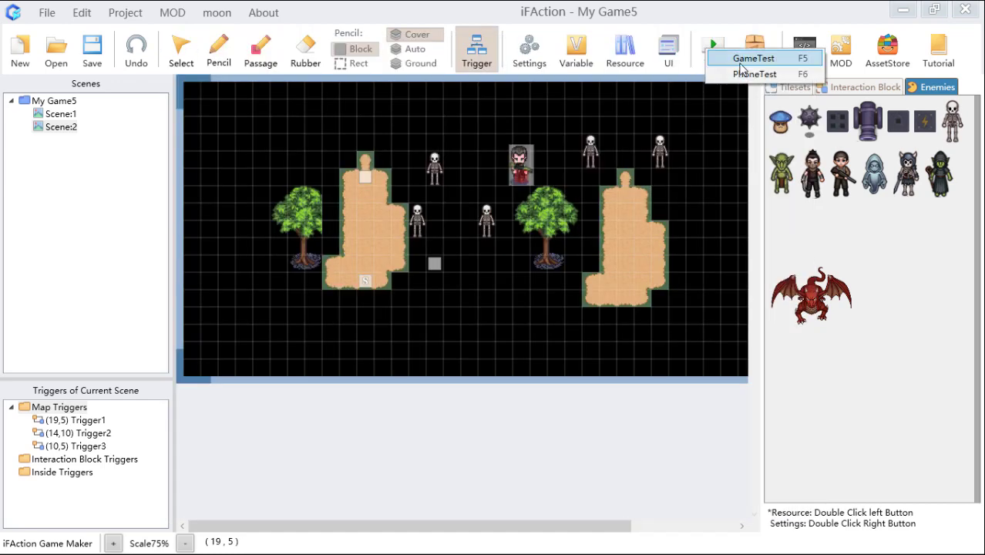
click(748, 58)
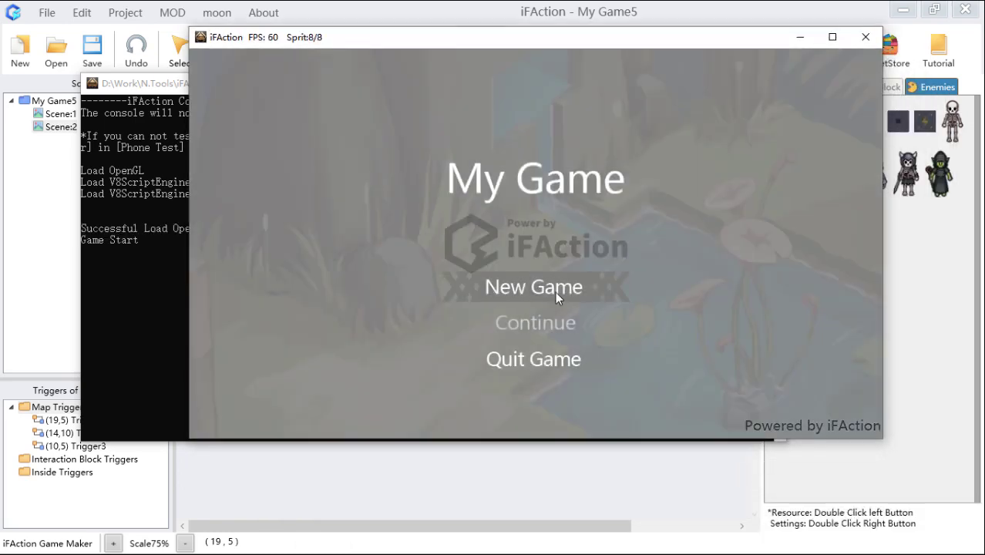
click(555, 291)
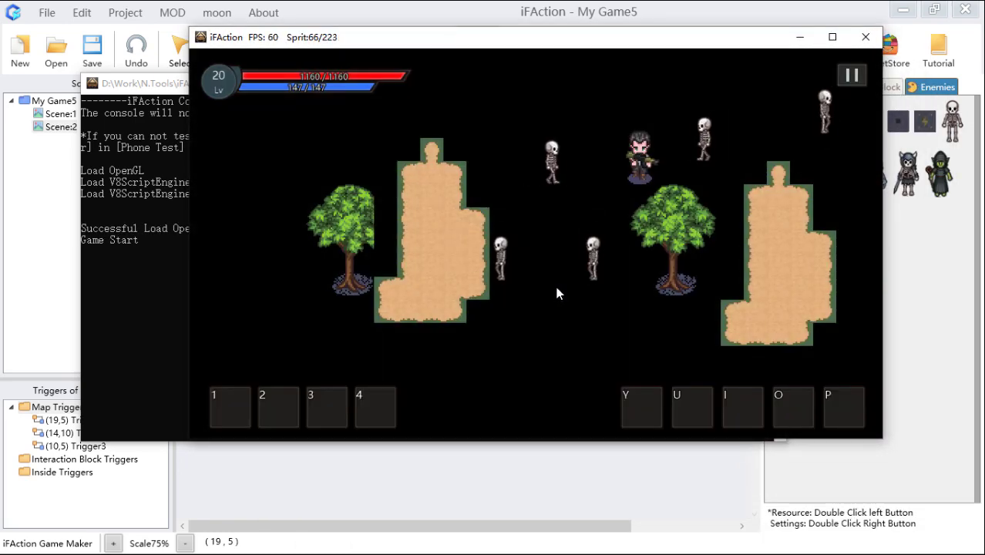
text(ad)
key(space)
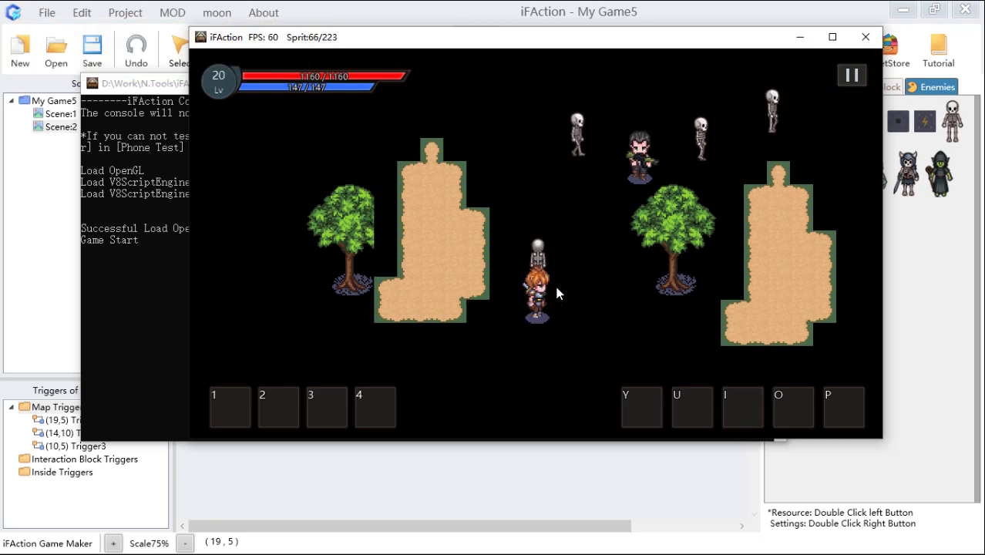
text(dk)
key(shift)
key(d)
key(w)
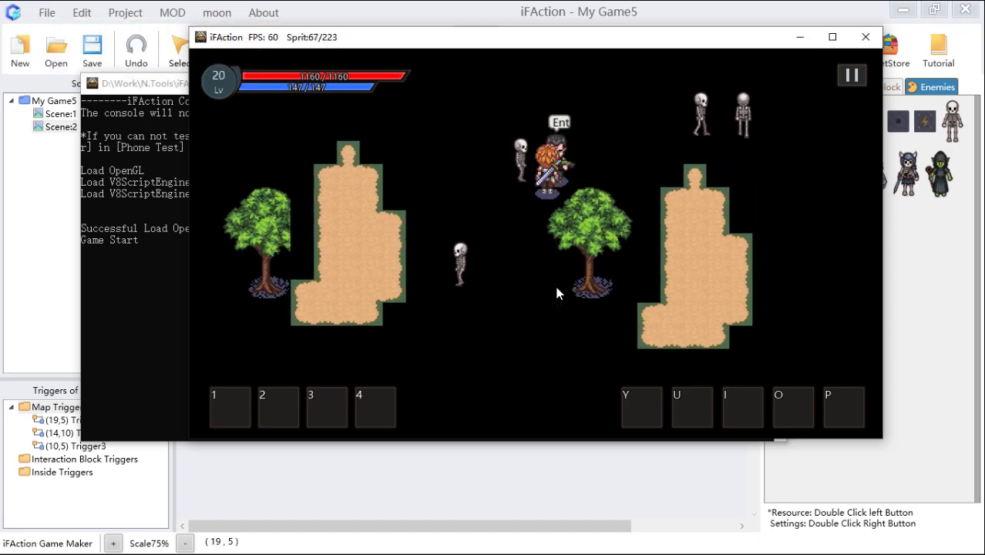
Talk to the NPC in the test game and accept his skeleton mission with Yes
key(Return)
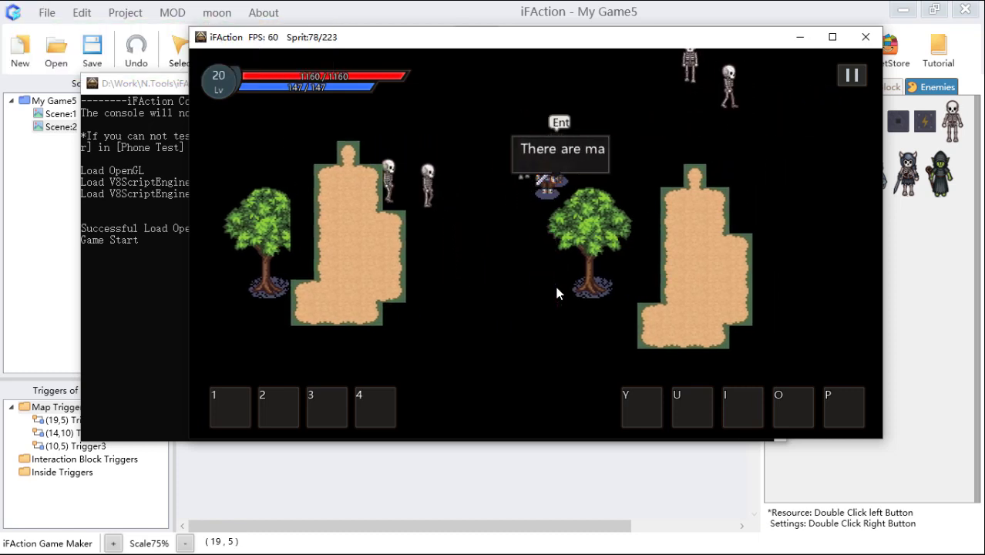
key(Return)
key(Return)
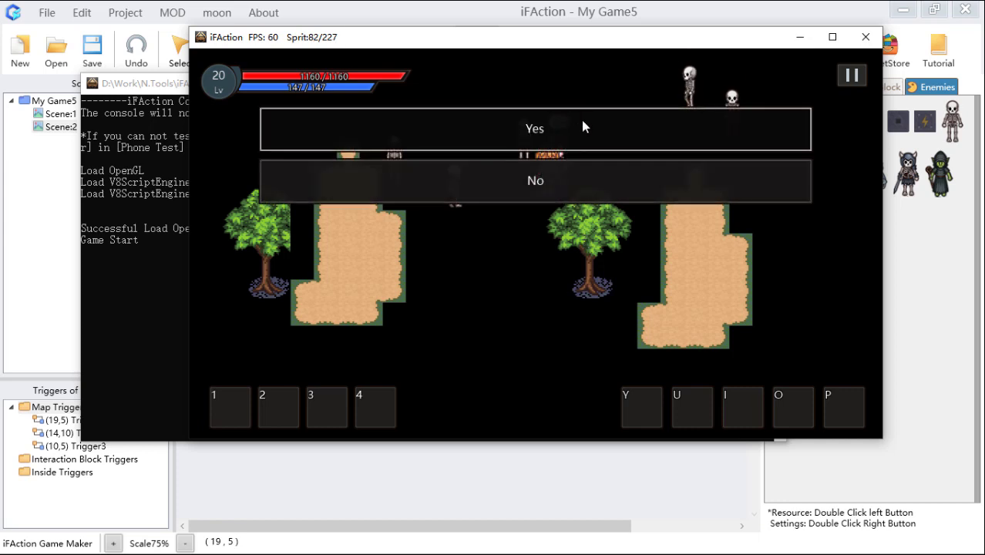
click(583, 126)
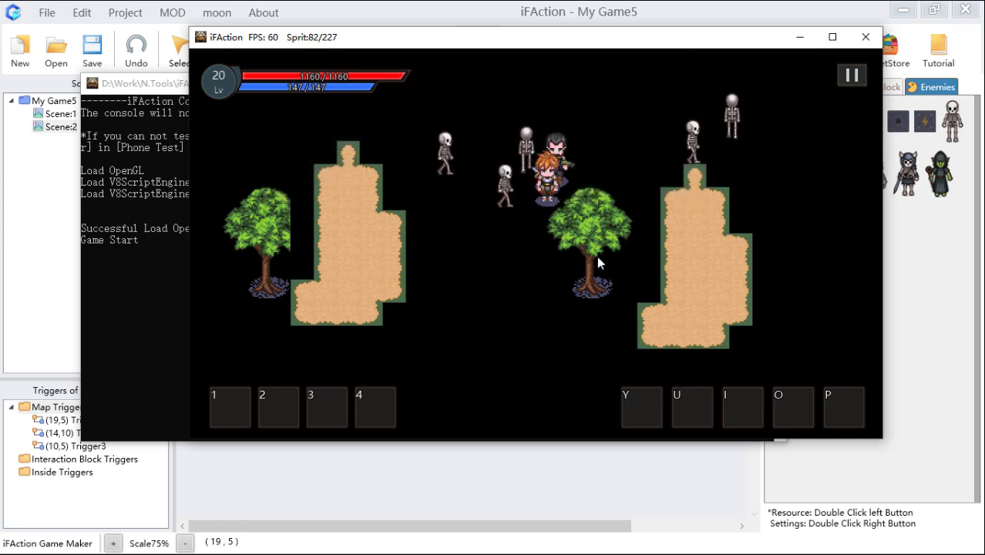
Step away from the NPC, return and talk to him to check his mission progress dialog before any kills
key(s)
key(a)
key(d)
key(w)
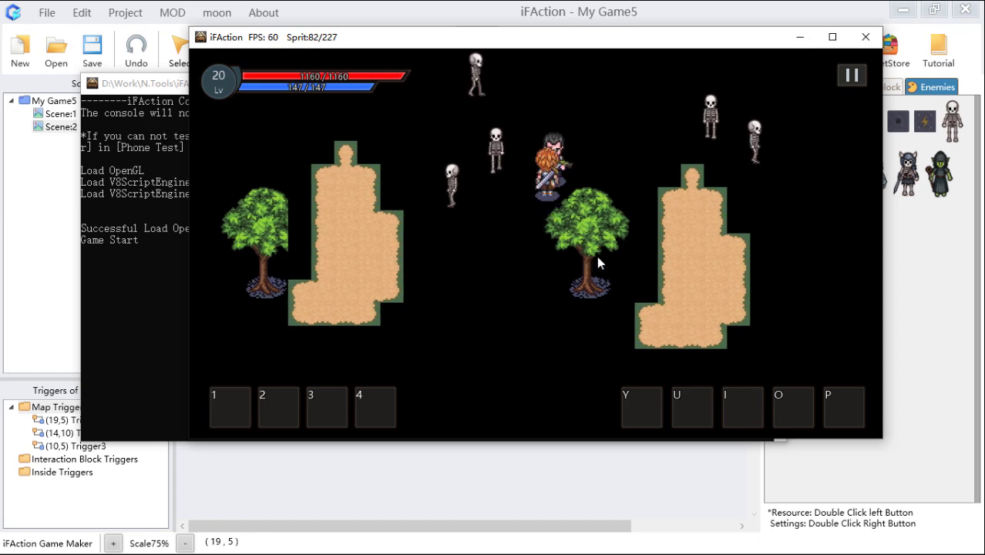
key(Return)
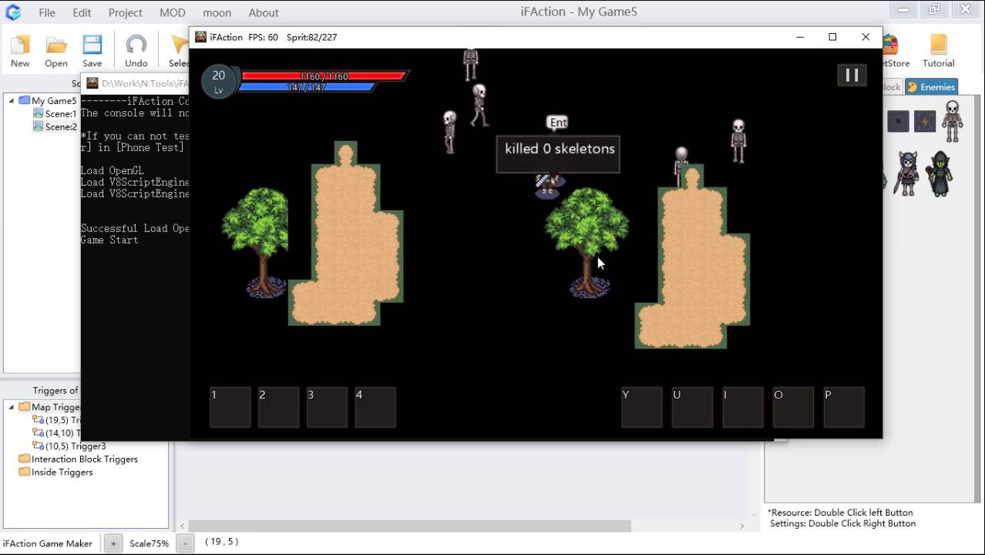
key(Return)
Walk to the skeletons beside the NPC in the test game and attack them with the sword
key(s)
key(a)
key(w)
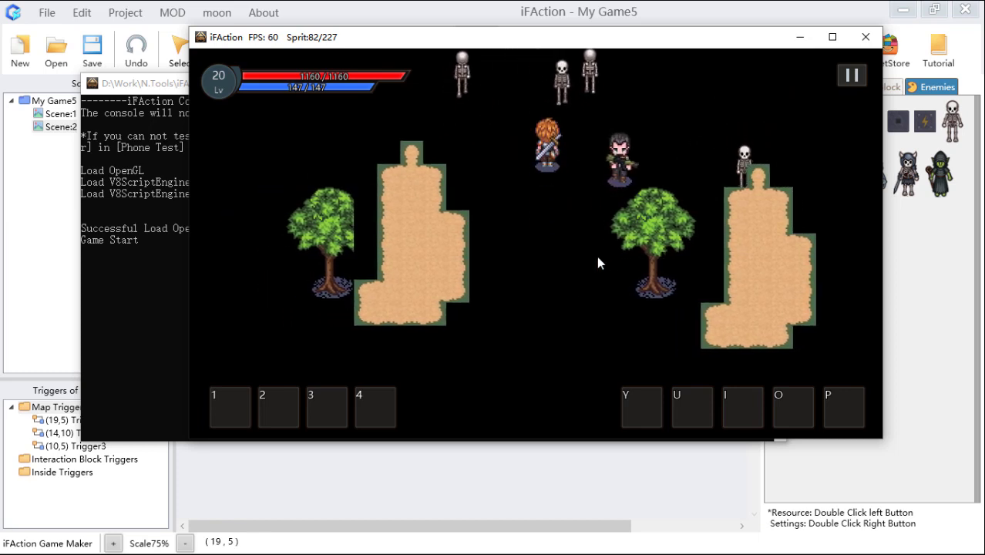
key(j)
key(j)
key(j)
Return to the NPC after the first fight and talk to him to check his mission dialog
key(s)
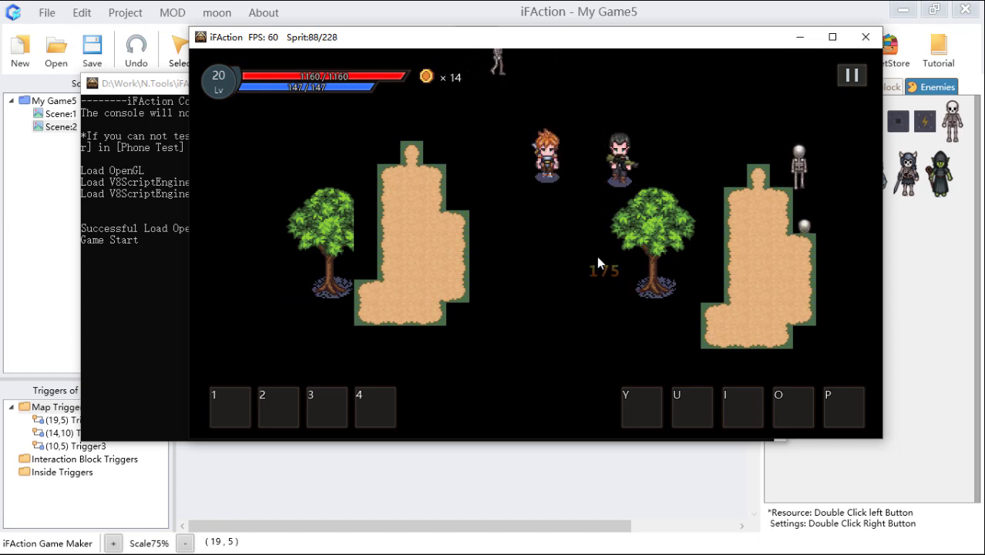
key(d)
key(w)
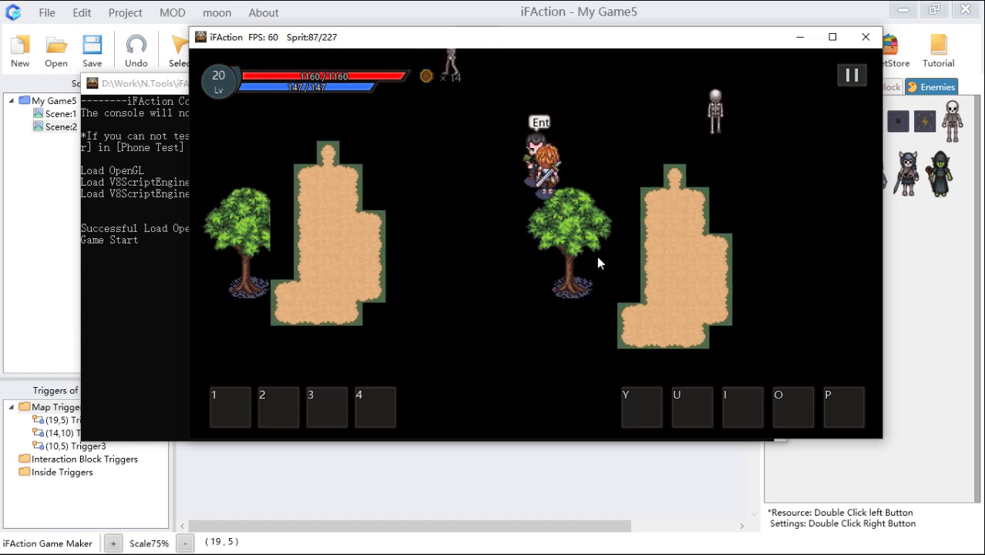
key(Return)
key(Return)
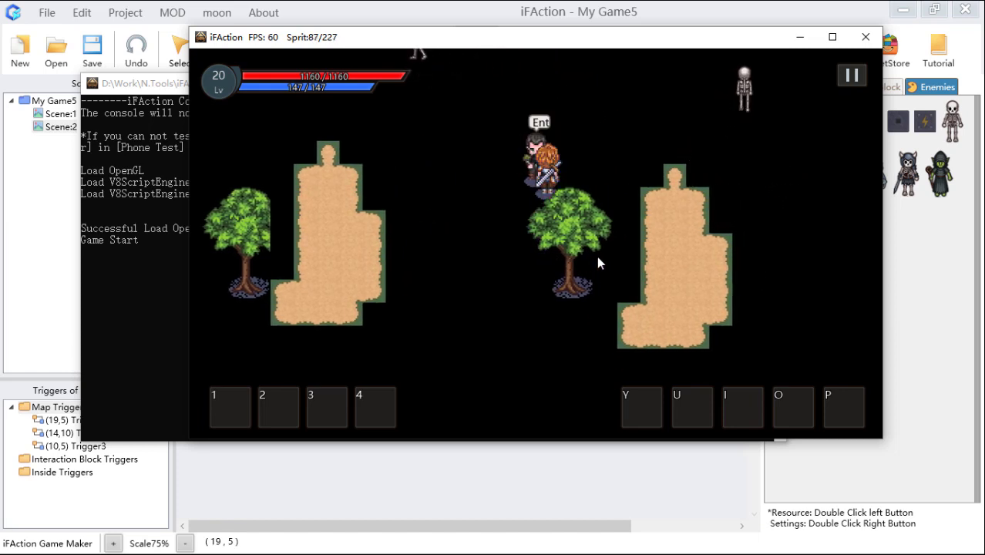
Walk to another skeleton beyond the NPC in the test game and attack it
key(d)
key(w)
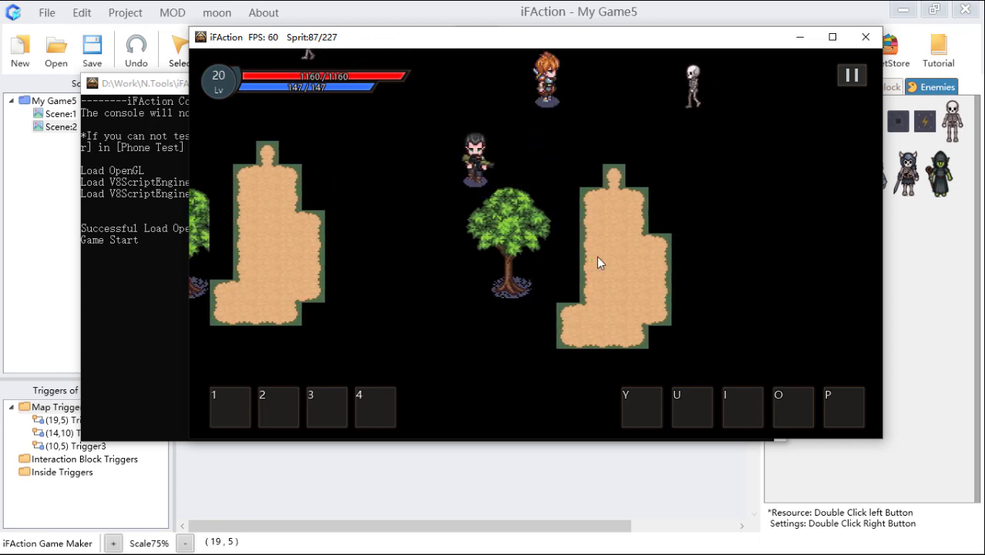
key(d)
key(j)
key(j)
key(j)
key(s)
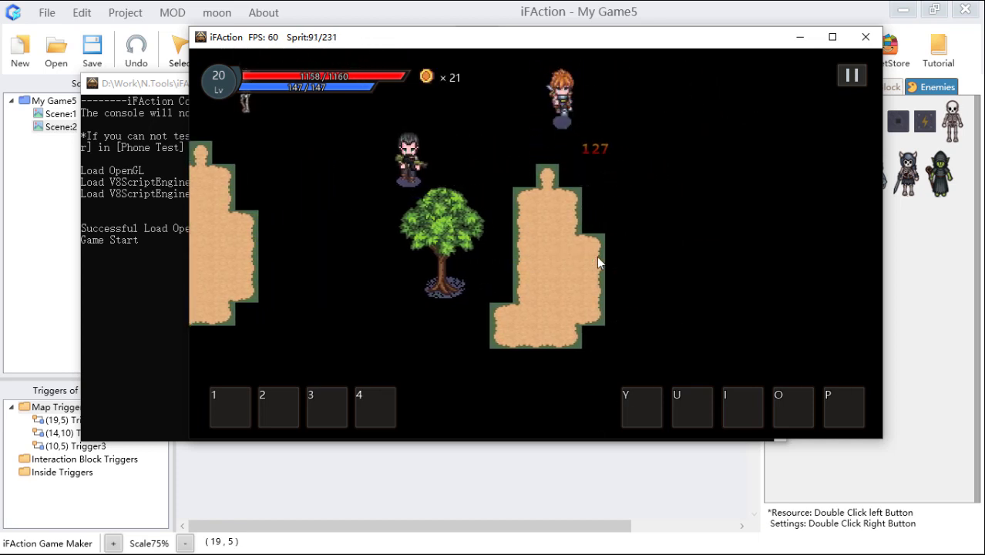
Walk back to the NPC to check his mission dialog once more, and close the test game
key(a)
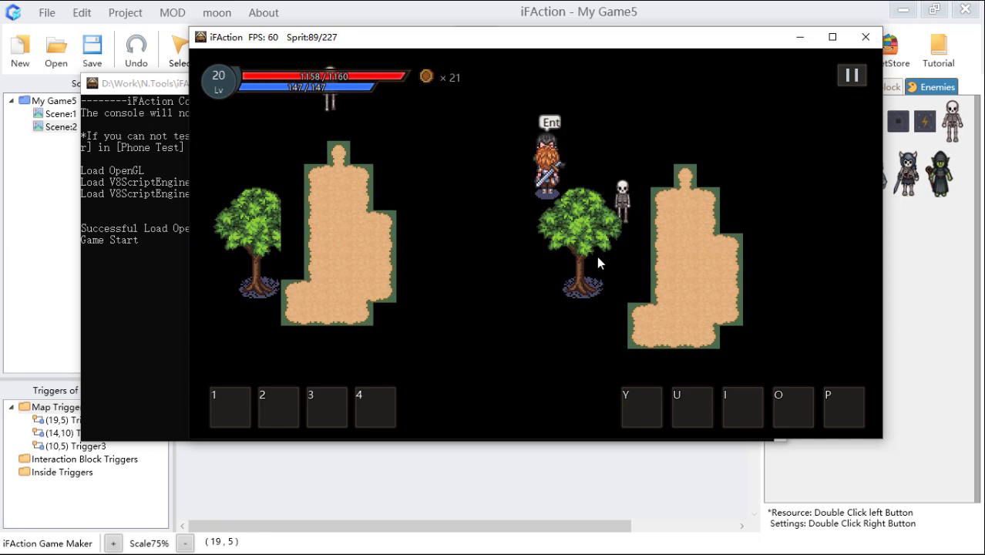
key(Return)
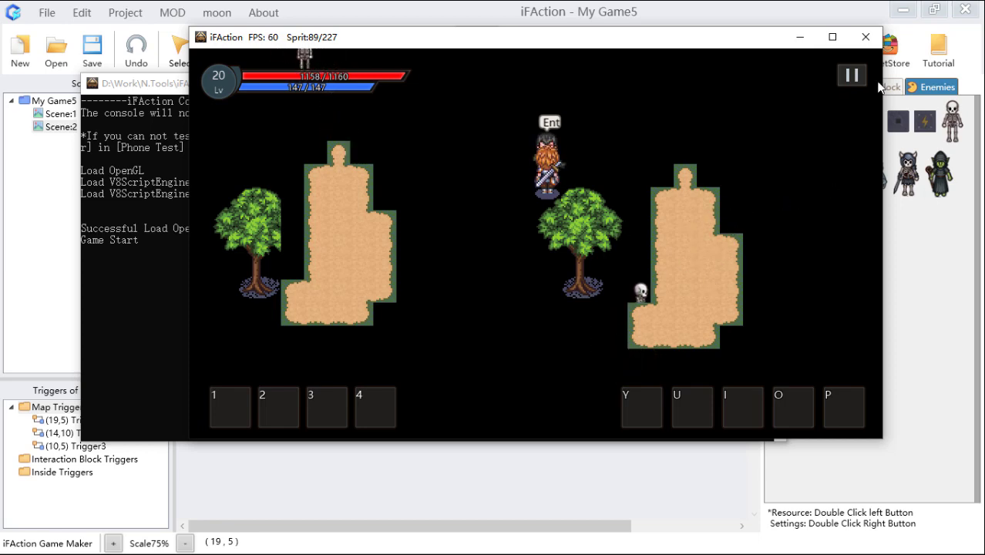
click(867, 37)
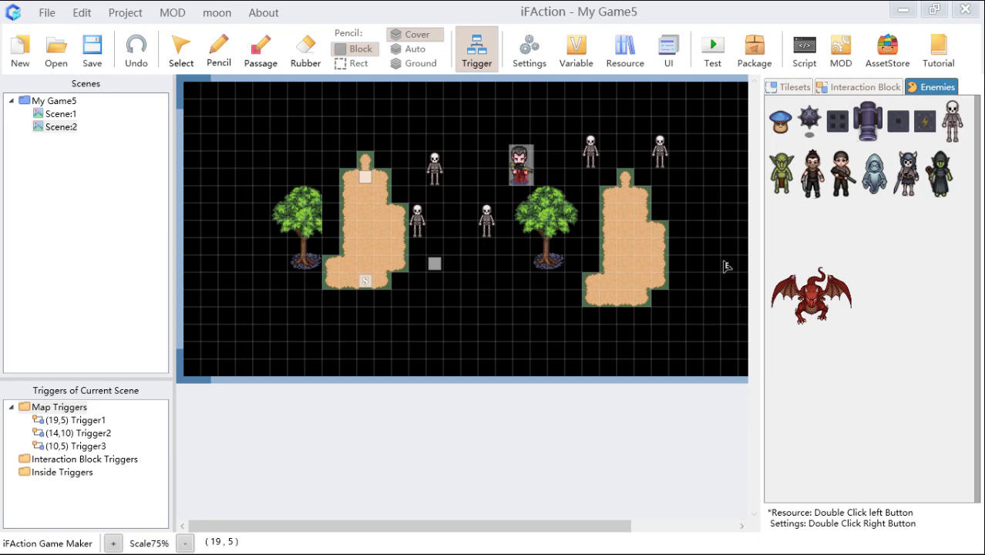
Set the initial actor to 002:Adventurer in the system settings
click(530, 54)
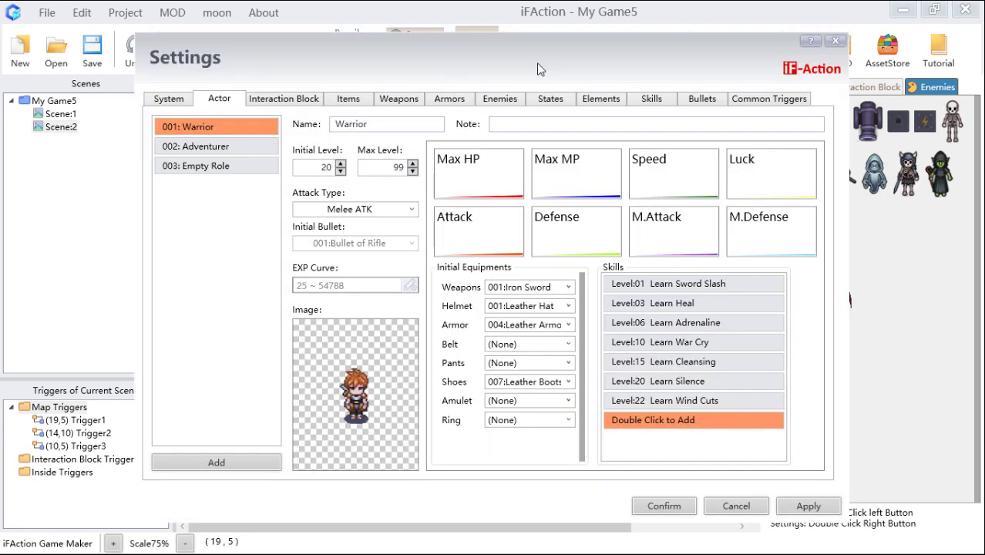
click(170, 100)
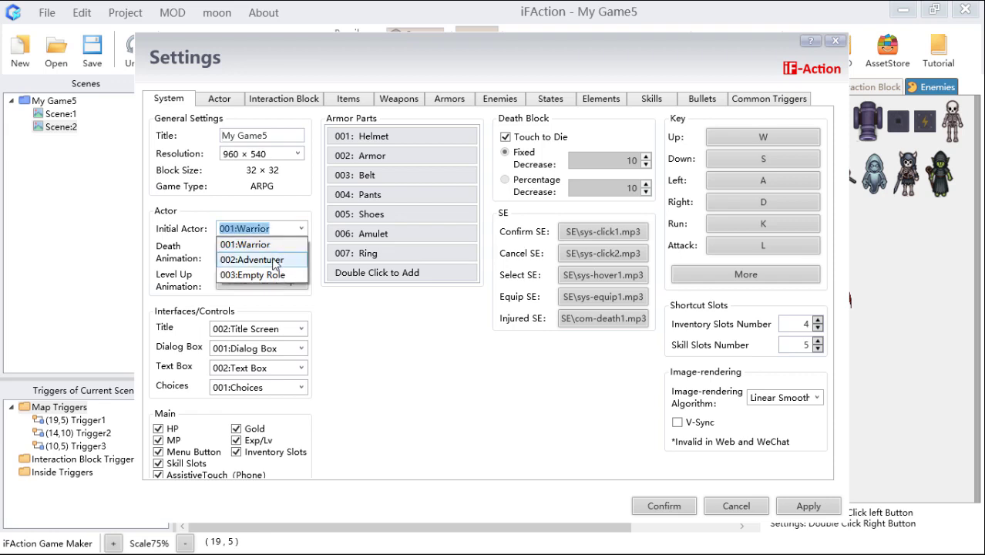
click(275, 262)
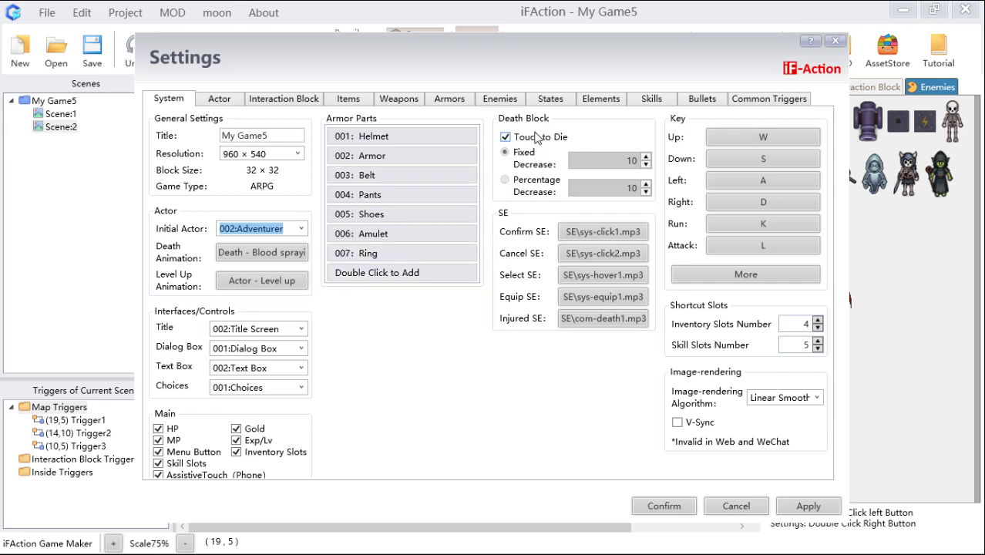
Inspect the additional key settings without reassigning any key, and confirm the system settings
click(747, 276)
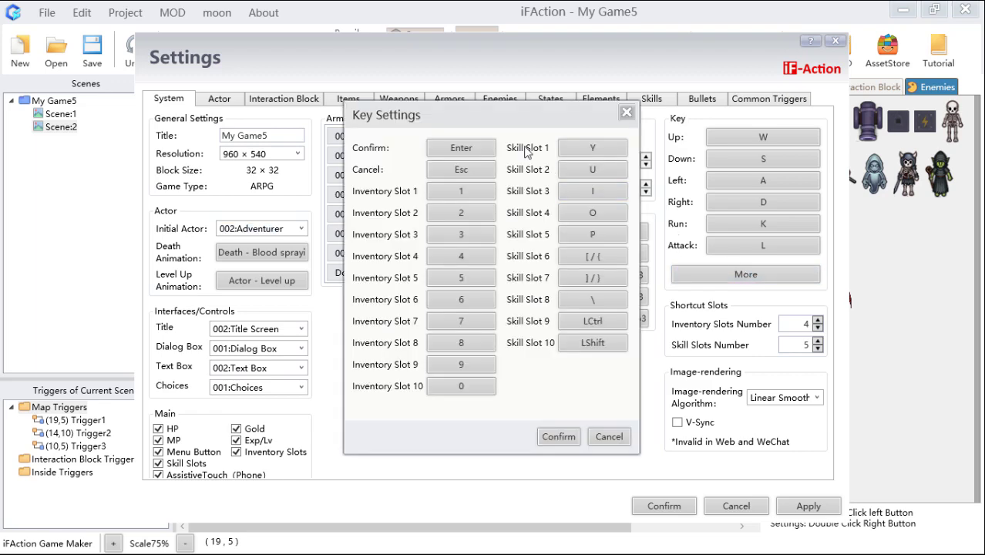
drag(501, 120, 533, 102)
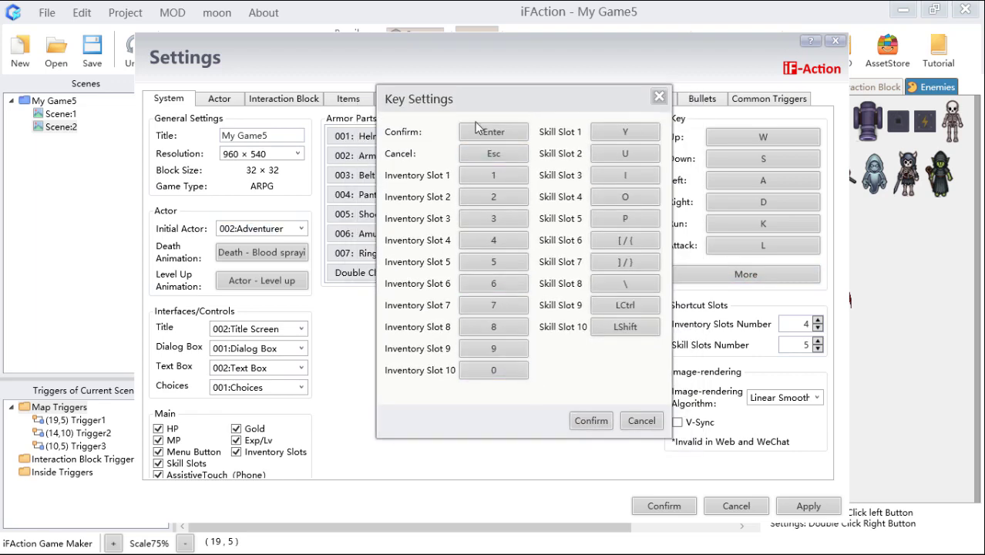
click(522, 230)
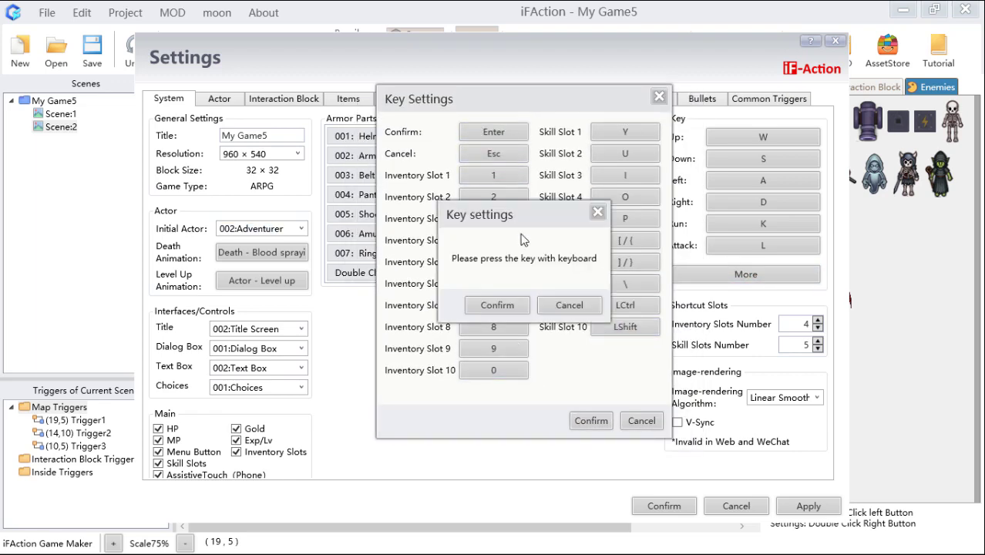
click(570, 306)
click(642, 421)
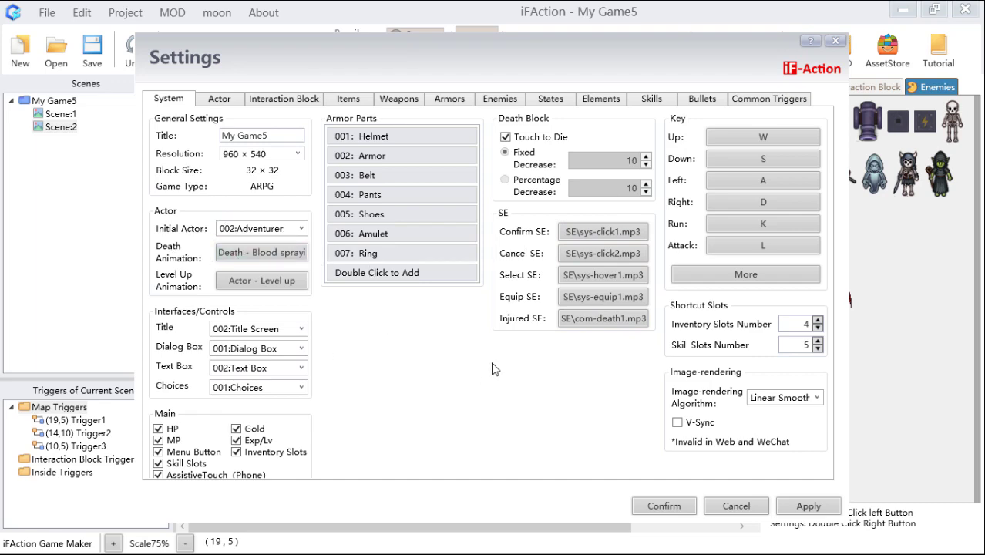
click(660, 508)
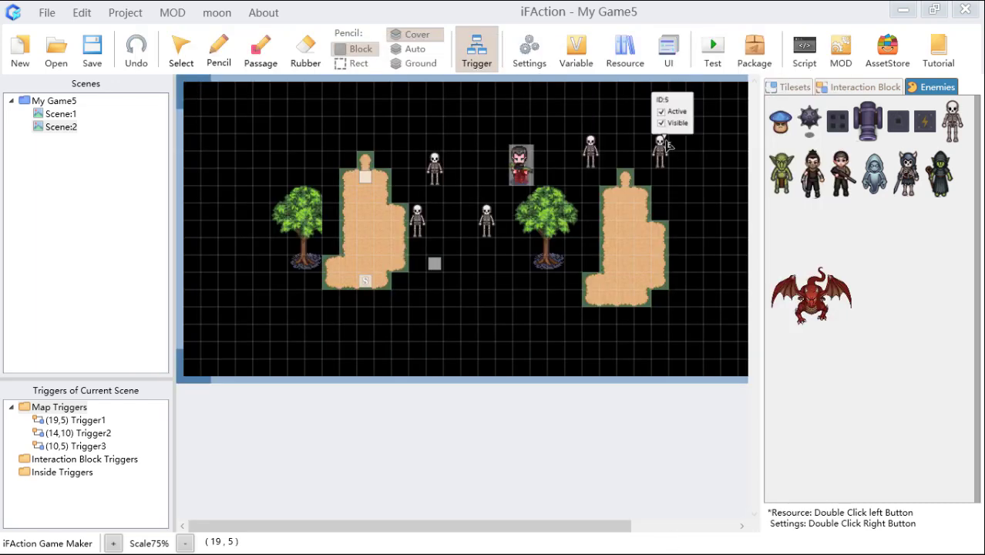
Start a new test game, walk the Adventurer around the map to check the new initial actor, and close the test game
click(722, 54)
click(724, 54)
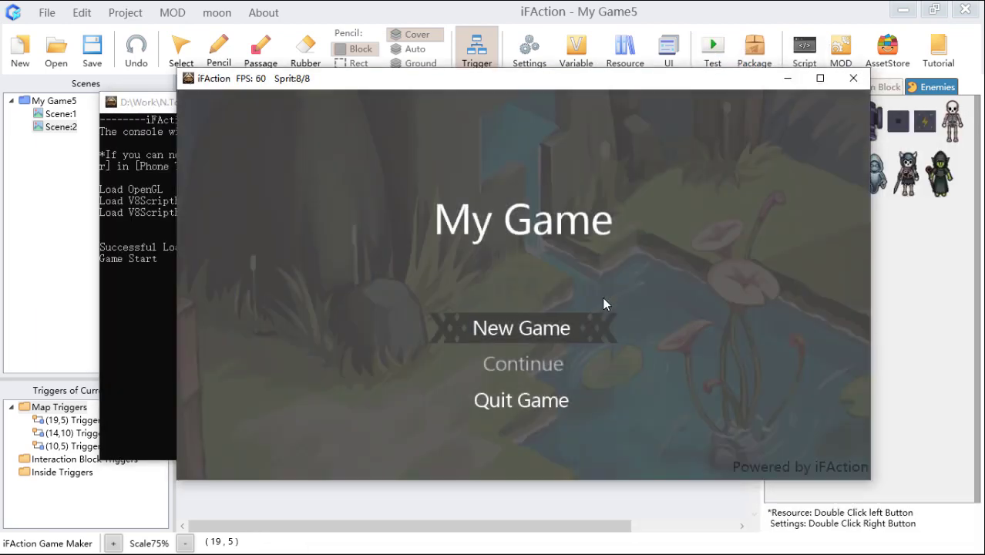
click(551, 330)
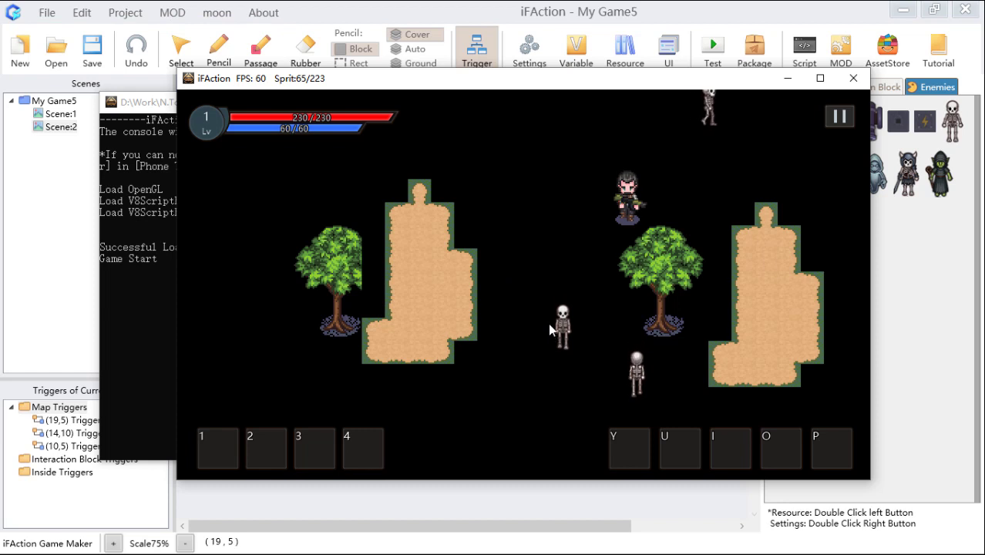
key(w)
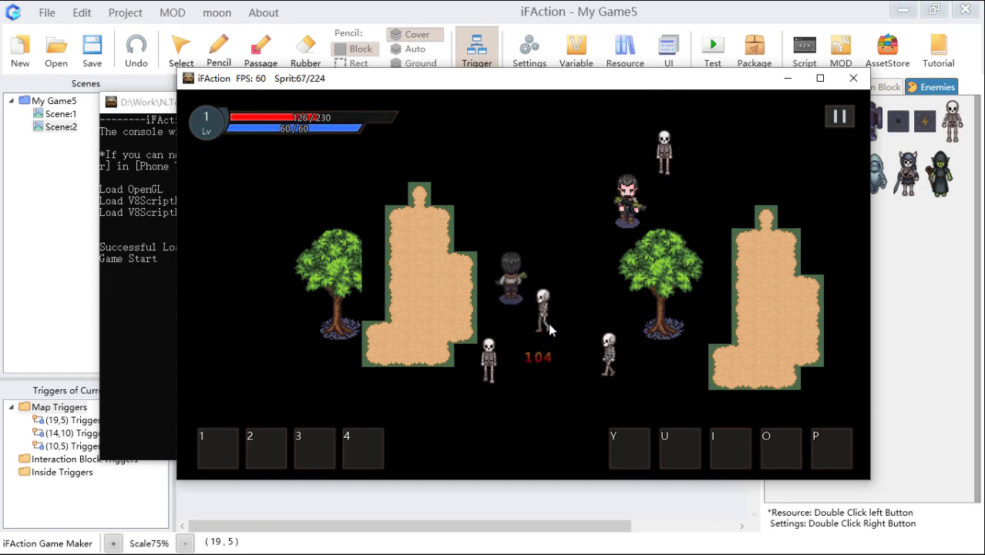
key(a)
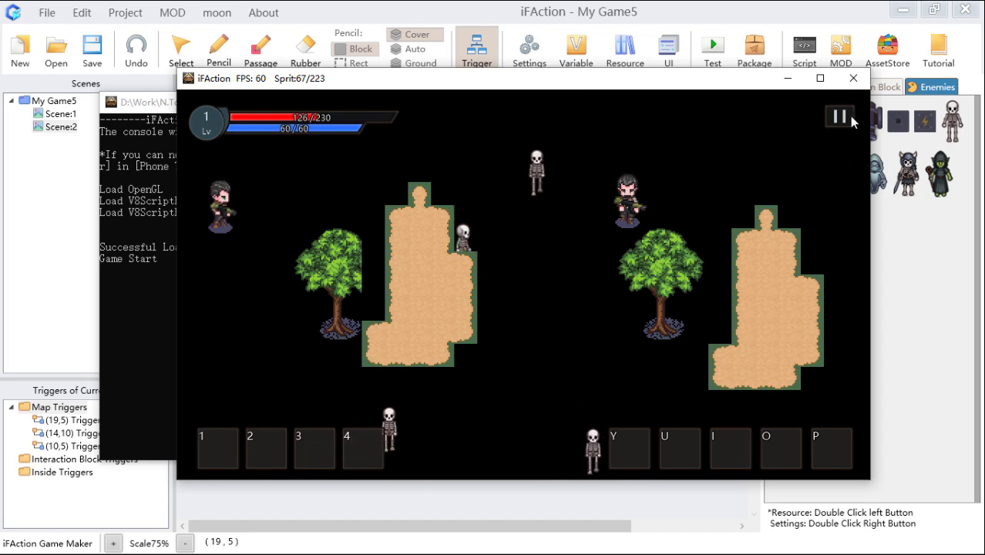
click(853, 78)
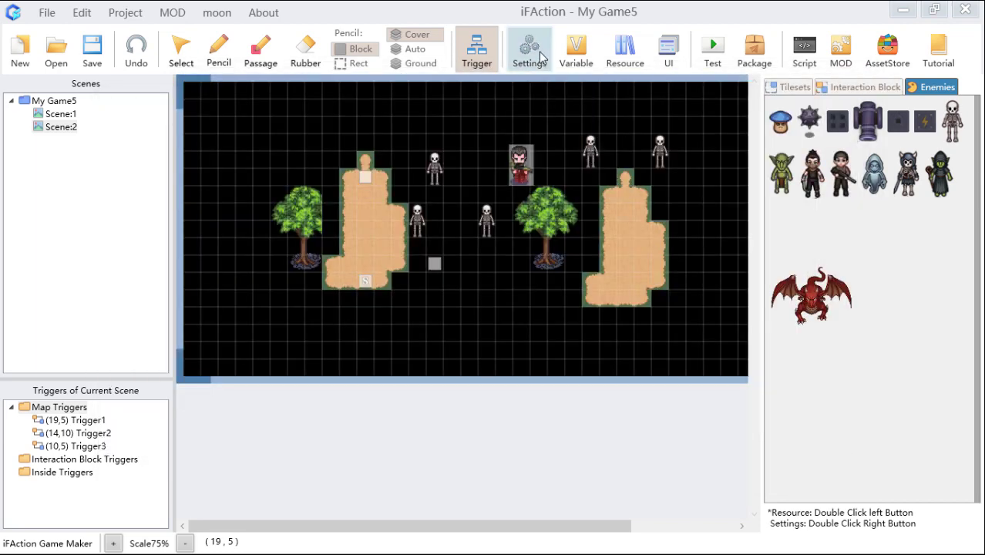
Switch the Adventurer's initial bullet to 002:Poison Arrow and back to 001:Bullet of Rifle, and confirm the settings
click(542, 58)
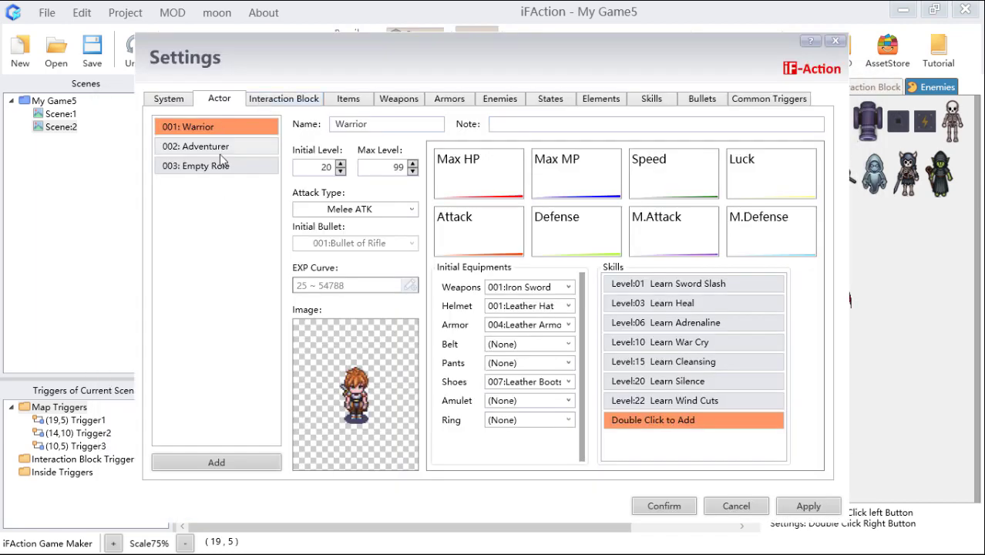
click(222, 147)
click(411, 243)
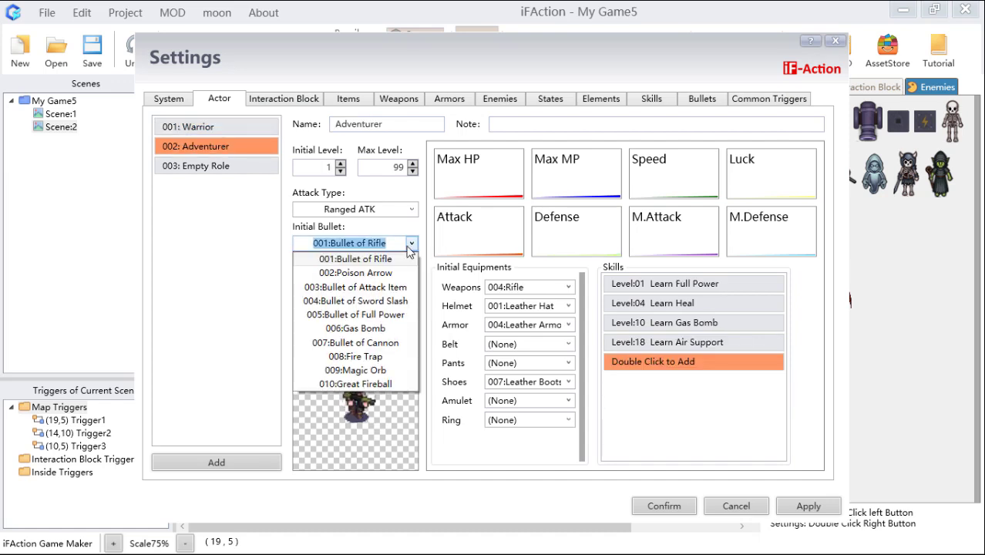
click(367, 274)
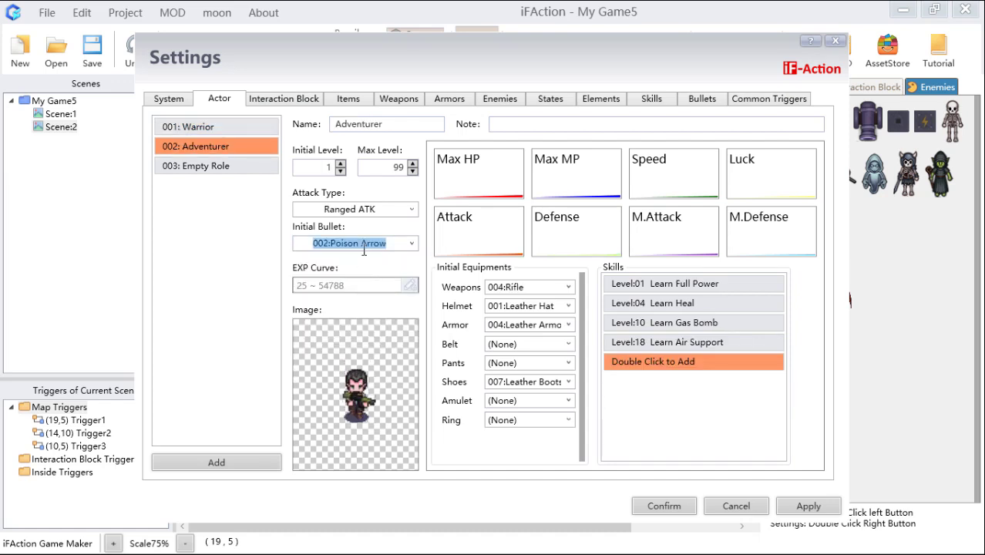
click(411, 245)
click(378, 259)
click(666, 502)
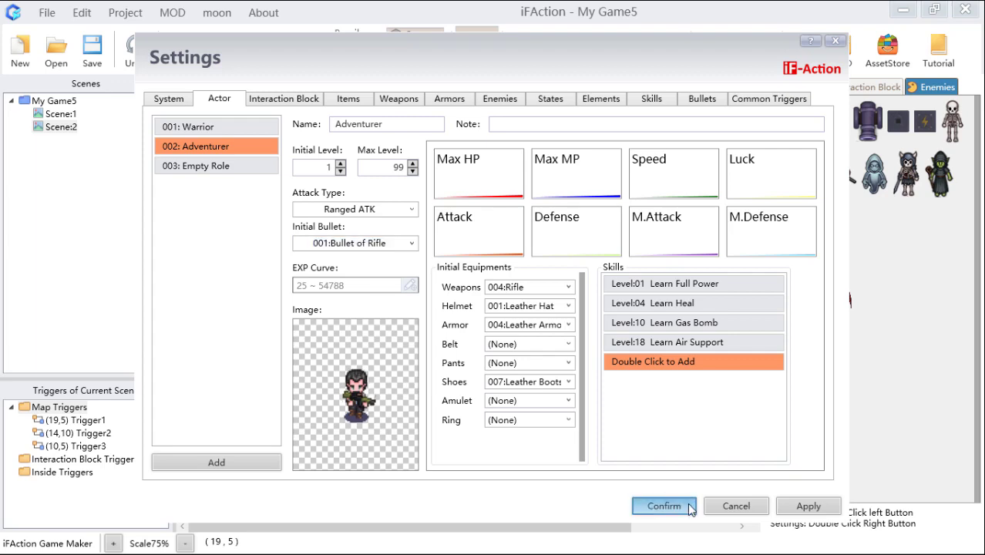
Start a new test game, check the Adventurer's ranged attack on the skeletons, and close the test game
click(710, 54)
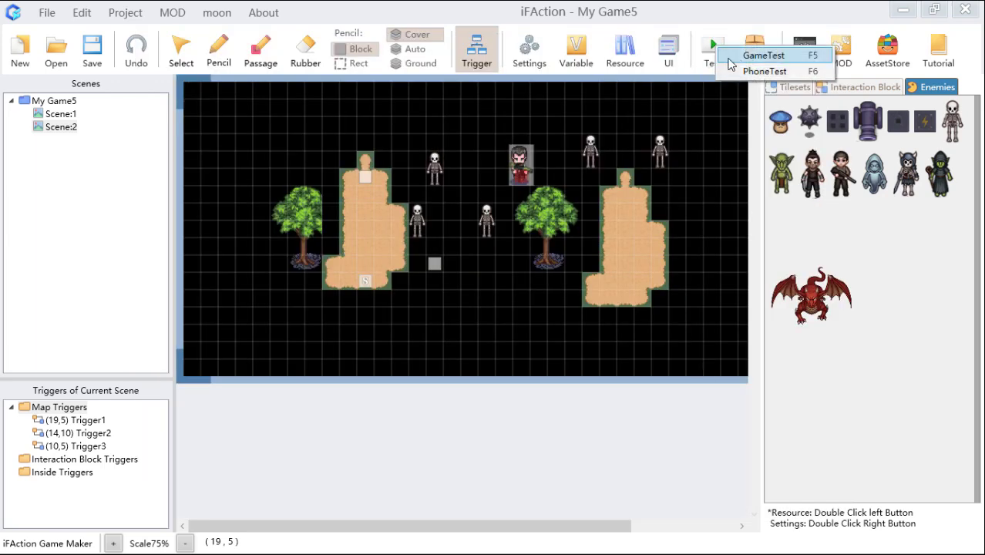
click(730, 61)
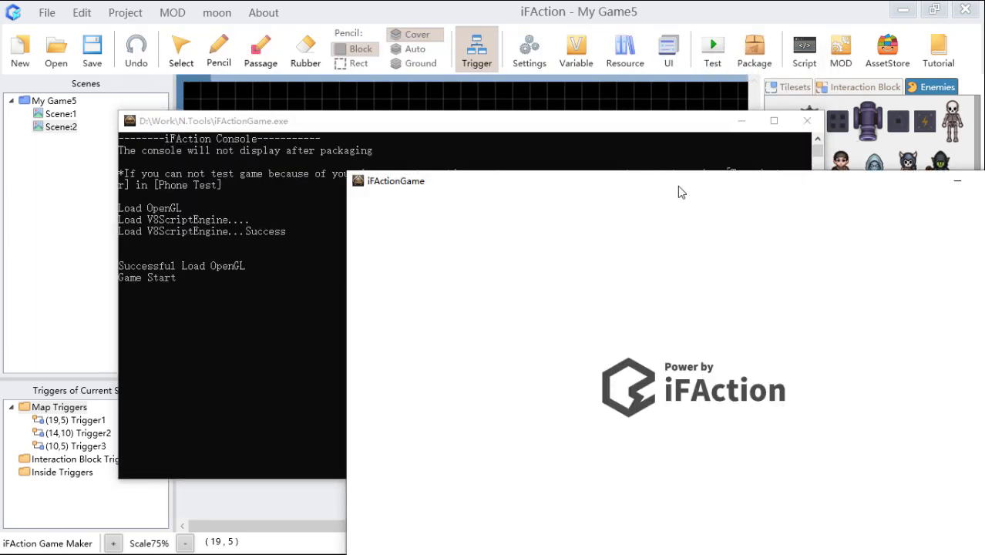
drag(680, 191, 484, 52)
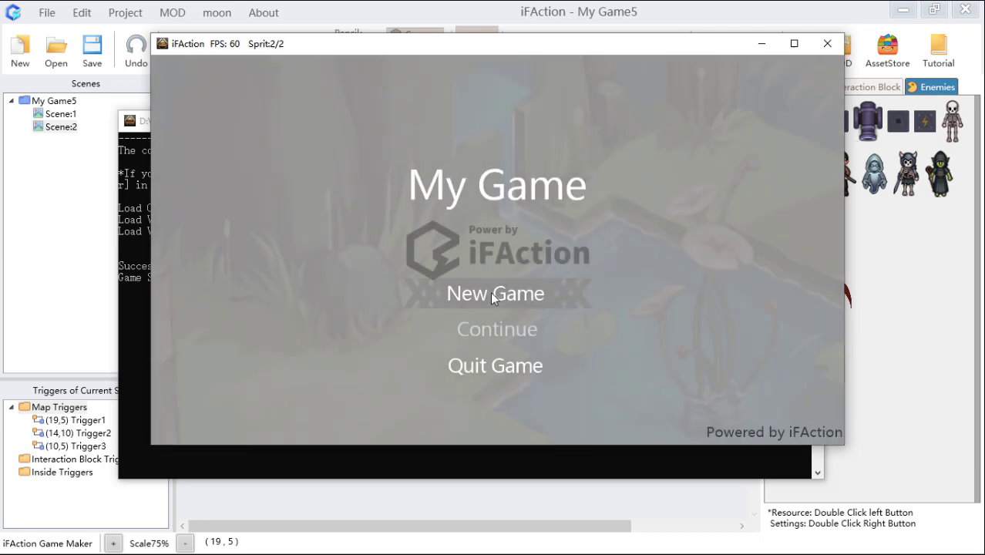
click(492, 291)
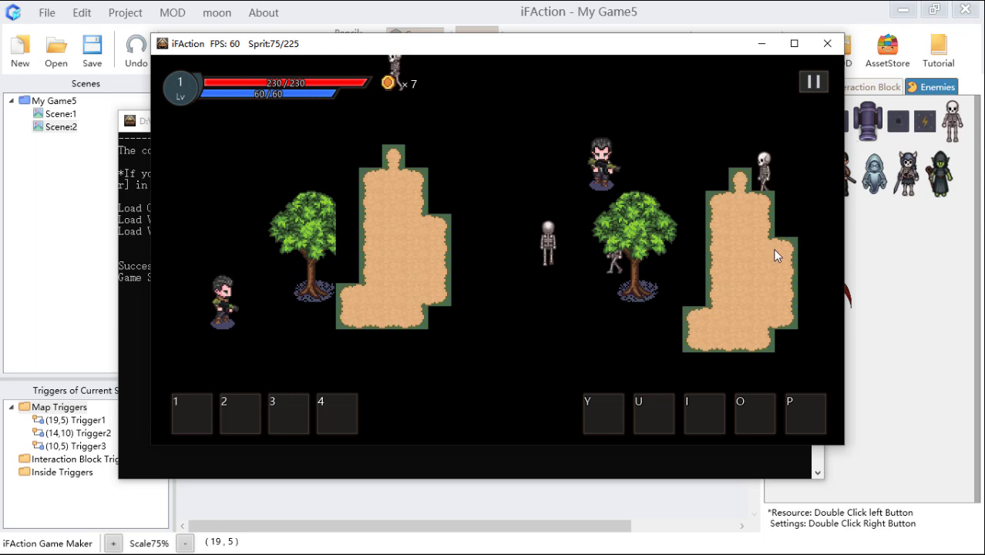
click(827, 43)
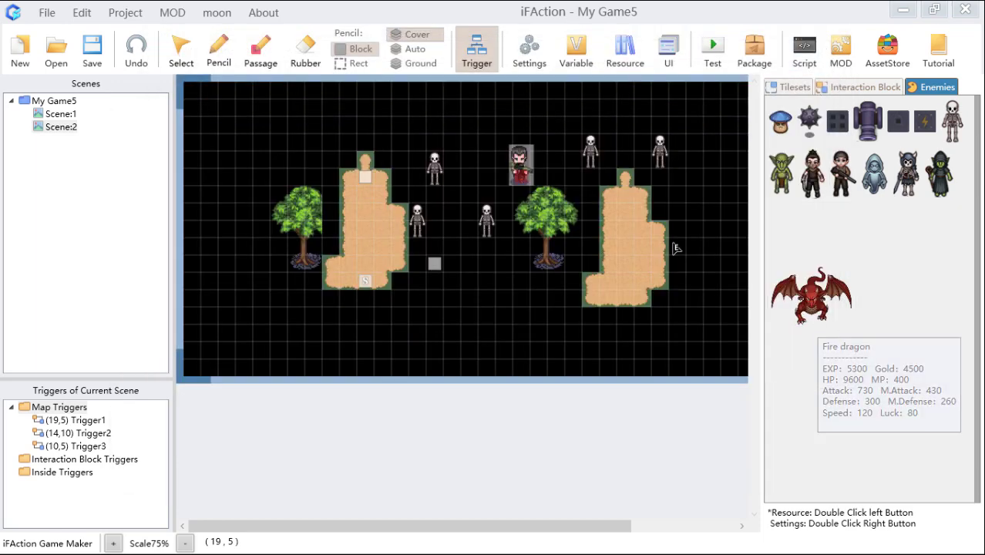
Save the project, and apply 001:Warrior as the initial actor in the system settings
click(93, 49)
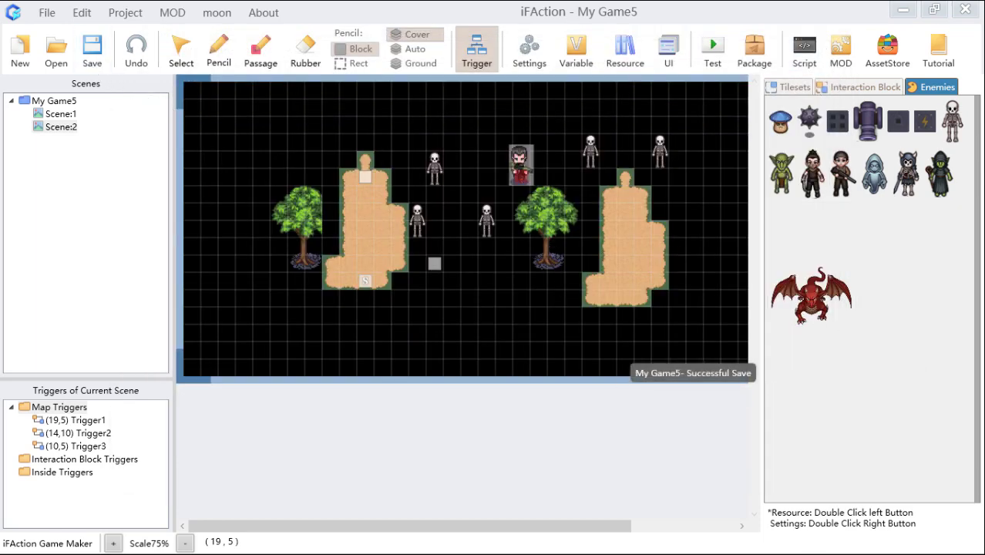
click(529, 50)
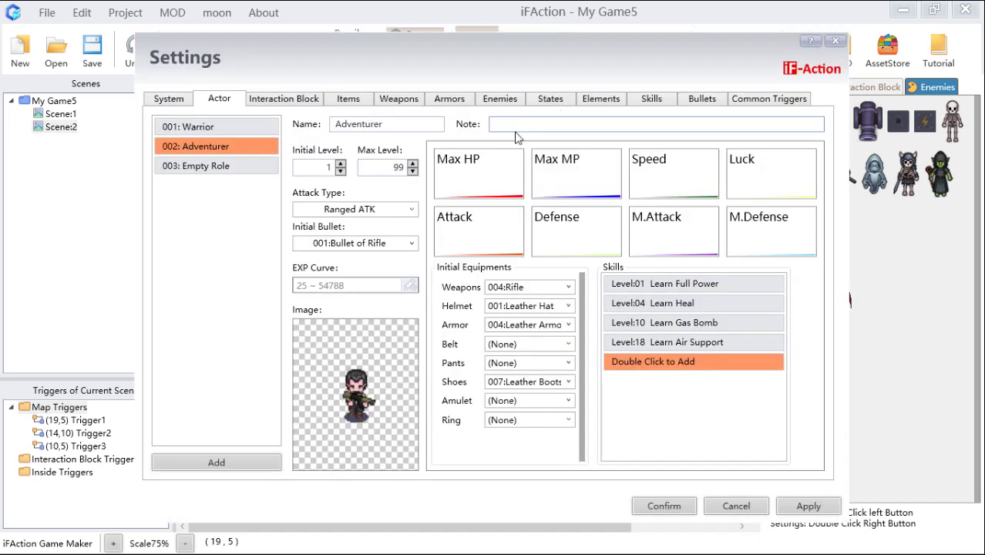
click(170, 99)
click(293, 229)
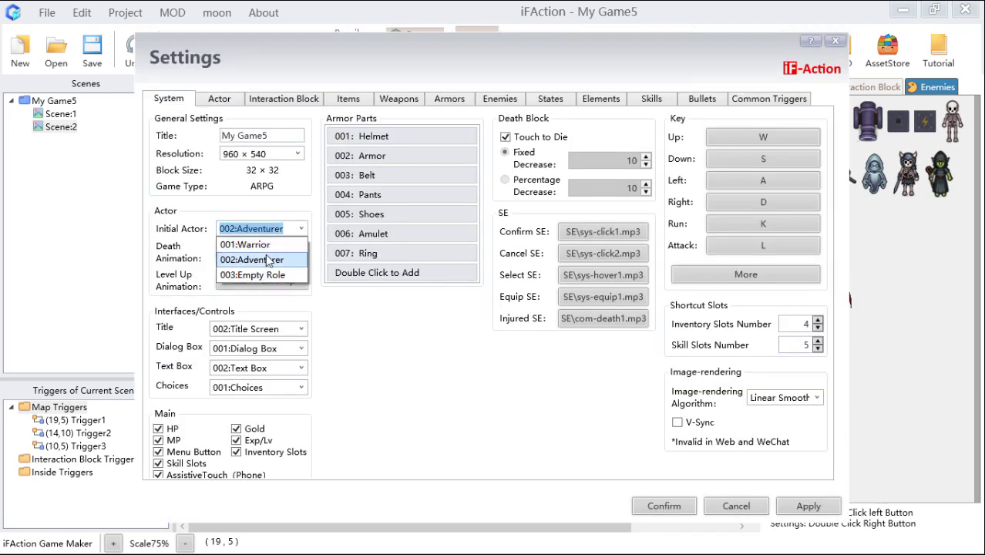
click(269, 242)
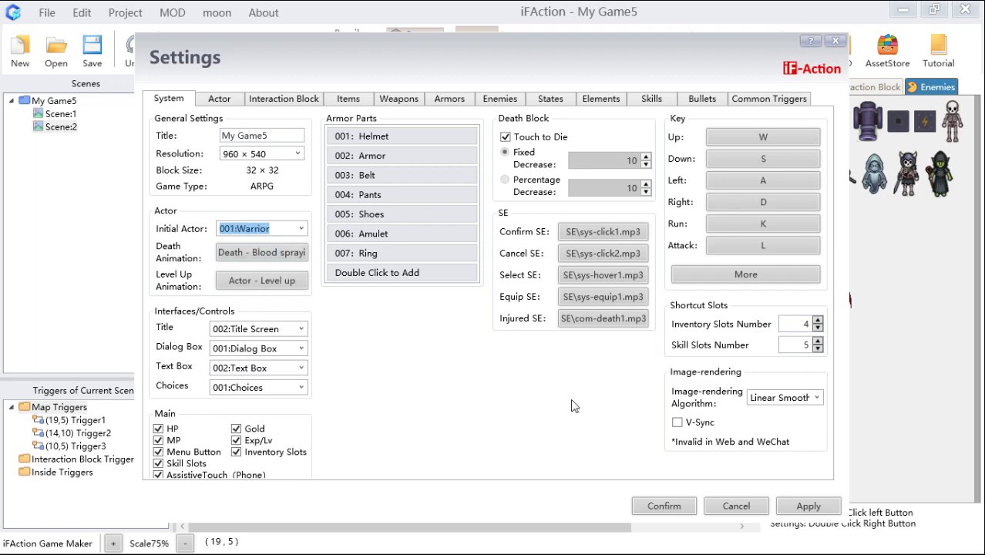
click(813, 511)
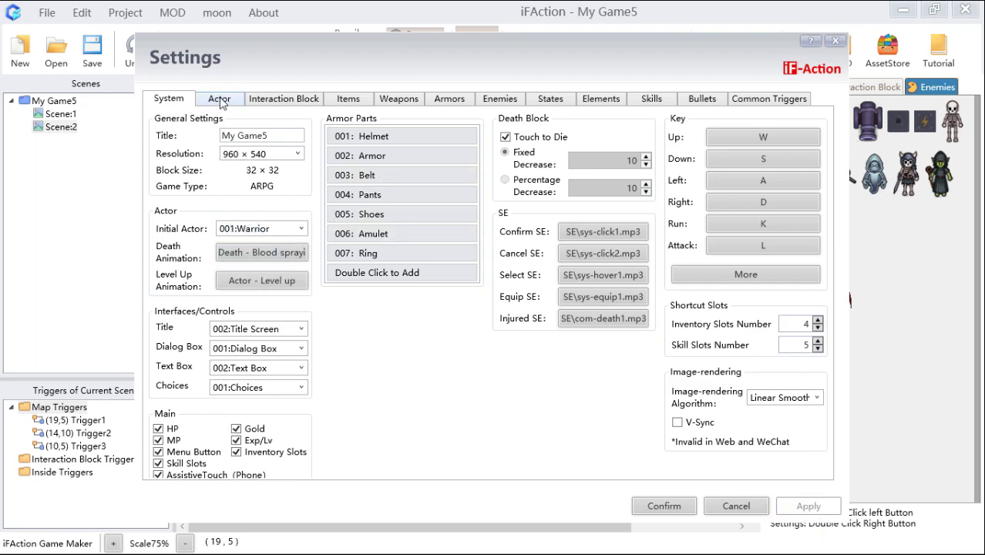
Review the actor settings and the Stone Block's interaction block settings, and confirm without changing anything
click(219, 100)
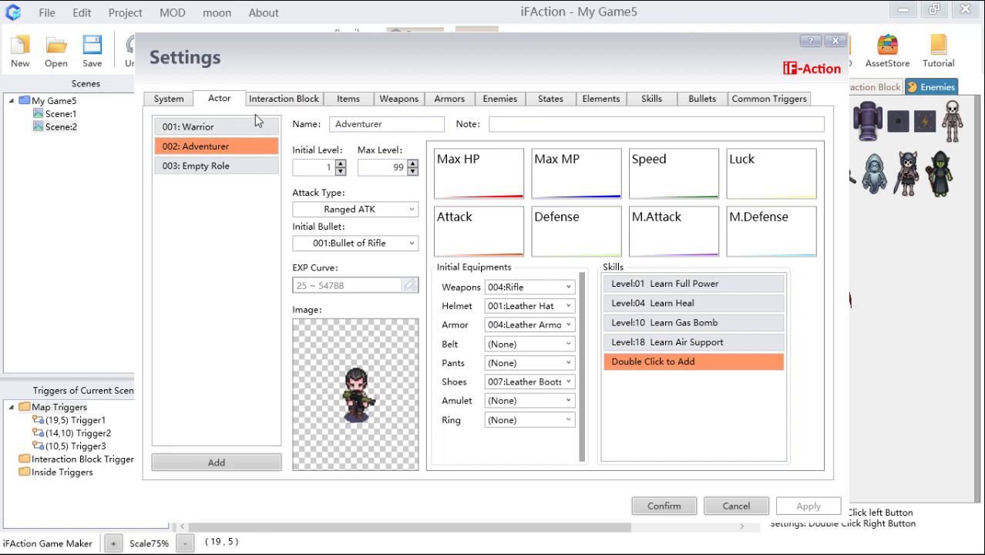
click(279, 102)
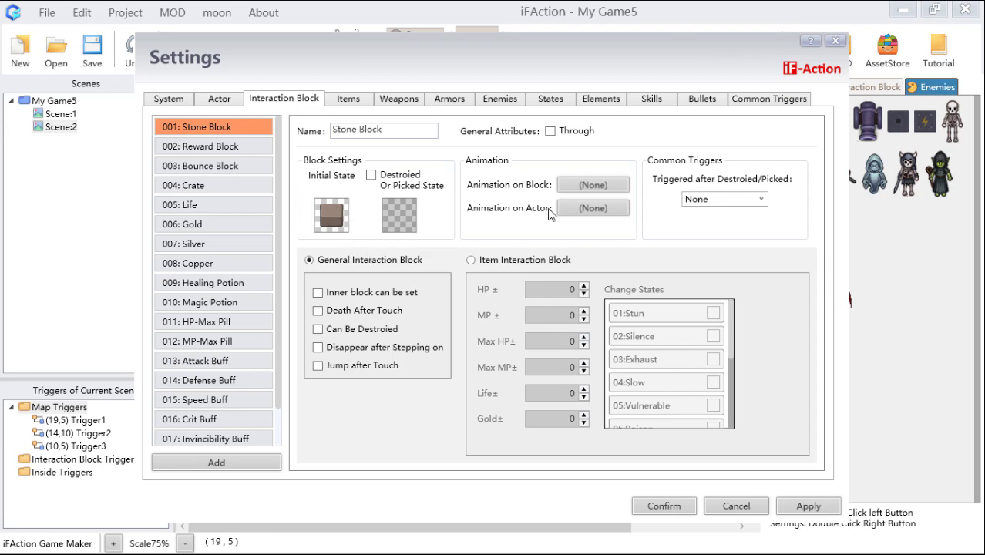
click(689, 506)
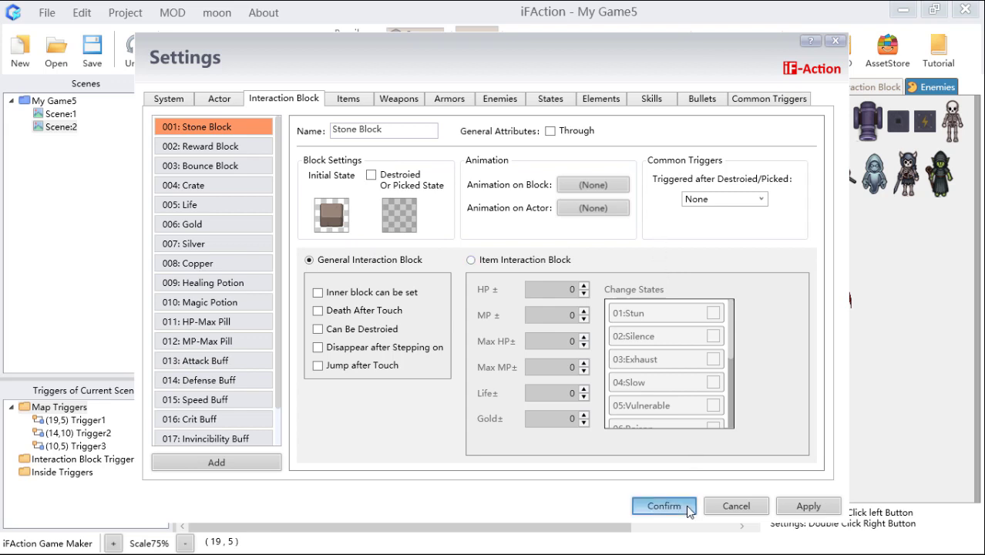
Place a Stone Block interaction block at map cell (6,5), just above the western tree in Scene:2, and save the project
click(885, 90)
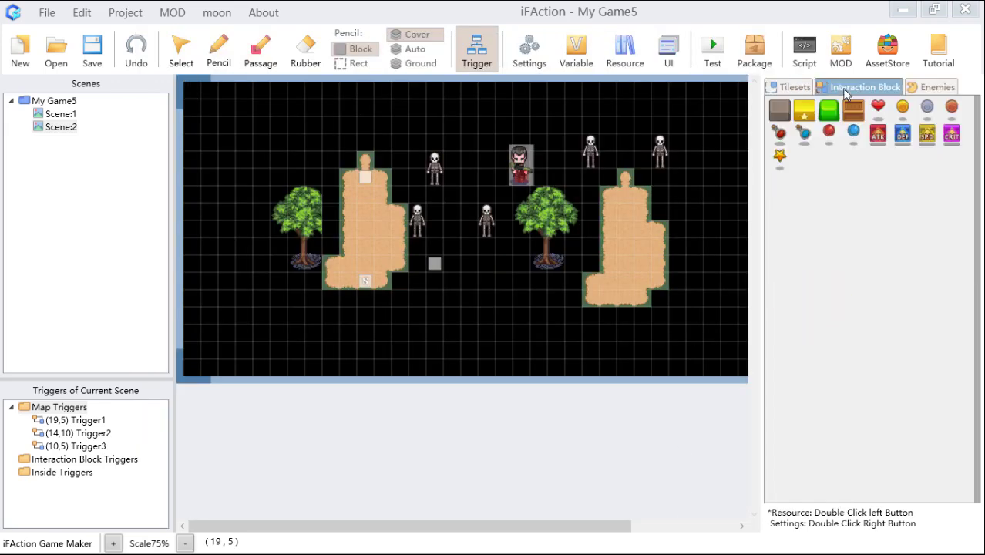
click(774, 109)
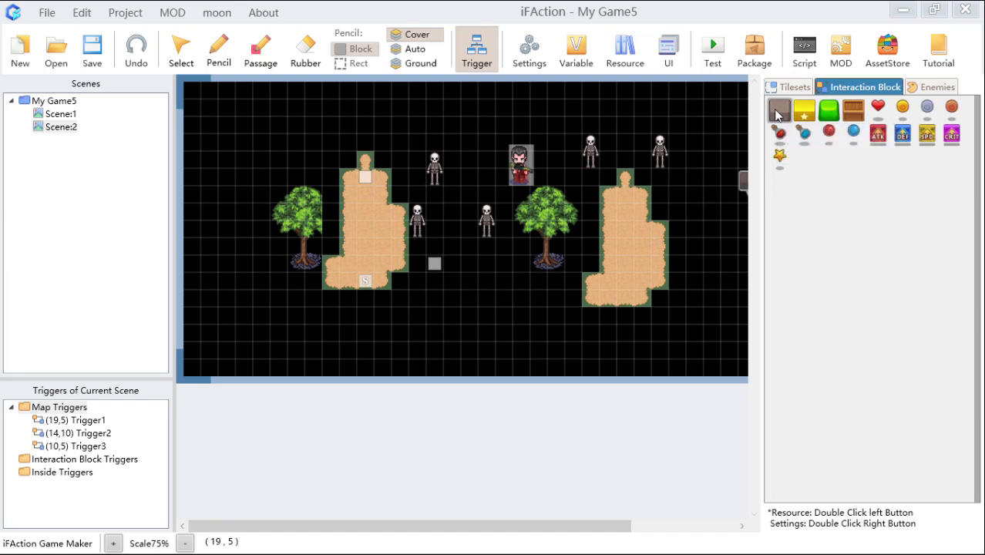
click(219, 47)
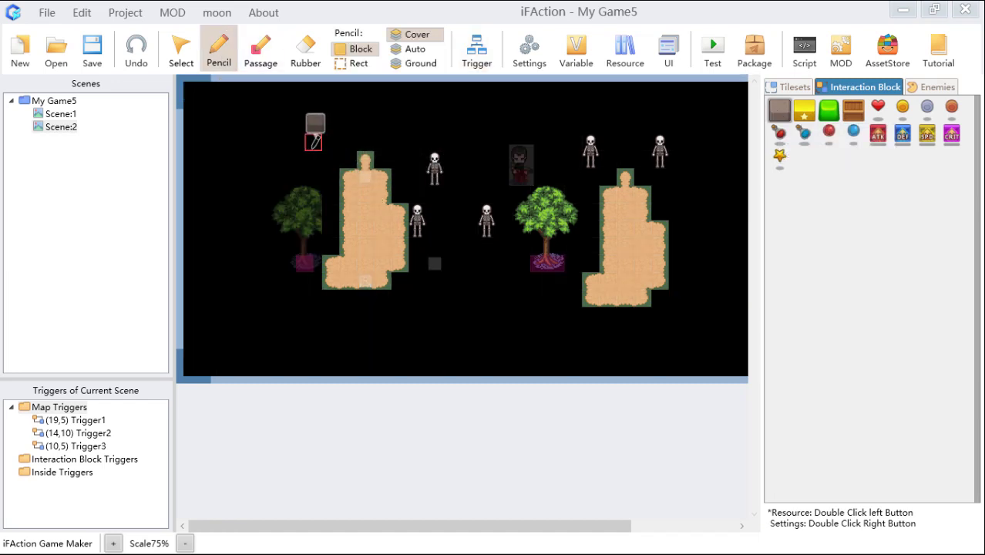
click(297, 174)
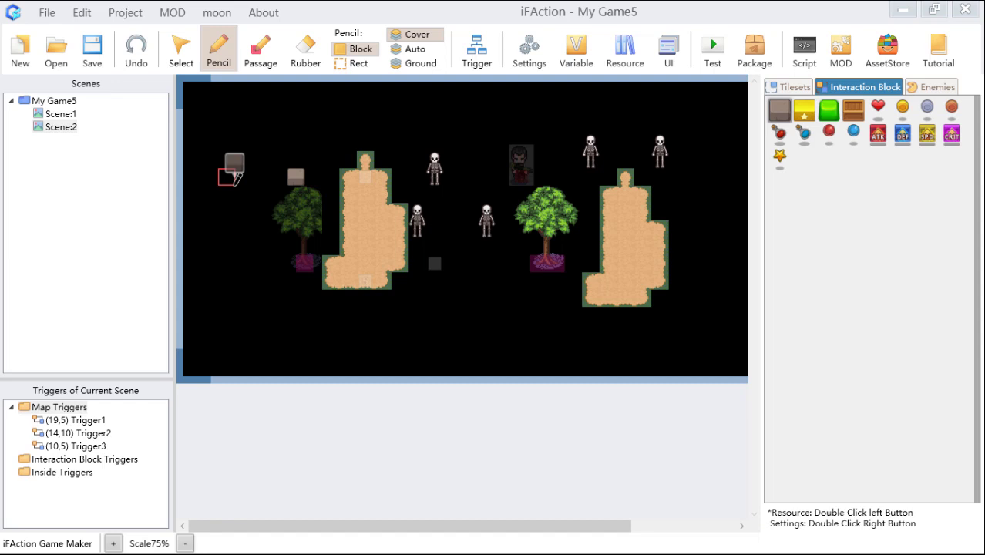
click(92, 50)
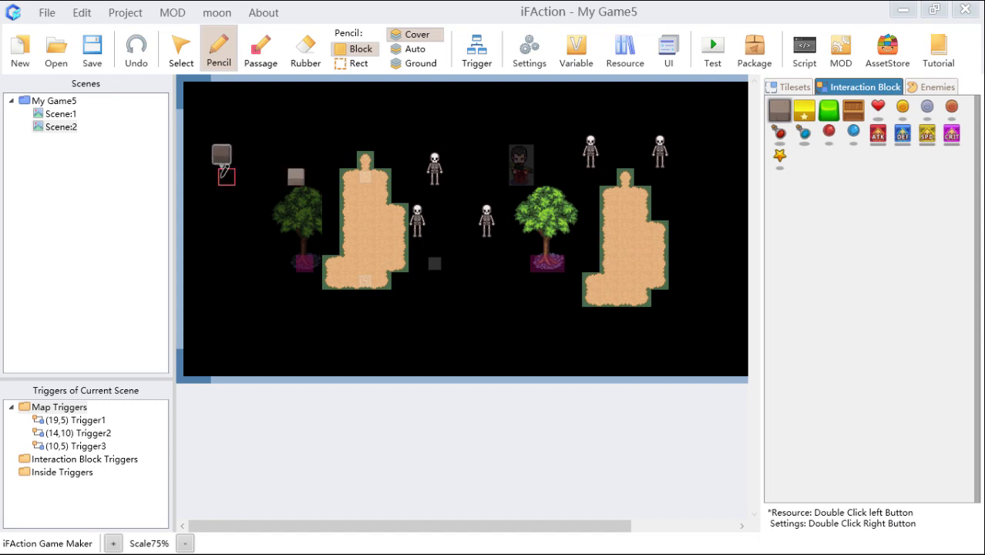
Switch the Scene:2 map to trigger editing
click(477, 47)
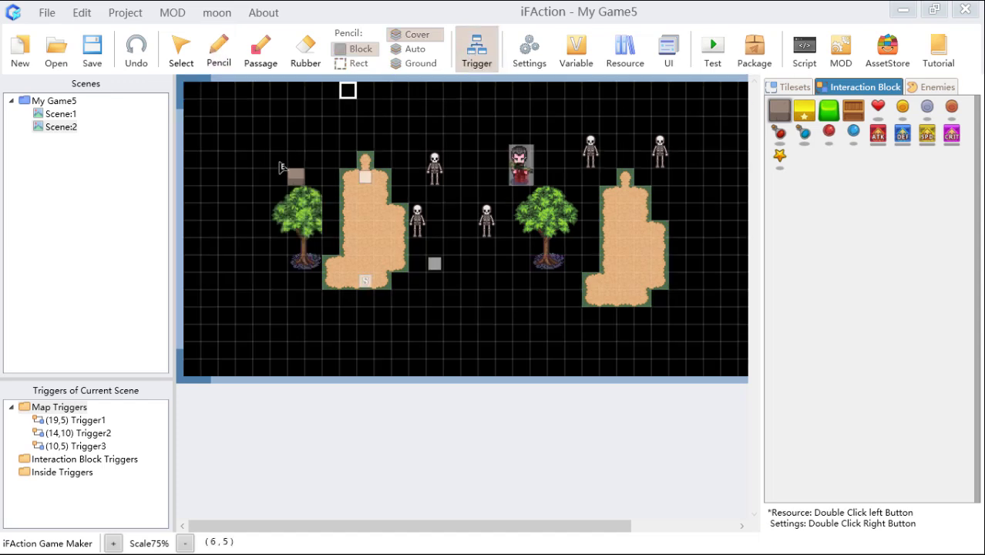
Create a map trigger at (2,5) with the Actor Touch condition and Reiterative turned off
click(231, 182)
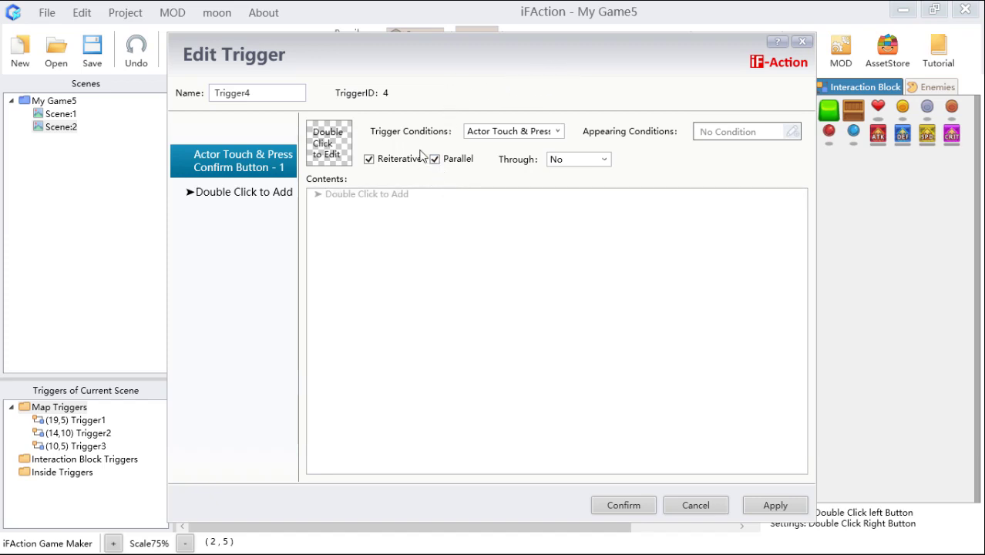
click(557, 132)
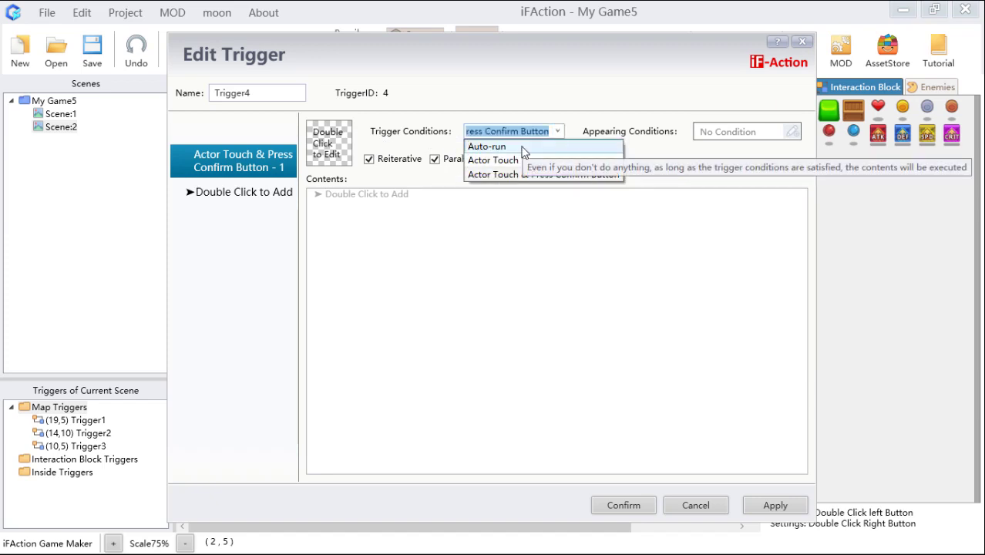
click(524, 160)
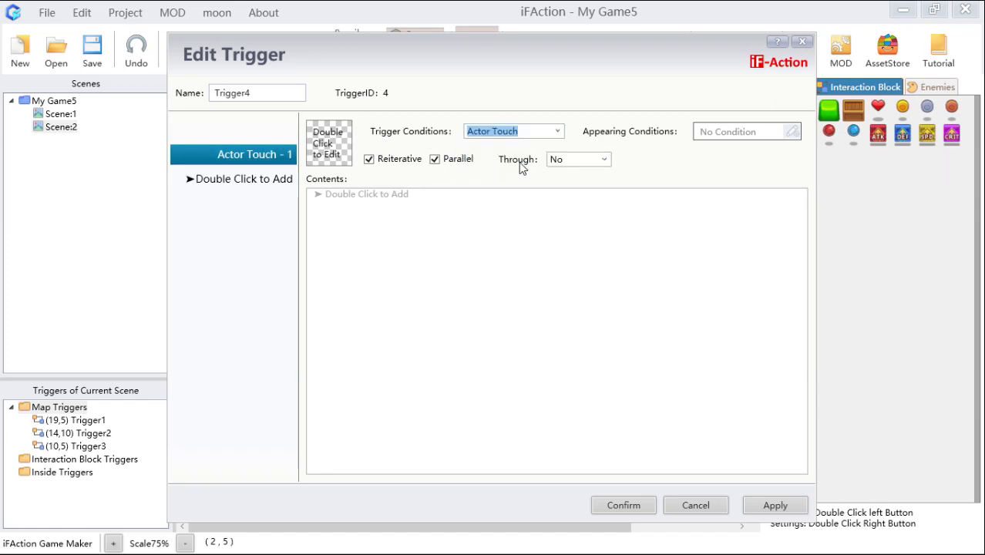
click(372, 160)
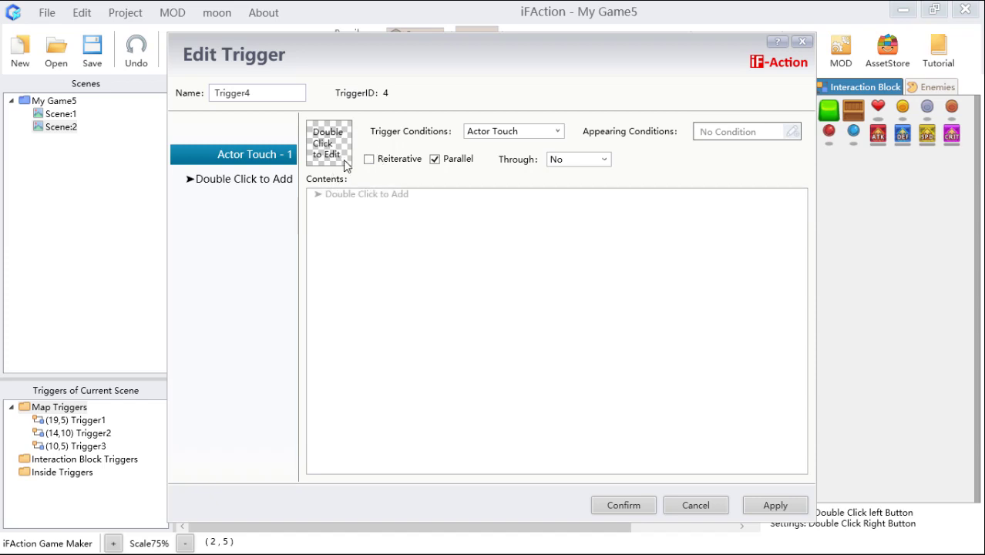
Add an Interaction Block Move command to the trigger, targeting the Stone Block at 6,5
double_click(389, 202)
drag(657, 217, 427, 124)
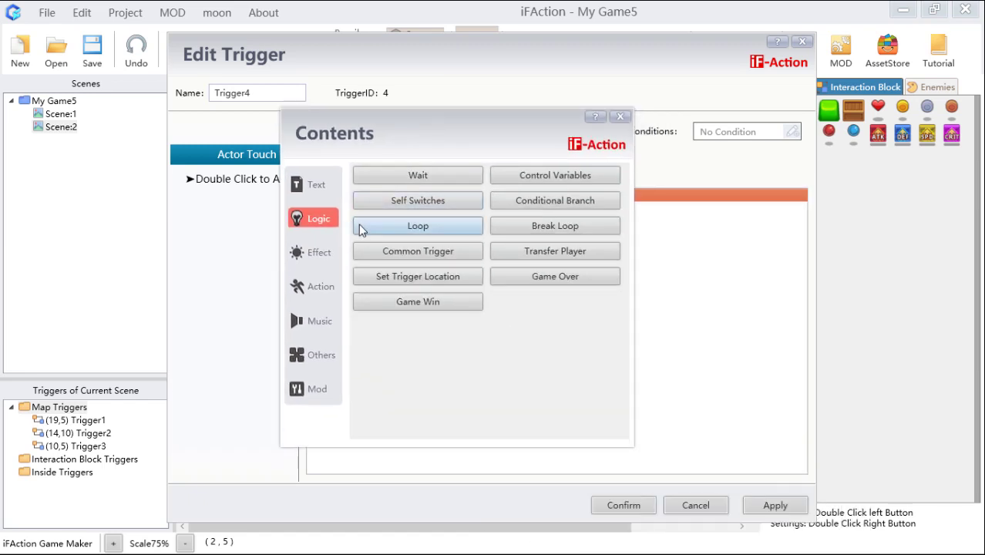
click(322, 286)
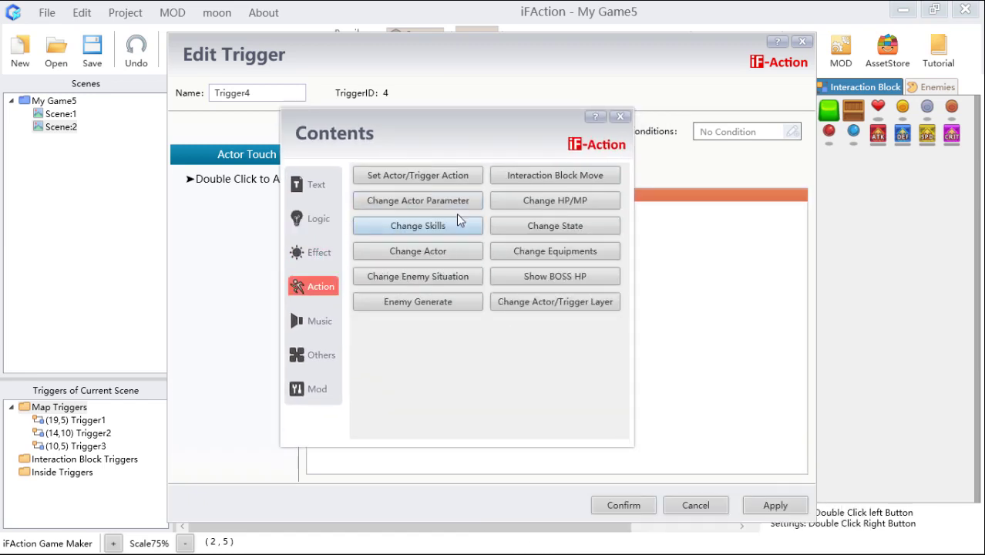
click(565, 178)
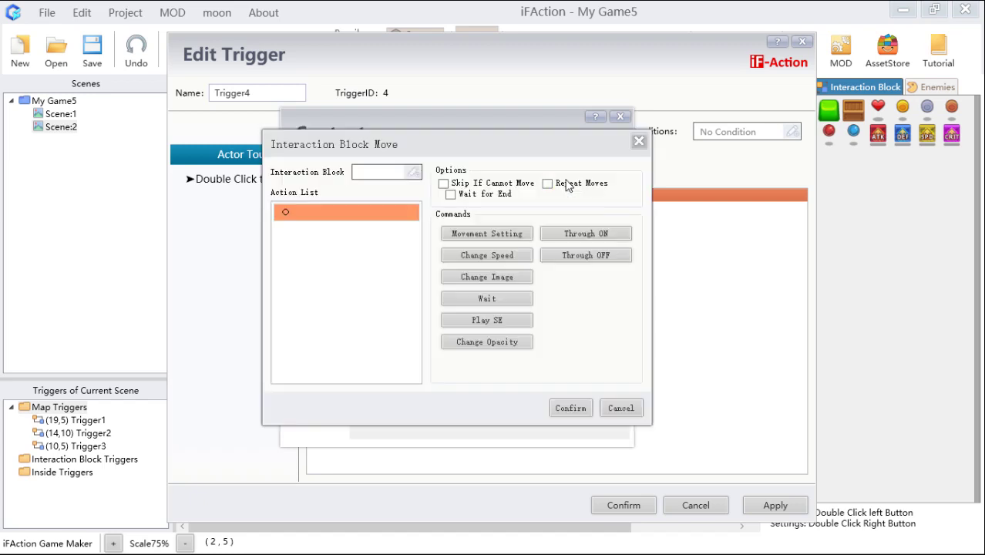
click(412, 172)
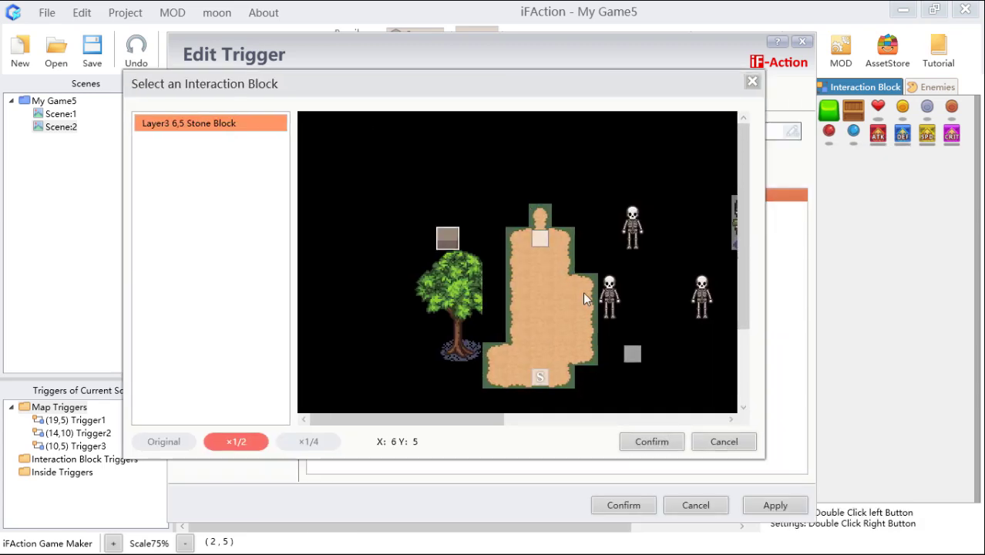
click(658, 443)
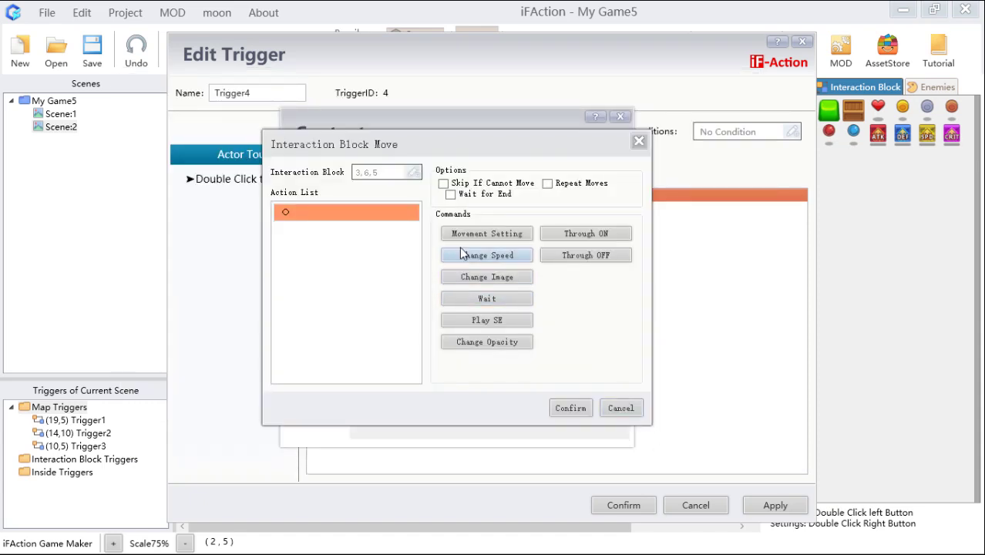
Add a movement action that moves the stone block Left by 10 blocks
click(508, 235)
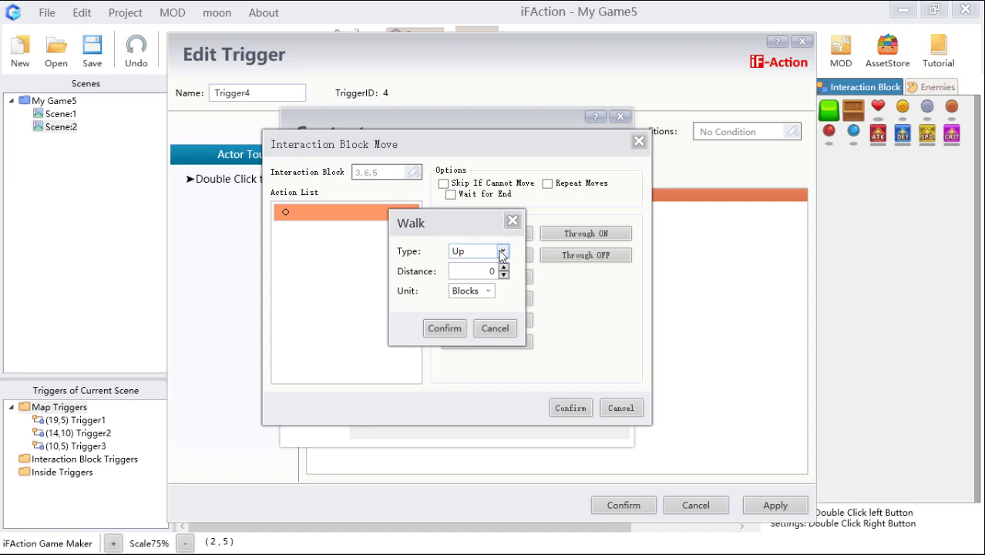
click(502, 251)
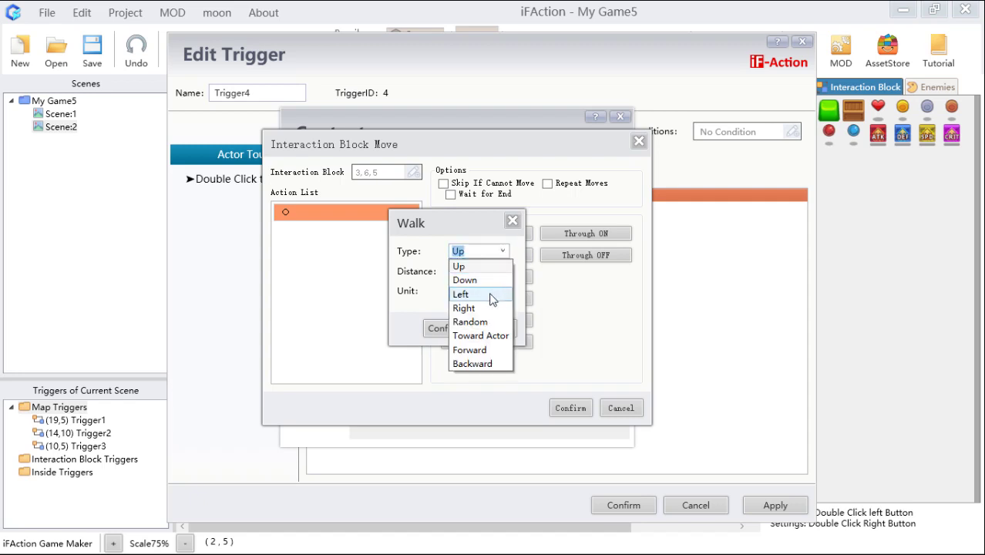
click(492, 295)
click(480, 272)
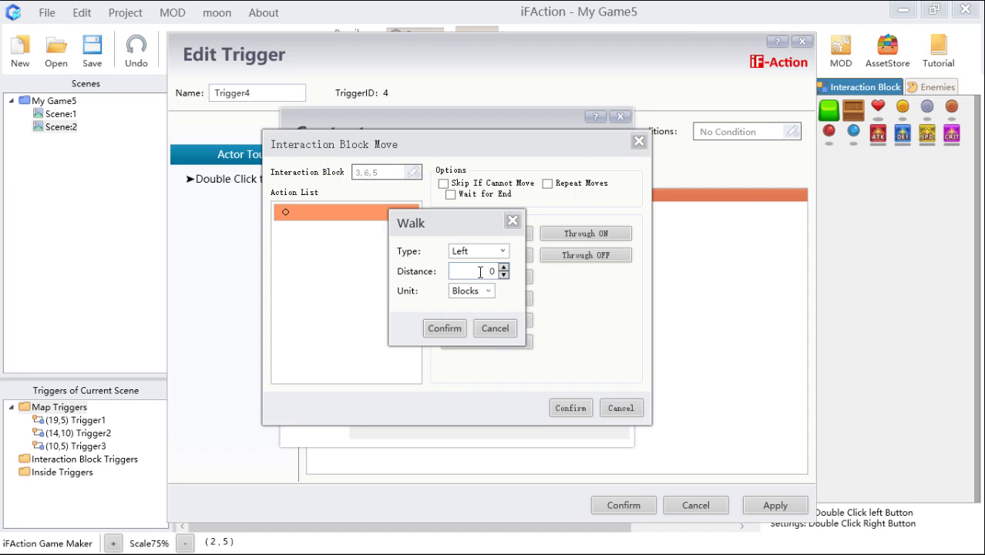
click(445, 329)
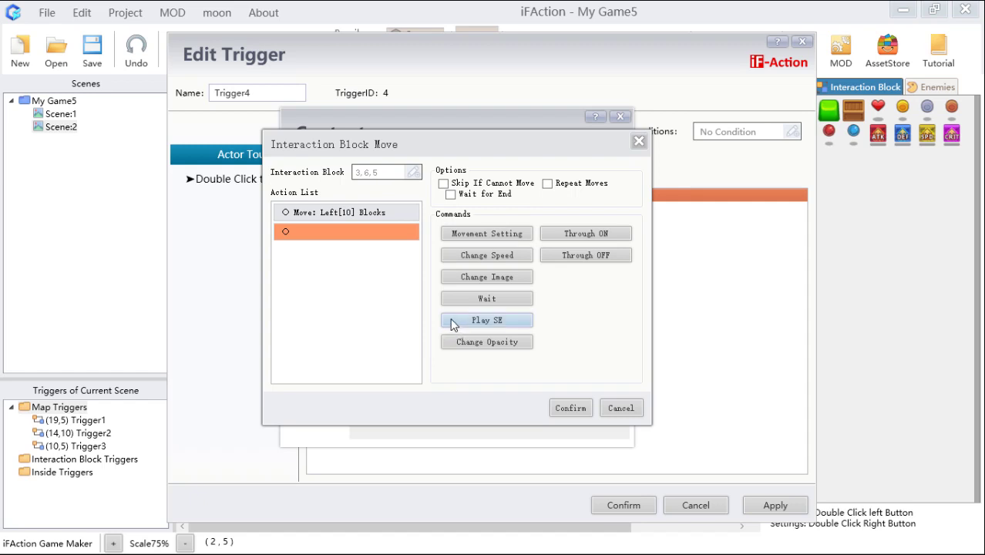
Add a Change Speed action of 10 after the move and confirm the trigger
click(505, 262)
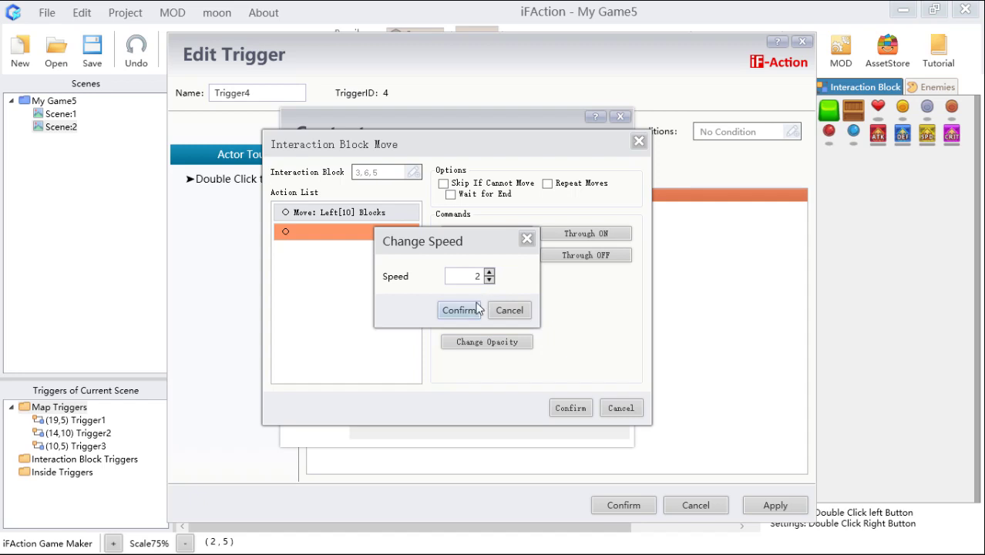
click(462, 277)
click(459, 310)
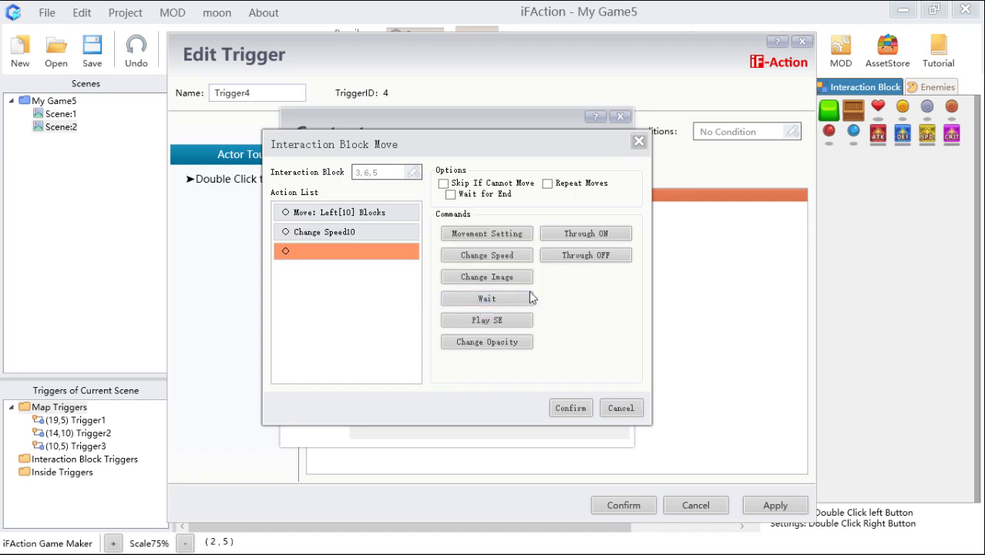
click(579, 408)
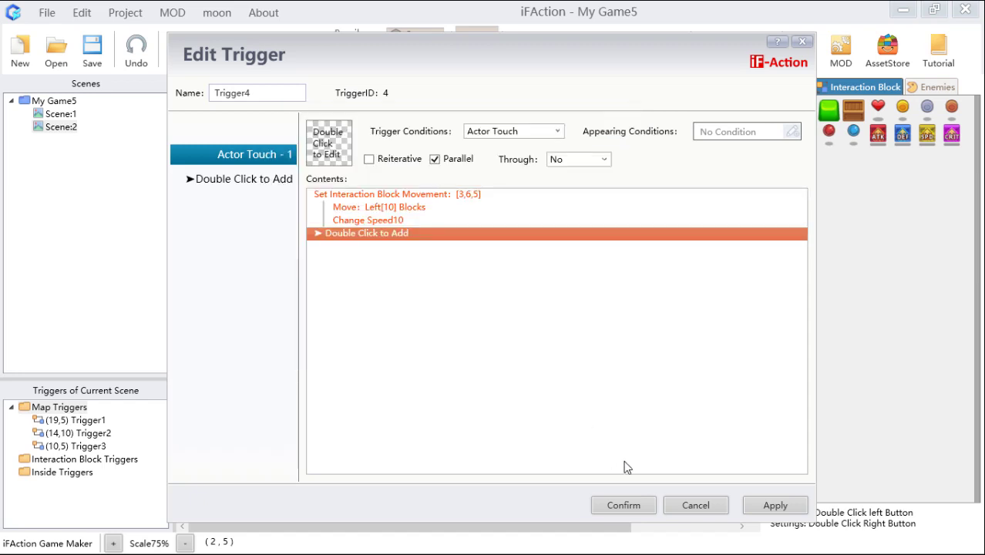
click(642, 507)
Save the project and move the player's start point two cells below the trigger at (2,5)
click(92, 48)
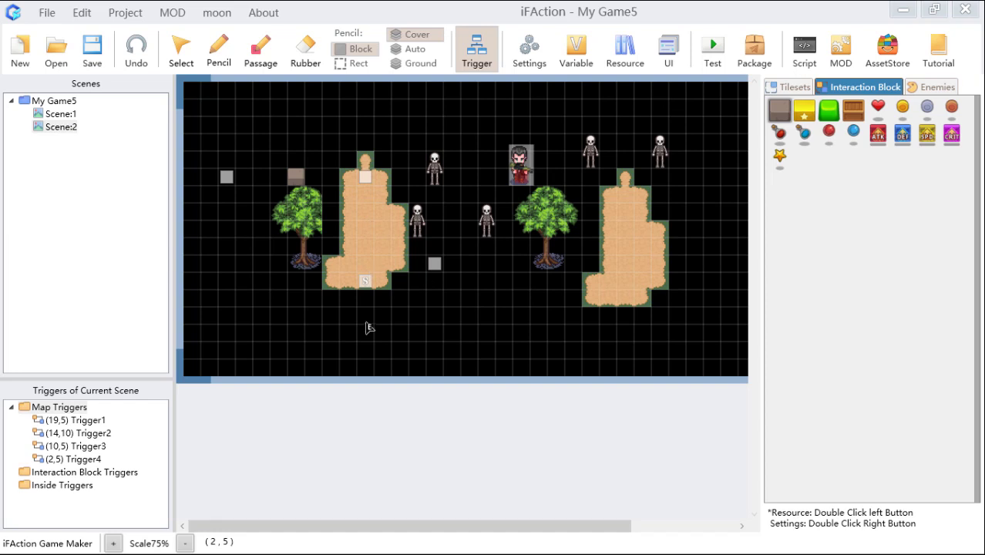
mouse_move(369, 284)
mouse_down()
mouse_move(317, 281)
mouse_move(228, 222)
mouse_up()
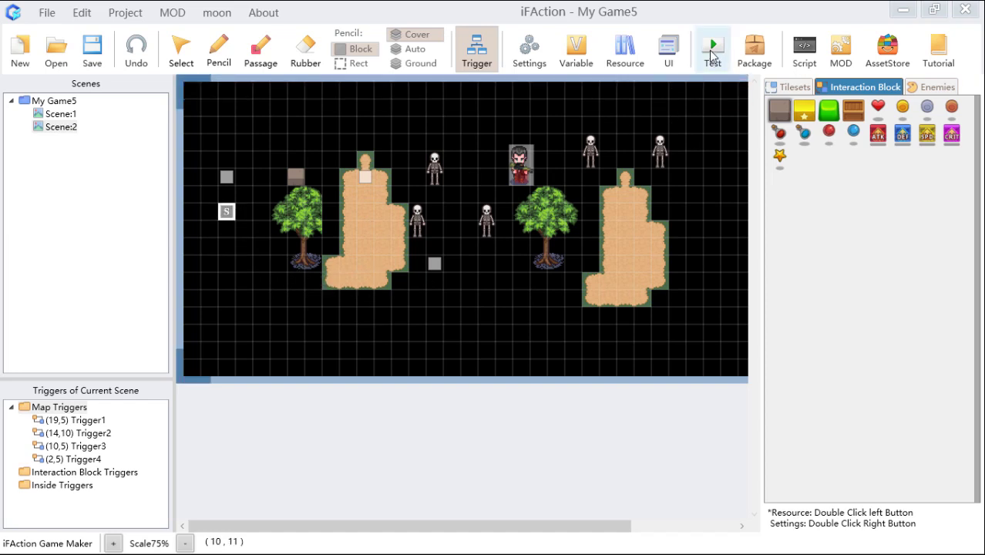
Test a new game by walking the character up onto the trigger to check the stone block's movement, and close the game
click(713, 54)
click(752, 61)
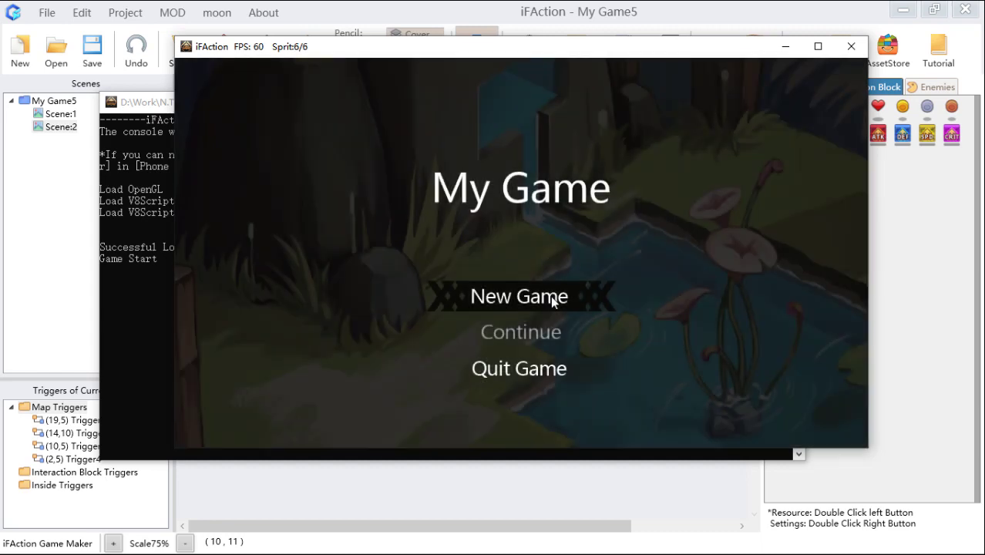
click(552, 302)
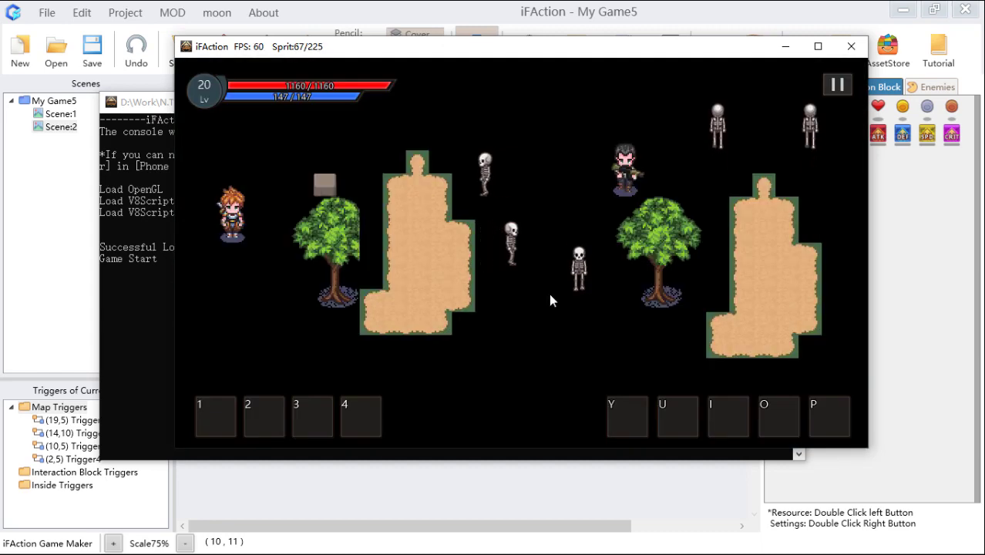
key(s)
key(shift)
key(s)
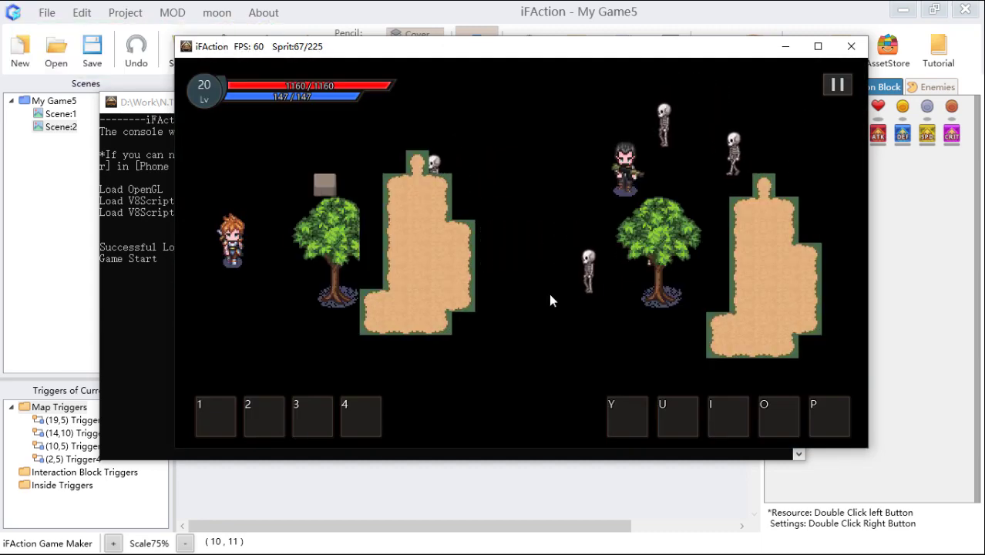
key(w)
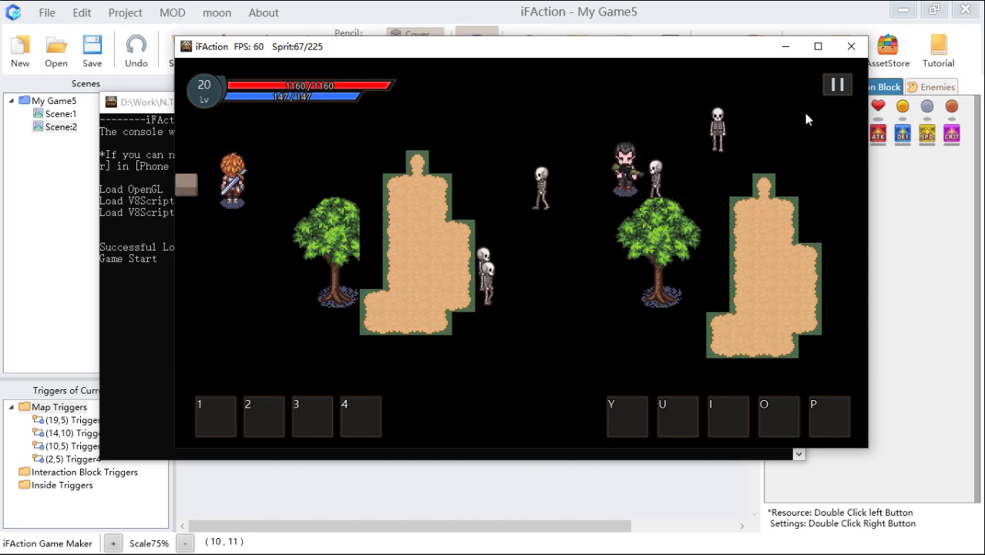
click(851, 47)
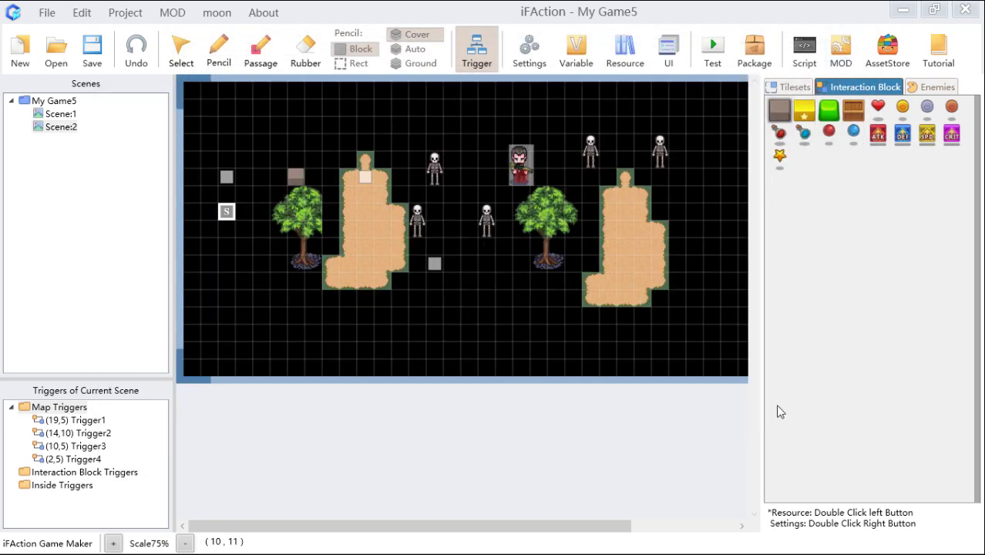
Reopen the block movement command in the trigger at (2,5) and delete its Change Speed action
double_click(231, 182)
click(493, 194)
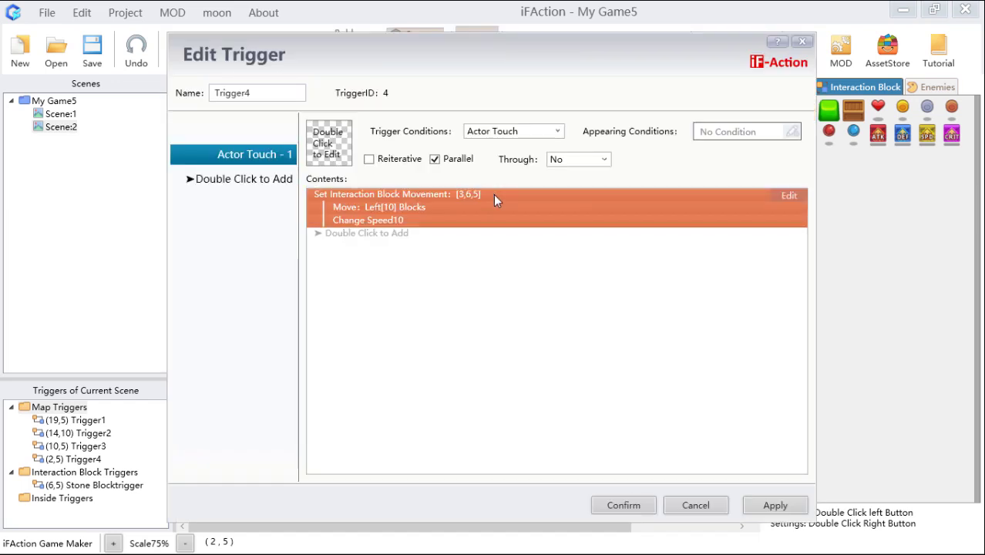
double_click(493, 195)
click(409, 233)
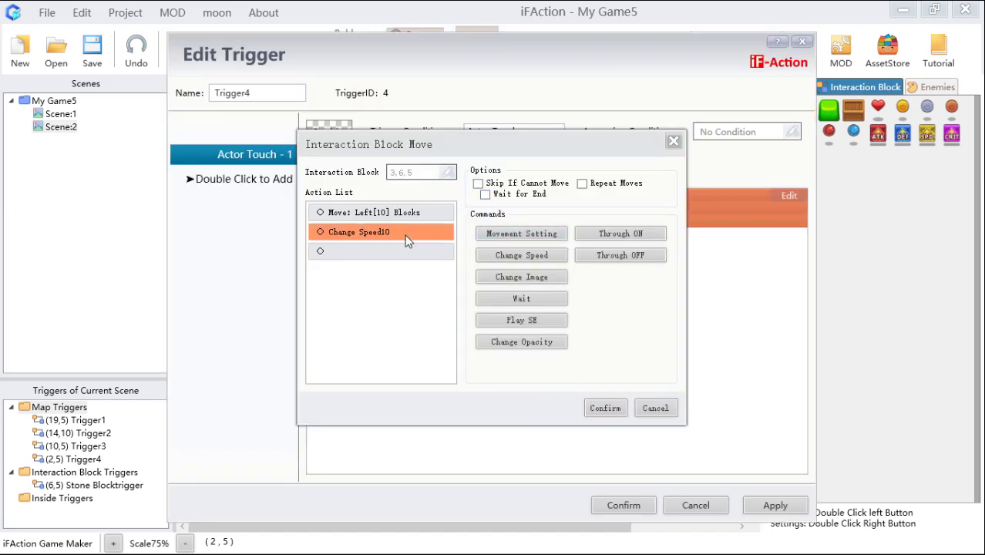
key(Delete)
Insert a Change Speed action of 10 before the Left move and confirm the trigger's changes
click(409, 214)
click(522, 255)
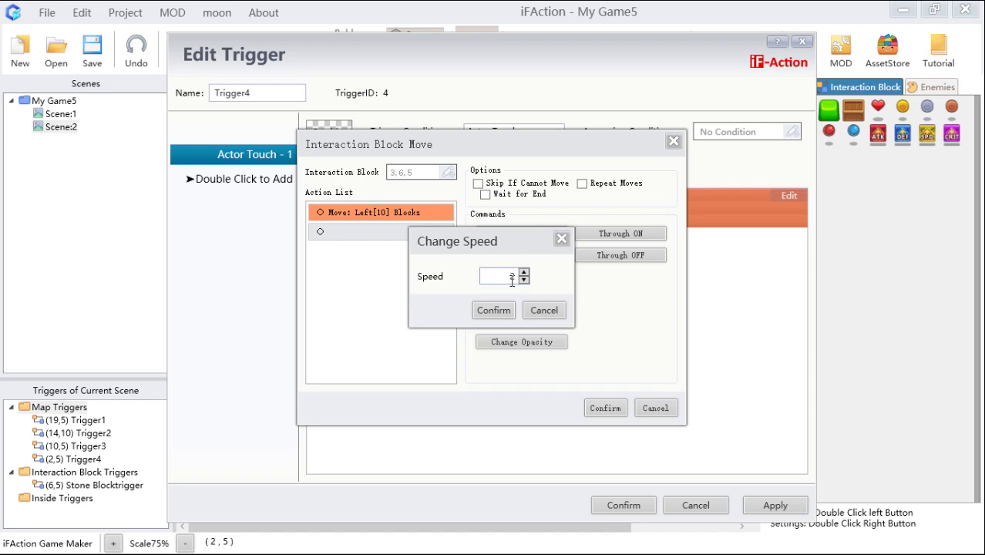
drag(502, 278, 531, 278)
text(10)
click(482, 311)
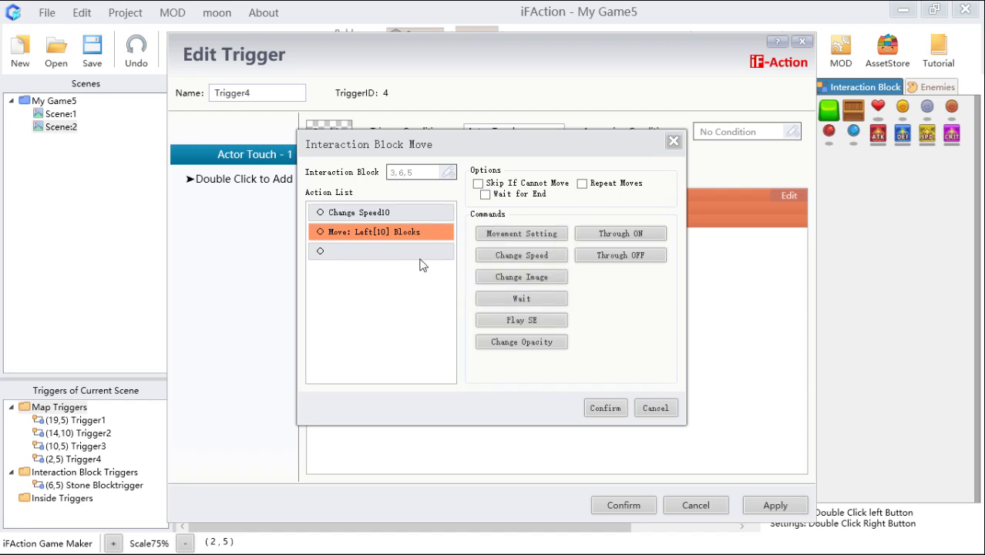
click(605, 407)
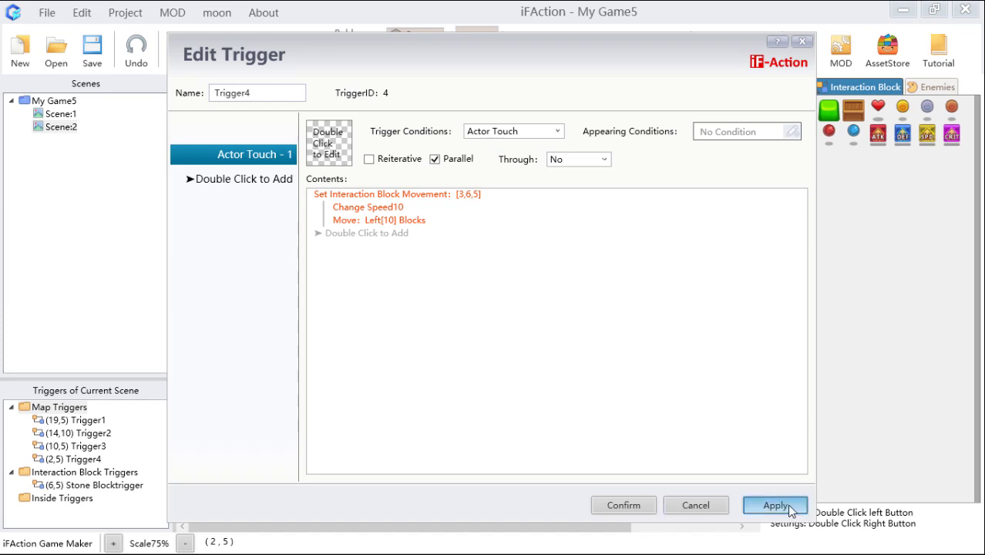
click(762, 509)
click(617, 511)
Open the stone block's own trigger at (6,5) and turn off Reiterative
mouse_move(697, 384)
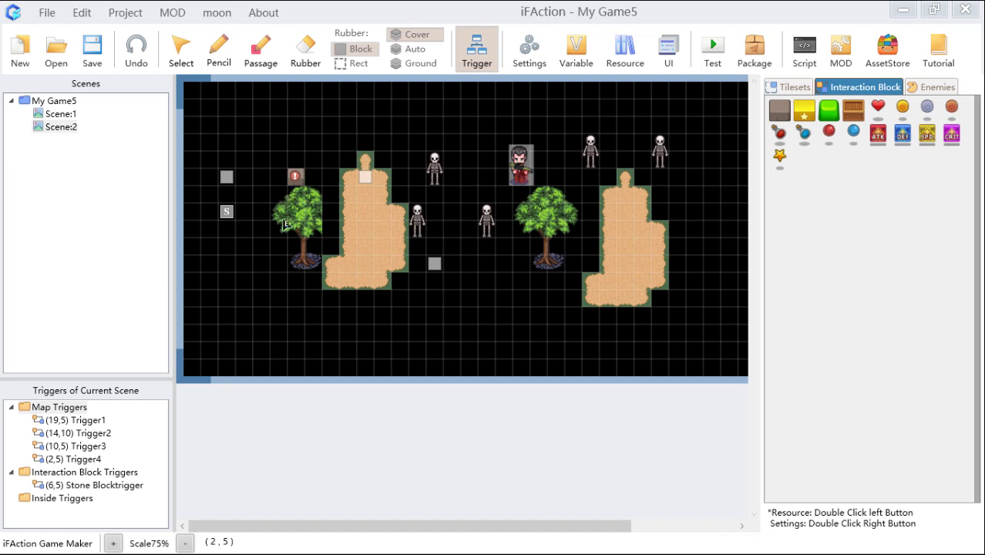
double_click(294, 179)
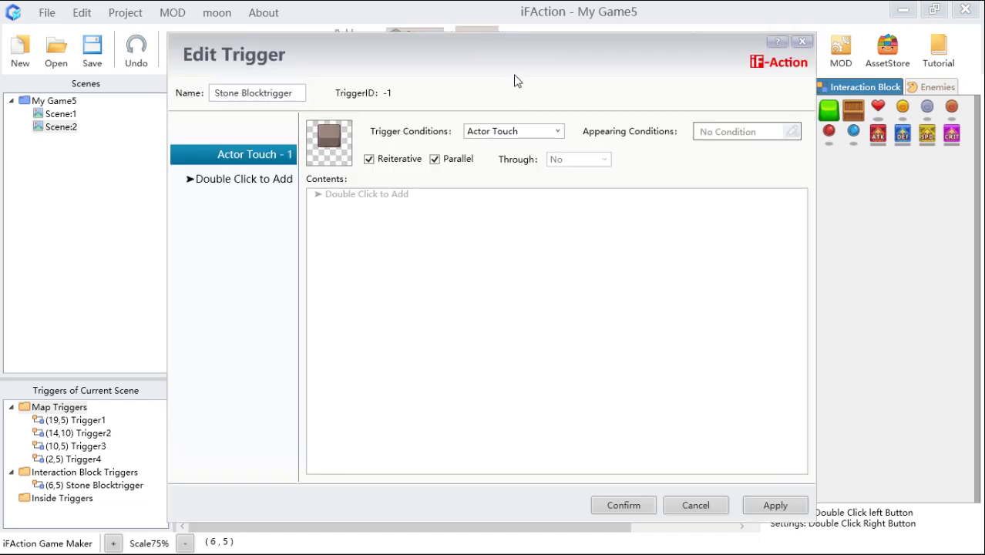
drag(516, 81, 495, 81)
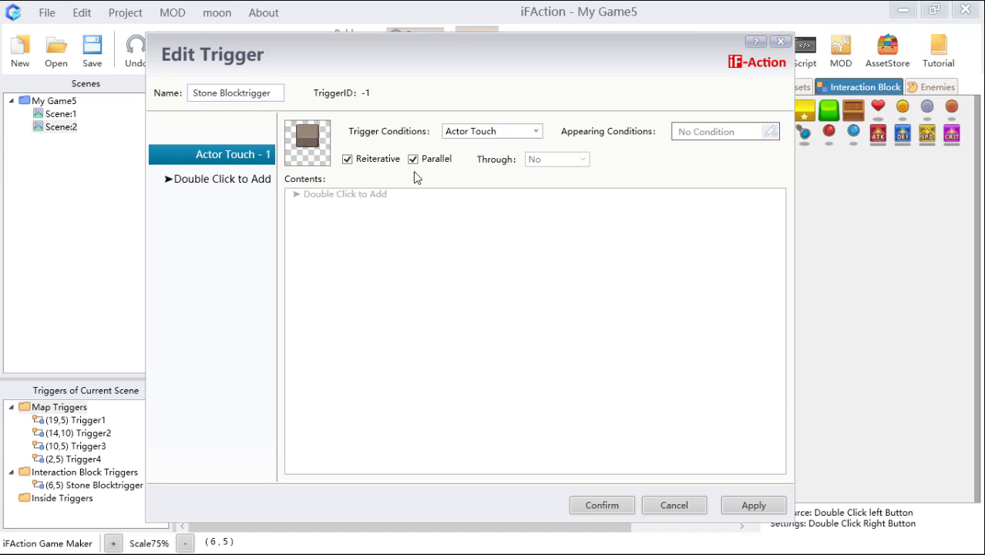
click(374, 161)
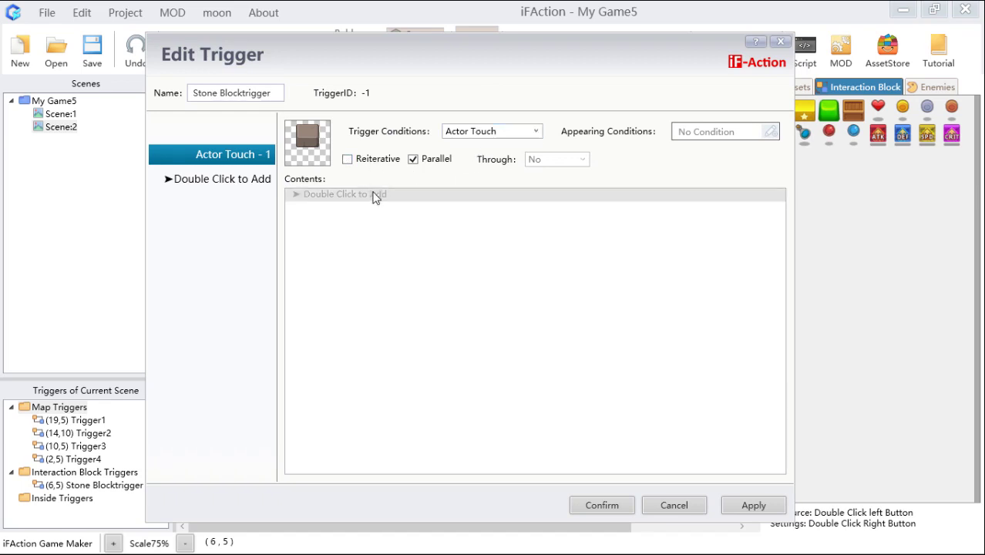
Add a Change HP/MP command of -99990 HP for the current actor to the stone block's trigger and confirm
double_click(378, 196)
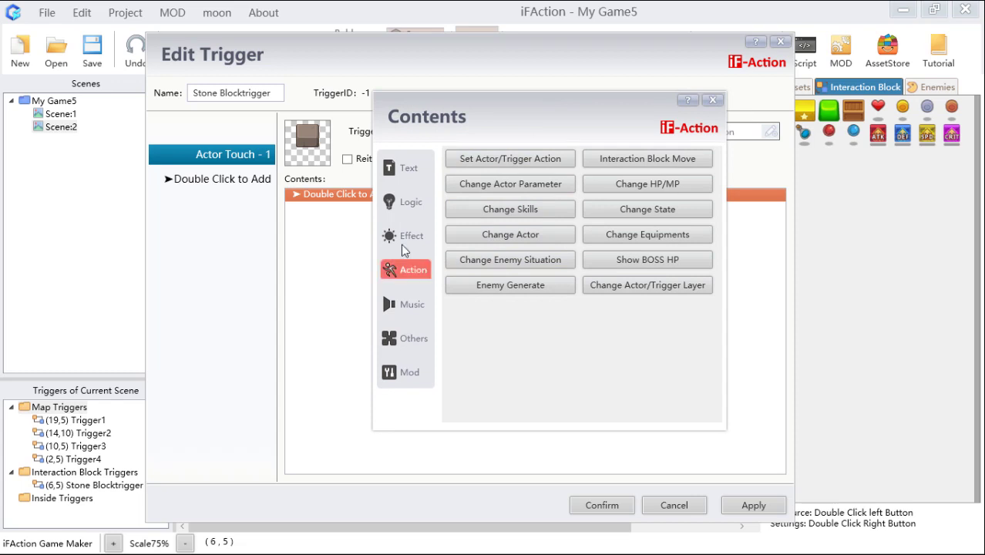
click(638, 193)
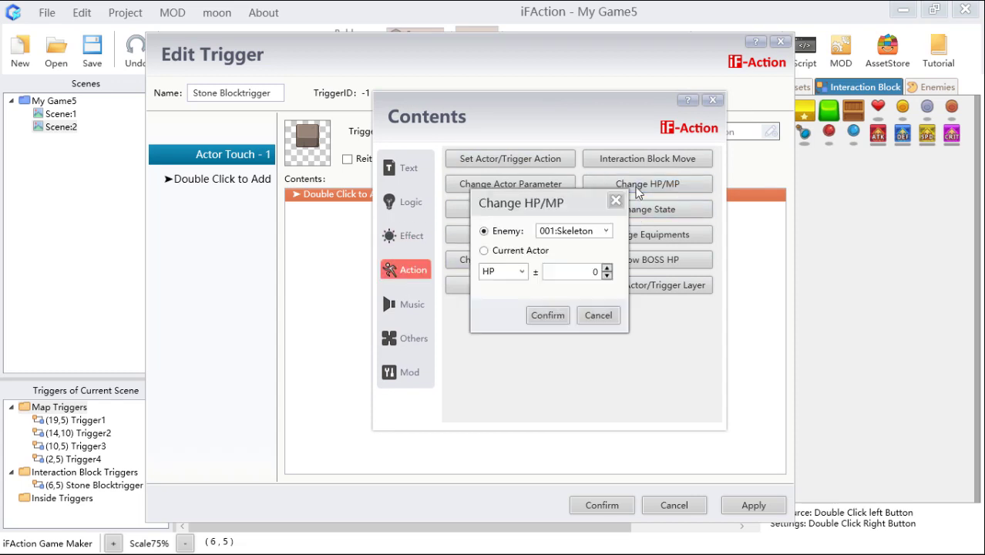
click(494, 254)
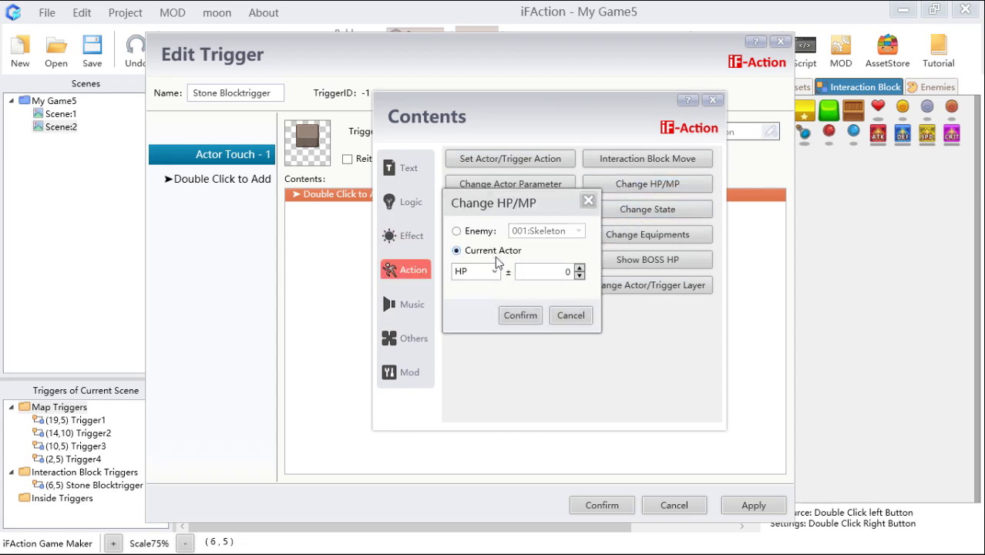
click(543, 272)
click(520, 315)
click(626, 505)
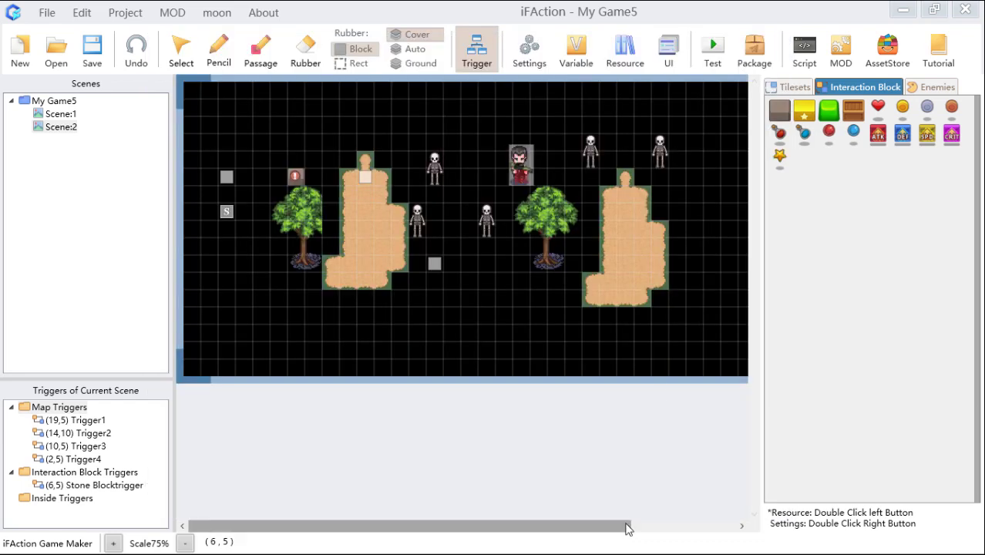
Run a game test, walk the character onto the trigger to check the stone block's lethal contact, and close the game
click(708, 58)
click(720, 60)
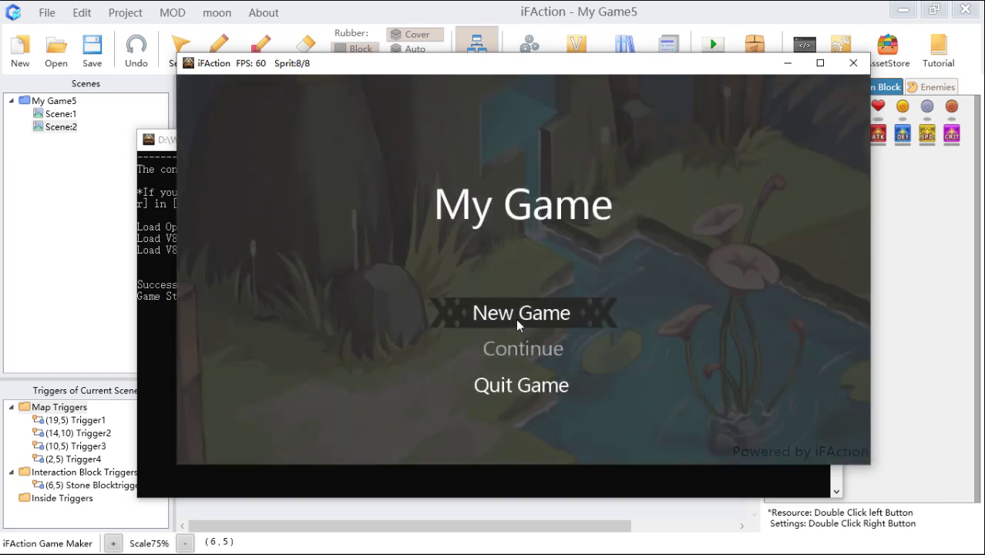
click(516, 316)
key(w)
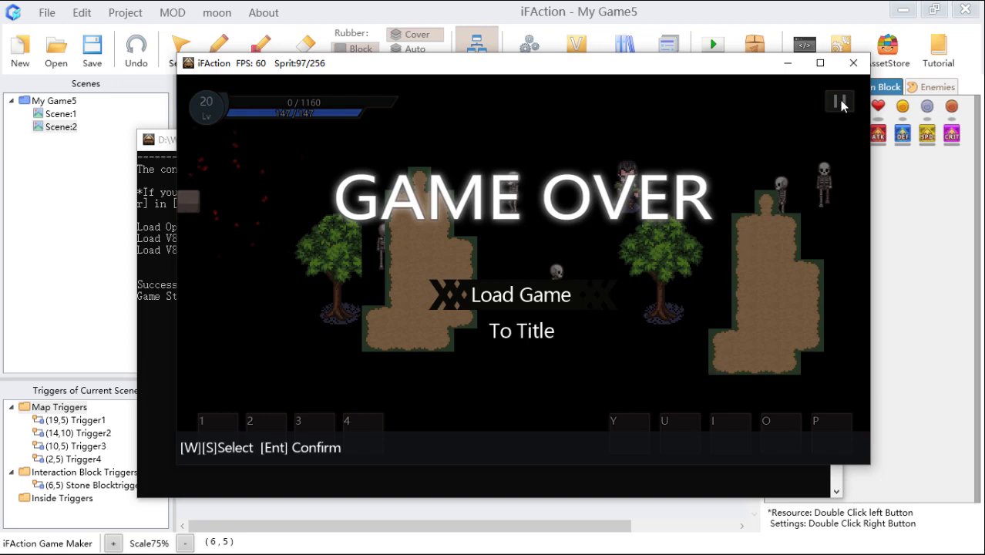
click(855, 69)
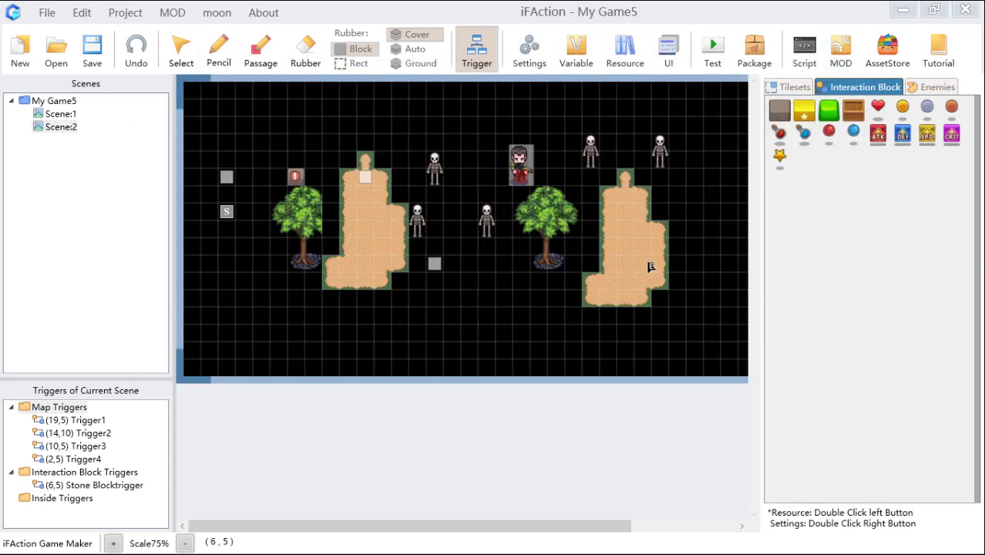
Enable Death After Touch for the Stone Block in the project settings and delete the HP change from its trigger at (6,5)
click(529, 51)
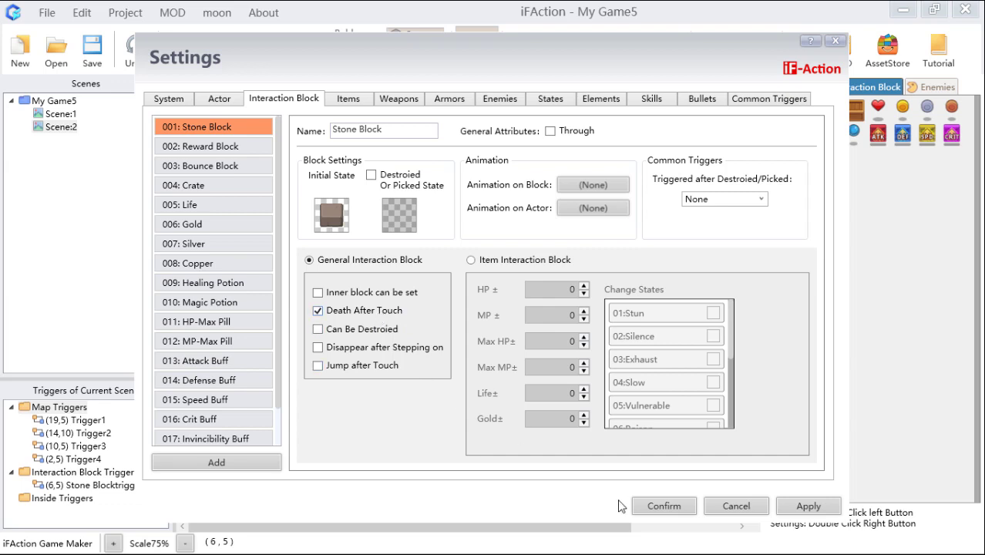
click(664, 507)
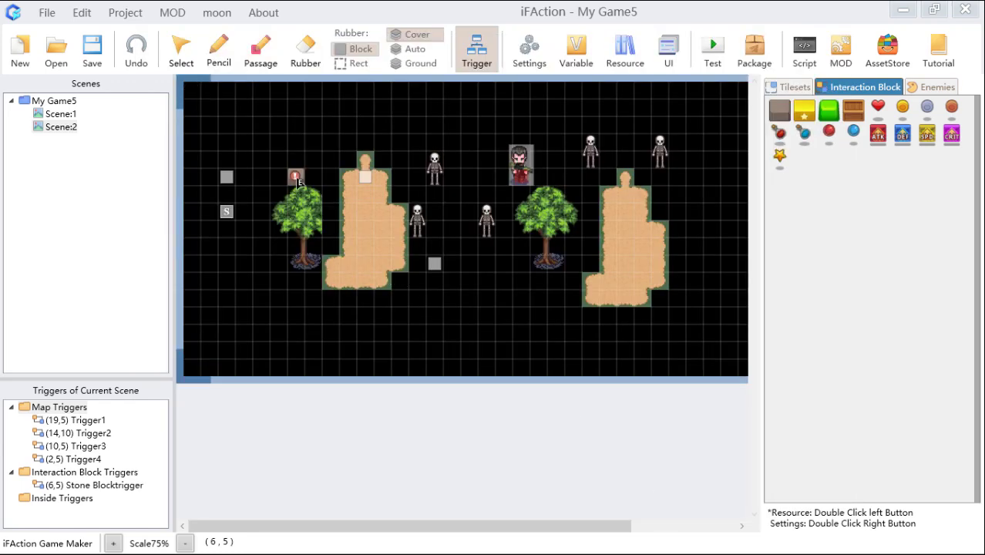
double_click(298, 180)
click(414, 197)
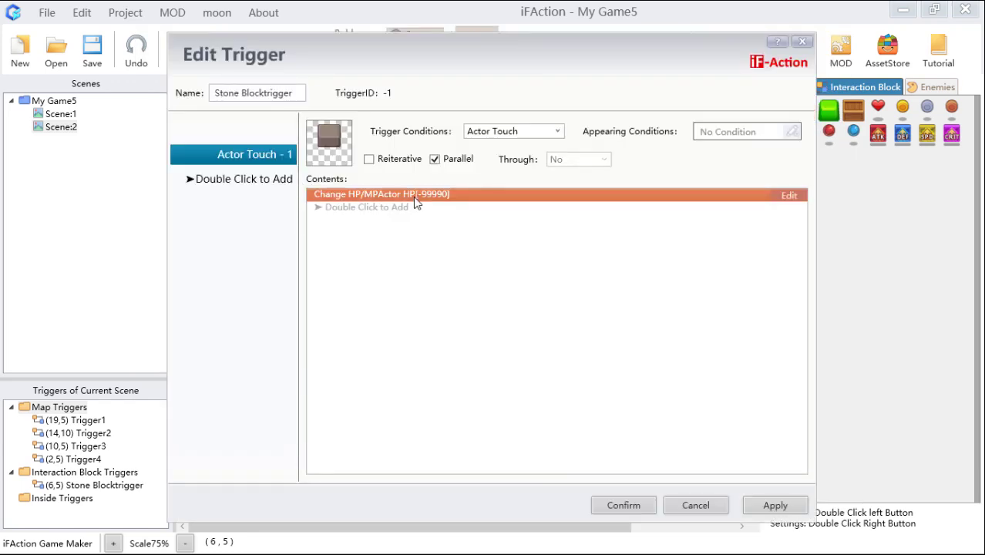
key(Delete)
click(623, 506)
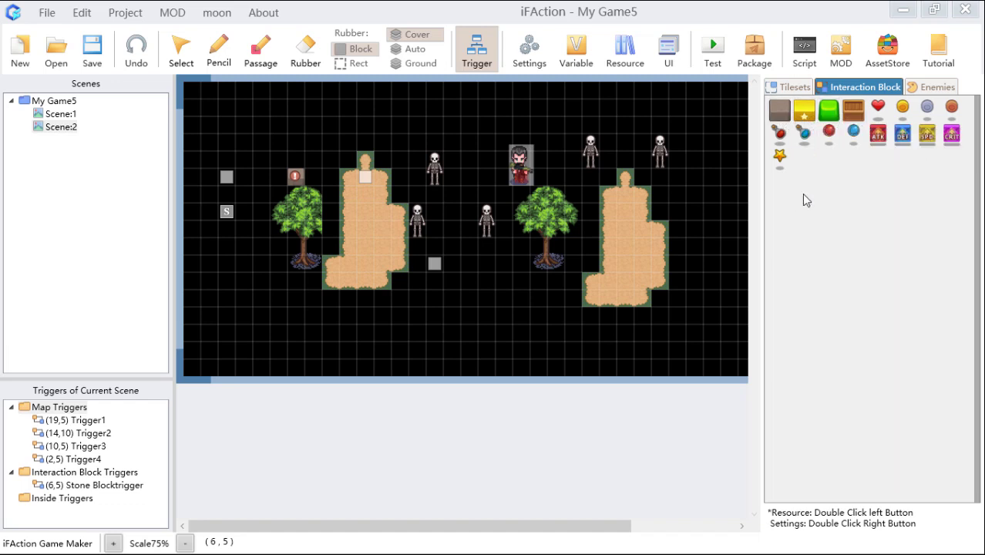
Place a crate between the trigger and the stone block at (4,5) and put a gold coin inside it
click(858, 109)
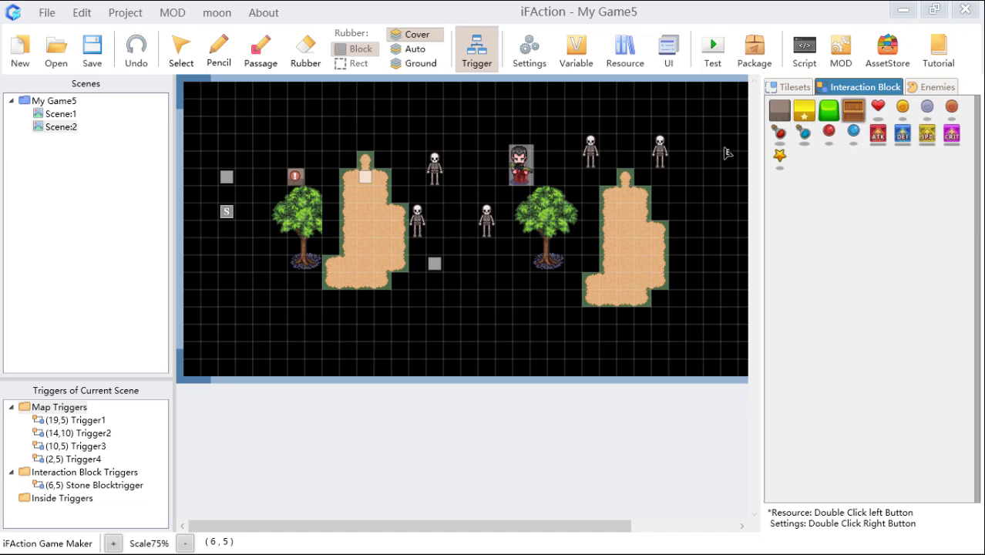
click(219, 47)
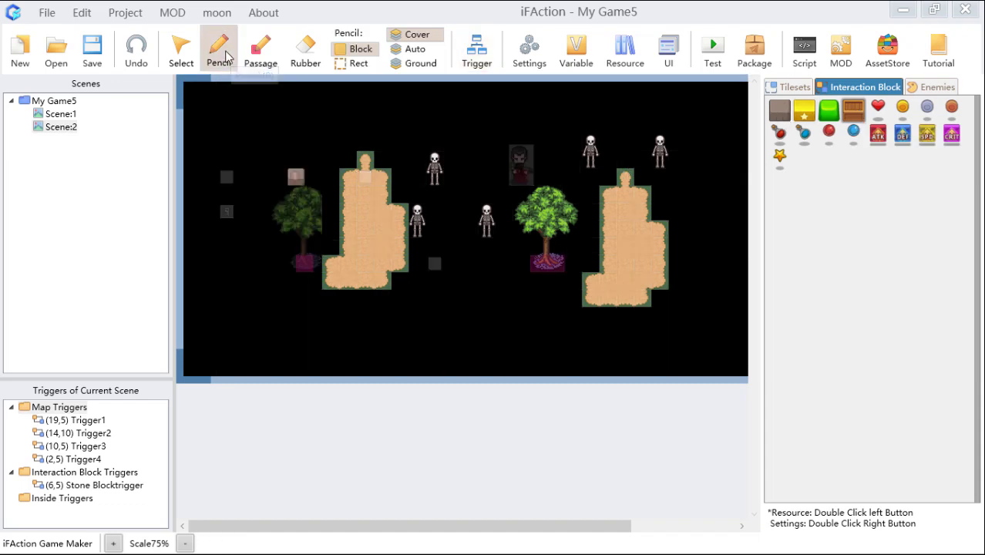
click(261, 177)
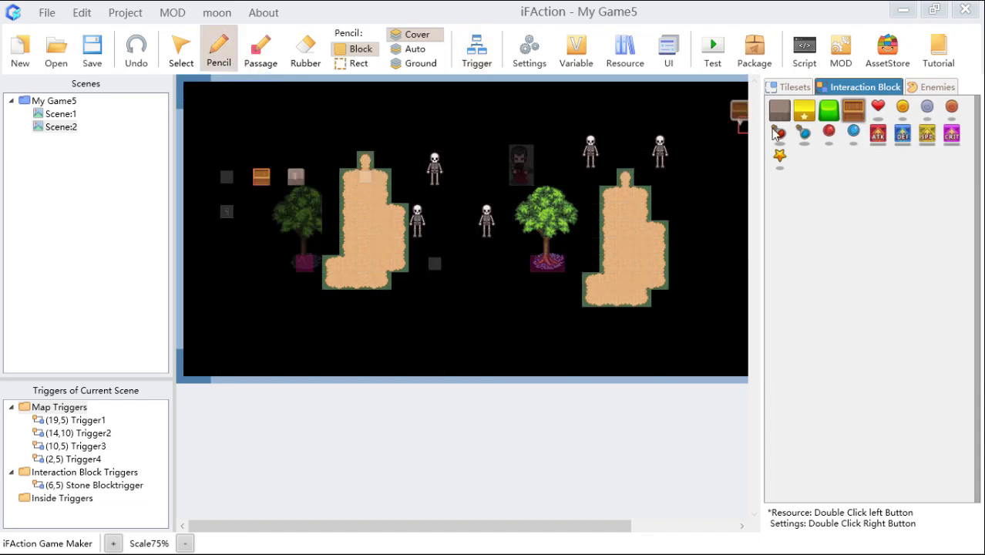
click(903, 108)
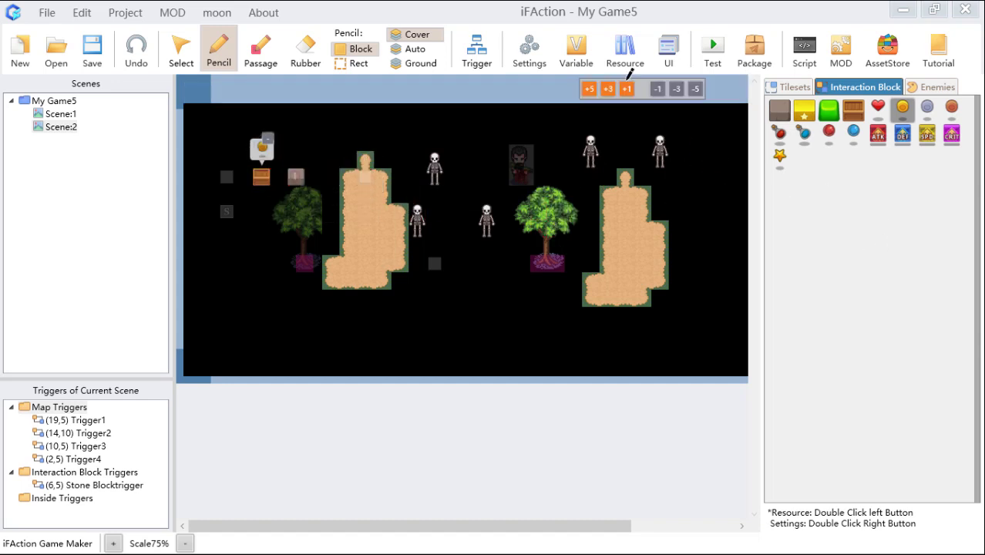
Test a new game by moving the character onto the trigger with the coin crate in the block's path, and close the game
click(710, 54)
click(739, 63)
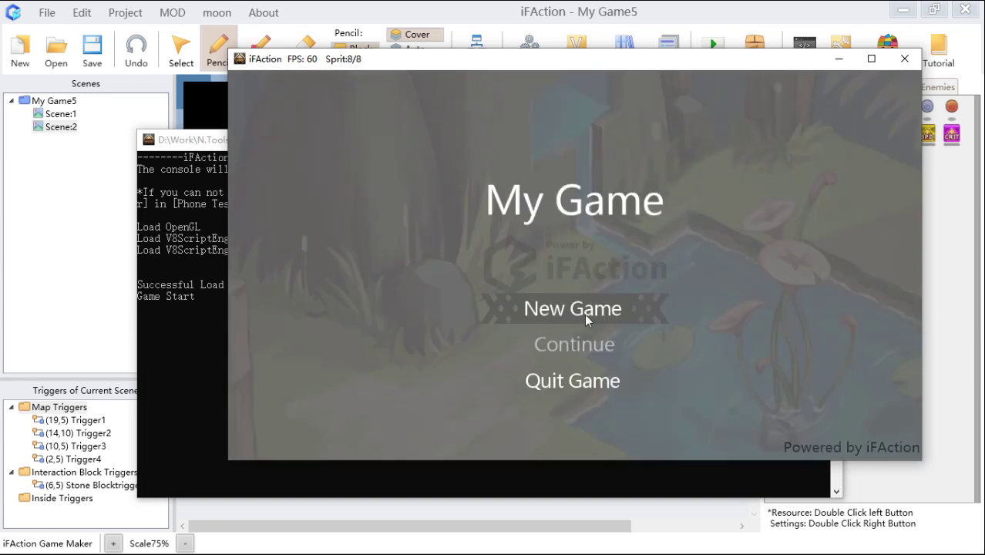
click(585, 313)
key(w)
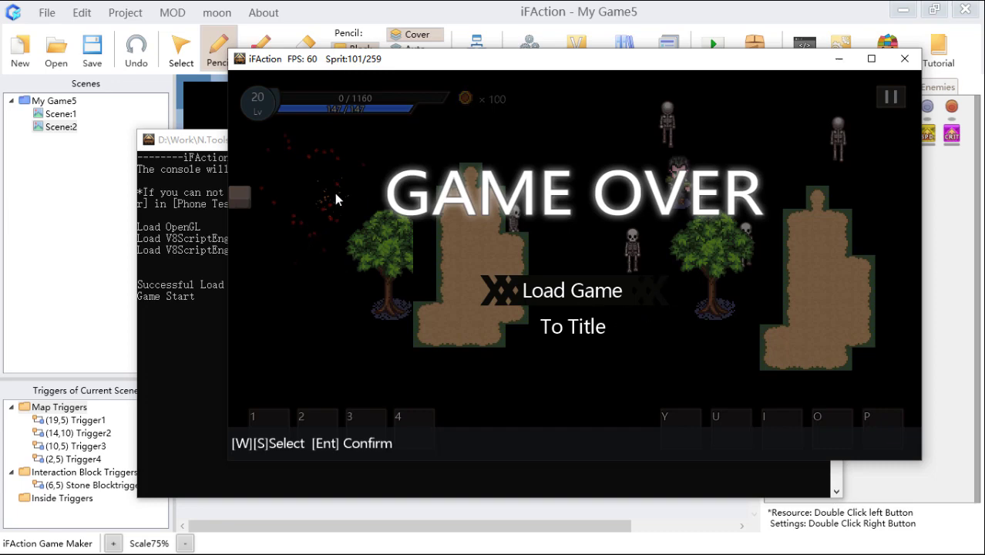
click(905, 58)
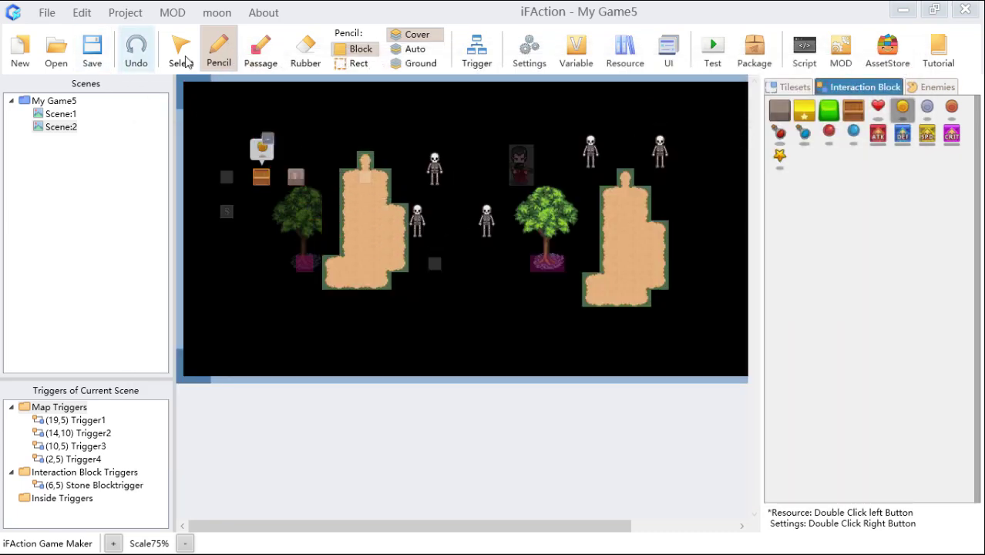
Set the condition of the trigger at (2,5) to Actor Touch & Press Confirm Button and confirm the change
click(479, 48)
double_click(226, 176)
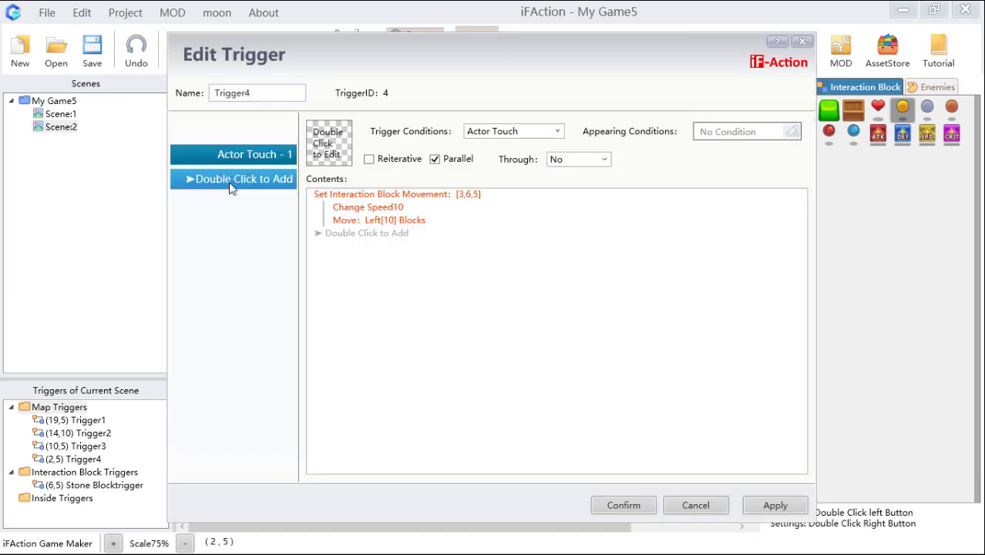
click(557, 133)
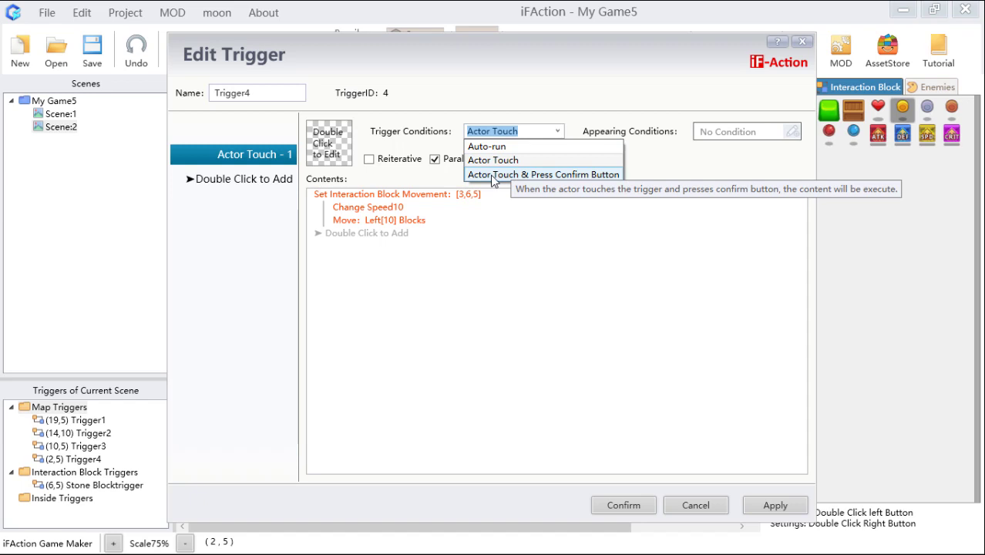
click(584, 176)
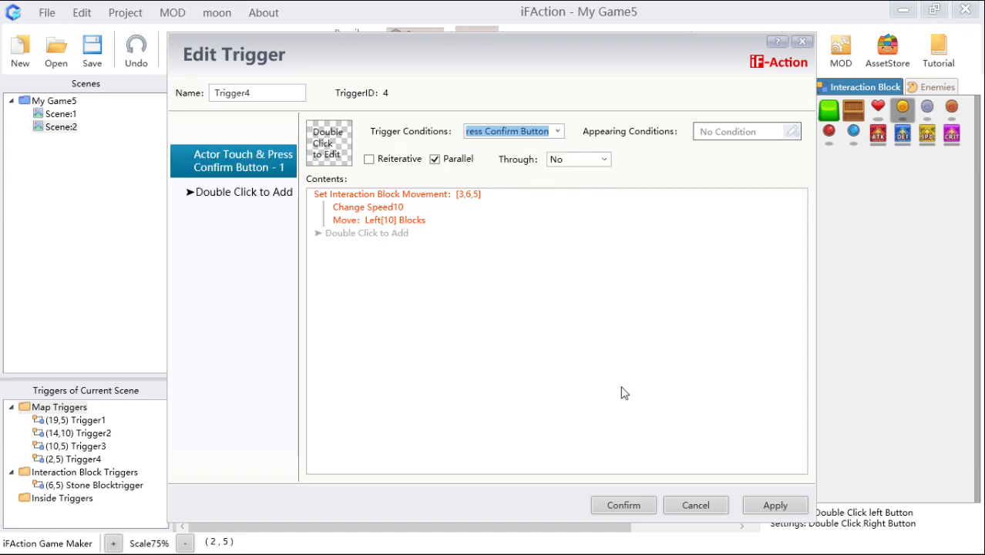
click(624, 505)
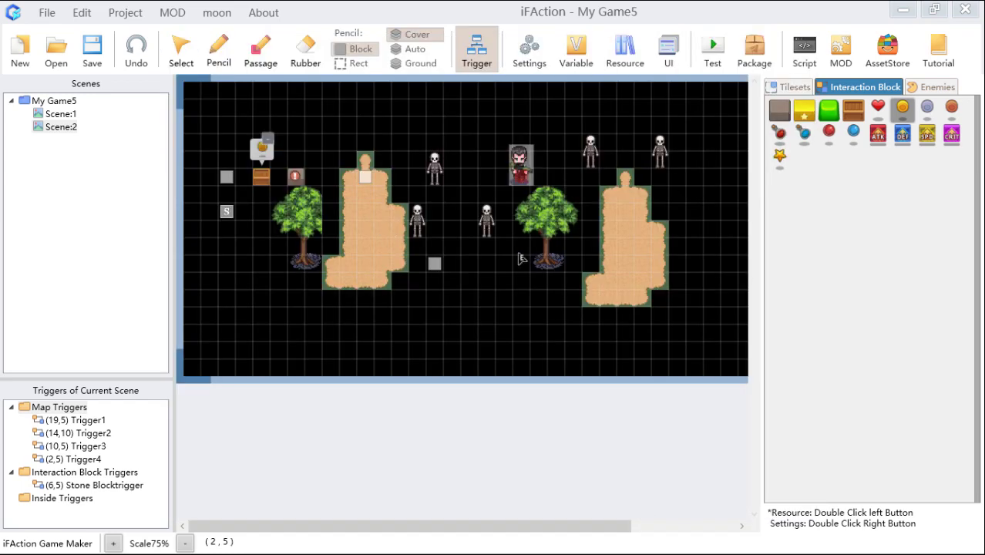
Test a new game by walking onto the trigger and attacking the crate to check the confirm-button condition, and close the game
click(713, 55)
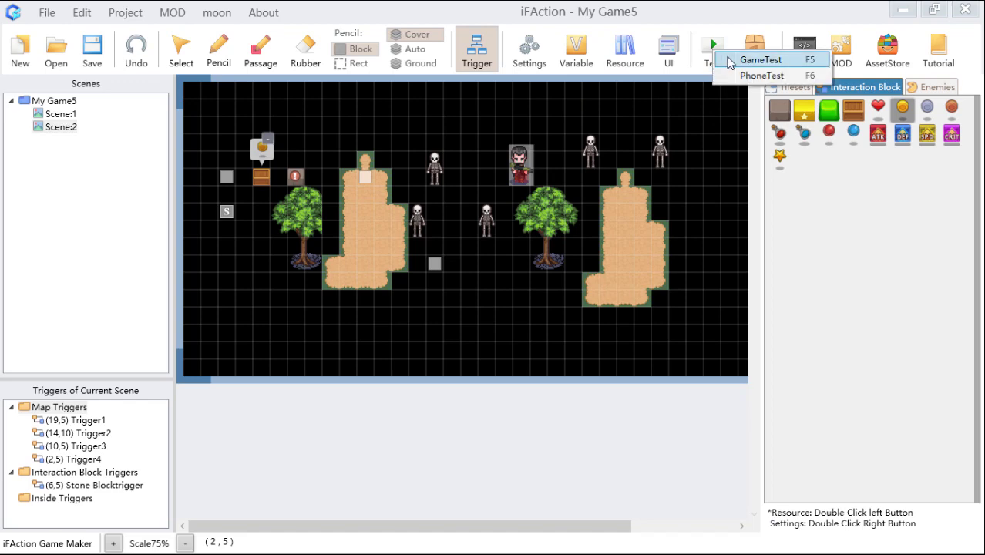
click(748, 58)
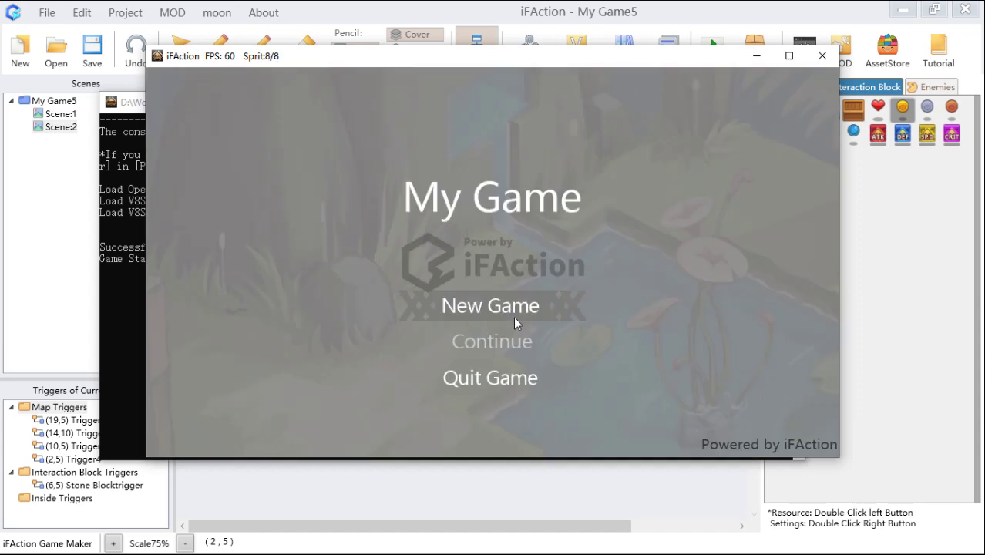
click(513, 313)
key(w)
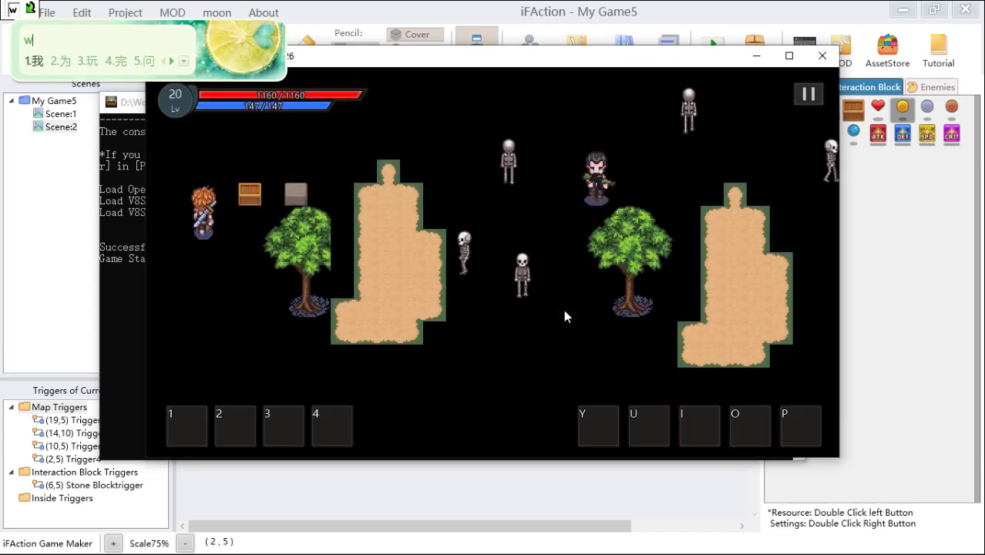
key(w)
key(d)
key(shift)
key(j)
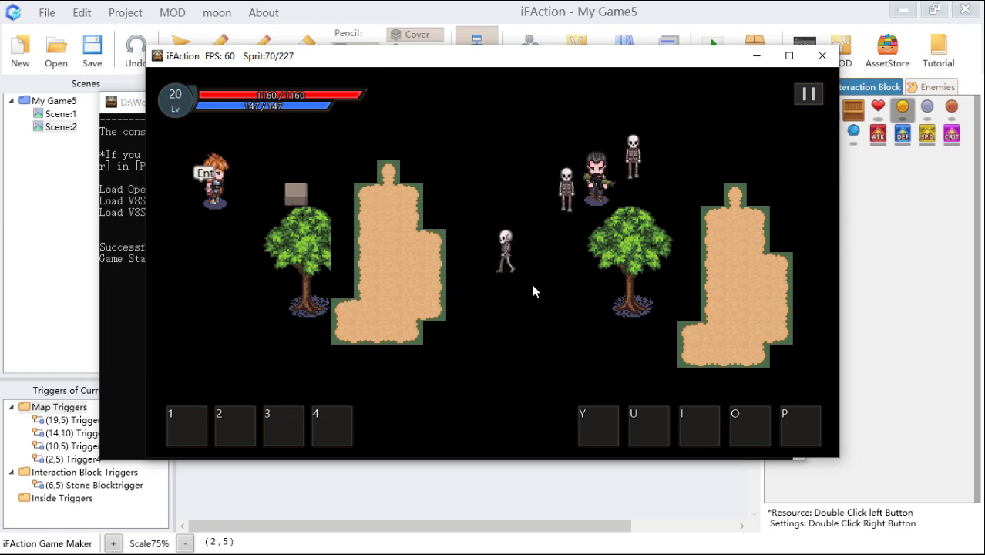
click(822, 65)
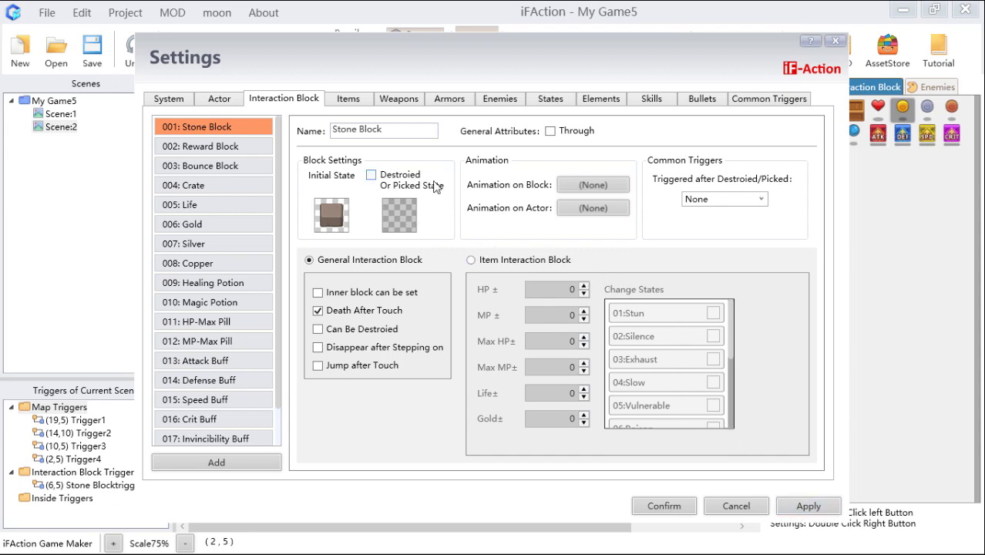
Examine the settings categories for Items, Weapons, Armors, Enemies, States, Elements and Skills in turn
click(357, 107)
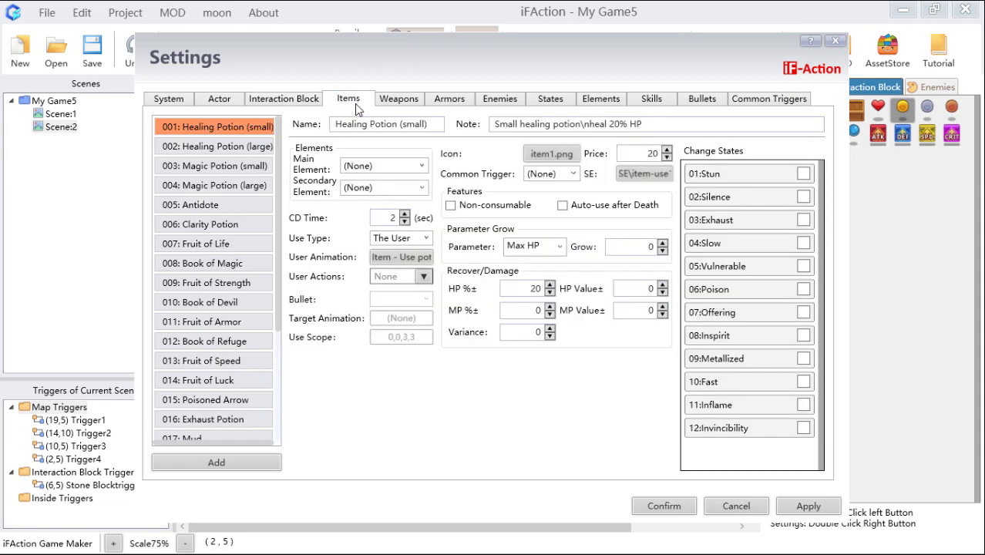
click(401, 102)
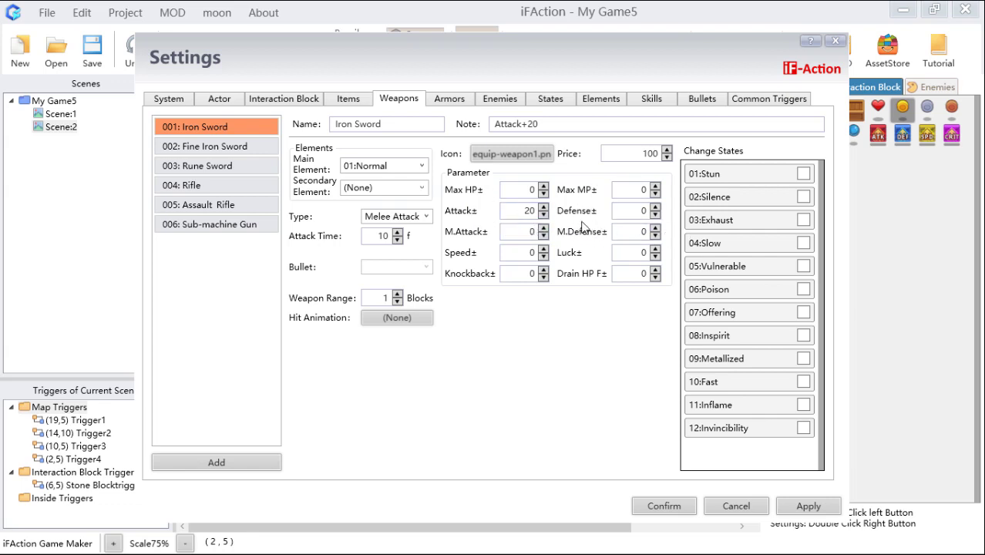
click(450, 104)
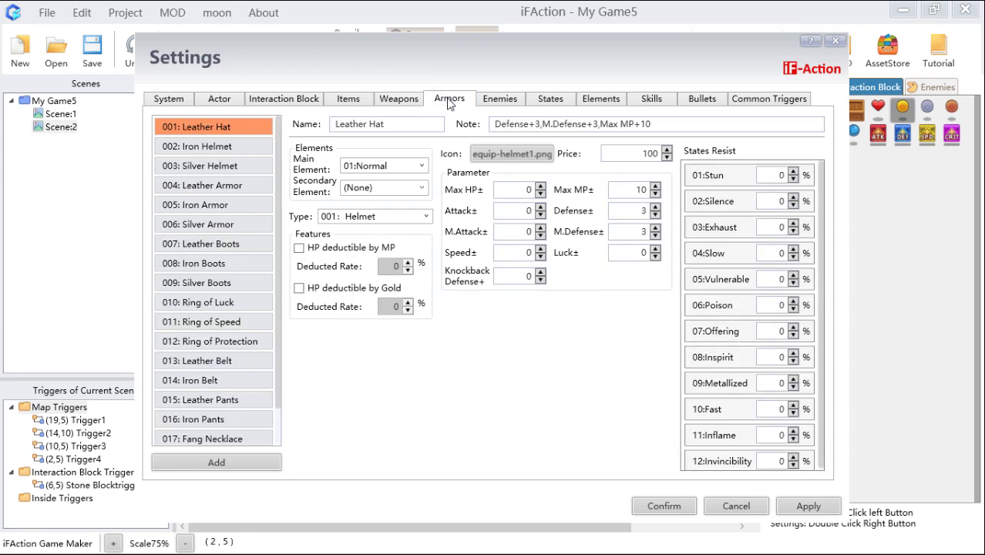
click(509, 103)
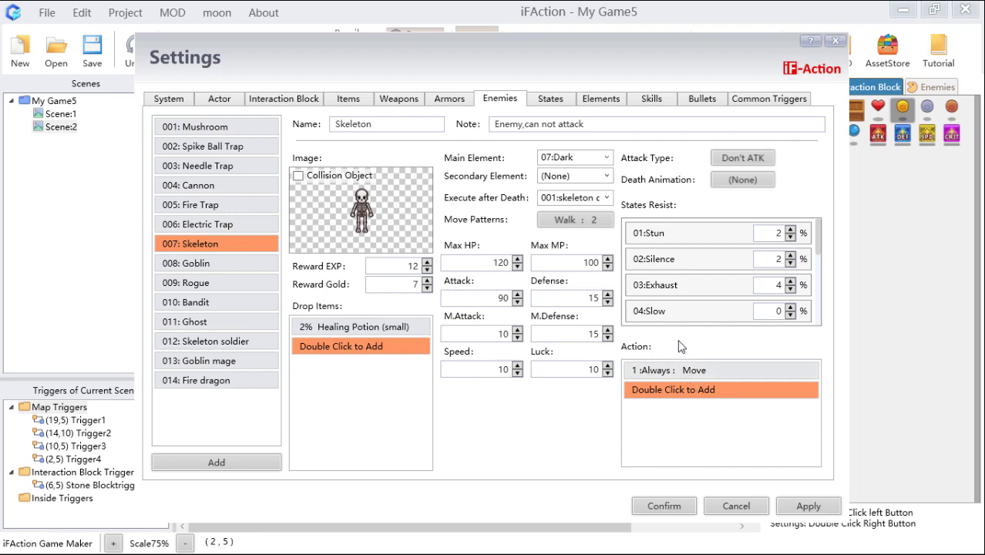
click(553, 102)
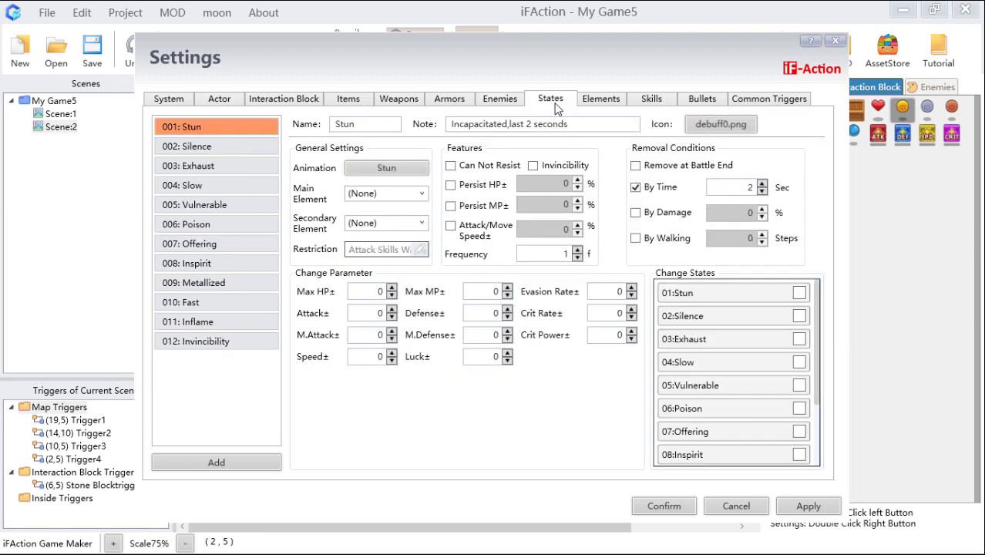
click(614, 102)
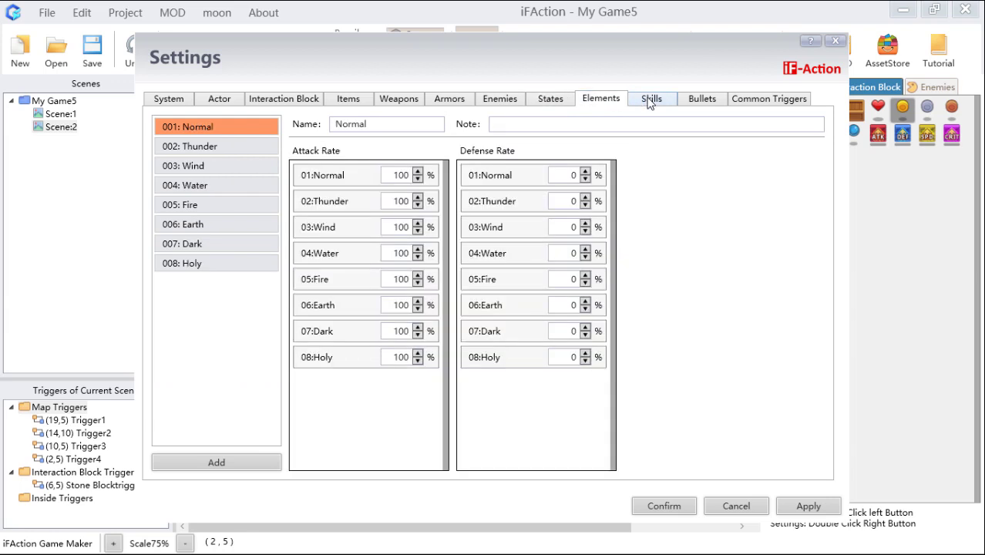
click(650, 102)
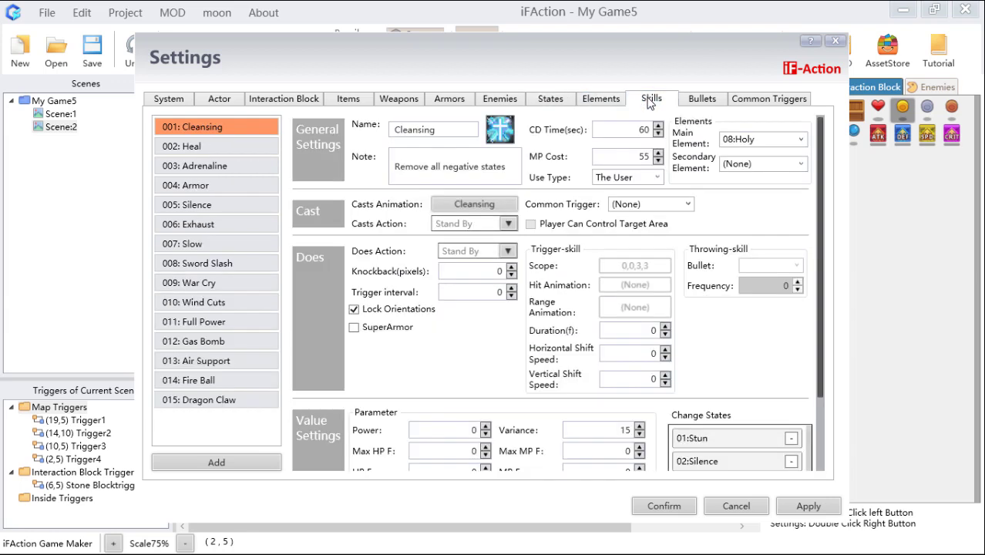
In the bullet settings, try an angle of 14 for Bullet of Rifle, return it to 360, and set its range to 130
click(701, 108)
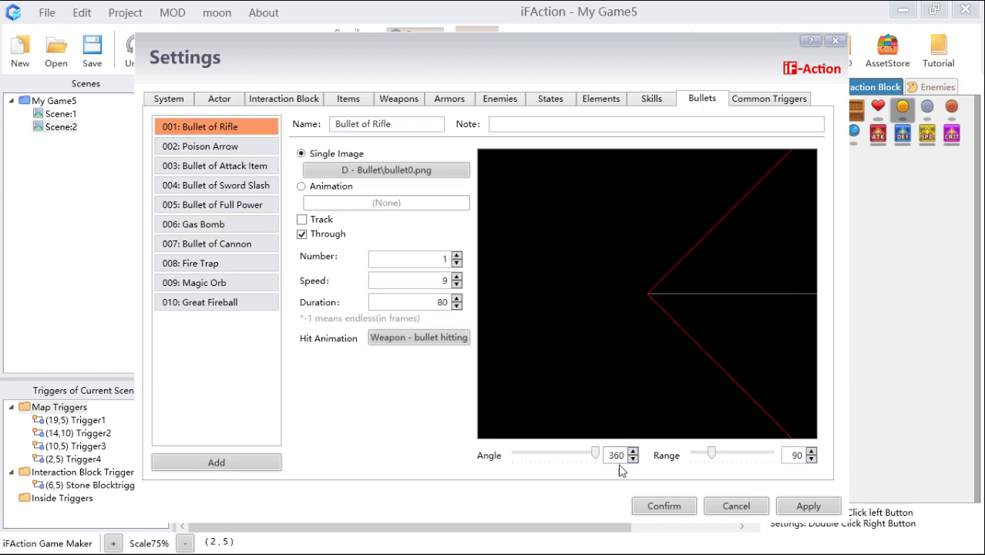
drag(596, 455, 516, 455)
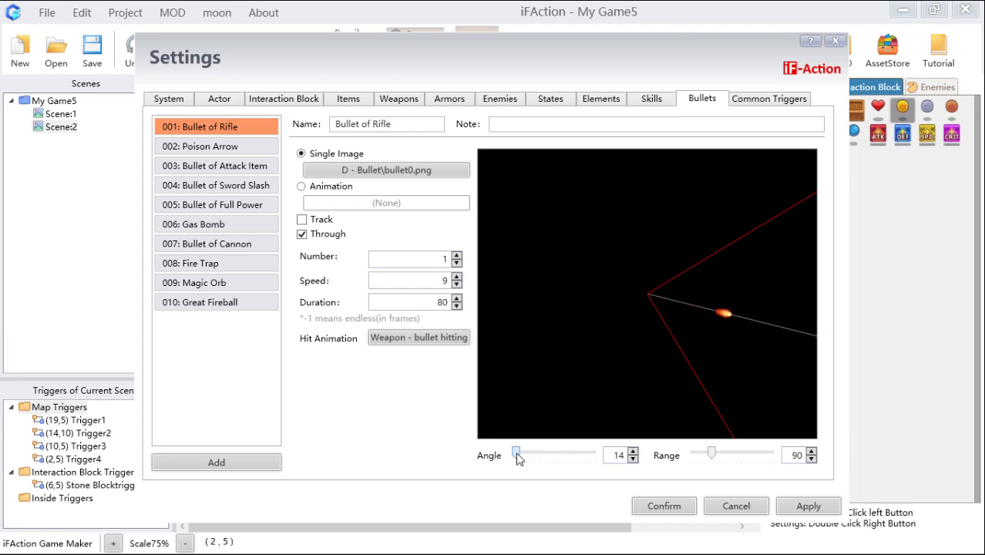
drag(517, 456, 601, 461)
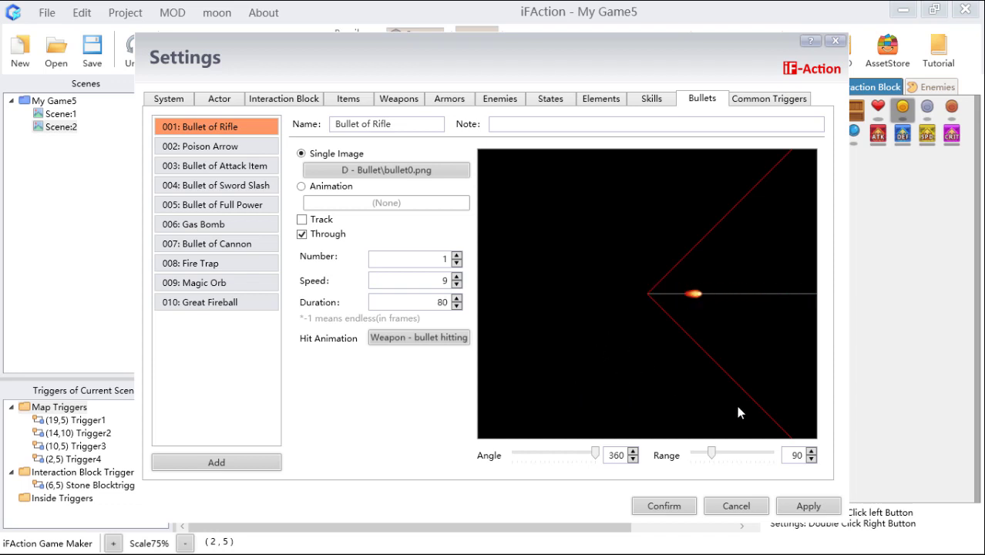
mouse_move(713, 455)
mouse_down()
mouse_move(743, 455)
mouse_move(719, 456)
mouse_up()
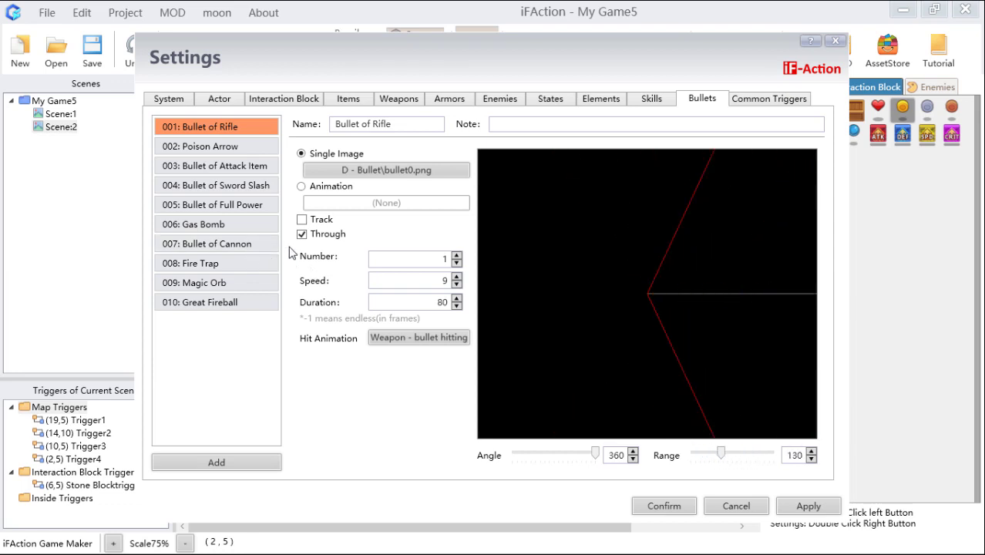
Set the number of bullets for Great Fireball to 7, and keep Single Image as its display type after trying Animation
click(232, 301)
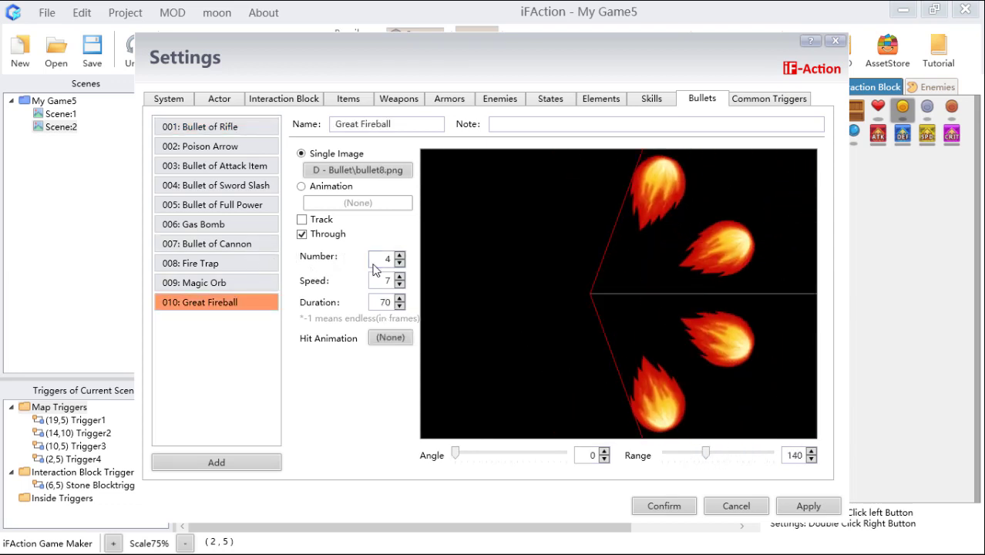
click(400, 256)
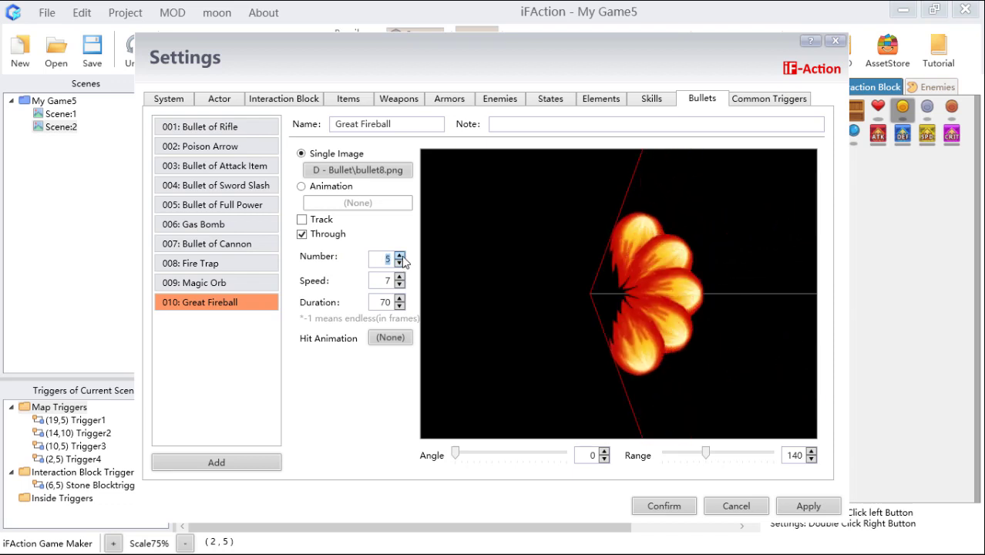
click(400, 256)
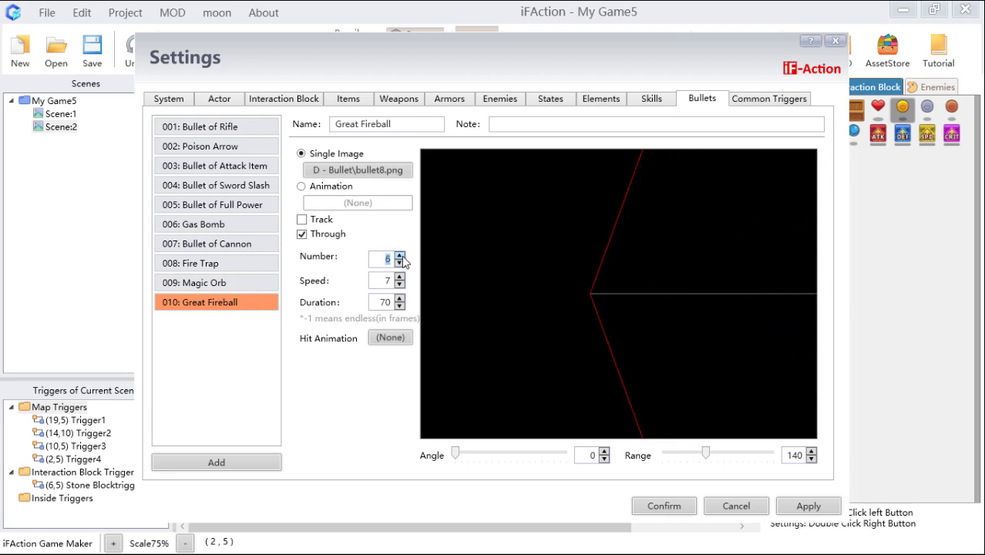
click(400, 256)
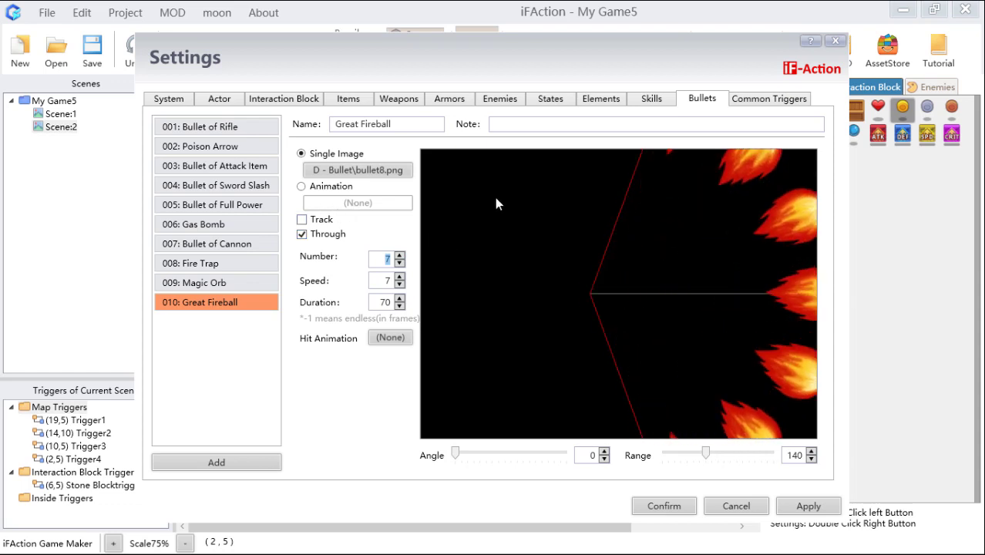
click(317, 189)
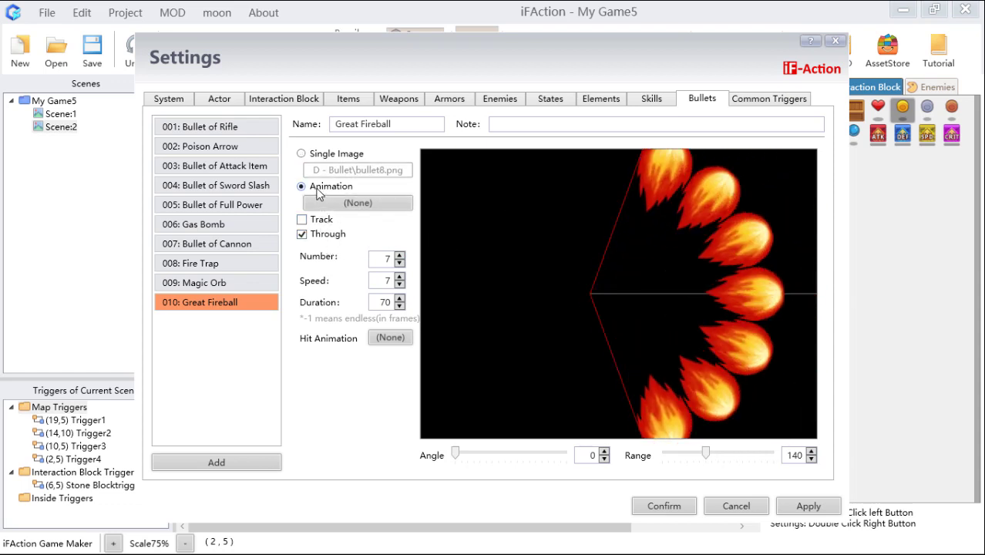
click(327, 158)
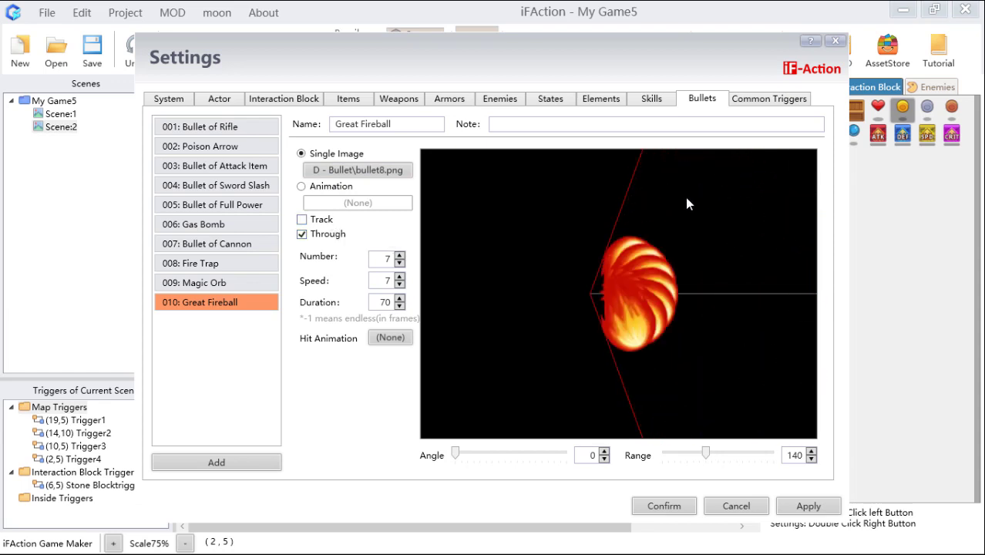
Review the skeleton death common trigger and confirm the project settings
click(784, 108)
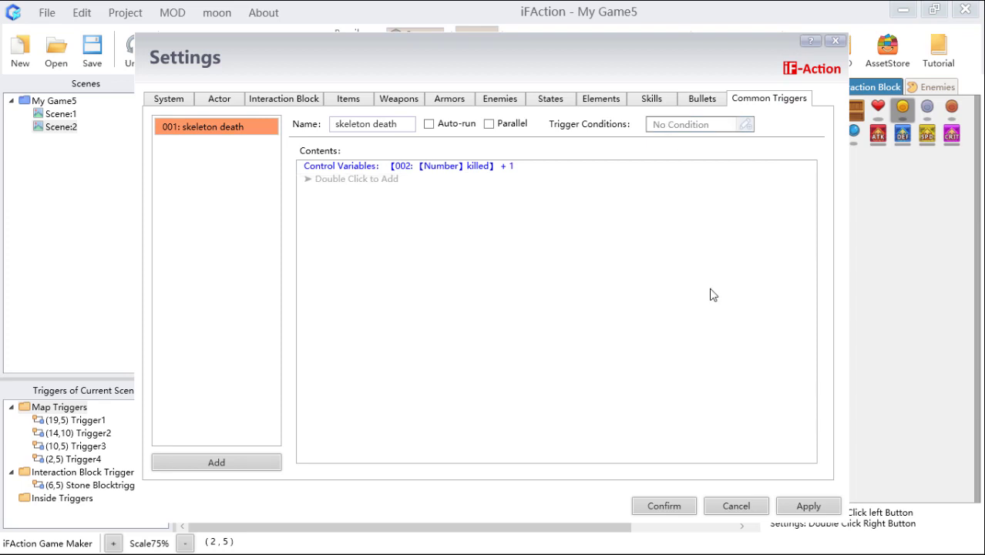
click(674, 497)
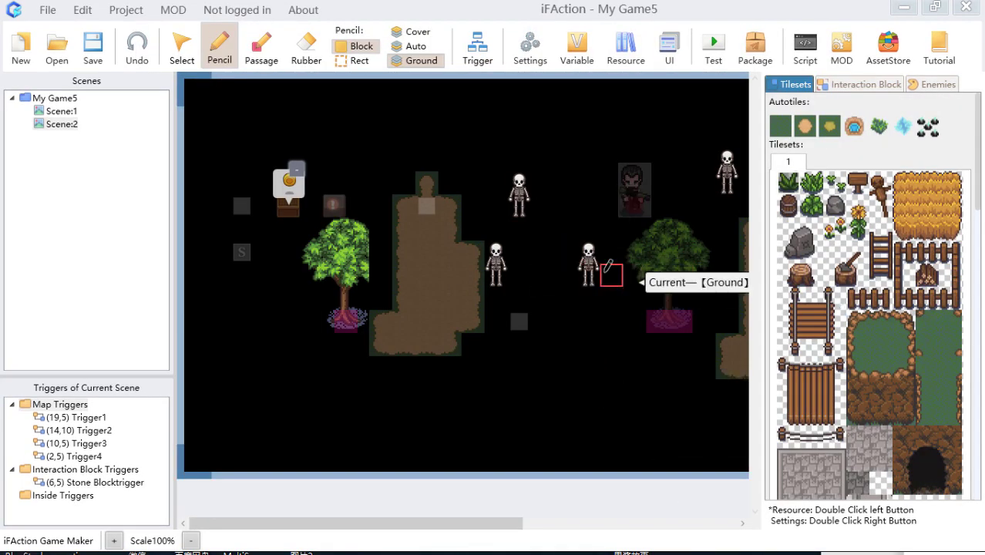
Open the project resources and look through the Sky, Castle, Cave and Wild scene resources
click(626, 46)
drag(761, 154, 576, 56)
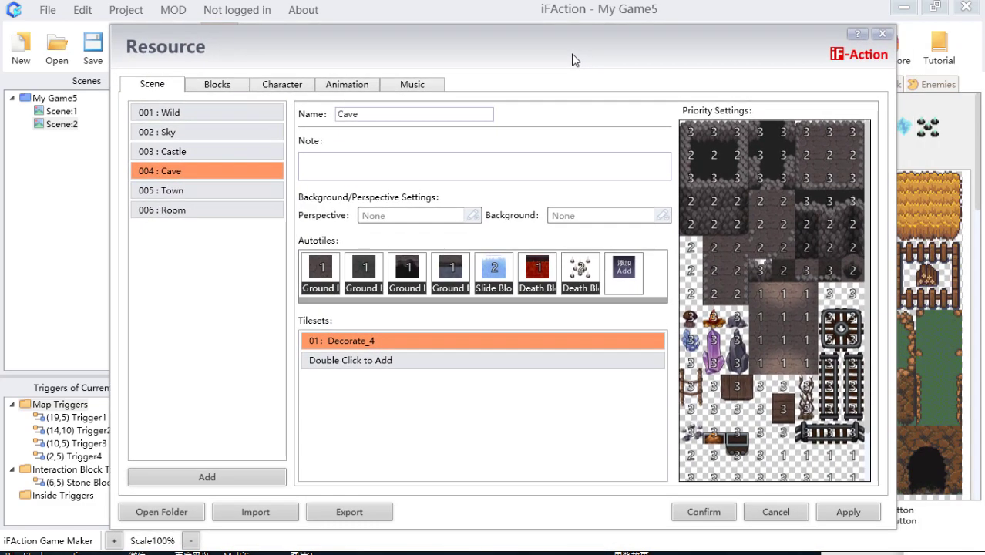
click(211, 131)
click(214, 112)
click(224, 131)
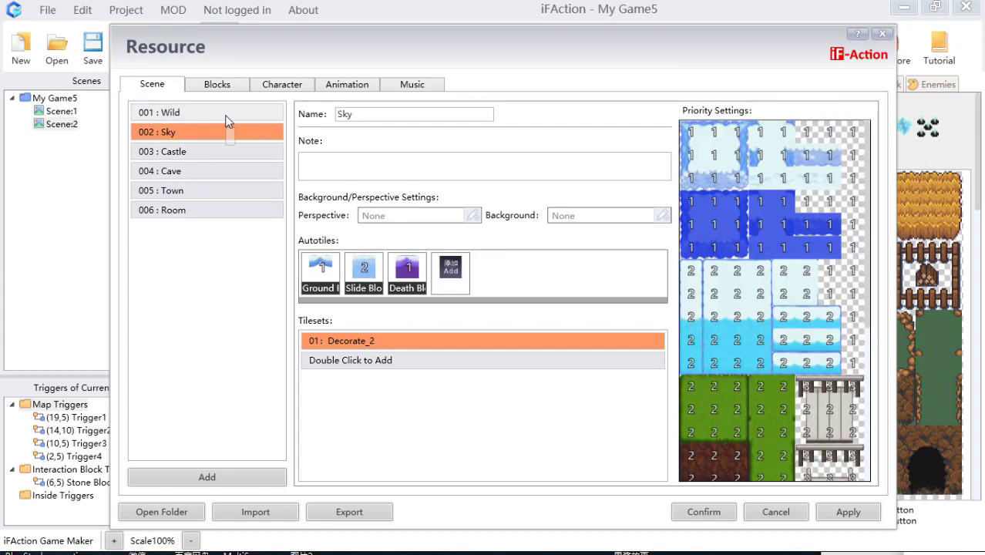
click(247, 154)
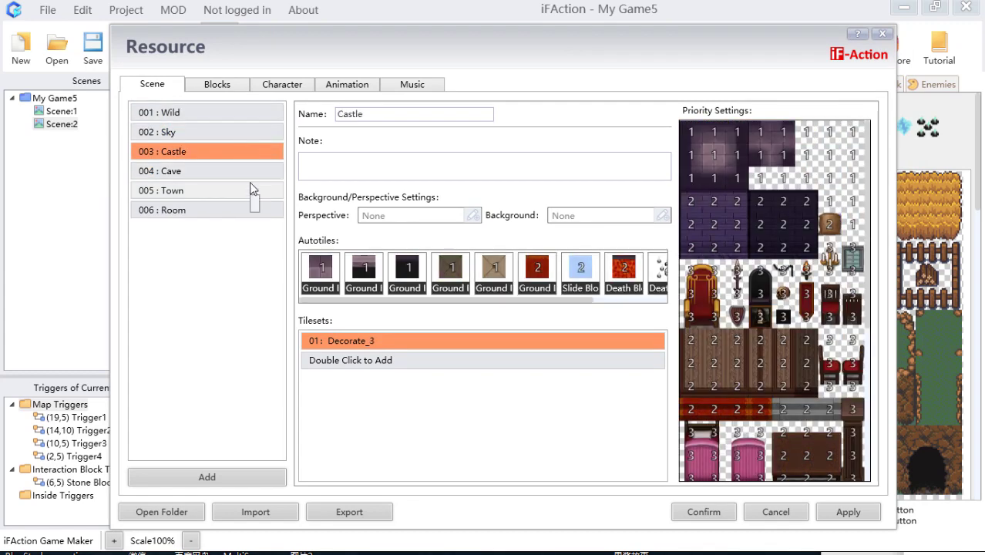
click(248, 173)
click(239, 116)
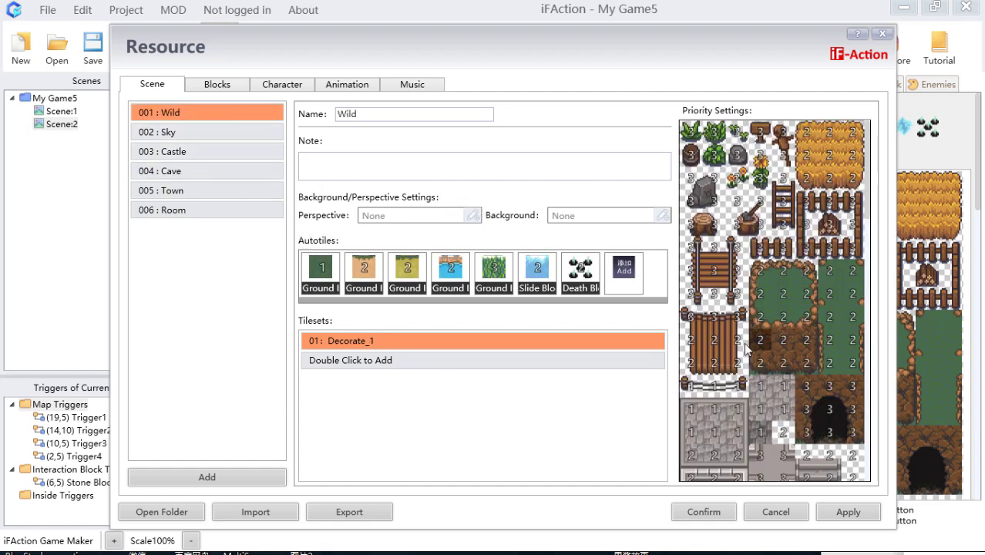
Compare the tileset images and priority settings of the Wild, Sky, Castle and Cave scene resources
click(202, 137)
click(231, 154)
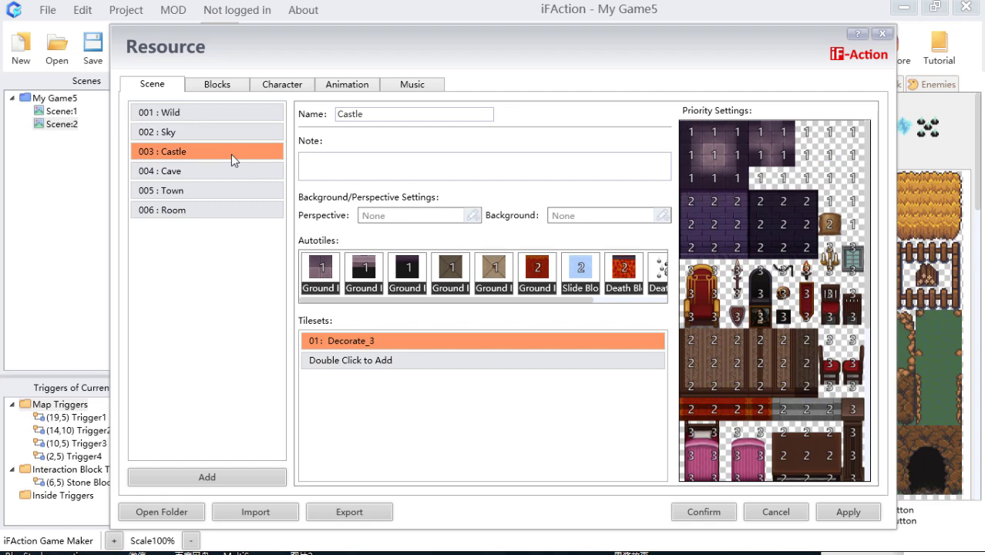
click(232, 110)
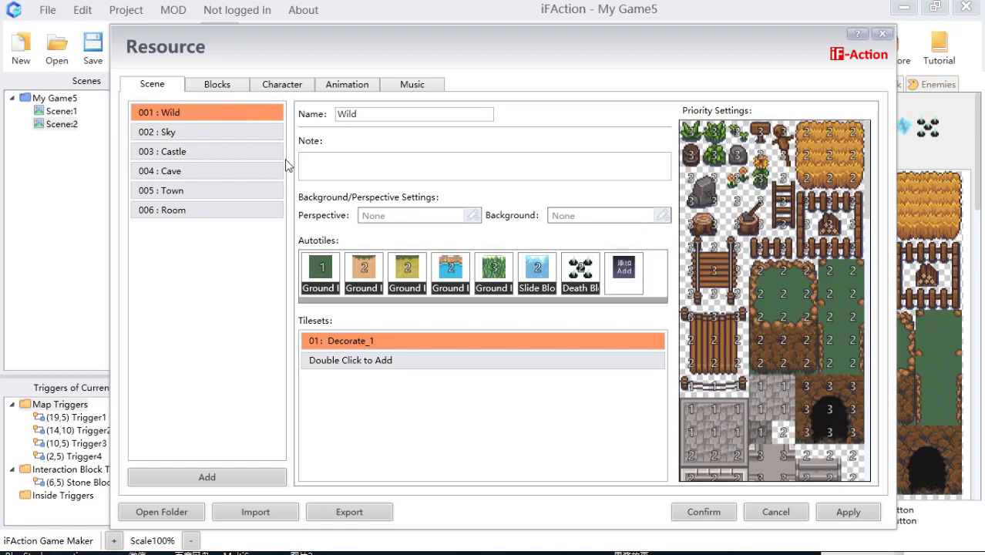
click(217, 134)
click(228, 152)
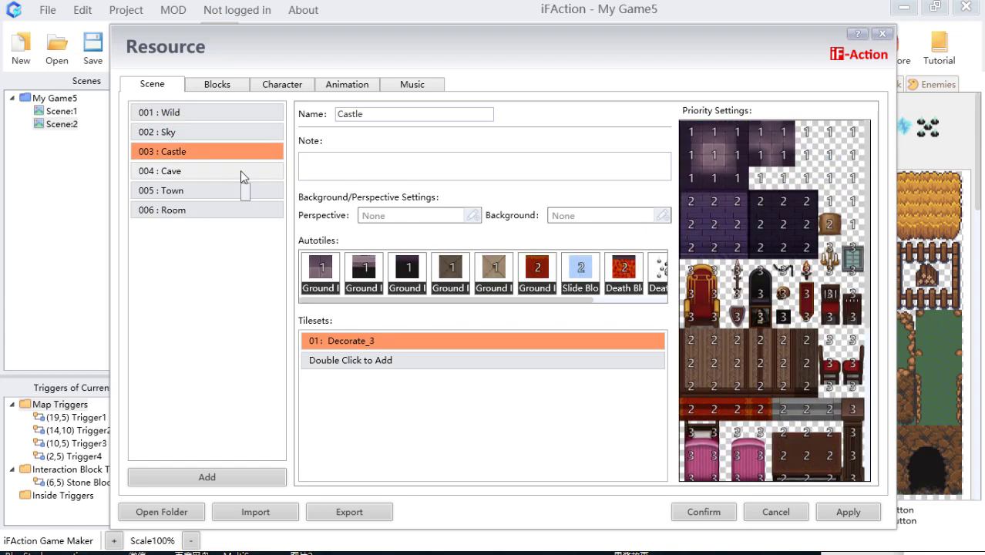
click(240, 171)
click(237, 152)
click(240, 135)
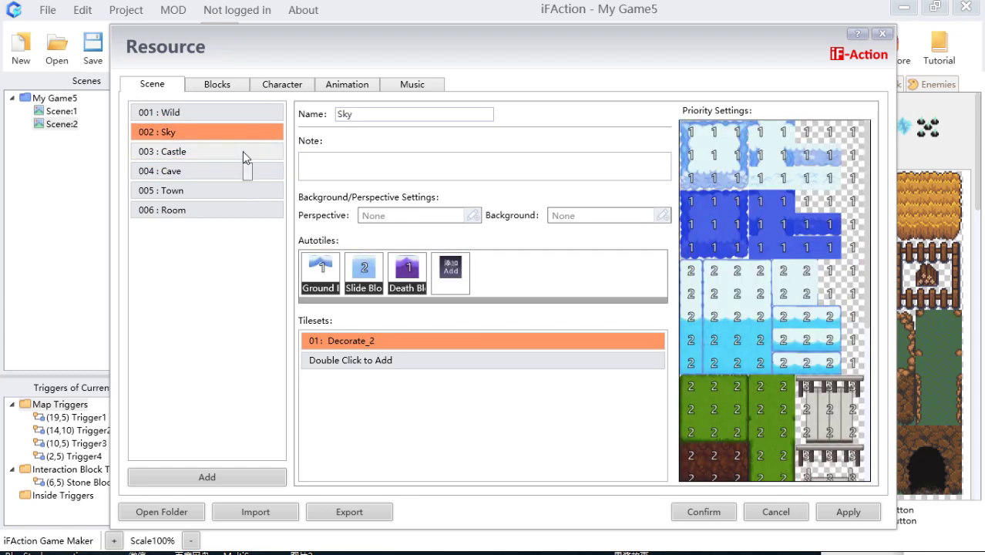
click(244, 154)
click(252, 172)
click(239, 152)
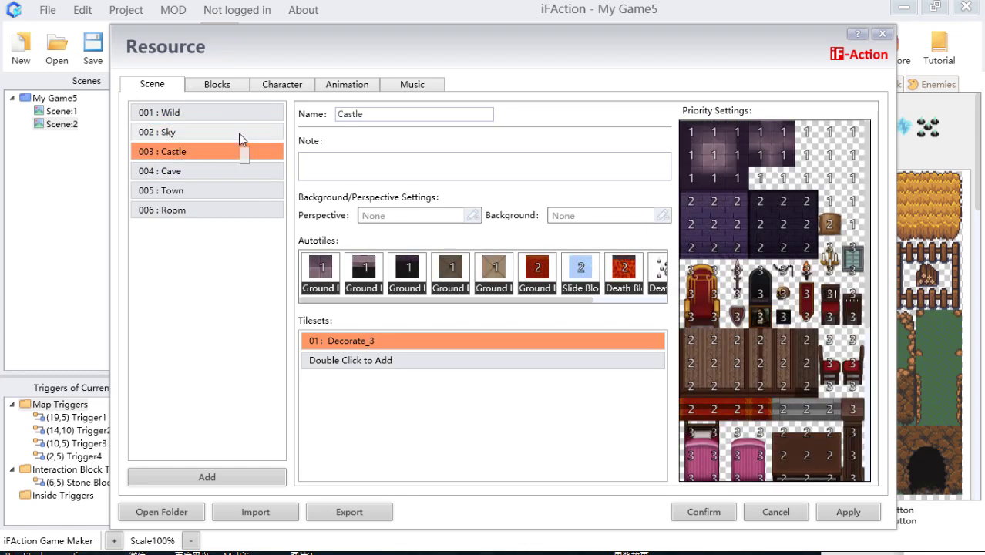
click(241, 134)
click(248, 152)
Reposition the Resource window and go through all six scene resources from Wild to Room and back
drag(576, 43, 596, 51)
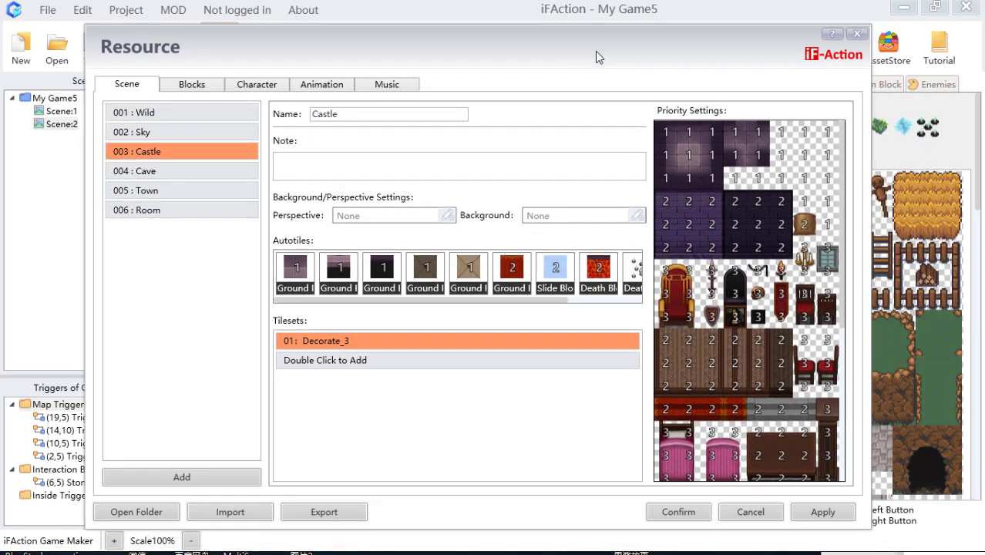
click(192, 113)
click(206, 133)
click(217, 152)
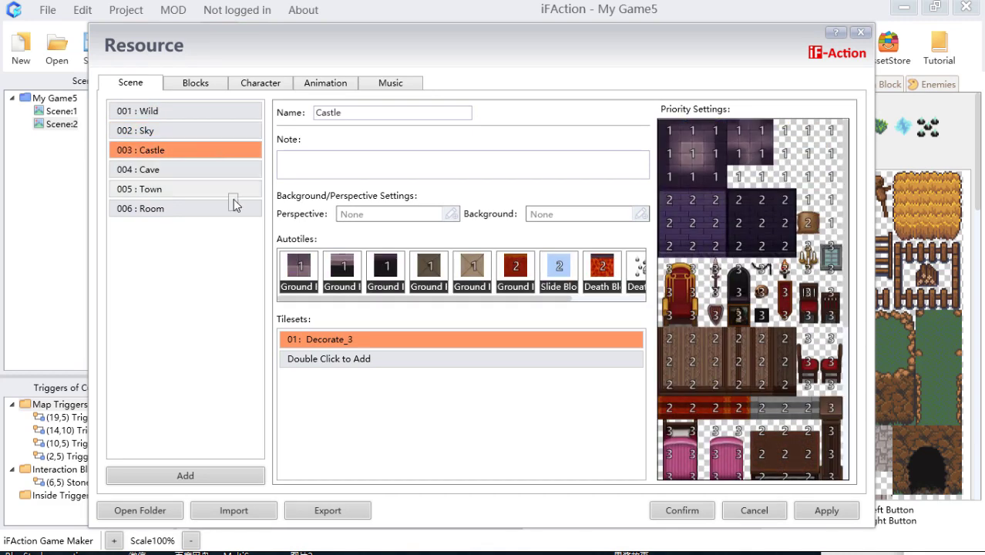
click(234, 205)
click(229, 189)
click(228, 169)
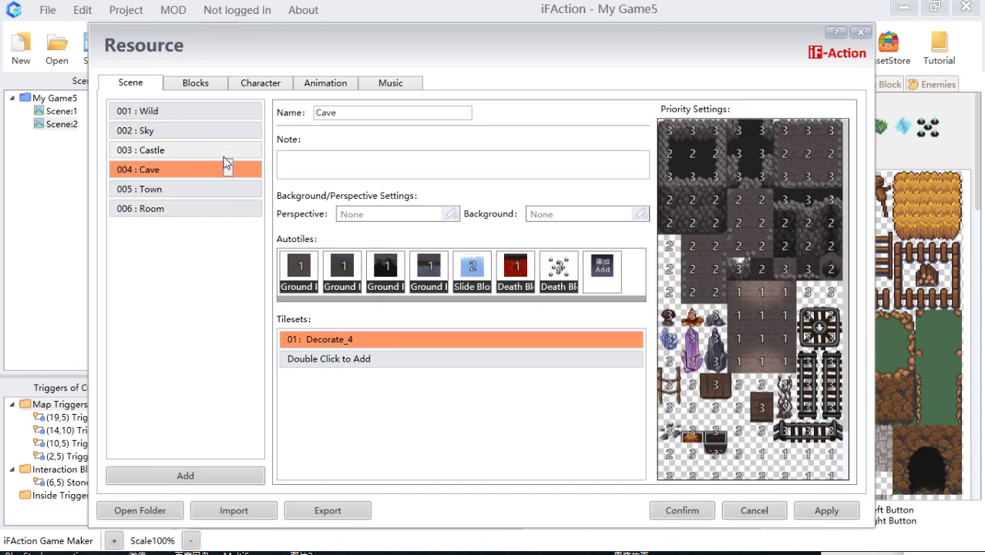
click(223, 150)
click(220, 131)
click(216, 115)
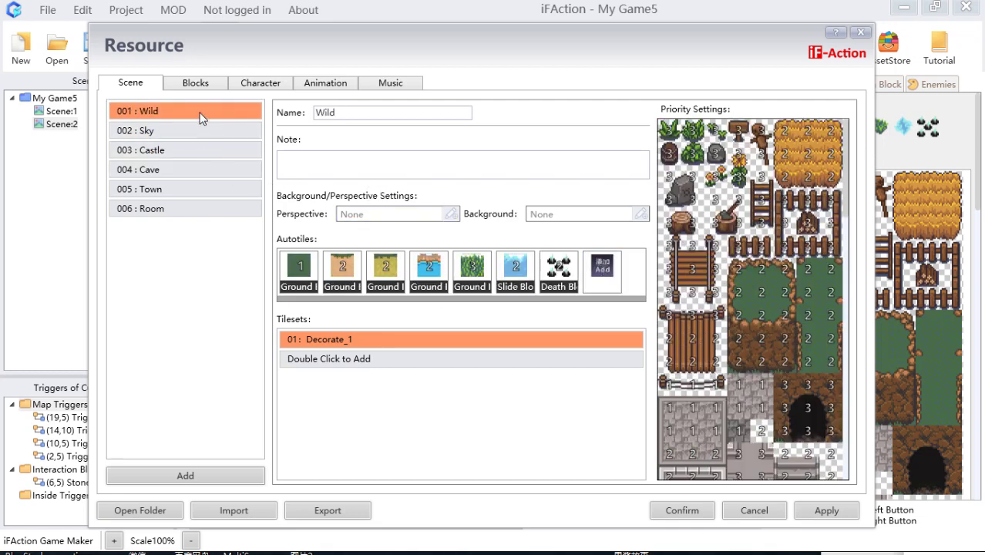
Examine the autiles and tilesets of the Sky, Wild and Cave scene resources
click(211, 133)
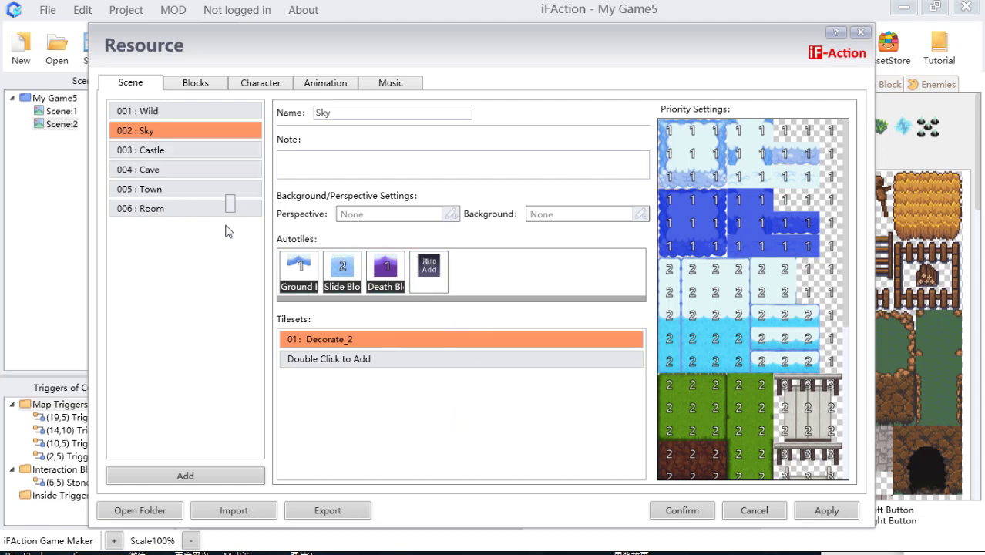
click(204, 111)
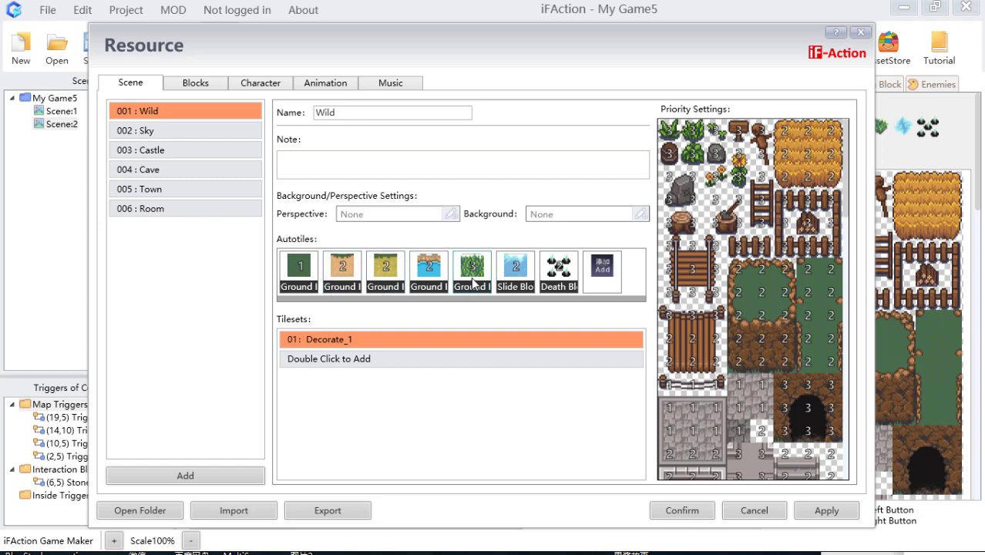
click(223, 173)
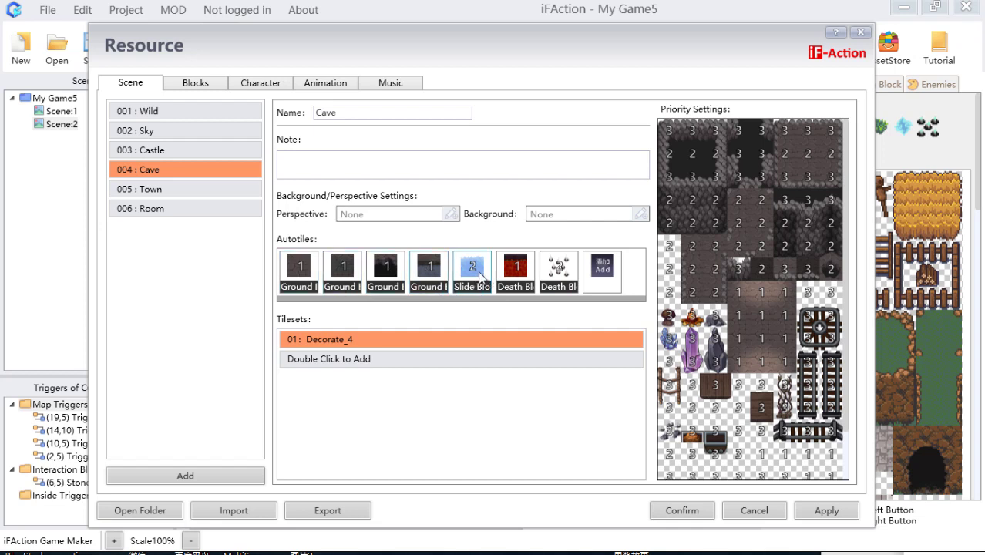
Close the resources, create Scene:3 in My Game5 with the 004:Cave theme, and open it for editing
click(679, 511)
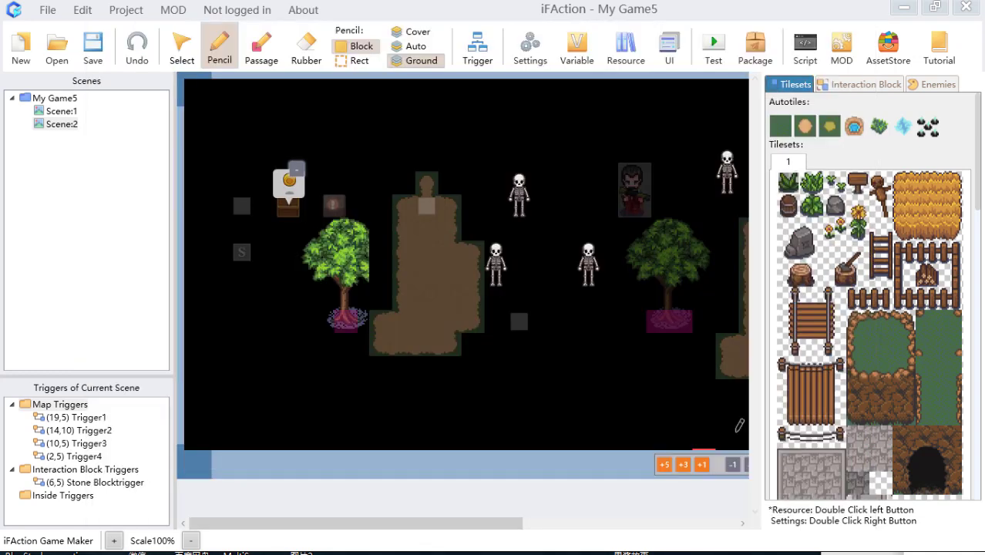
click(60, 100)
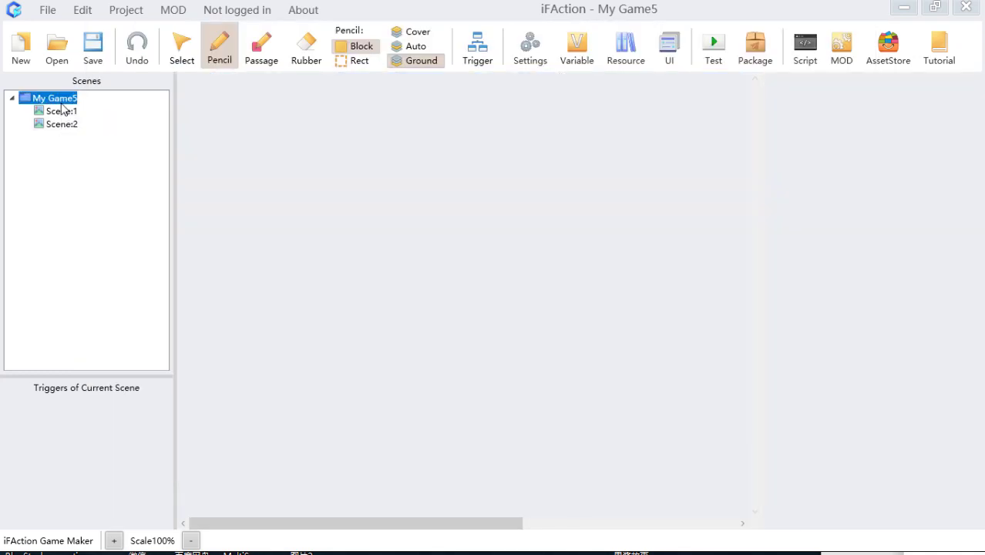
right_click(62, 100)
click(115, 132)
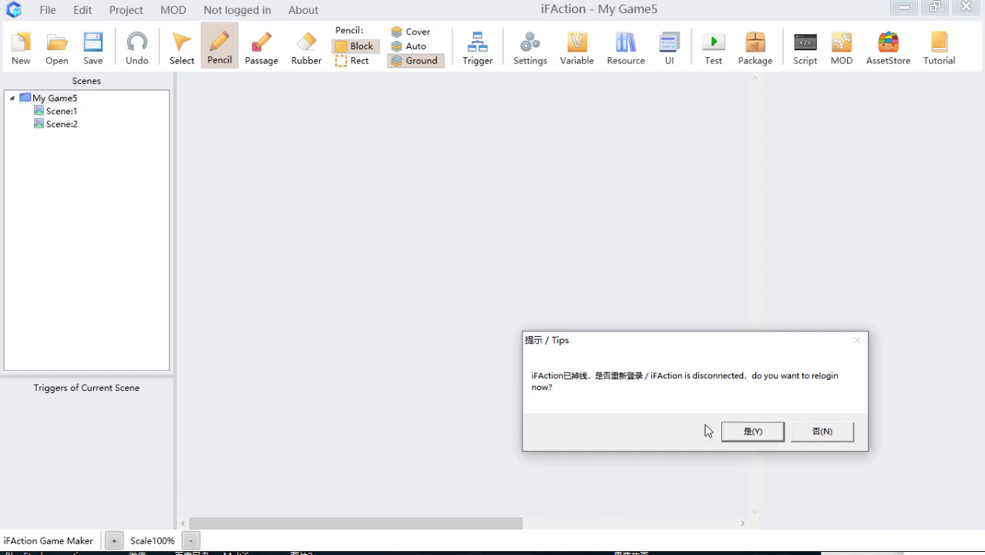
click(769, 433)
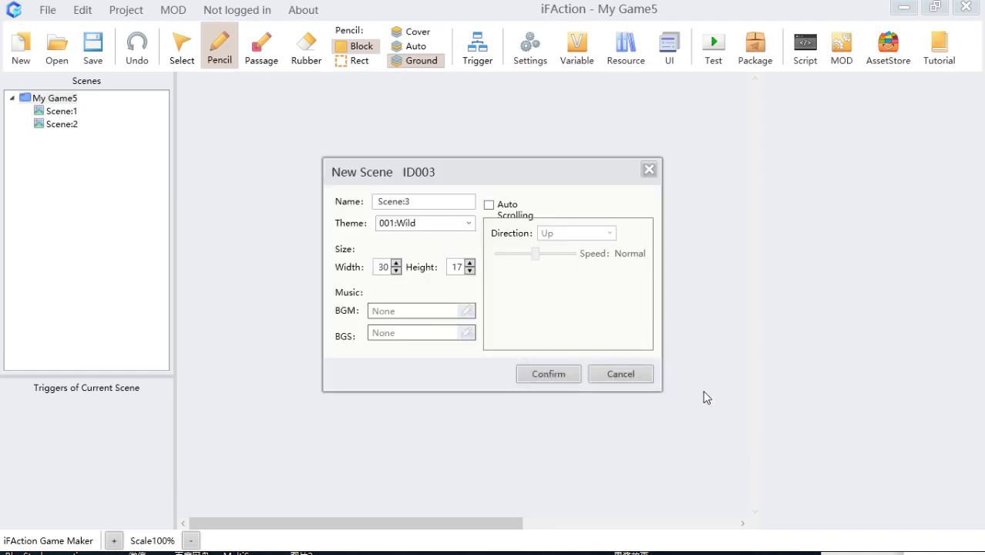
click(468, 227)
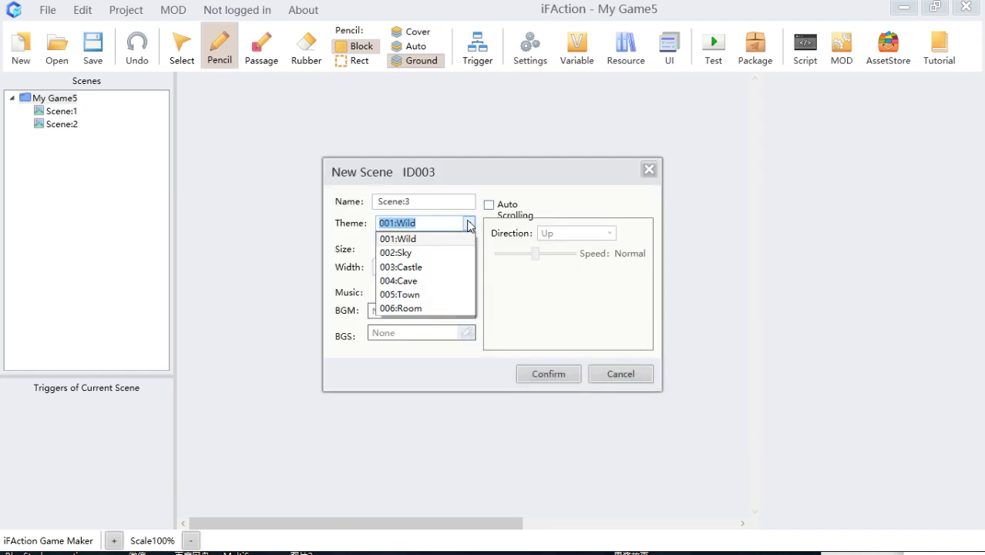
click(437, 281)
click(548, 374)
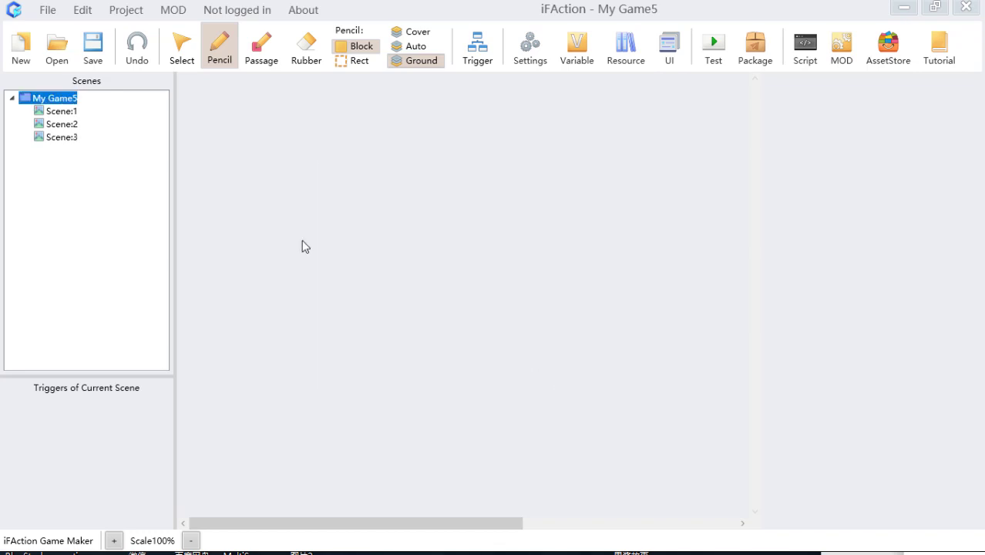
click(62, 137)
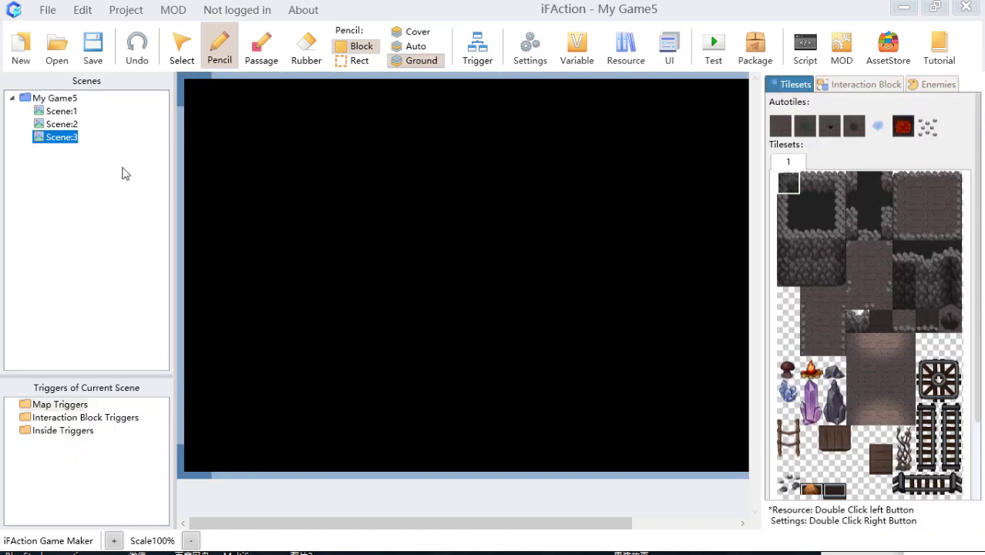
Paint an irregular patch of cave ground in Scene:3 and lay an ice pool in its middle
click(781, 133)
mouse_move(334, 159)
mouse_down()
mouse_move(479, 299)
mouse_move(522, 268)
mouse_move(431, 219)
mouse_move(508, 152)
mouse_move(518, 249)
mouse_move(478, 193)
mouse_move(539, 270)
mouse_up()
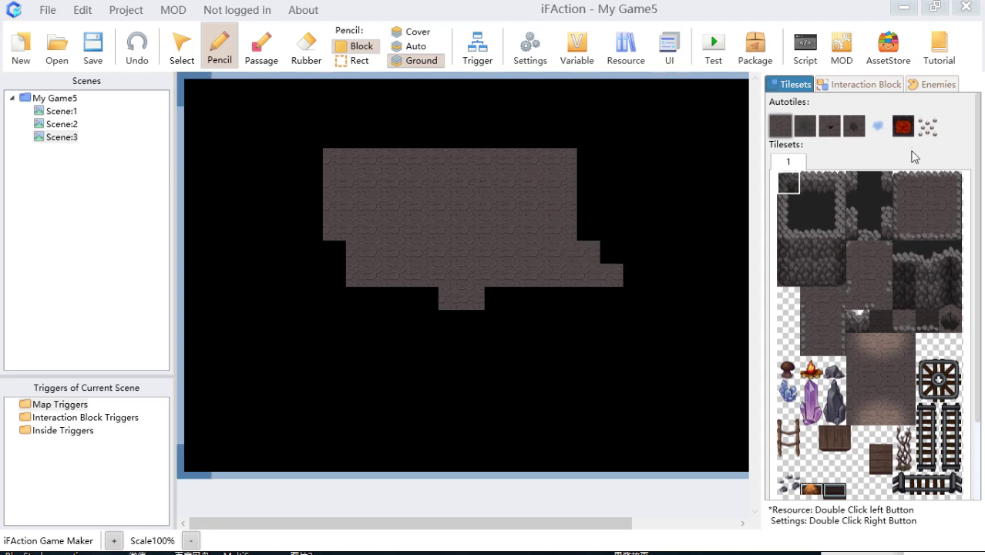
click(878, 126)
mouse_move(399, 207)
mouse_down()
mouse_move(519, 211)
mouse_move(474, 246)
mouse_move(431, 220)
mouse_move(501, 220)
mouse_move(496, 228)
mouse_move(449, 176)
mouse_move(534, 194)
mouse_move(535, 235)
mouse_move(397, 207)
mouse_move(454, 206)
mouse_move(388, 187)
mouse_move(400, 226)
mouse_move(440, 251)
mouse_up()
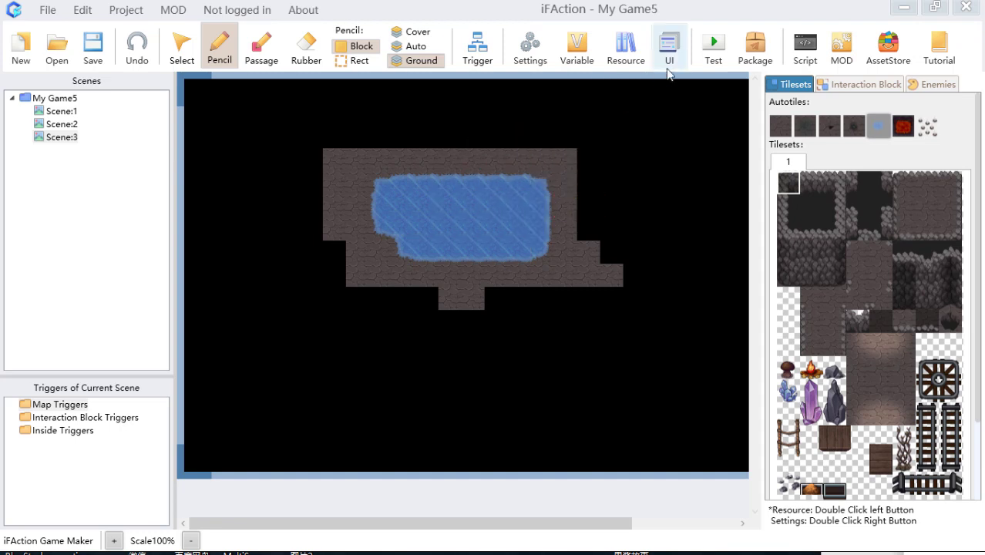
Check the Cave autiles in the resources, then paint magma along the left and lower sides of the ice pool
click(626, 48)
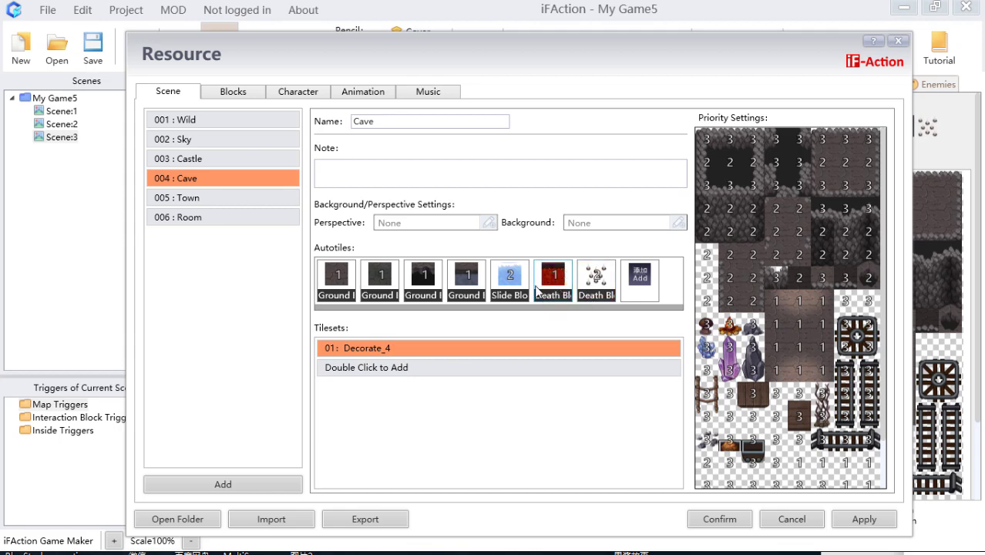
click(711, 517)
click(903, 126)
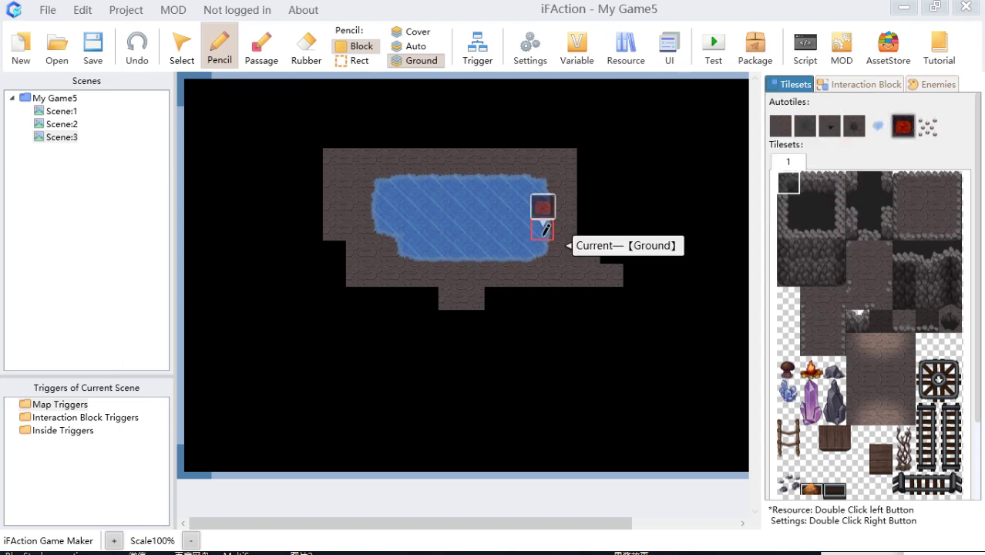
mouse_move(334, 182)
mouse_down()
mouse_move(351, 177)
mouse_move(356, 205)
mouse_move(346, 199)
mouse_move(344, 217)
mouse_move(378, 268)
mouse_move(378, 178)
mouse_up()
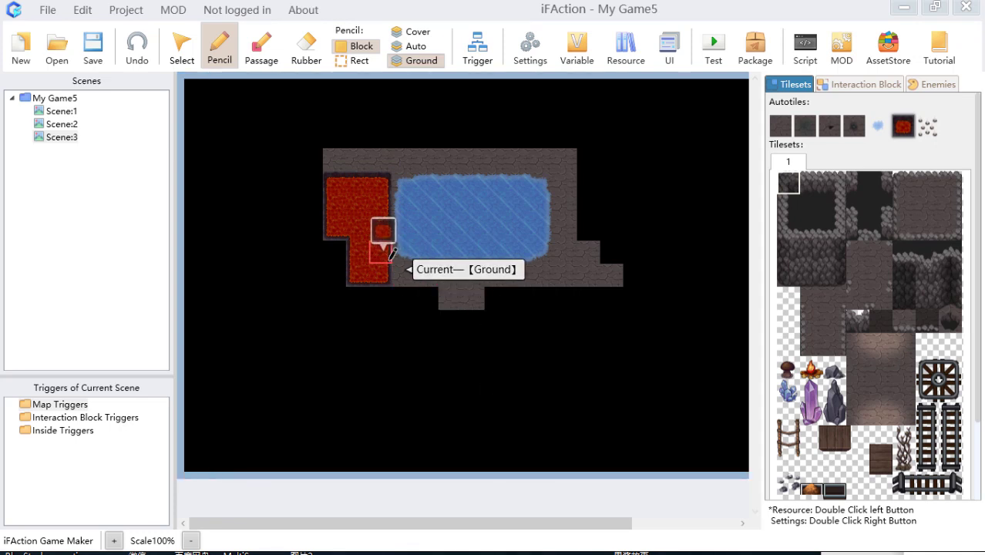
mouse_move(385, 225)
mouse_down()
mouse_move(488, 266)
mouse_move(502, 248)
mouse_move(554, 248)
mouse_move(584, 266)
mouse_move(525, 284)
mouse_move(586, 269)
mouse_move(616, 293)
mouse_up()
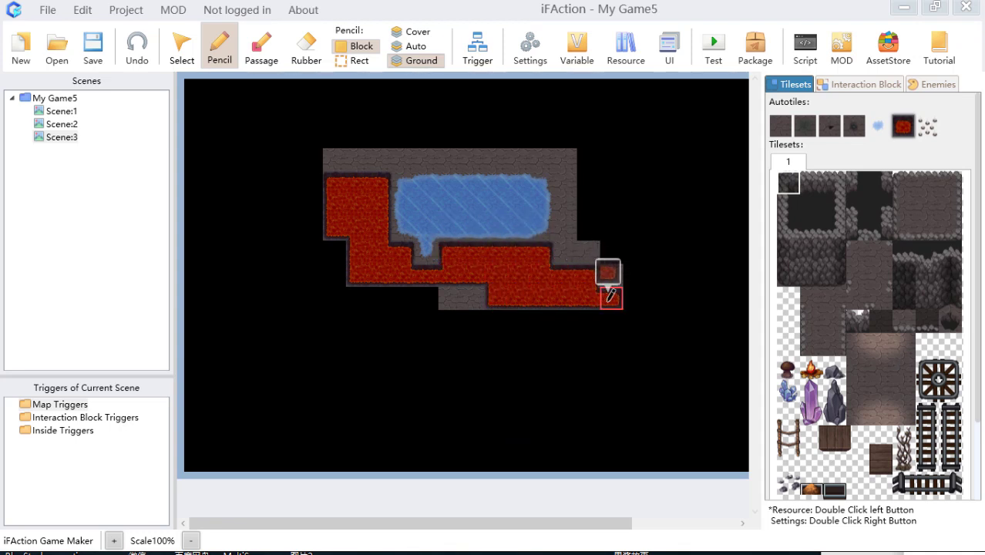
Change the priority of the Cave scene's Slide Block autotile to 1 and confirm the resource settings
click(625, 48)
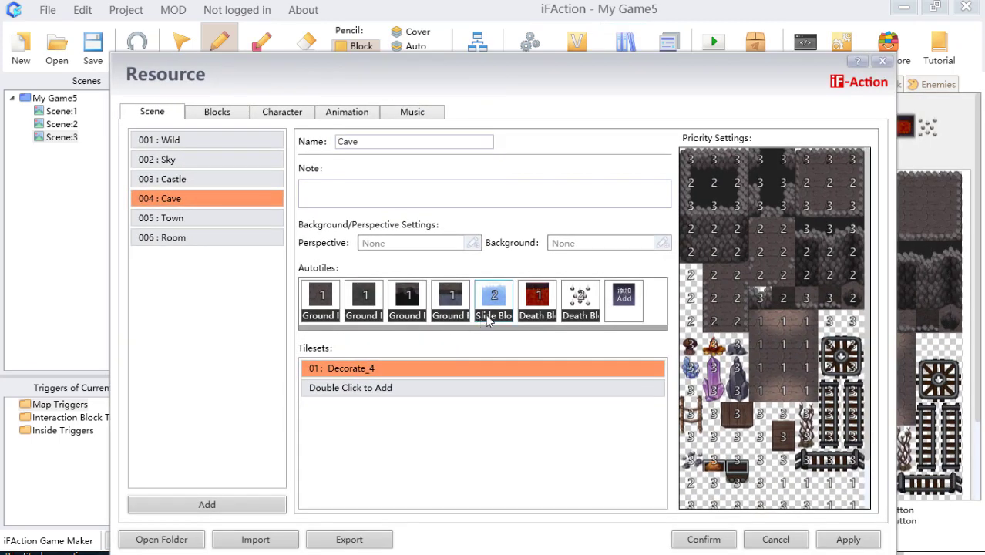
right_click(491, 302)
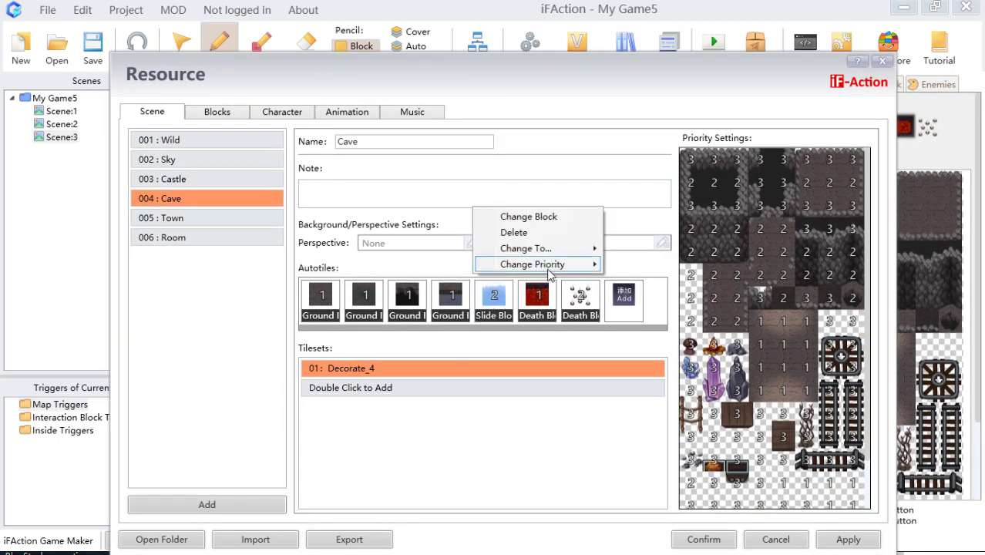
mouse_move(552, 267)
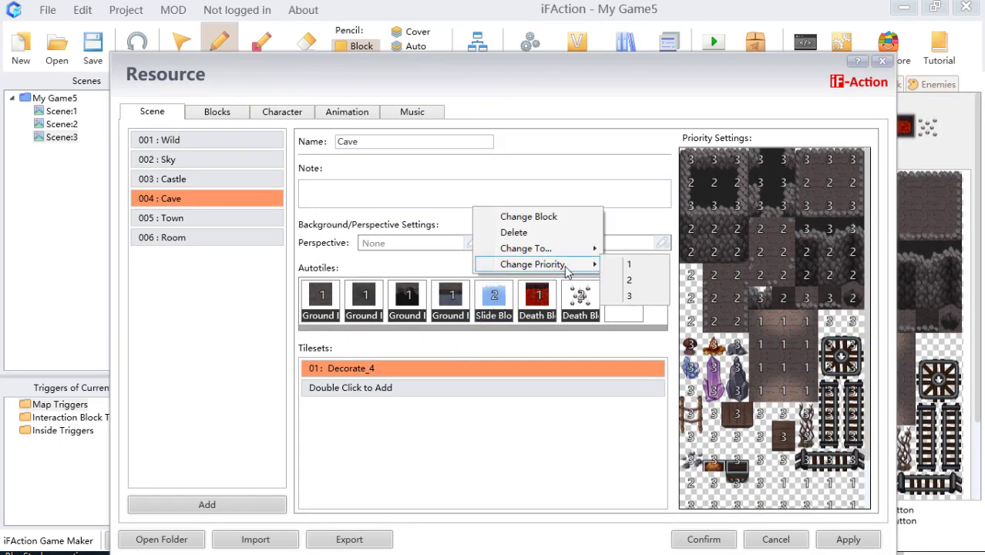
click(632, 268)
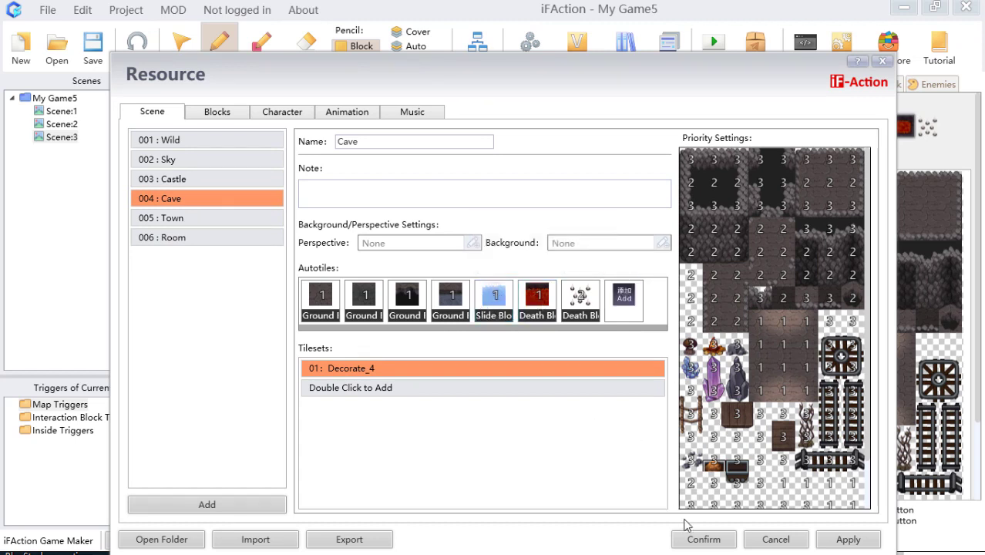
click(703, 540)
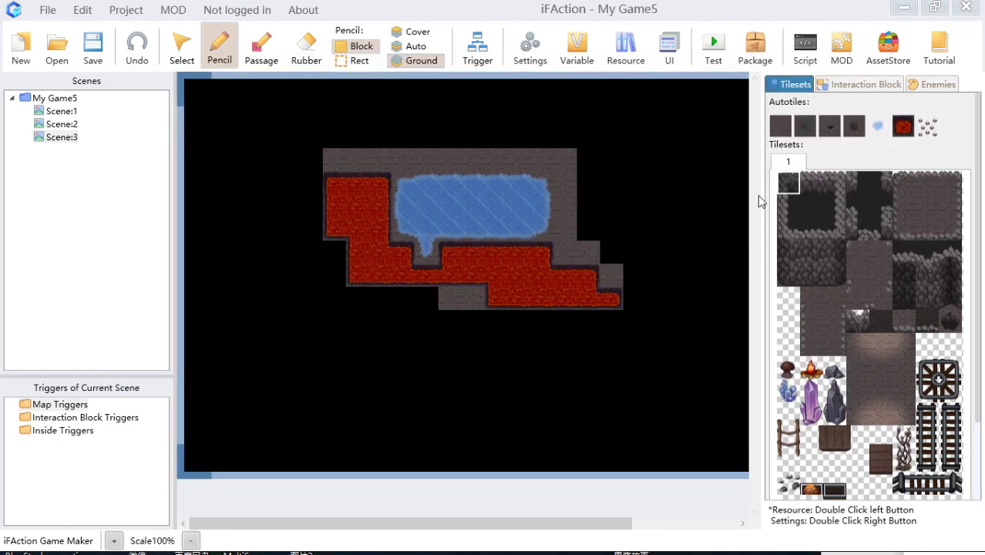
Fill a large rectangle over the whole painted area with the first cave ground autotile using the Rect pencil
click(783, 128)
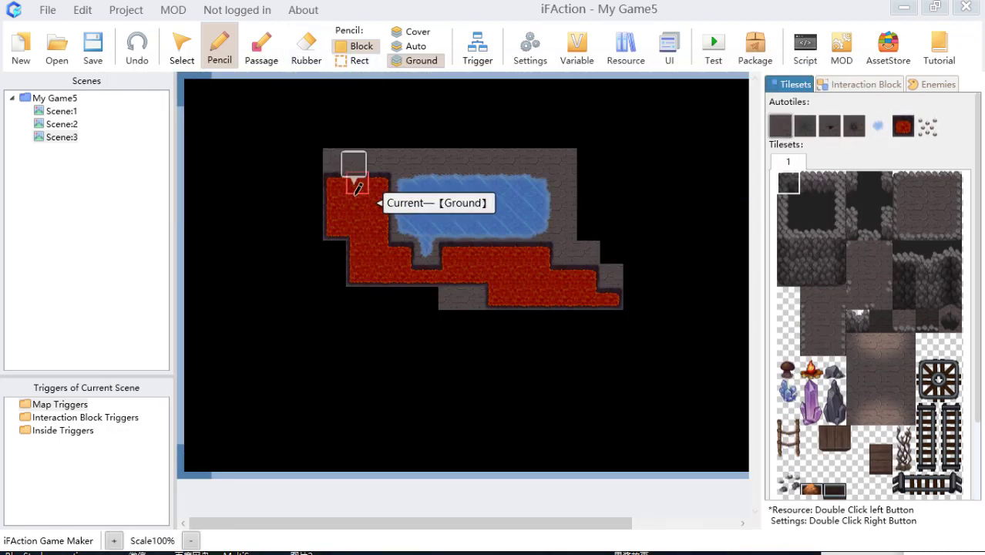
click(359, 60)
mouse_move(304, 107)
mouse_down()
mouse_move(371, 187)
mouse_move(686, 393)
mouse_up()
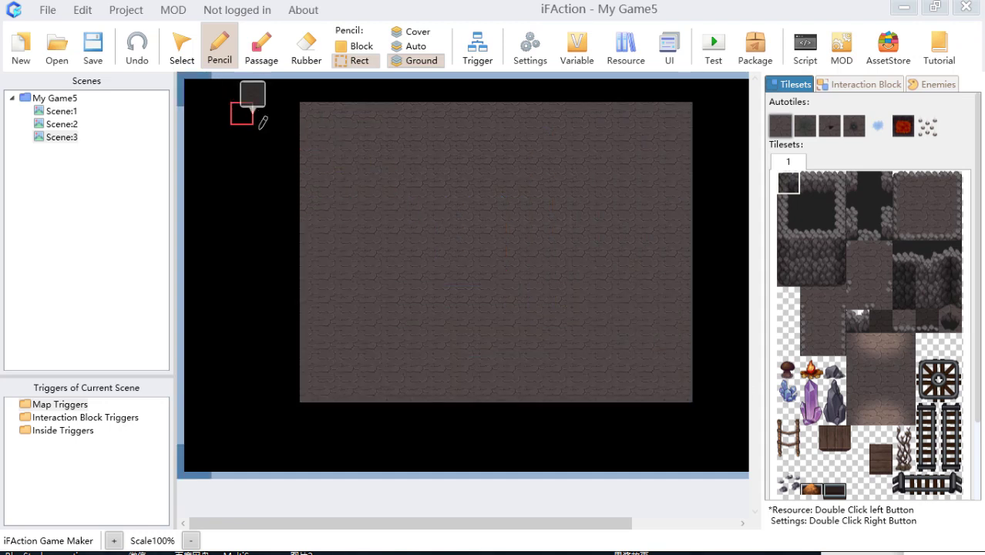
Draw two separate ice rectangles, about 3 by 3 and 3 by 4 tiles, side by side on the cave ground
click(878, 125)
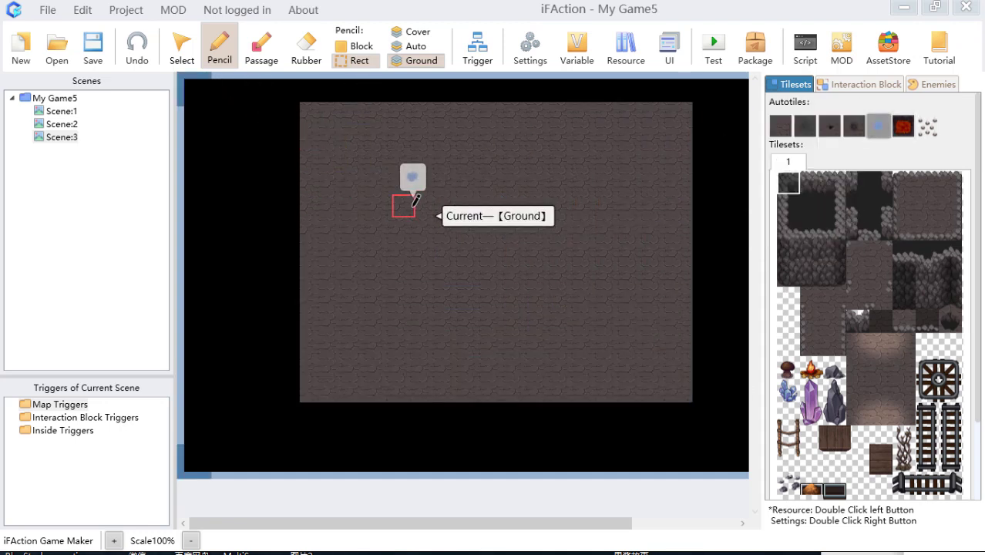
drag(434, 229, 449, 245)
drag(495, 184, 539, 242)
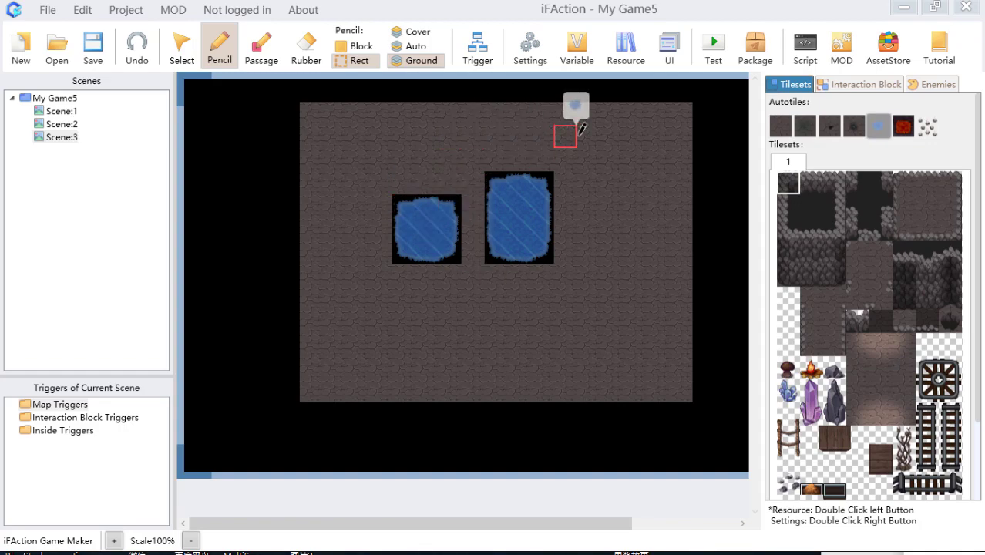
Add the Spikes block from A - Wild to the Cave scene's autotiles as a Death Block
click(625, 45)
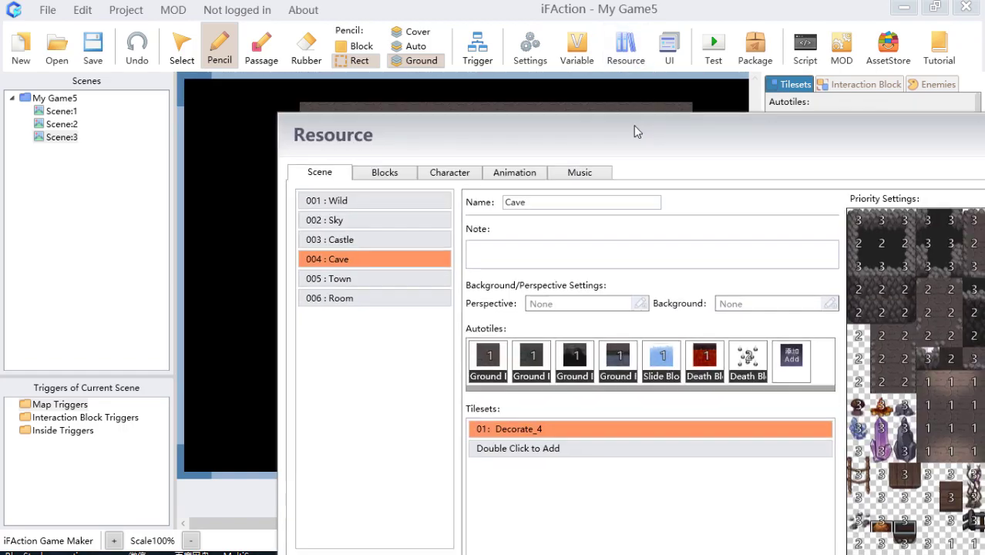
drag(636, 131, 462, 60)
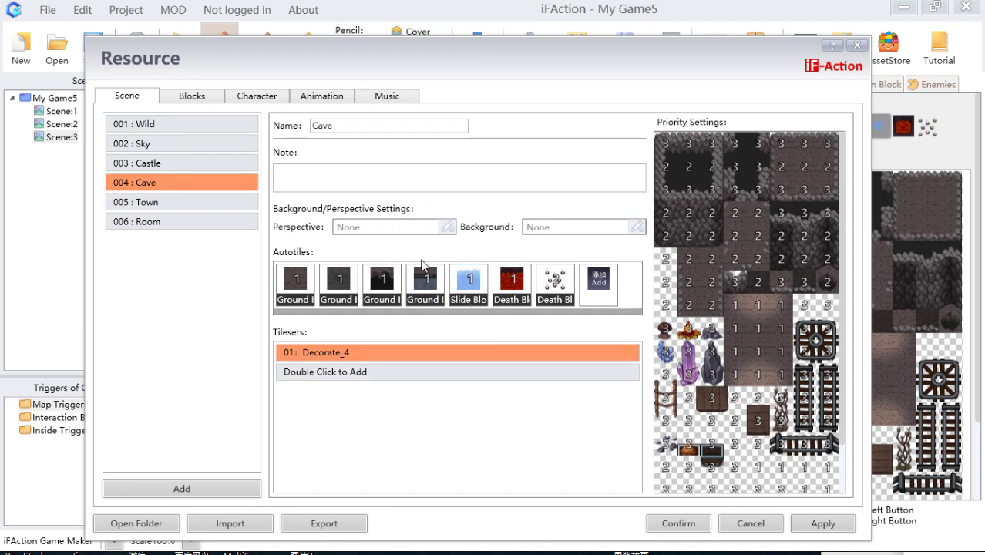
click(600, 286)
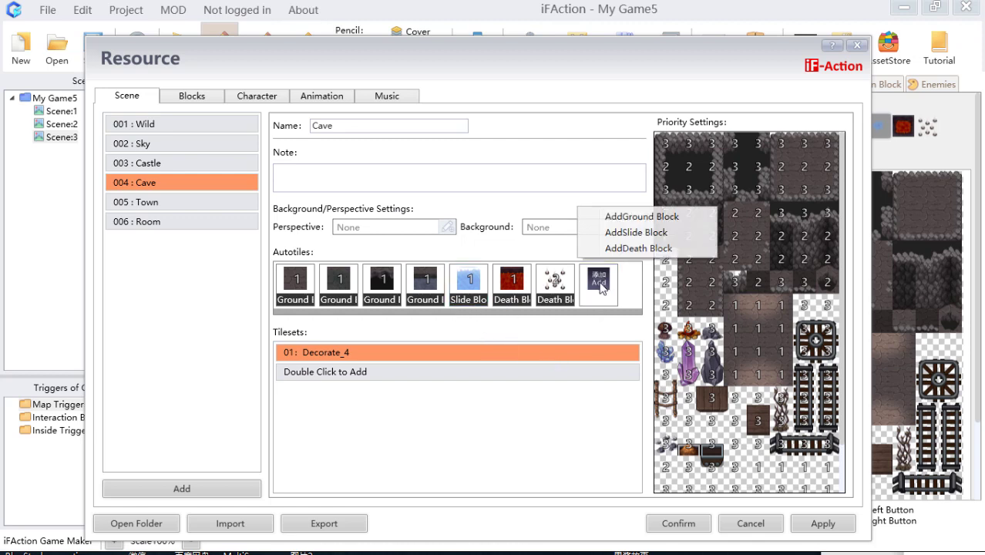
click(657, 248)
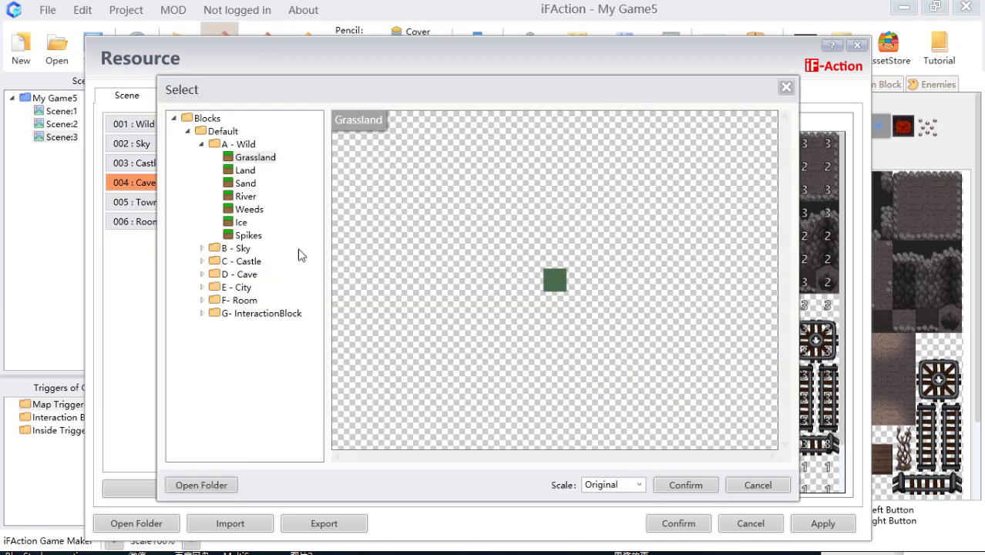
click(248, 235)
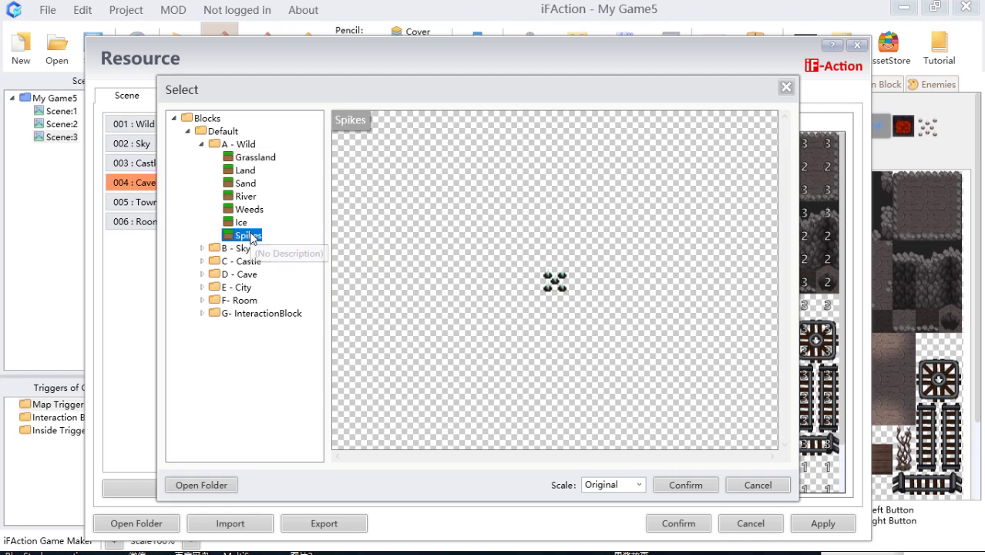
click(682, 485)
Add the City Road block from E - City to the Cave scene's autotiles as a Ground Block
click(600, 285)
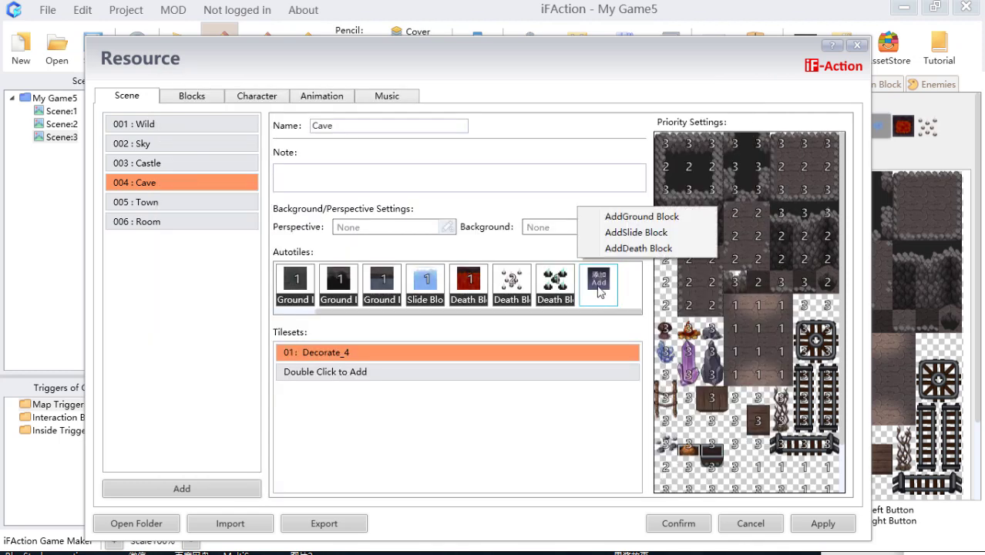
click(644, 217)
click(203, 275)
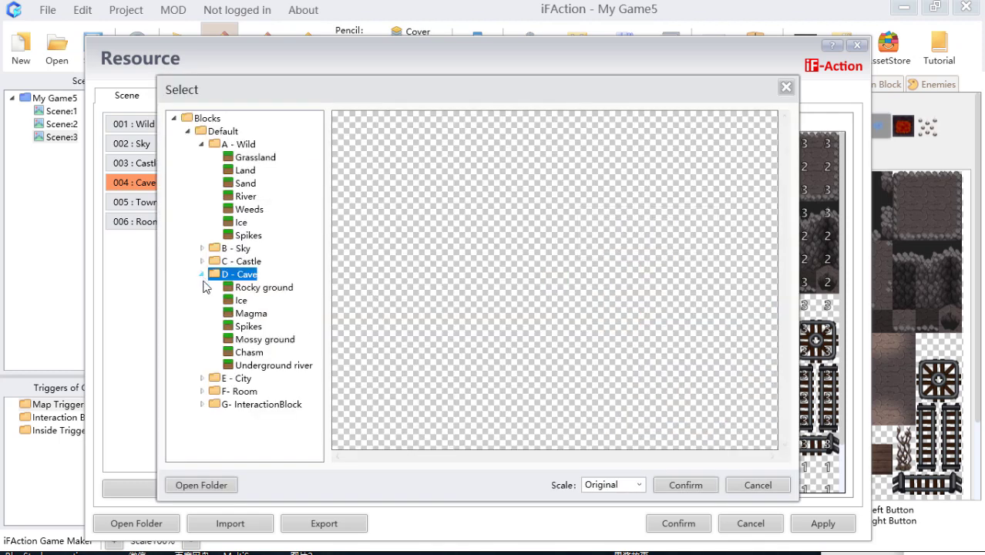
click(203, 377)
scroll(264, 354, down, 2)
click(258, 326)
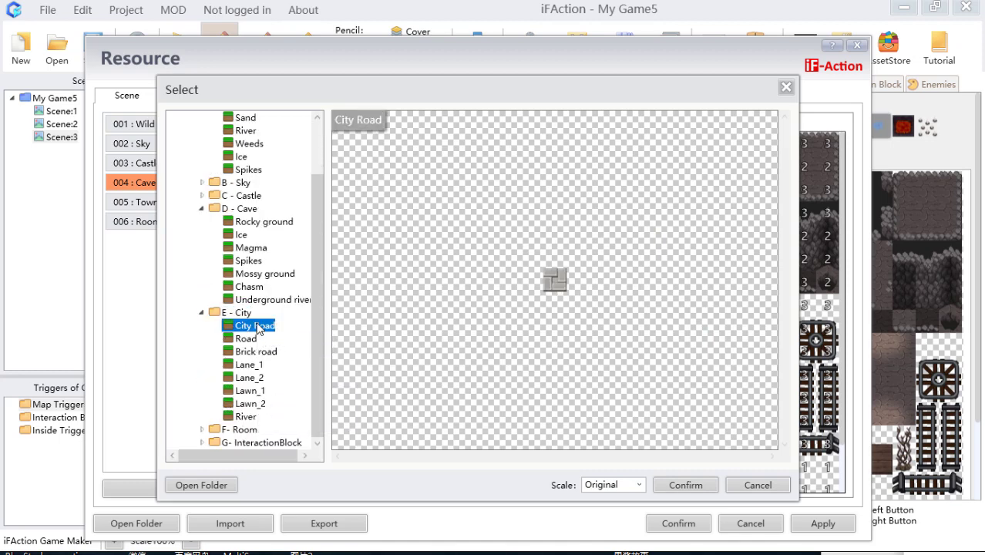
click(257, 364)
click(264, 354)
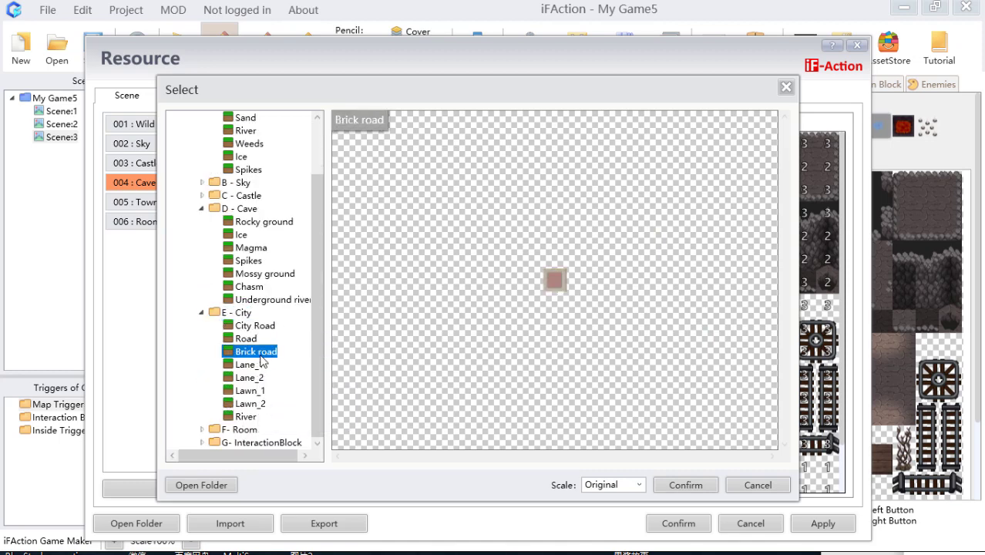
click(264, 327)
click(679, 486)
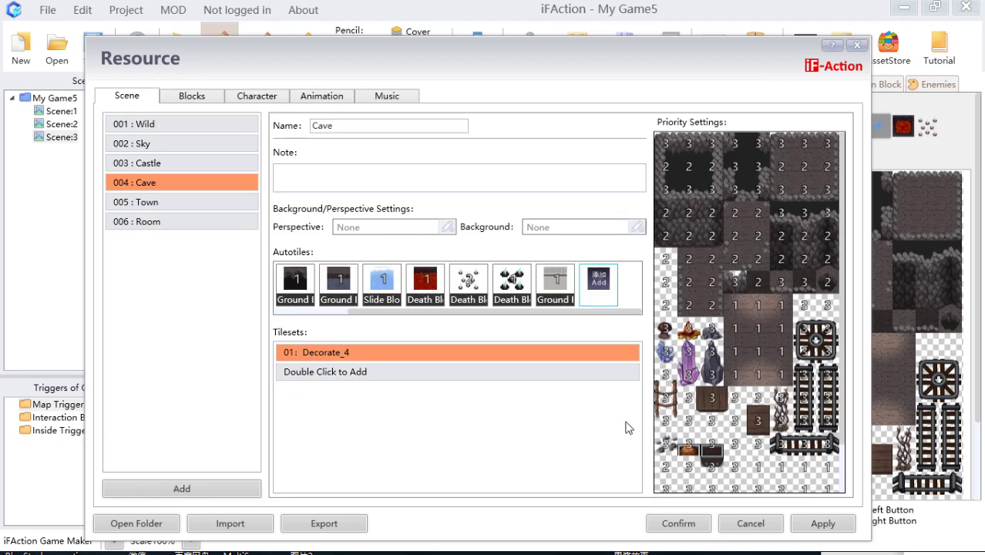
Delete the City Road Ground Block from the Cave scene's autotiles
right_click(560, 287)
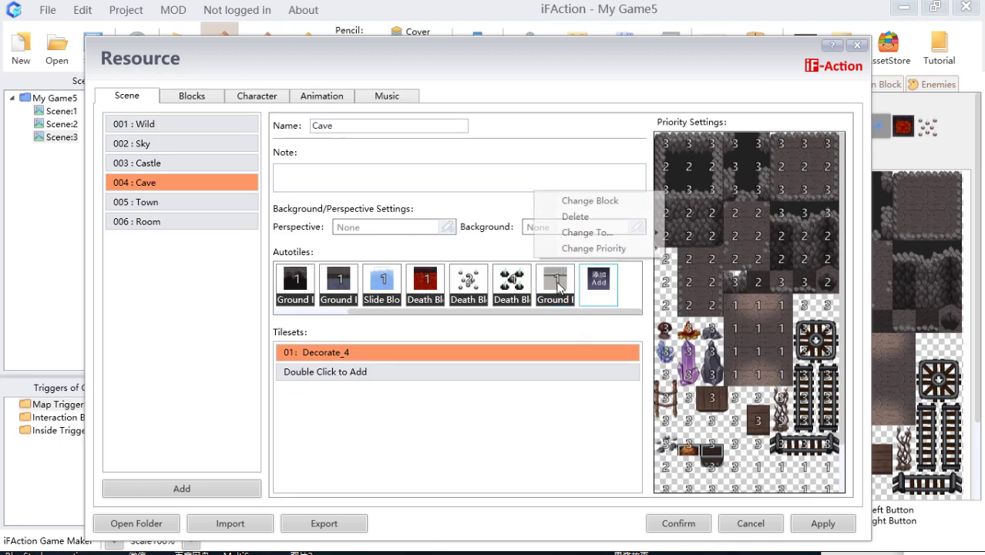
mouse_move(595, 253)
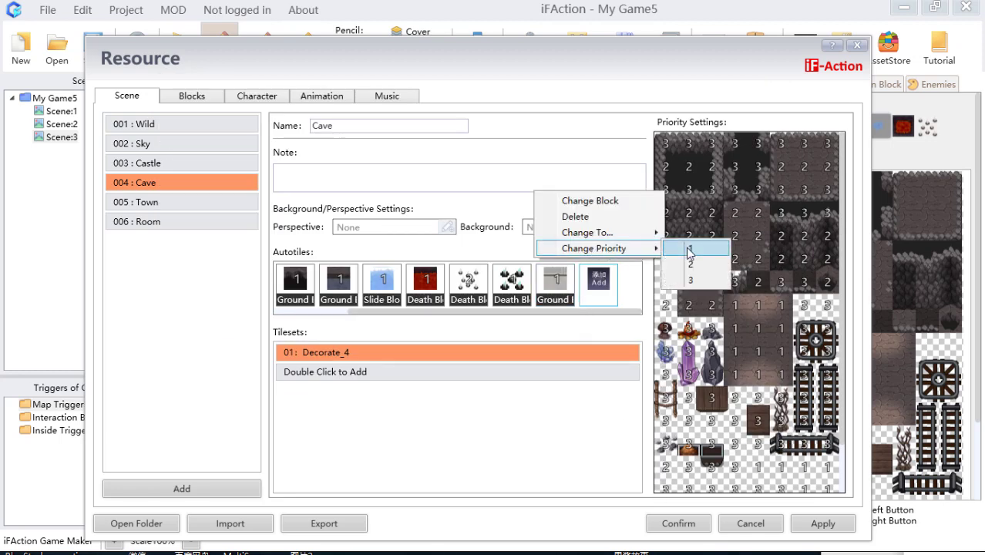
mouse_move(616, 235)
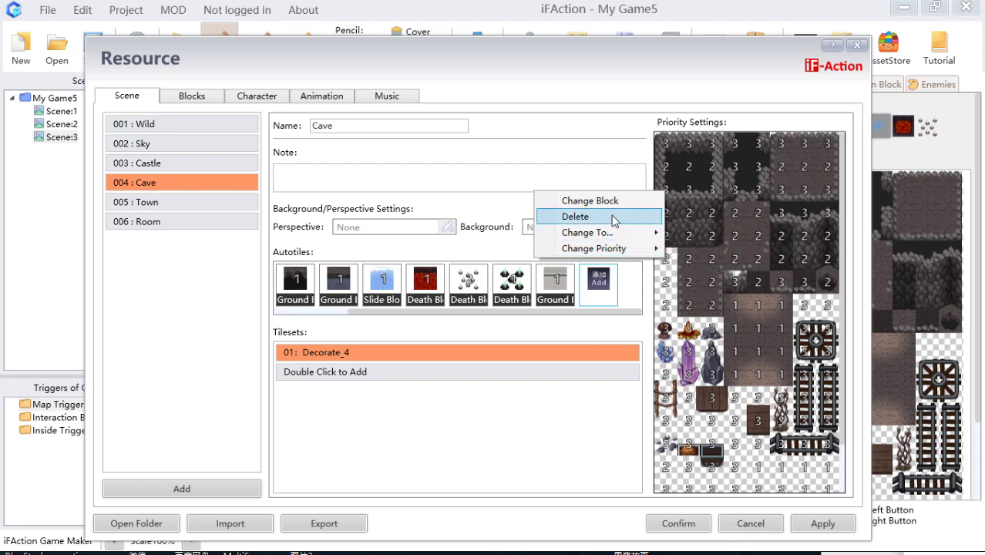
click(615, 218)
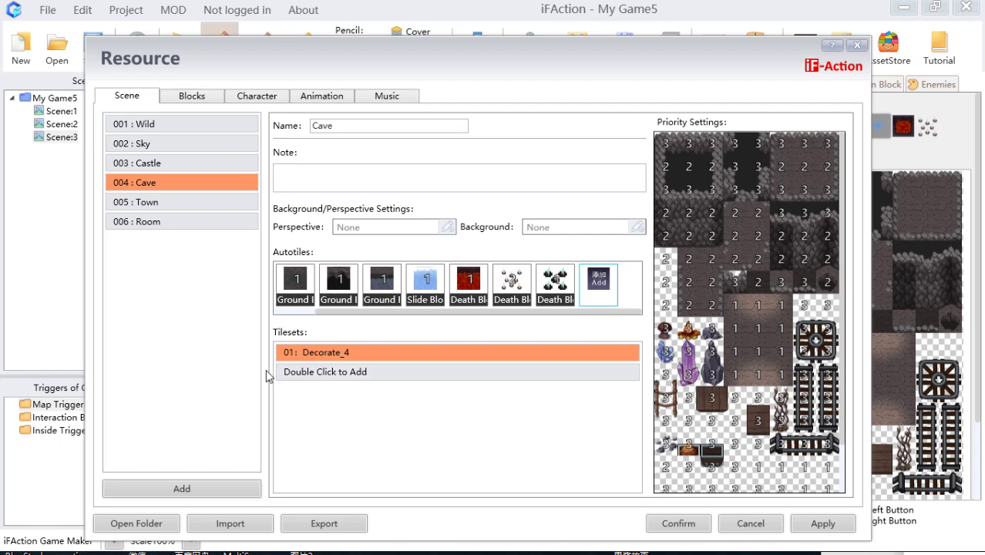
Add the Decorate_3 tileset to the Cave scene
double_click(400, 373)
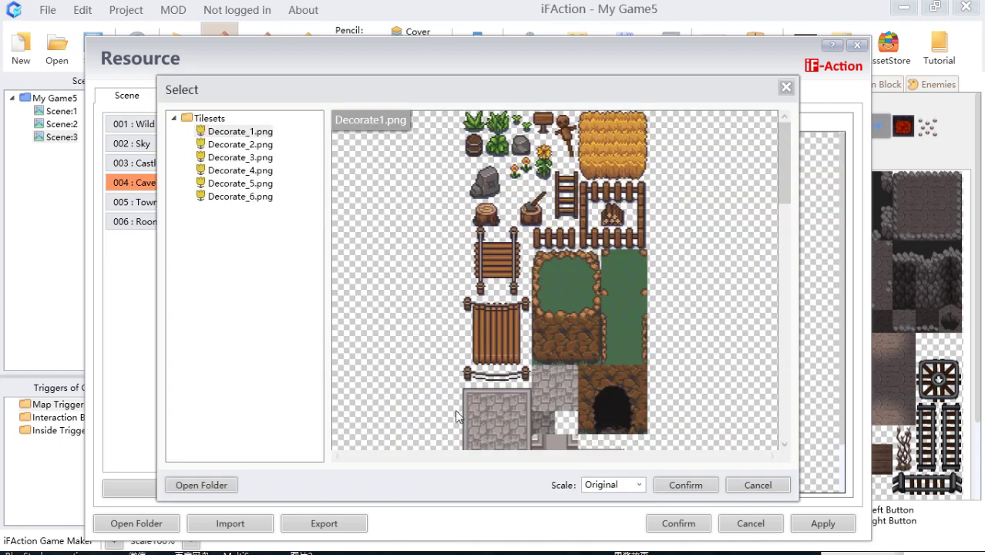
click(246, 158)
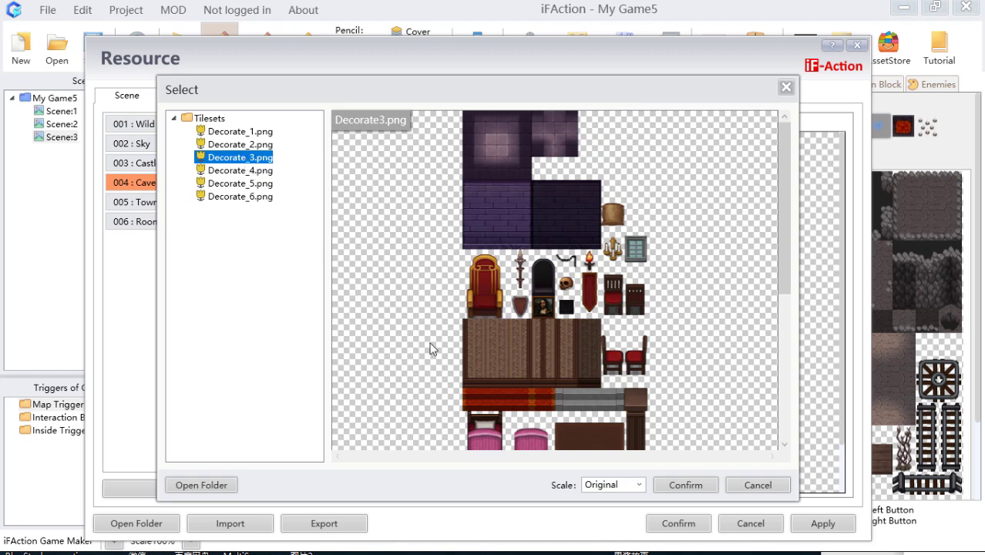
click(249, 185)
click(247, 160)
click(691, 493)
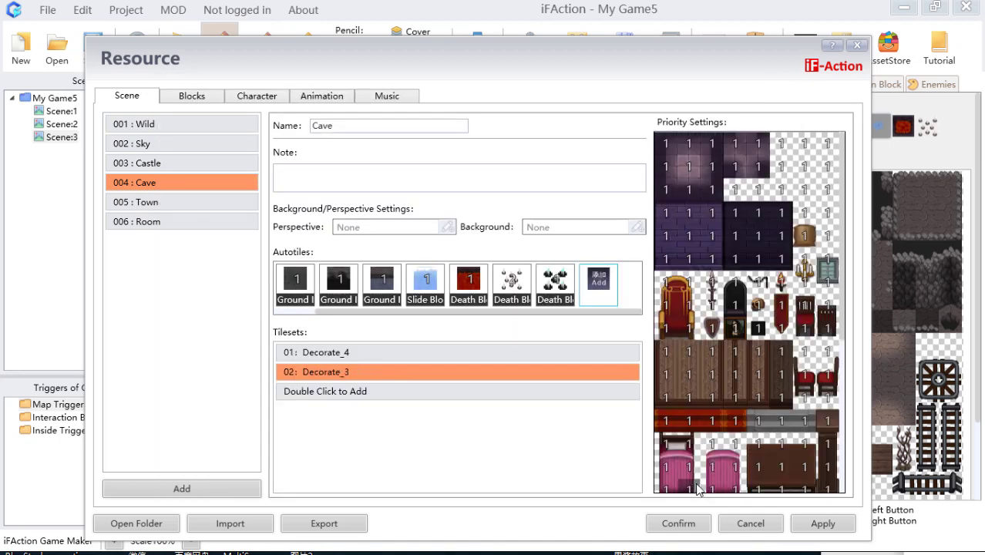
Add the Decorate_6 and Decorate_2 tilesets to the Cave scene and confirm the resource changes
click(544, 354)
double_click(481, 391)
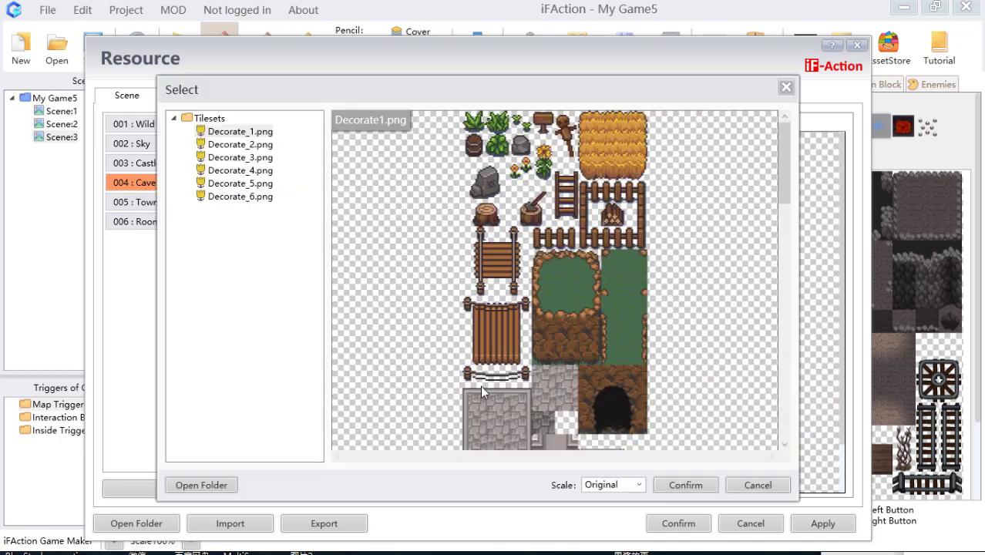
click(264, 197)
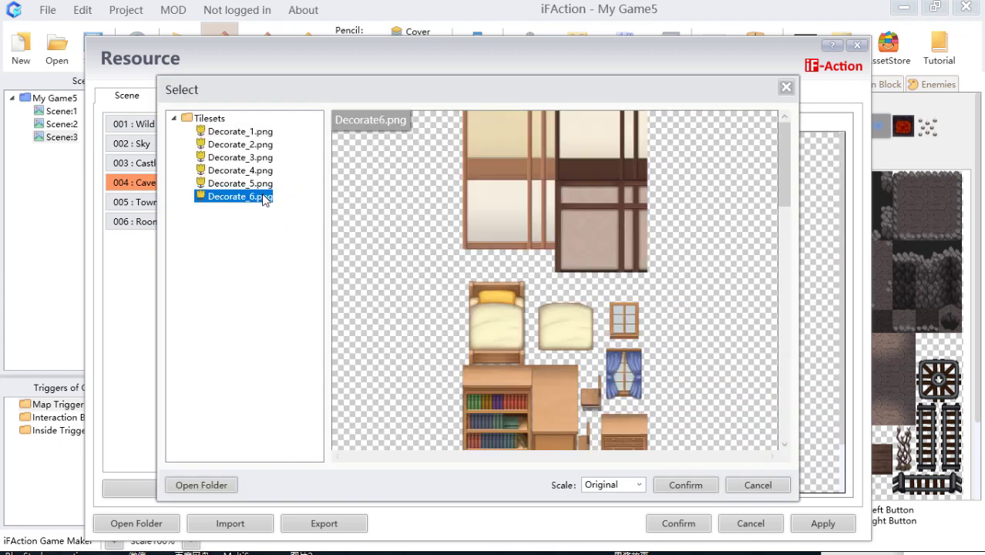
click(686, 485)
double_click(400, 414)
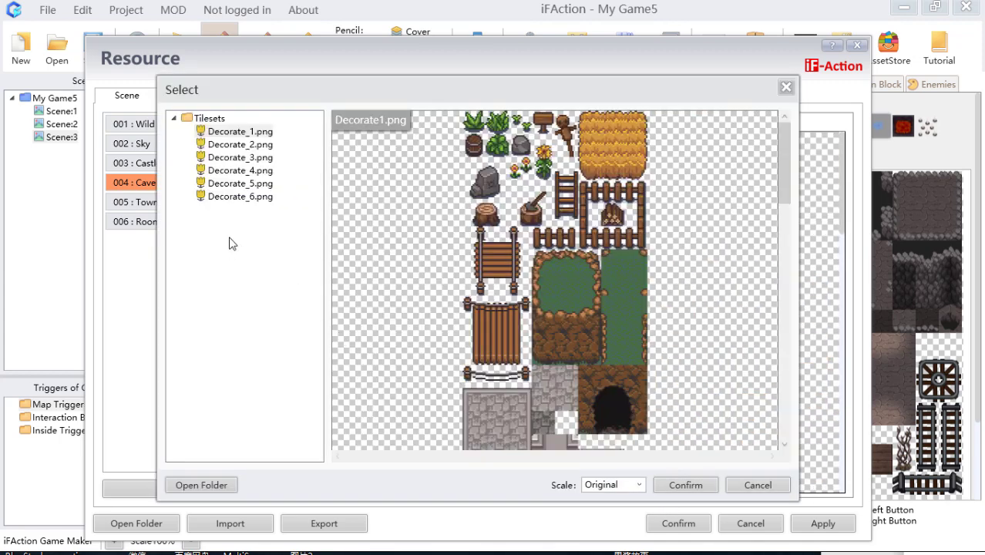
double_click(240, 145)
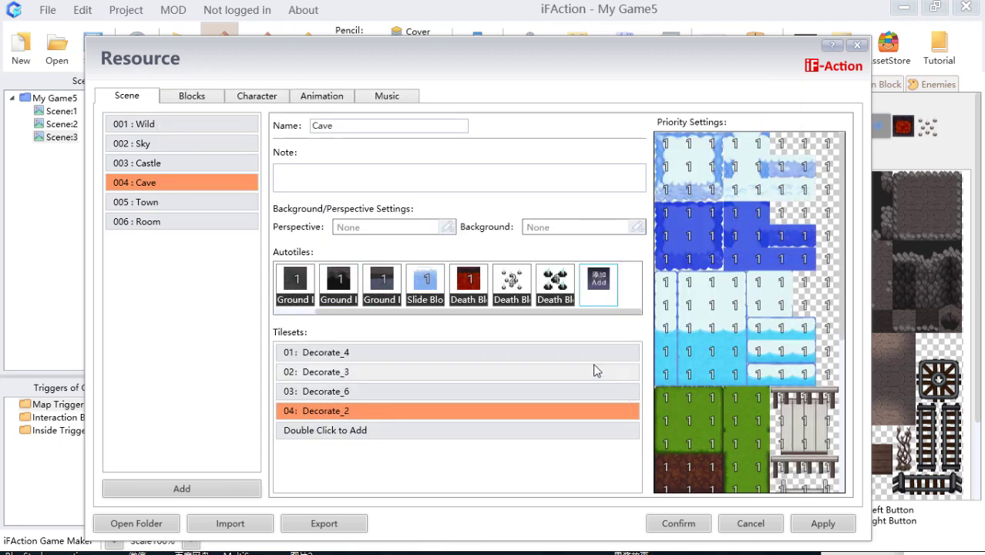
click(561, 353)
click(568, 374)
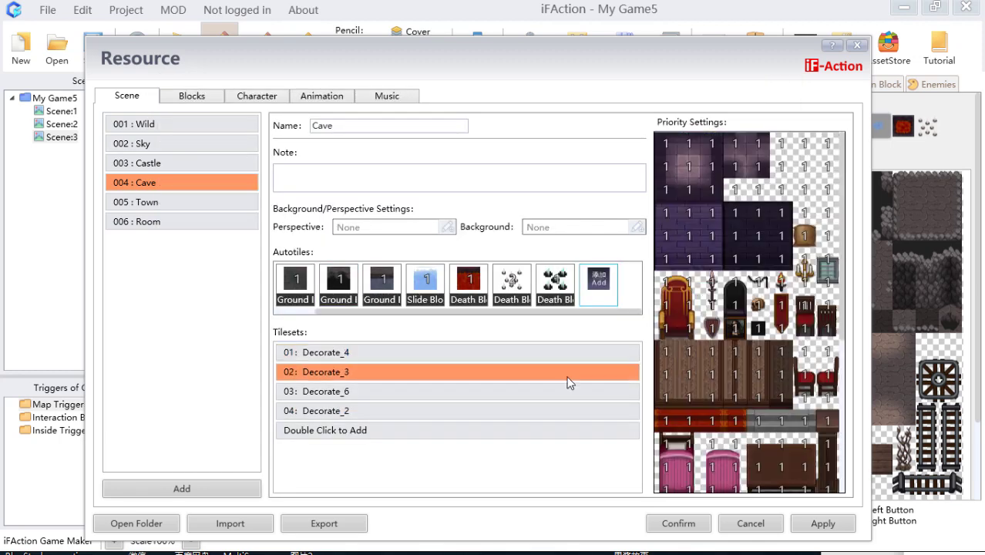
click(679, 524)
Stamp the 3 by 3 purple floor from tileset 2 twice on the cave ground, beside and below the ice, using the Block pencil
click(825, 162)
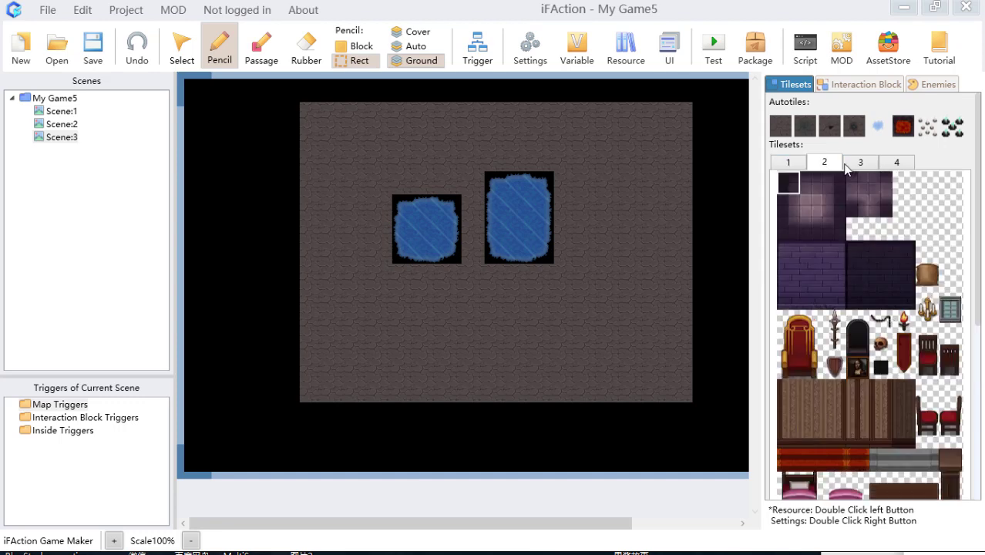
click(860, 162)
click(897, 162)
click(824, 162)
drag(797, 183, 833, 233)
click(588, 228)
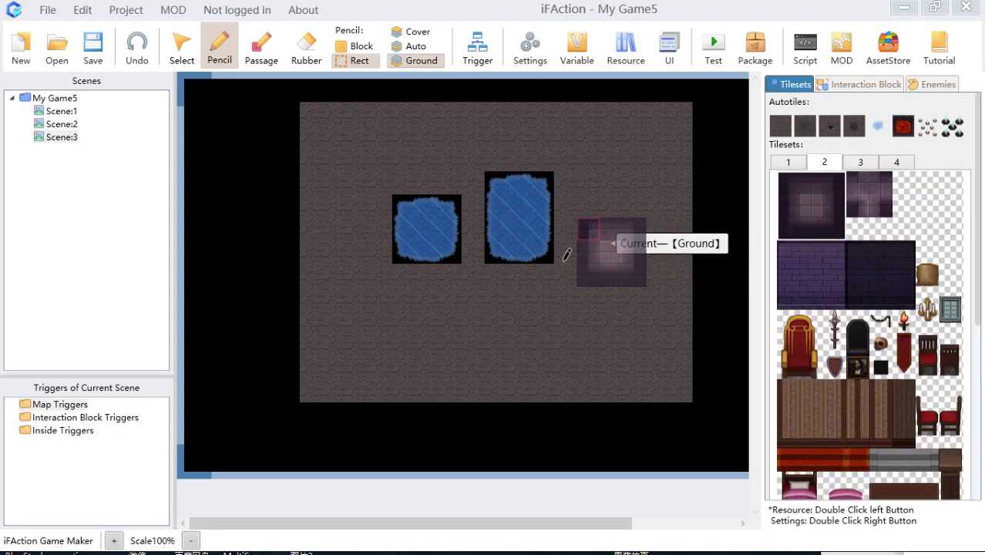
click(361, 47)
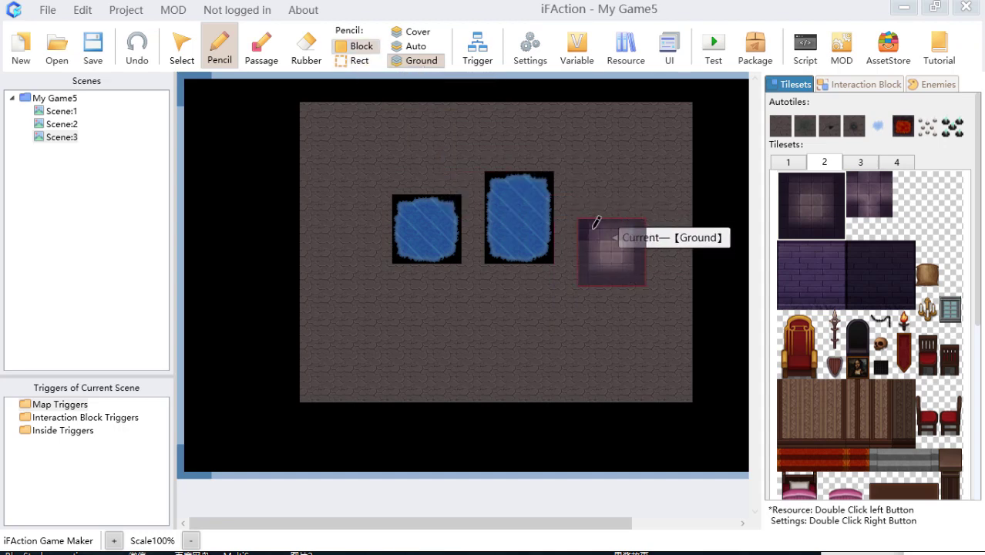
click(590, 219)
click(474, 316)
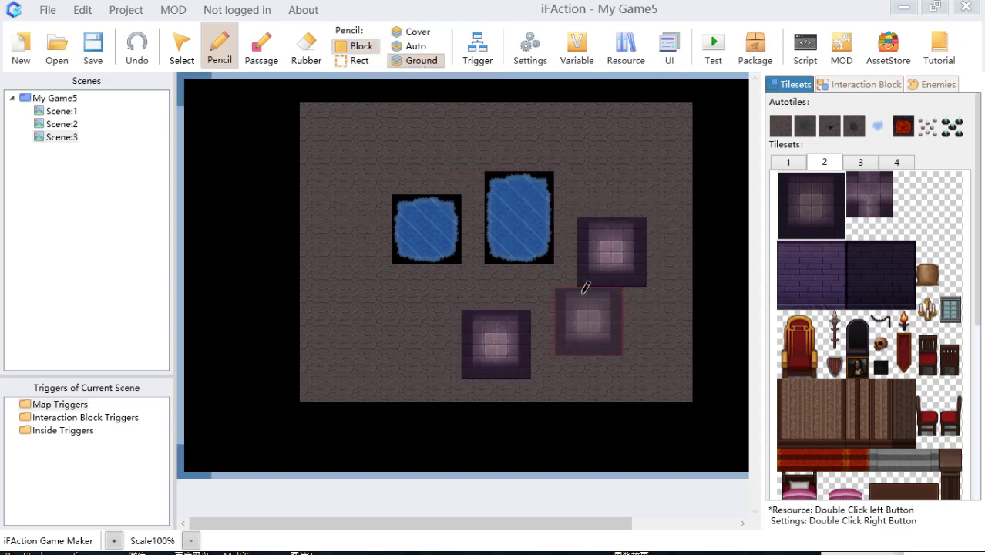
Place the white temple from tileset 4 at the cave ground's western edge, overlapping the smaller ice rectangle
click(788, 163)
click(894, 164)
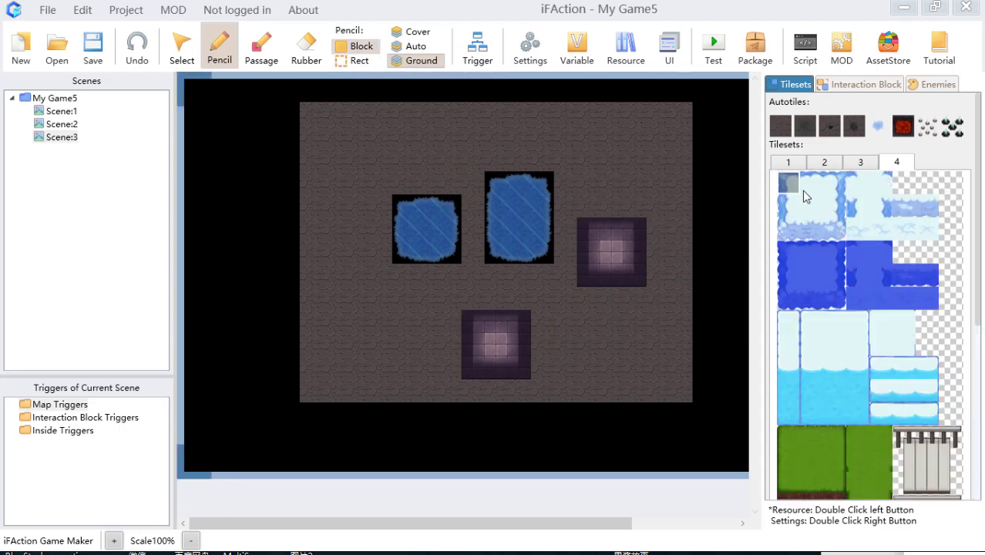
drag(803, 192, 830, 236)
scroll(844, 318, down, 5)
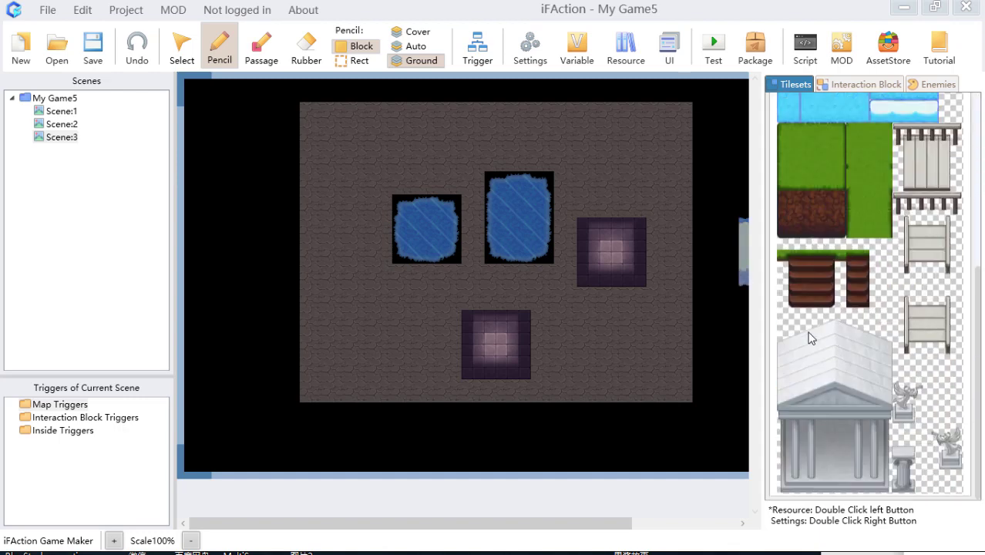
mouse_move(810, 337)
mouse_down()
mouse_move(860, 443)
mouse_move(893, 470)
mouse_move(879, 474)
mouse_up()
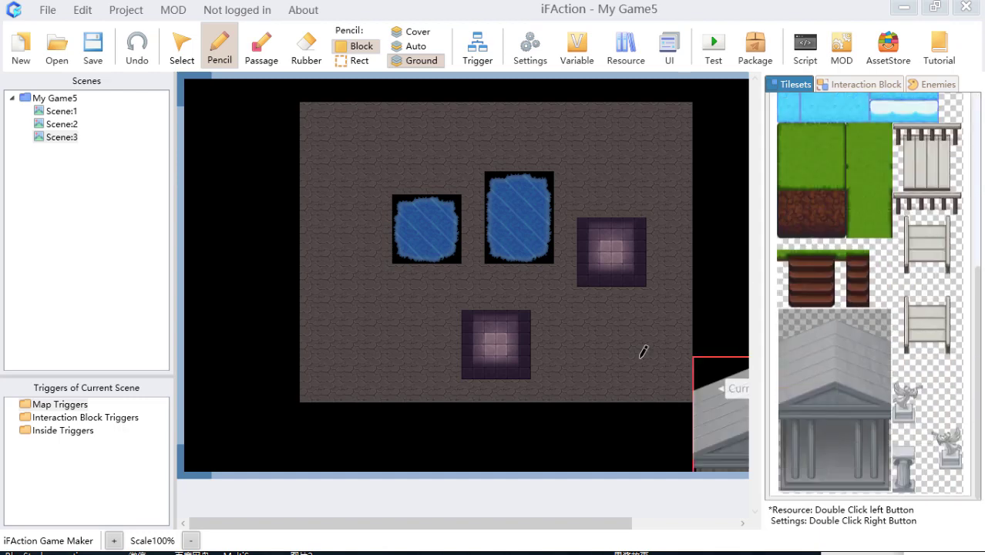
click(312, 171)
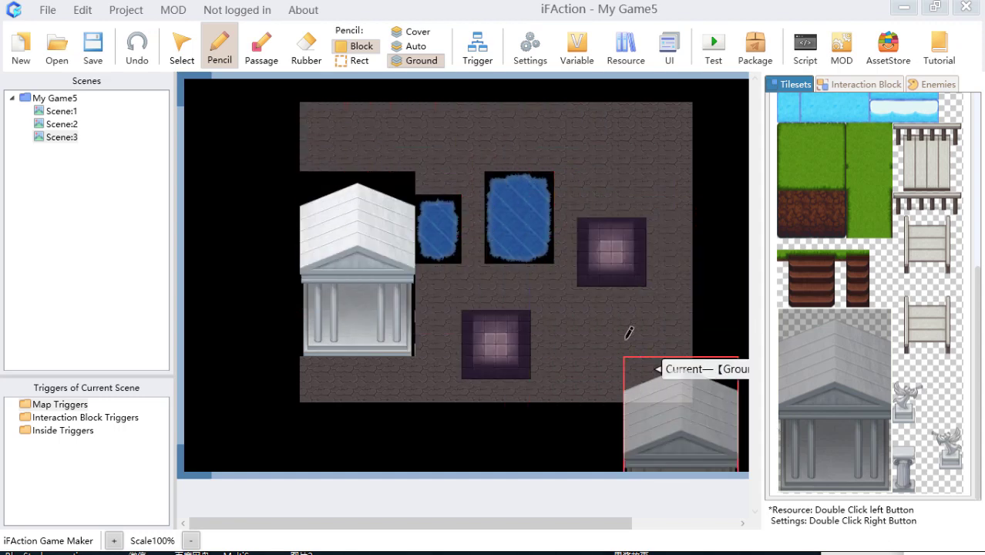
Create a new block element in the A - Wild folder of the project's Blocks resources
click(626, 46)
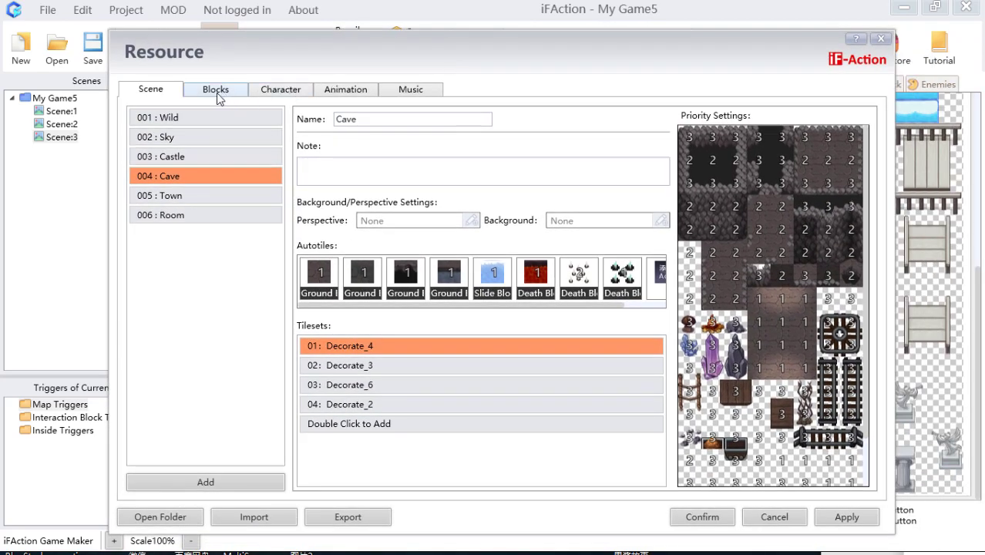
click(216, 91)
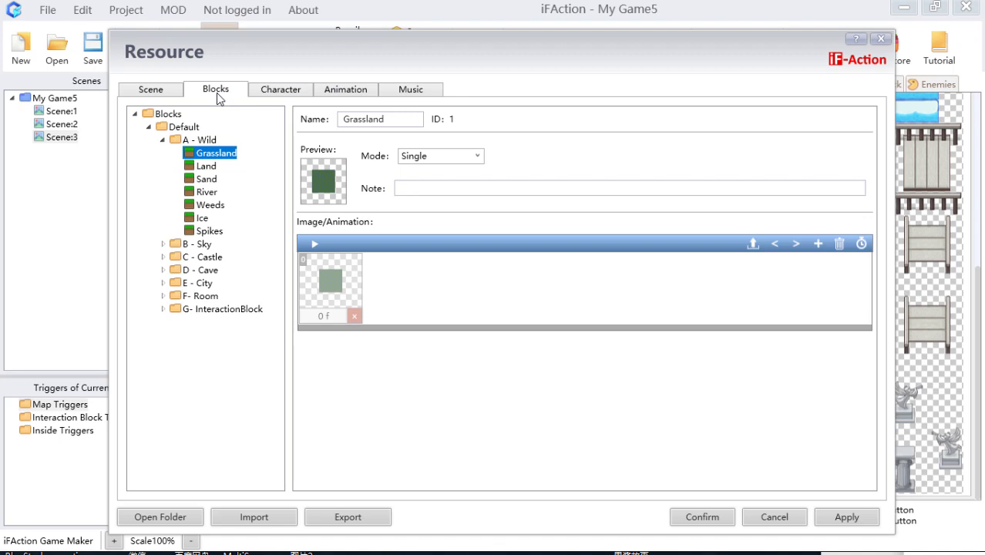
right_click(214, 159)
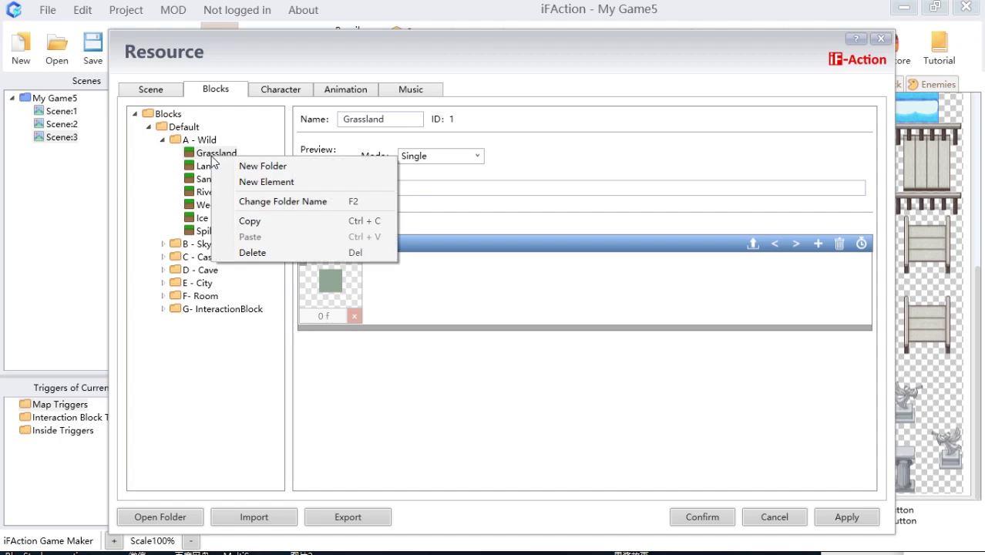
click(310, 190)
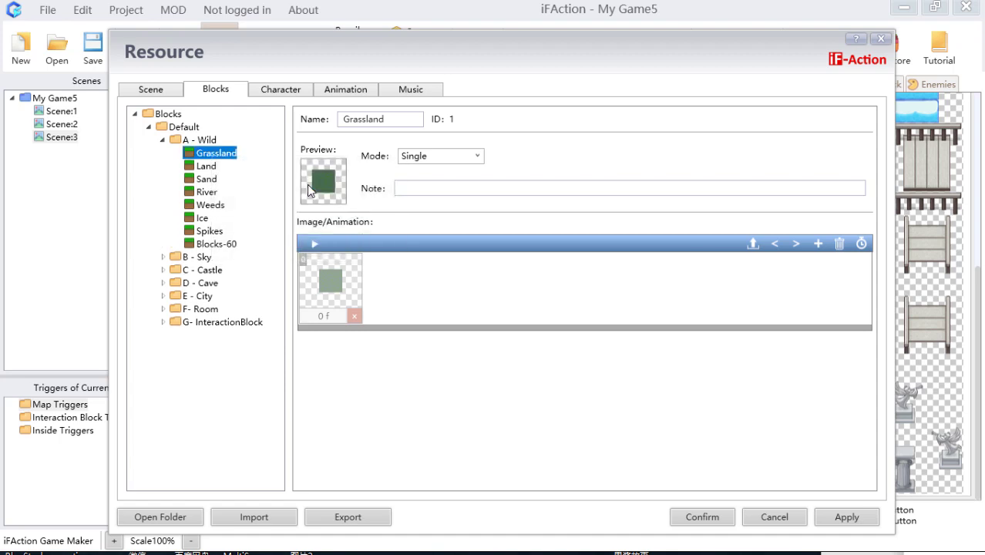
Open the new block in A - Wild and examine the available Mode options
click(220, 244)
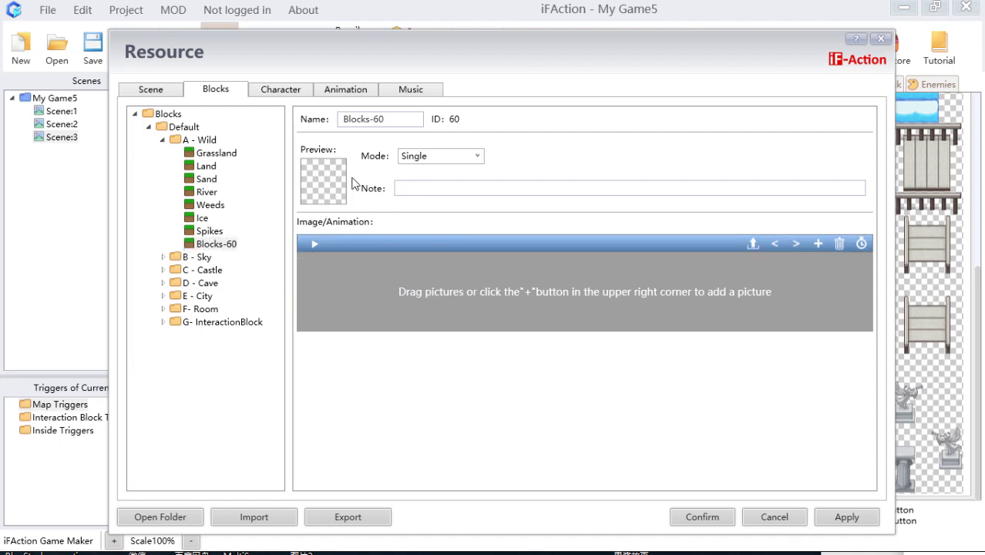
click(466, 157)
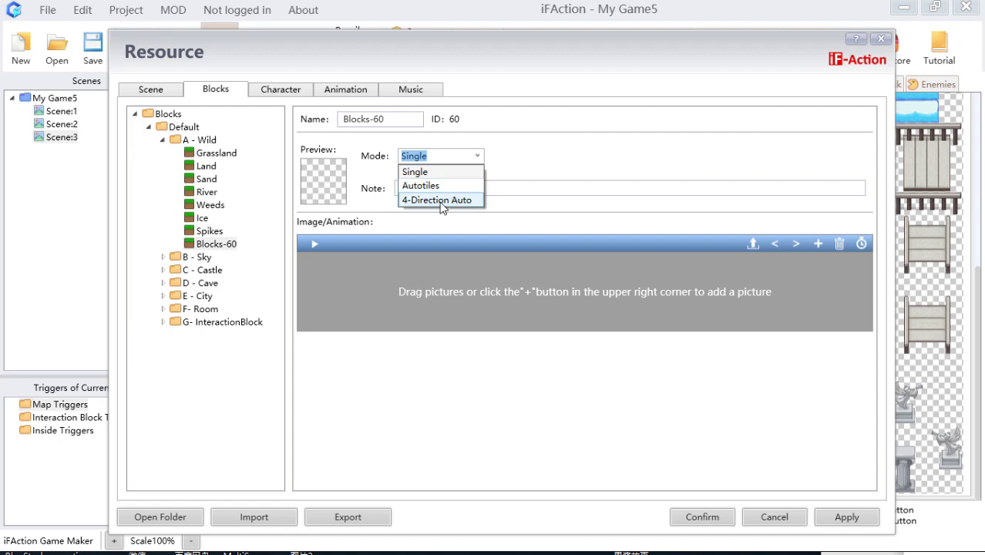
click(573, 178)
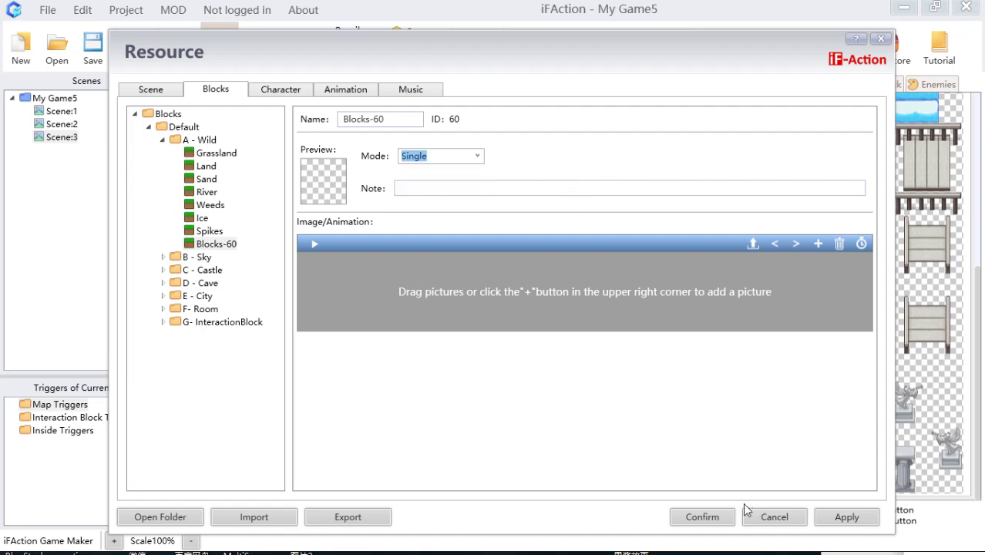
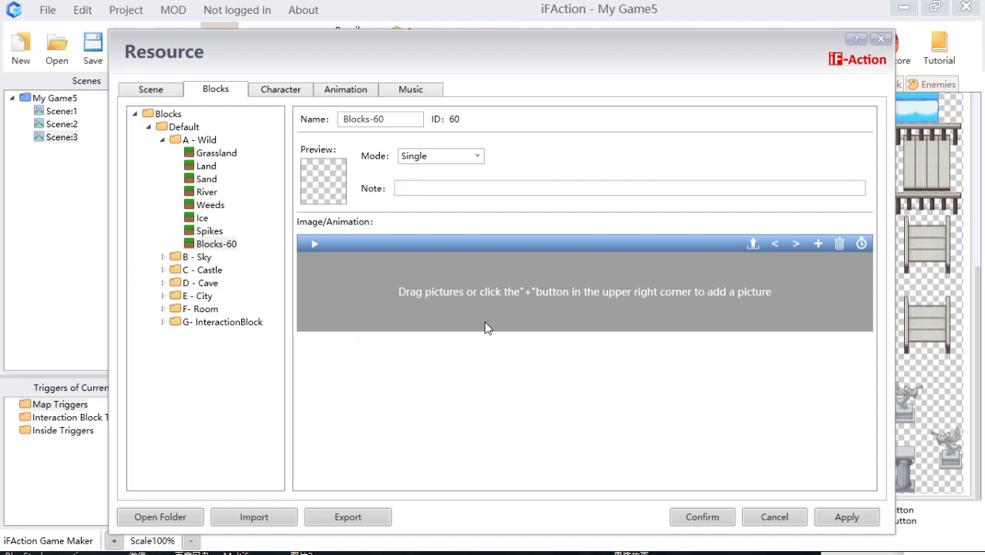
Open the project's block graphics folder, examine the block images in Default\A - Wild, and close the folder
click(180, 508)
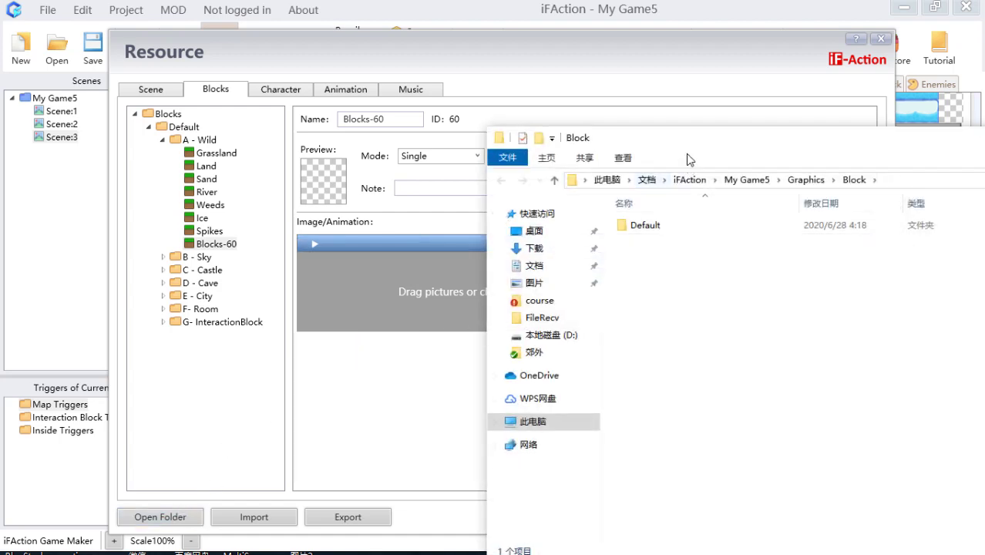
click(680, 228)
double_click(680, 228)
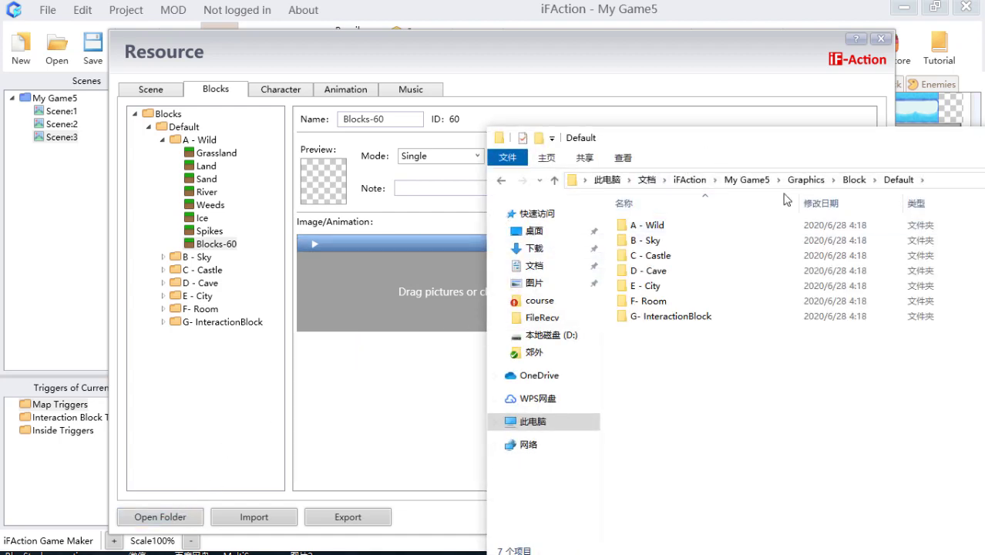
drag(699, 148, 780, 192)
double_click(706, 270)
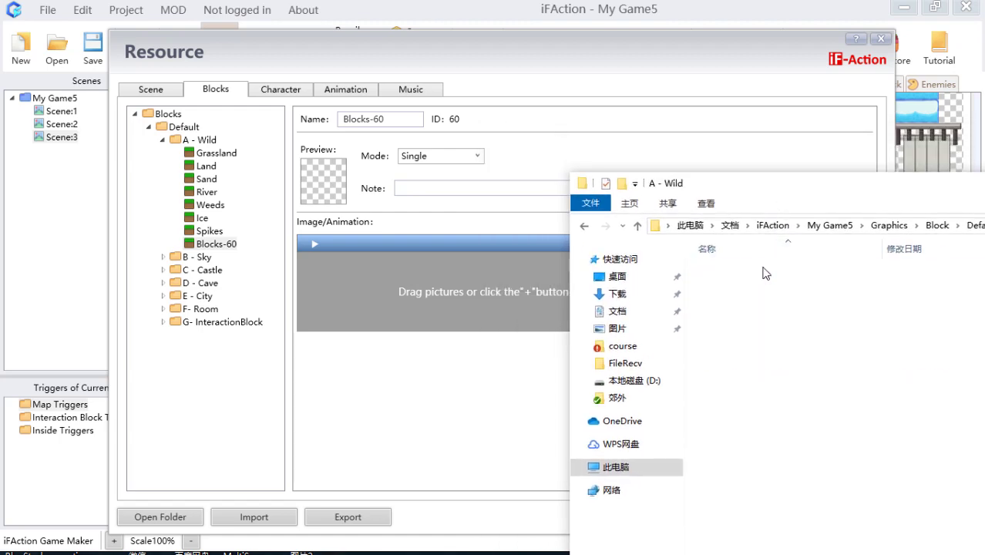
drag(741, 310, 475, 302)
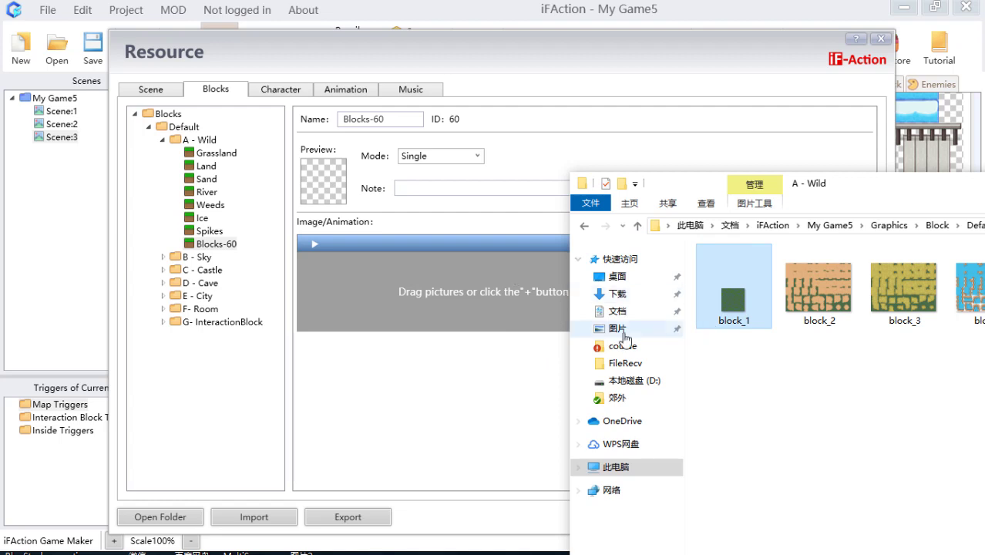
drag(907, 191, 663, 142)
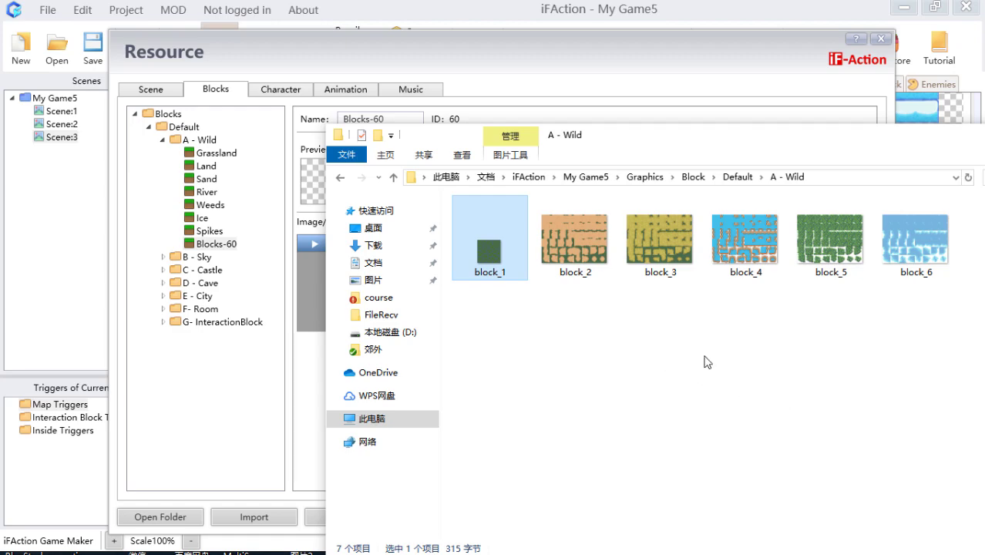
drag(629, 134, 410, 214)
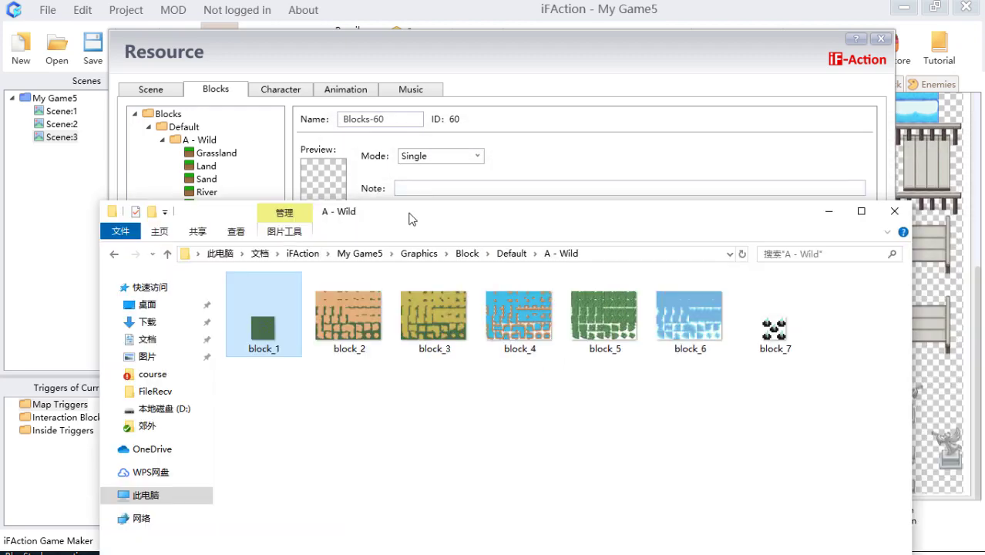
click(894, 203)
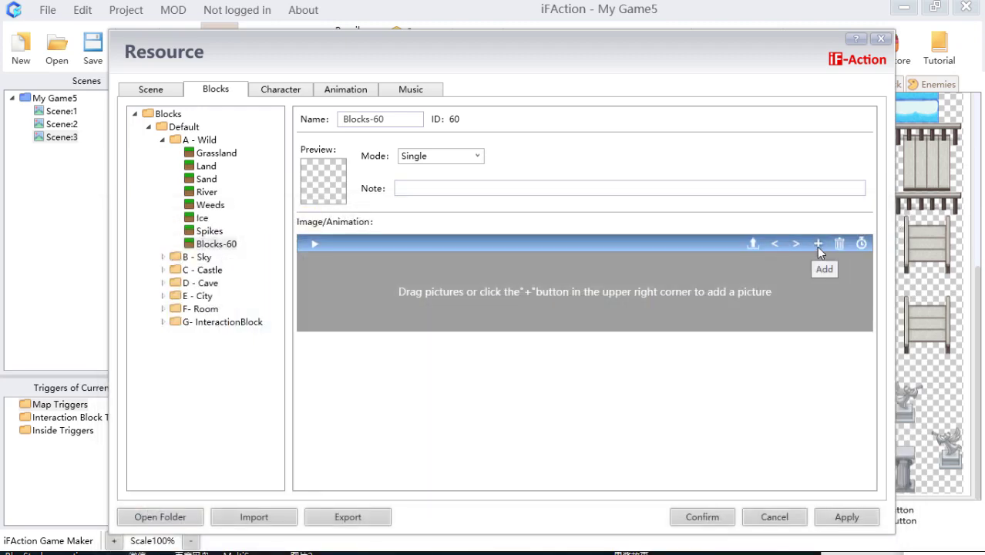
Add block_19 from the Graphics\Block\Default\G- InteractionBlock folder as the first image of Blocks-60
click(818, 246)
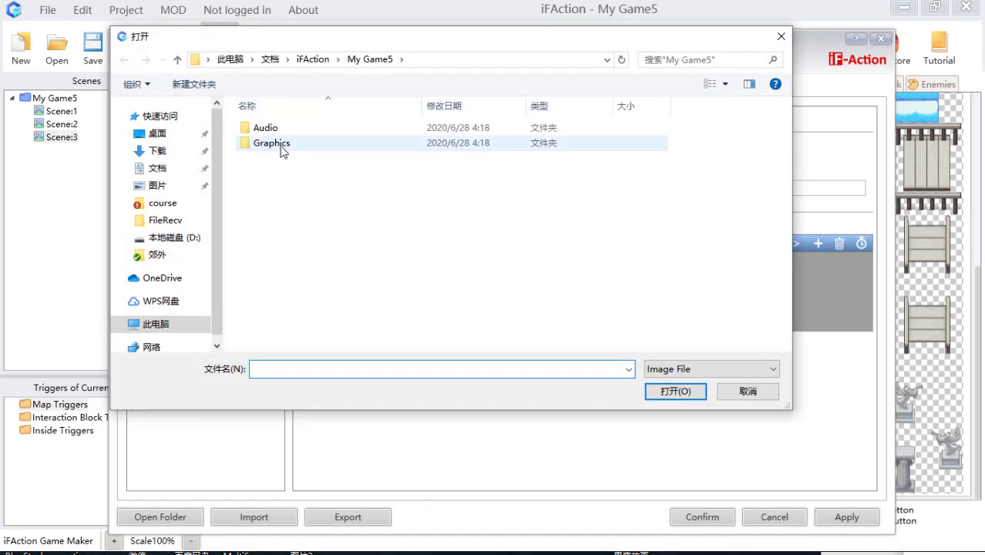
double_click(300, 152)
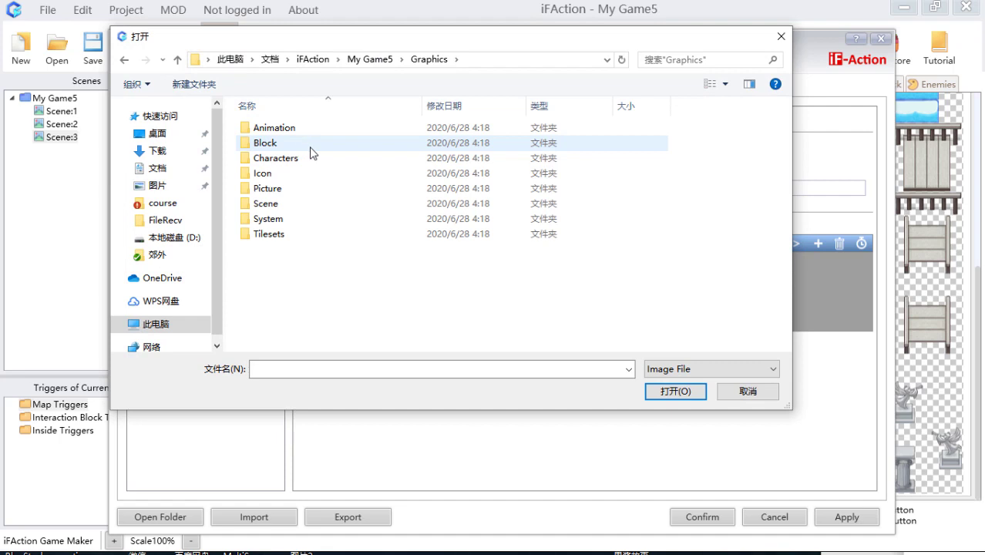
double_click(311, 147)
double_click(309, 130)
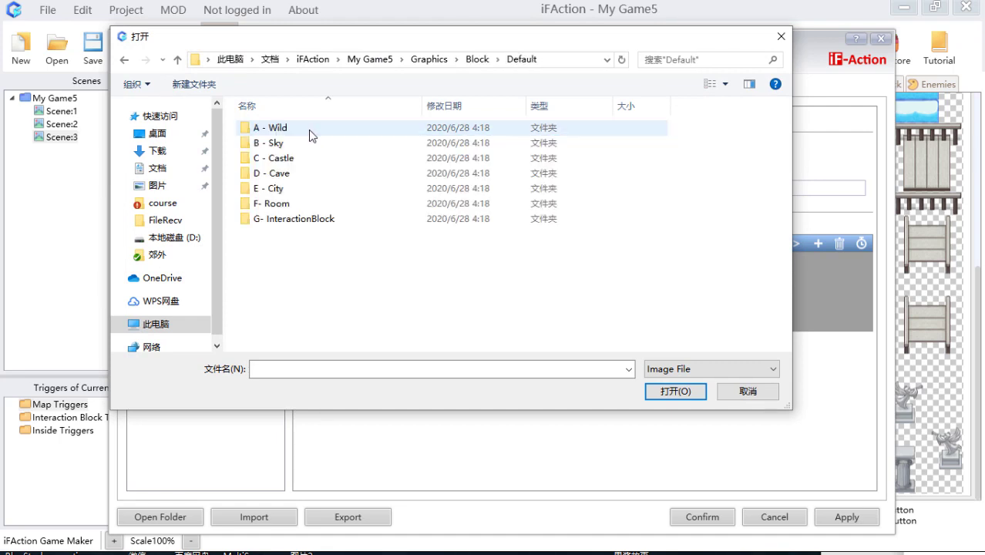
click(323, 221)
double_click(323, 221)
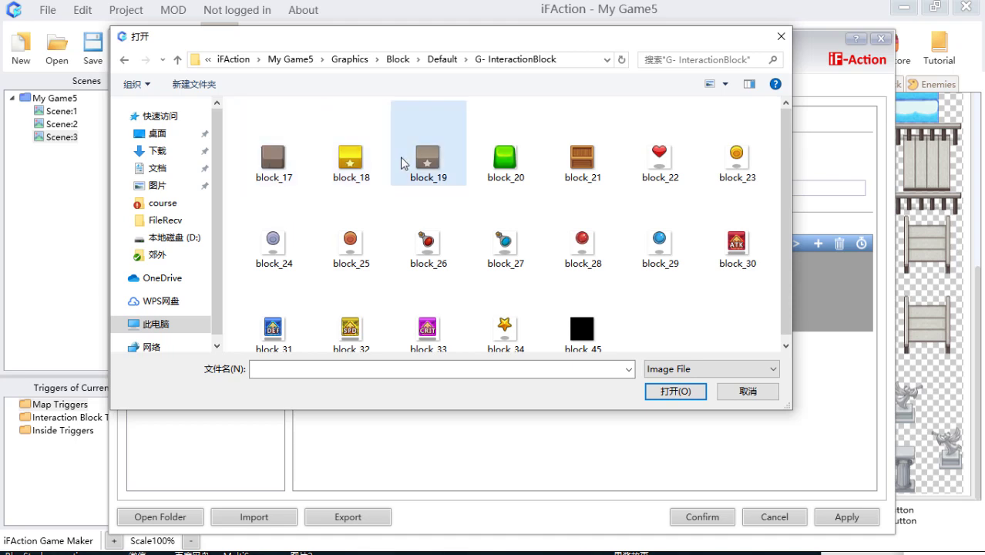
click(428, 158)
click(674, 390)
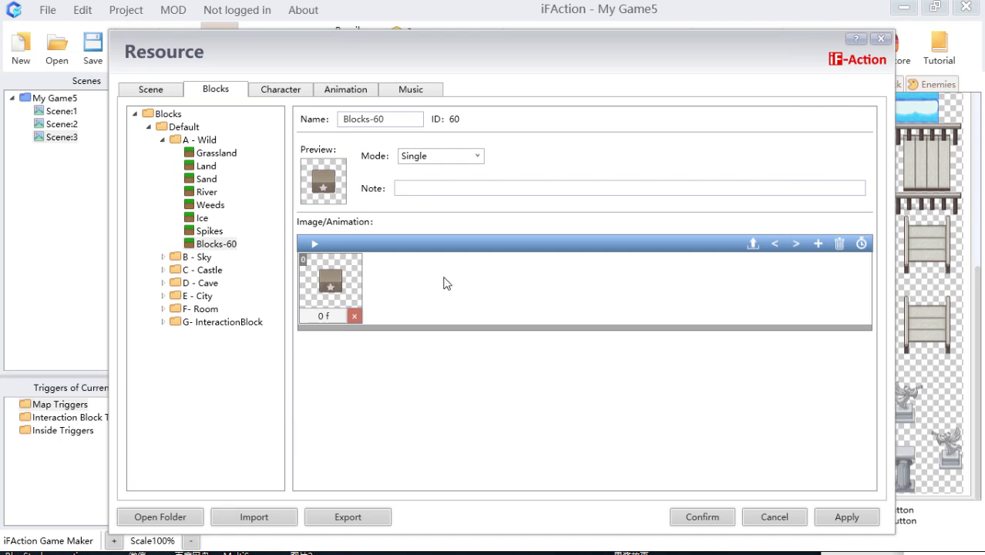
Add block_18 from the G- InteractionBlock folder as the second animation frame of Blocks-60
click(819, 246)
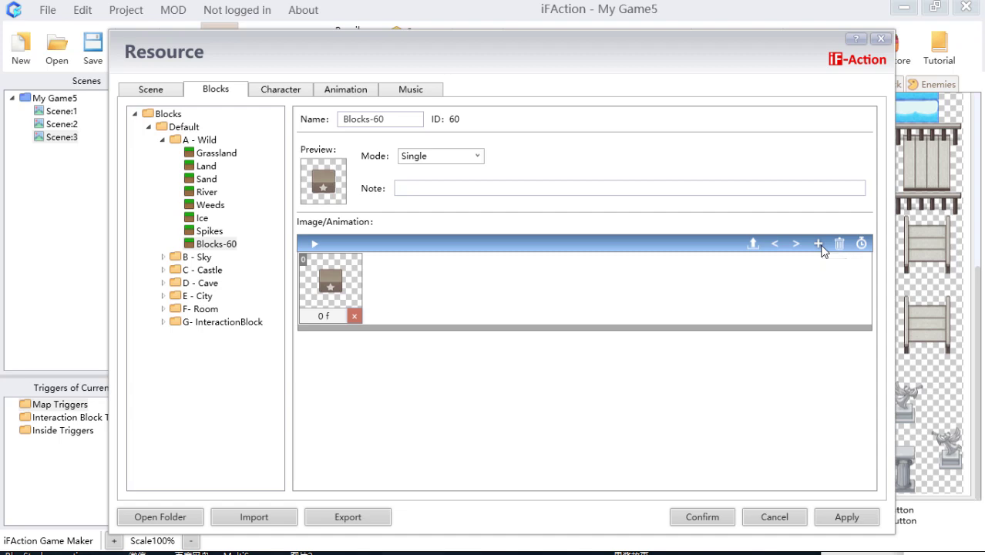
click(357, 170)
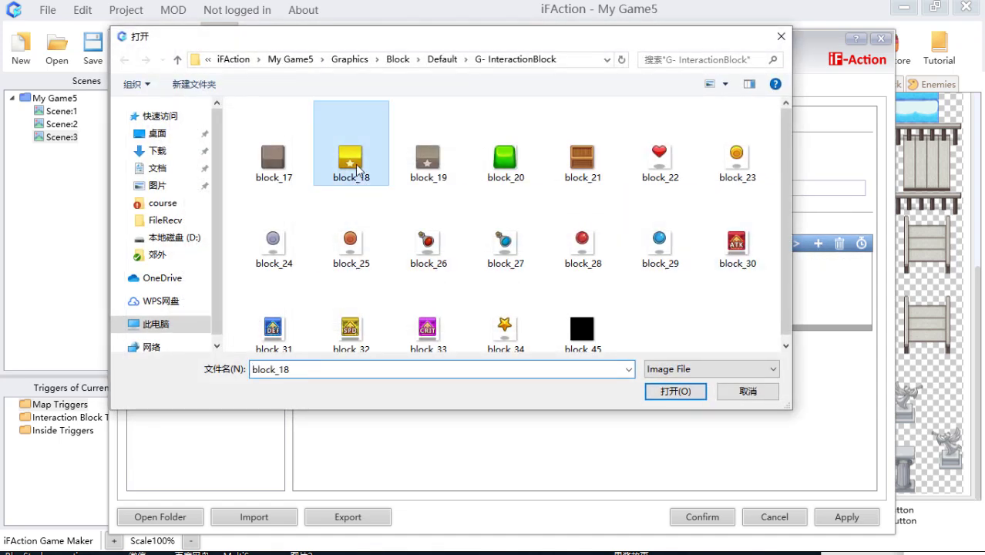
click(675, 392)
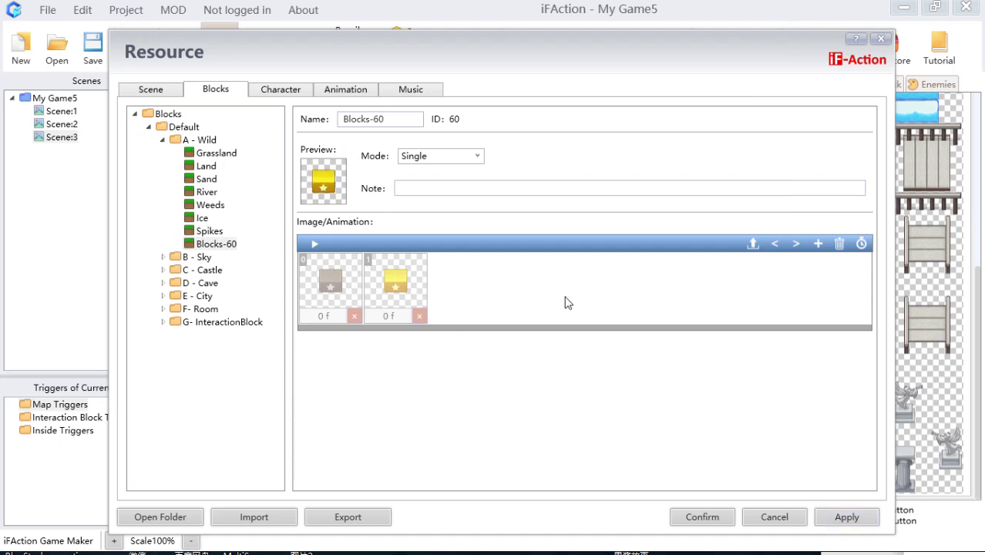
Delay all animation frames of Blocks-60 by 10 frames and confirm the resource changes
click(861, 245)
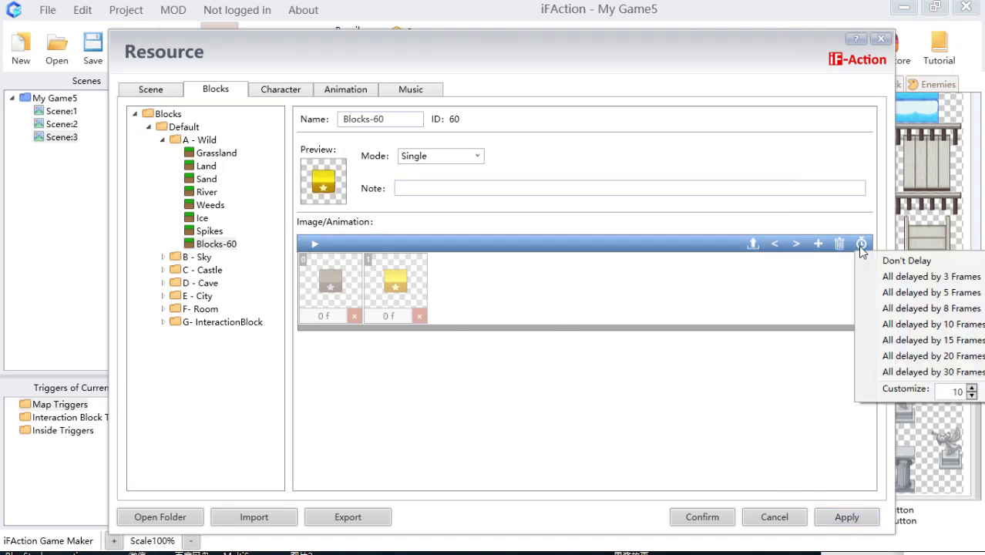
click(891, 296)
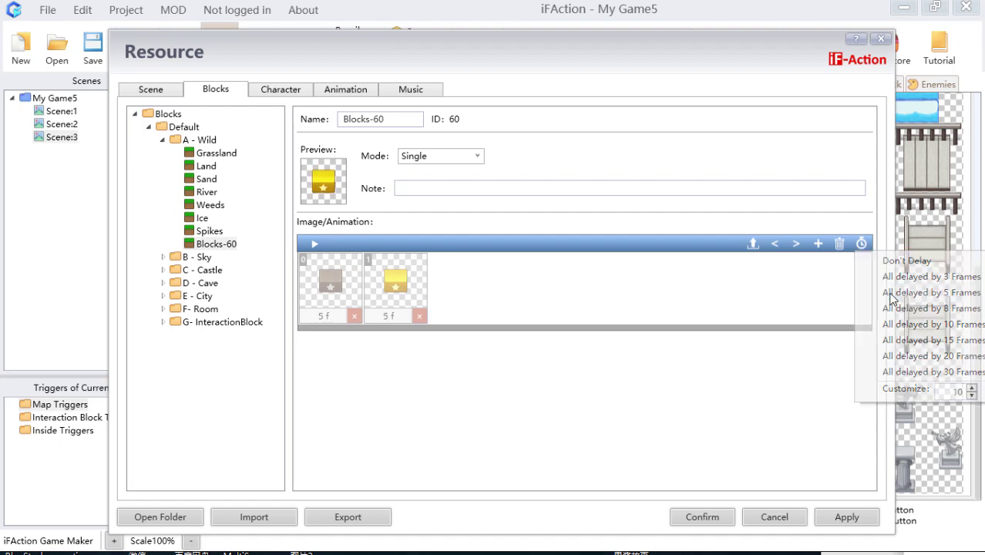
click(861, 245)
click(901, 325)
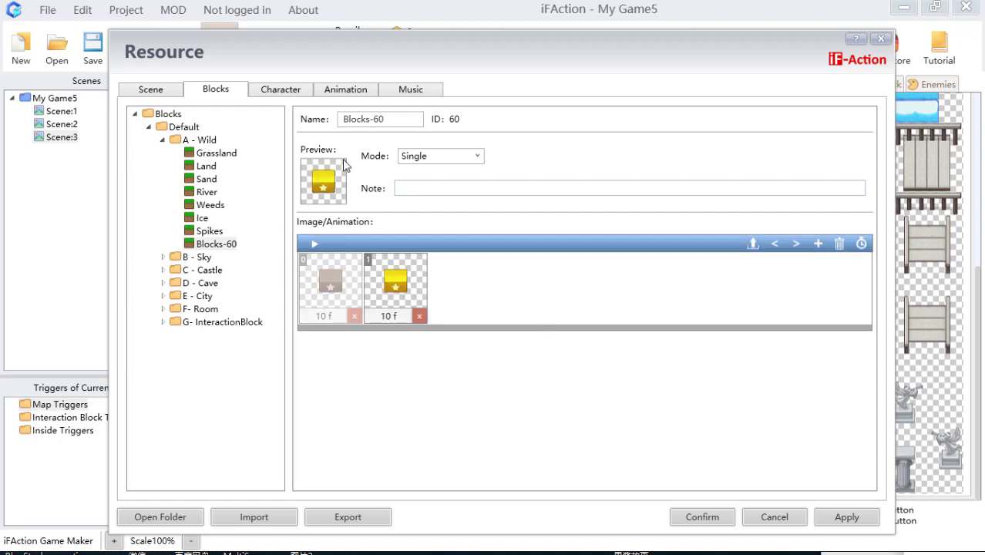
click(694, 517)
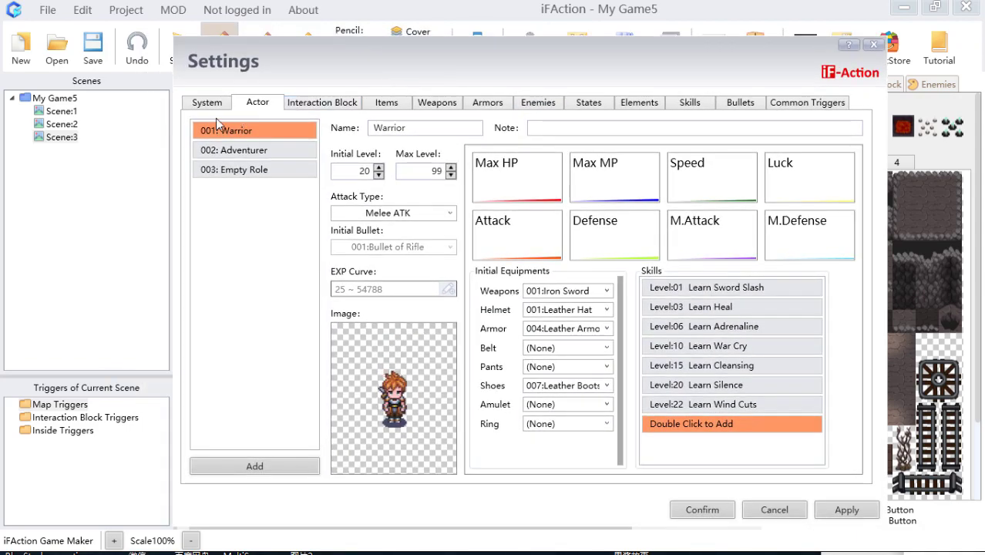
Review the project's System settings and the Blocks-60 entry in the Blocks resources, closing both without changes
click(206, 108)
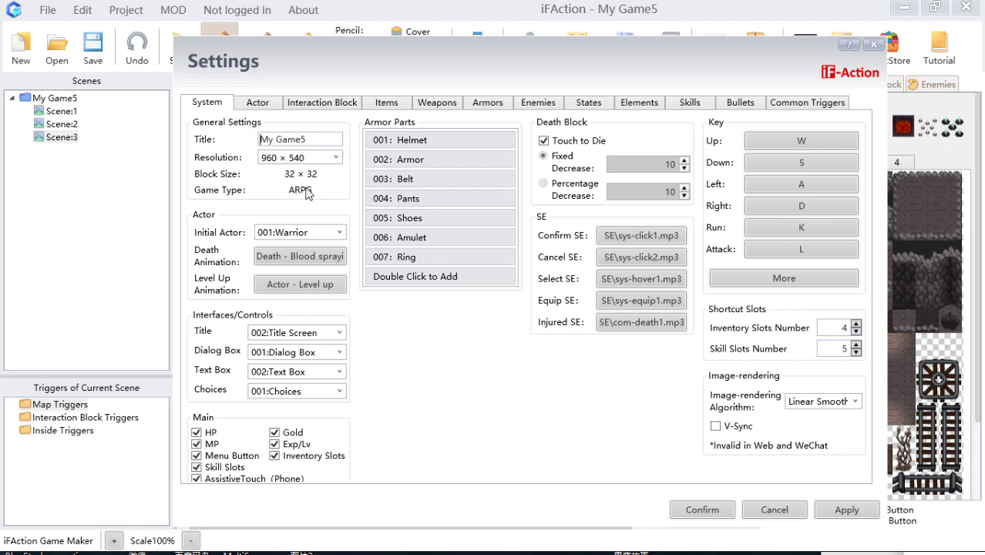
click(702, 511)
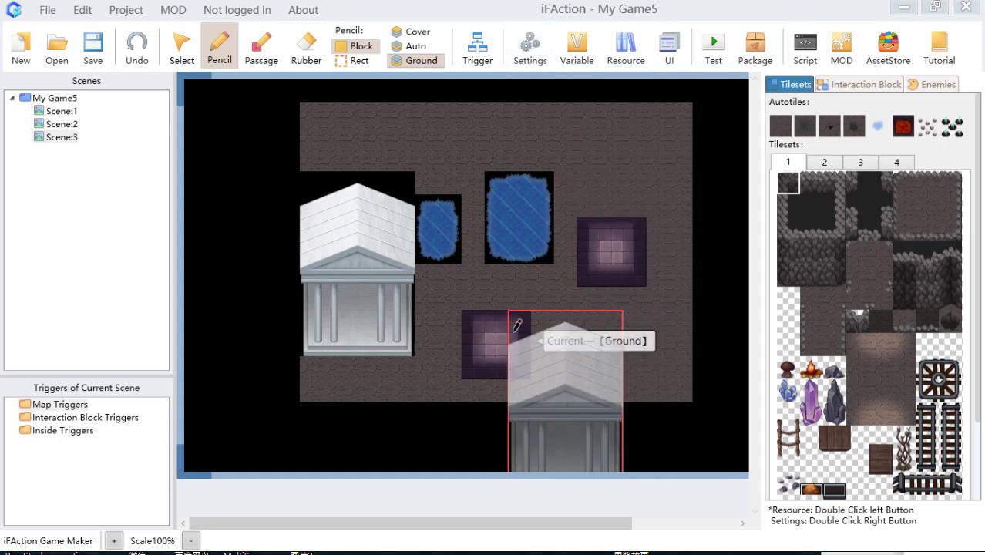
click(626, 48)
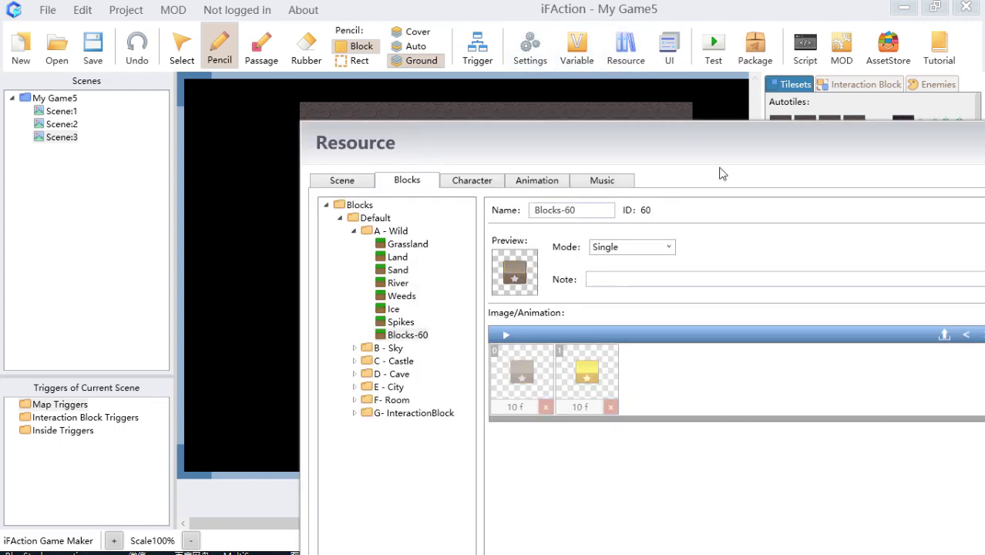
drag(731, 145, 484, 66)
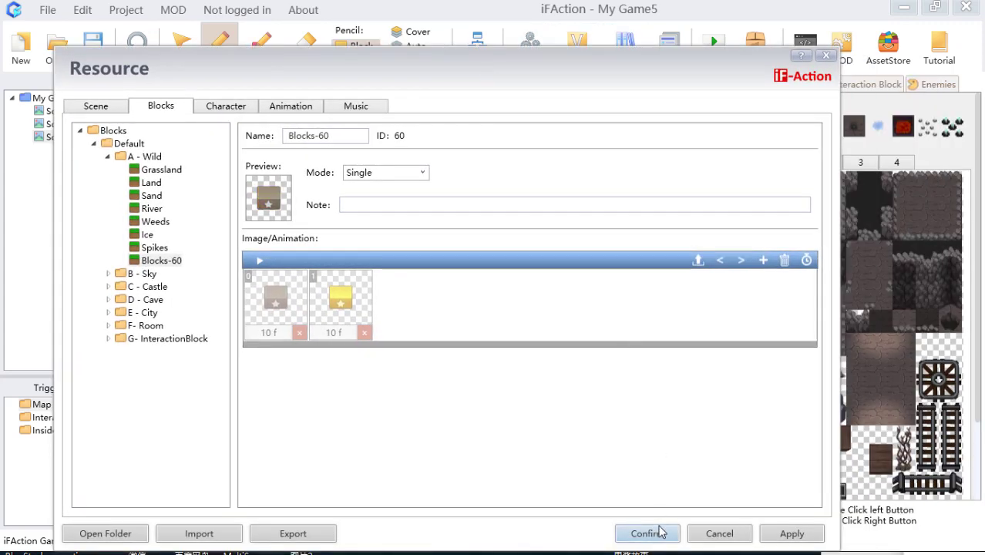
click(659, 534)
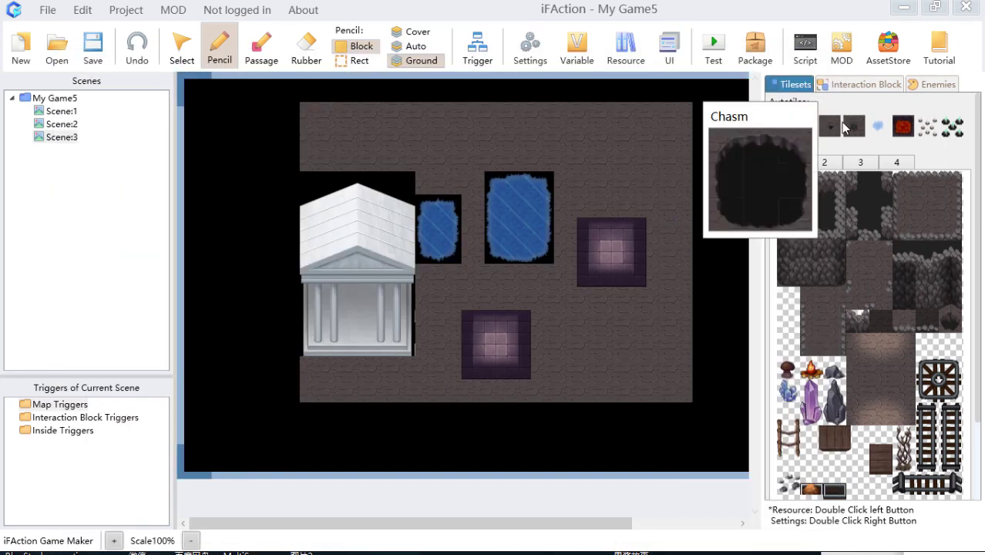
click(531, 48)
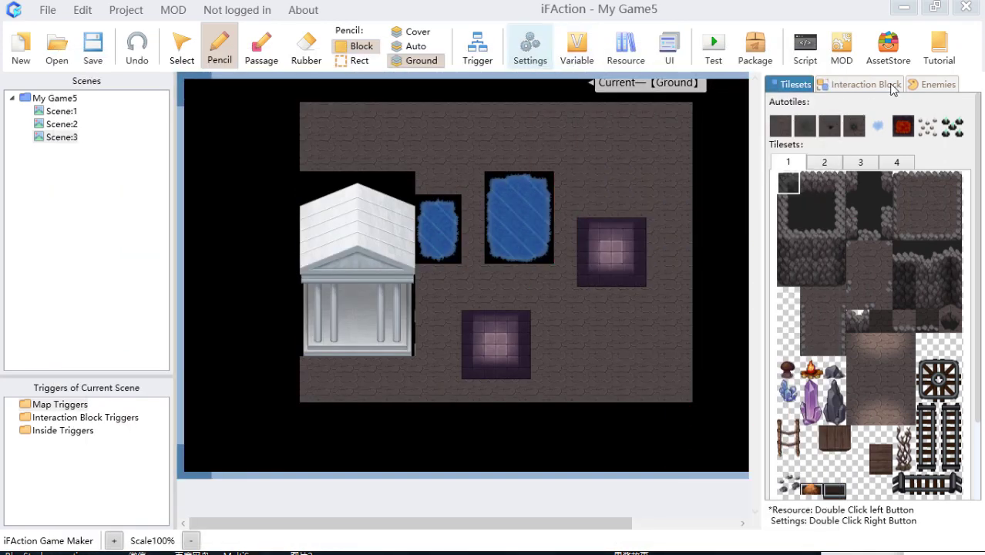
key(Escape)
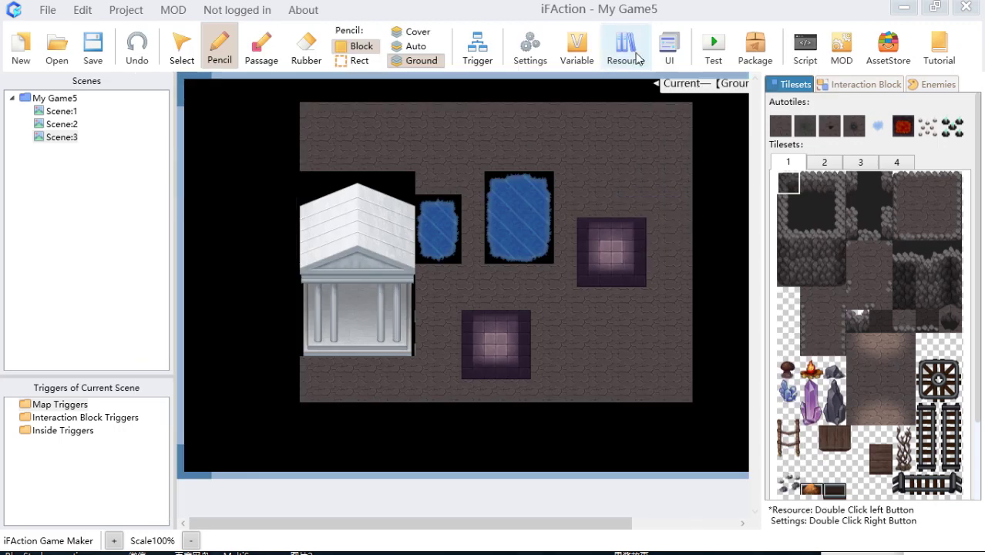
Add Blocks-60 from the A - Wild folder as a ground block to the Cave scene's autotiles
click(626, 46)
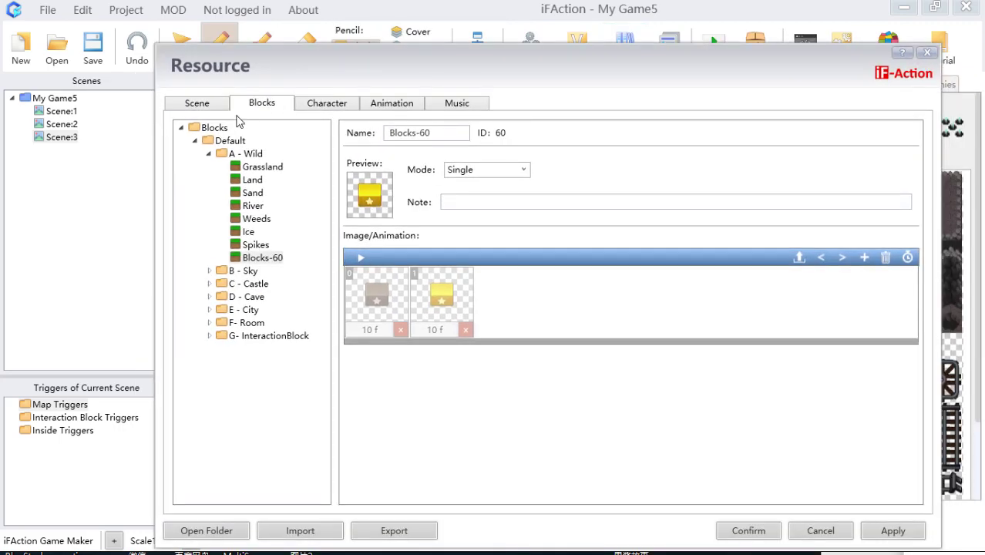
click(208, 105)
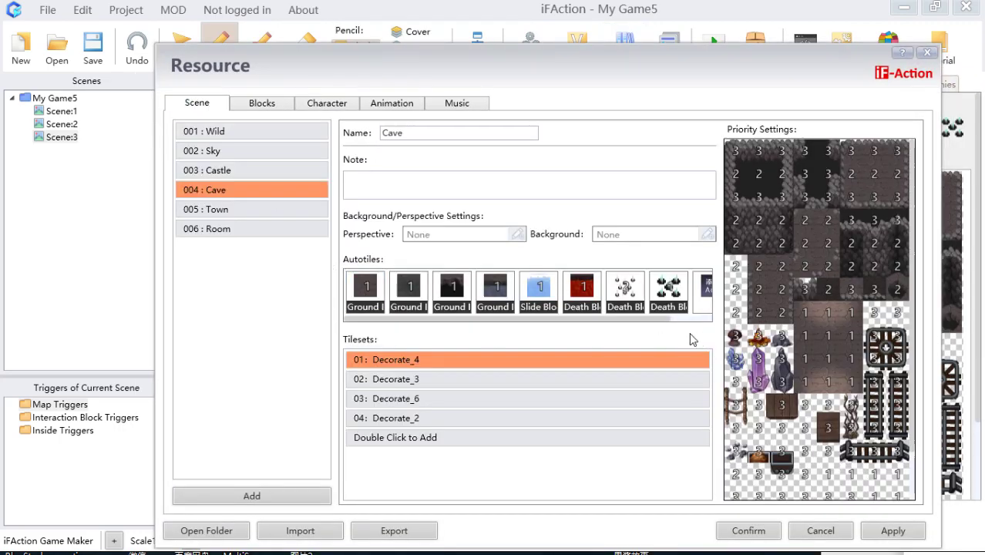
scroll(636, 324, right, 1)
click(670, 293)
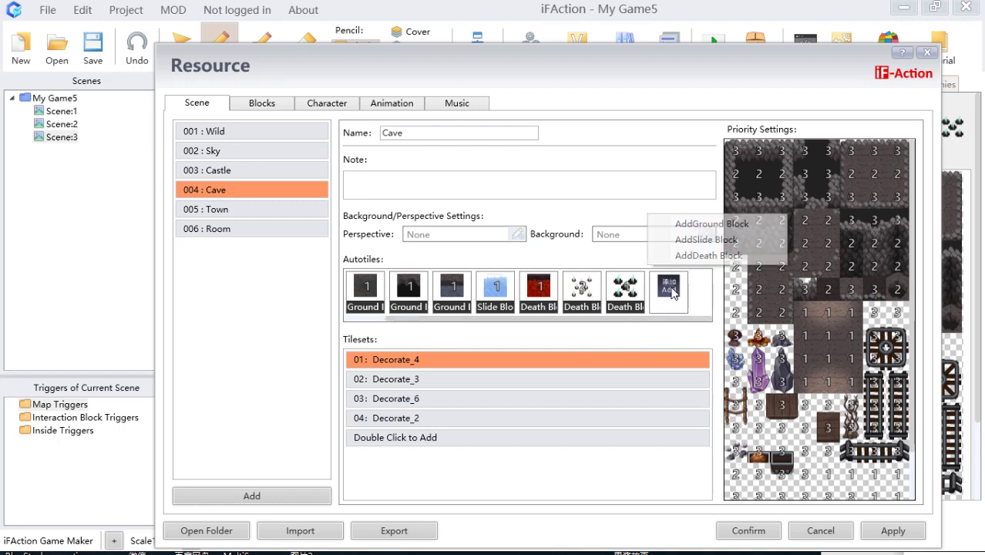
click(712, 224)
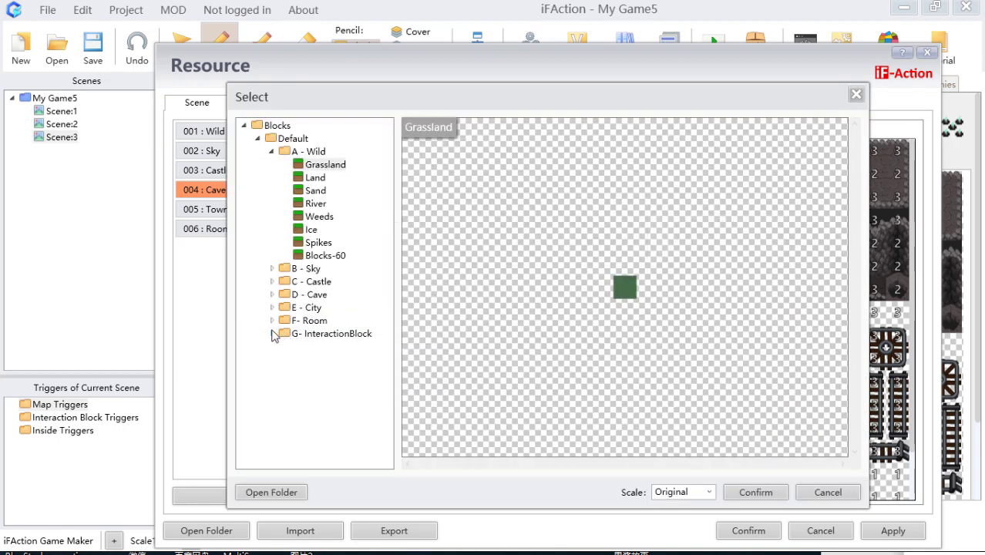
click(318, 256)
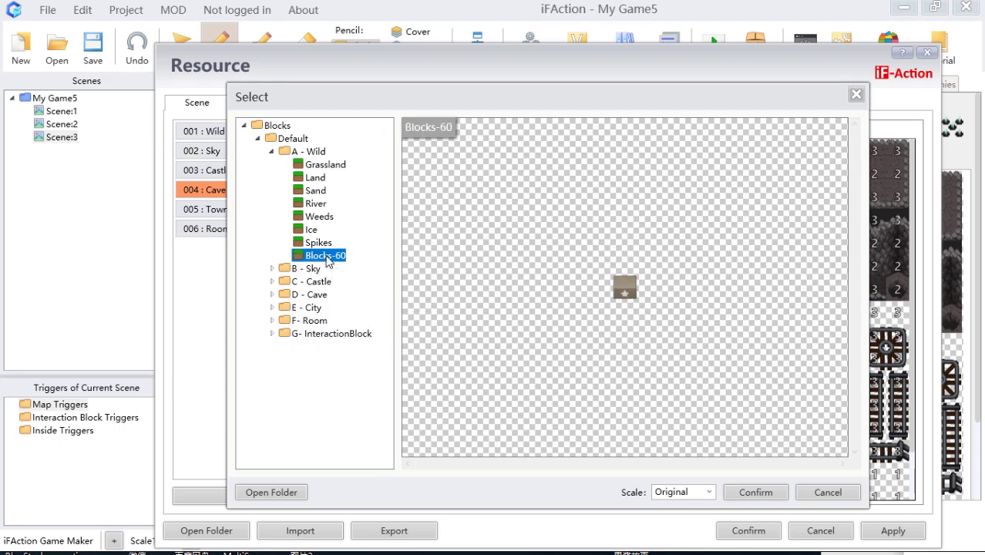
click(755, 492)
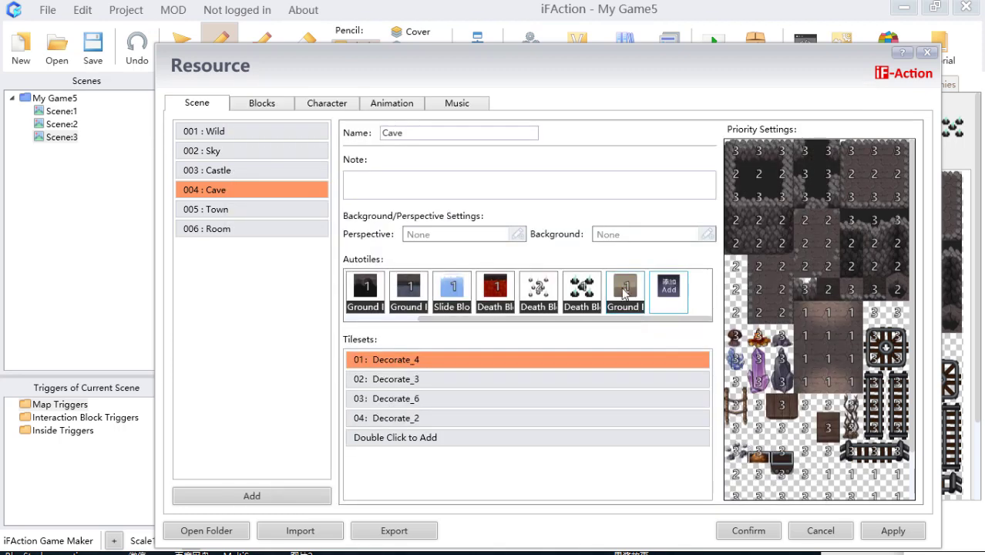
Check the options available for the new Blocks-60 autotile and confirm the Cave scene's resource changes
right_click(617, 294)
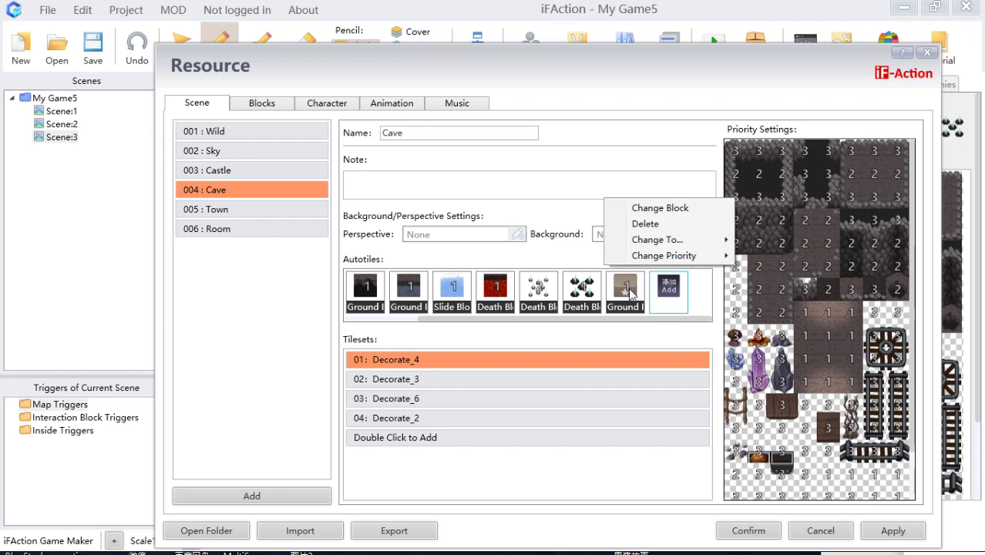
right_click(594, 293)
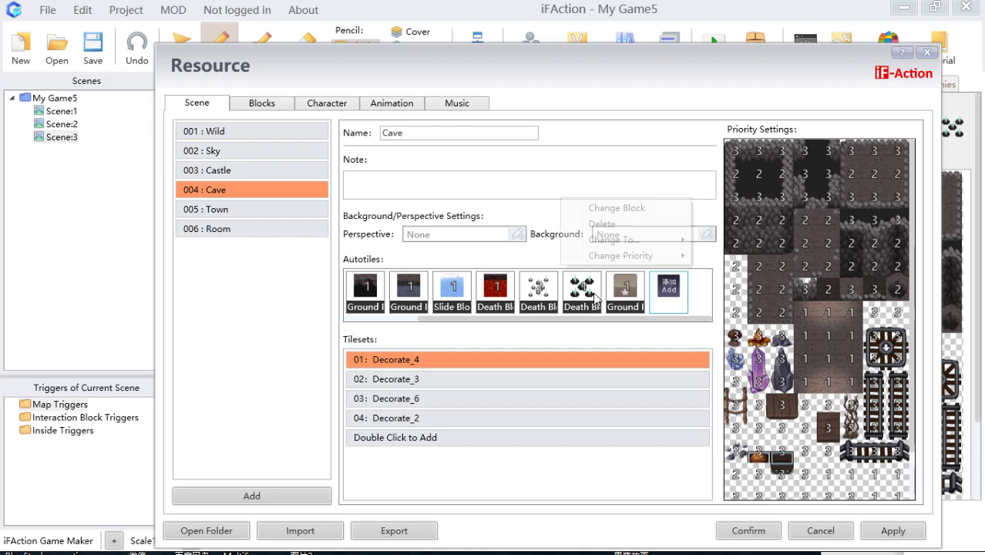
right_click(619, 293)
click(748, 529)
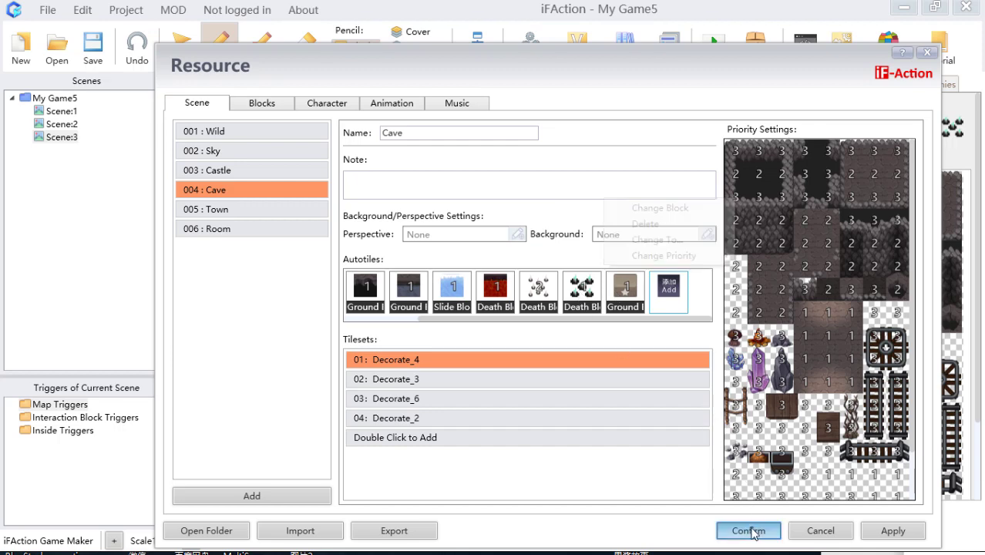
Place three Blocks-60 autotiles in a spaced horizontal row on the cave ground, just above the larger ice rectangle's level
click(783, 152)
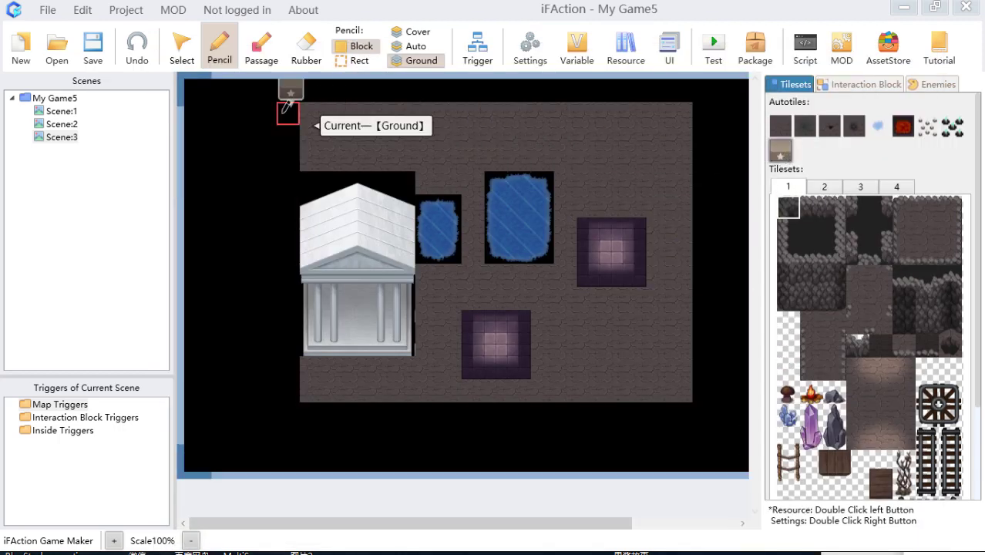
click(448, 159)
click(521, 159)
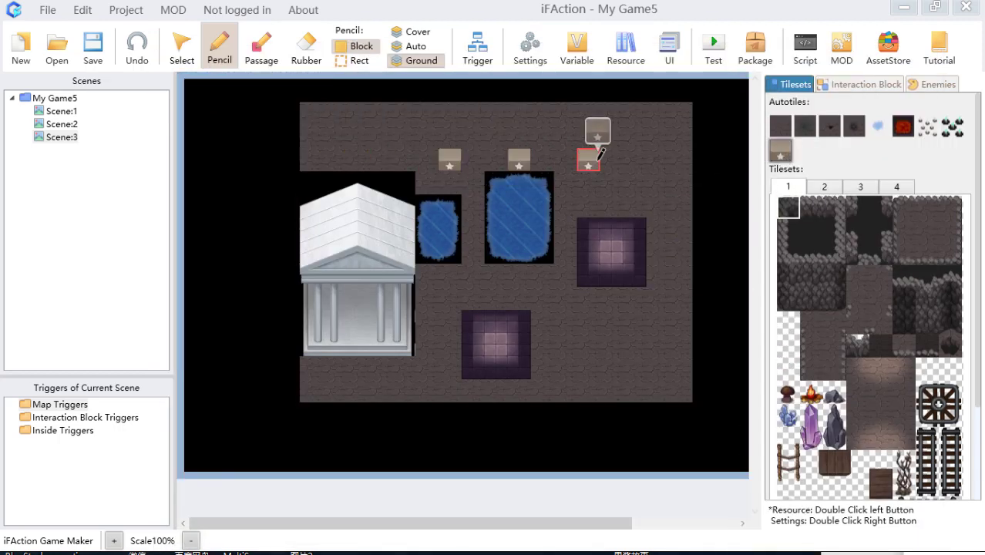
click(589, 160)
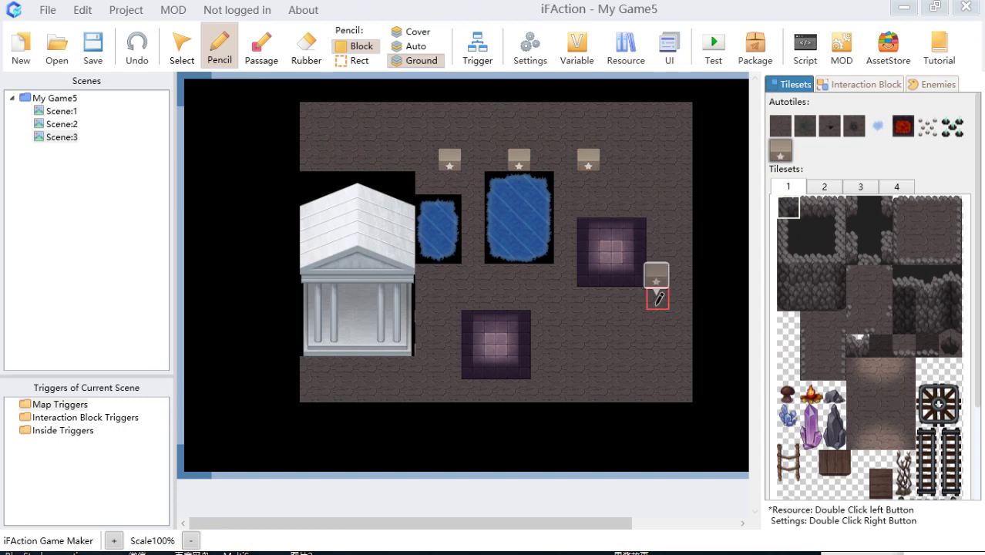
Add a new interaction block to the end of the Interaction Block list in the project settings
click(530, 64)
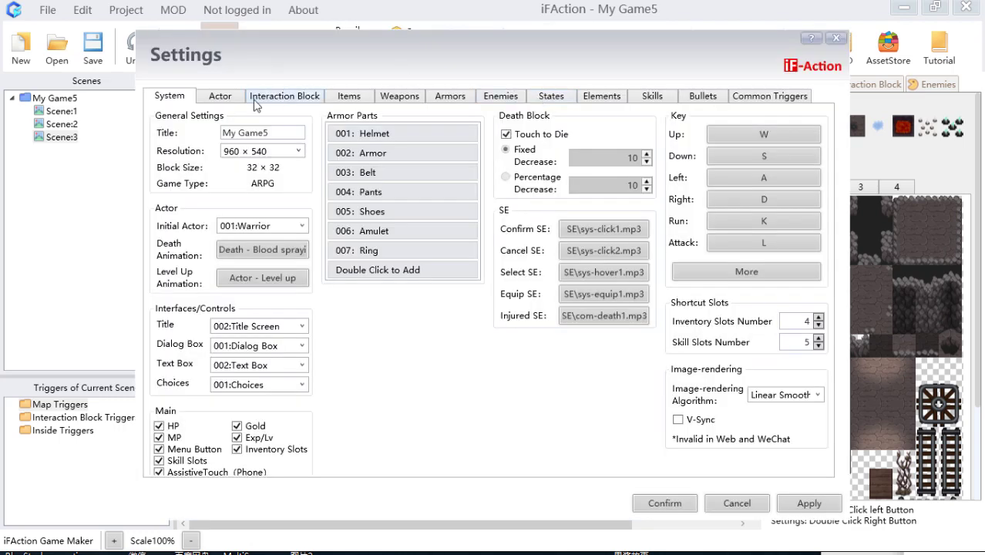
click(271, 98)
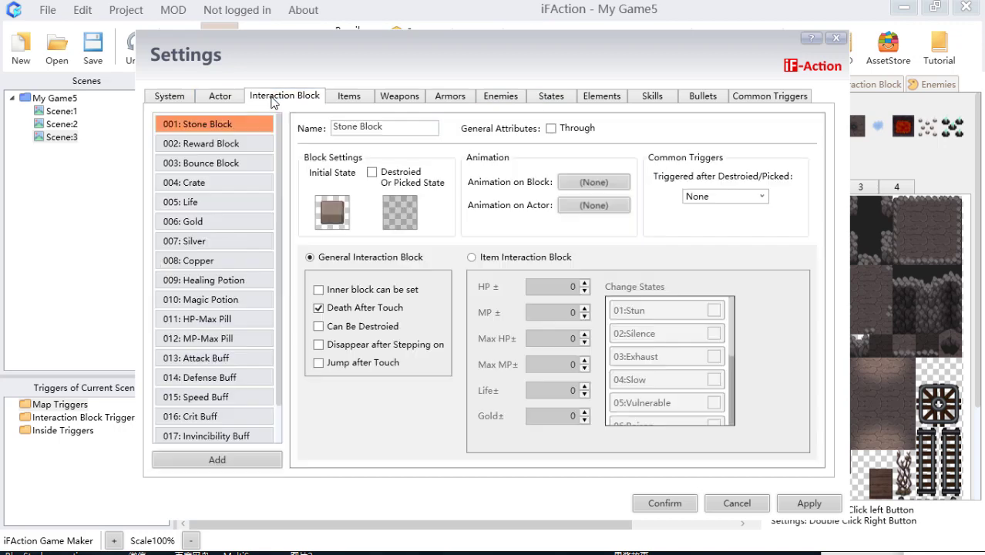
scroll(255, 426, down, 1)
click(250, 455)
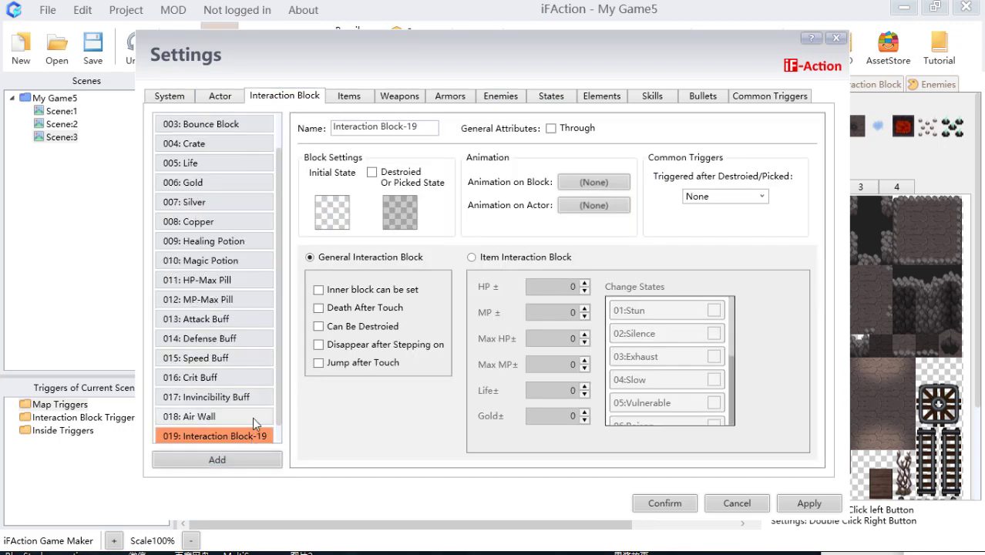
Set the new interaction block's initial state image to Blocks-60 from the A - Wild folder and confirm the project settings
scroll(258, 420, down, 1)
click(334, 220)
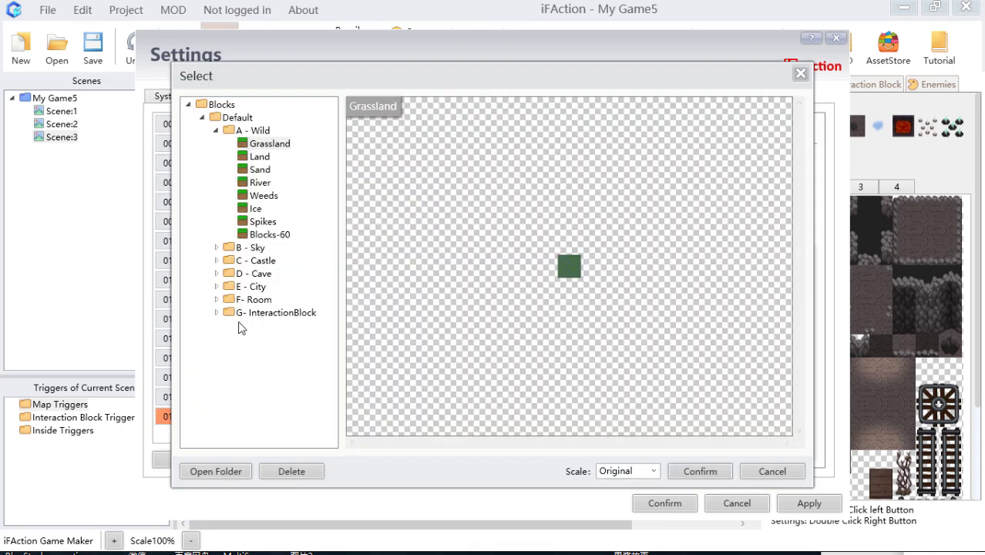
click(270, 235)
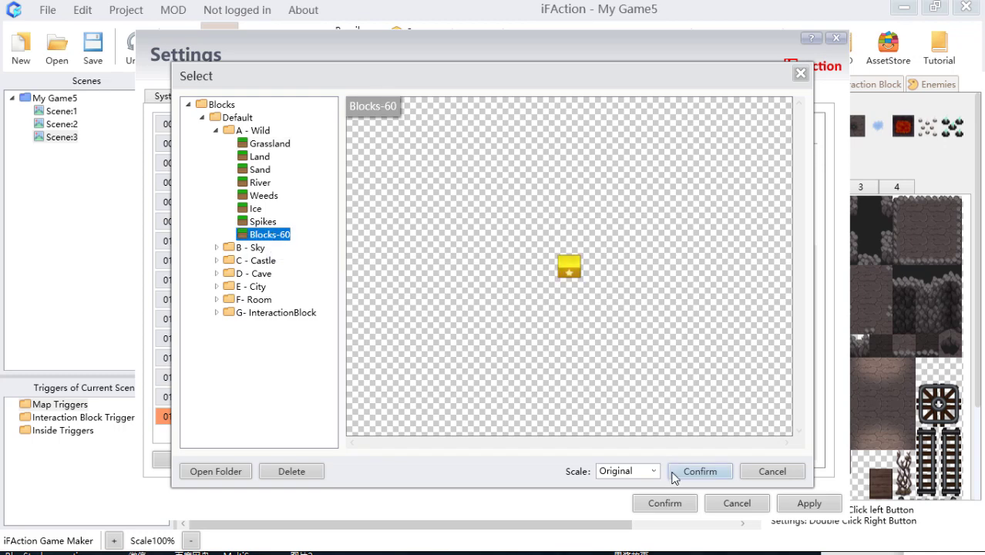
click(678, 473)
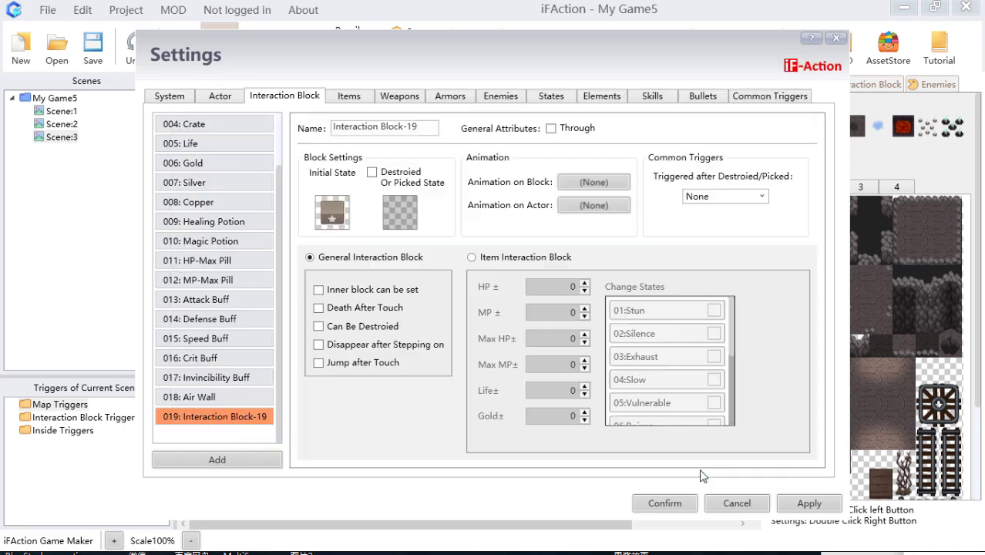
click(679, 502)
Place two of the new Blocks-60 interaction blocks on the cave ground above the temple, in line with the existing block row
click(862, 85)
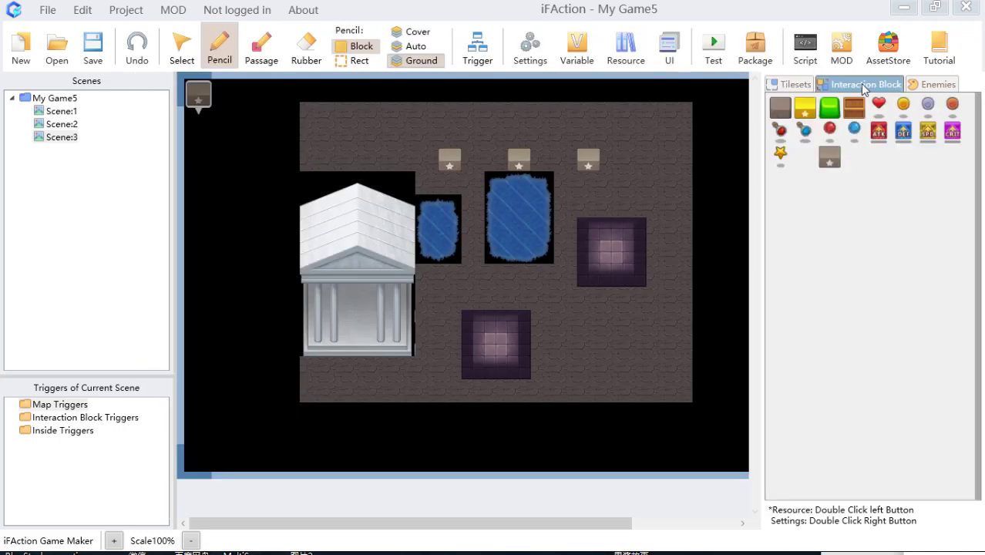
click(829, 157)
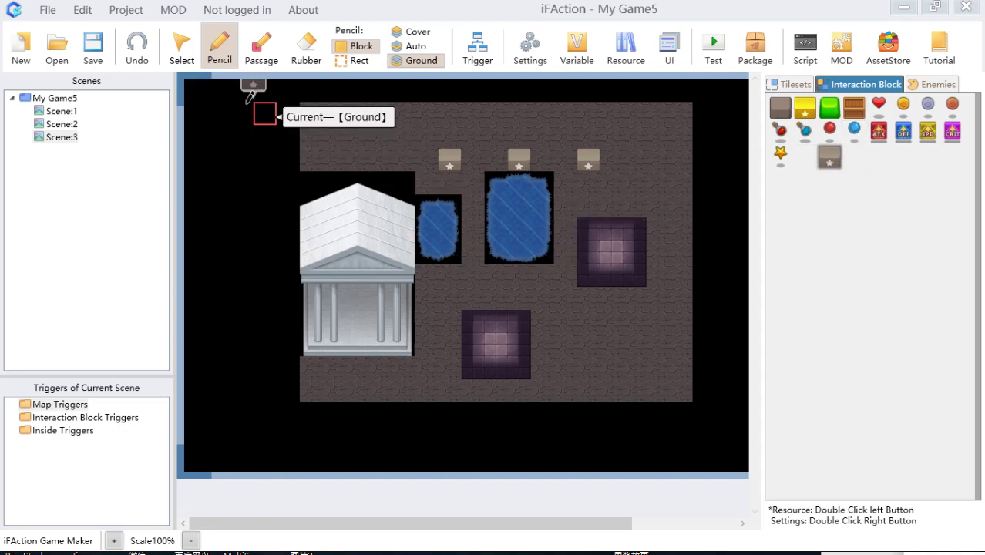
click(380, 159)
click(334, 159)
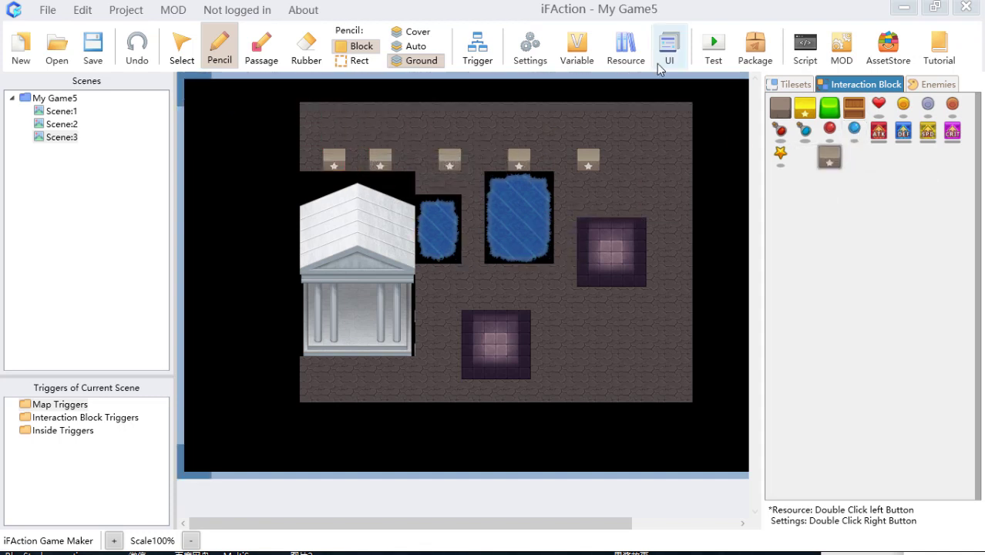
click(714, 47)
click(760, 77)
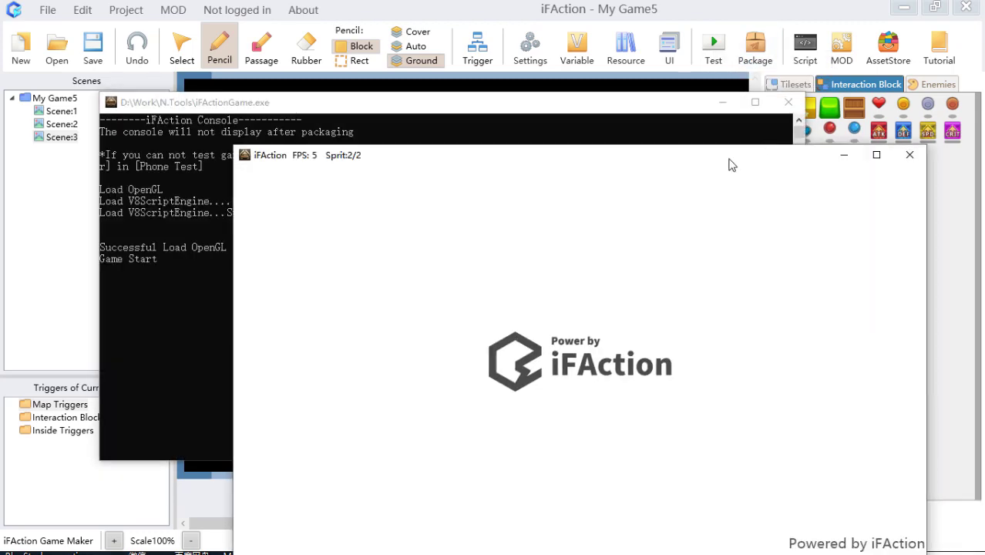
click(908, 154)
click(786, 100)
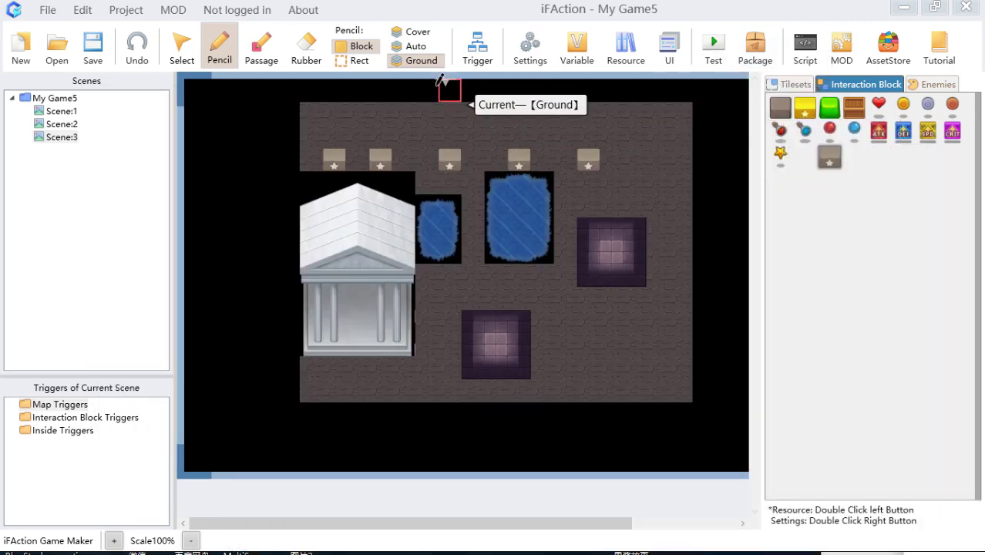
Set the actor start point at cell (10, 1) near the upper edge of the cave ground
click(477, 46)
right_click(421, 122)
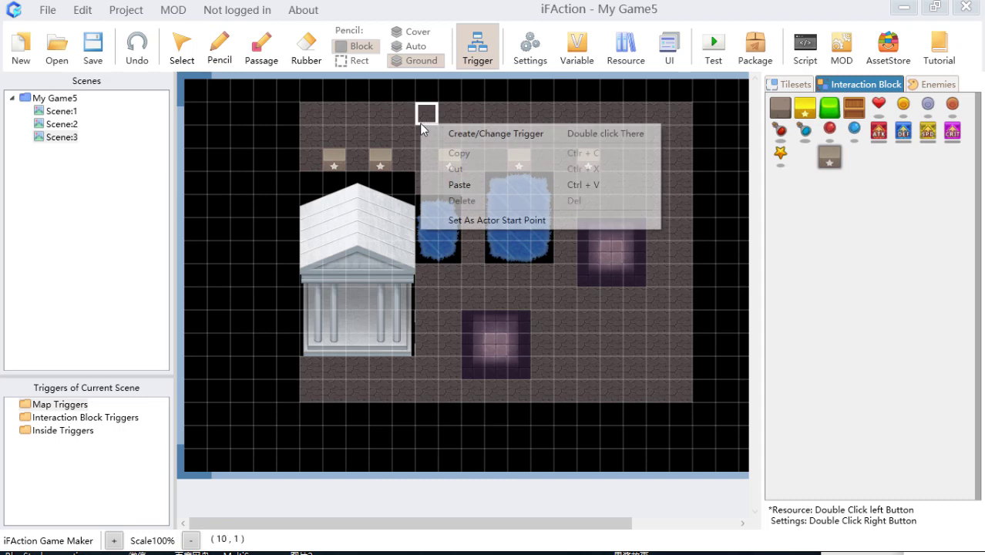
click(484, 221)
Run a game test with a new game to check the animated blocks in the cave, and end the test
click(725, 58)
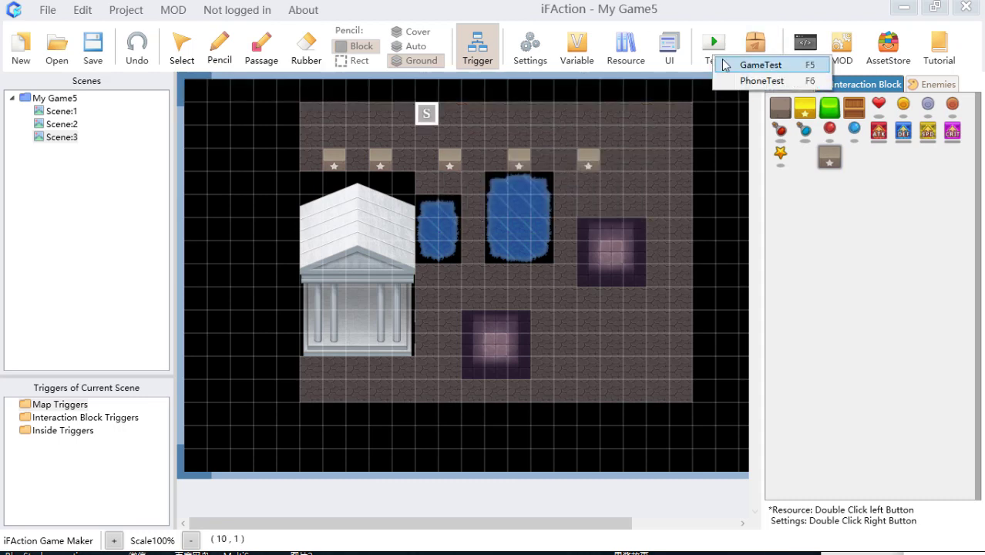
click(733, 67)
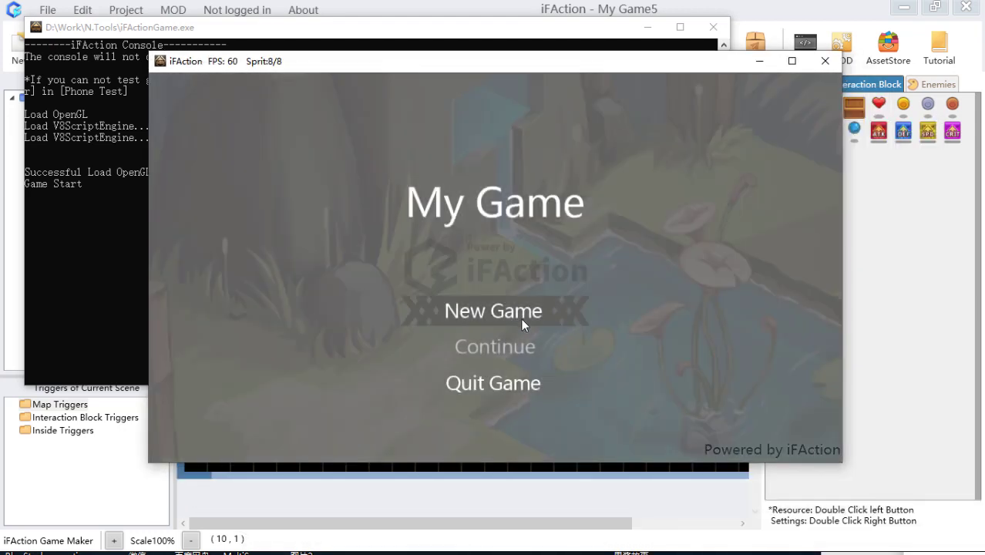
click(521, 318)
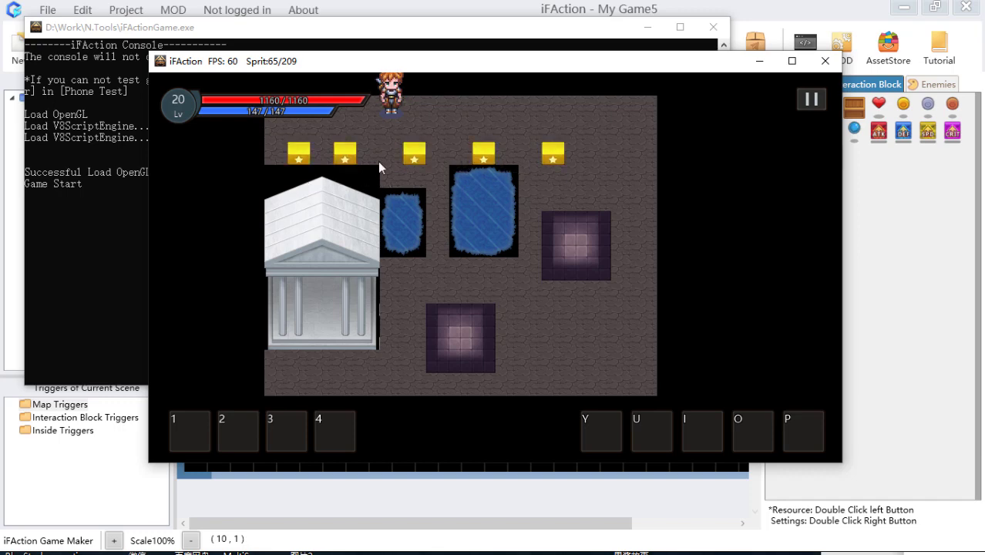
click(714, 27)
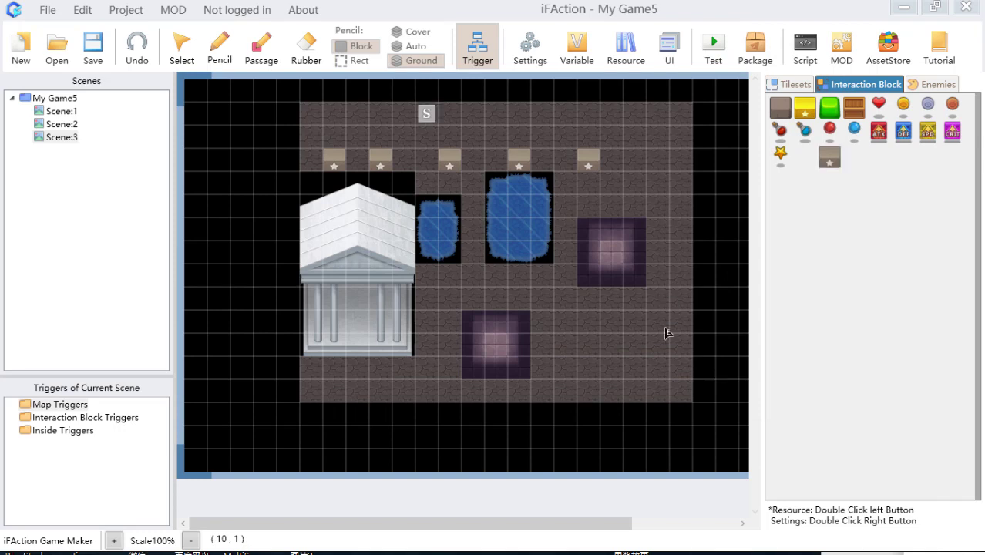
Open the Warrior character resource and check the sound selection for the first downward Stand By frame without changing it
click(626, 45)
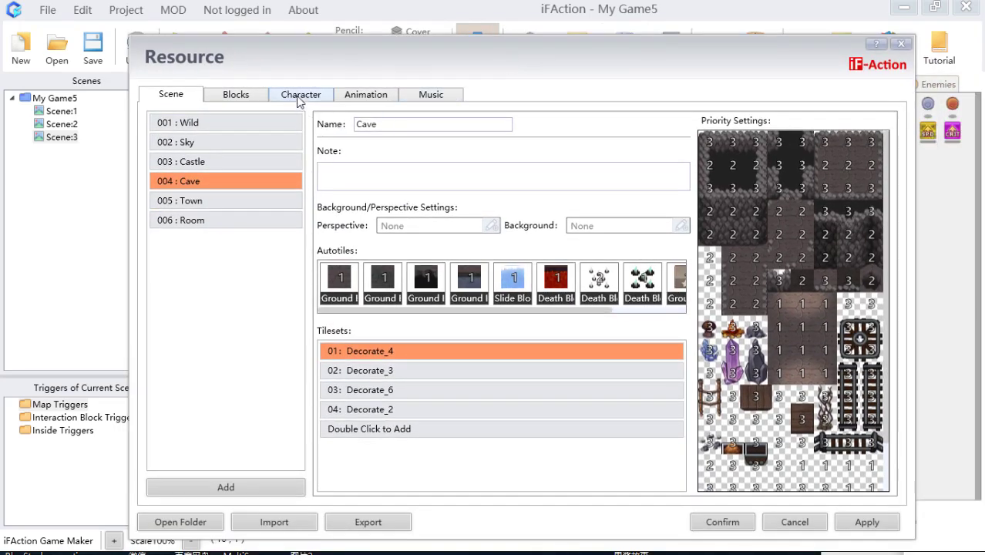
click(301, 96)
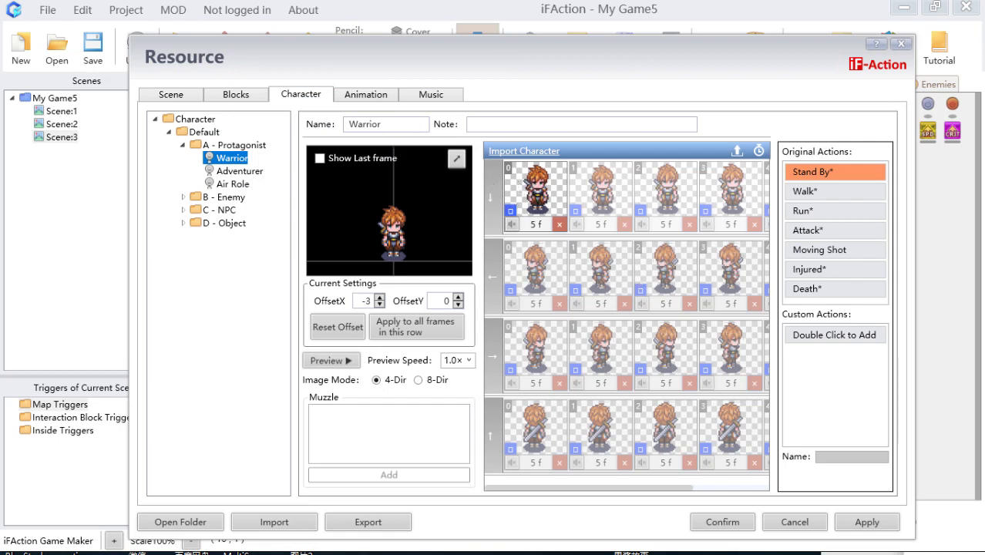
click(524, 184)
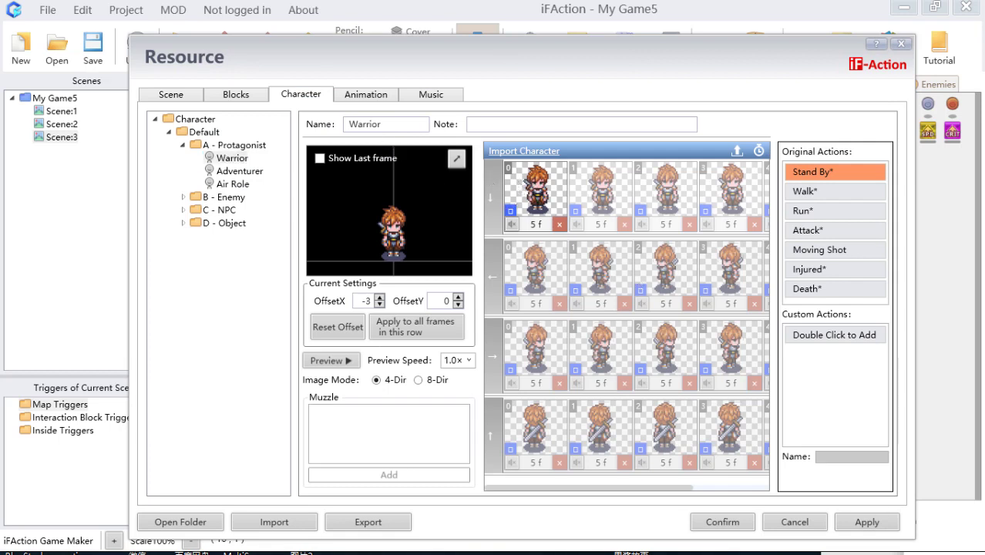
click(511, 225)
drag(574, 167, 549, 196)
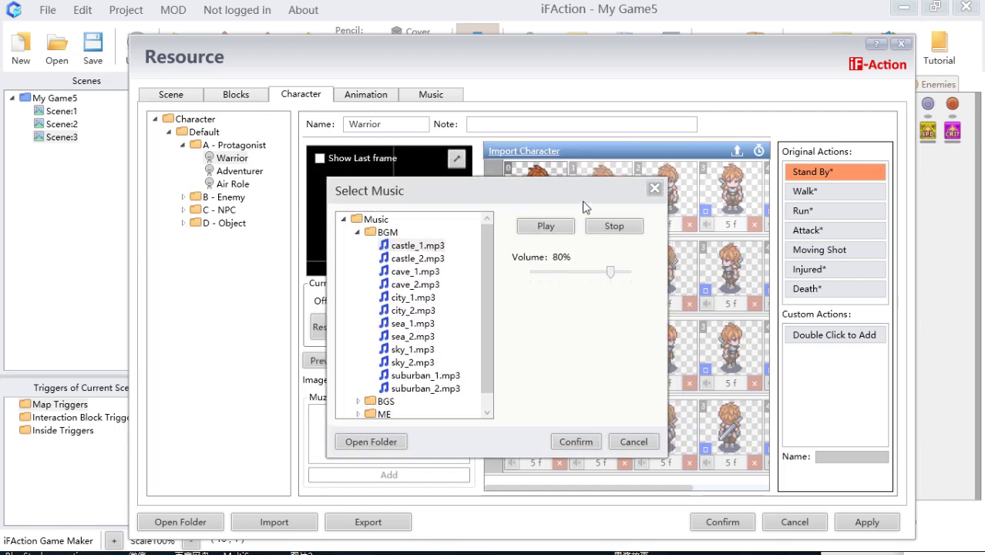
click(655, 190)
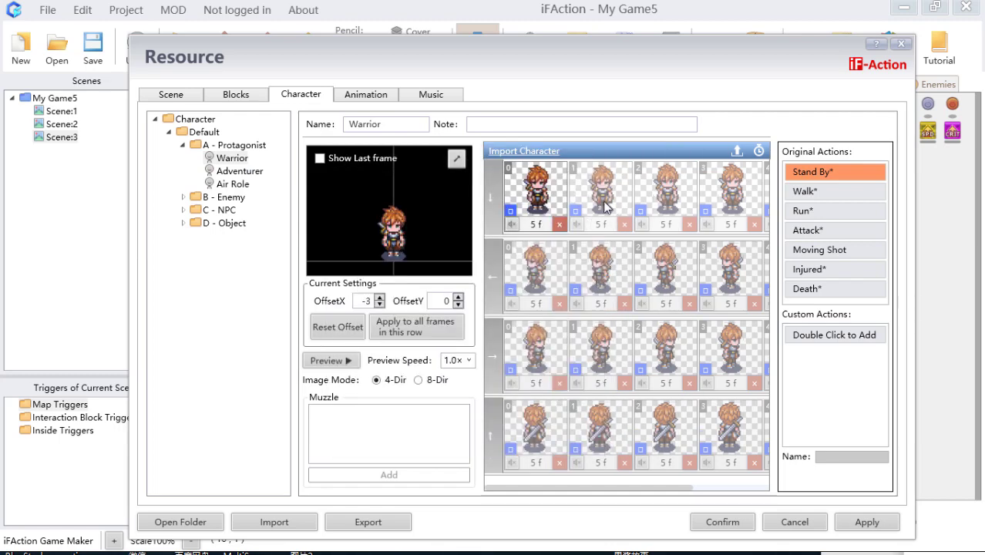
Check the first Stand By frame's collision area settings, and examine the duration and delete controls of the neighbouring frames
click(511, 210)
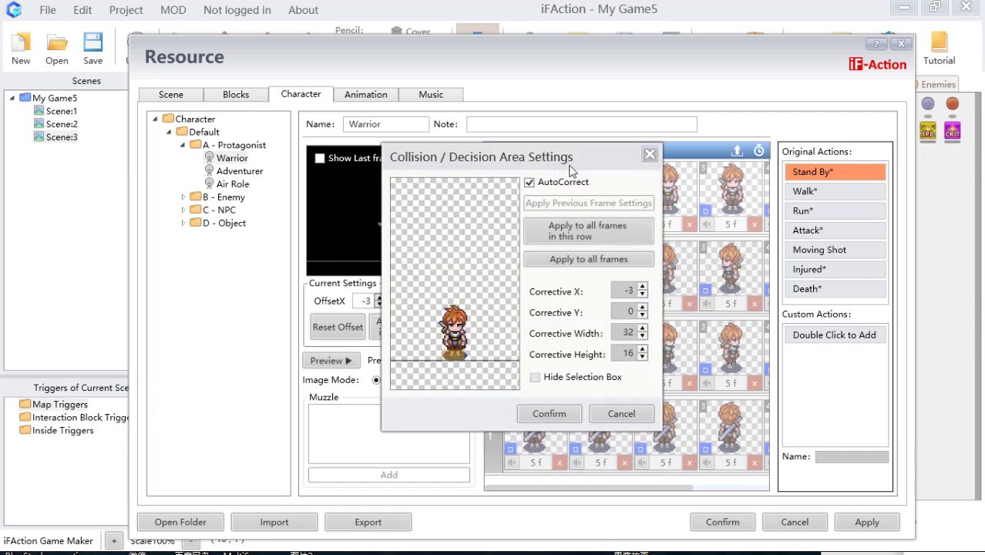
click(650, 154)
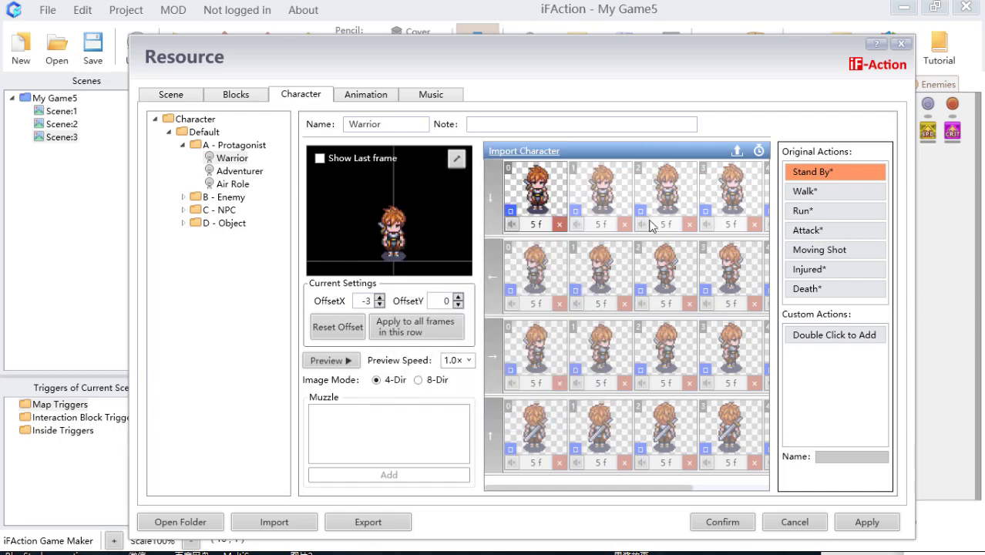
click(607, 227)
click(672, 200)
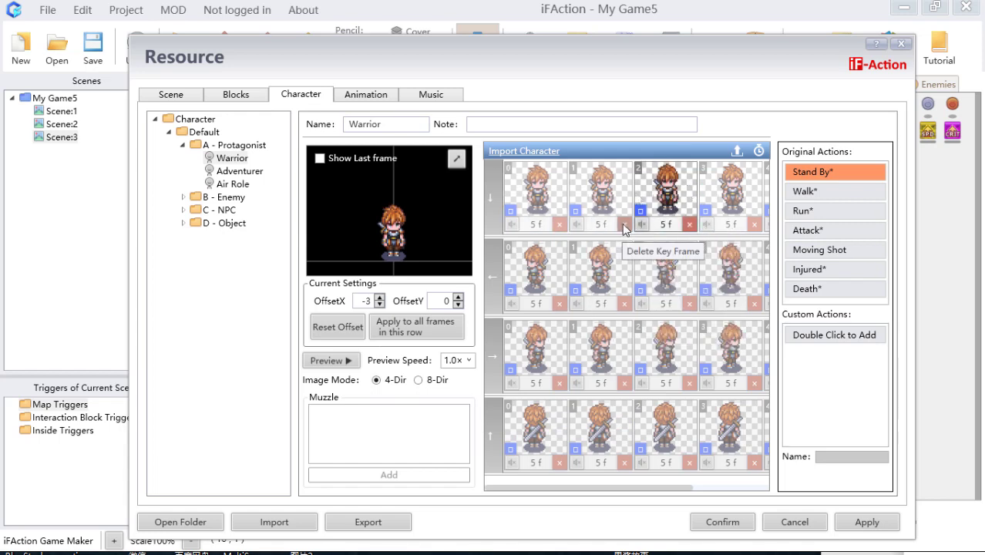
click(549, 201)
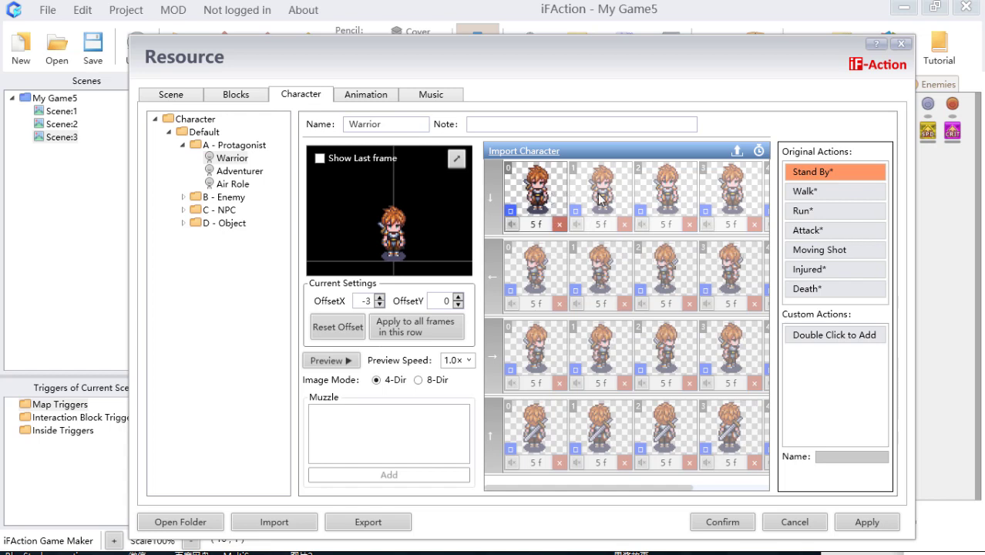
click(603, 202)
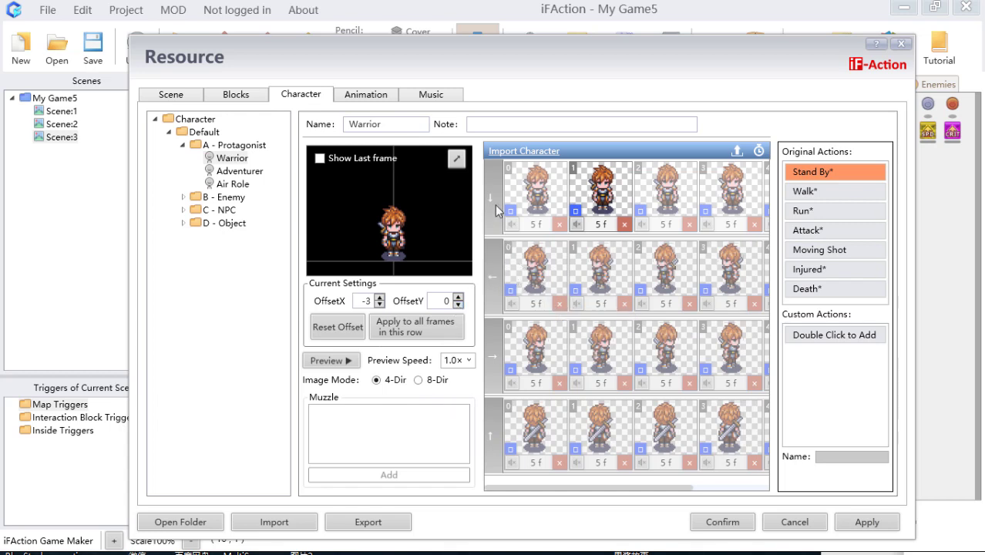
Start a character import for the Warrior's Stand By action and choose the characters-35_walk image from the C - NPC folder
drag(489, 151, 553, 158)
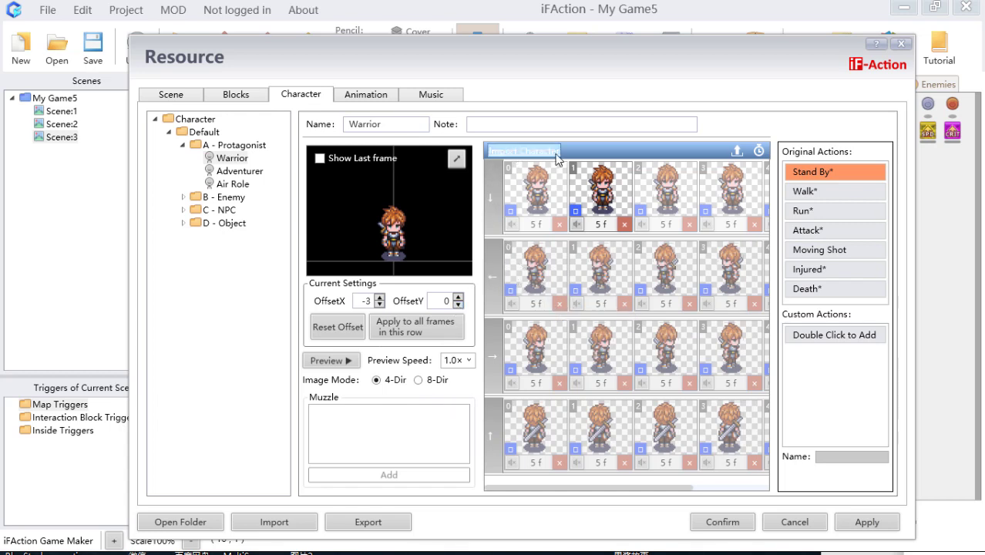
click(561, 157)
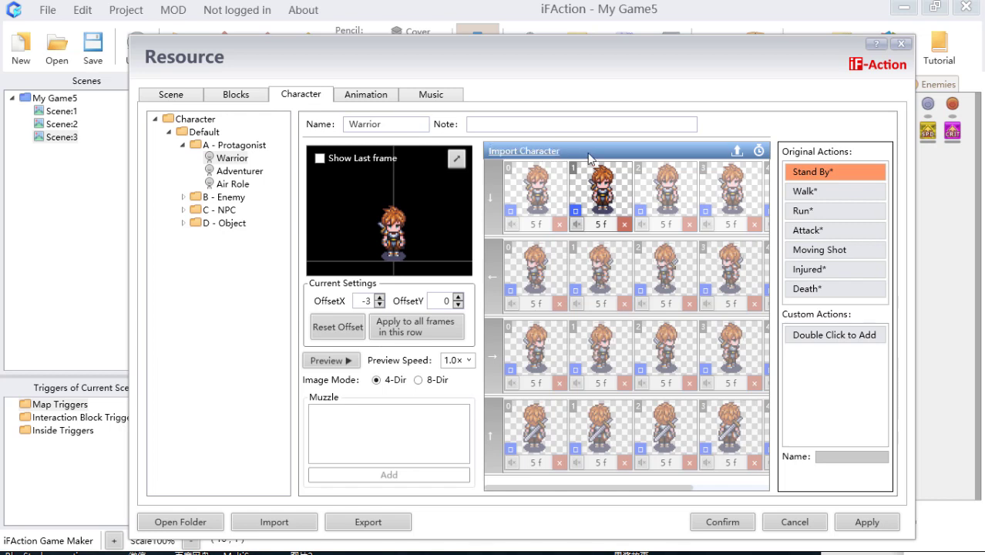
click(541, 151)
drag(557, 205, 585, 178)
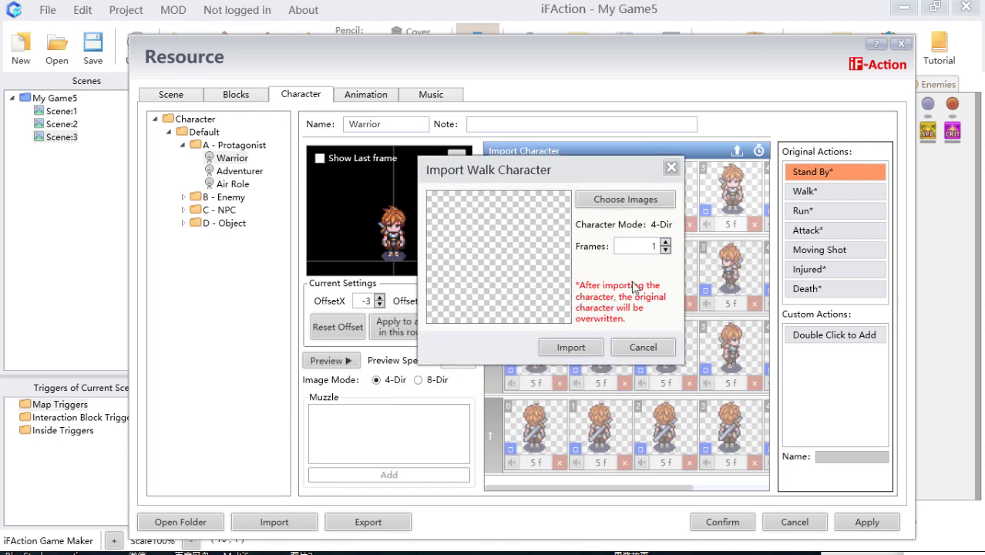
click(626, 200)
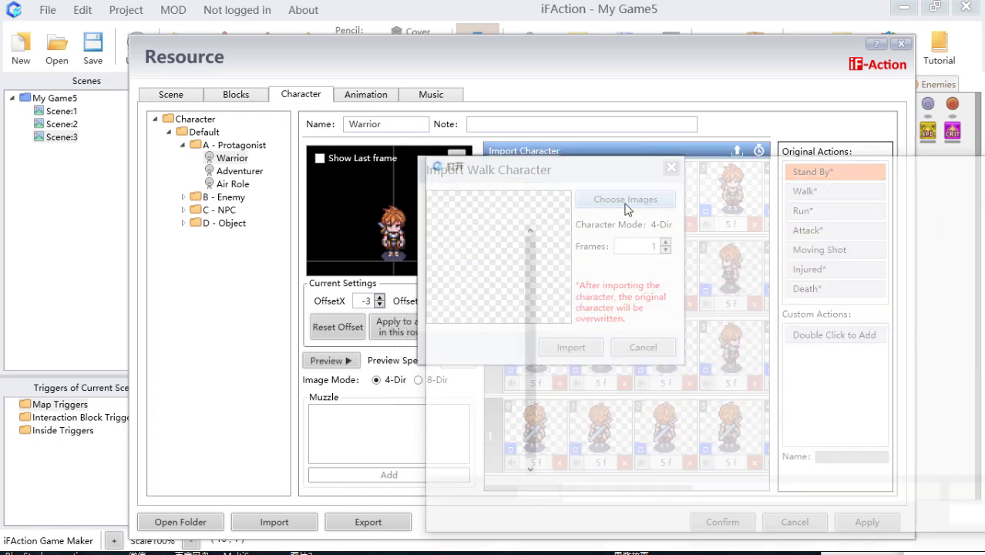
drag(742, 139, 505, 104)
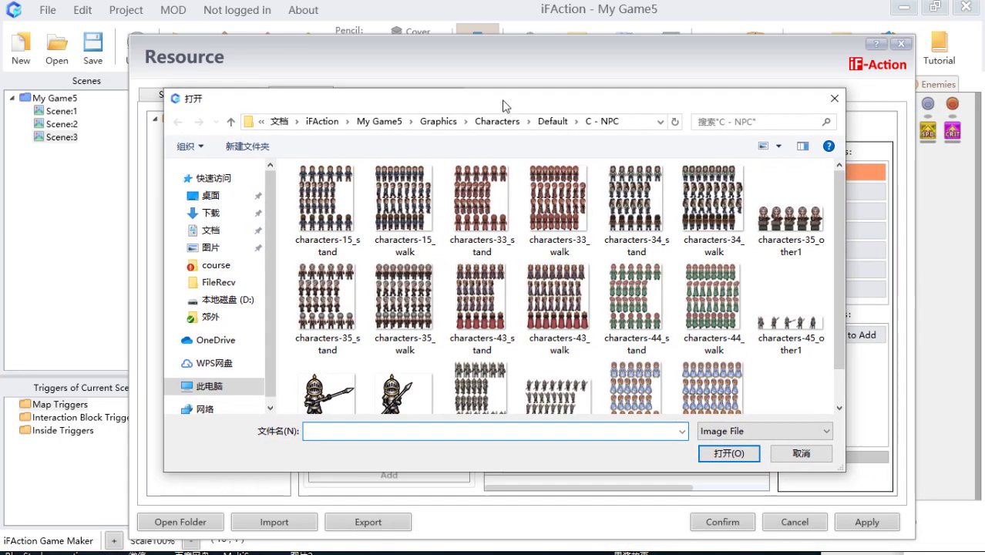
click(418, 310)
click(713, 455)
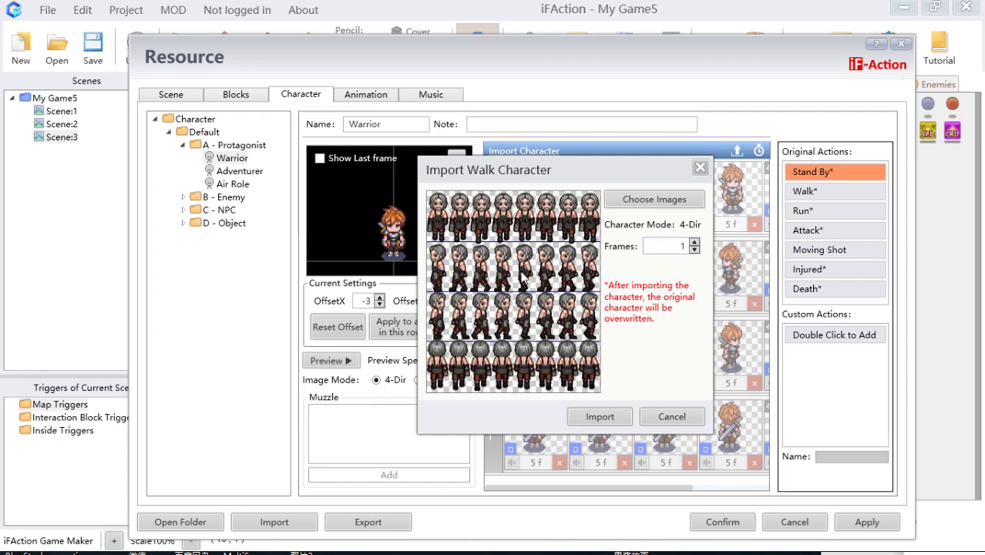
Set the sheet to 8 frames and import it over the Warrior's Stand By action
click(677, 244)
double_click(667, 244)
text(8)
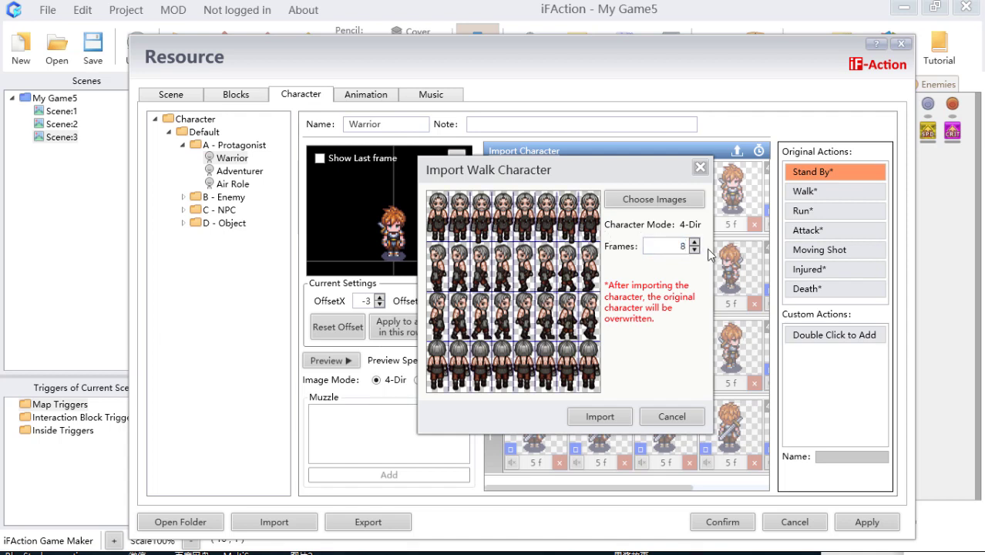
click(626, 416)
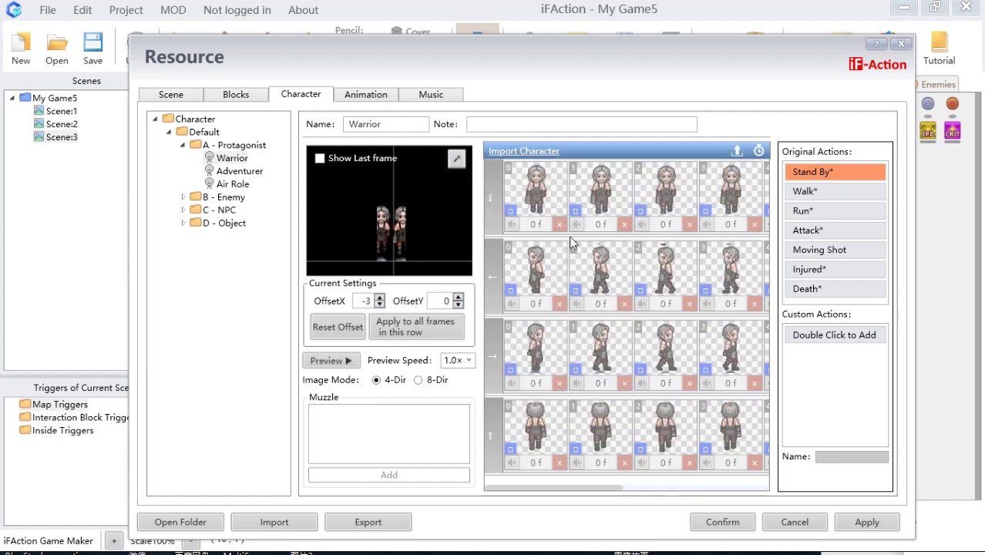
Examine the imported Stand By frames in each of the four direction rows
click(537, 195)
click(537, 275)
click(547, 349)
click(542, 206)
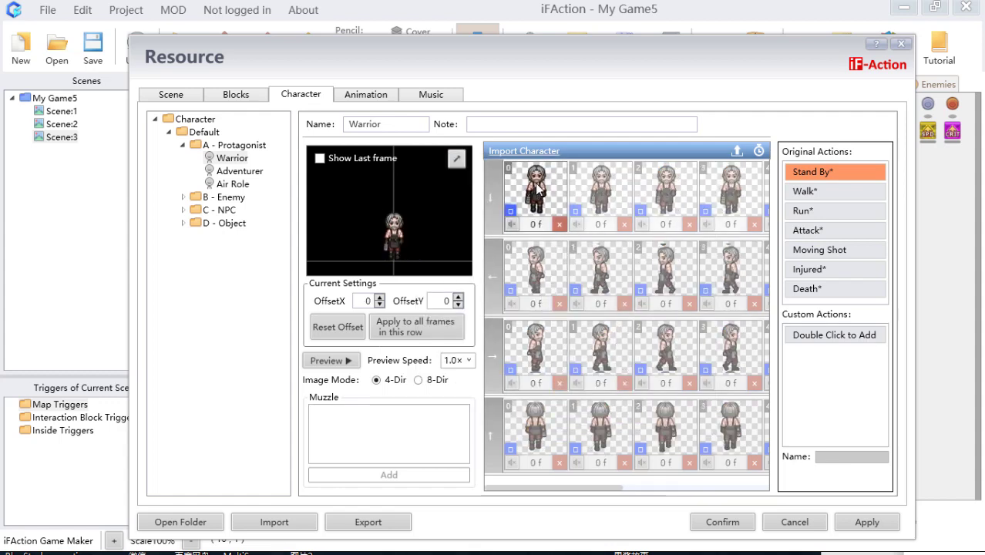
click(544, 289)
click(544, 361)
click(550, 424)
click(595, 432)
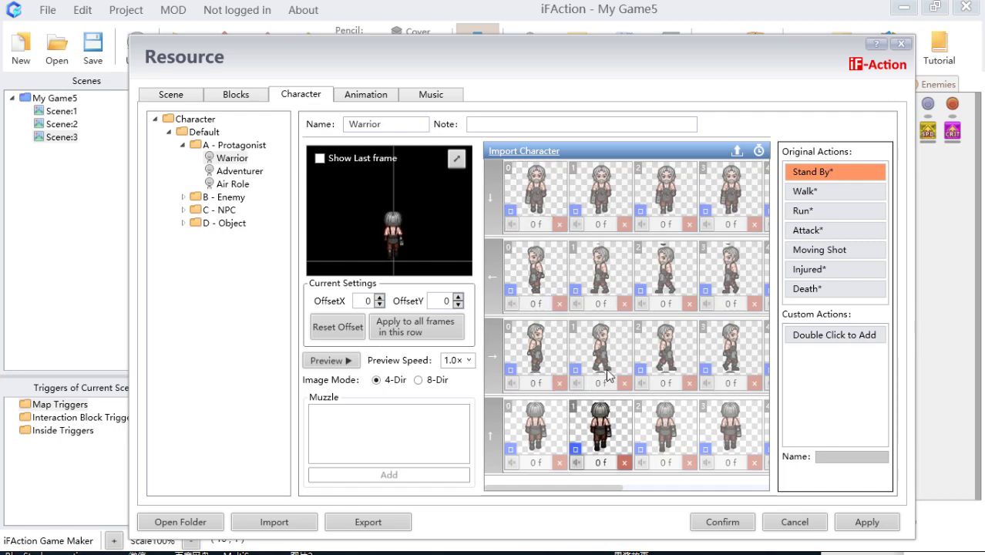
mouse_move(606, 488)
mouse_down()
mouse_move(728, 491)
mouse_move(592, 491)
mouse_up()
click(602, 199)
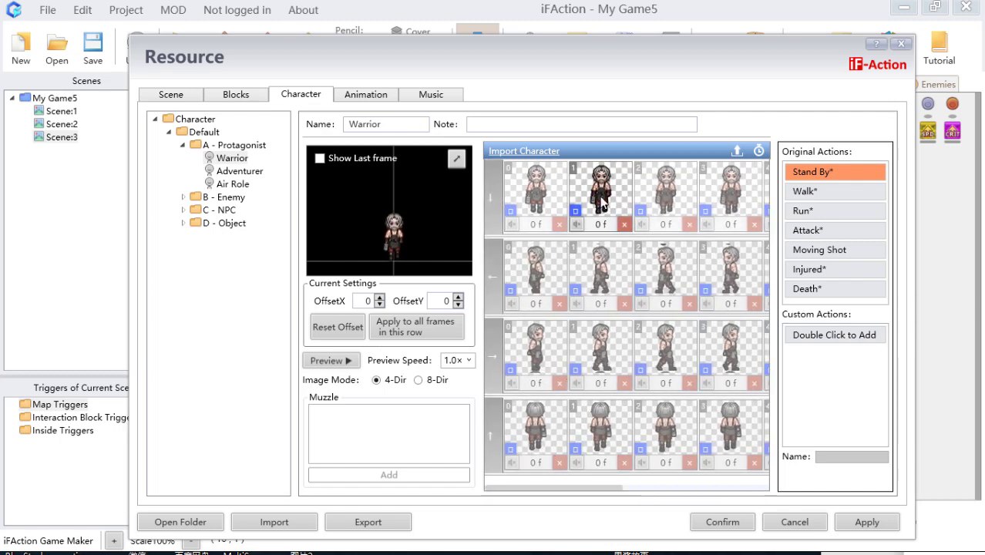
Set the duration of frame 2 in the downward Stand By row to 5 f
click(664, 225)
click(698, 273)
click(729, 187)
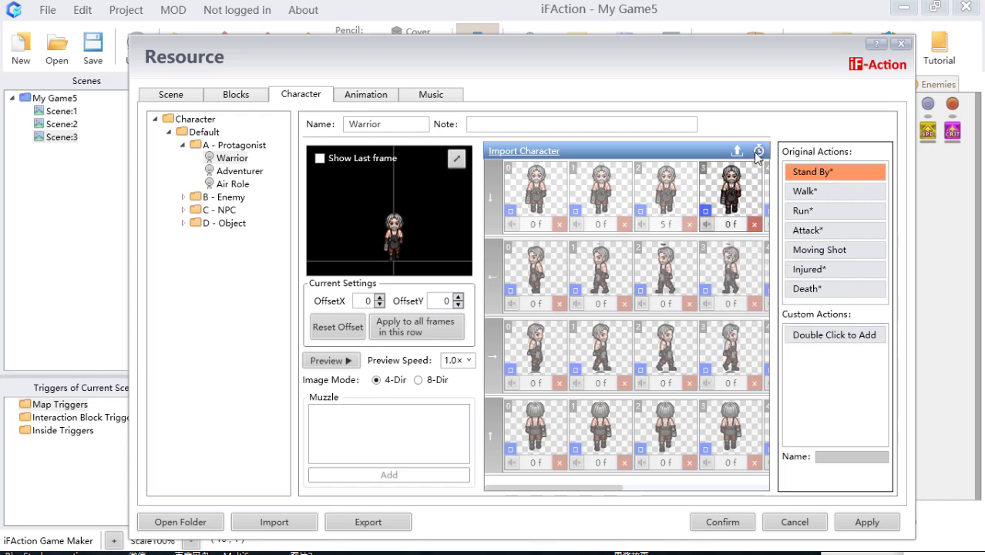
Delay all of the Warrior's Stand By frames by 8 frames and play the animation preview
click(759, 152)
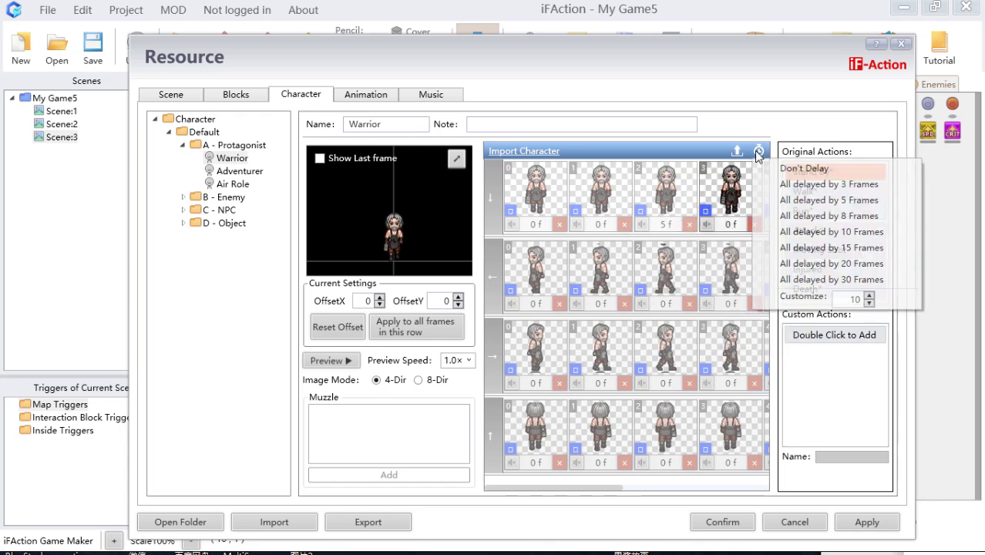
click(810, 217)
click(348, 363)
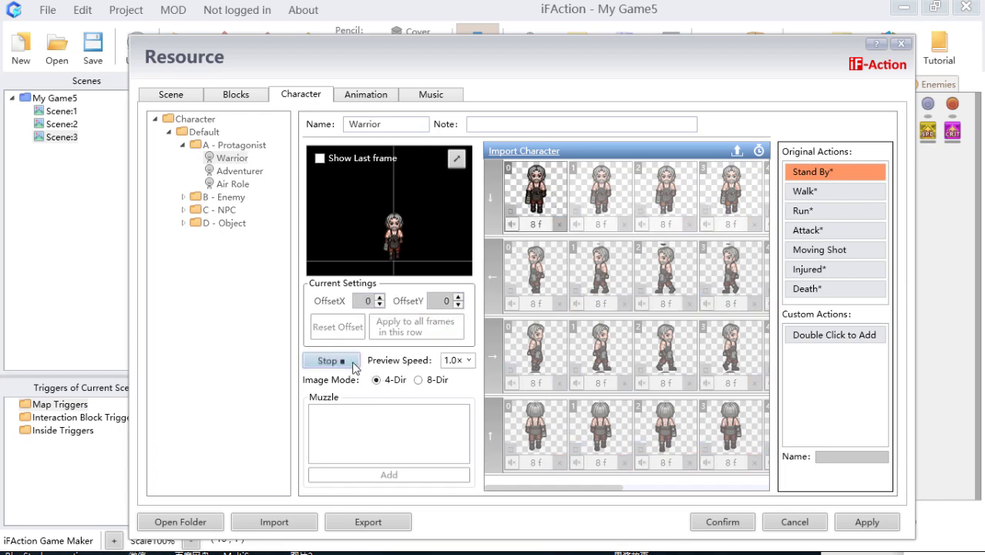
Delay all of the Warrior's Stand By frames by 3 frames, stop the preview and show the Walk action
click(759, 151)
click(809, 185)
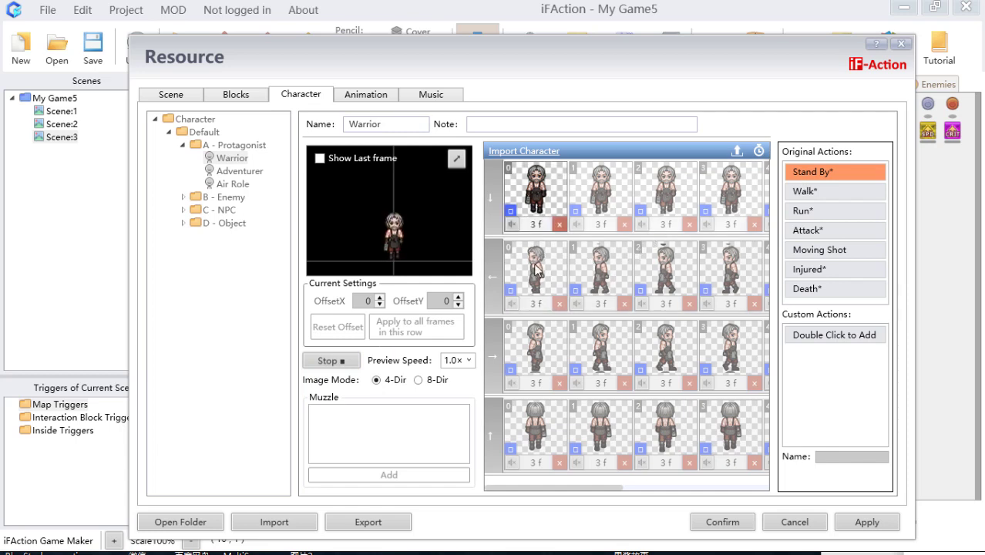
click(353, 363)
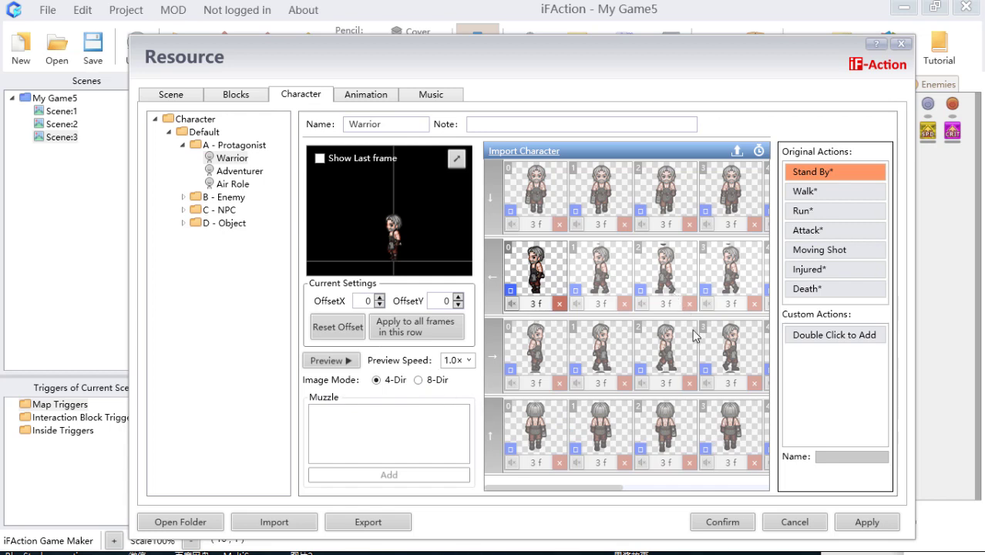
click(826, 200)
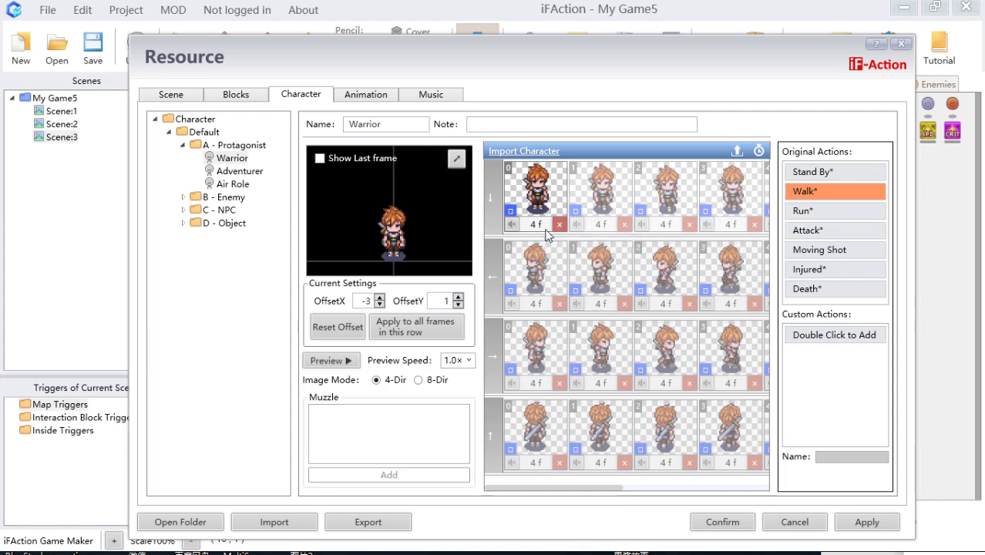
Create a new character element in the A - Protagonist folder and select it
click(235, 145)
right_click(237, 151)
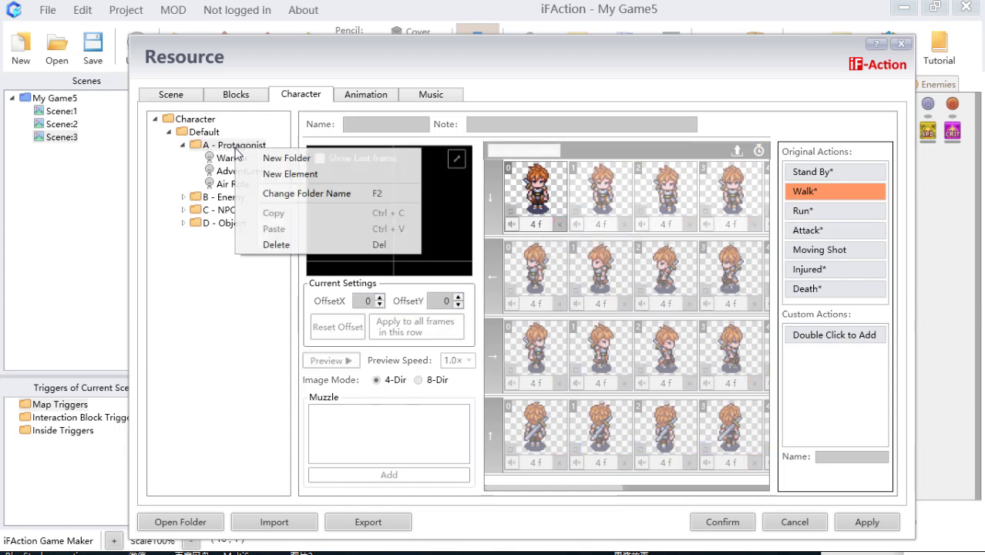
click(287, 174)
click(252, 198)
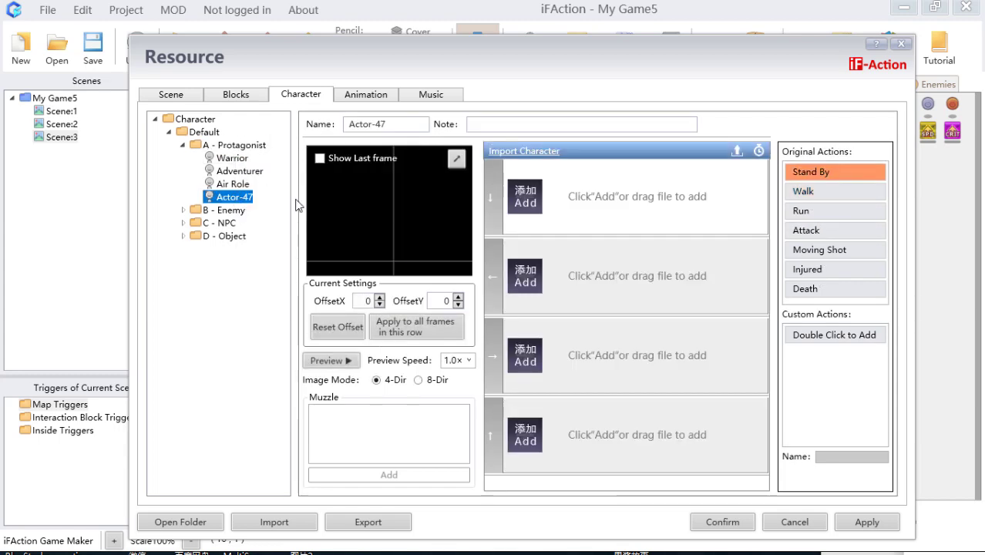
Add characters-1_death from Characters/Default/A - Protagonist as the first frame of the new character's downward Stand By row
click(528, 202)
click(516, 65)
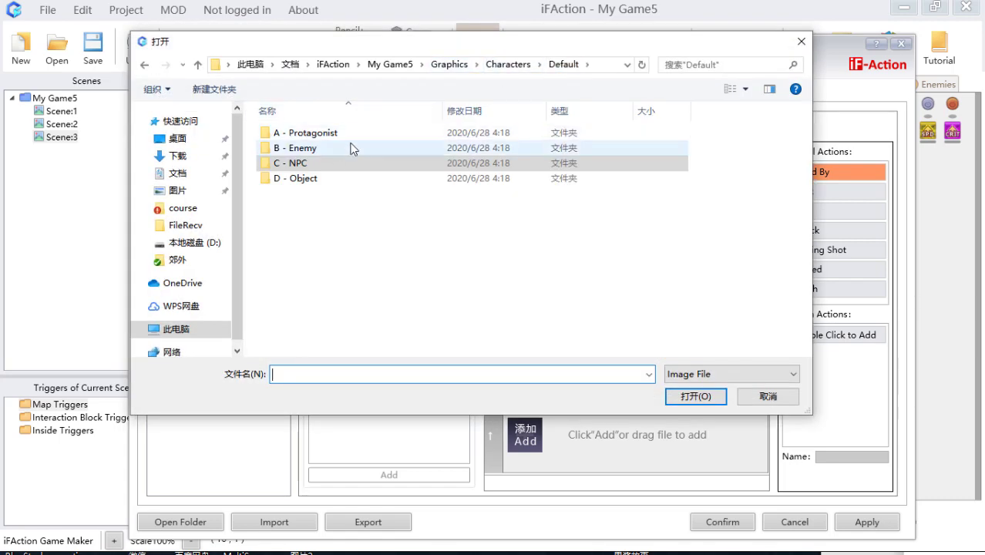
click(509, 65)
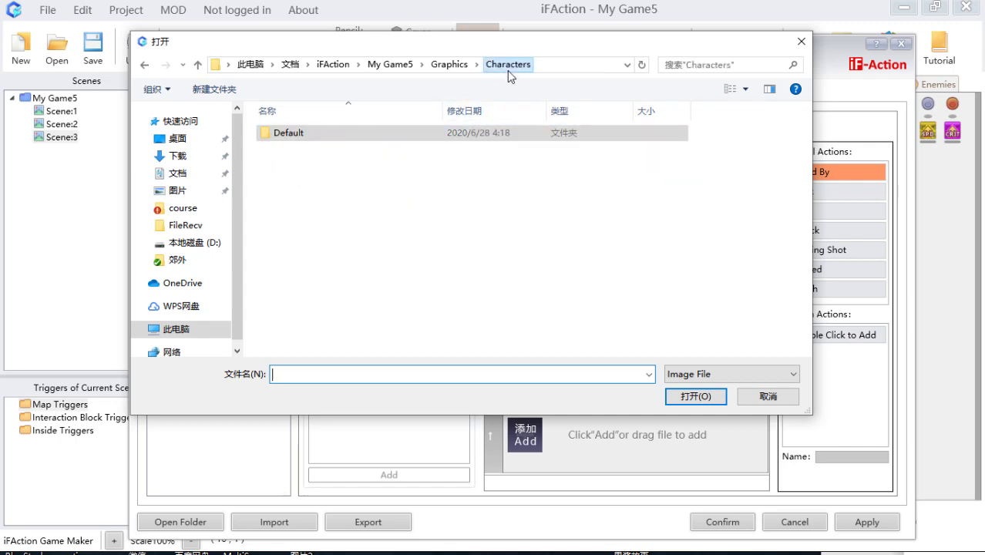
click(451, 67)
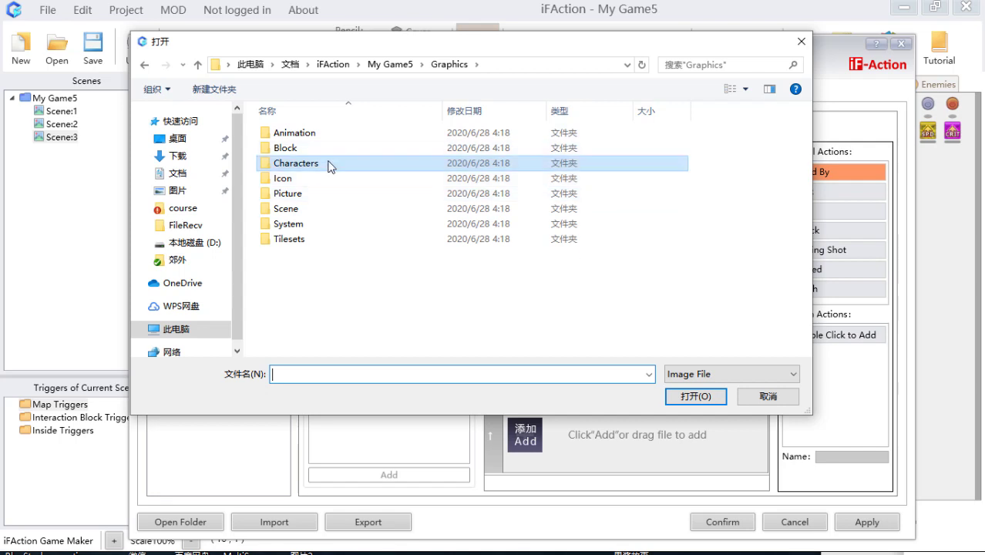
double_click(330, 132)
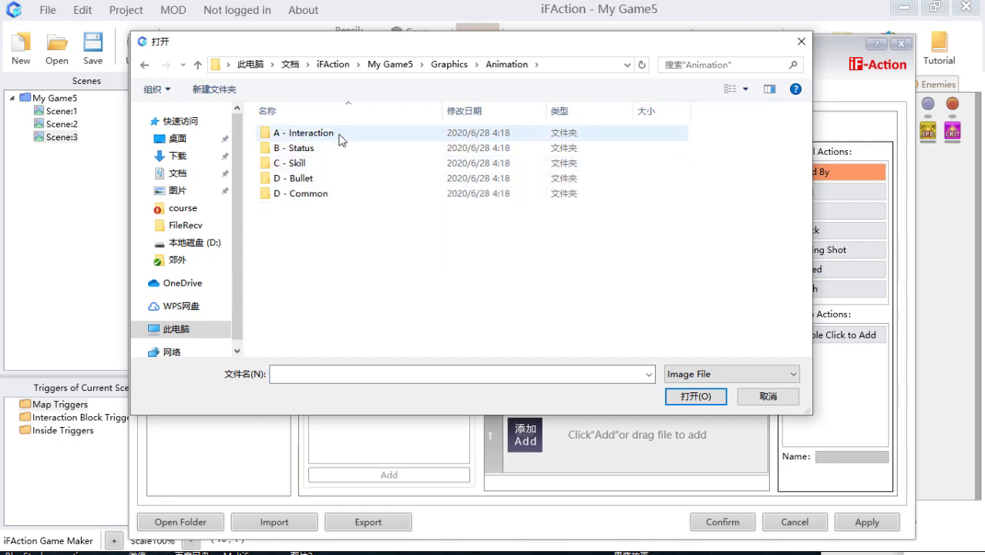
click(455, 65)
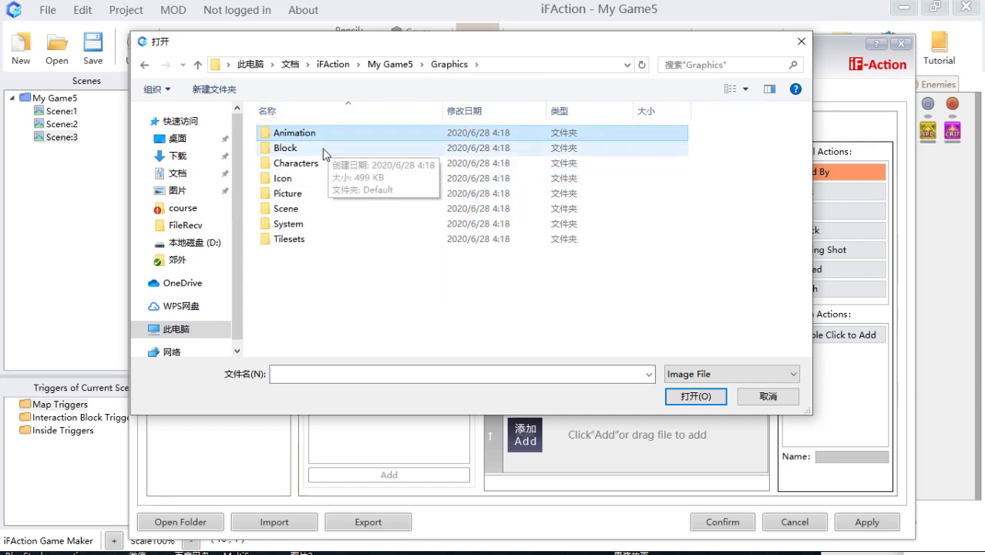
double_click(322, 163)
click(327, 134)
double_click(326, 133)
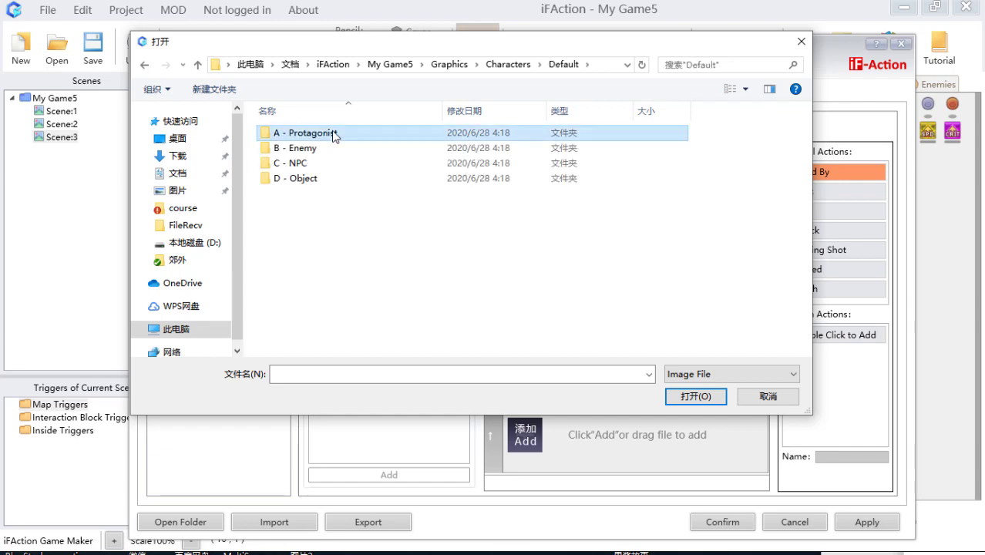
double_click(326, 133)
click(376, 161)
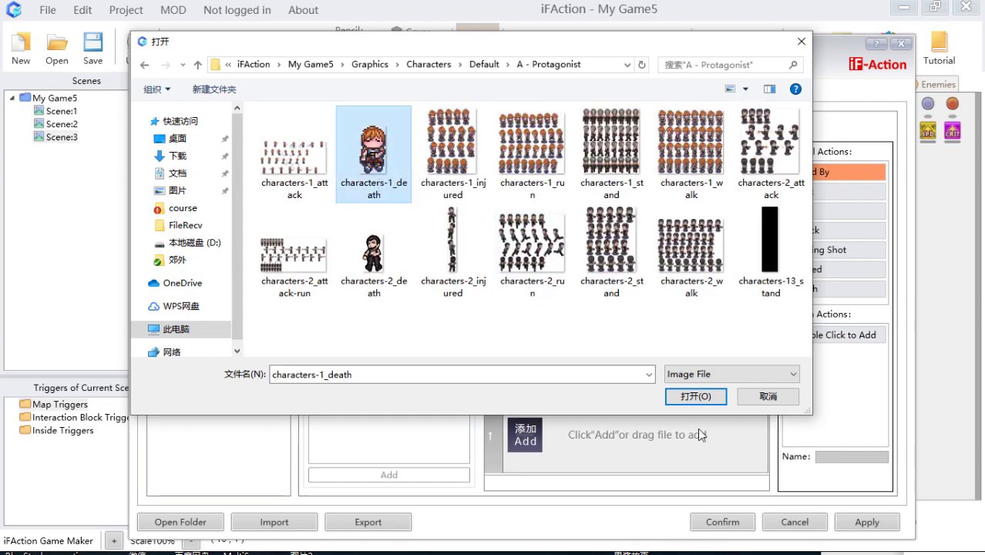
click(667, 399)
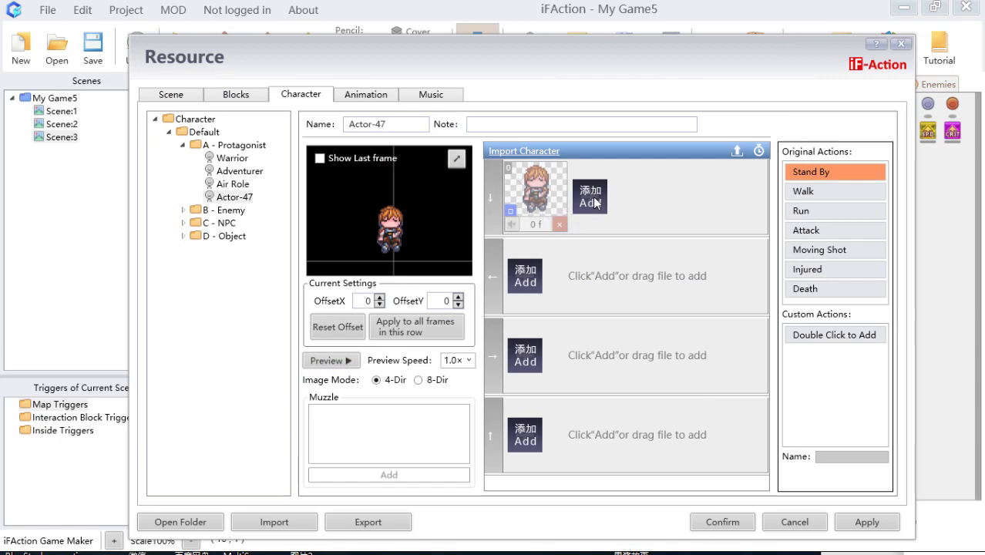
Add the characters-2_death image as the second frame of the downward Stand By row
click(598, 199)
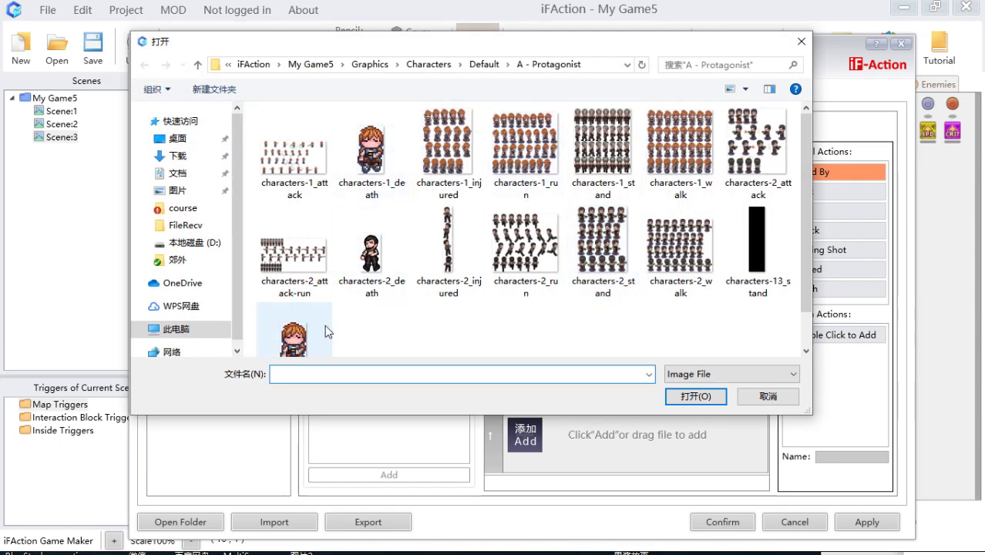
click(326, 331)
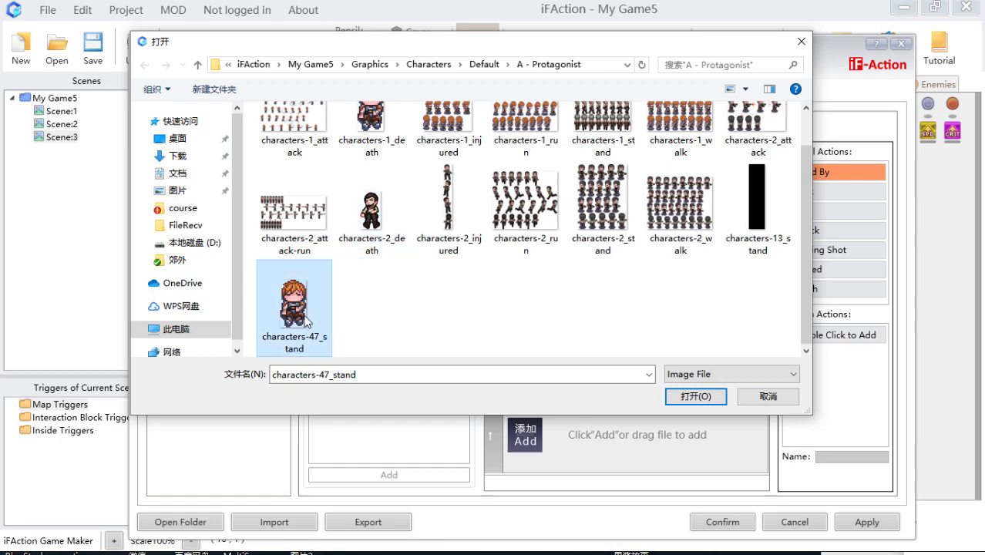
click(397, 220)
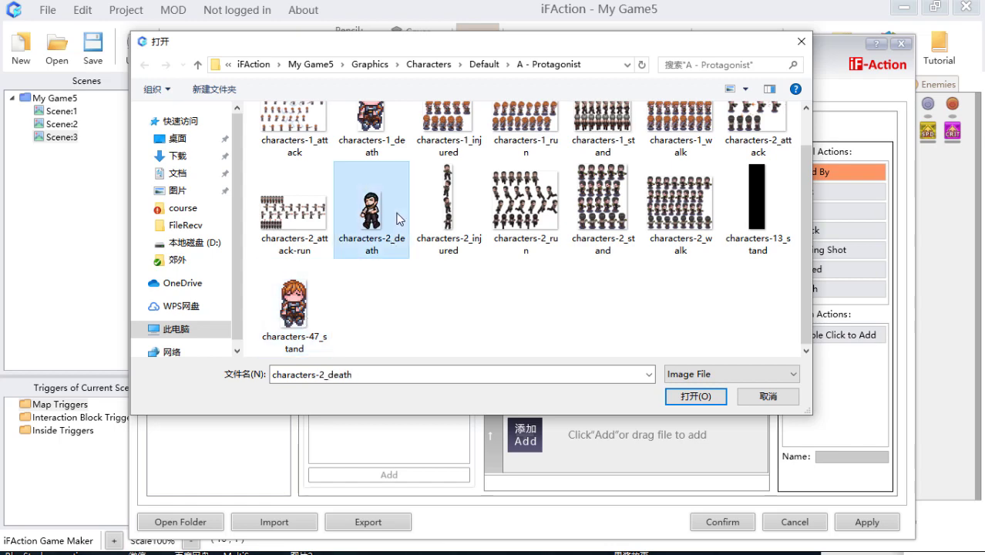
click(678, 397)
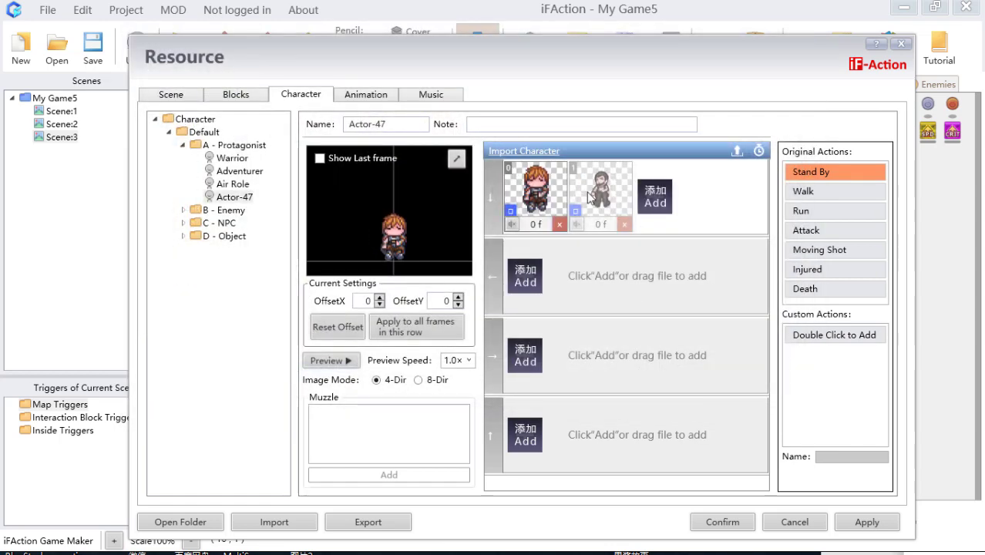
Delay all of the new character's Stand By frames by 5 frames and briefly preview the animation
click(759, 151)
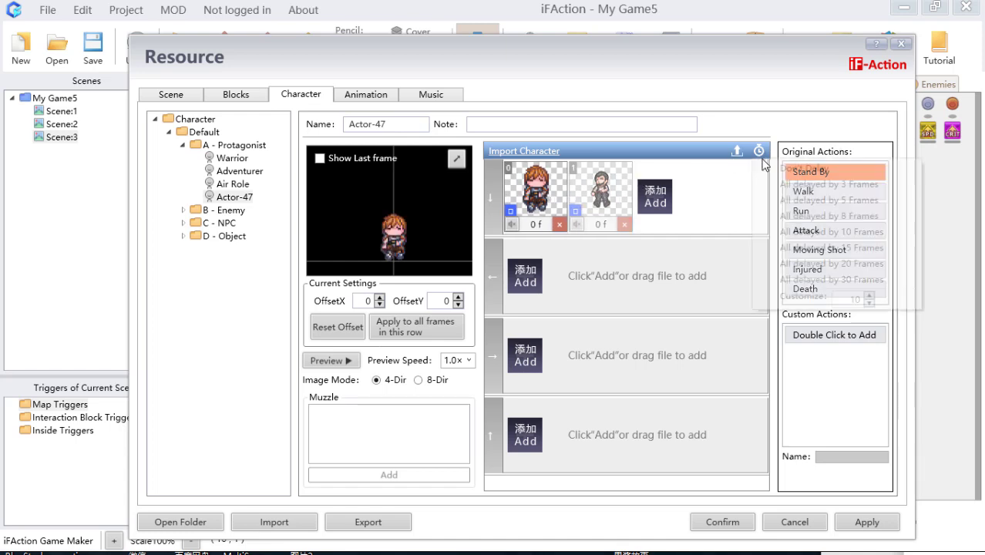
click(836, 199)
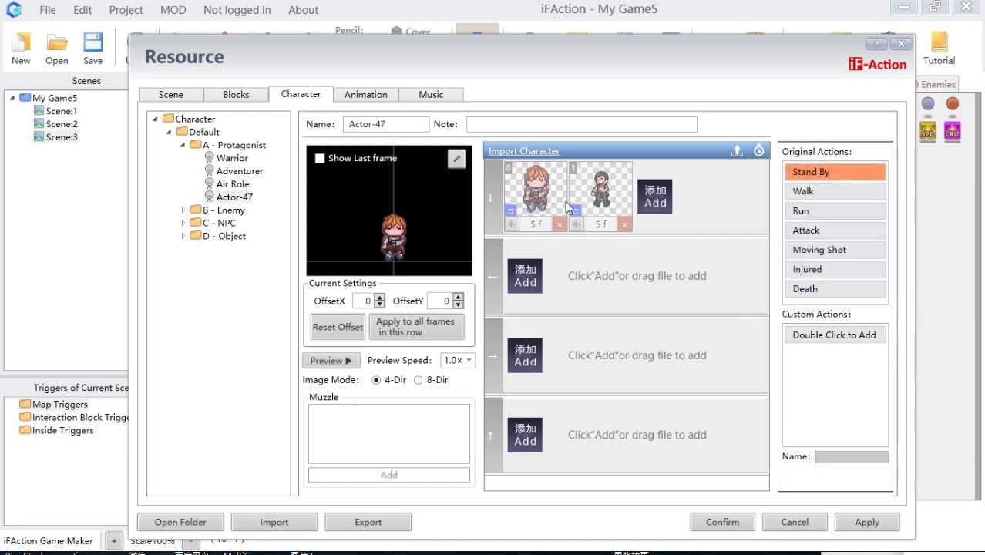
click(342, 360)
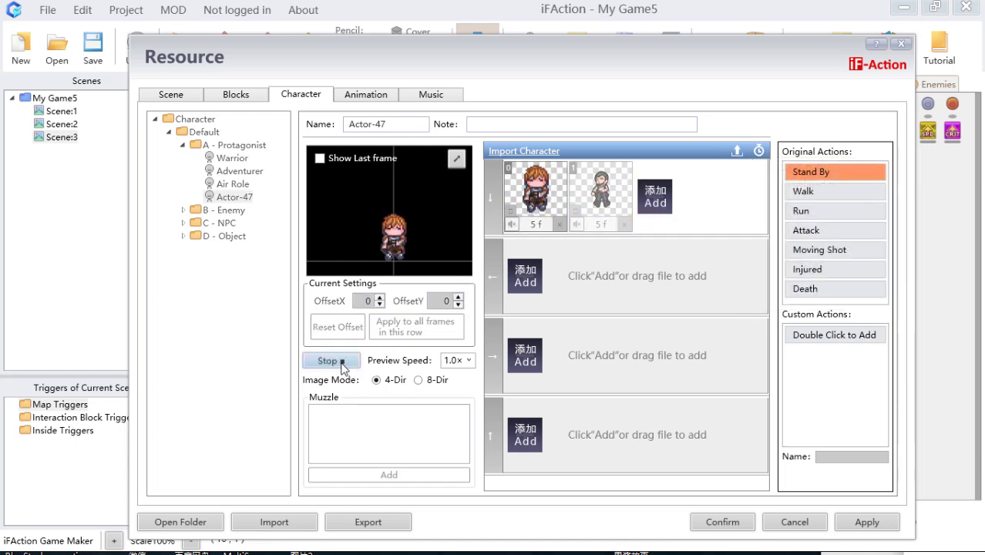
click(342, 360)
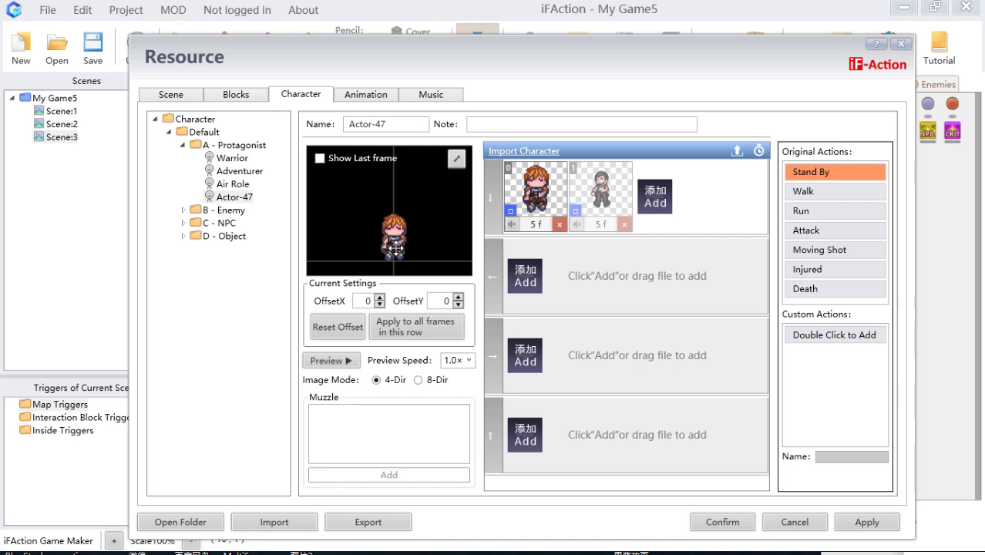
Shift frame 0 to an OffsetY of 1 and give the enlarged character preview a blue background
mouse_move(396, 249)
mouse_down()
mouse_move(396, 238)
mouse_move(396, 249)
mouse_up()
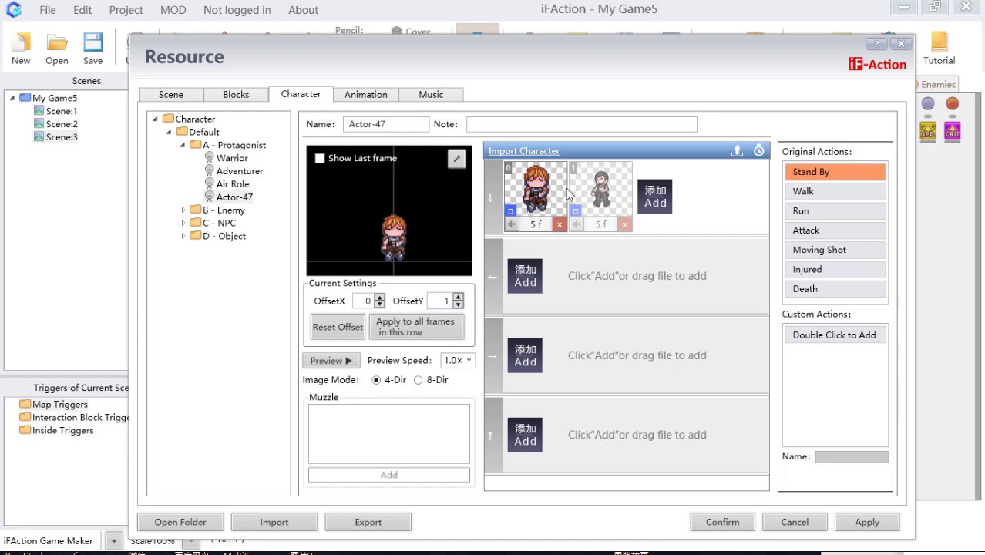
click(457, 158)
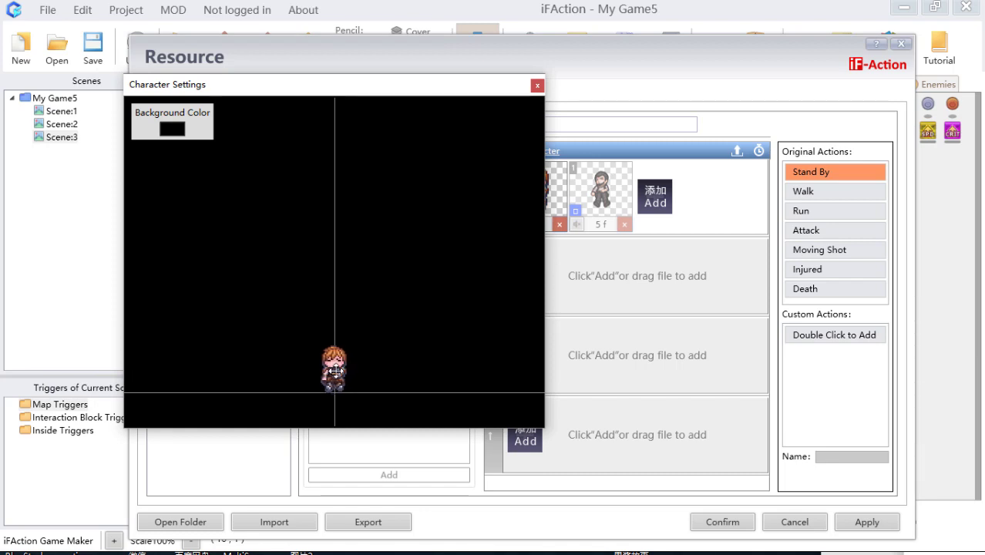
click(173, 129)
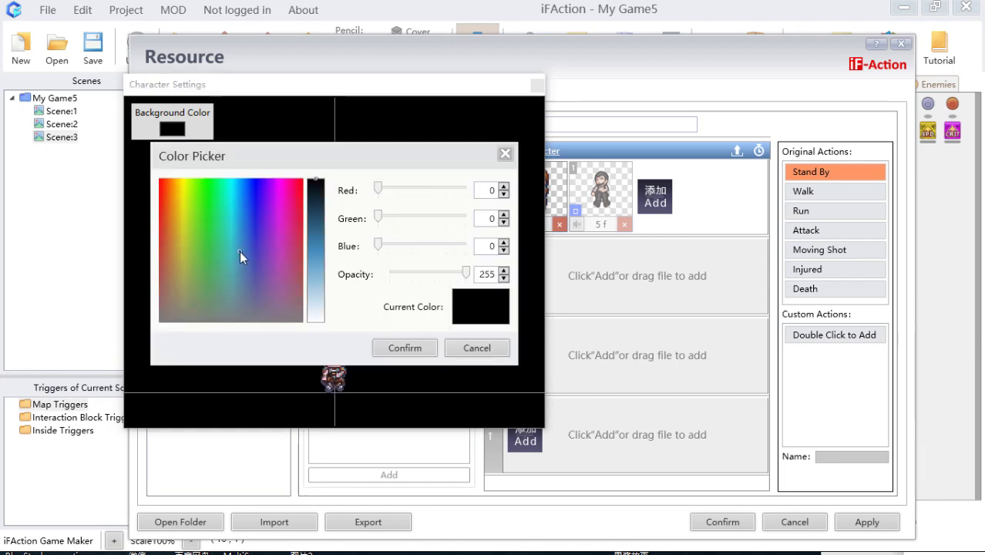
click(309, 239)
click(402, 348)
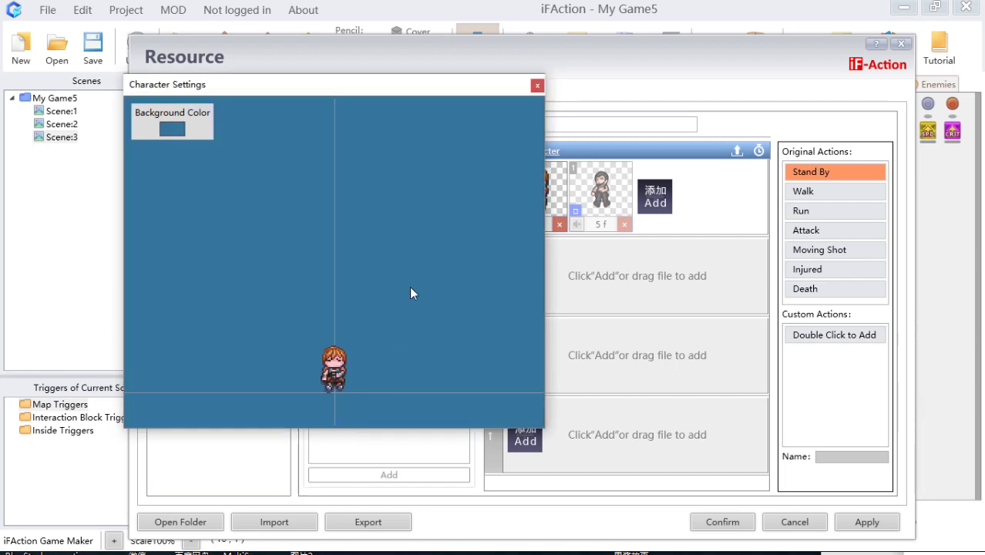
Compare the positions of the two Stand By frames in the enlarged preview, and close it
click(592, 196)
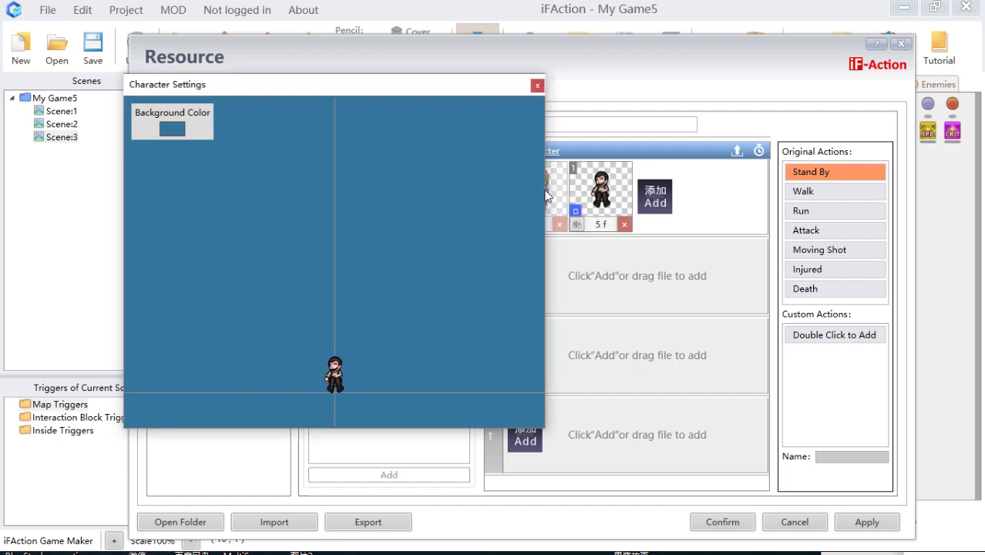
click(558, 191)
click(535, 85)
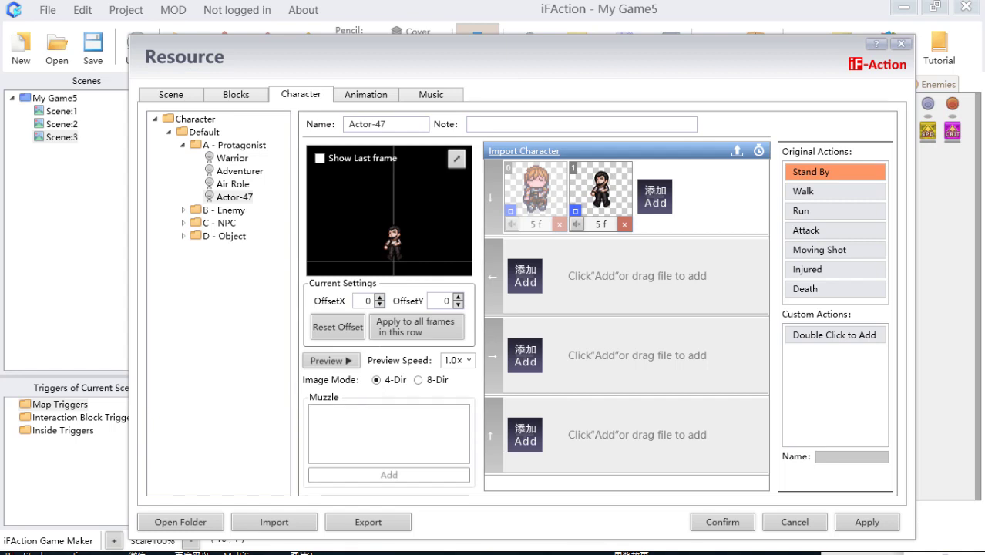
Examine the muzzle positions of frame 1 in the Adventurer's downward and left-facing Attack rows, and preview the left-facing attack
click(236, 172)
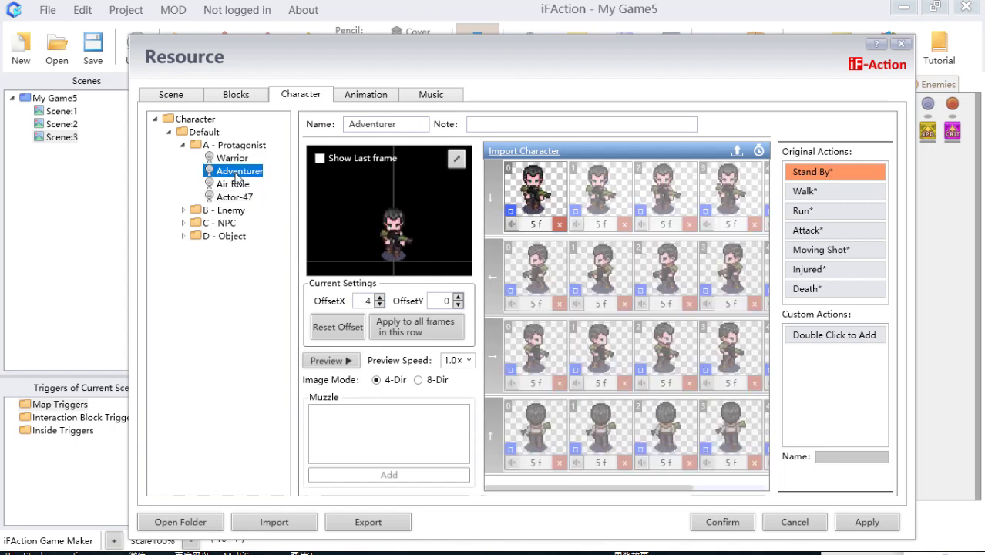
click(813, 232)
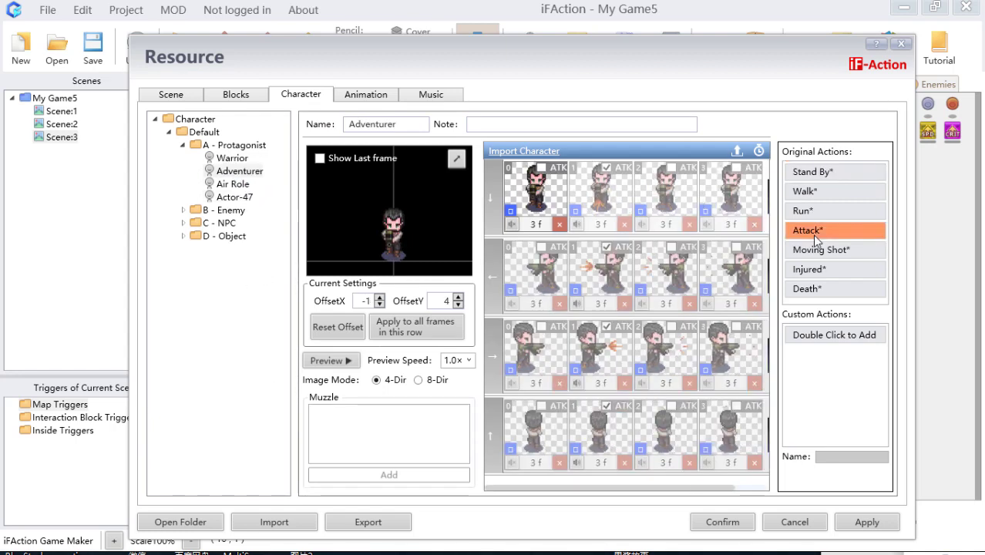
click(606, 195)
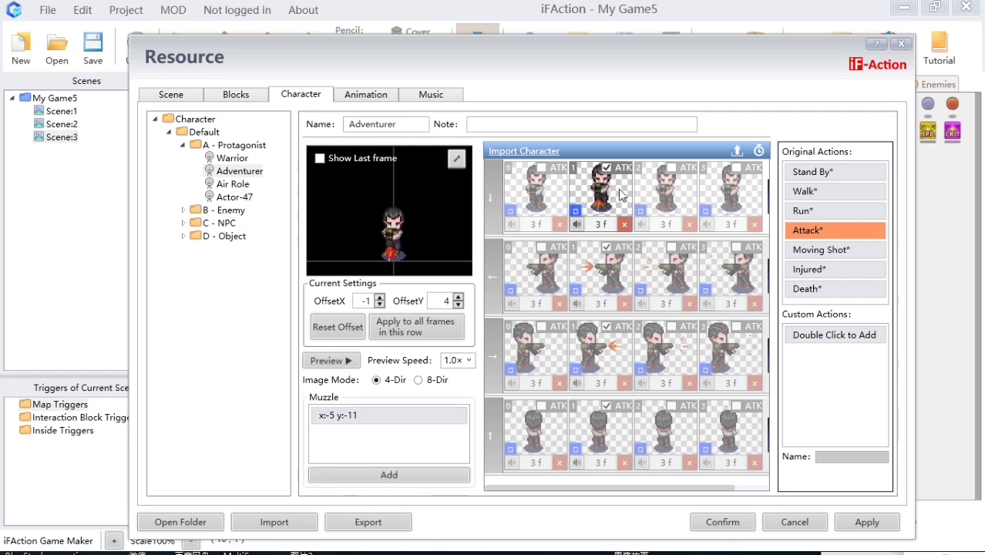
click(595, 264)
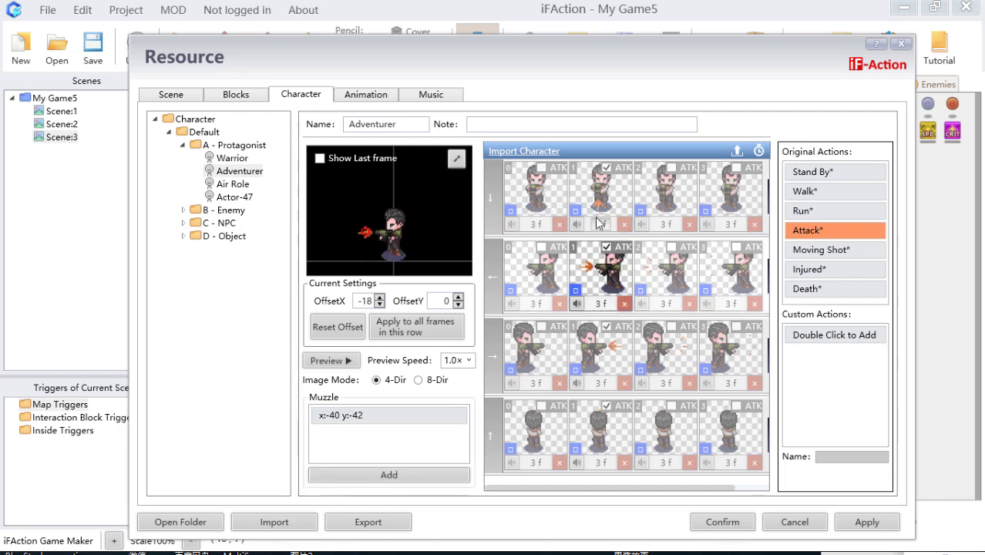
click(600, 197)
click(609, 282)
click(603, 202)
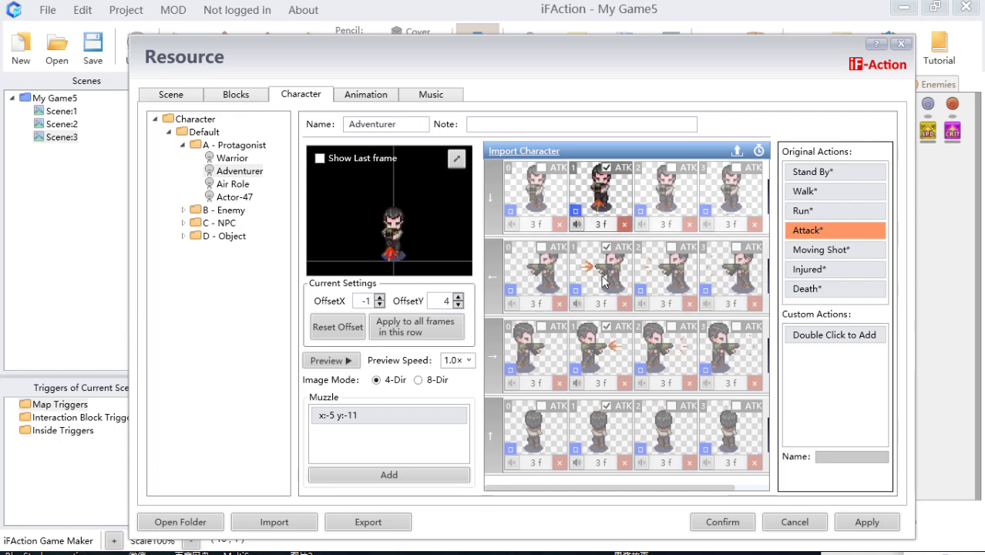
click(603, 282)
click(333, 361)
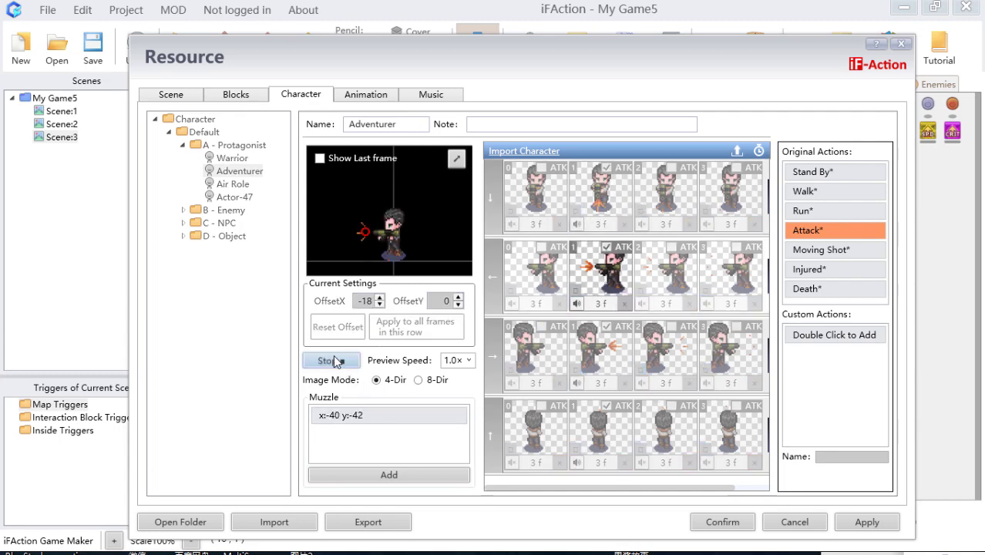
Stop the preview and compare the muzzle positions of frame 1 across the Adventurer's downward, left-facing and right-facing Attack rows
click(333, 361)
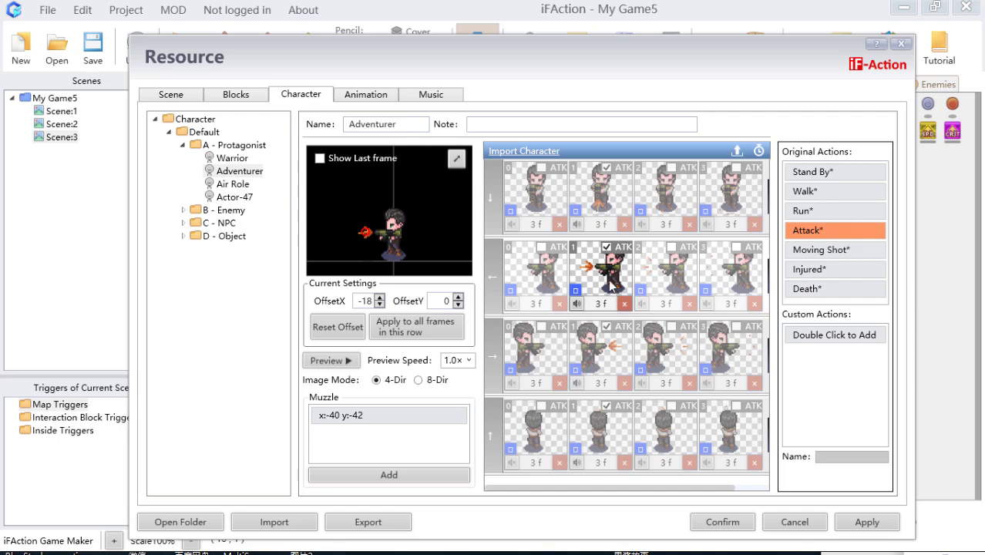
click(600, 206)
click(607, 275)
click(609, 344)
click(606, 276)
click(604, 203)
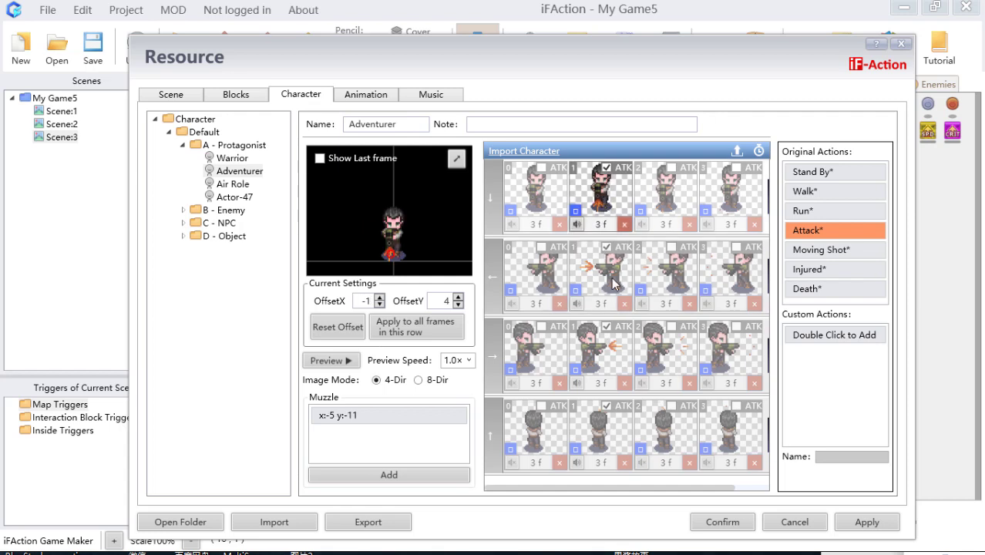
click(613, 279)
click(616, 363)
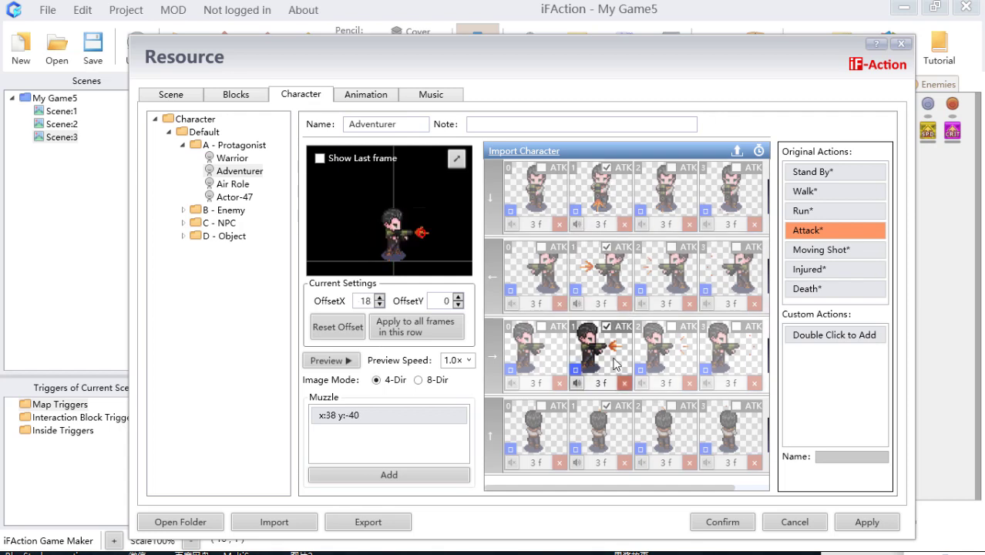
click(613, 205)
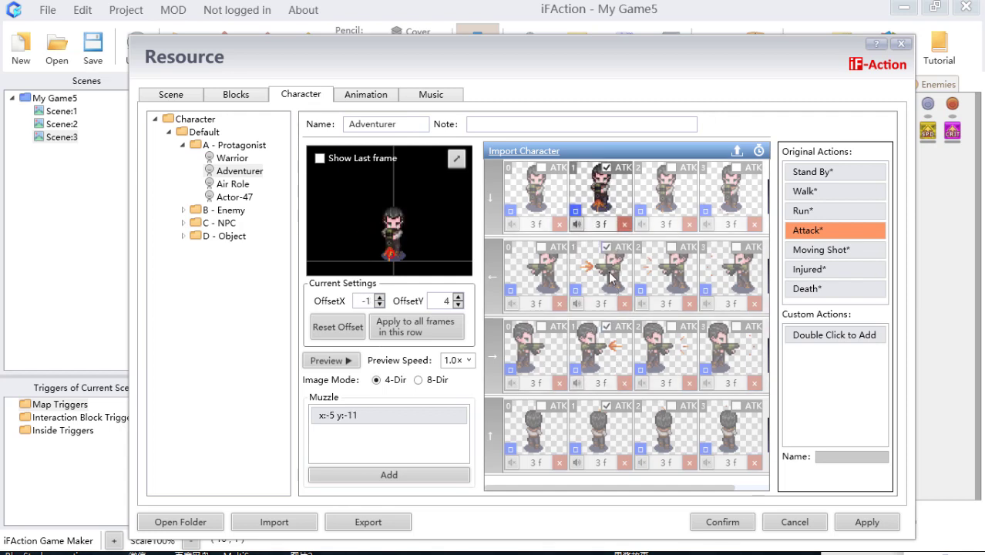
click(610, 278)
click(609, 345)
click(608, 263)
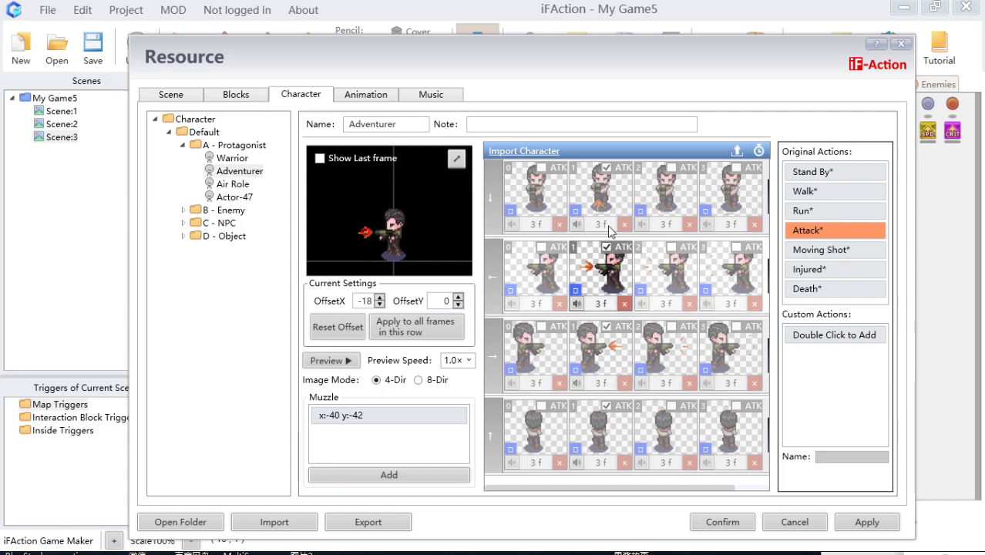
click(608, 191)
click(609, 259)
click(607, 191)
click(612, 268)
click(615, 197)
click(608, 281)
Add two muzzle points to frame 1 of the left-facing Attack row and move the last one to about x:20 y:-37
click(390, 424)
click(428, 479)
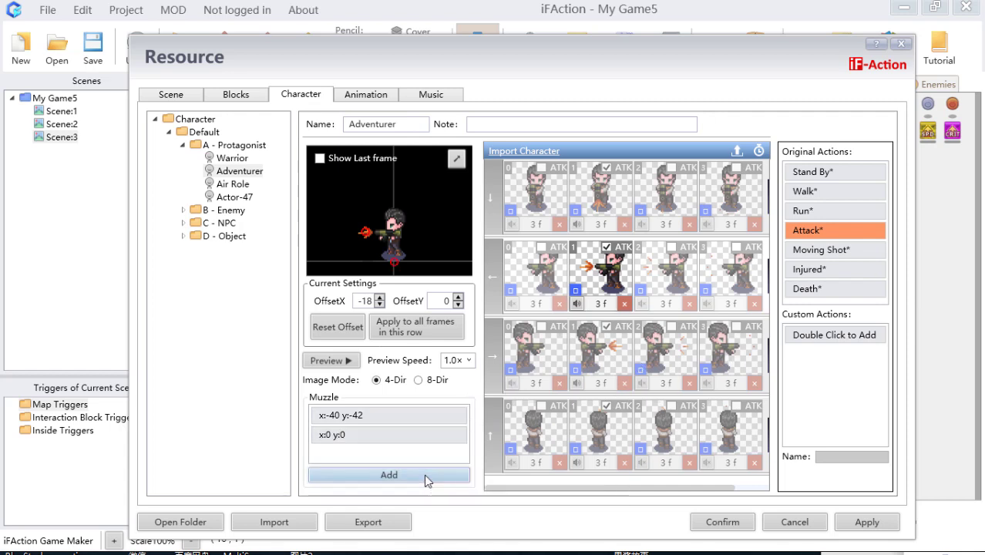
click(428, 477)
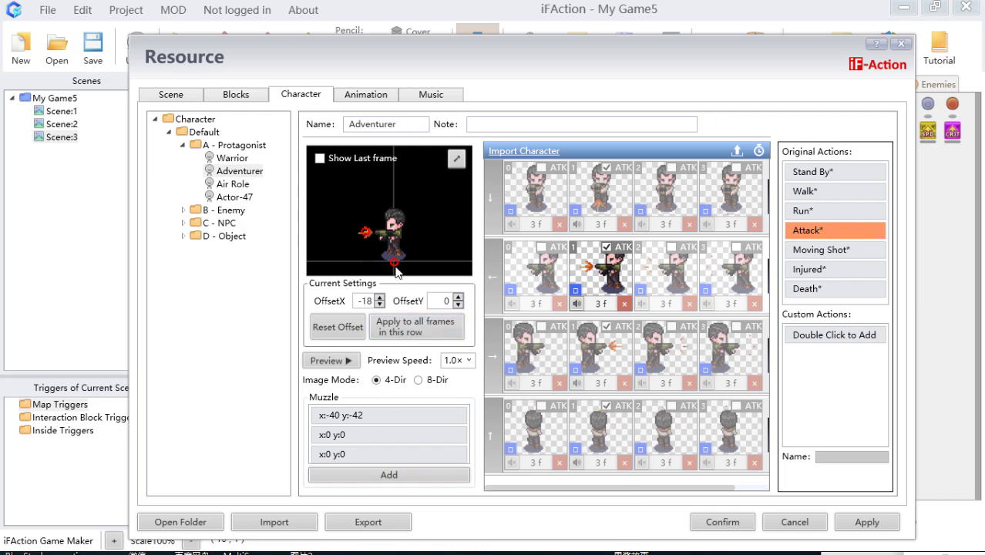
drag(395, 263, 408, 235)
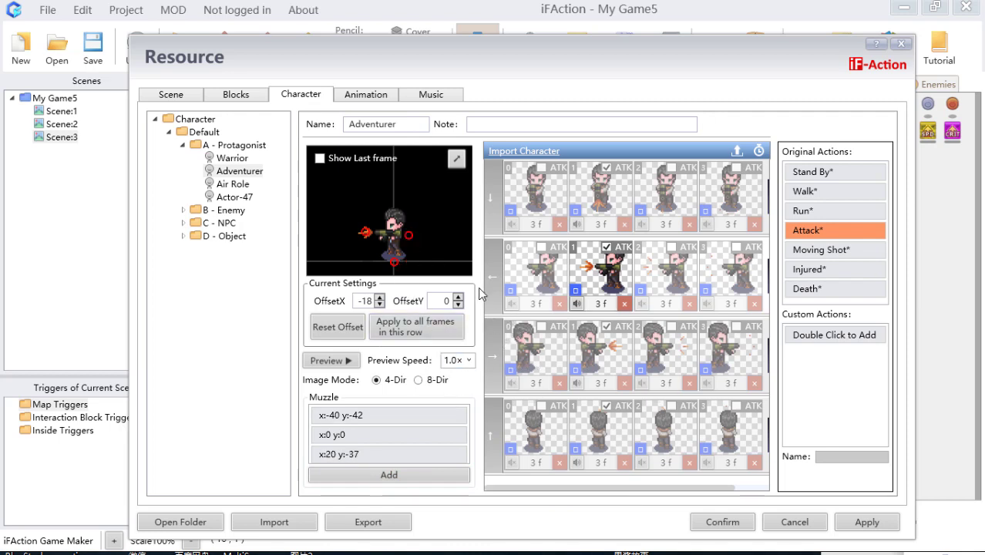
click(859, 554)
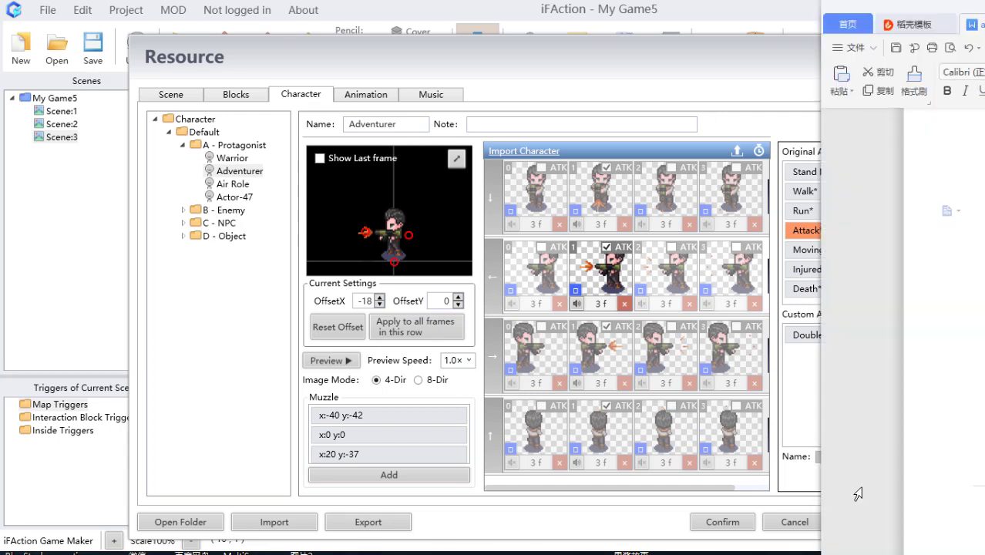
click(859, 553)
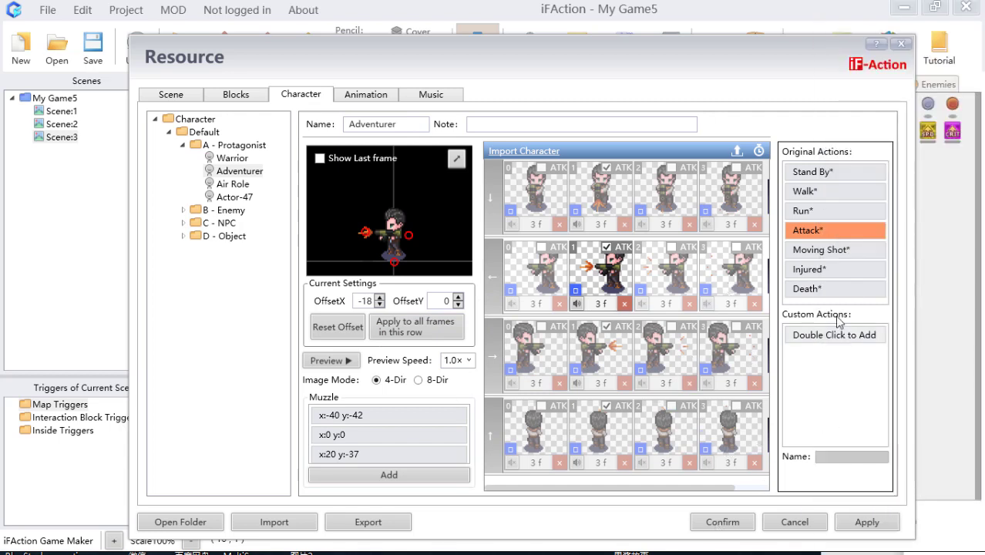
Inspect the project's music resources and the BGM files in its Audio folder, and close the folder window
click(432, 95)
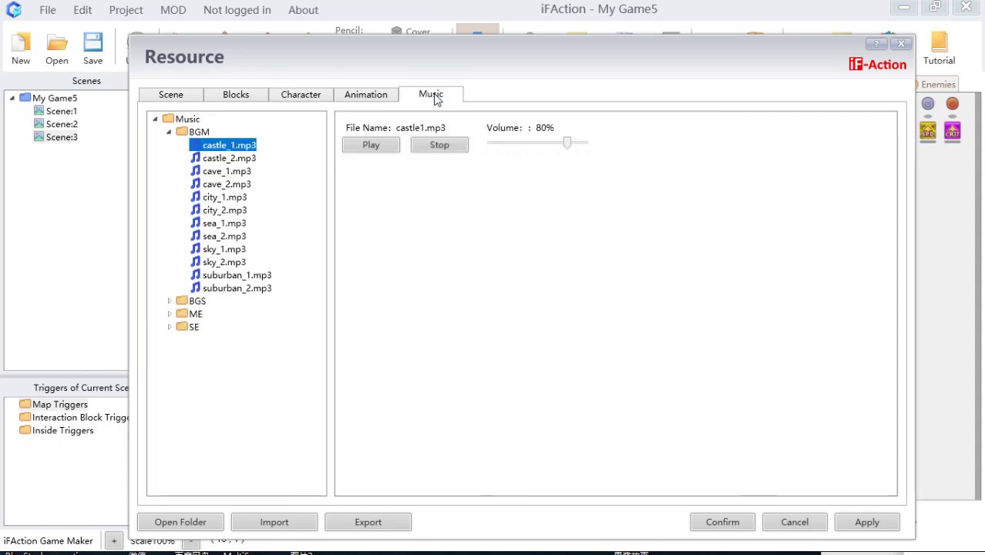
click(210, 528)
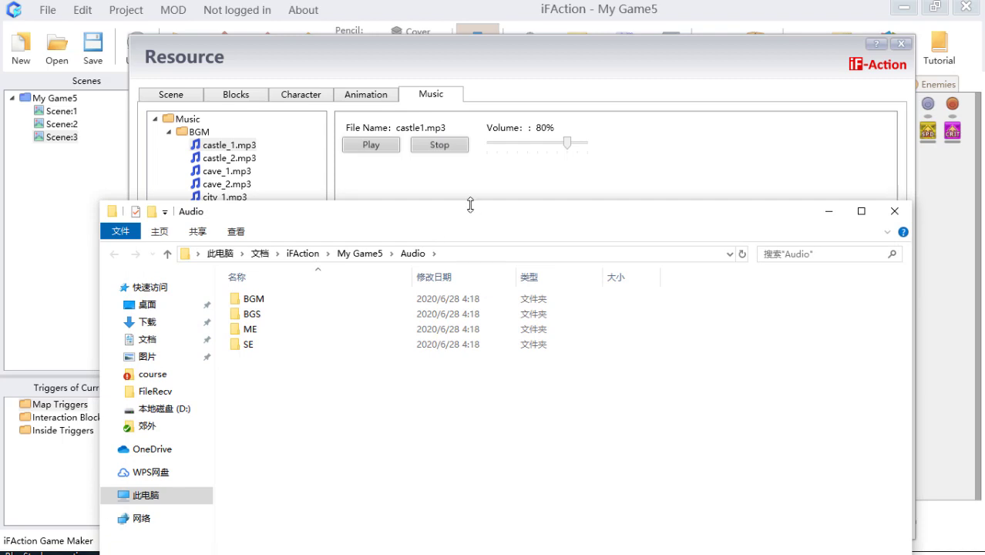
double_click(297, 299)
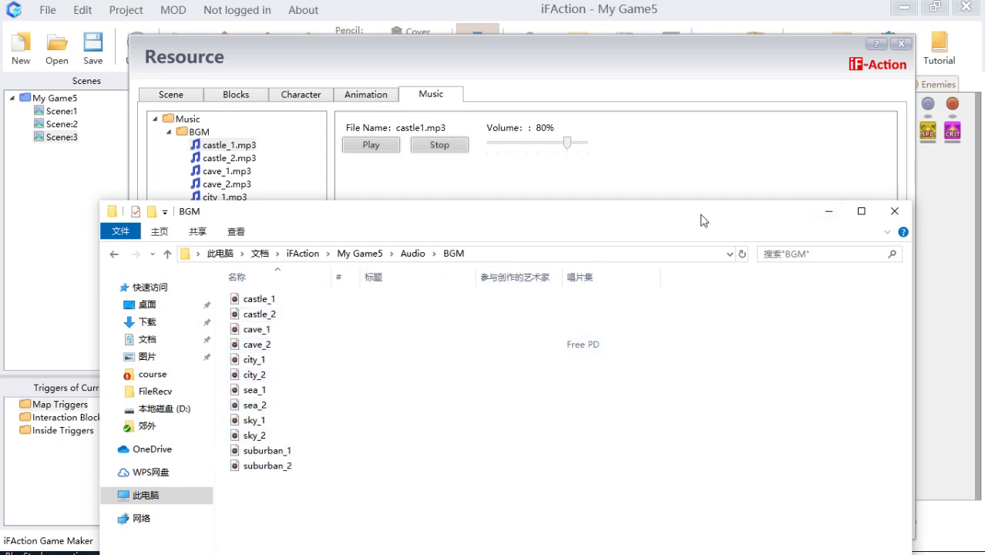
click(889, 216)
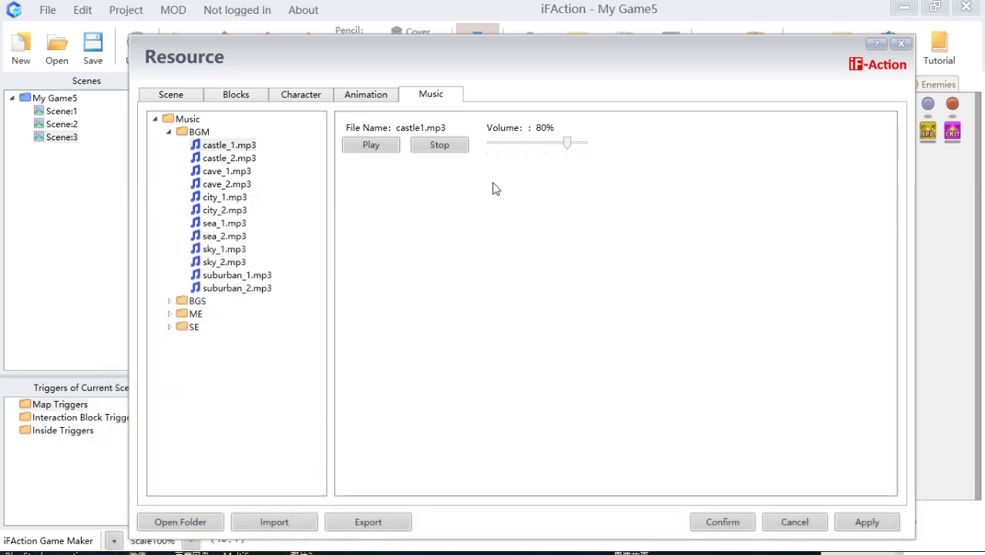
Compare the key frames of the Break Reward Block and Break Crate animations in the animation resources
click(376, 98)
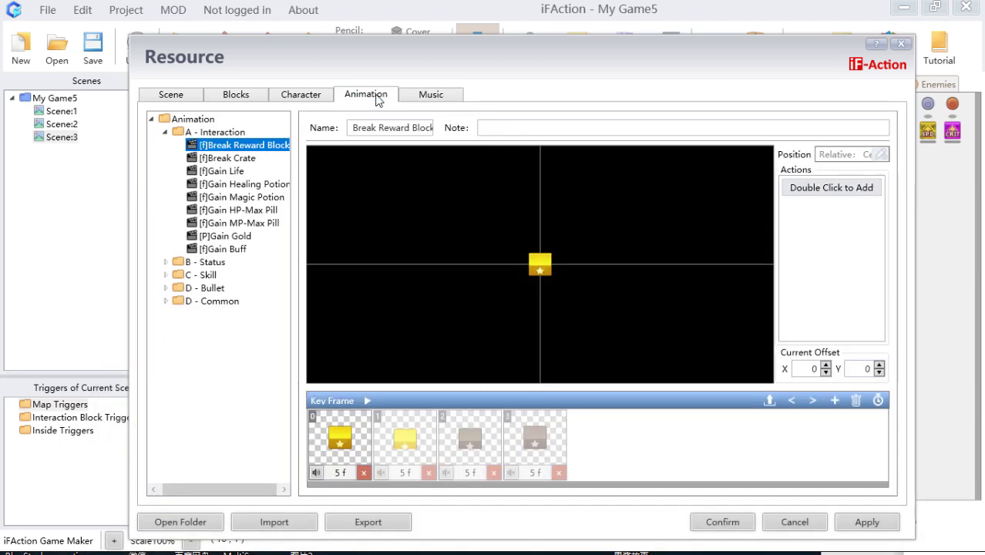
click(231, 159)
click(232, 146)
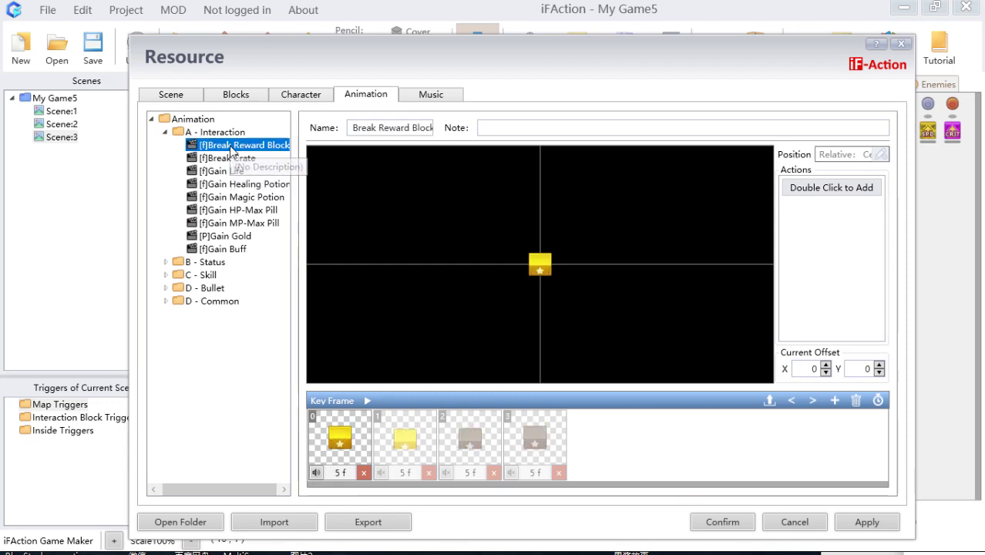
click(232, 159)
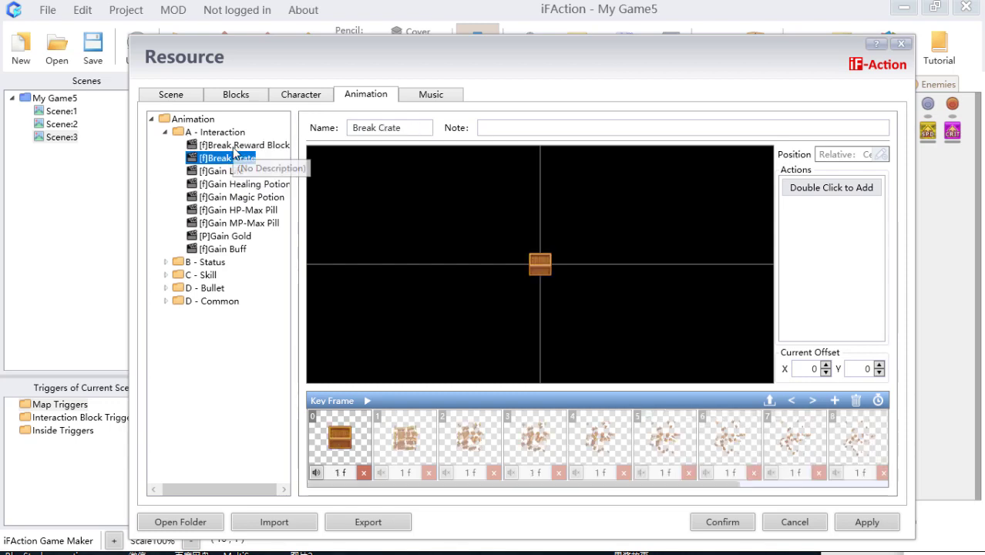
click(234, 147)
Create a new Key Frame animation in the A - Interaction folder
right_click(234, 152)
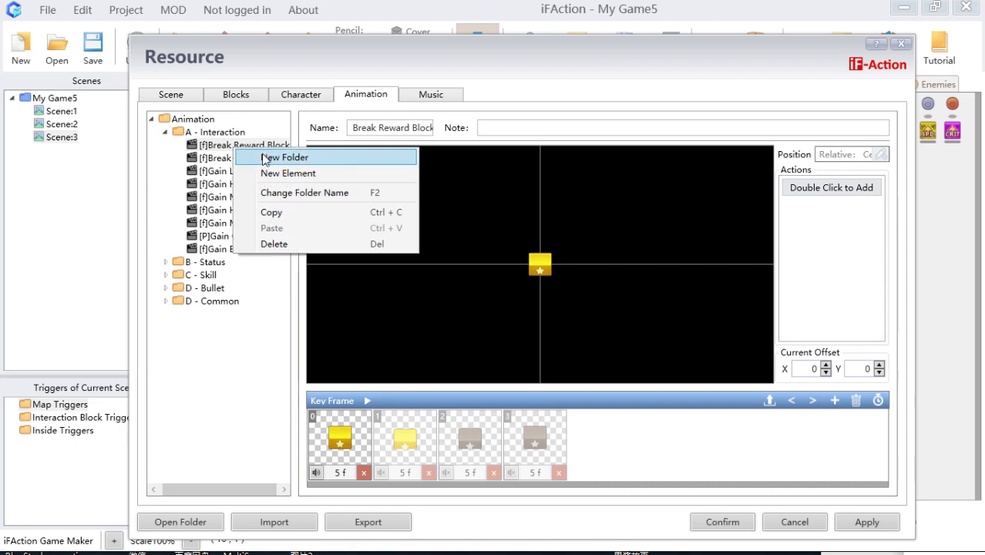
click(289, 171)
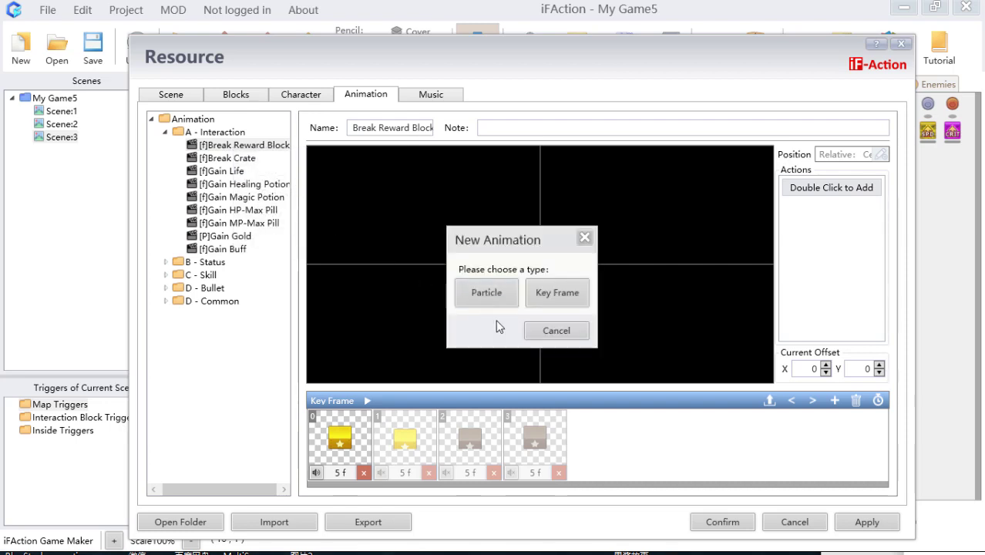
click(561, 302)
click(255, 263)
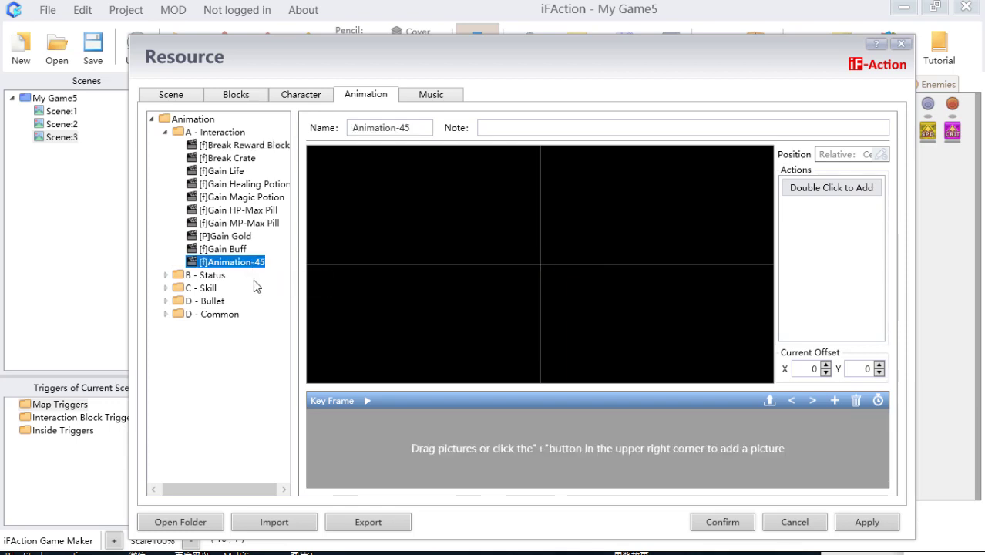
Create a new Particle animation in the A - Interaction folder of the animation resources
click(312, 101)
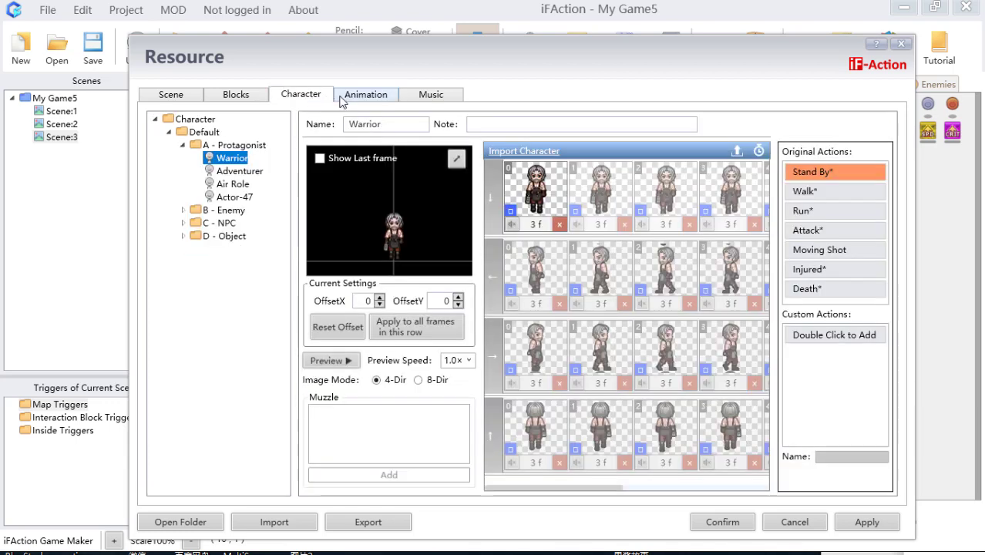
click(348, 98)
click(220, 132)
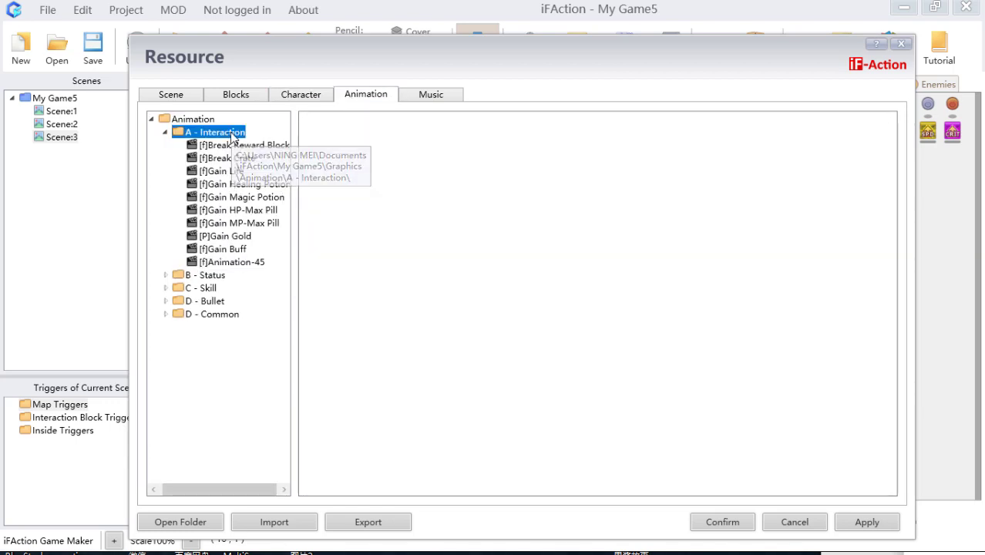
right_click(223, 131)
click(284, 95)
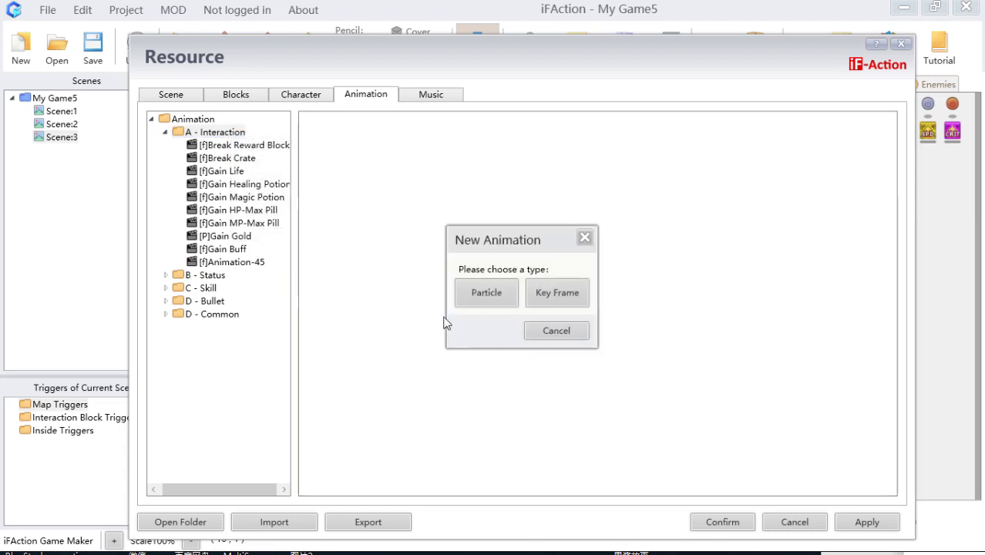
click(487, 293)
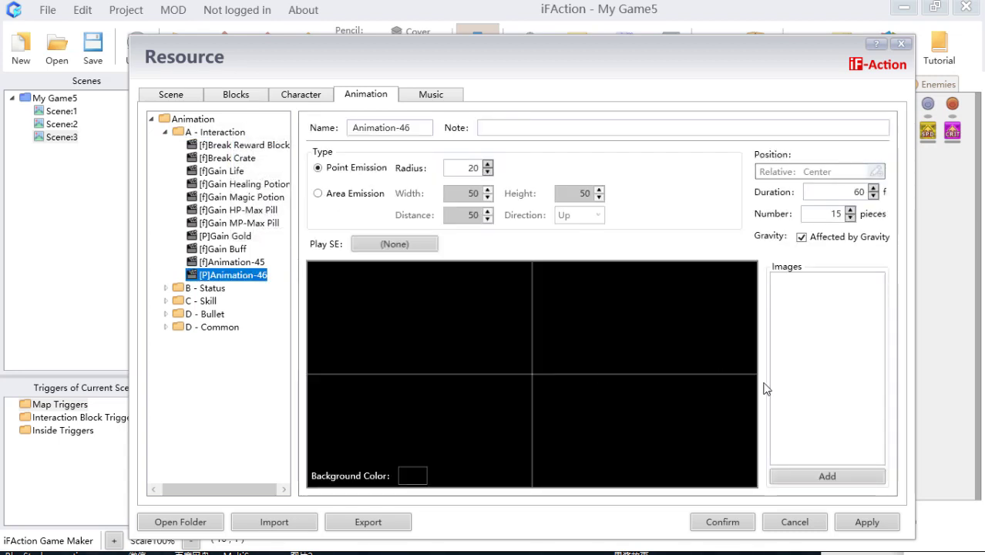
Start adding an image to the particle animation and preview candidates in the A - Interaction and C - Skill folders
click(833, 472)
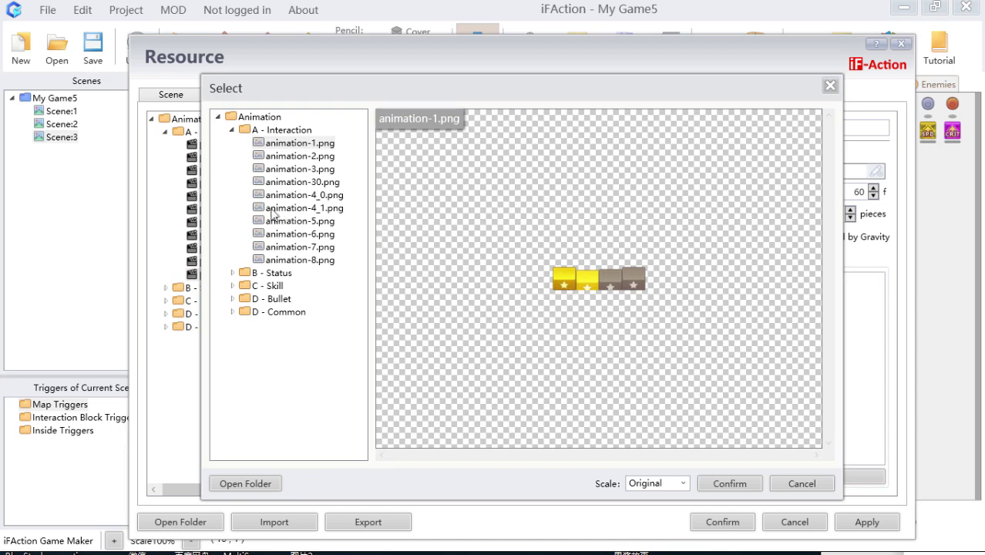
click(273, 209)
click(295, 221)
click(308, 260)
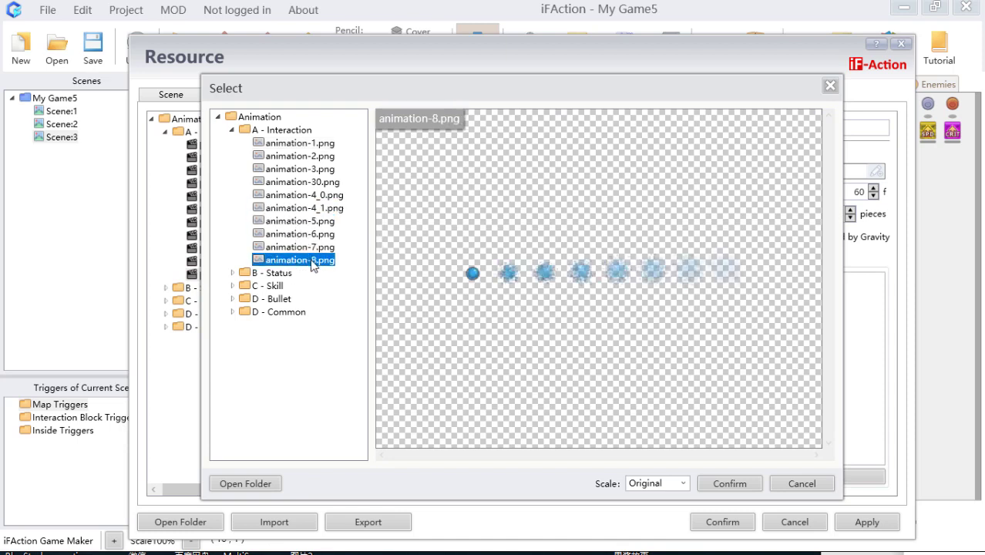
click(233, 275)
click(234, 275)
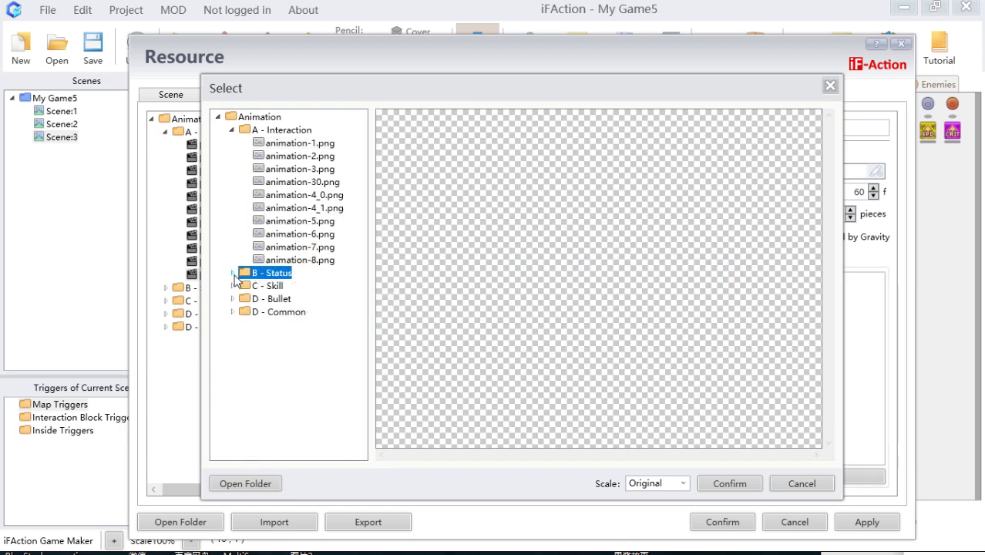
click(233, 286)
key(Down)
key(Down)
key(Down)
key(Down)
key(Down)
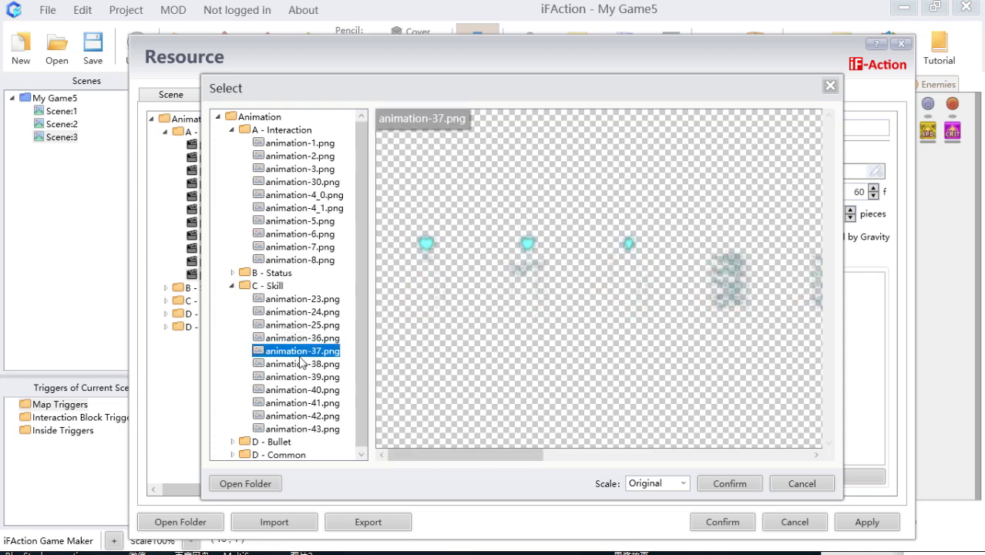
Preview the images in the D - Bullet folder, from animation-44.png to bullet_8.png, as particle candidates
click(233, 287)
click(234, 300)
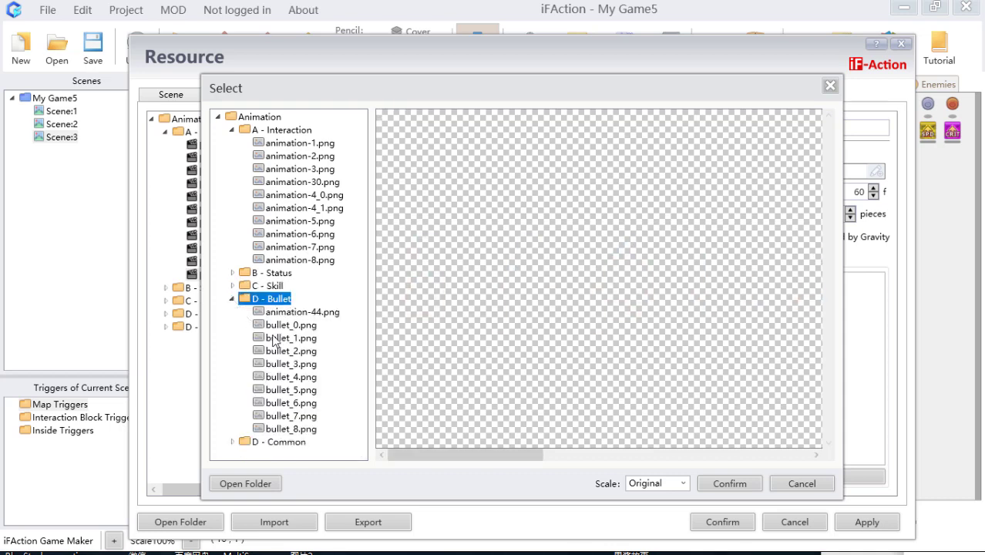
click(286, 351)
click(282, 326)
click(291, 352)
click(298, 377)
click(300, 403)
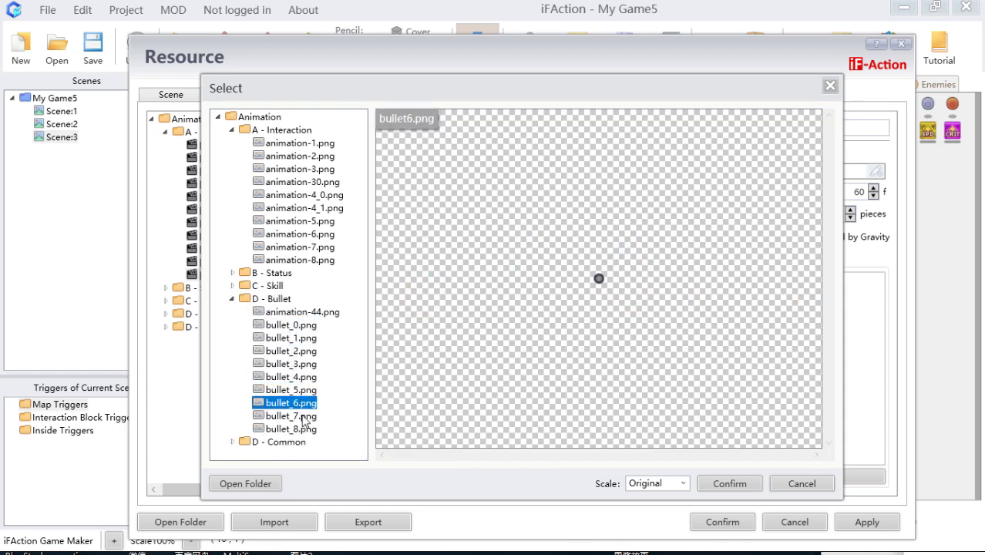
click(301, 415)
click(301, 429)
click(299, 313)
click(296, 328)
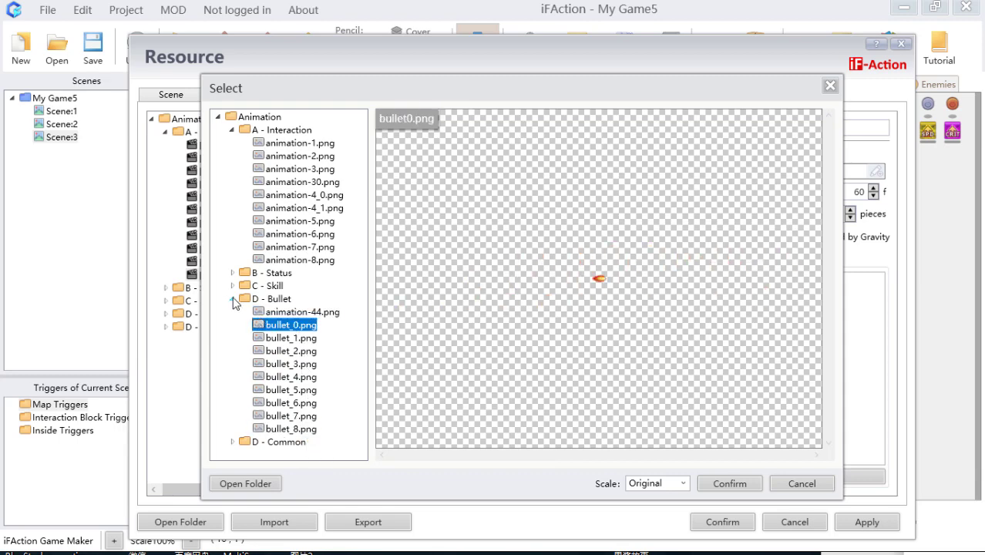
Preview the images in the C - Skill folder, from animation-25.png to animation-43.png, as particle candidates
click(233, 285)
click(301, 324)
click(305, 338)
click(308, 390)
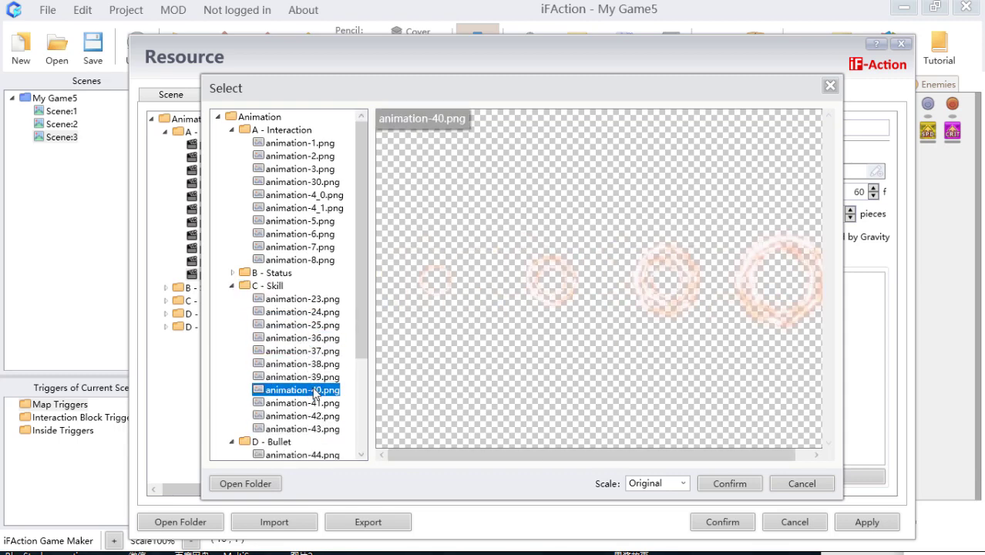
click(315, 402)
click(318, 429)
click(316, 416)
click(316, 390)
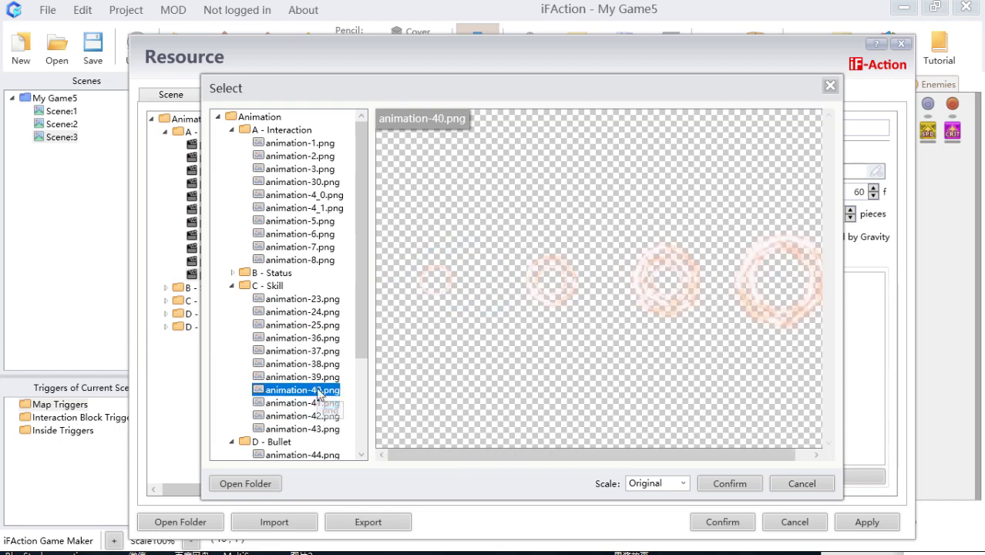
click(316, 376)
click(316, 364)
click(315, 351)
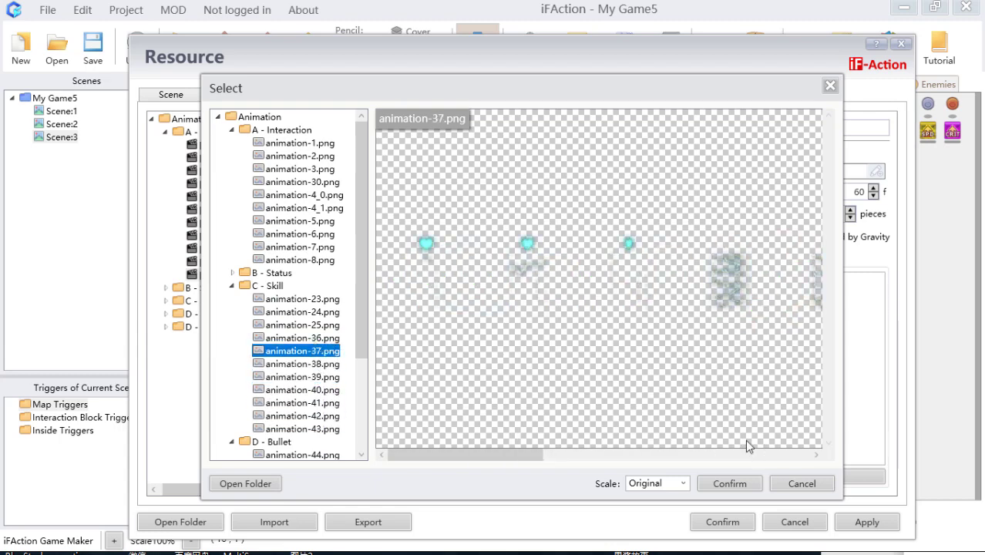
Compare the D - Bullet images from animation-44.png onward and add bullet_5.png as the particle image
scroll(362, 390, down, 5)
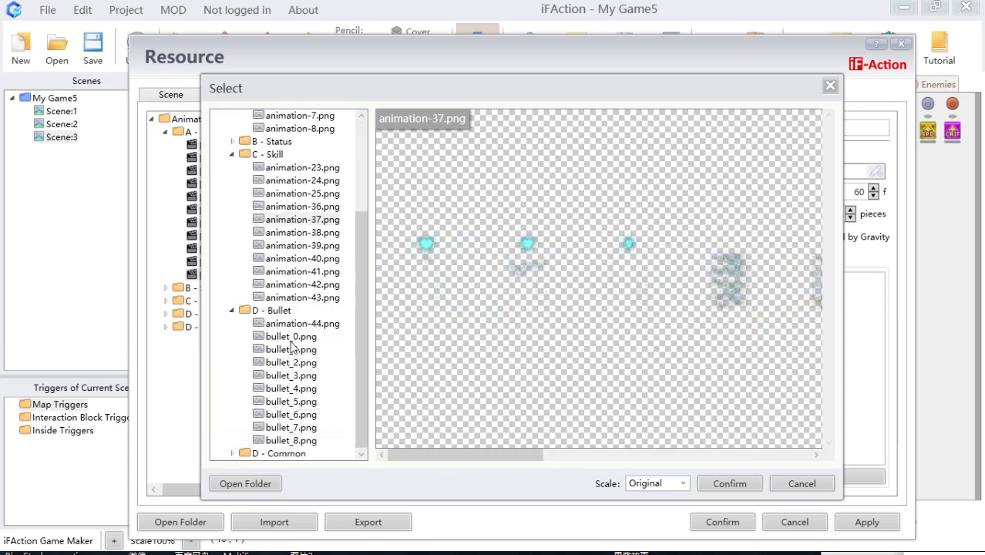
click(300, 324)
click(301, 337)
click(308, 349)
click(312, 363)
click(314, 375)
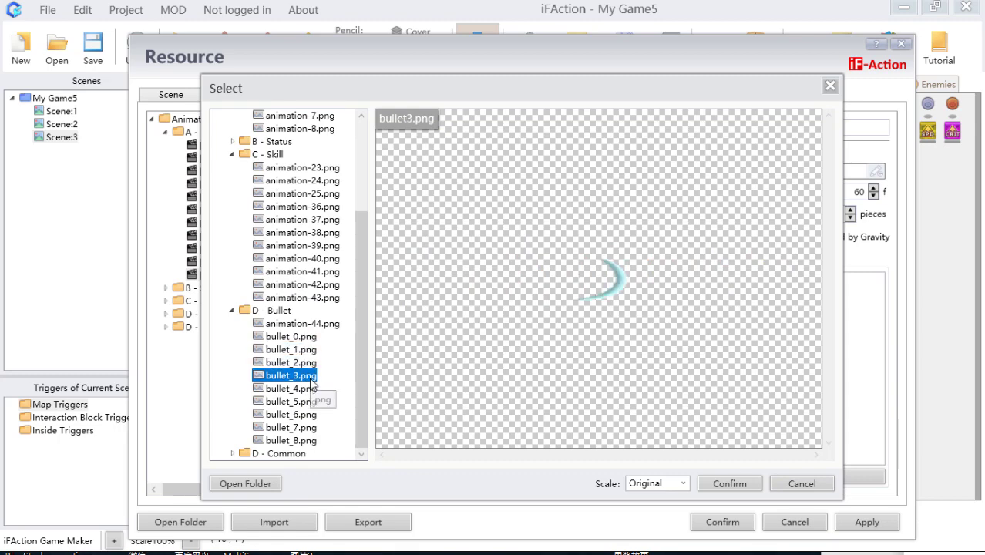
click(313, 392)
click(314, 404)
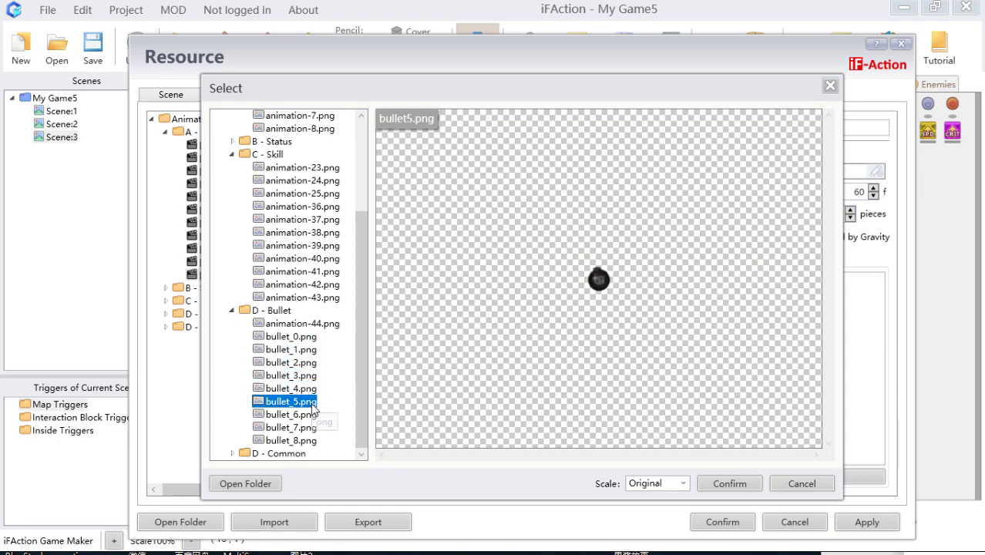
click(729, 484)
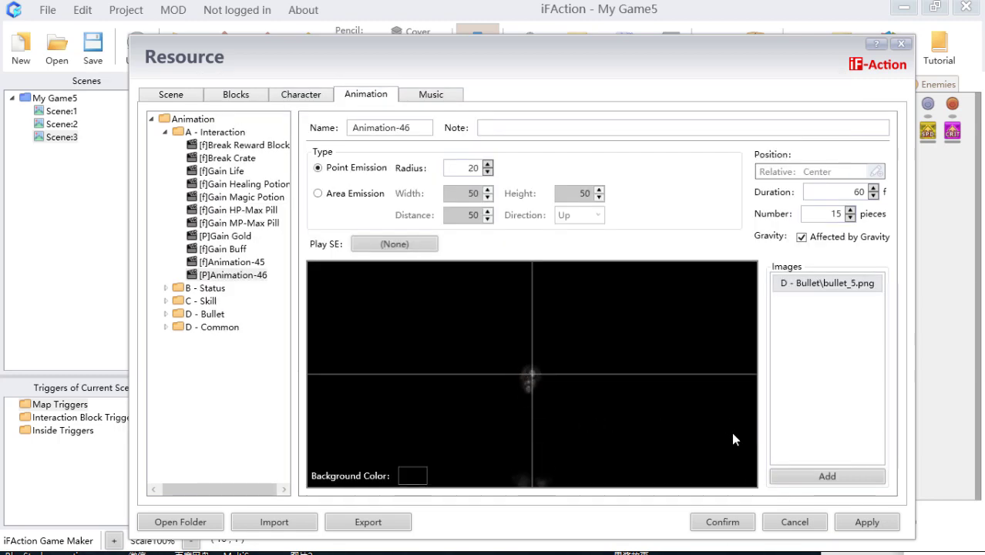
Turn off the gravity effect on the particle animation and set its point emission radius to 78
click(801, 238)
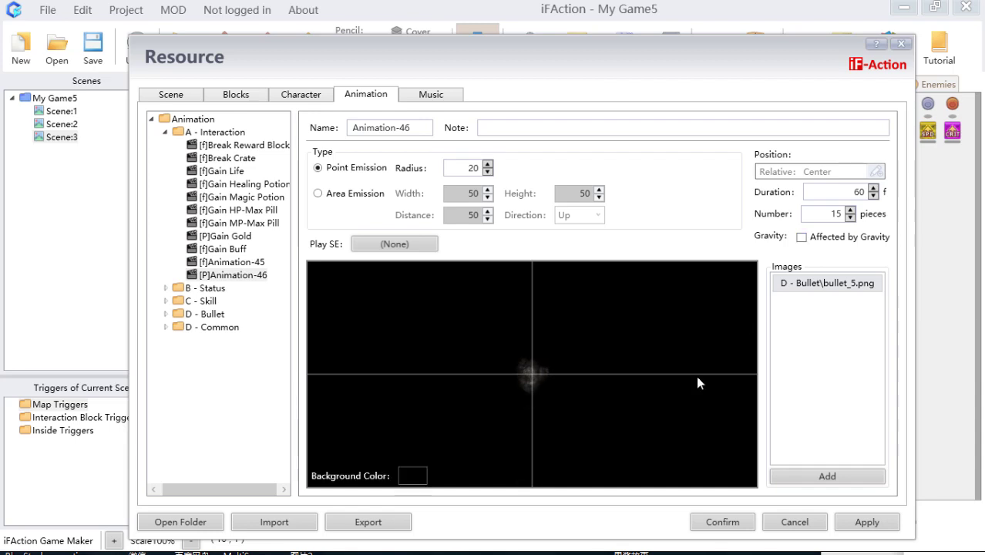
click(488, 167)
drag(488, 167, 488, 167)
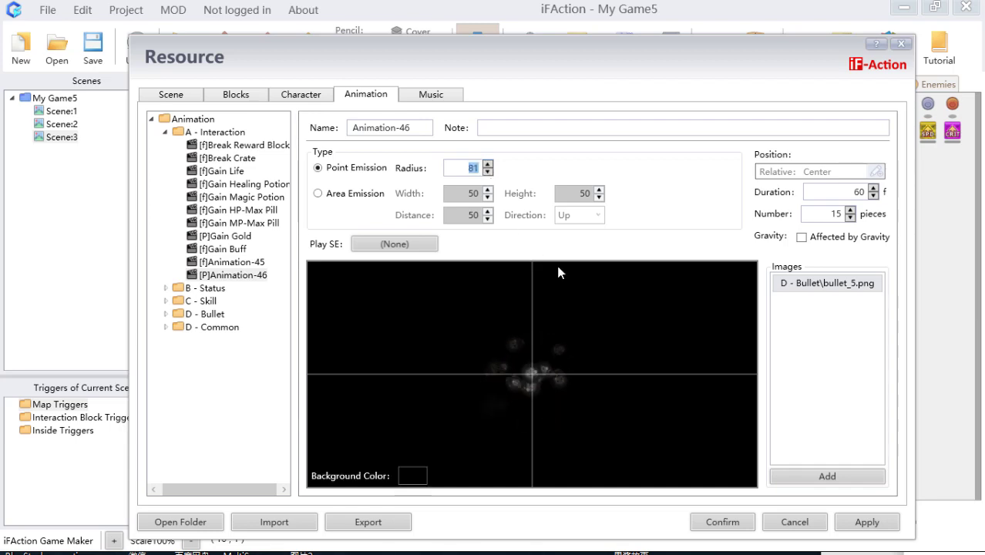
click(488, 172)
click(487, 172)
click(488, 172)
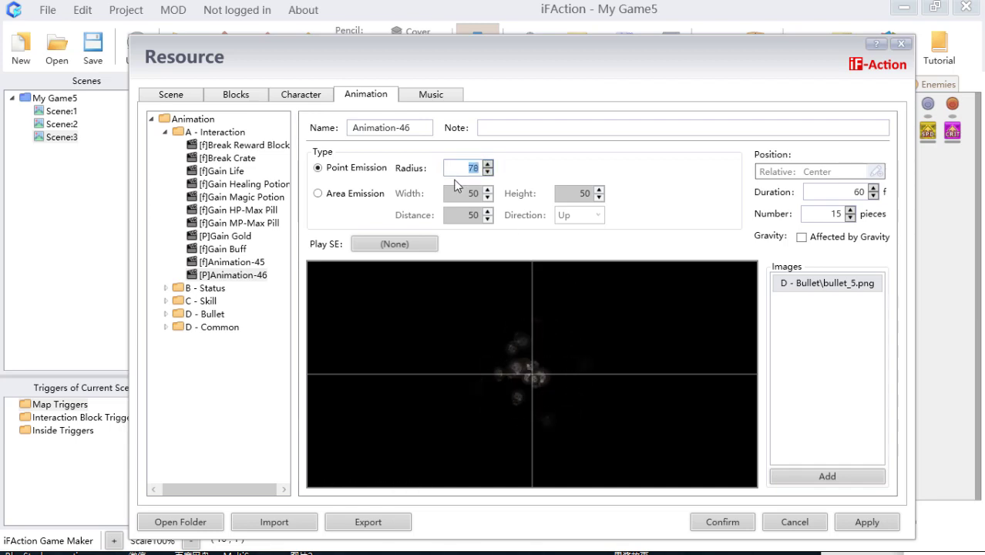
Switch to area emission with a height of 72, using 24 pieces and a duration of 63 f
click(331, 197)
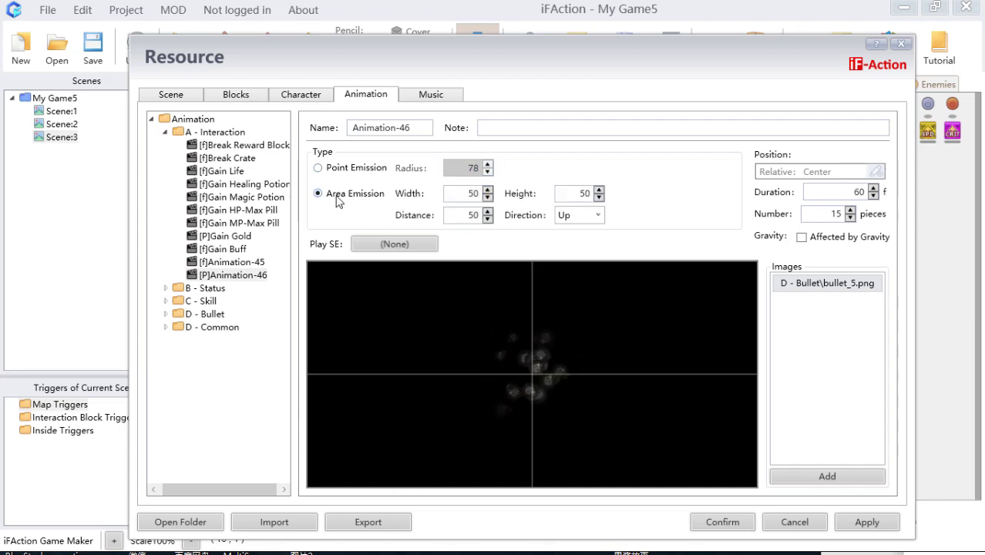
click(599, 190)
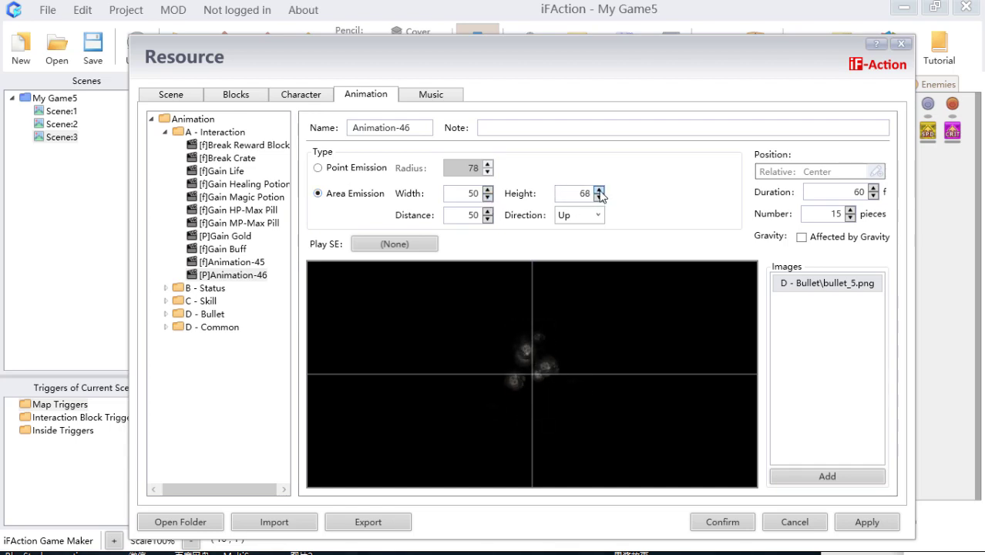
click(850, 211)
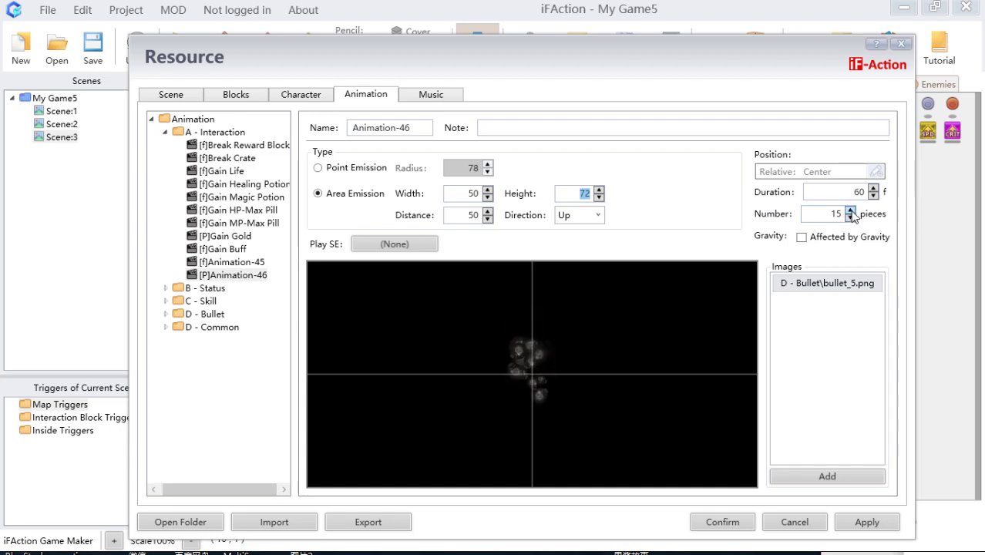
click(851, 210)
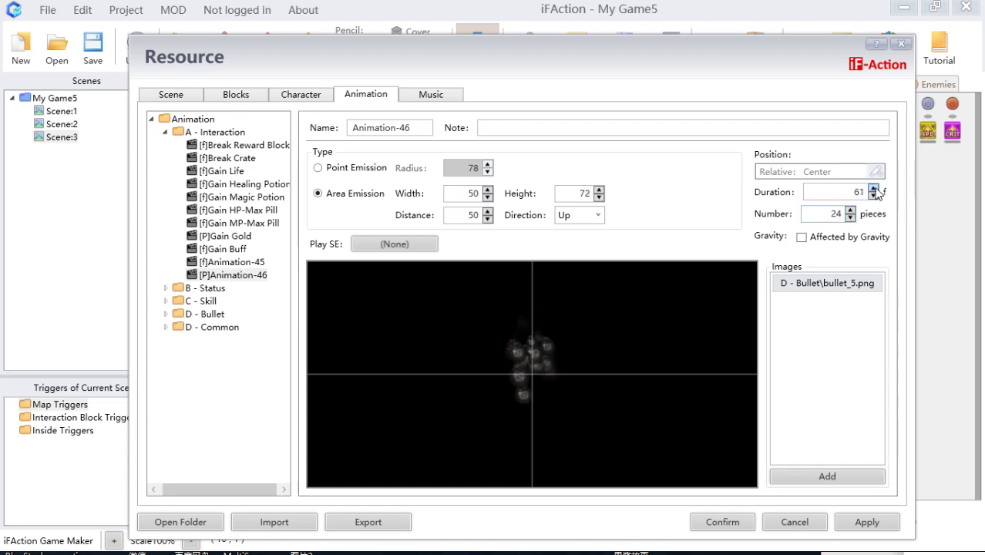
click(873, 188)
Return the particle animation to point emission and confirm the resource changes
click(338, 169)
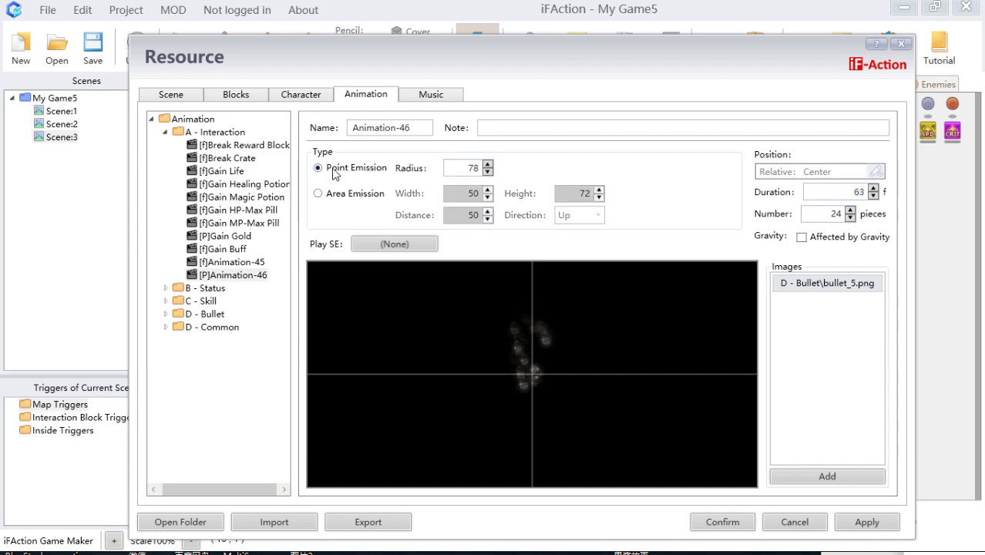
mouse_move(619, 348)
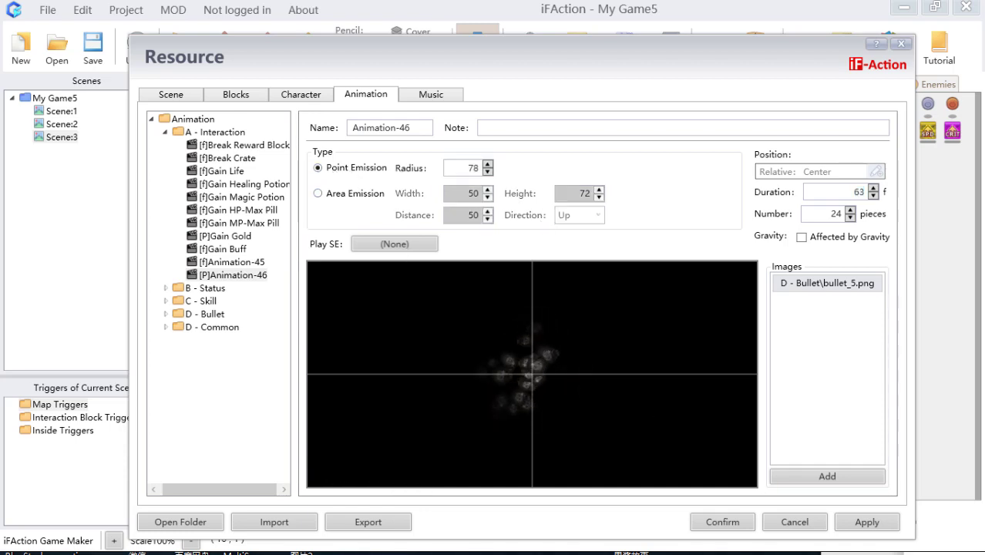
click(731, 522)
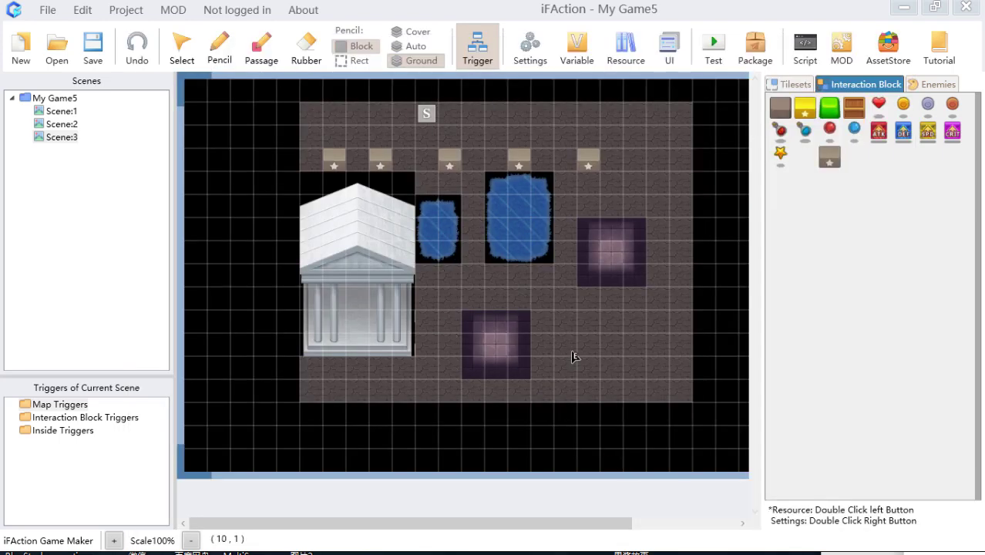
Create a map trigger at tile (16,10) and start adding content to it from the Effect commands
double_click(567, 333)
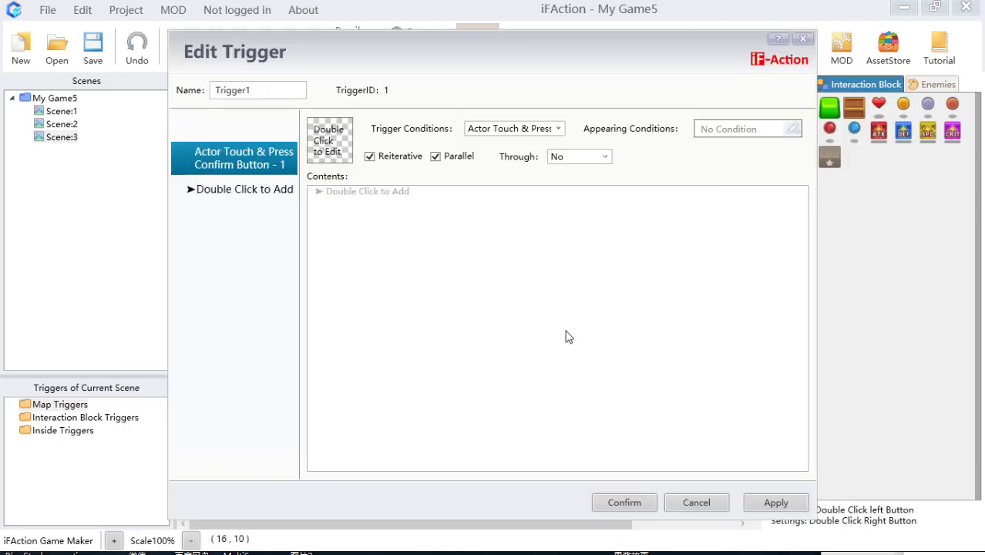
double_click(383, 193)
drag(642, 236, 449, 104)
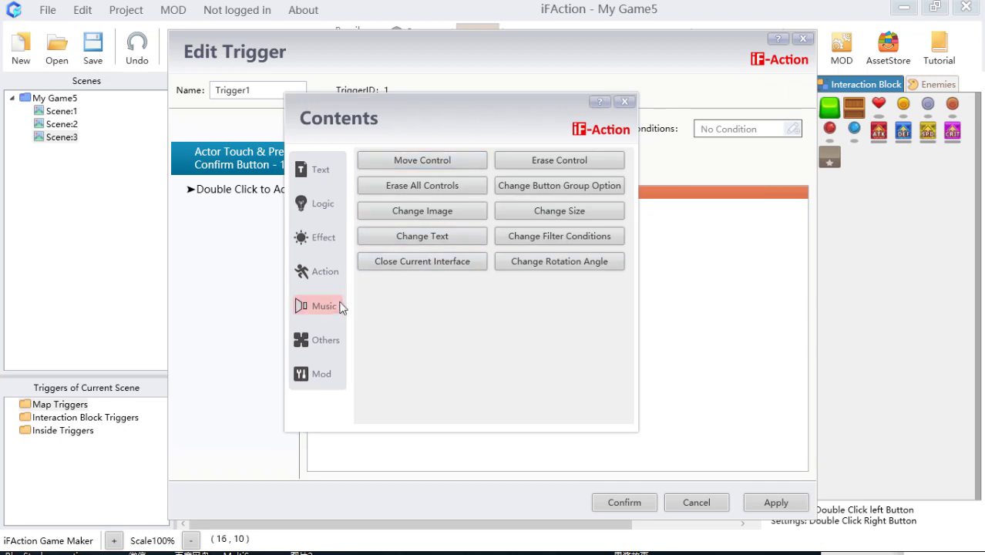
click(334, 339)
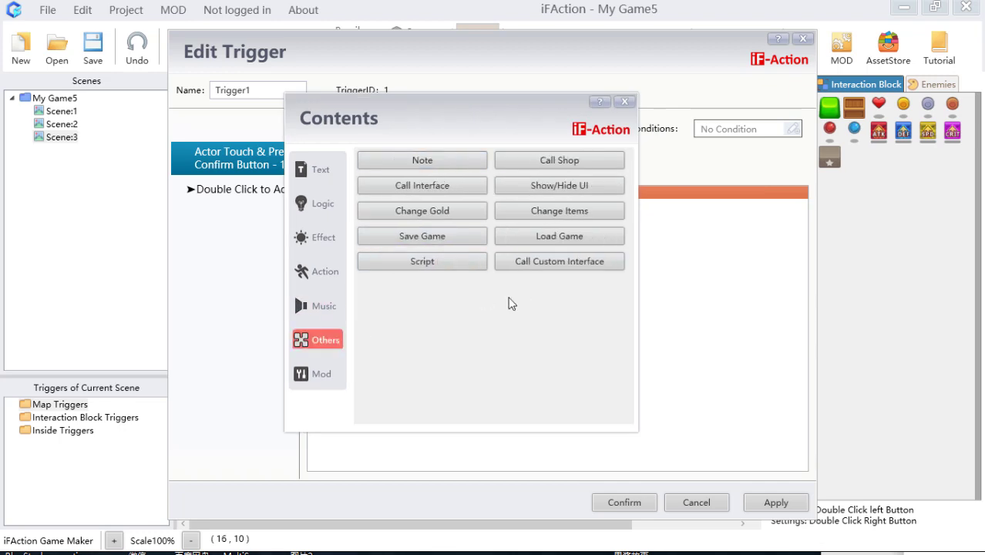
click(322, 245)
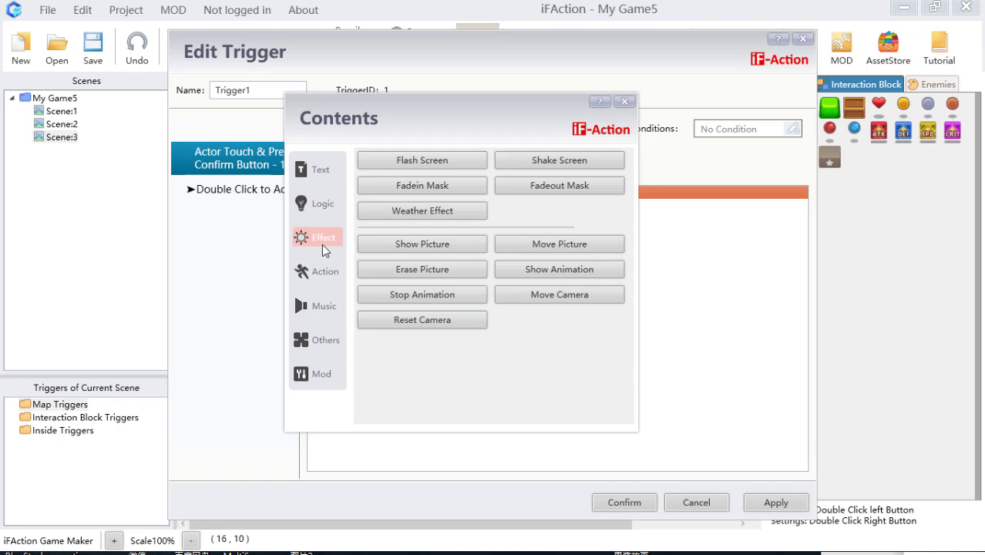
Add a Show Animation command, No. 1, that plays Animation-46 on the Actor in a loop
click(588, 269)
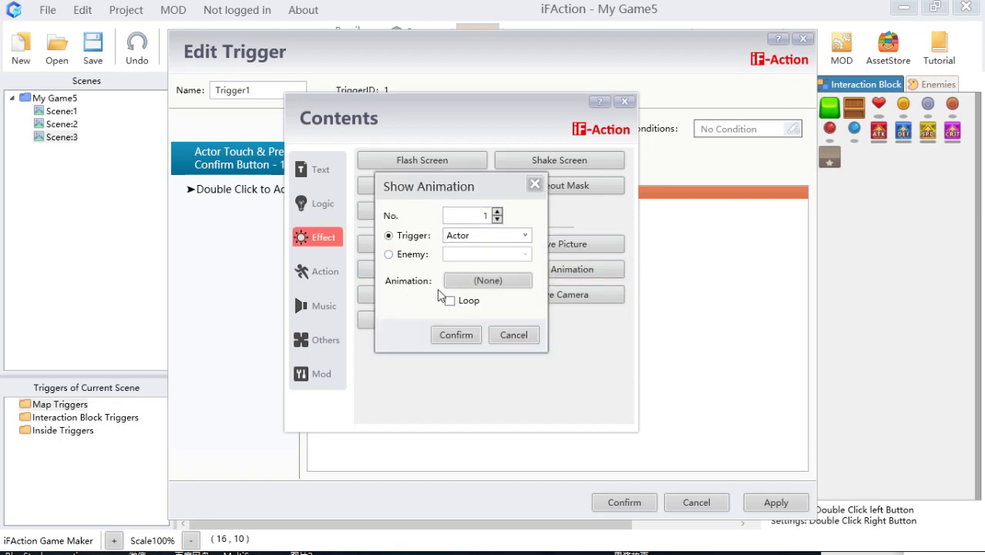
click(508, 286)
click(309, 320)
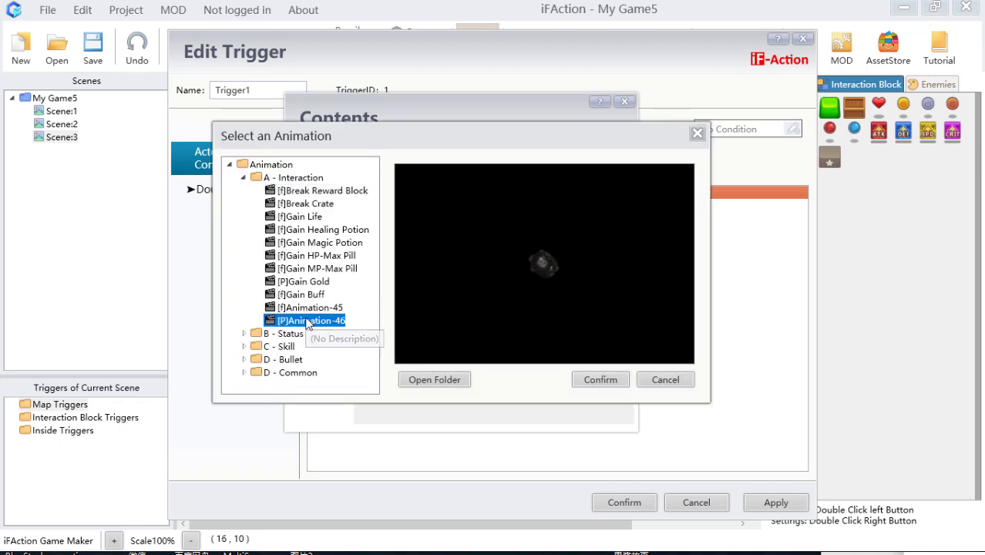
click(601, 379)
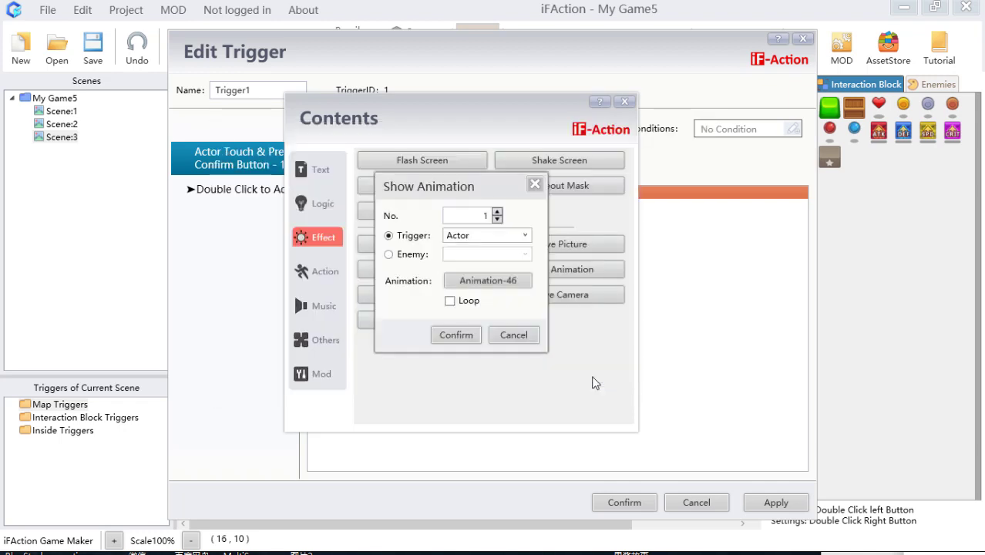
click(456, 335)
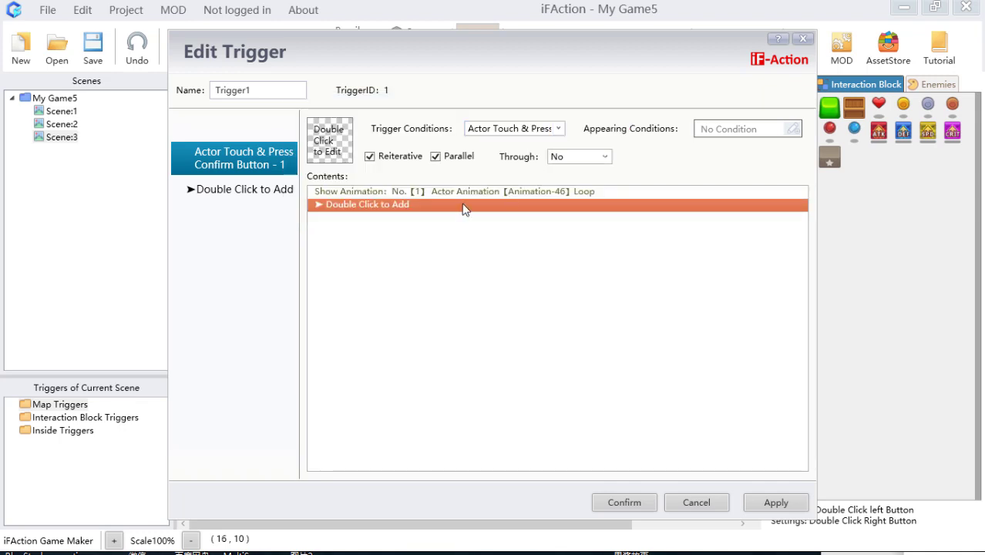
Give the trigger the Warrior character's appearance and move it to tile (12,1) on the map
double_click(343, 152)
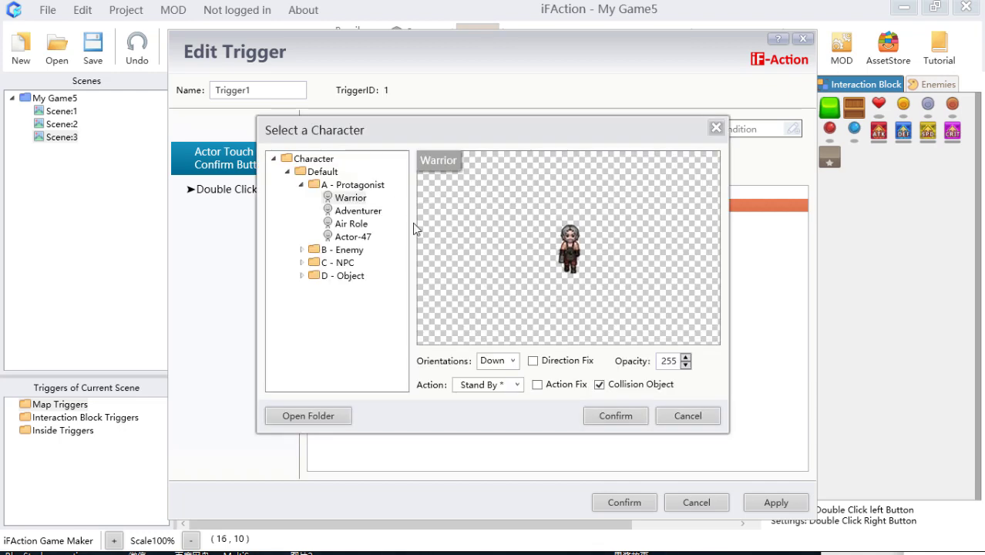
click(621, 419)
click(633, 503)
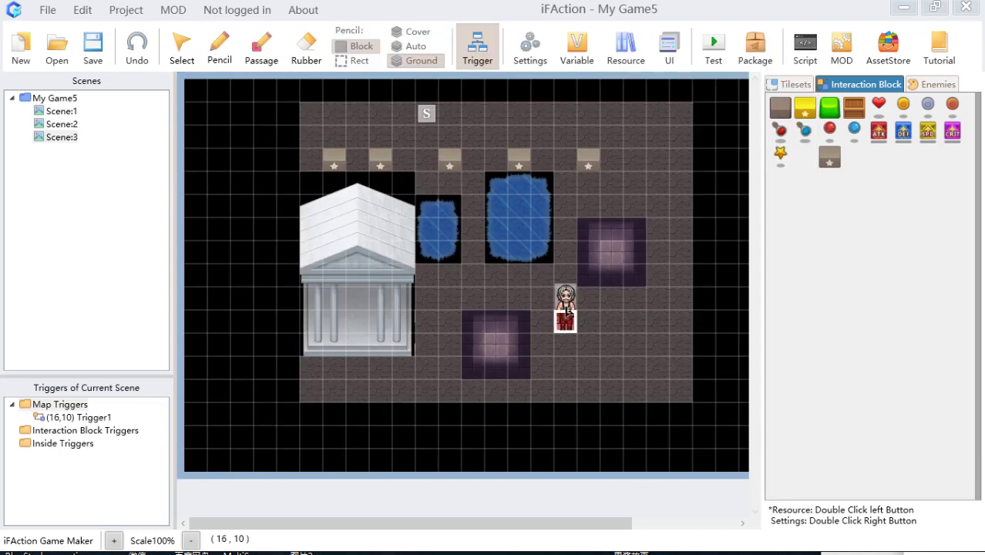
drag(572, 319, 487, 131)
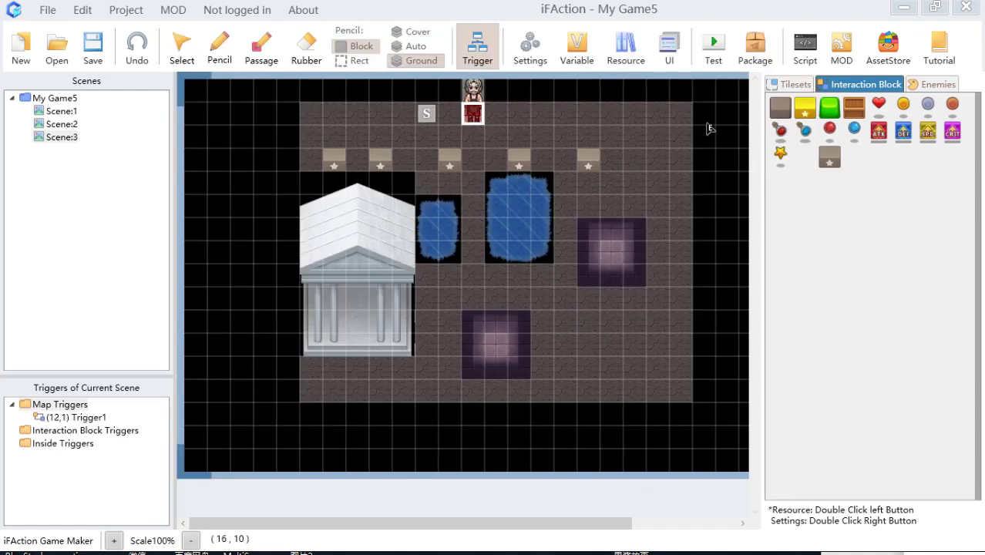
Run a test of the project and start a new game
click(714, 46)
click(764, 56)
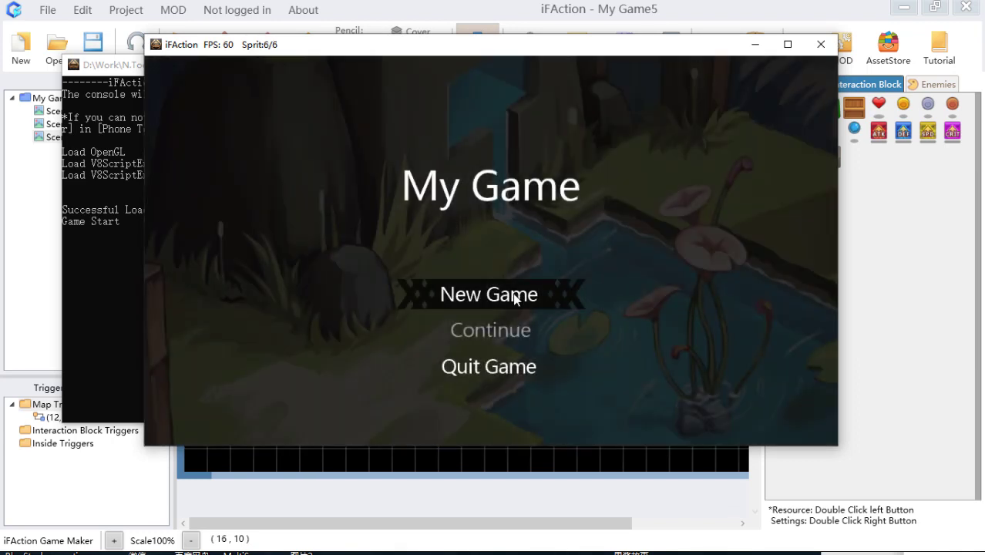
click(513, 292)
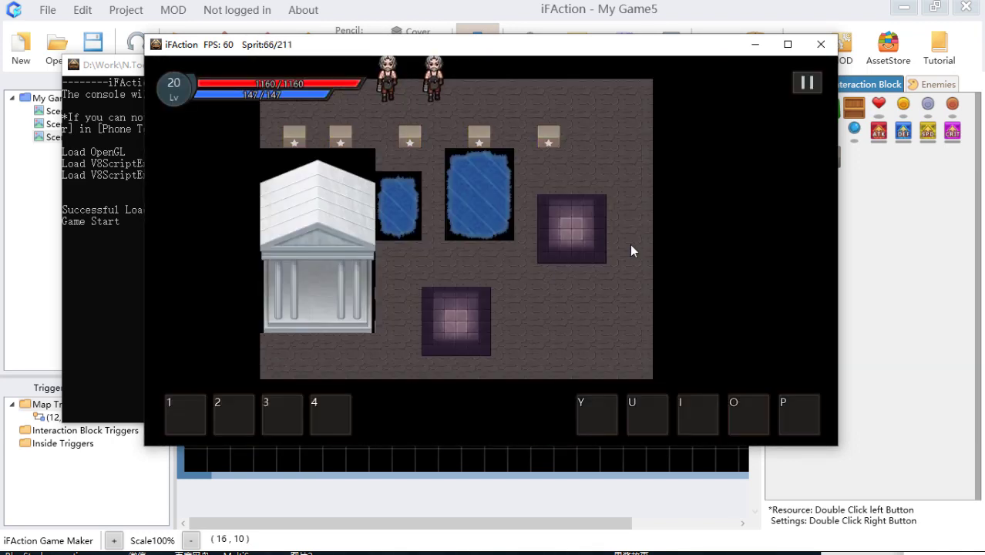
Face the trigger character in the test game and interact with it to play the particle animation
key(s)
key(d)
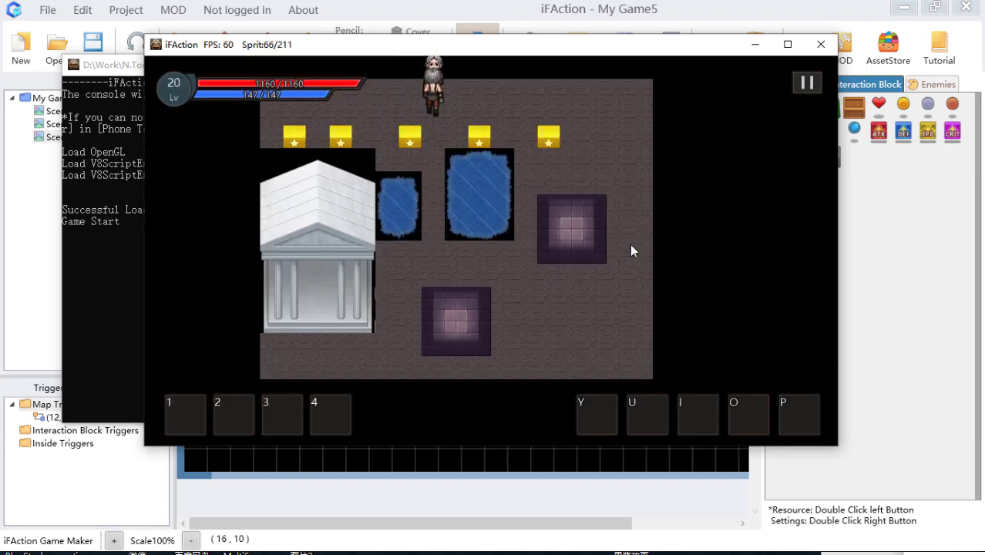
key(j)
Walk the actor down and around the map to examine how the looping particle animation follows it
key(s)
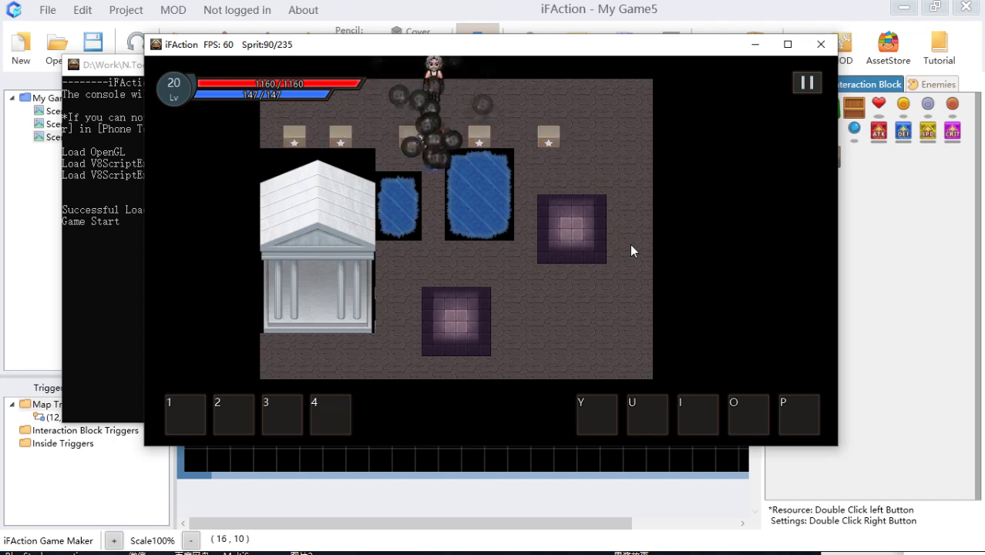
key(d)
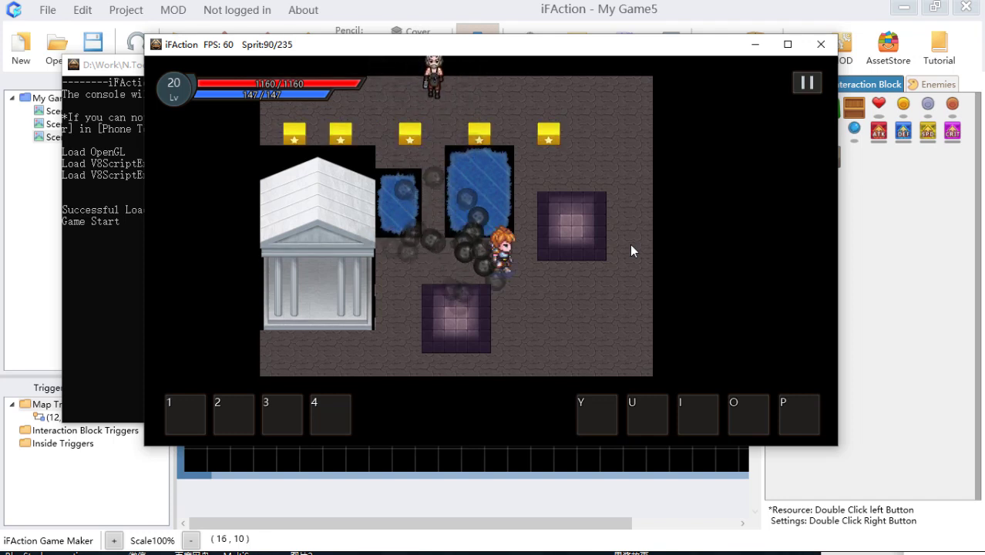
key(a)
key(s)
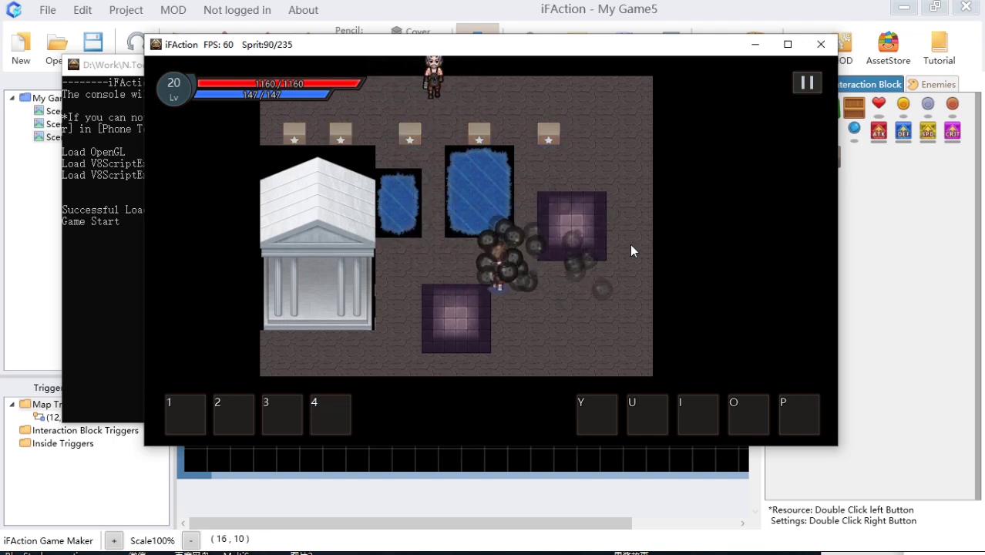
key(d)
key(d)
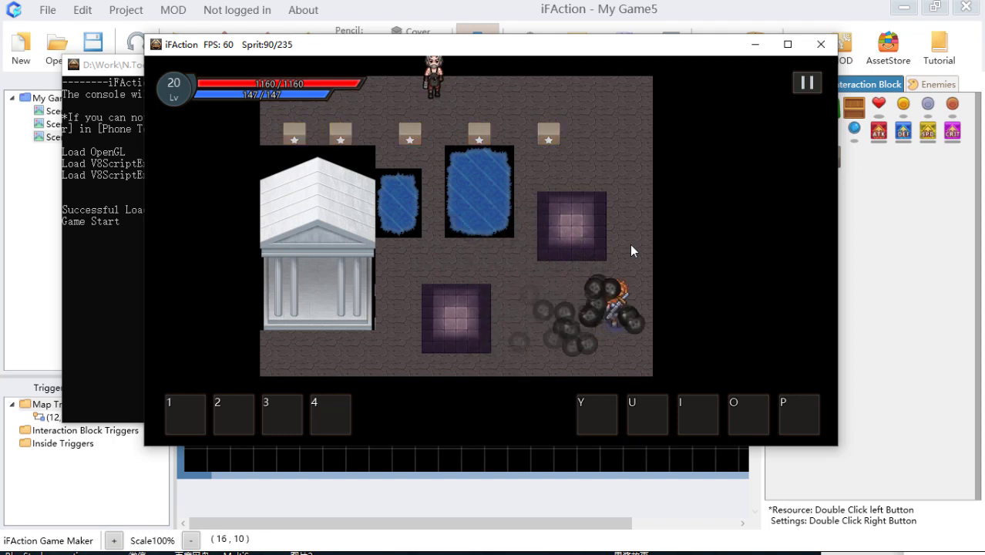
Move the actor back and forth across the lower area of the map to examine how the particles trail behind it
key(w)
key(s)
key(a)
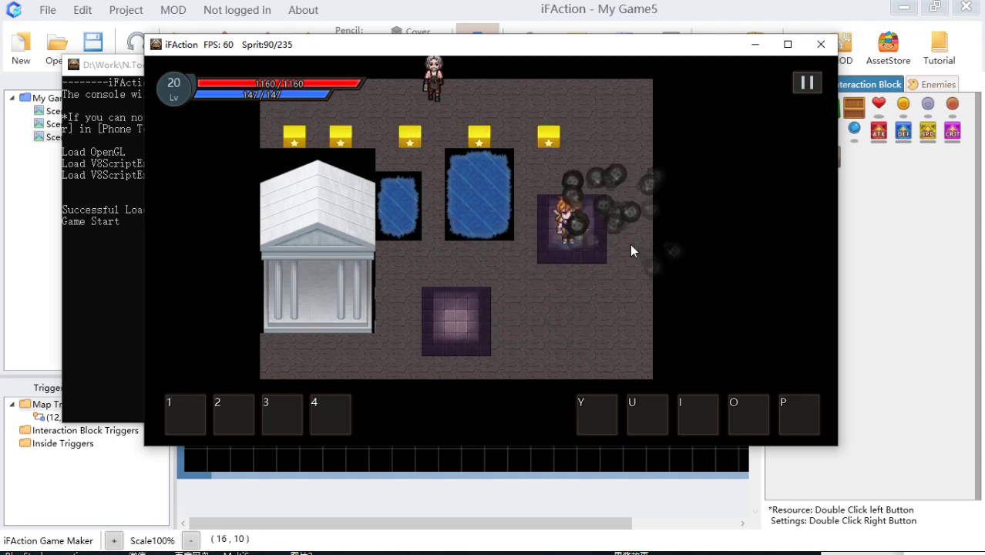
key(d)
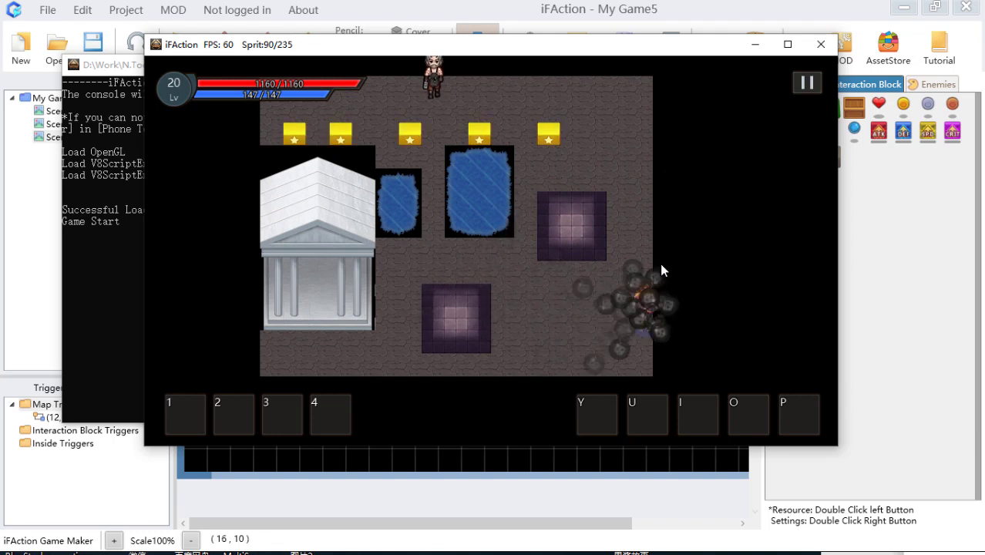
key(a)
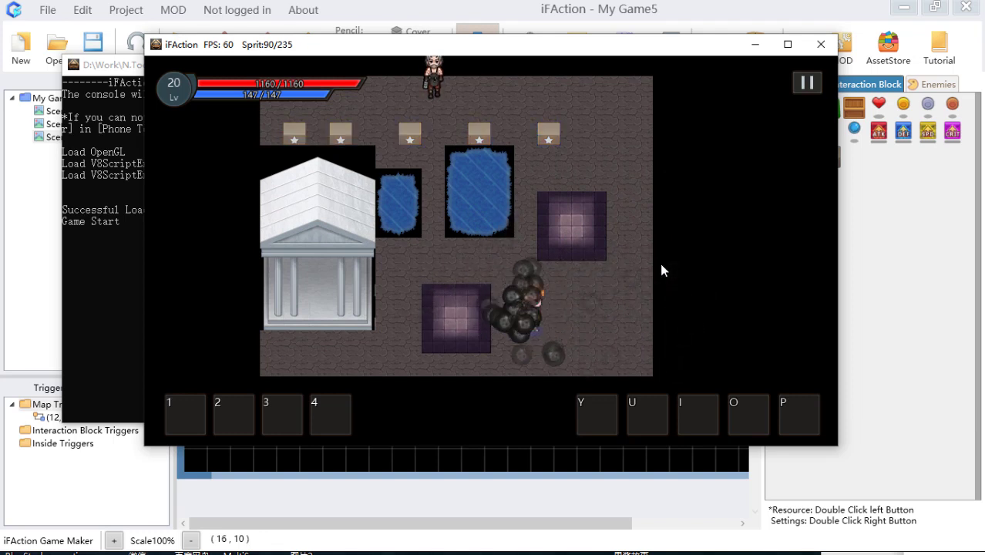
key(d)
key(a)
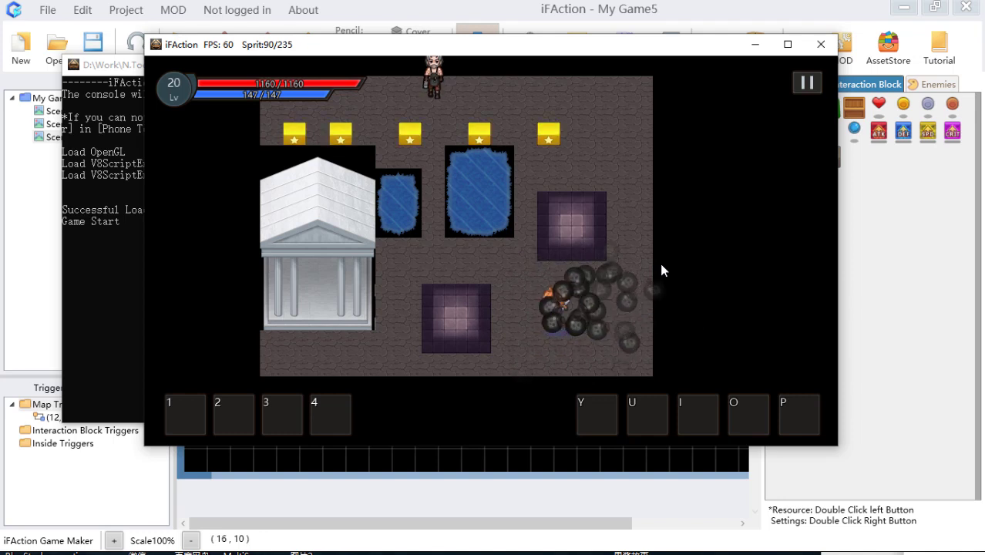
key(d)
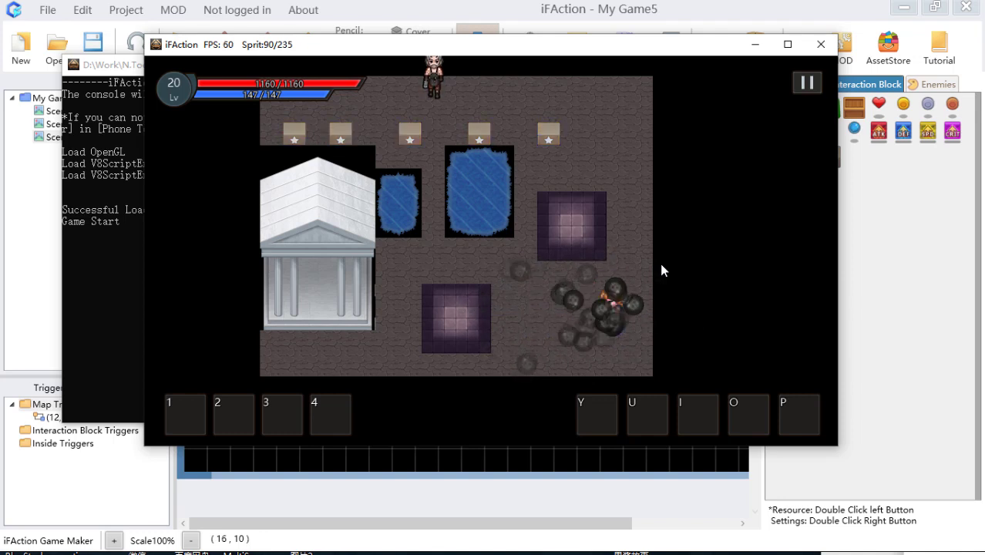
key(a)
key(d)
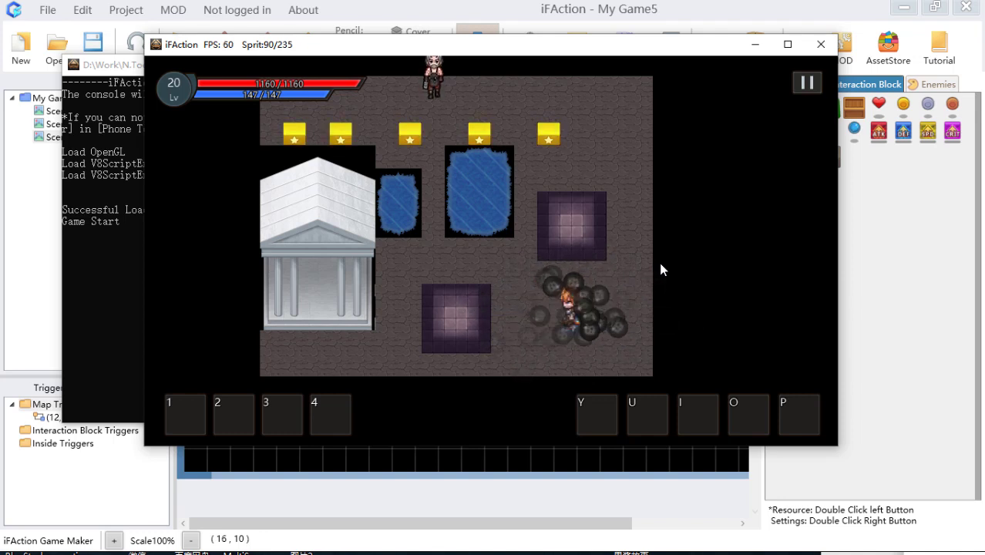
key(a)
End the test game and save the project
click(814, 48)
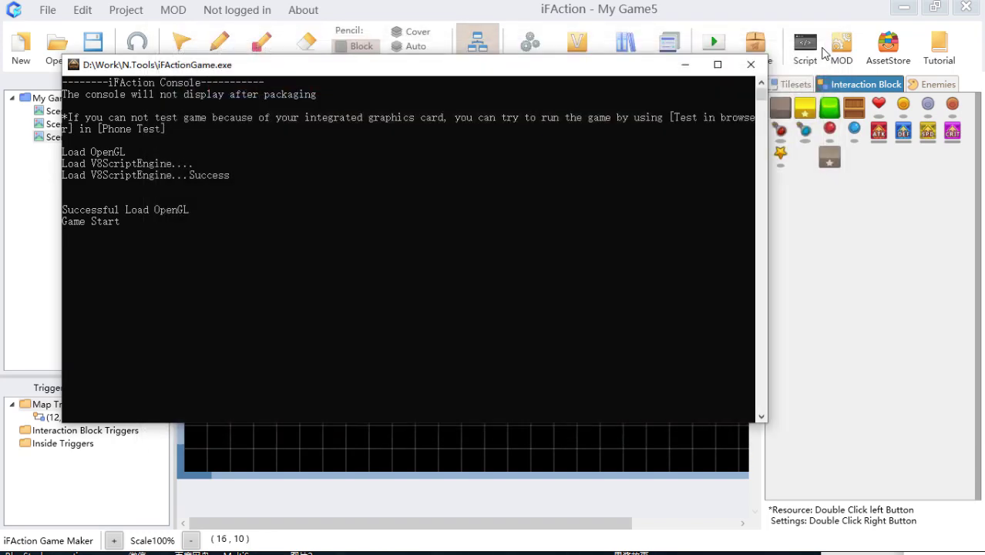
click(93, 46)
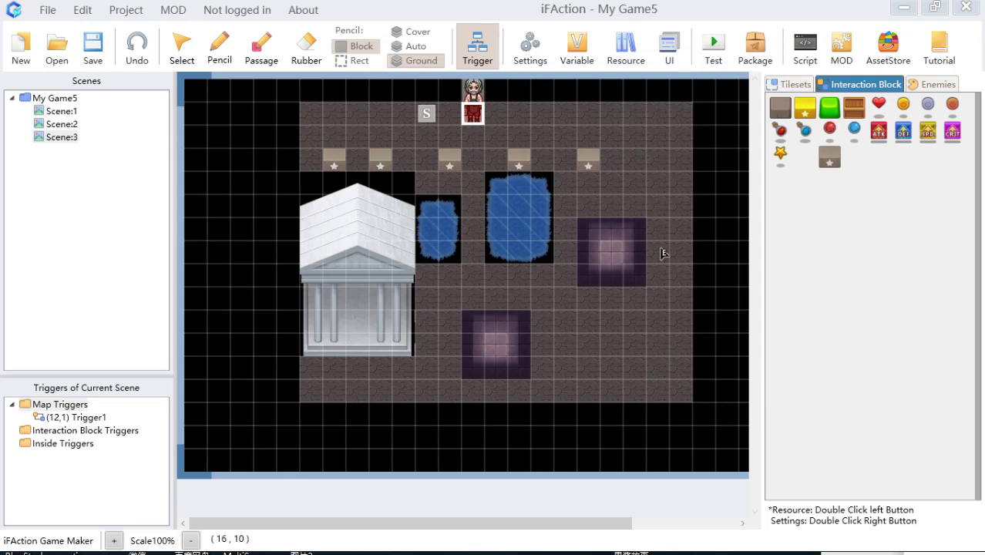
click(626, 46)
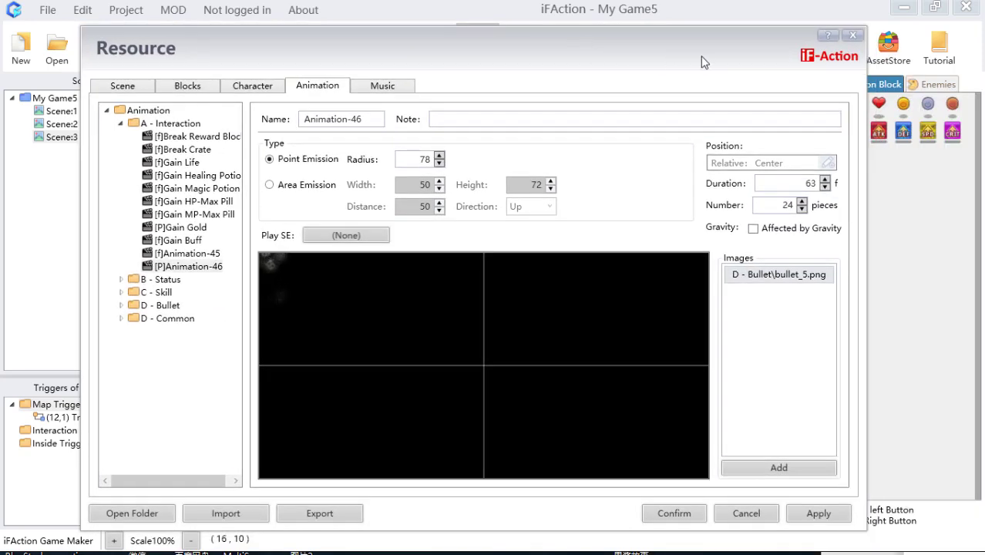
click(853, 35)
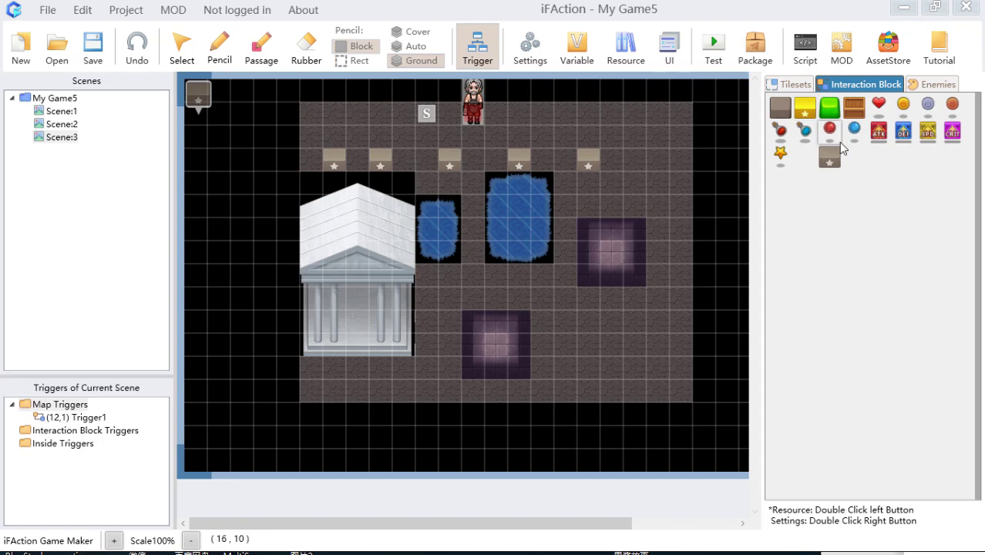
Display the iFActionGameStart entry point script in the script editor
click(809, 48)
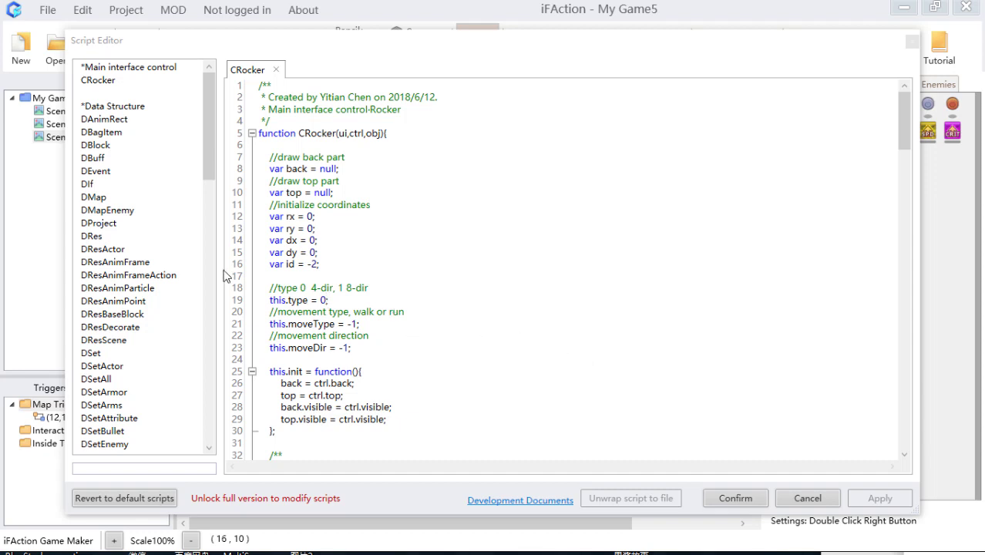
drag(209, 160, 218, 435)
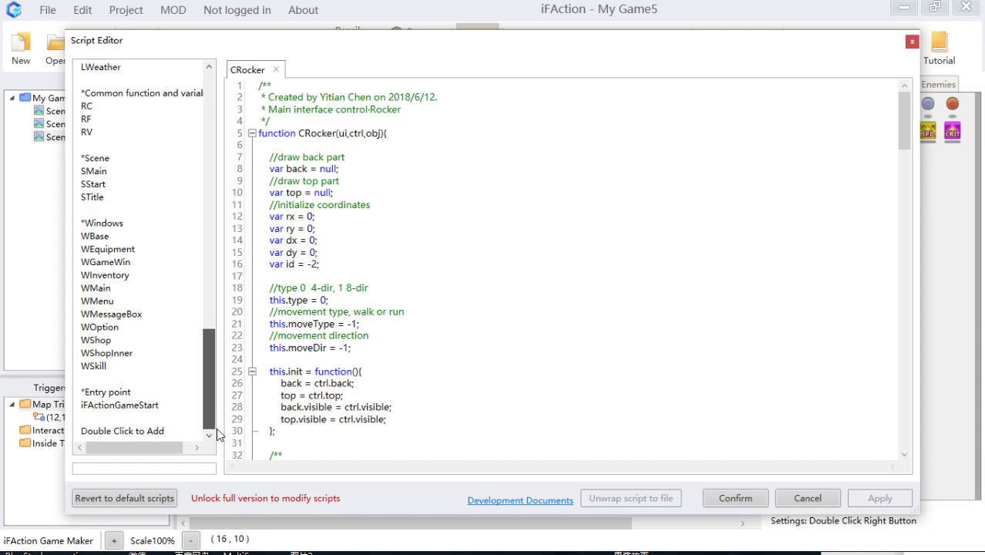
click(127, 394)
click(151, 407)
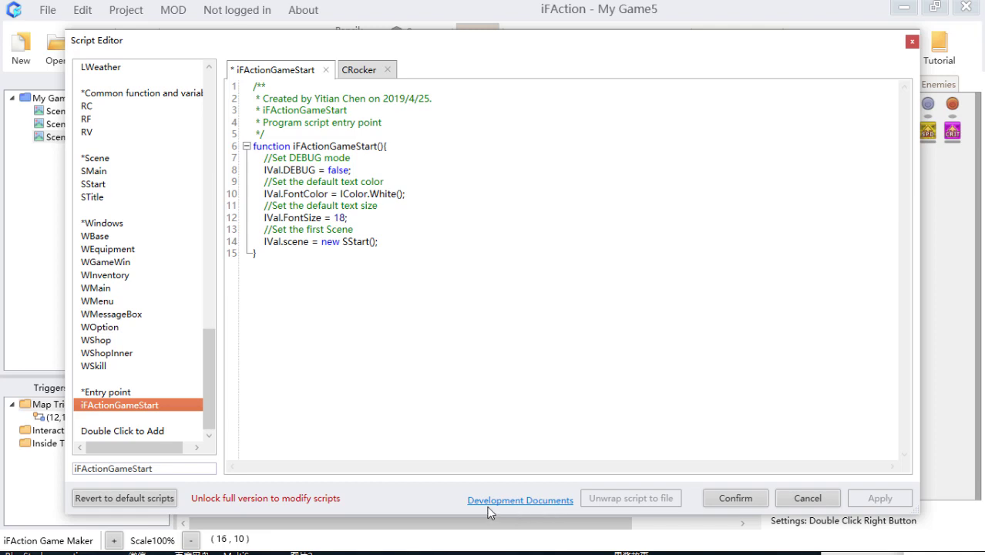
Open the online development documents and look over the functions of the IAnim key frame animation class
click(534, 501)
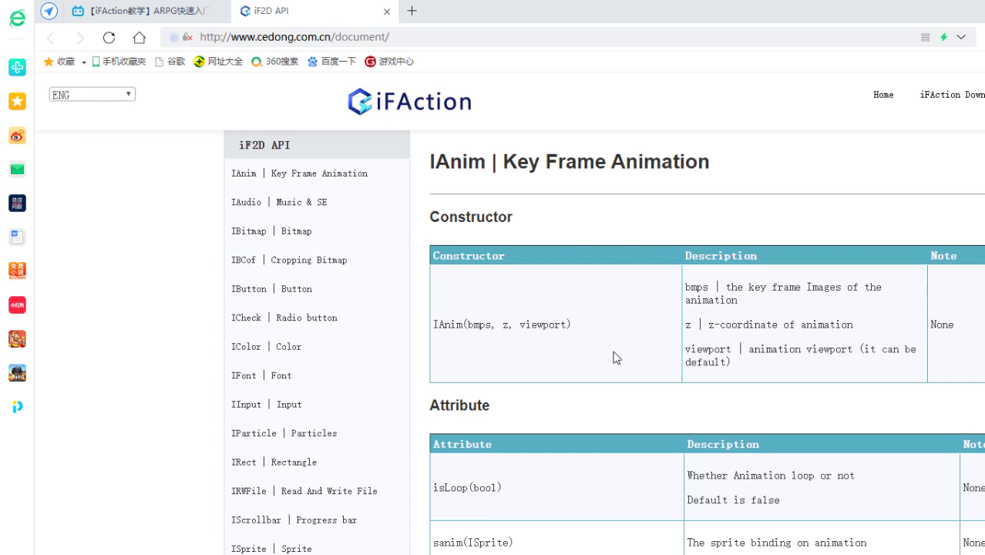
scroll(340, 434, down, 8)
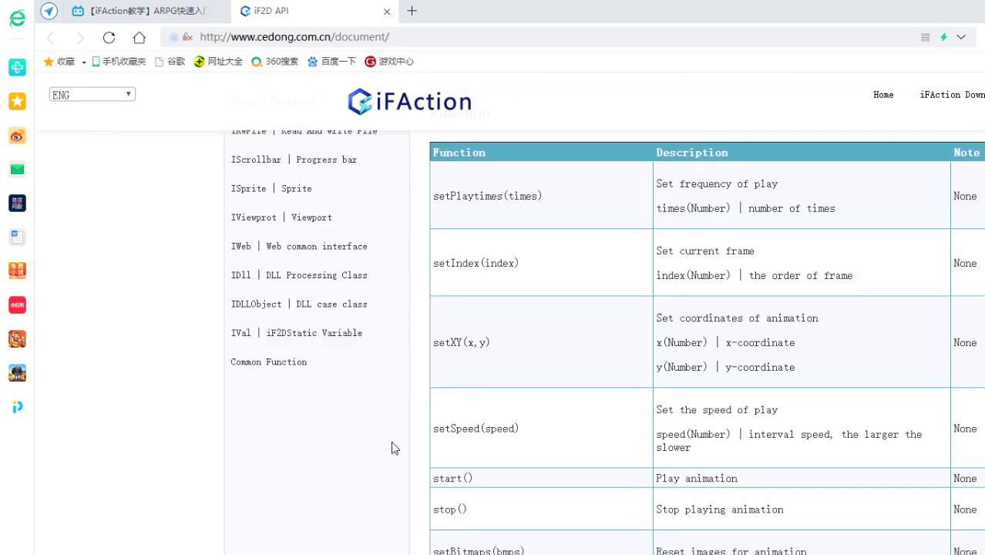
scroll(370, 432, up, 8)
Look through the iF2D API reference pages of other classes, such as rectangle, sprite, font, color and input
click(362, 320)
click(351, 472)
click(332, 548)
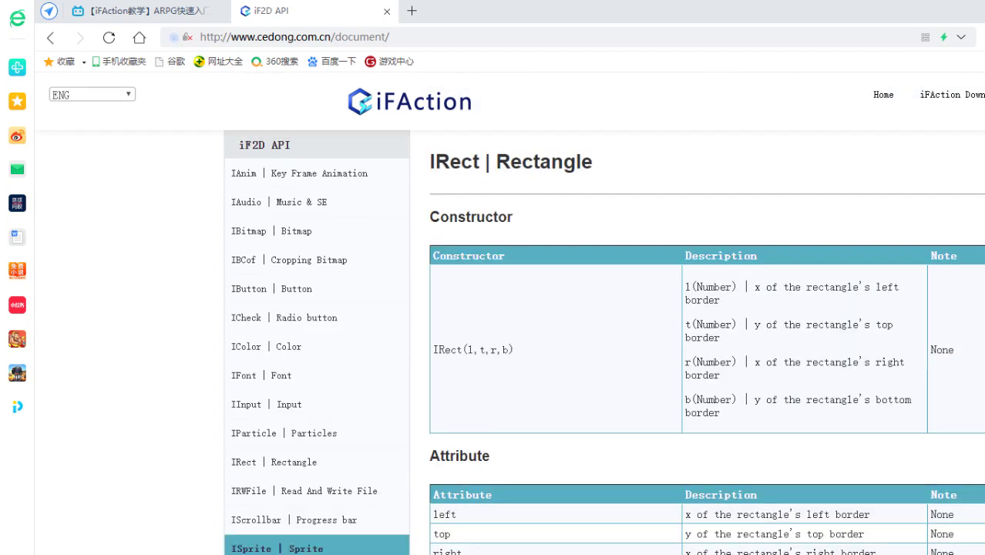
click(289, 376)
click(323, 524)
click(286, 346)
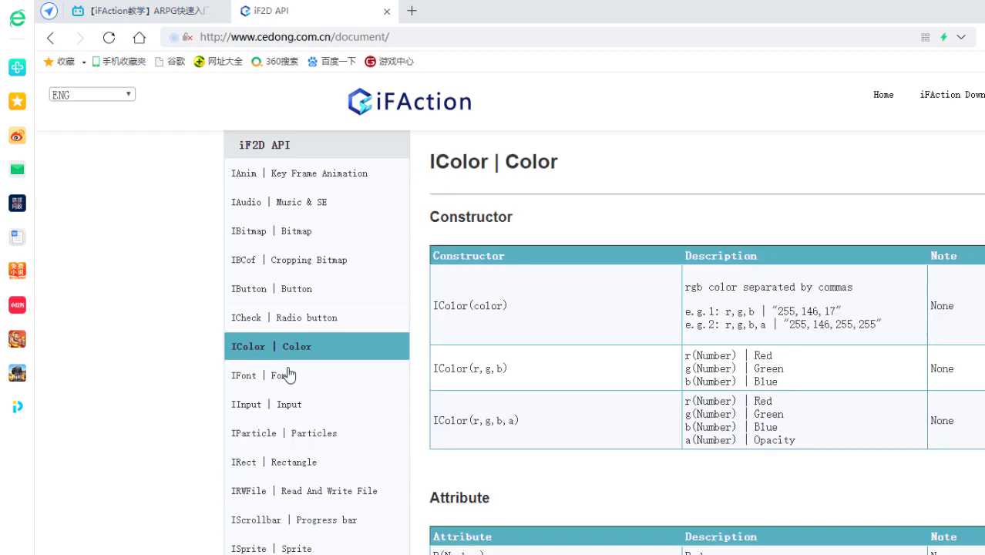
click(374, 517)
click(332, 404)
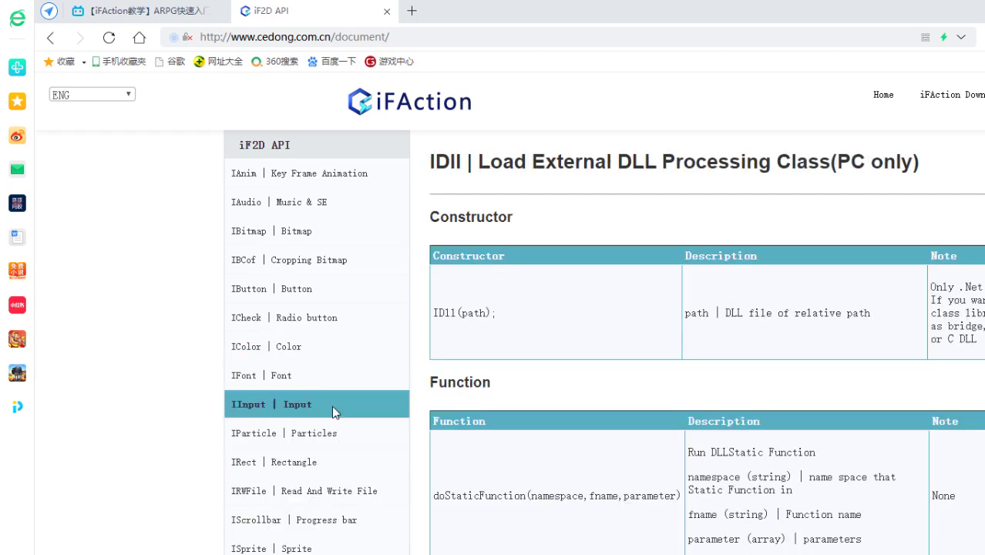
click(340, 309)
click(341, 524)
click(366, 491)
click(363, 375)
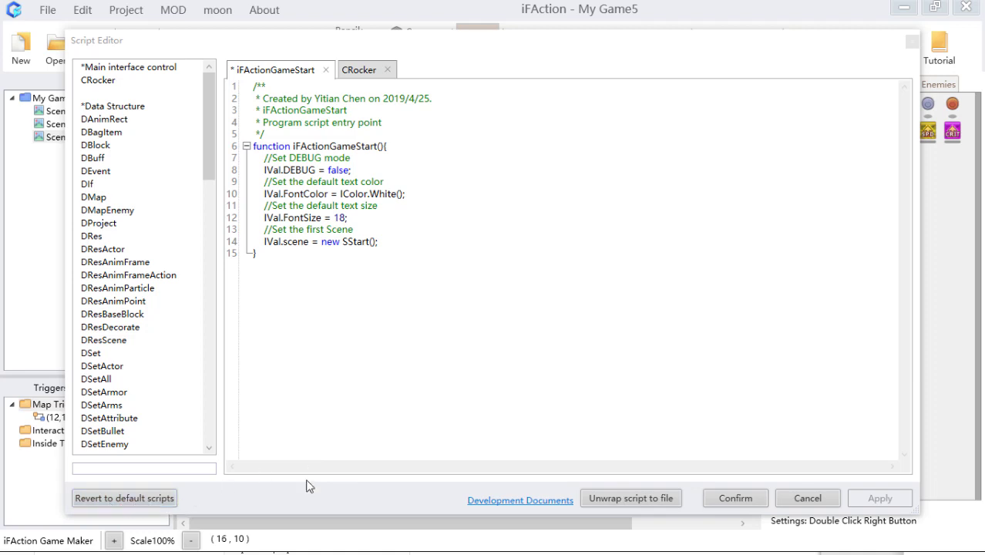
Unwrap the project's scripts to JS files and look over the subfolders of the project's js folder
click(635, 498)
click(741, 434)
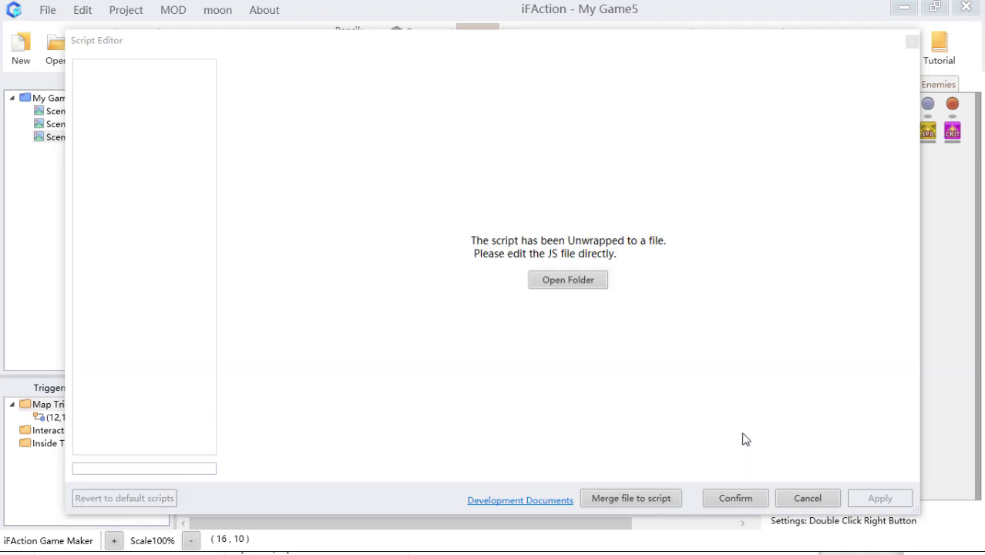
drag(451, 213, 423, 102)
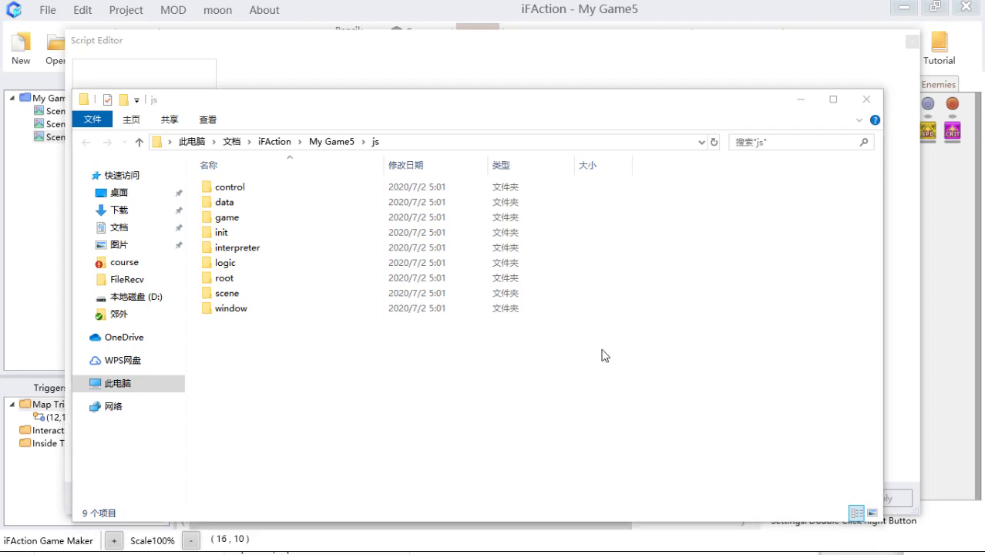
click(866, 100)
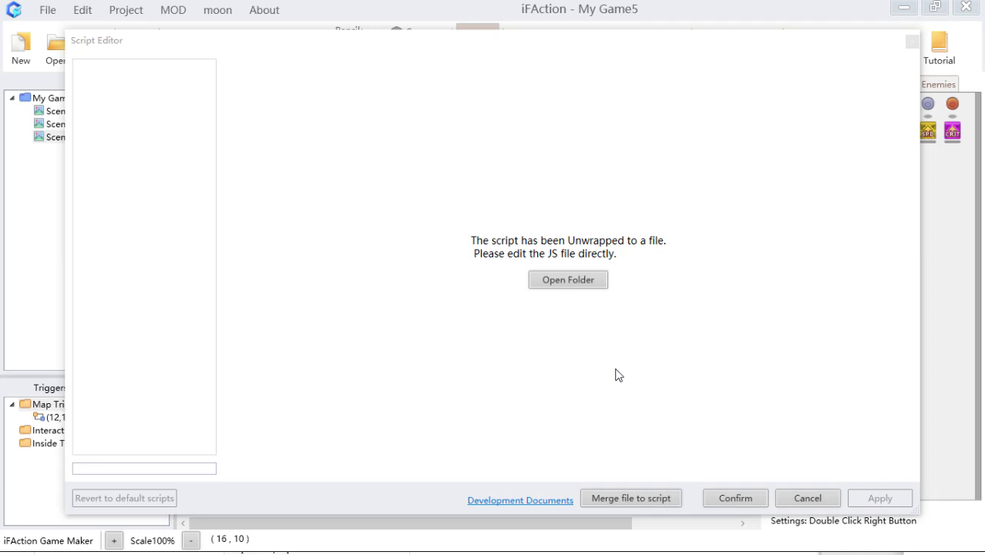
click(763, 501)
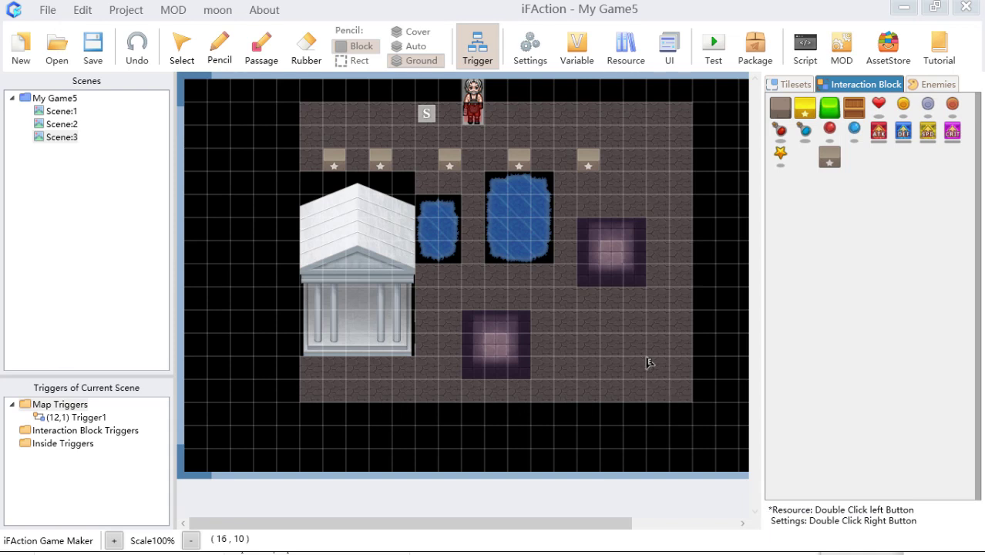
click(626, 50)
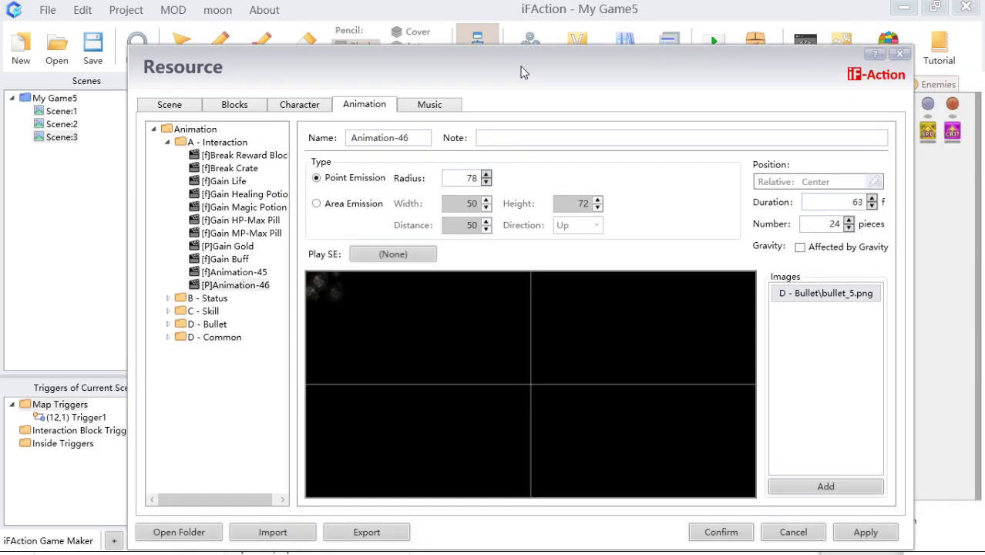
click(793, 532)
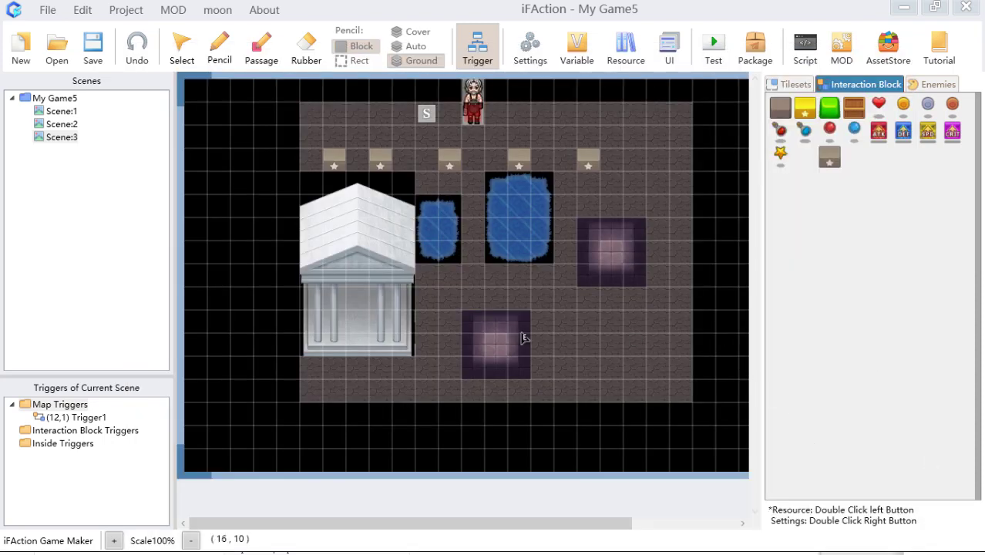
click(565, 344)
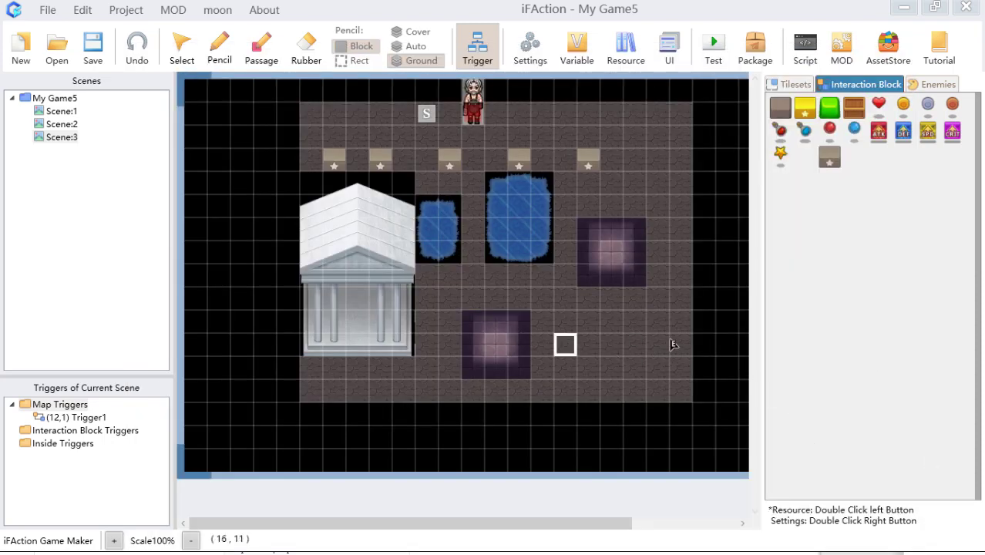